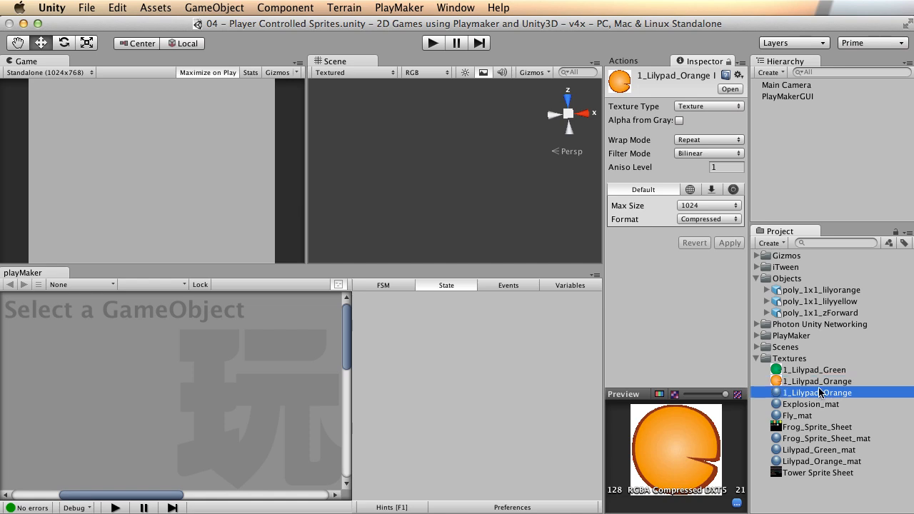
Review the Explosion_mat, Frog_Sprite_Sheet_mat and Frog_Sprite_Sheet assets in the Textures folder
left_click(796, 404)
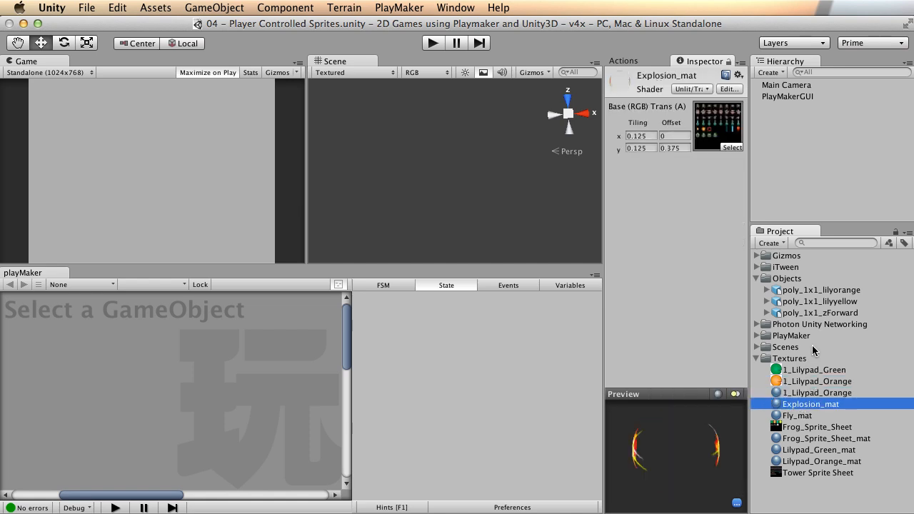
left_click(801, 426)
left_click(803, 442)
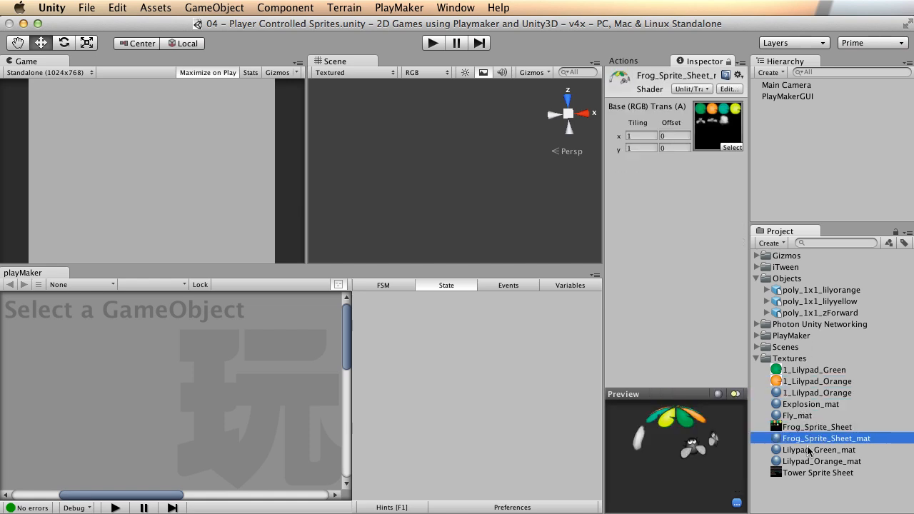
left_click(814, 429)
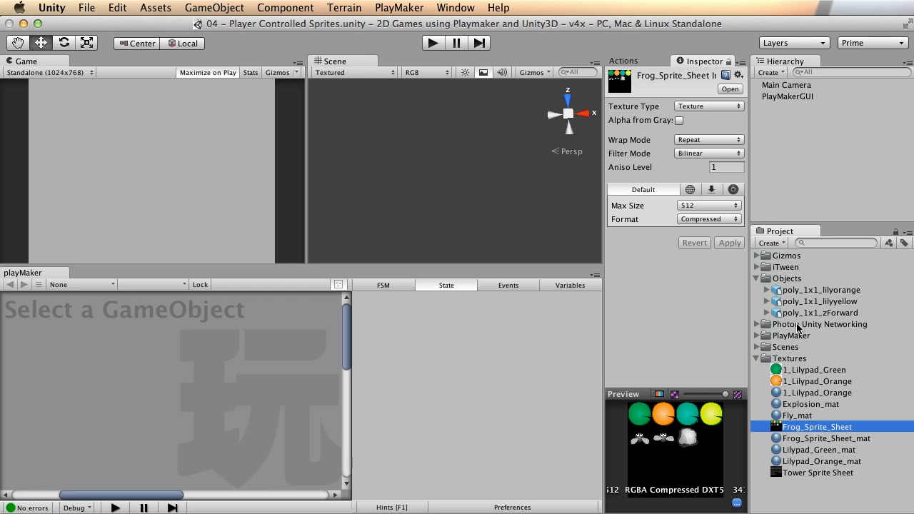
Open the Tower Sprite Sheet image in Preview, examine its rows of tank and tower sprites, and quit the viewer
double_click(803, 473)
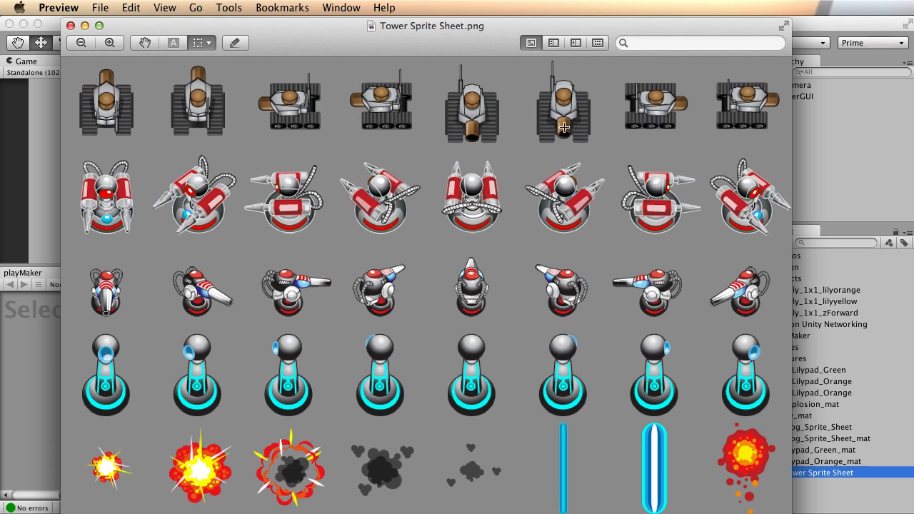
mouse_move(501, 26)
left_mouse_down()
mouse_move(488, 25)
mouse_move(496, 24)
left_mouse_up()
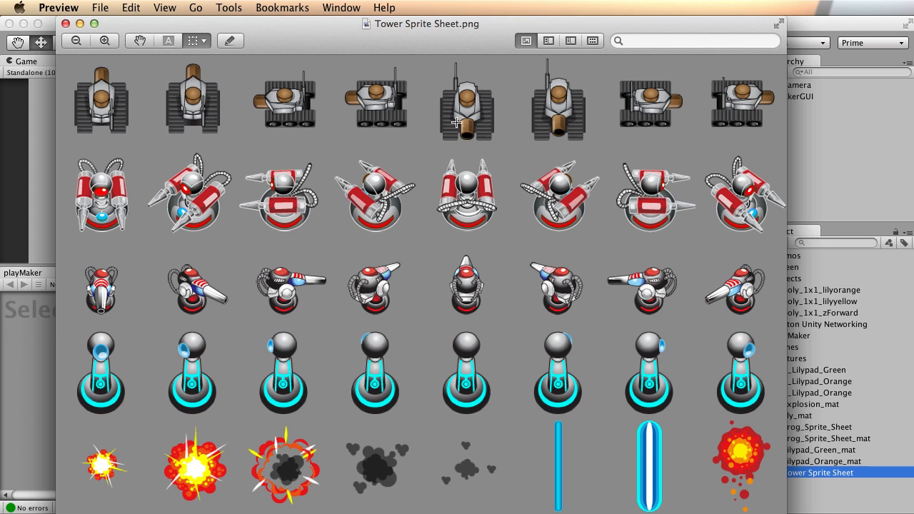
left_click_drag(333, 24, 340, 24)
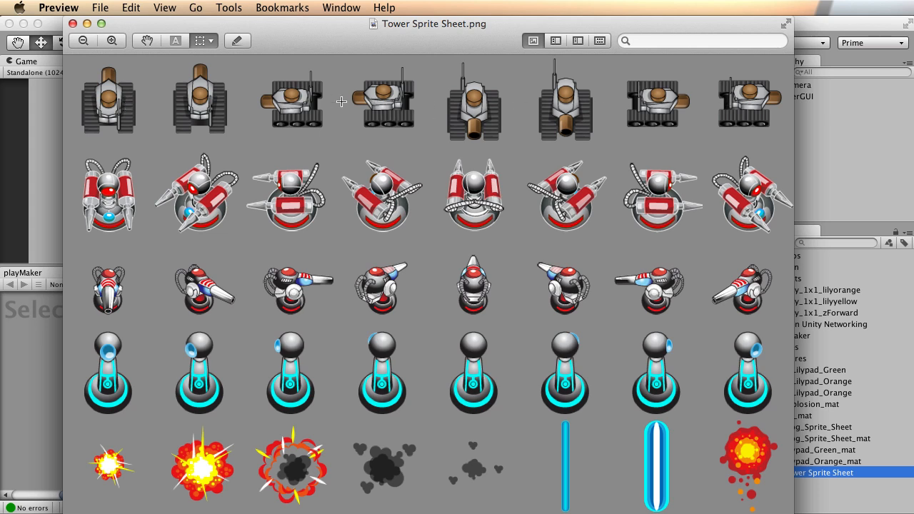
mouse_move(310, 27)
left_mouse_down()
mouse_move(312, 13)
mouse_move(320, 35)
mouse_move(316, 19)
left_mouse_up()
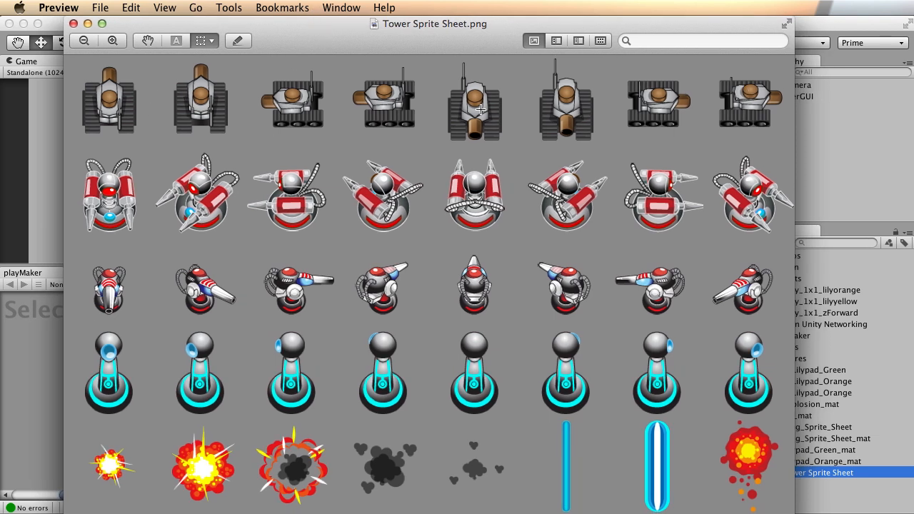
left_click_drag(322, 31, 315, 23)
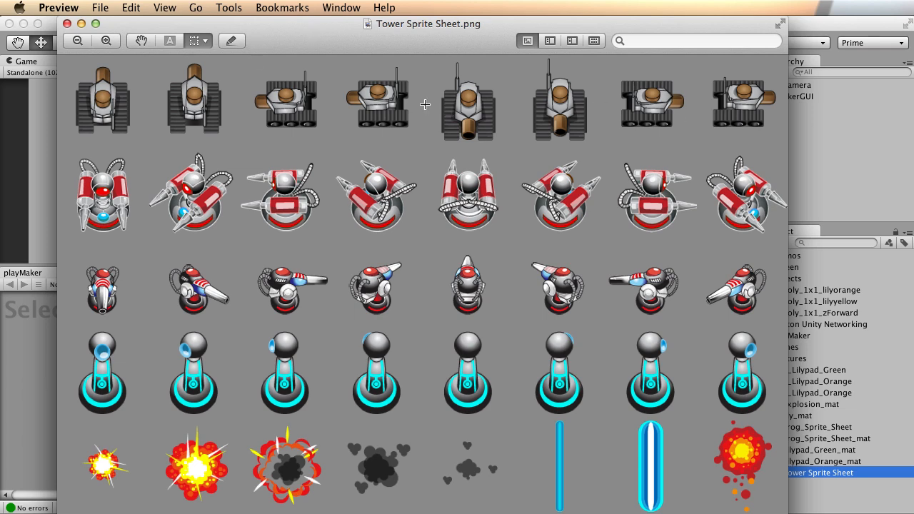
key("super+q")
In Finder, look inside the Free Sprite Sheets folder for TowerDefenseArt 2, then minimize the window
left_click_drag(323, 512, 339, 141)
left_click(257, 393)
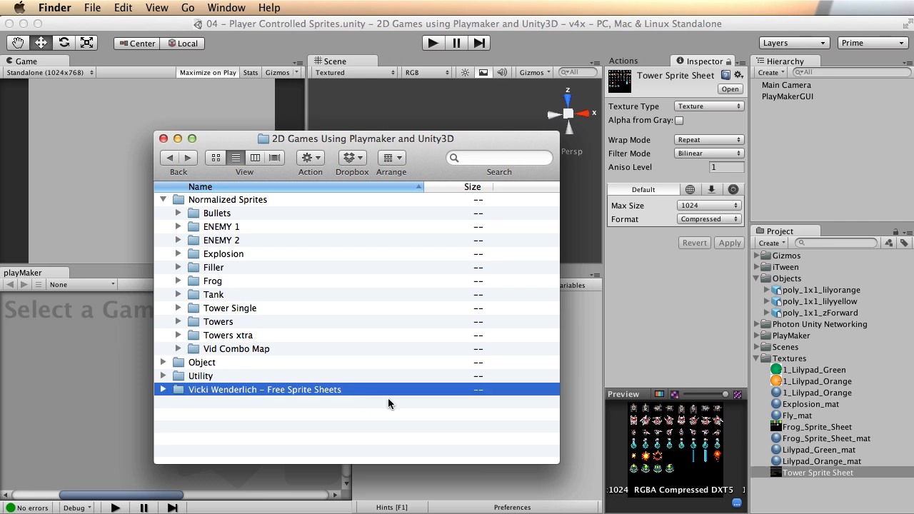
left_click(163, 389)
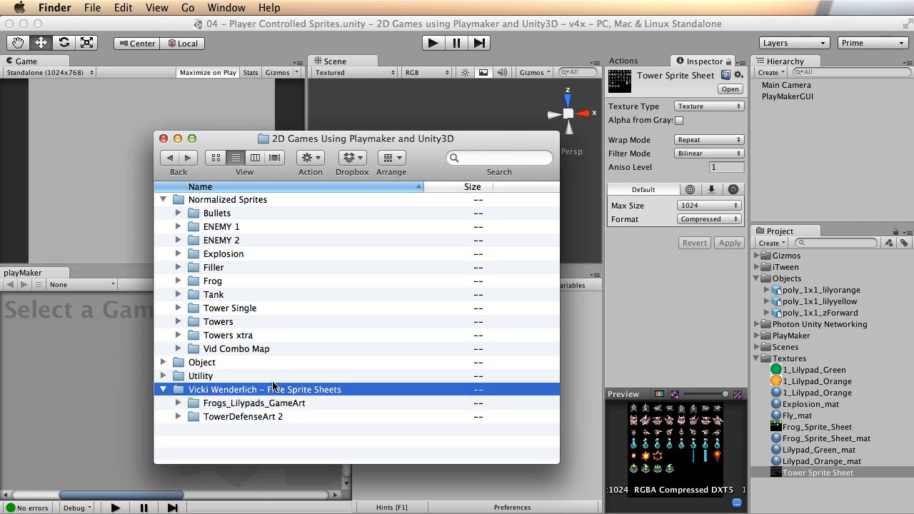
left_click(236, 417)
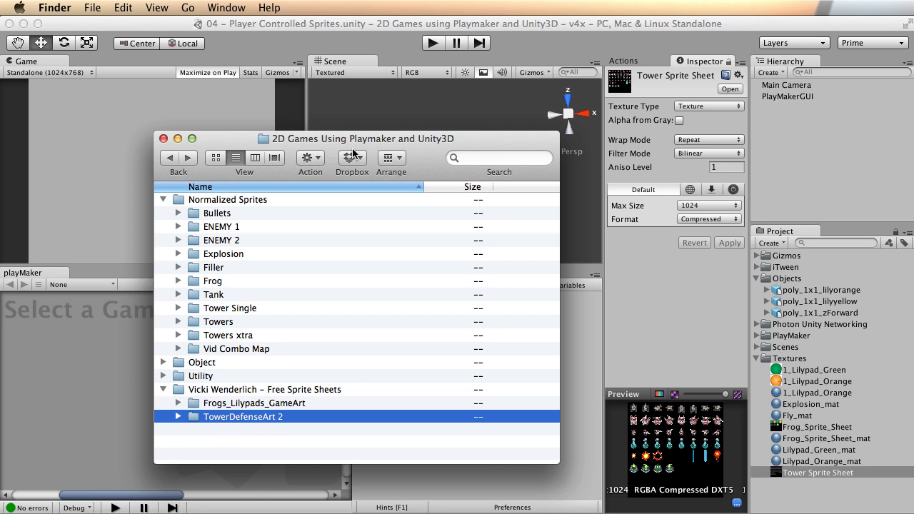
double_click(288, 145)
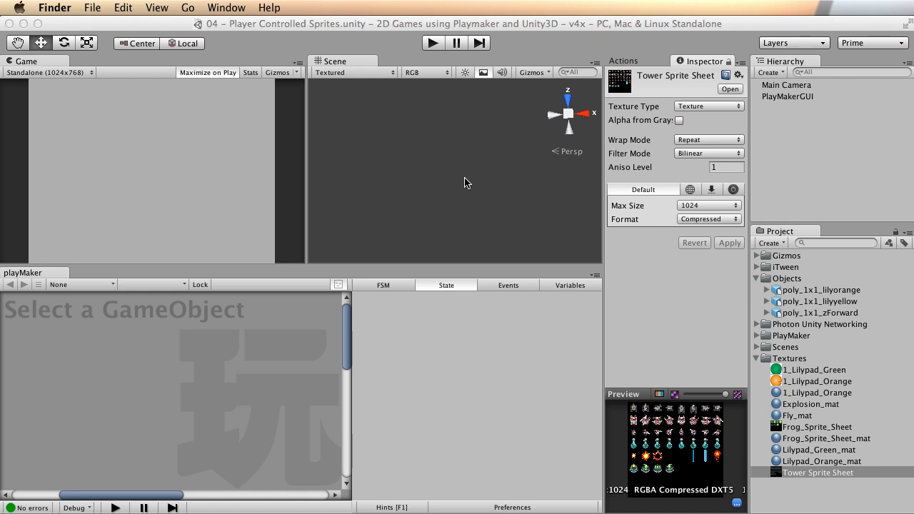
Switch to Unity and add the poly_1x1_zForward model from the Objects folder to the scene
left_click_drag(814, 313, 826, 184)
left_click_drag(496, 241, 469, 130, "alt")
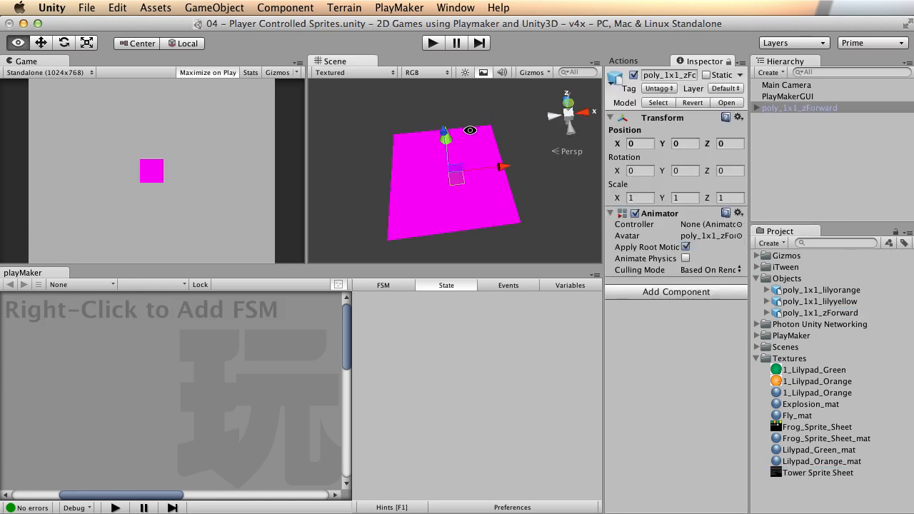
right_click_drag(469, 130, 536, 181, "alt")
left_click_drag(536, 180, 496, 131, "alt")
right_click_drag(496, 131, 522, 179, "alt")
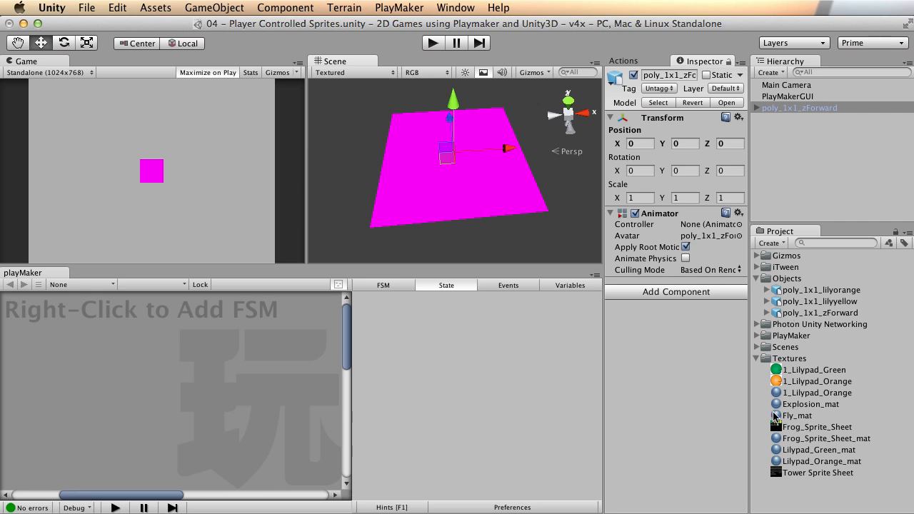
Create a new material in the Textures folder and name it Tank_mat
left_click(785, 358)
right_click(785, 358)
mouse_move(814, 365)
left_click(813, 443)
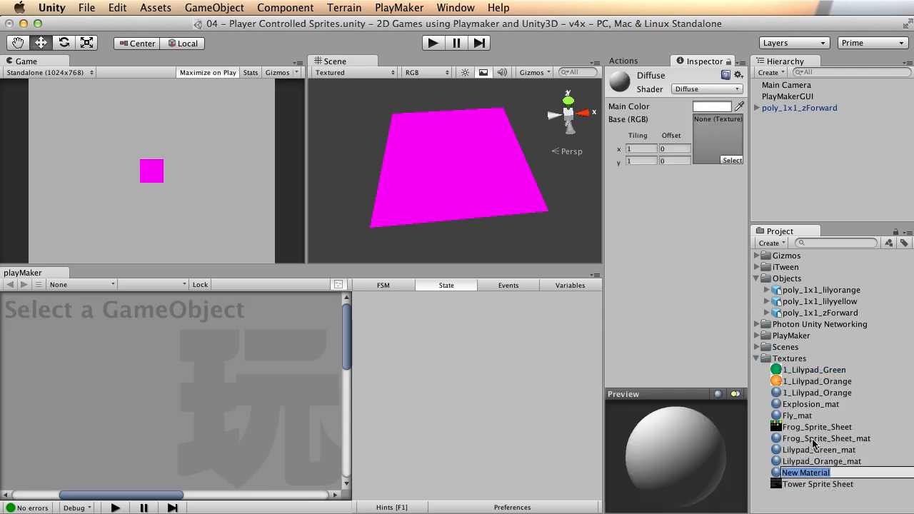
type("Tank_mat")
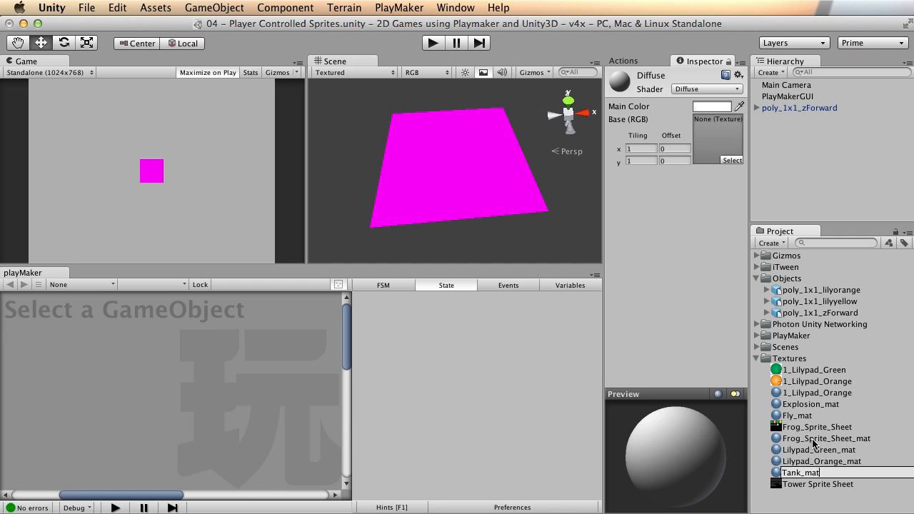
key("Return")
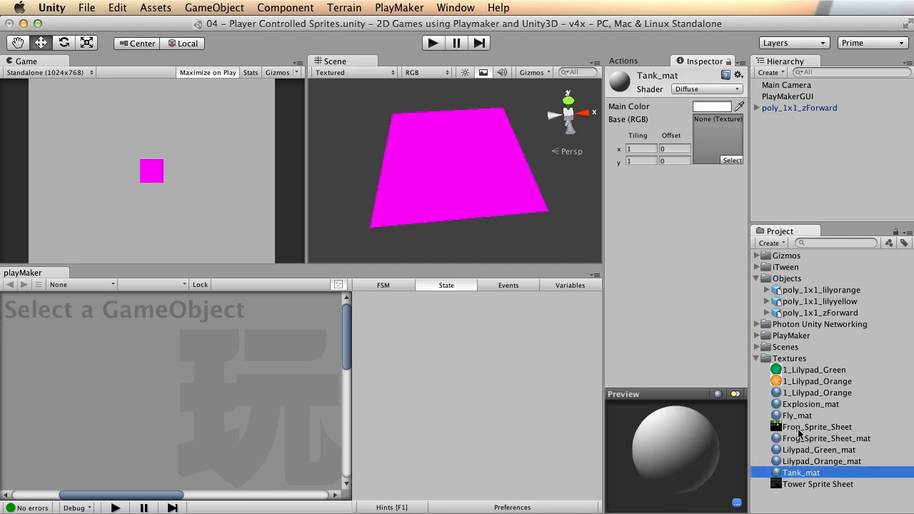
Assign the Tower Sprite Sheet texture to Tank_mat and change its shader to Unlit/Transparent
left_click_drag(816, 486, 701, 141)
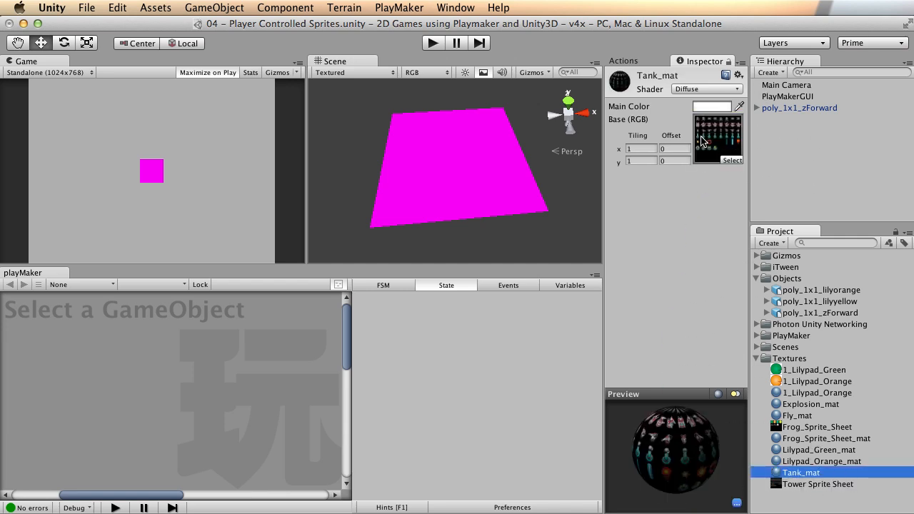
left_click(693, 89)
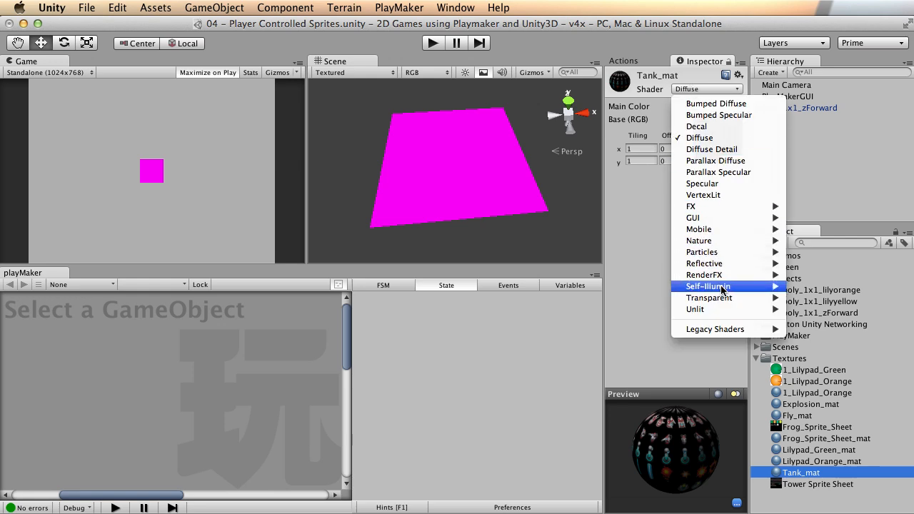
mouse_move(721, 298)
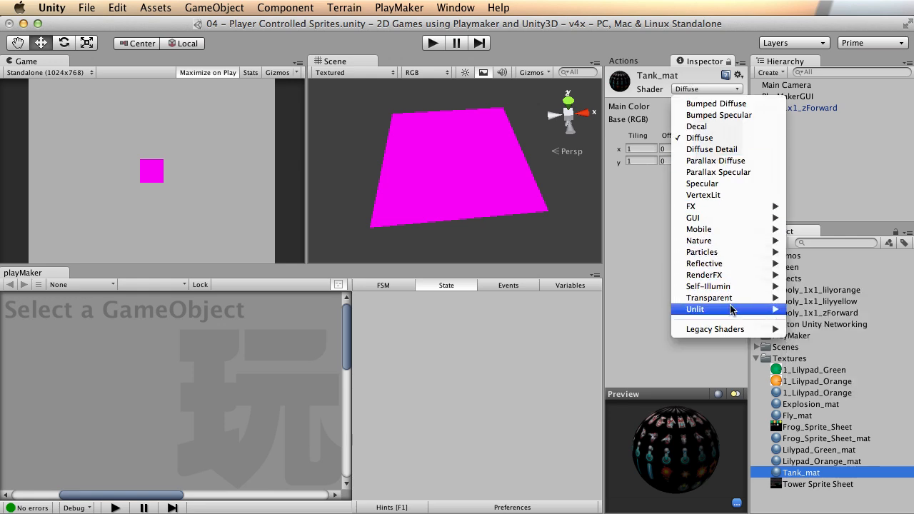
left_click(824, 321)
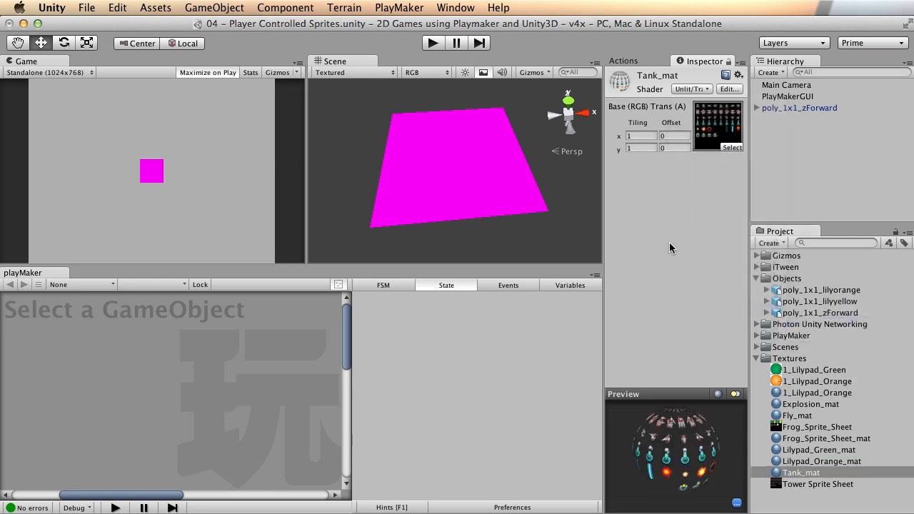
Apply Tank_mat to the poly_1x1 mesh under poly_1x1_zForward
left_click_drag(801, 473, 813, 120)
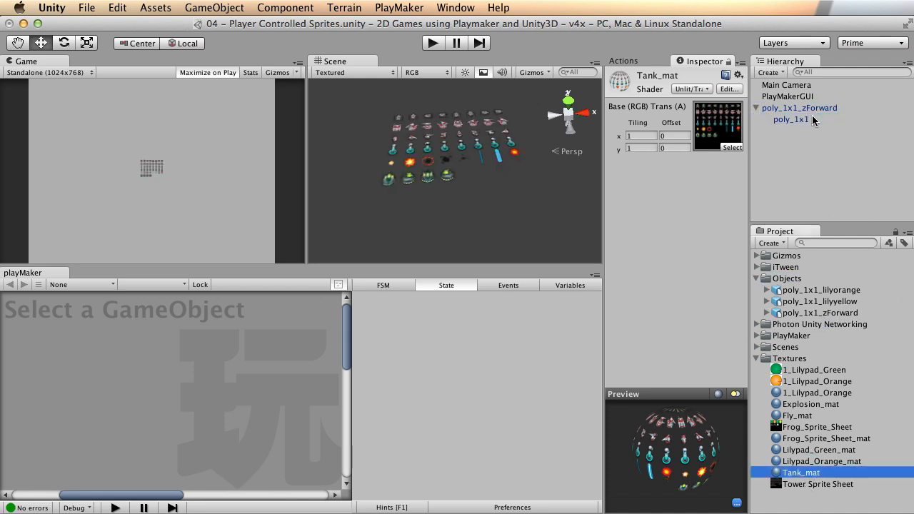
left_click_drag(463, 97, 345, 194, "alt")
right_click_drag(345, 195, 563, 174, "alt")
Set Tank_mat's texture tiling to 0.125 in both X and Y
left_click(620, 135)
type(".125")
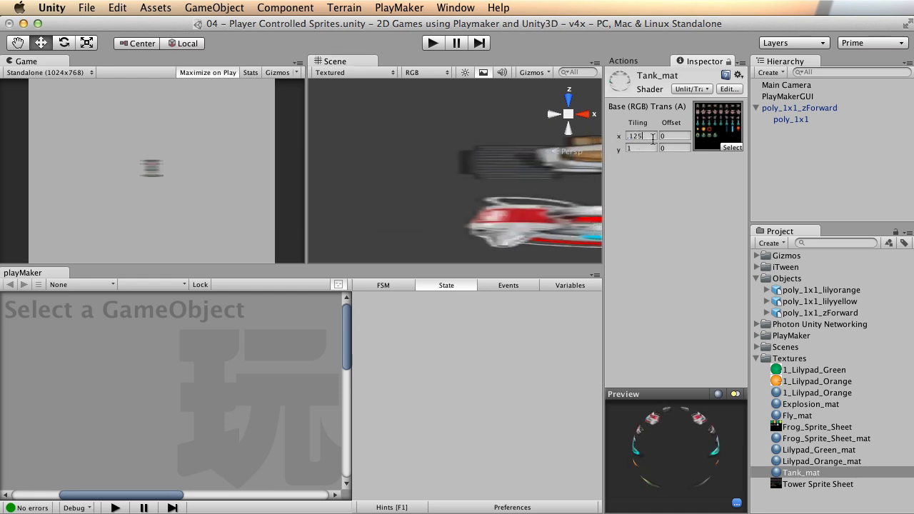
key("Return")
left_click(639, 146)
type(".125")
key("Return")
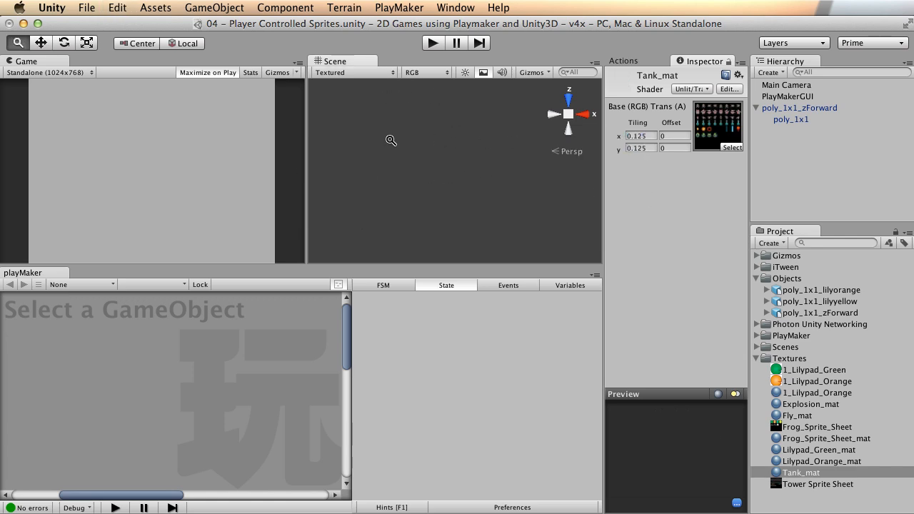
Make Tank_mat's Y tiling negative, at -0.125
key("w")
left_click(650, 148)
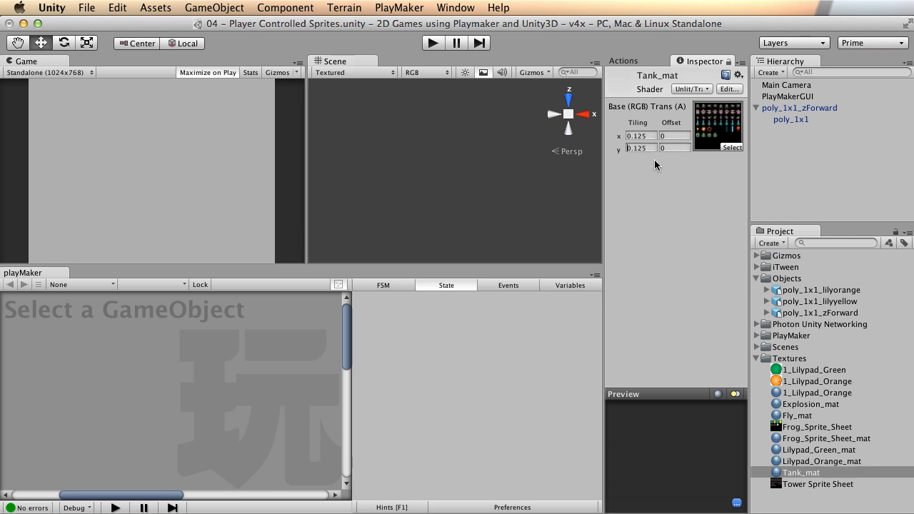
type("-")
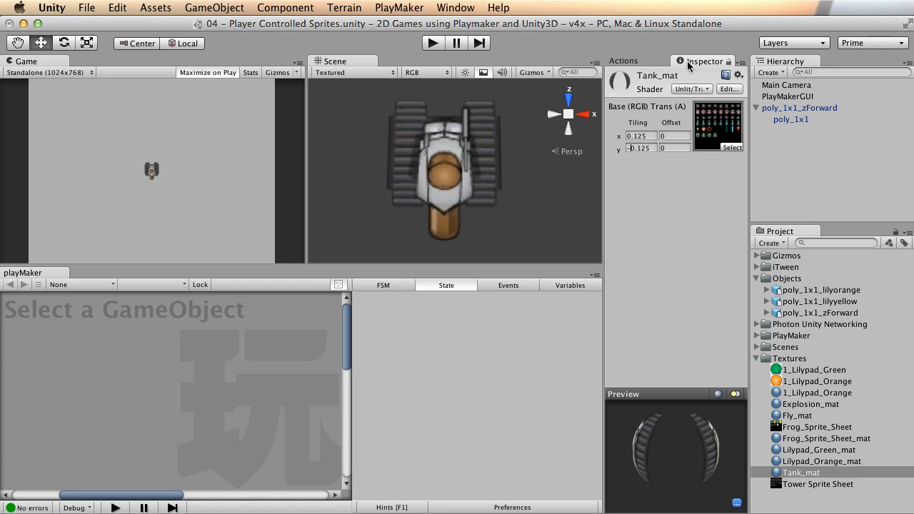
Try Tank_mat X offsets of .125 and .5 to preview other tank frames, then clear the offset
left_click_drag(435, 185, 489, 185, "alt")
right_click_drag(489, 185, 434, 179, "alt")
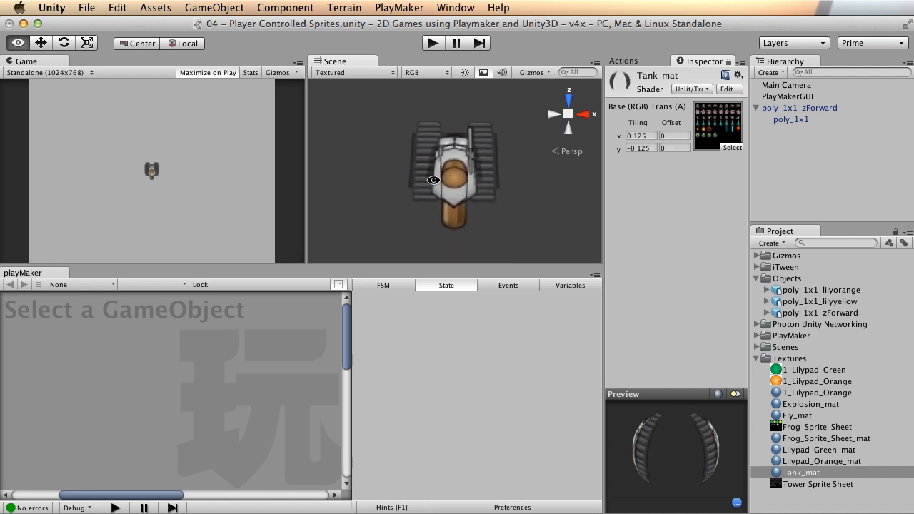
left_click_drag(446, 147, 443, 148)
right_click_drag(400, 169, 500, 170, "alt")
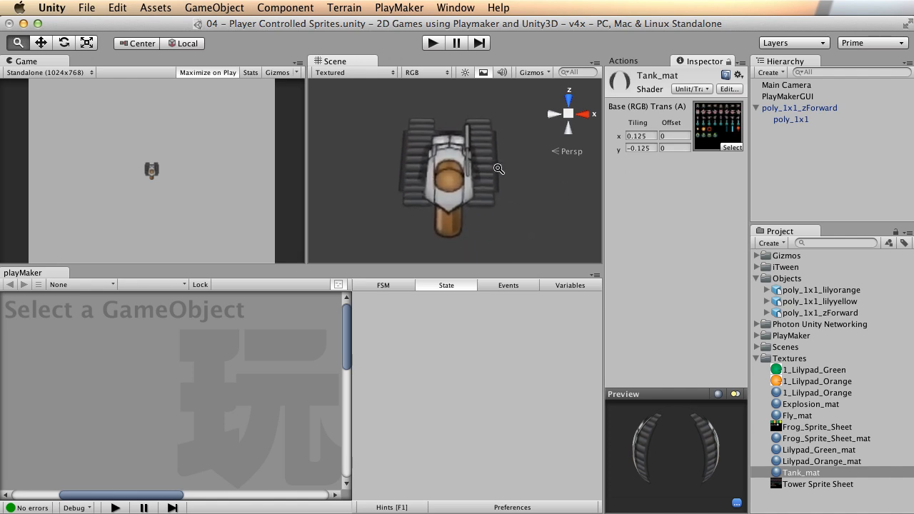
key("w")
left_click(677, 136)
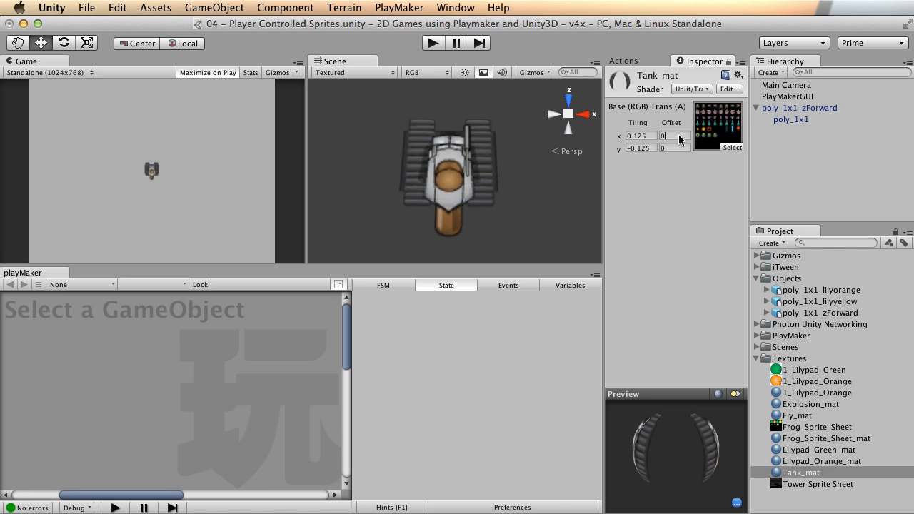
type(".125")
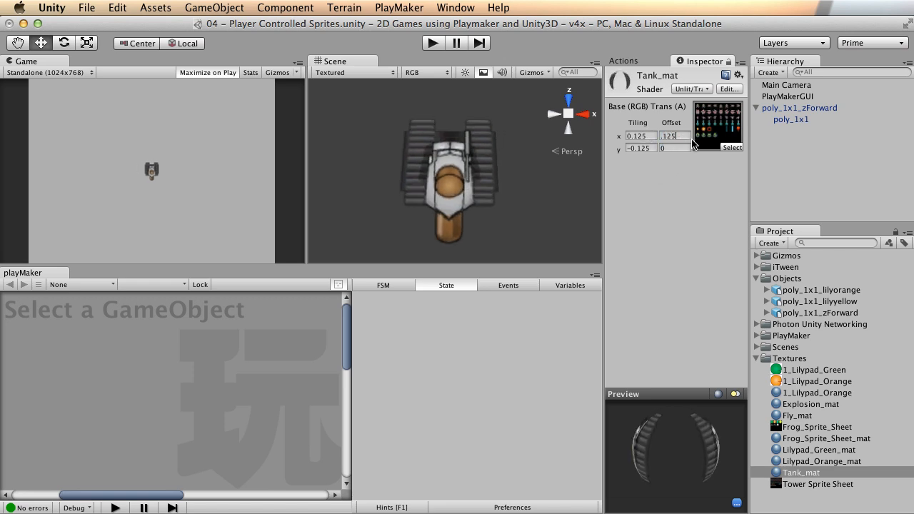
key("BackSpace")
key("BackSpace")
key("BackSpace")
type("5")
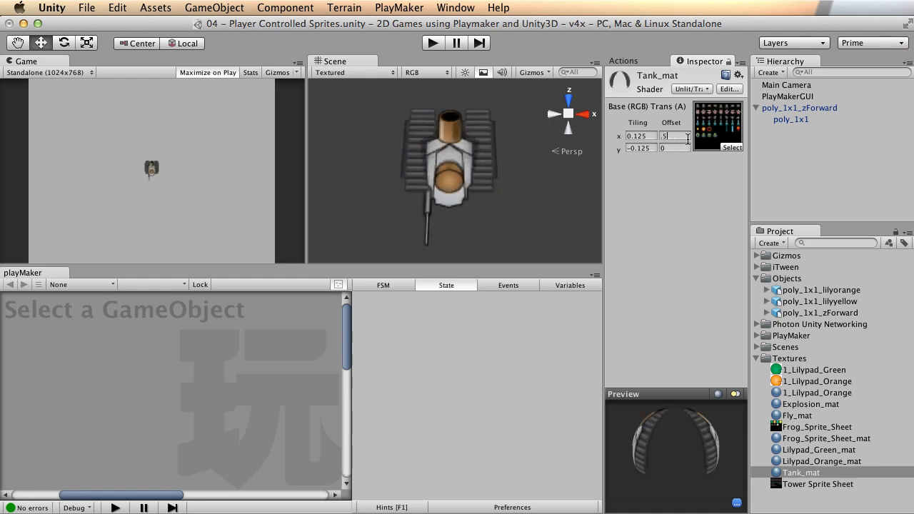
key("BackSpace")
key("BackSpace")
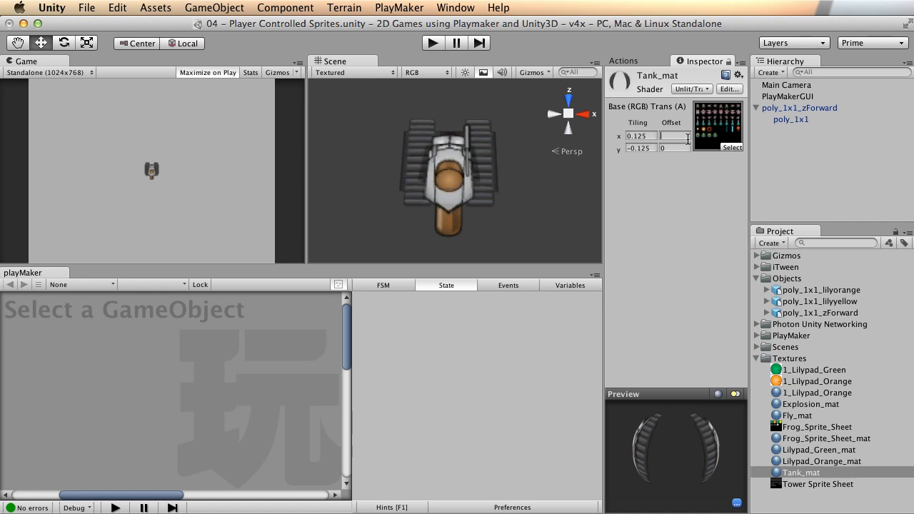
right_click_drag(475, 206, 404, 191, "alt")
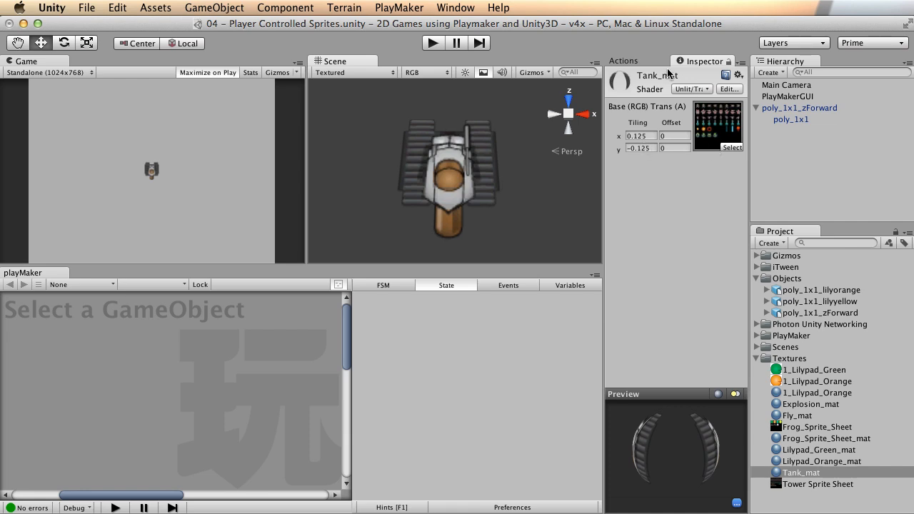
Select the parent object poly_1x1_zForward and examine how its axes line up with the tank sprite
left_click(792, 120)
left_click(801, 109)
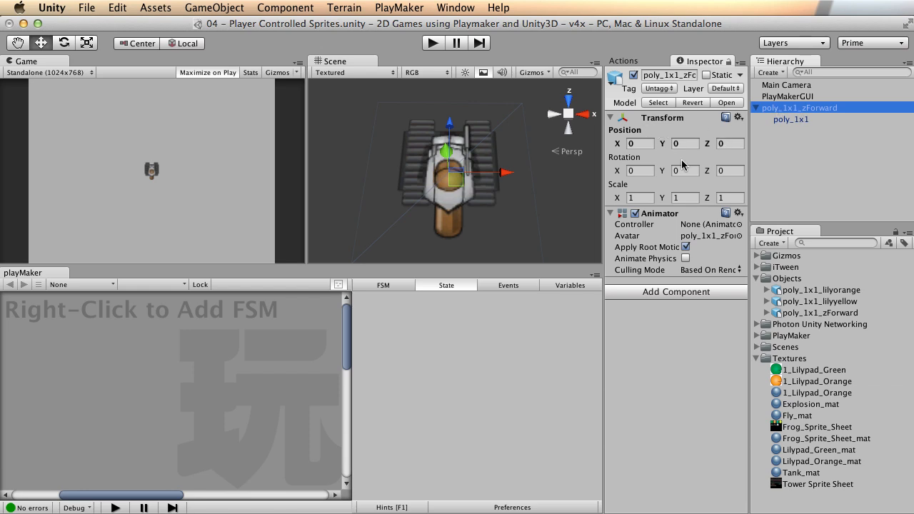
right_click_drag(539, 177, 514, 172, "alt")
left_click_drag(514, 172, 455, 178, "alt")
right_click_drag(456, 178, 466, 149, "alt")
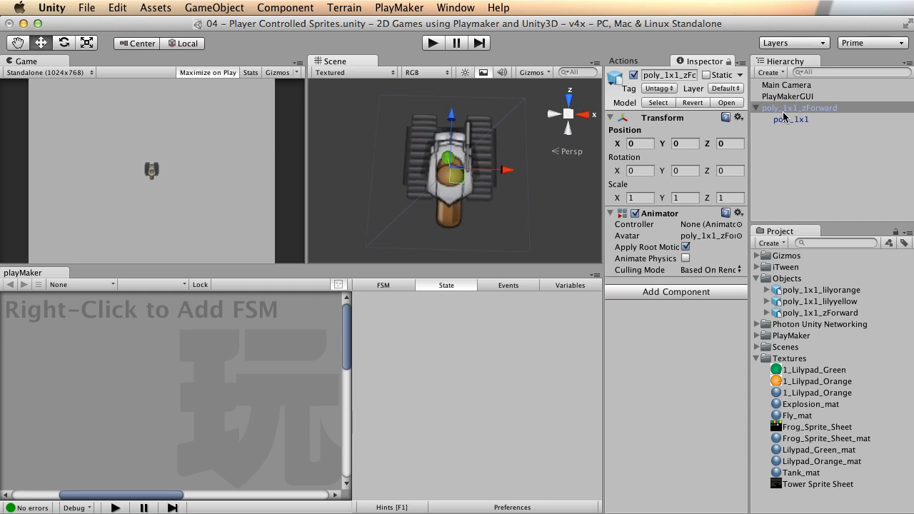
Add a cube to the scene and view it at an angle in the enlarged Scene view
left_click(175, 6)
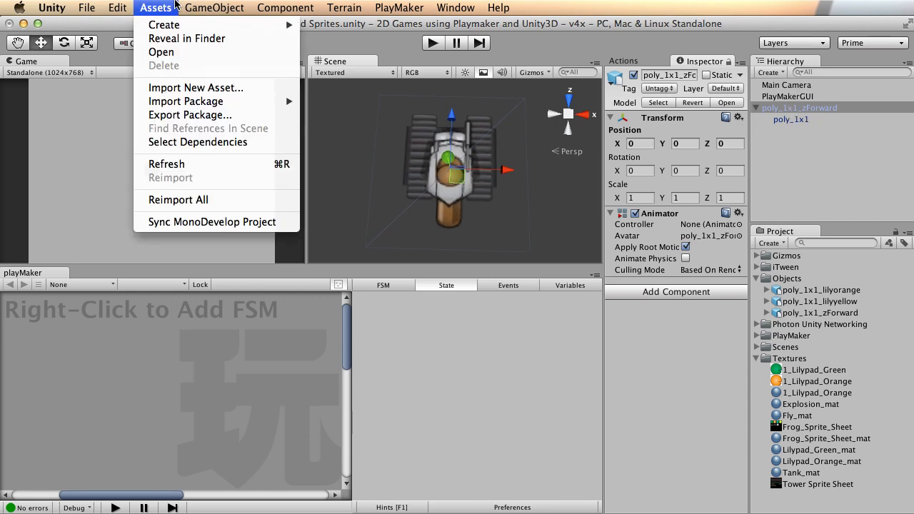
mouse_move(218, 5)
mouse_move(230, 41)
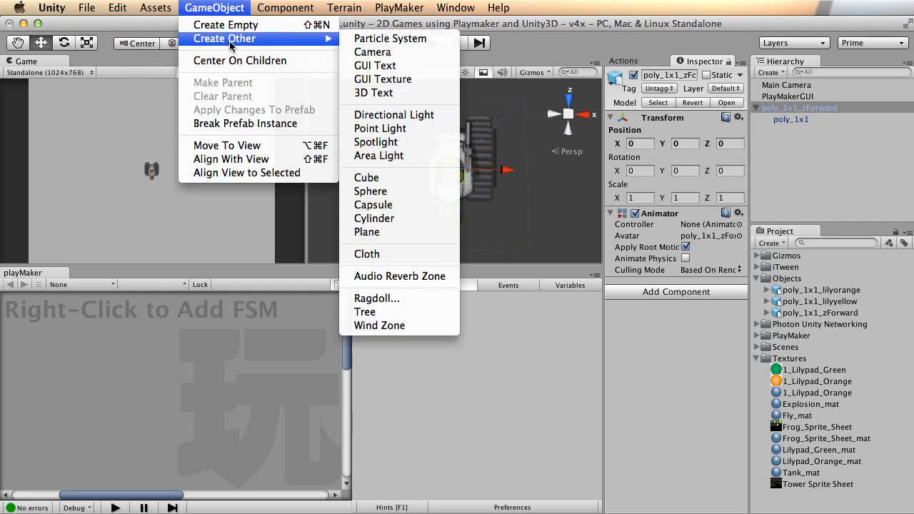
left_click(395, 180)
scroll(566, 180, "down", 2)
key("shift+space")
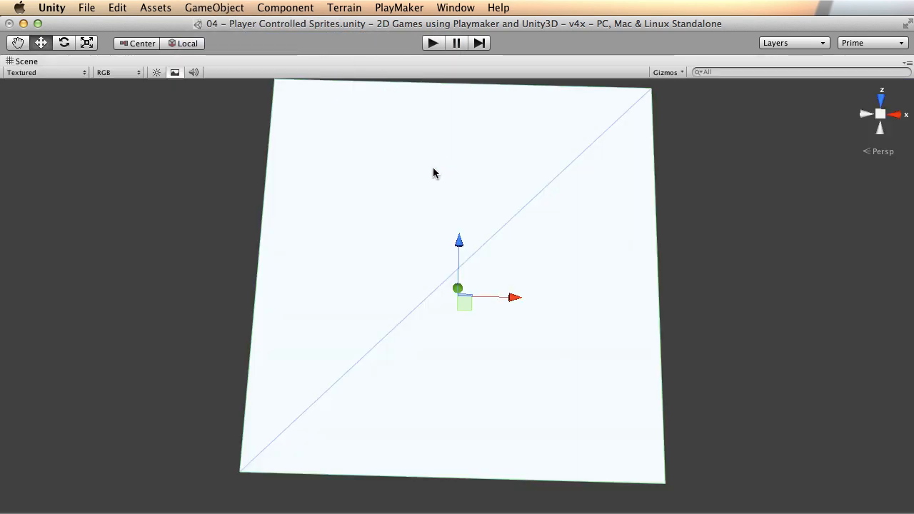
scroll(279, 245, "down", 5)
left_click_drag(279, 245, 492, 152, "alt")
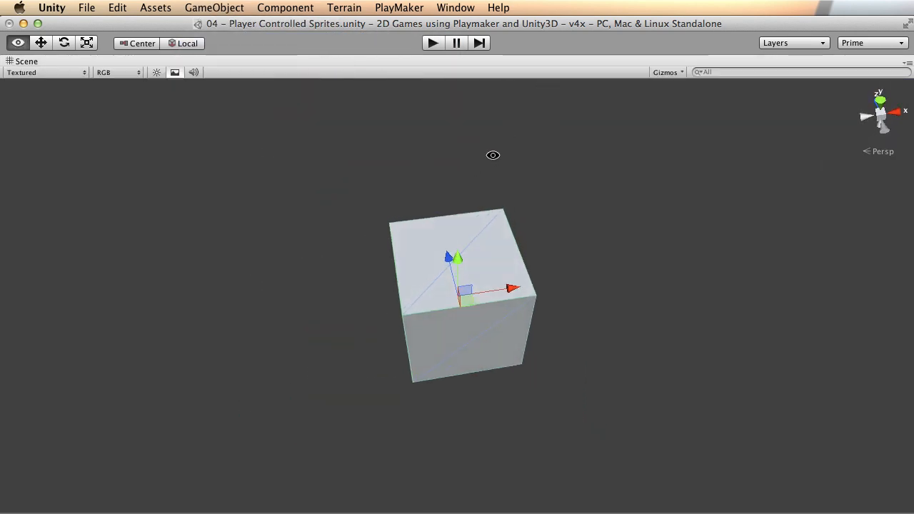
Show the Scene view in Wireframe and flatten the cube to a Y scale of about 0.18
left_click(41, 72)
left_click(47, 85)
right_click_drag(322, 332, 421, 272, "alt")
left_click_drag(421, 272, 567, 164, "alt")
key("r")
left_click_drag(459, 242, 385, 344)
key("w")
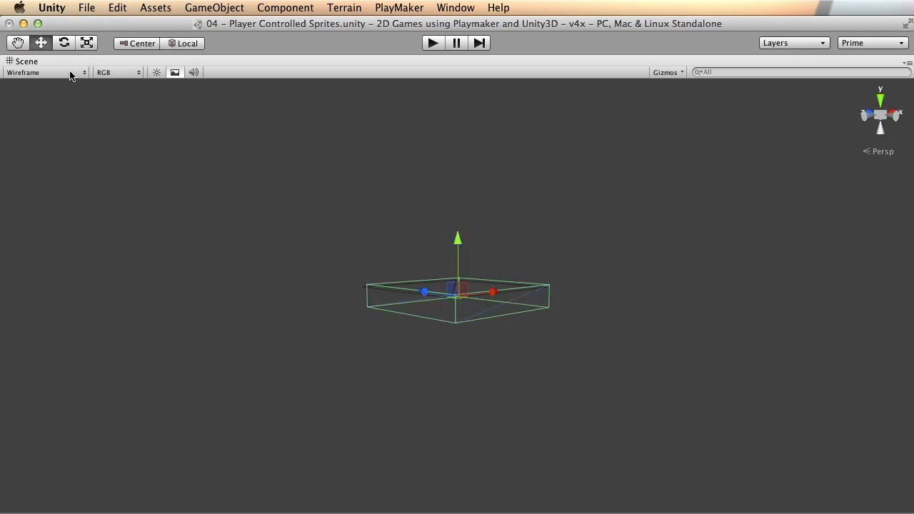
Set the cube's position to 0 in X, Y and Z
key("shift+space")
left_click(608, 129)
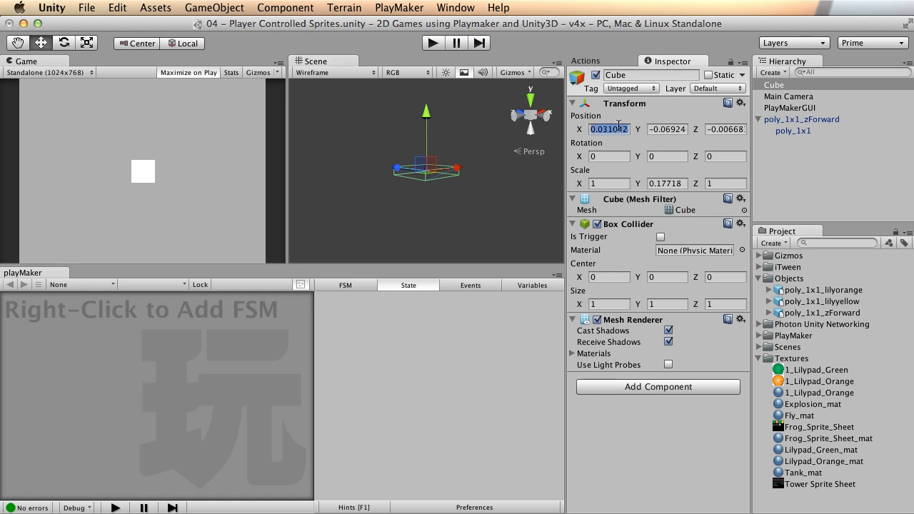
type("0")
key("Return")
left_click(669, 129)
type("0")
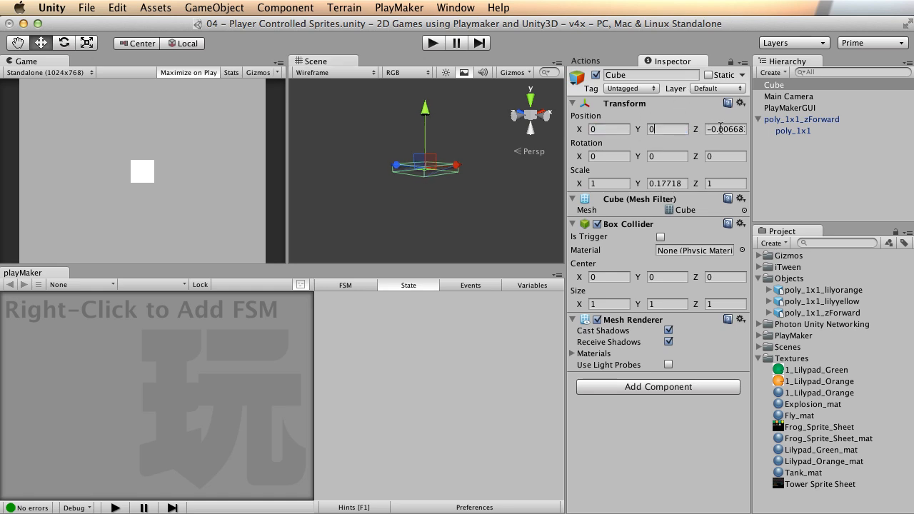
left_click(735, 129)
type("0")
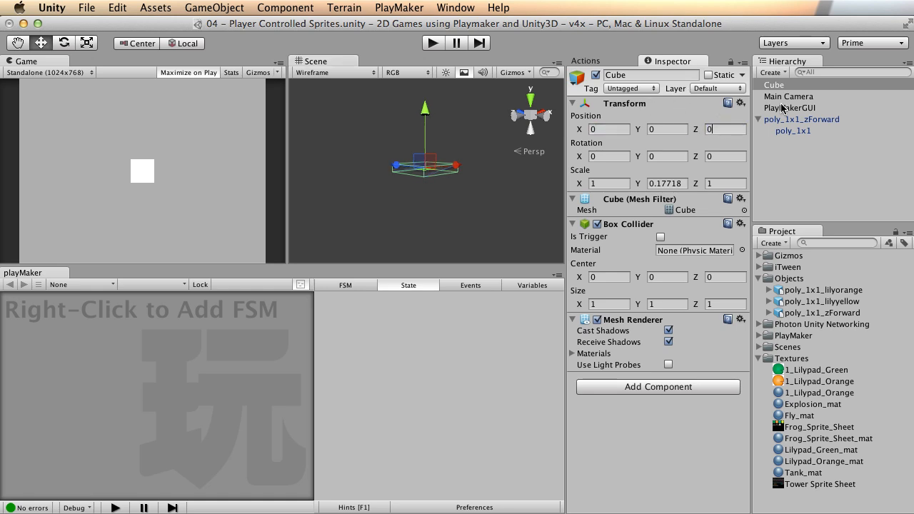
Compare the cube's position with poly_1x1_zForward's and rename the cube as Tank
left_click(788, 120)
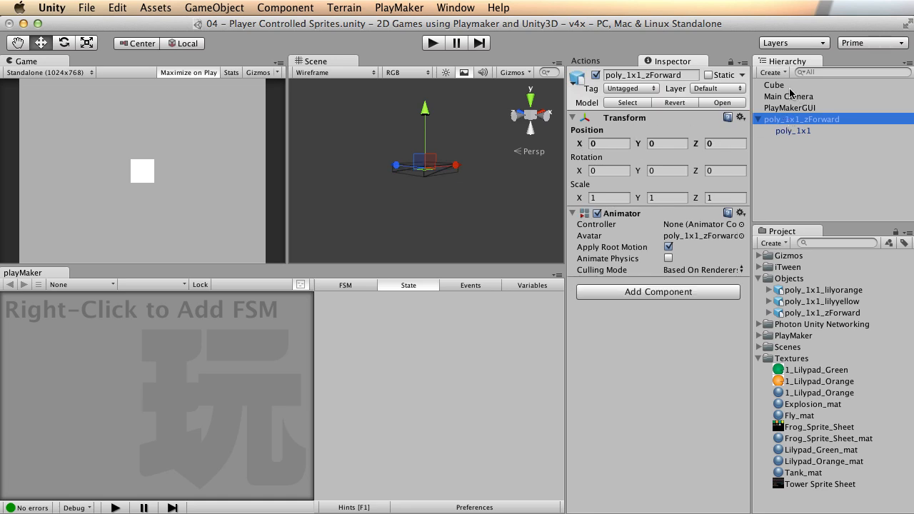
left_click(785, 84)
left_click(782, 85)
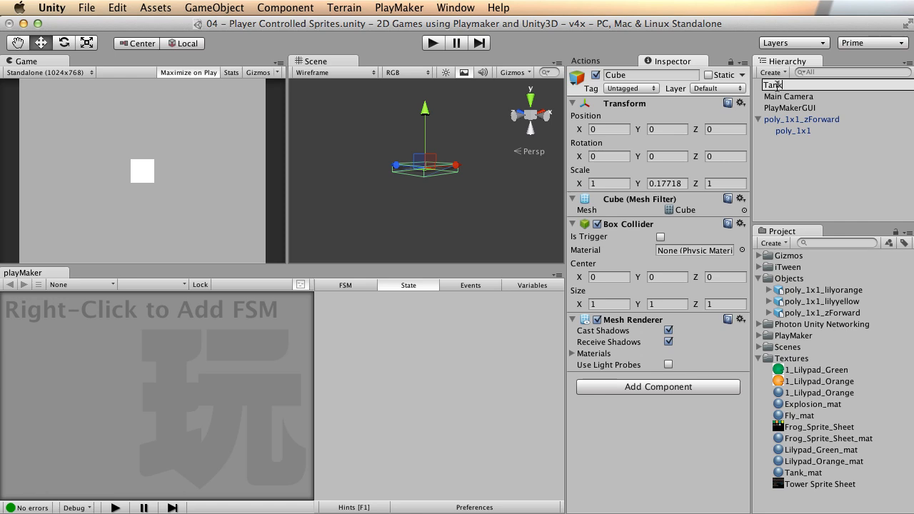
key("Return")
Flatten the Tank cube further to a Y scale of about 0.13
left_click_drag(447, 172, 355, 224, "alt")
right_click_drag(355, 224, 756, 187, "alt")
left_click_drag(439, 172, 469, 145, "alt")
key("r")
key("w")
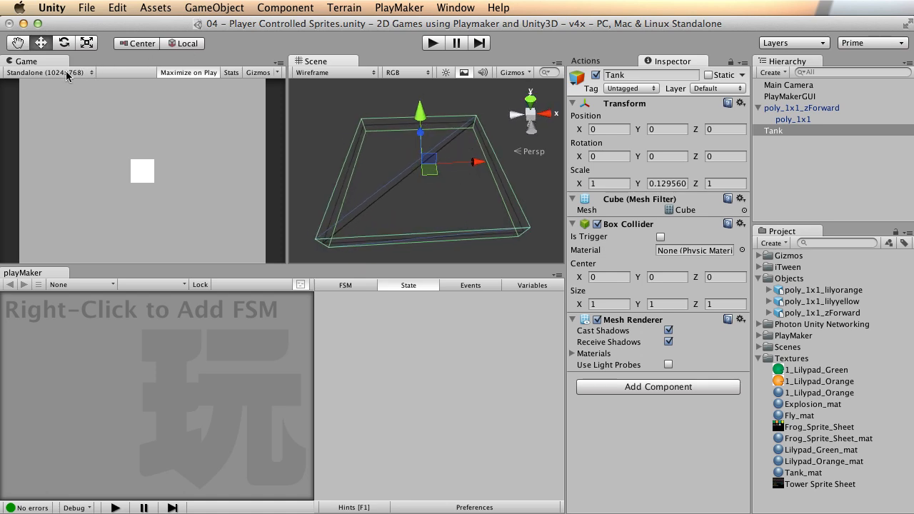
Return the Scene view to Textured and lower the Tank cube beneath the sprite to about -0.08 in Y
left_click(313, 72)
left_click(324, 60)
left_click_drag(456, 168, 347, 159, "alt")
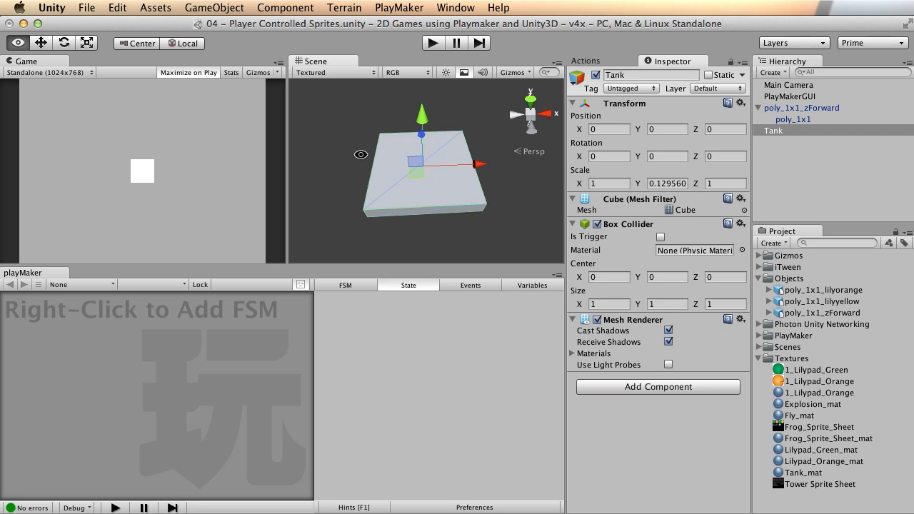
left_click_drag(427, 116, 428, 193)
right_click_drag(428, 193, 416, 178, "alt")
left_click_drag(392, 209, 505, 150, "alt")
left_click_drag(495, 206, 458, 187, "alt")
Scale the Tank cube down uniformly to about 0.79 in X and Z so it fits around the tank sprite
key("r")
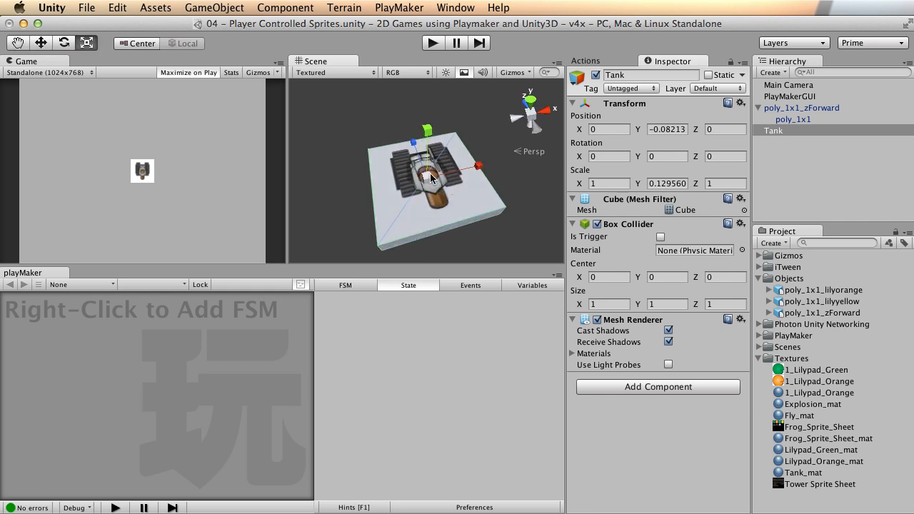
left_click_drag(428, 178, 432, 259)
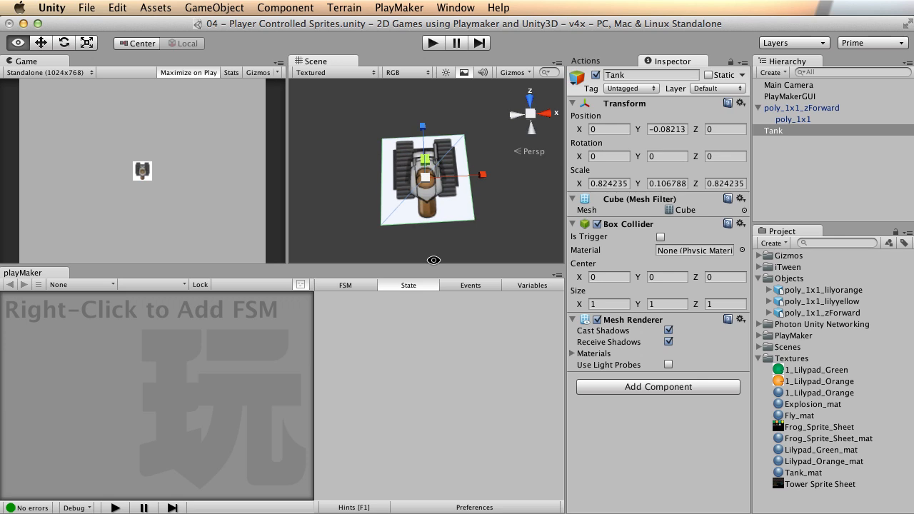
mouse_move(425, 177)
left_mouse_down()
mouse_move(408, 178)
mouse_move(423, 176)
left_mouse_up()
left_click_drag(364, 217, 524, 63, "alt")
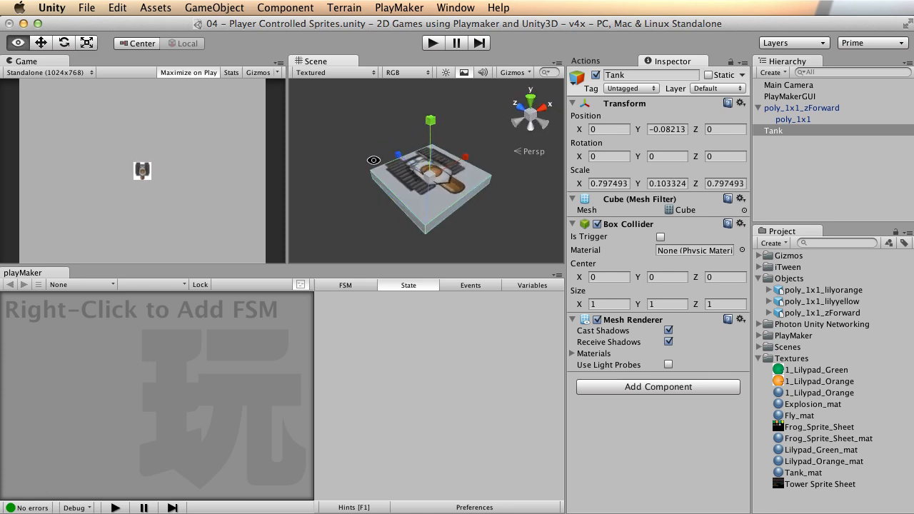
left_click_drag(429, 182, 496, 40, "alt")
Set the Tank cube's Y position to 0
key("w")
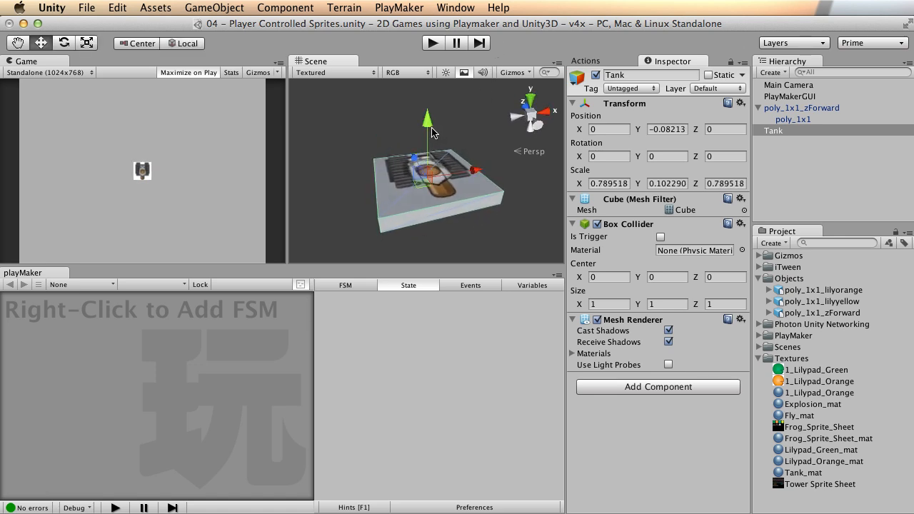
left_click(663, 129)
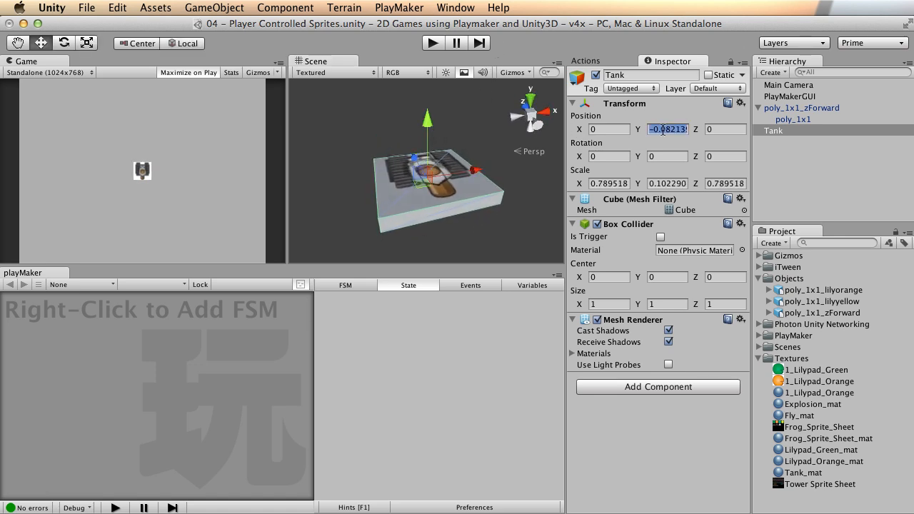
type("0")
left_click_drag(459, 151, 489, 184, "alt")
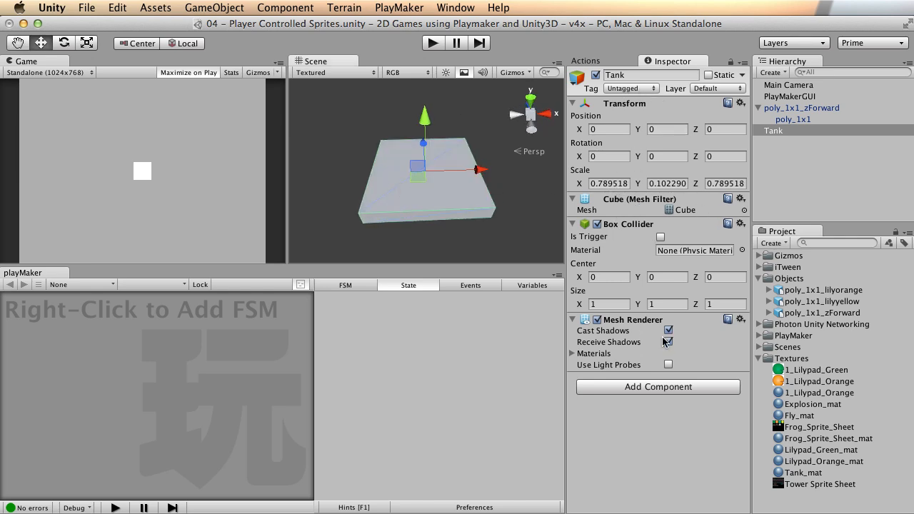
Disable the Tank cube's Mesh Renderer and collapse that component
left_click(613, 318)
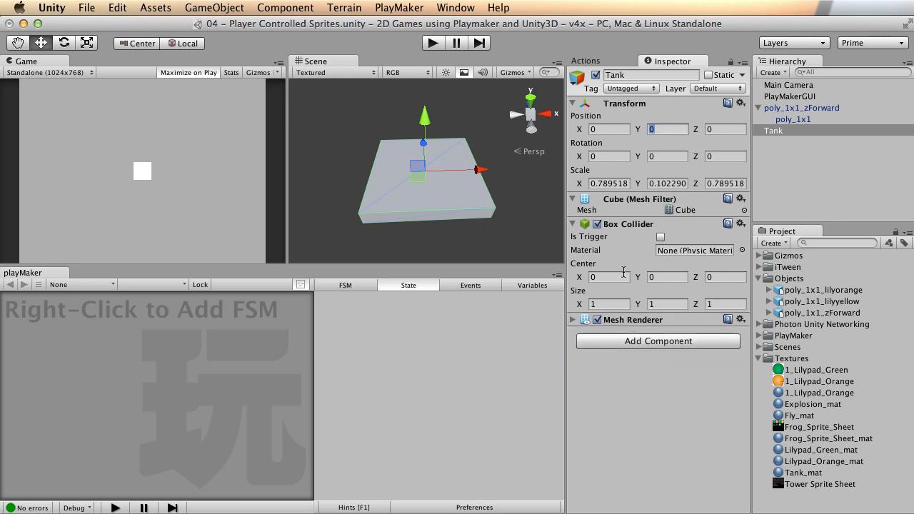
left_click(597, 320)
left_click_drag(401, 182, 453, 210, "alt")
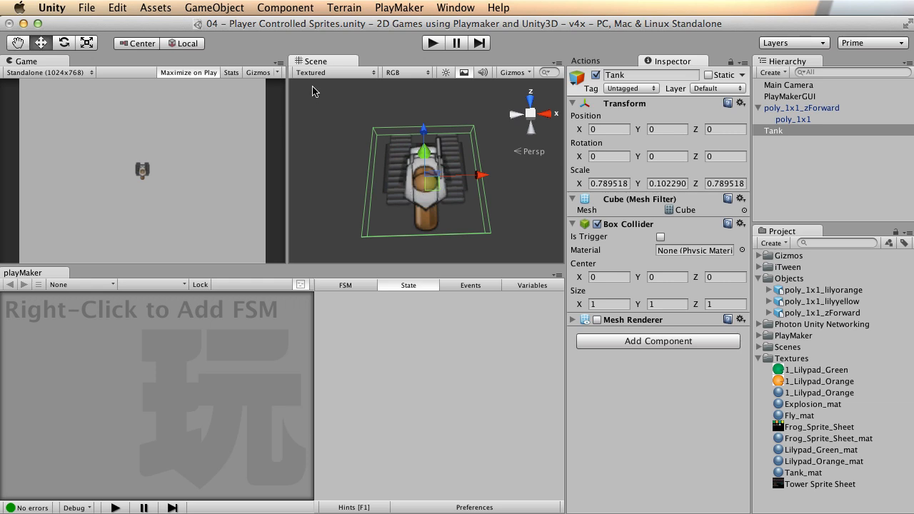
Add a Rigidbody component to Tank and turn off Use Gravity
left_click(205, 7)
mouse_move(285, 8)
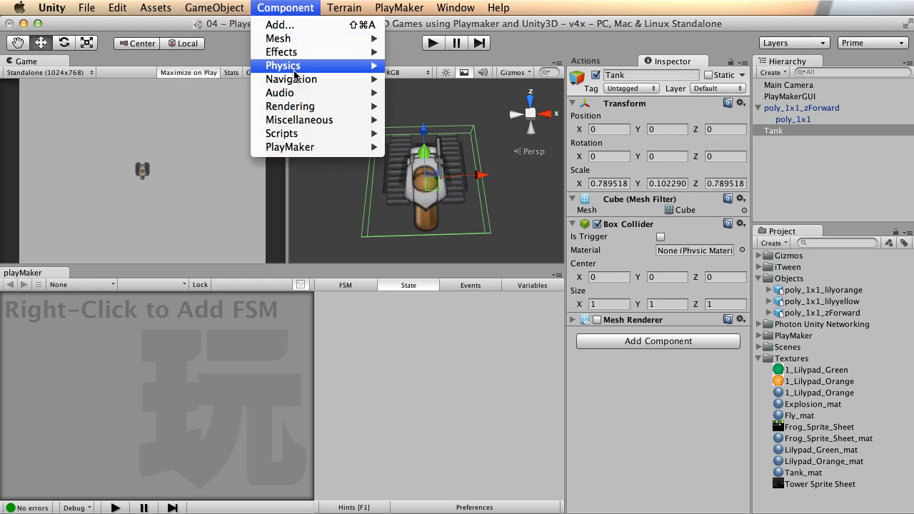
mouse_move(342, 65)
left_click(460, 68)
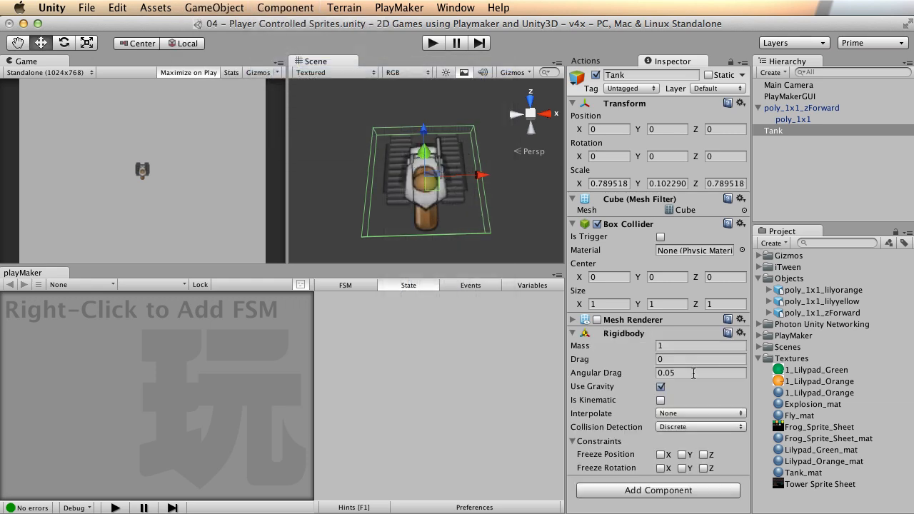
left_click(658, 387)
Freeze Tank's Rigidbody rotation in X, Y and Z and its position in Y
left_click_drag(450, 155, 410, 213, "alt")
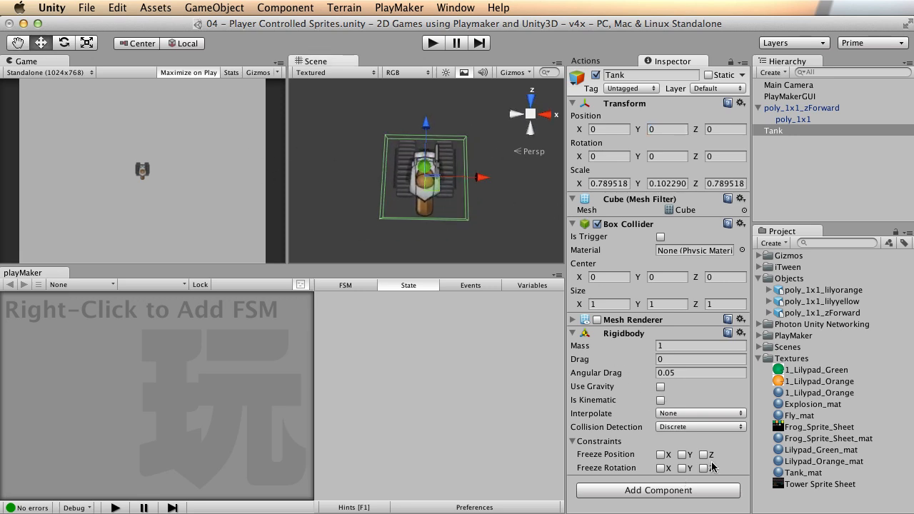
left_click_drag(366, 211, 424, 150, "alt")
right_click_drag(424, 150, 660, 198, "alt")
right_click_drag(449, 203, 409, 200, "alt")
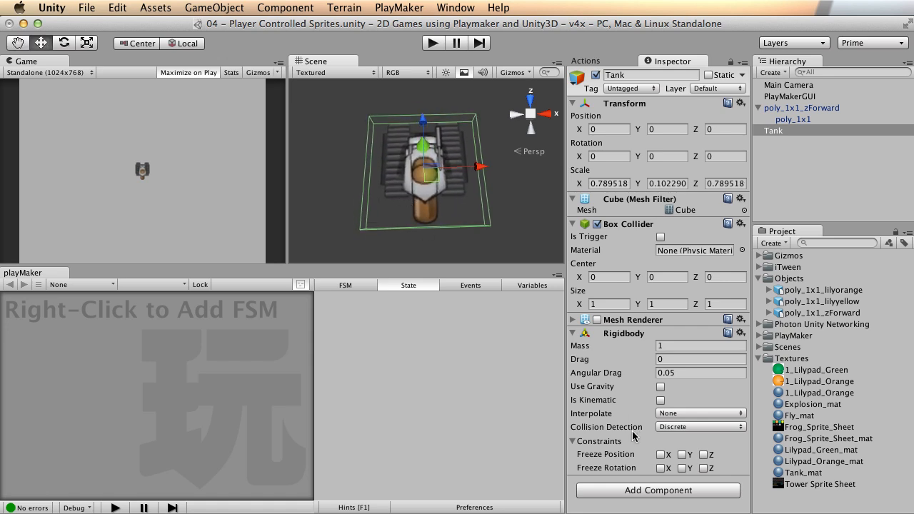
left_click(661, 468)
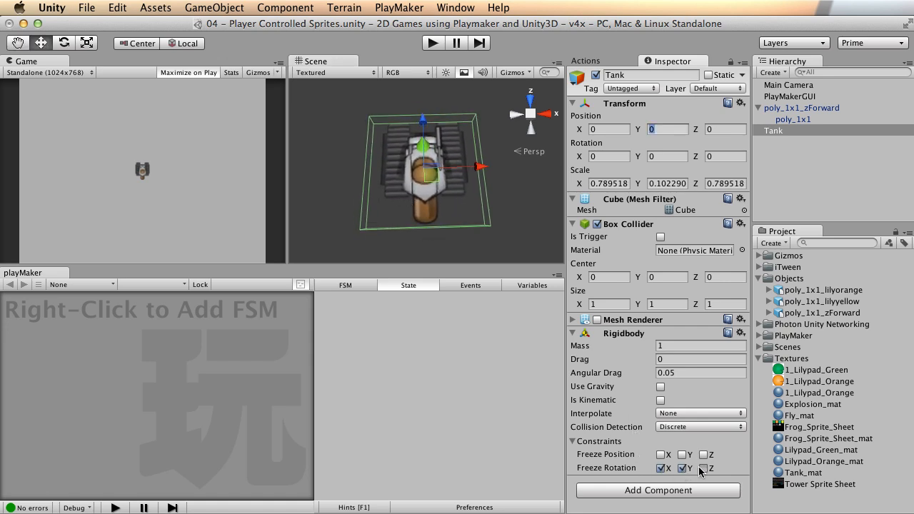
left_click_drag(453, 198, 480, 123, "alt")
left_click(681, 454)
Try moving Tank along its axes to demonstrate the constraints, undoing each move
left_click_drag(491, 171, 429, 186, "alt")
key("super+z")
left_click_drag(401, 134, 386, 120)
key("super+z")
left_click_drag(466, 177, 471, 202, "alt")
mouse_move(422, 127)
left_mouse_down()
mouse_move(423, 100)
mouse_move(422, 142)
left_mouse_up()
key("super+z")
left_click_drag(500, 235, 404, 188, "alt")
right_click_drag(404, 188, 646, 207, "alt")
middle_click_drag(446, 176, 409, 171, "alt")
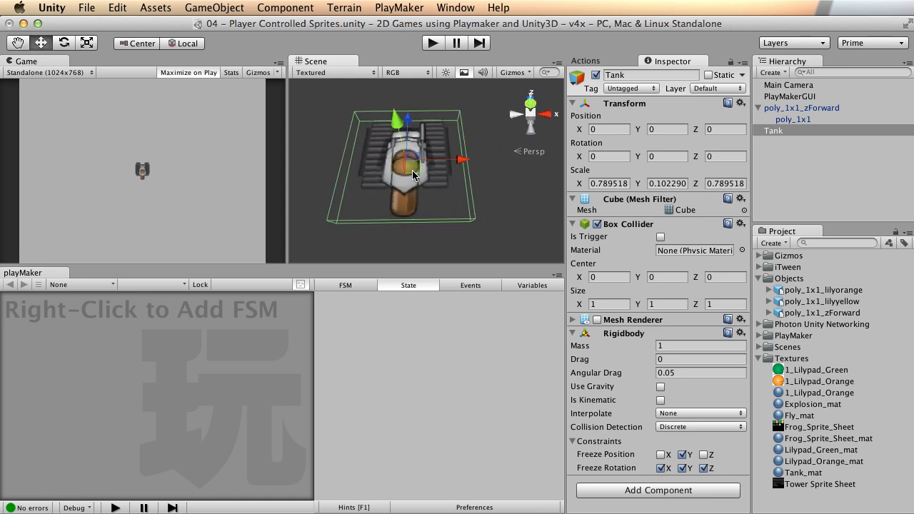
Make poly_1x1_zForward a child of Tank and test-move Tank with the sprite, undoing the move
left_click_drag(790, 112, 779, 133)
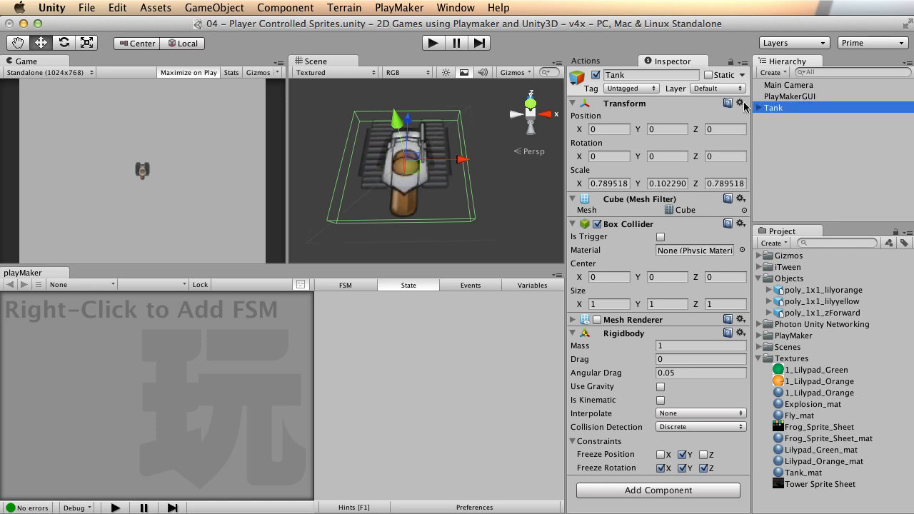
left_click(758, 108)
mouse_move(464, 165)
left_mouse_down()
mouse_move(500, 163)
mouse_move(400, 167)
mouse_move(514, 164)
mouse_move(469, 172)
mouse_move(465, 181)
left_mouse_up()
key("super+z")
right_click_drag(489, 169, 322, 185, "alt")
left_click_drag(322, 186, 408, 169, "alt")
middle_click_drag(408, 169, 419, 164)
right_click_drag(363, 183, 645, 187, "alt")
left_click_drag(414, 168, 409, 165, "alt")
middle_click_drag(409, 165, 407, 168, "alt")
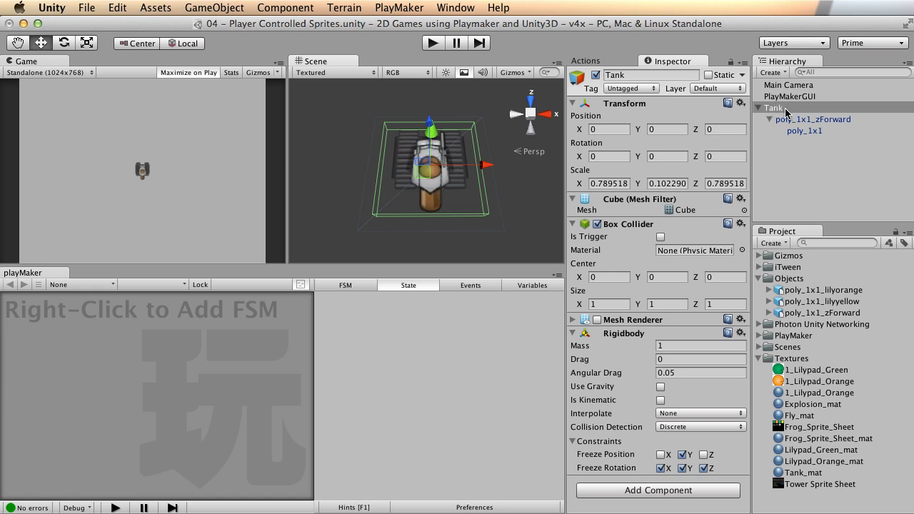
Add a PlayMaker FSM to Tank and name its start state idle
right_click(42, 354)
left_click(75, 358)
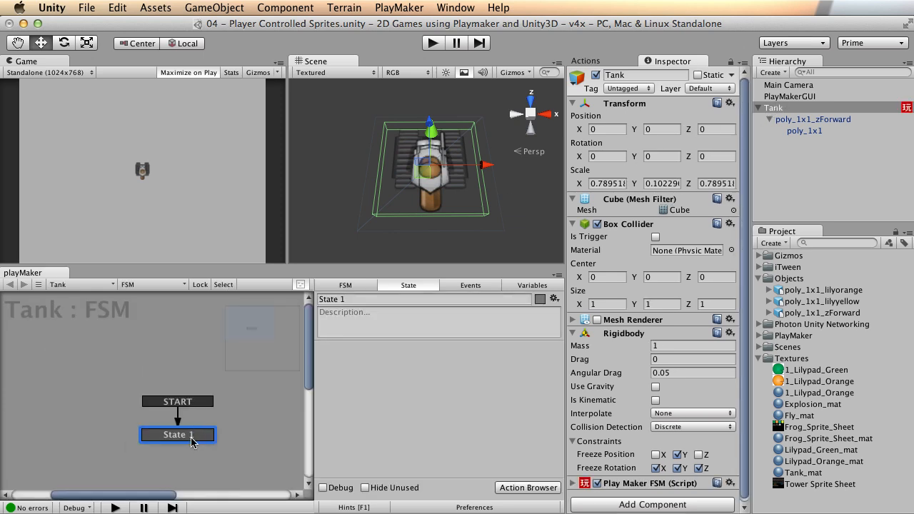
key("shift+space")
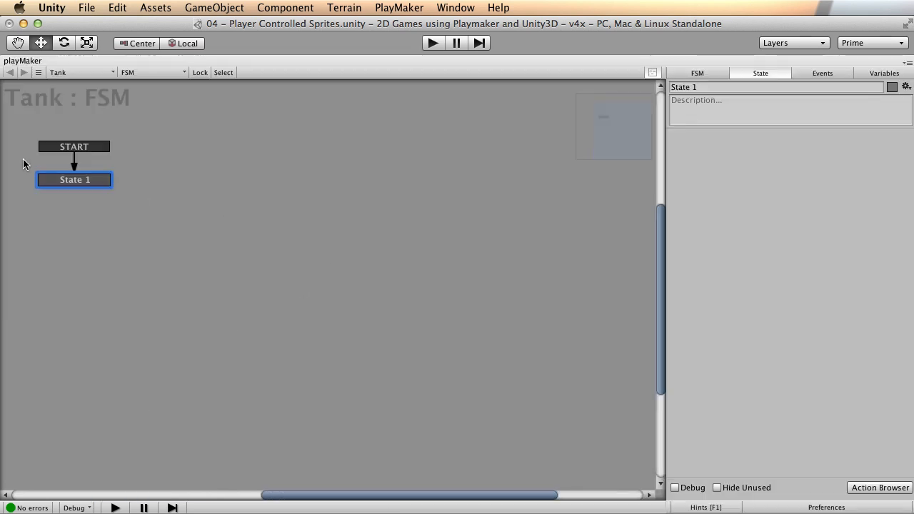
left_click(705, 87)
type("idle")
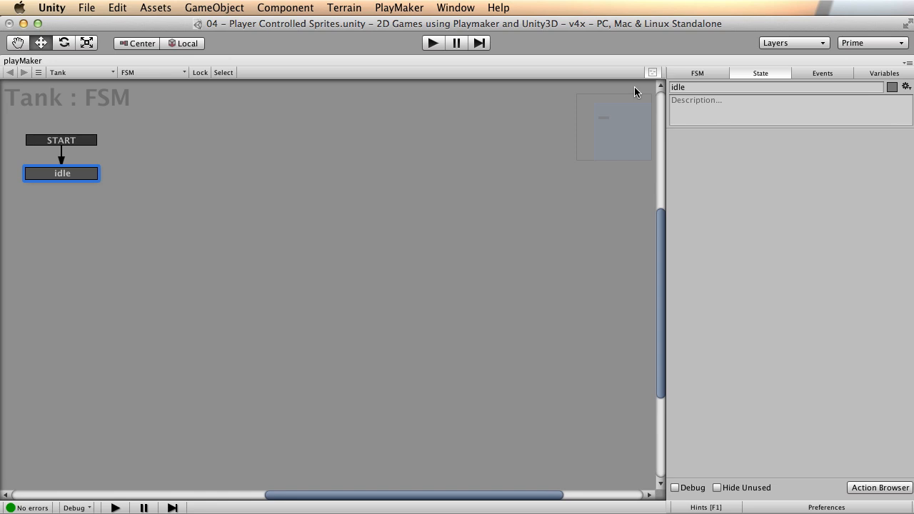
Color the idle state blue
right_click(61, 172)
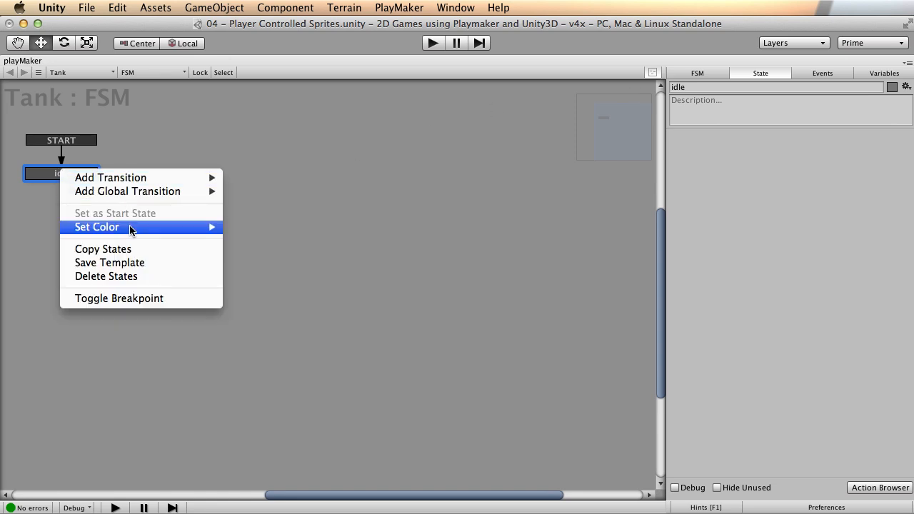
mouse_move(130, 227)
left_click(259, 243)
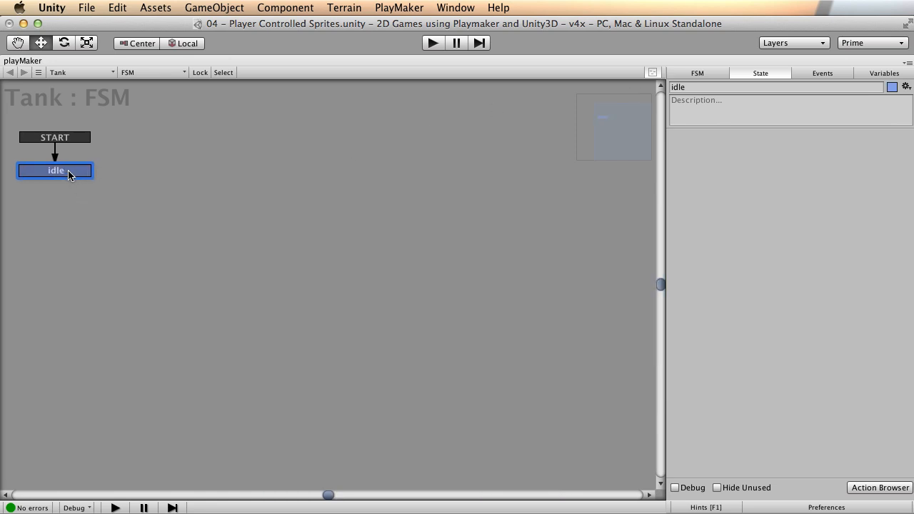
Add a second state to Tank's FSM and place it to the right of the idle state
right_click(243, 194)
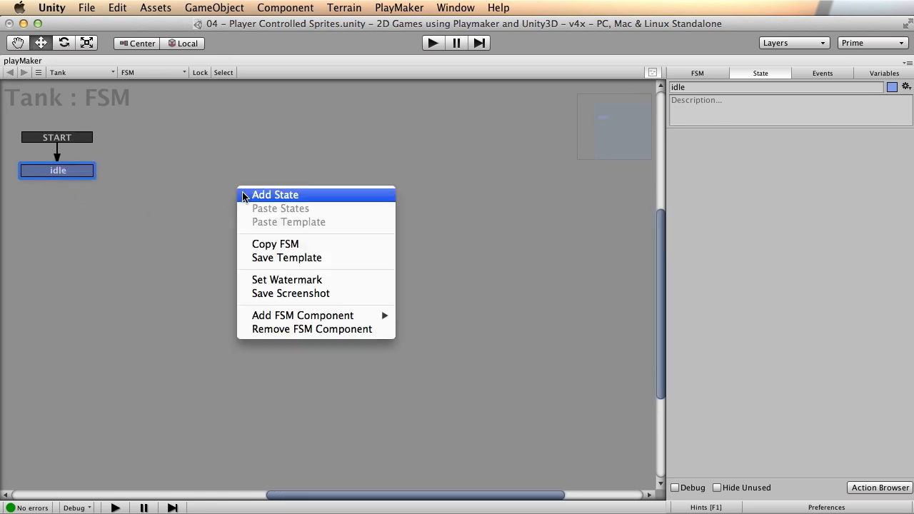
left_click(294, 197)
left_click_drag(285, 201, 177, 172)
left_click_drag(267, 196, 190, 150)
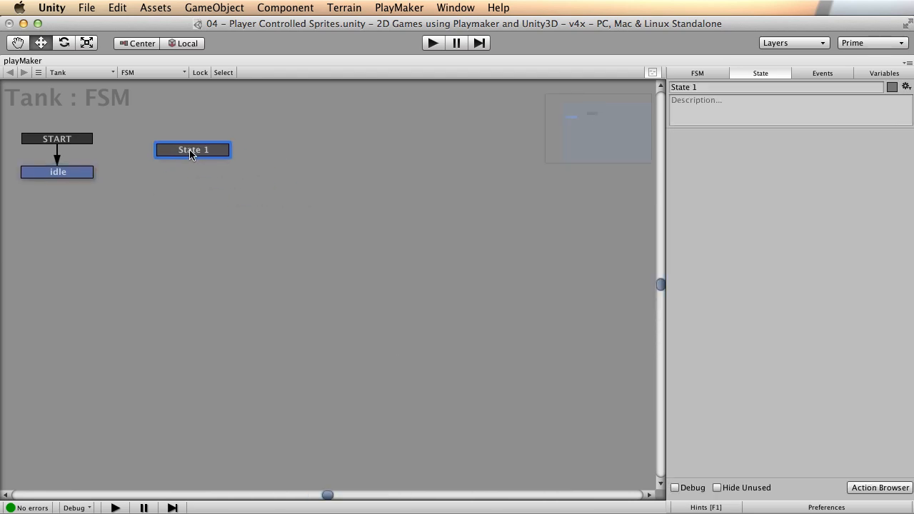
Color the second state in Tank's FSM green and rename it Move Up
right_click(189, 152)
mouse_move(332, 207)
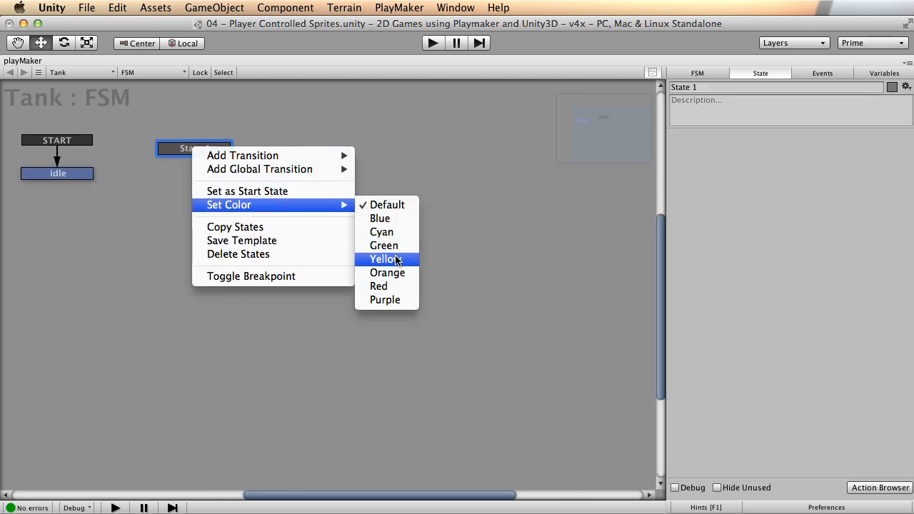
left_click(384, 245)
left_click_drag(212, 151, 206, 159)
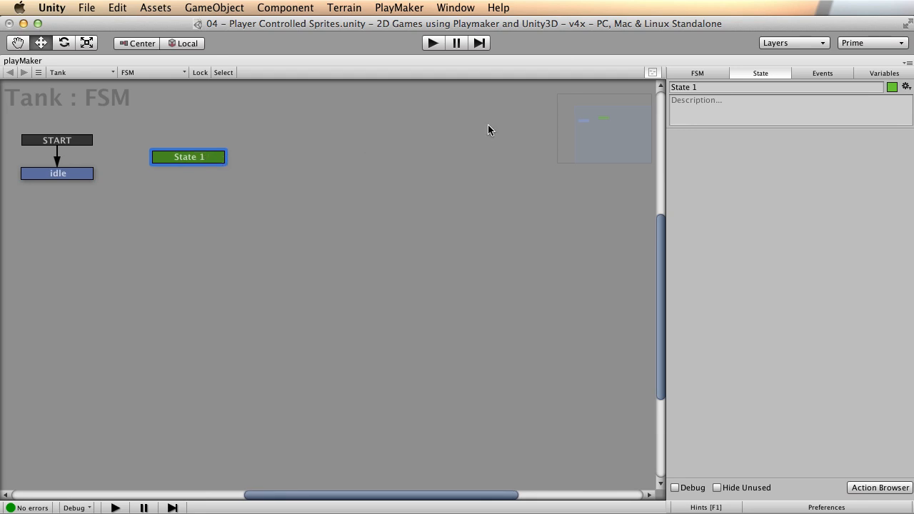
left_click(708, 87)
type("Move Up")
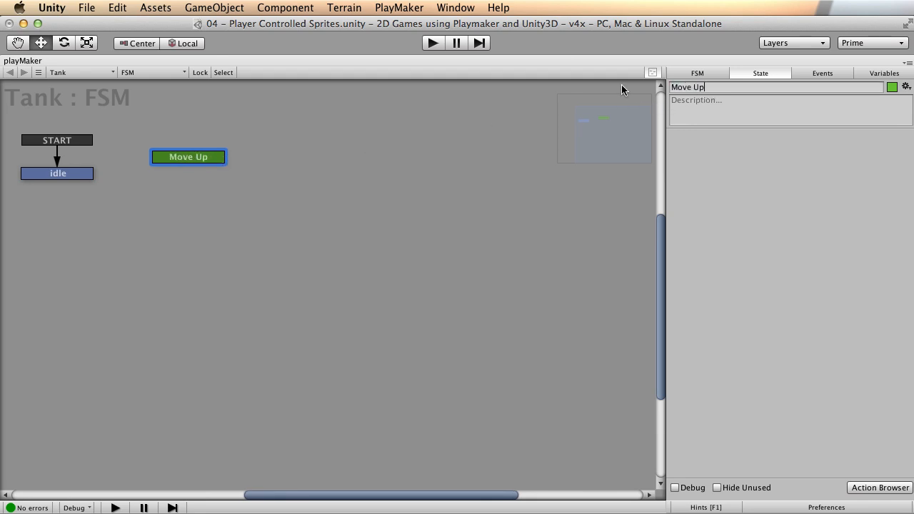
key("Return")
Search PlayMaker's action browser for "get ax" and preview the Get Axis Vector action
left_click(404, 10)
mouse_move(411, 39)
left_click(560, 93)
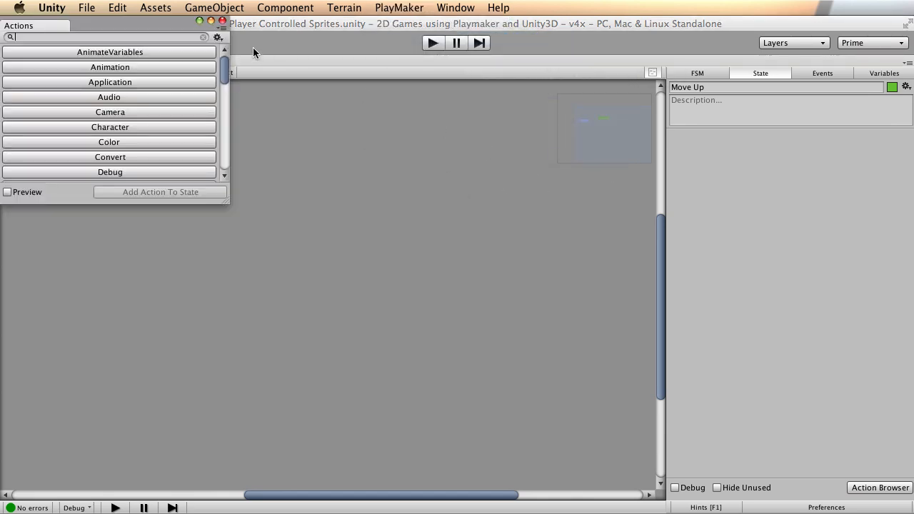
left_click_drag(161, 26, 671, 169)
left_click_drag(608, 153, 593, 170)
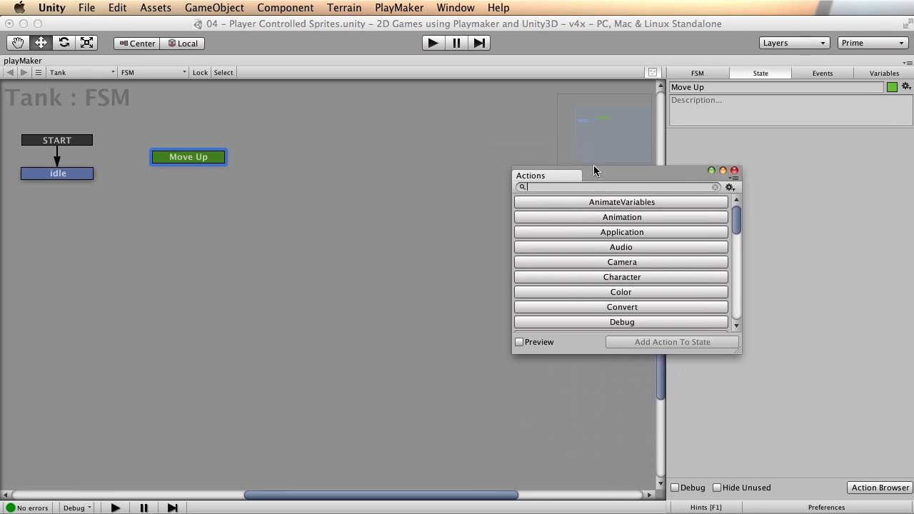
type("get")
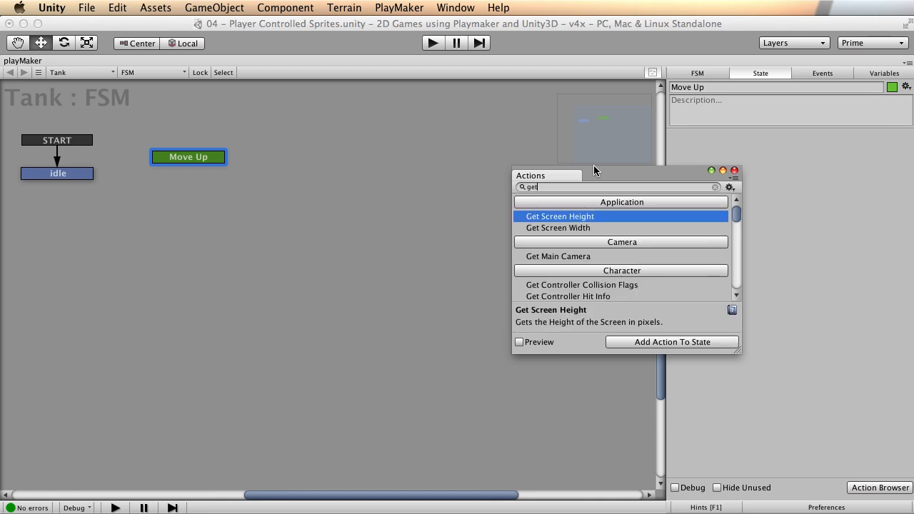
type(" ax")
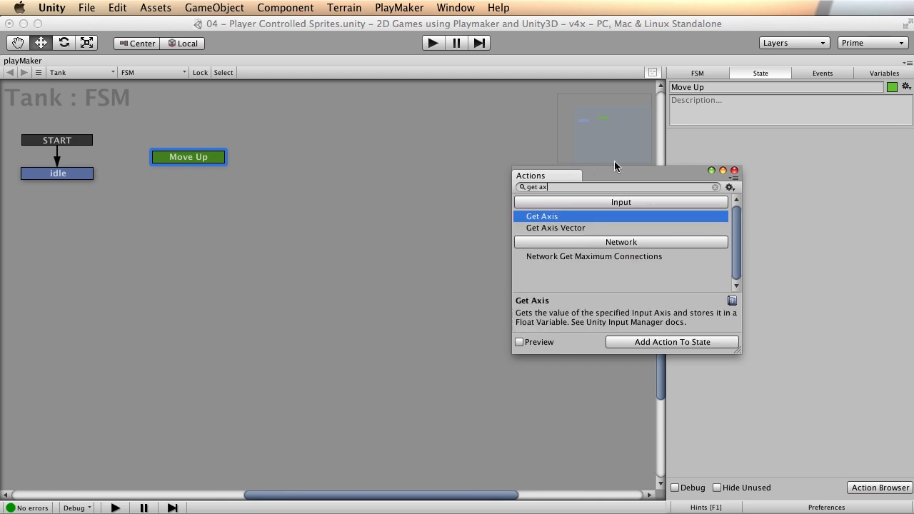
left_click(565, 229)
left_click(520, 342)
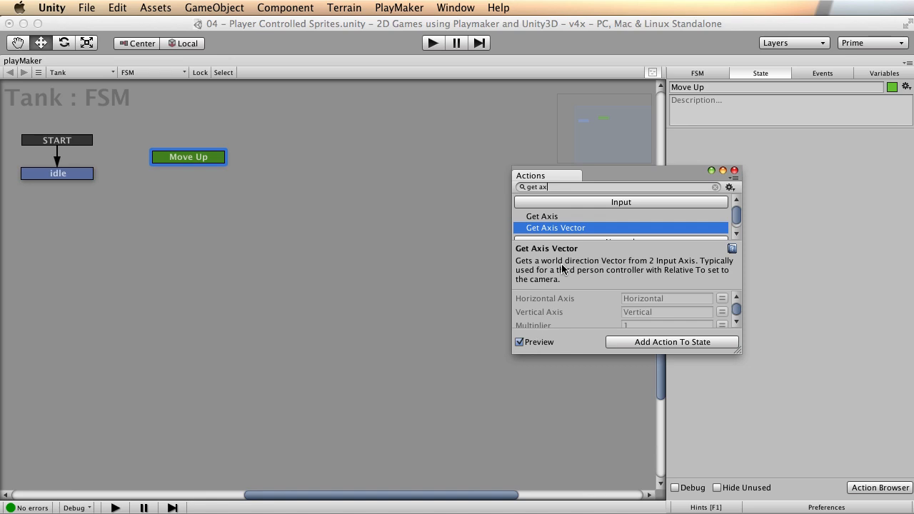
Enlarge the action browser and compare the Get Axis and Get Axis Vector actions, turning the preview off at the end
left_click_drag(597, 178, 544, 78)
left_click_drag(688, 249, 730, 460)
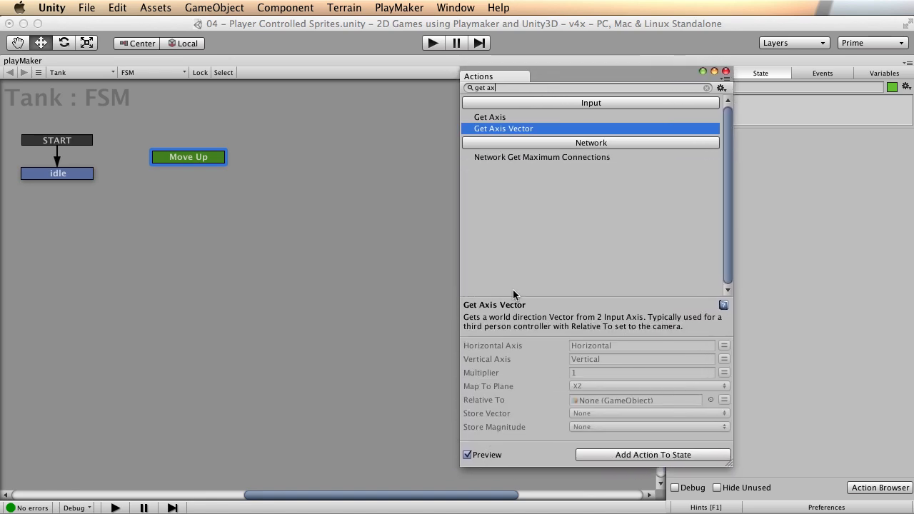
left_click(501, 119)
left_click(492, 130)
left_click(467, 455)
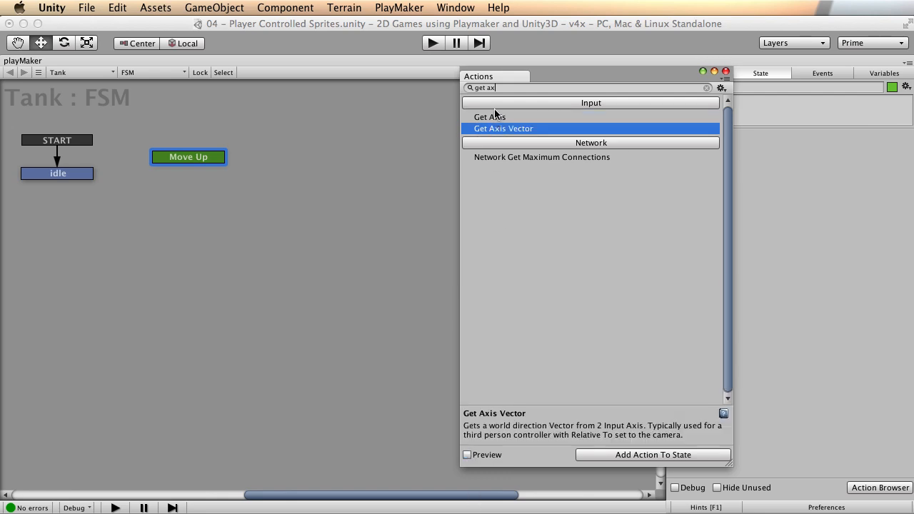
Search the action browser for "get ke" and view the description of the Get Key Down action
key("BackSpace")
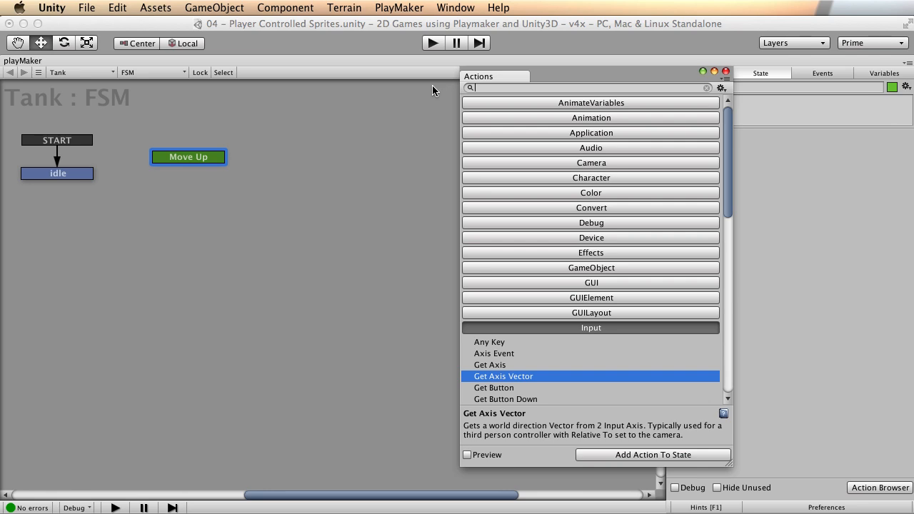
type("get")
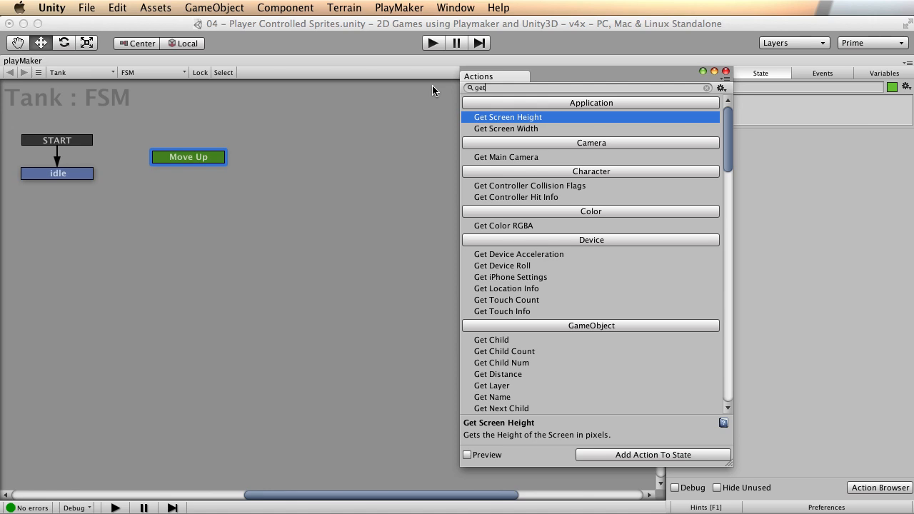
type("ke")
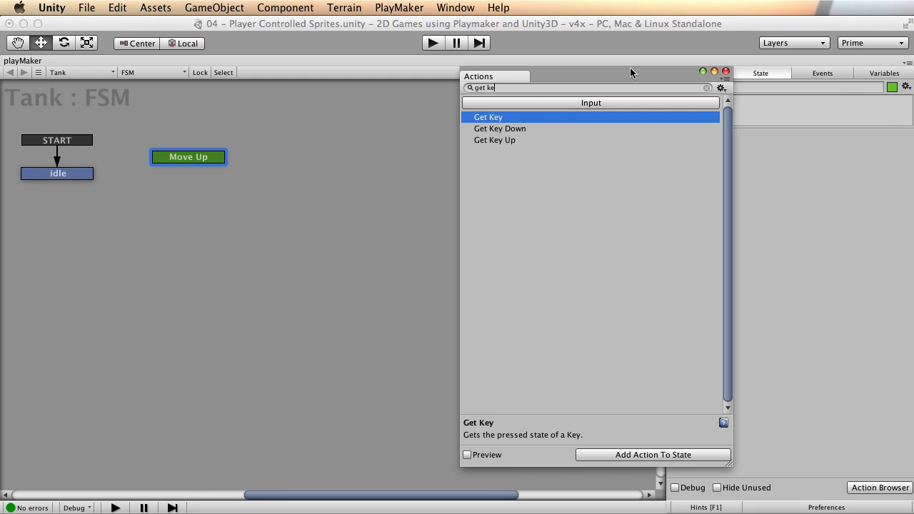
left_click_drag(569, 76, 485, 84)
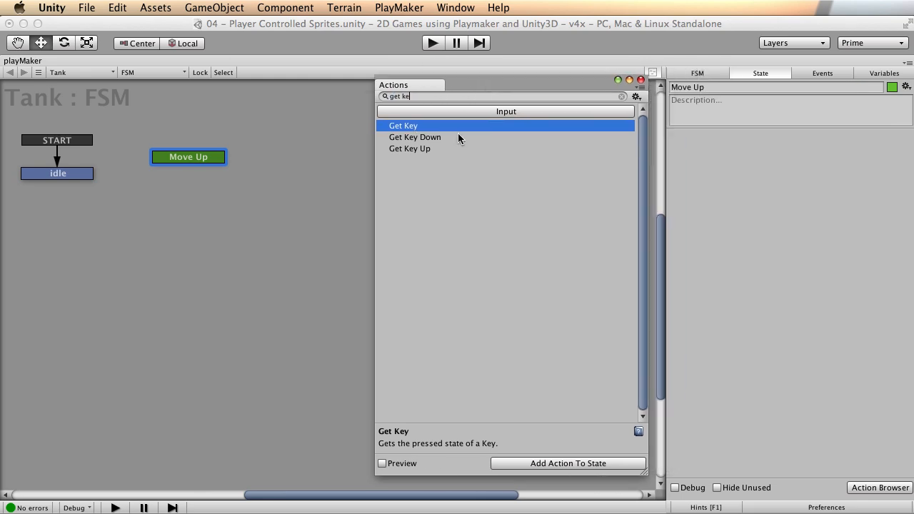
left_click(421, 140)
Add four Get Key actions to the idle state from the action browser
left_click(72, 171)
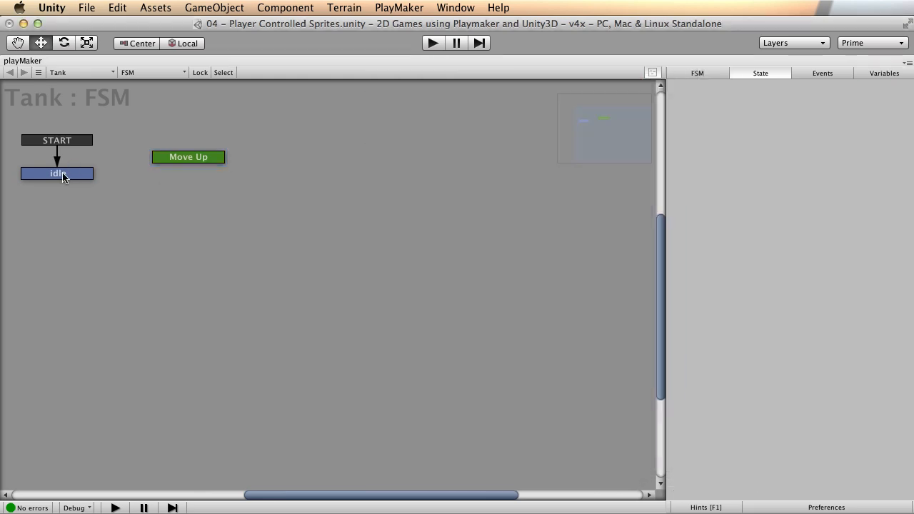
left_click(378, 6)
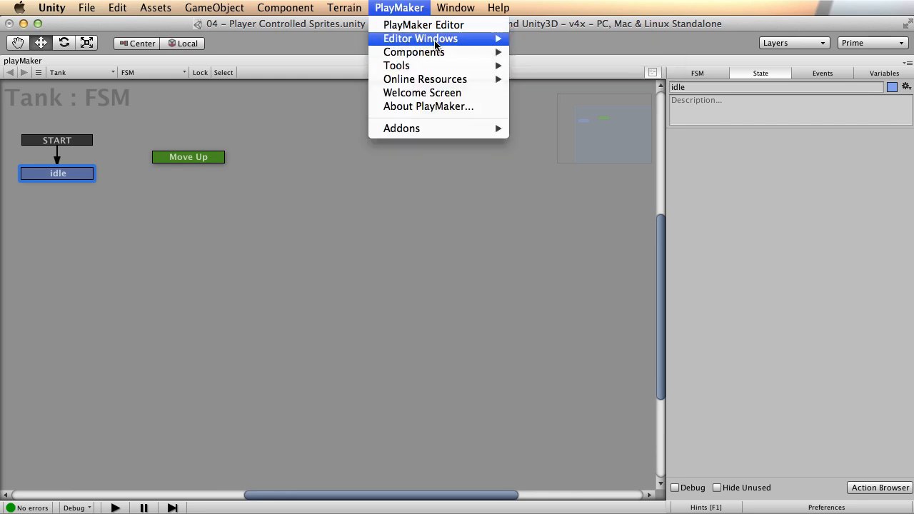
mouse_move(428, 39)
left_click(571, 93)
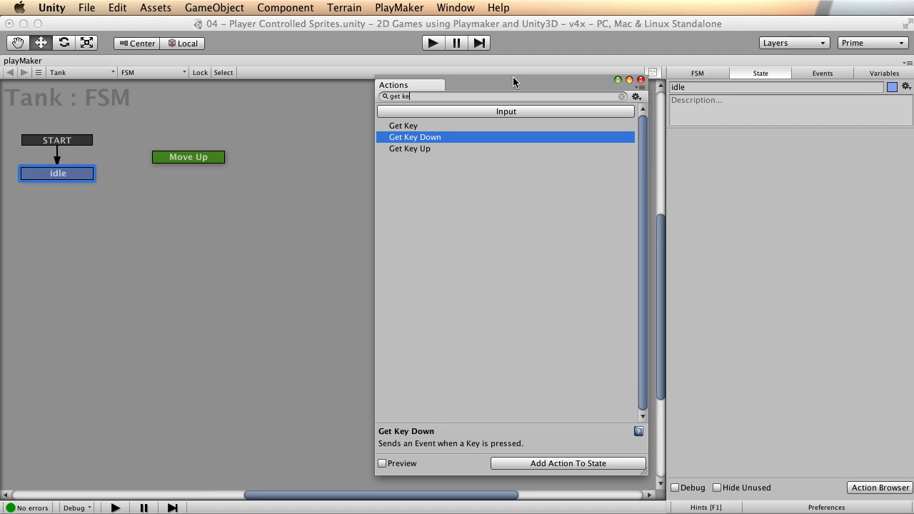
left_click_drag(469, 78, 561, 145)
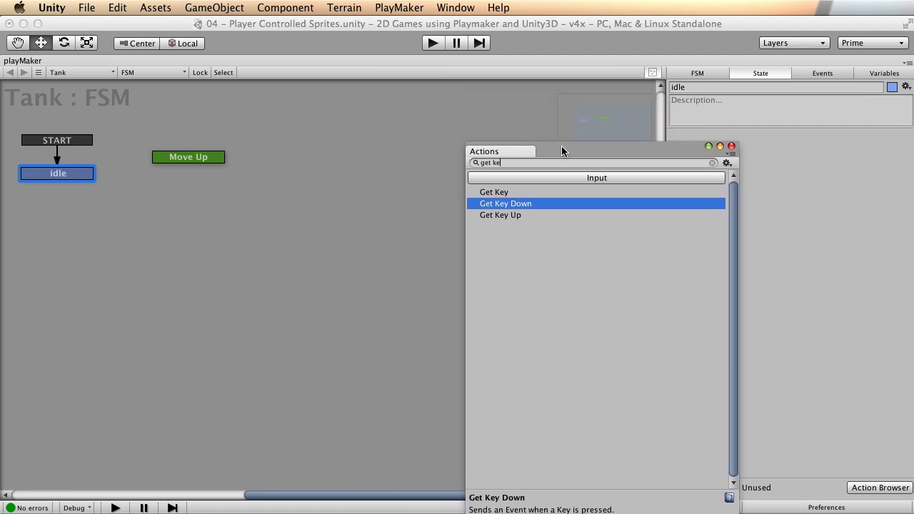
left_click(503, 193)
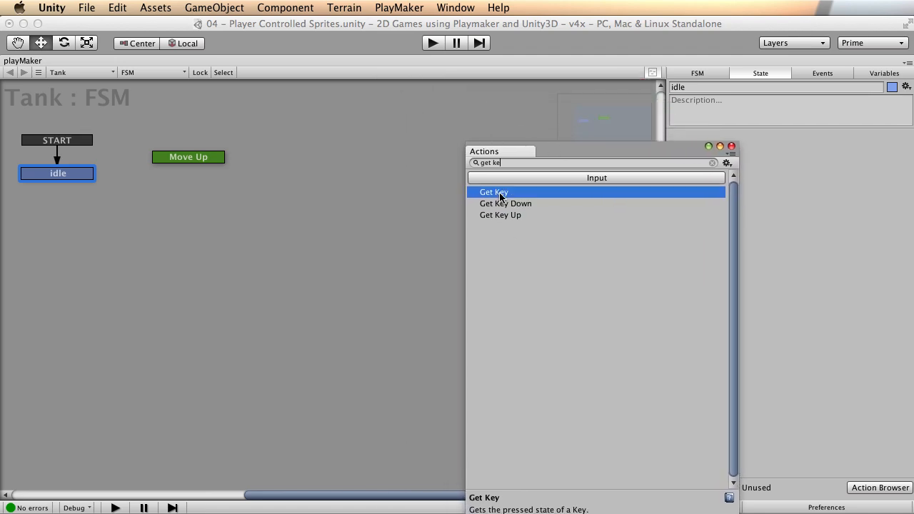
double_click(509, 193)
double_click(510, 192)
double_click(509, 192)
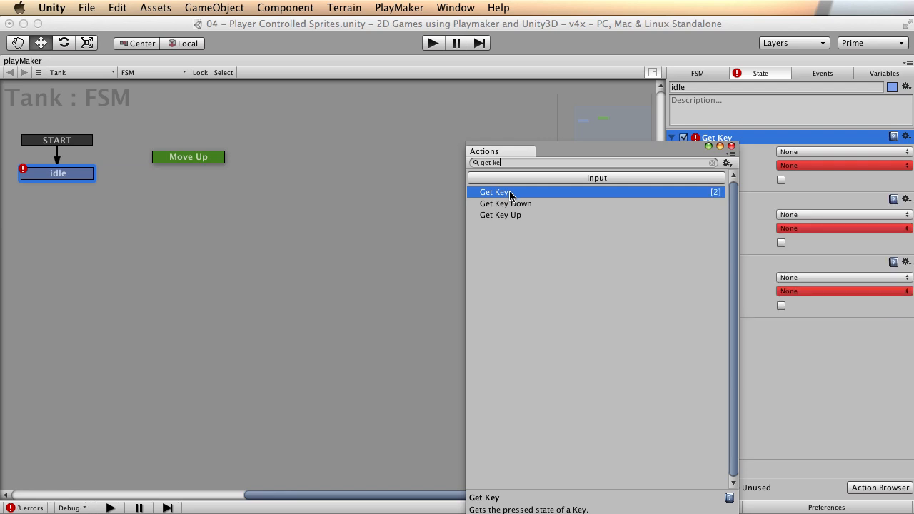
double_click(509, 192)
left_click_drag(601, 155, 457, 157)
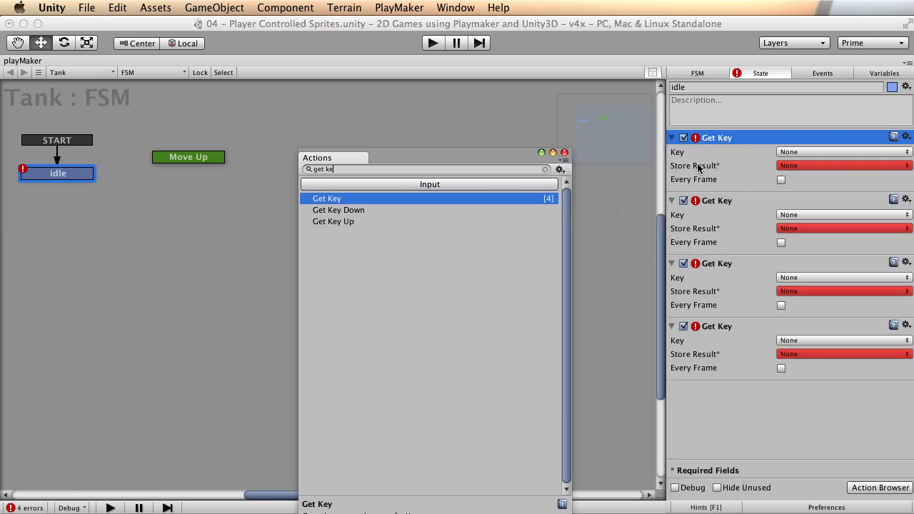
Set the key of the idle state's first Get Key action to W and the second's to S
left_click(824, 151)
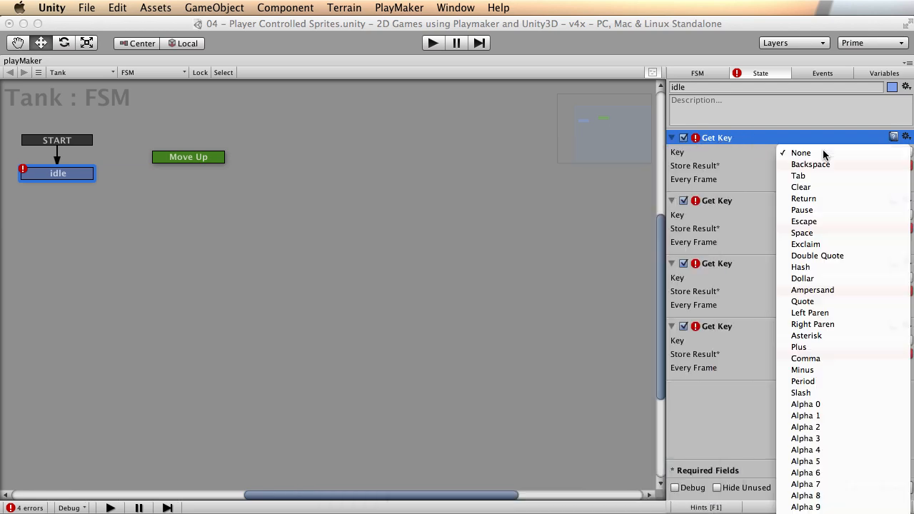
scroll(803, 427, "down", 10)
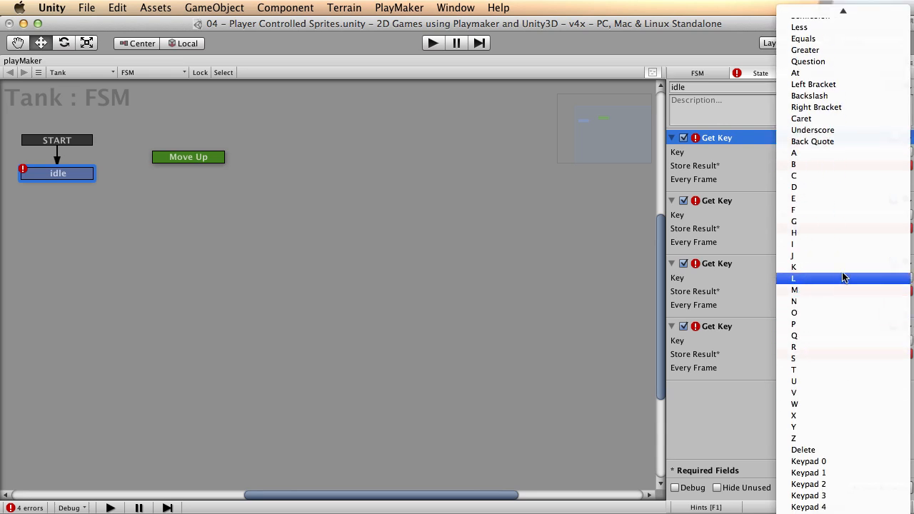
left_click(826, 404)
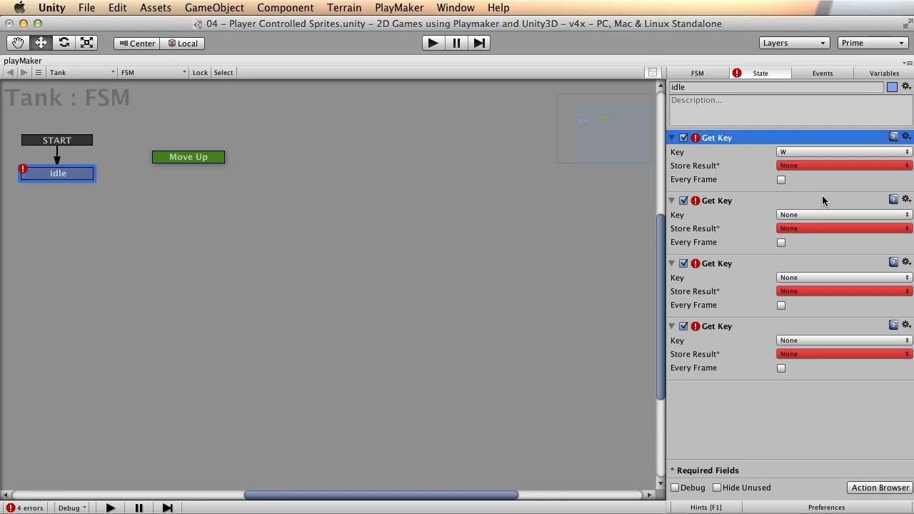
left_click(815, 215)
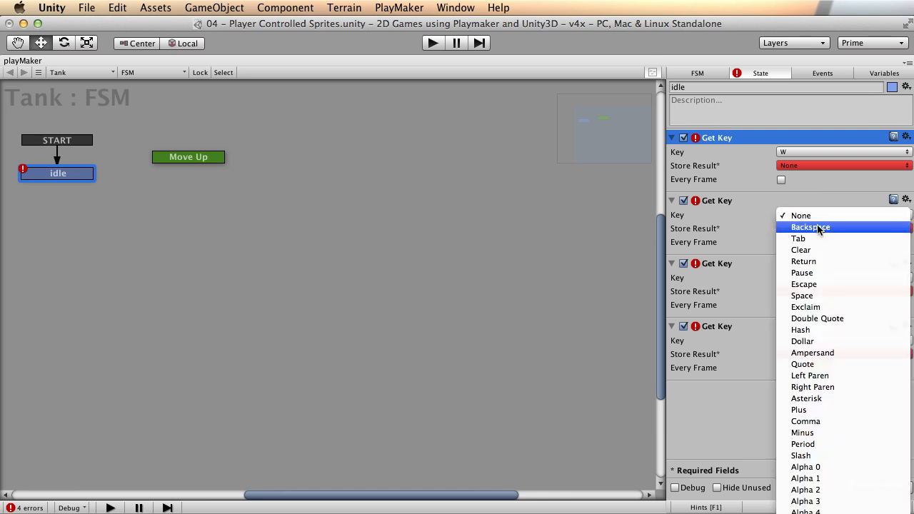
scroll(813, 341, "down", 10)
scroll(814, 340, "down", 5)
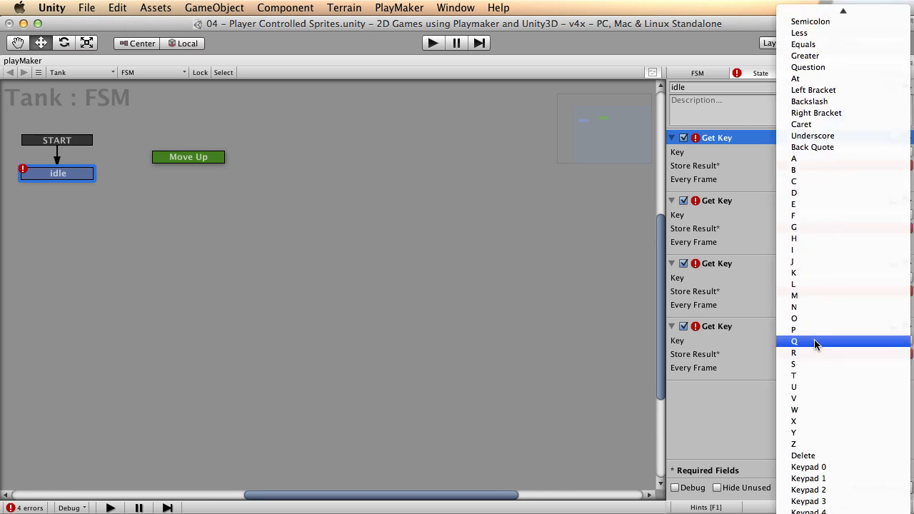
left_click(814, 340)
Set the key of the idle state's third Get Key action to A and the fourth's to D
left_click(796, 278)
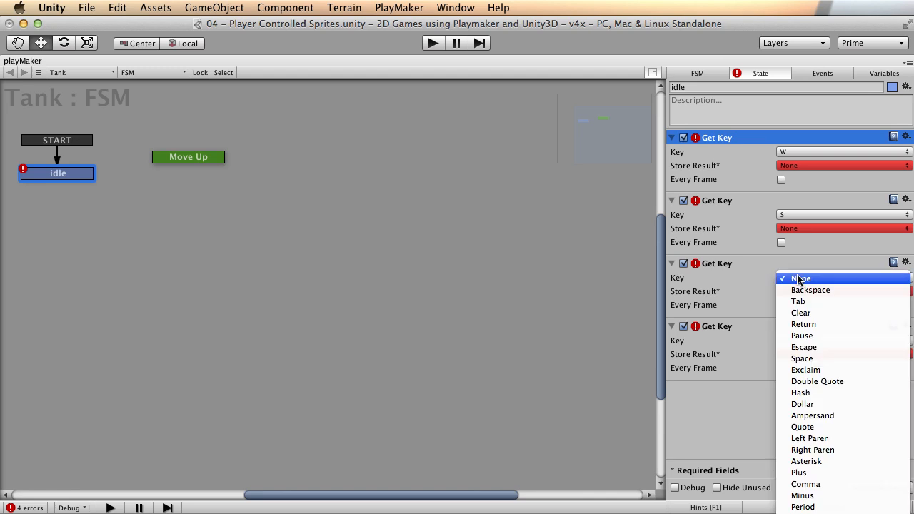
scroll(831, 336, "down", 10)
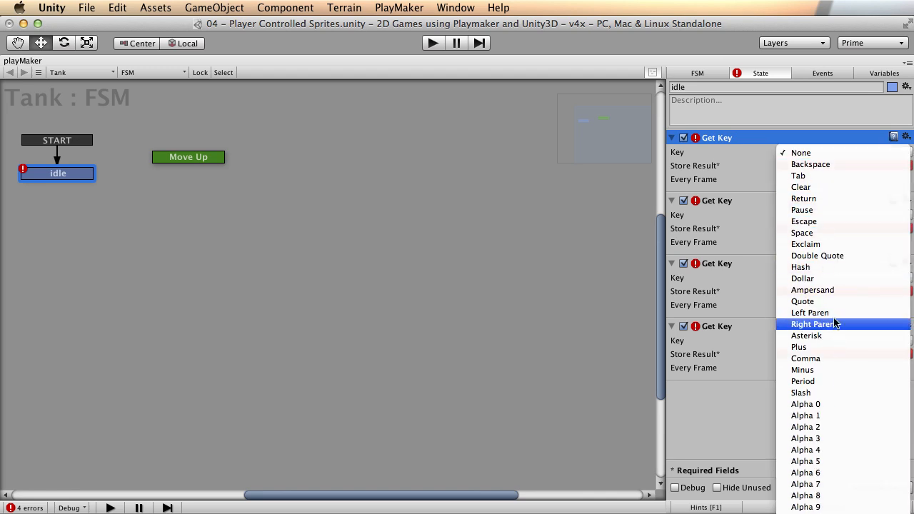
left_click(827, 325)
left_click(818, 341)
scroll(841, 376, "down", 10)
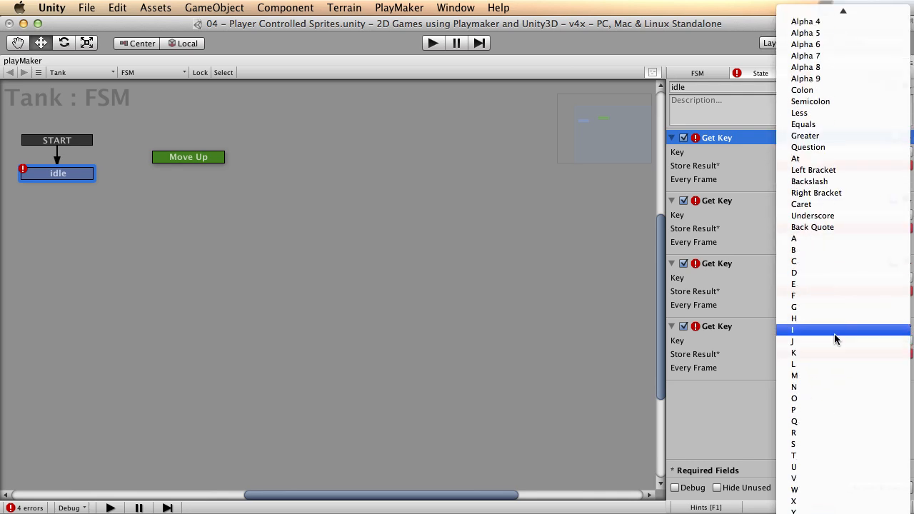
left_click(844, 275)
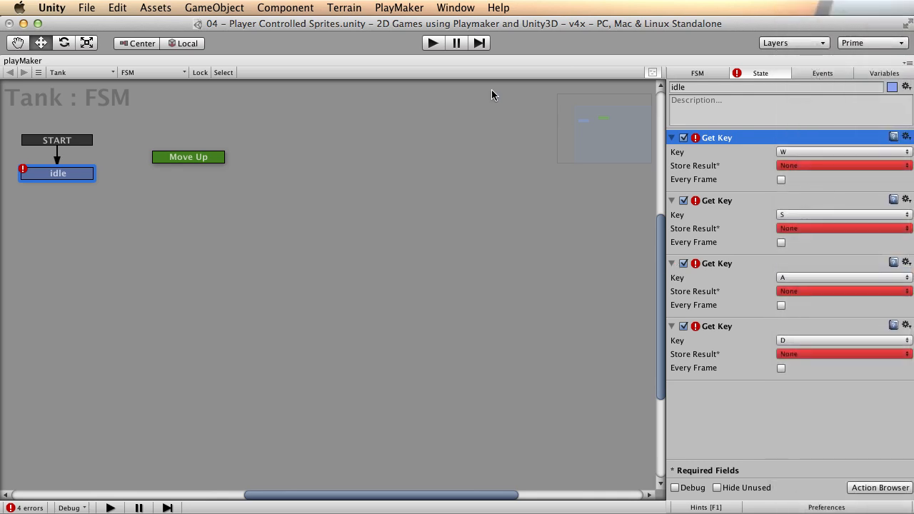
Add the events move_up, move_down, move_left, move_right and return_to_idle to Tank's FSM
left_click(813, 74)
left_click(743, 468)
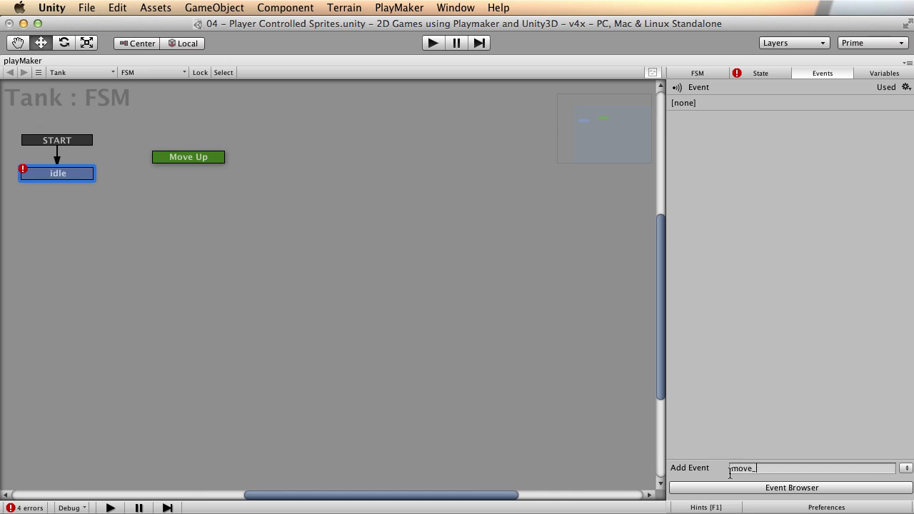
key("Return")
left_click(756, 466)
key("Return")
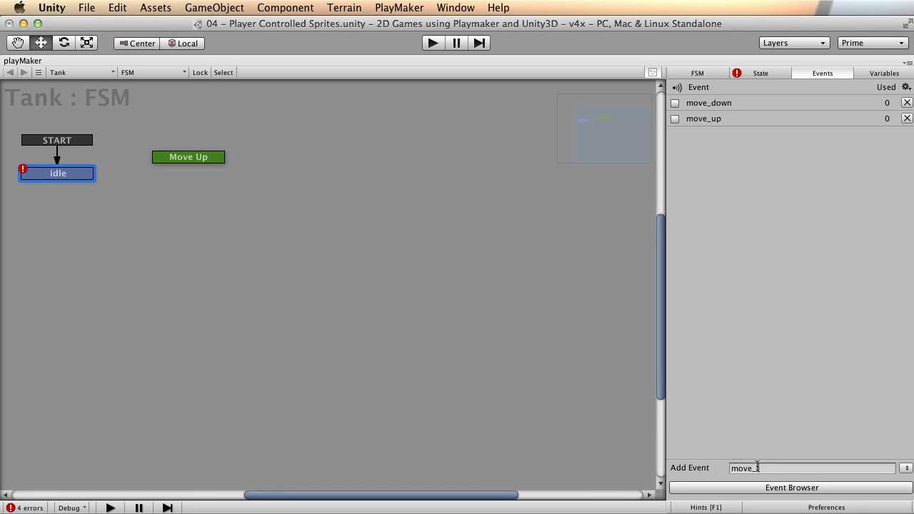
key("Return")
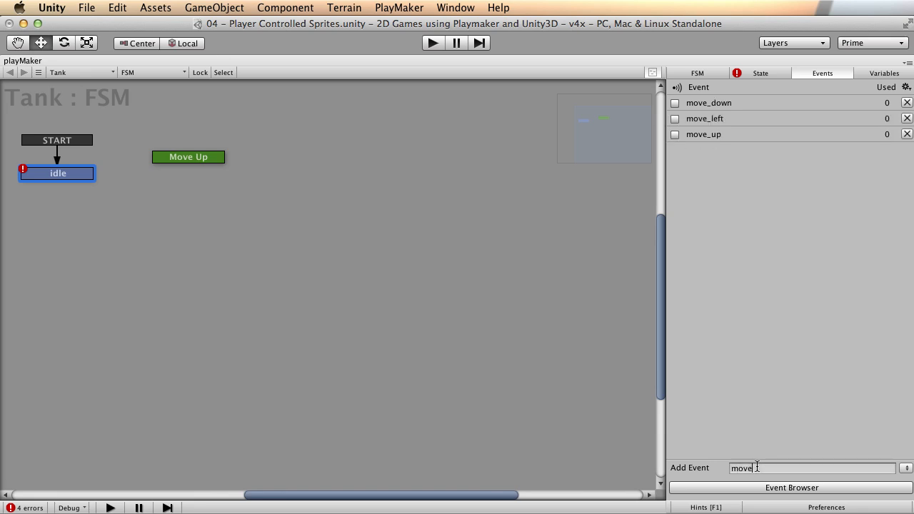
key("Return")
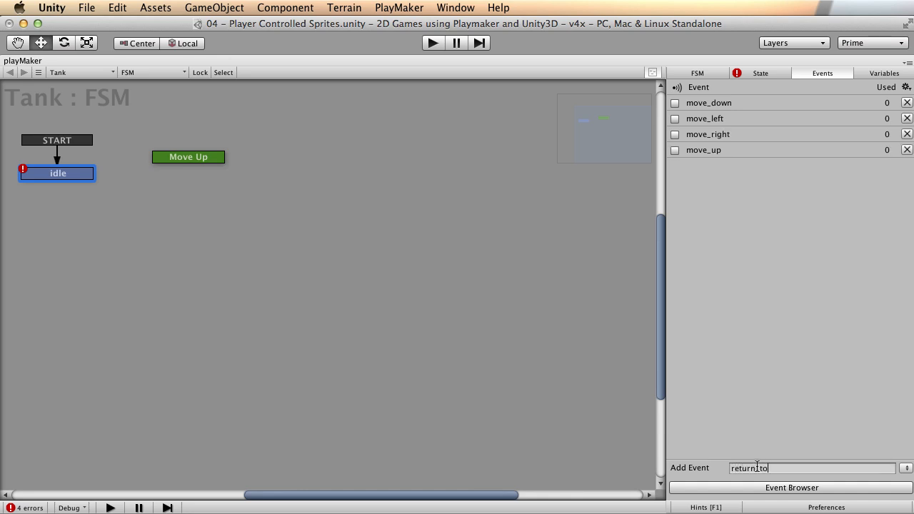
key("Return")
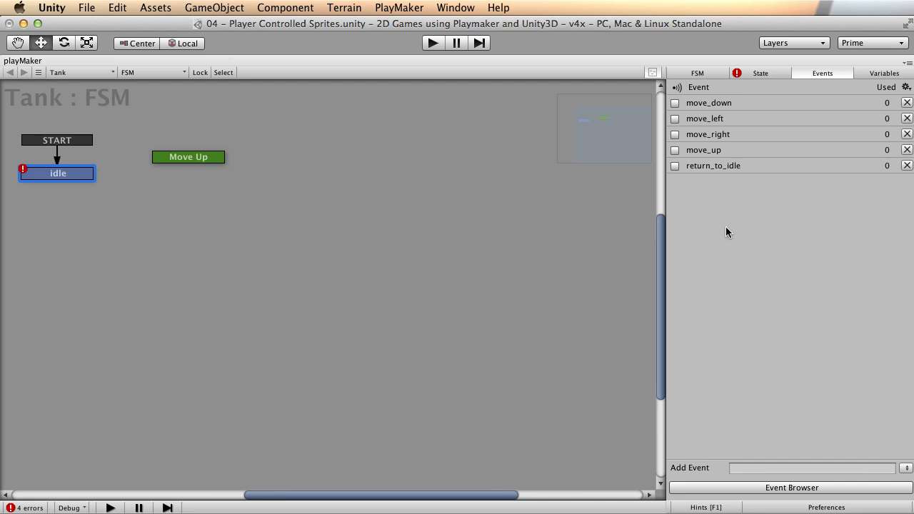
Add a move_down transition to the idle state, then delete that transition again
left_click(51, 175)
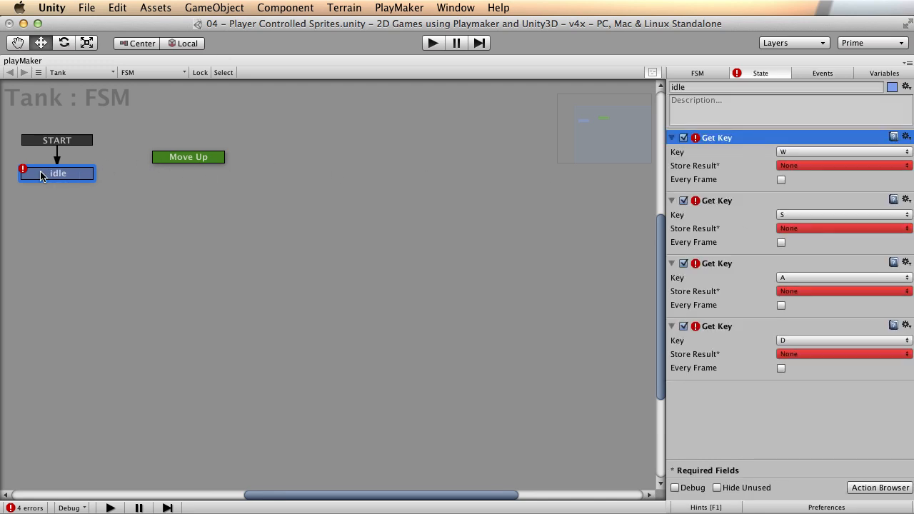
right_click(41, 177)
mouse_move(123, 182)
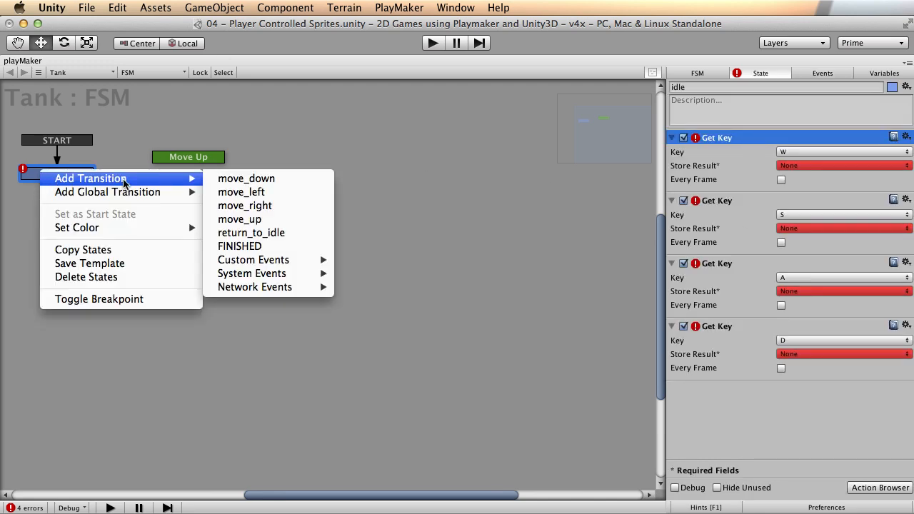
left_click(274, 182)
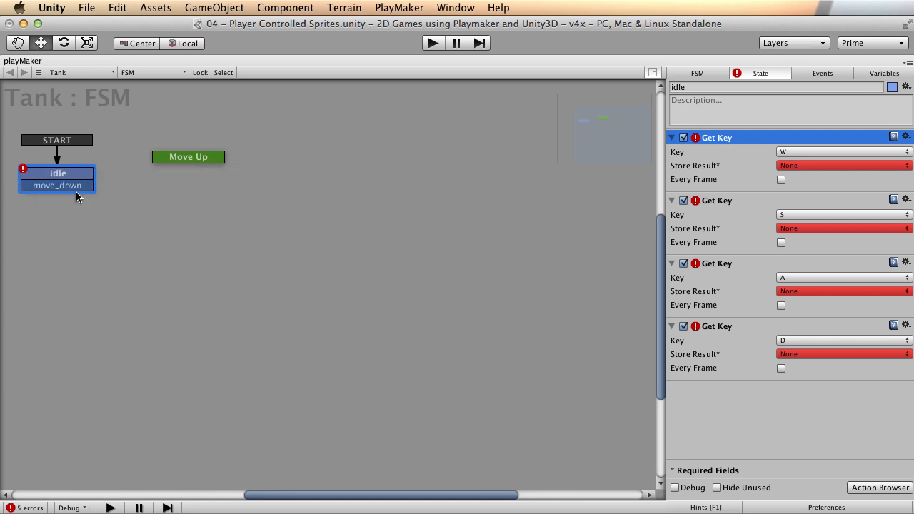
right_click(55, 187)
mouse_move(124, 217)
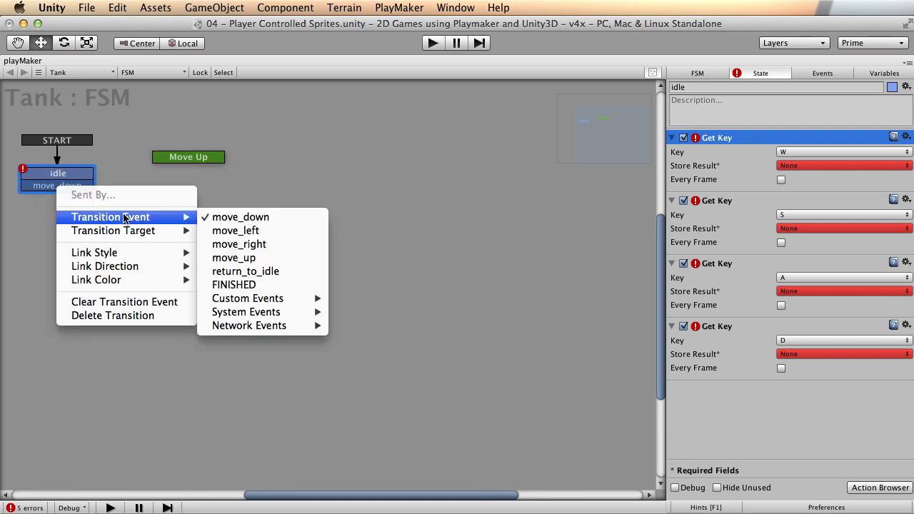
left_click(112, 315)
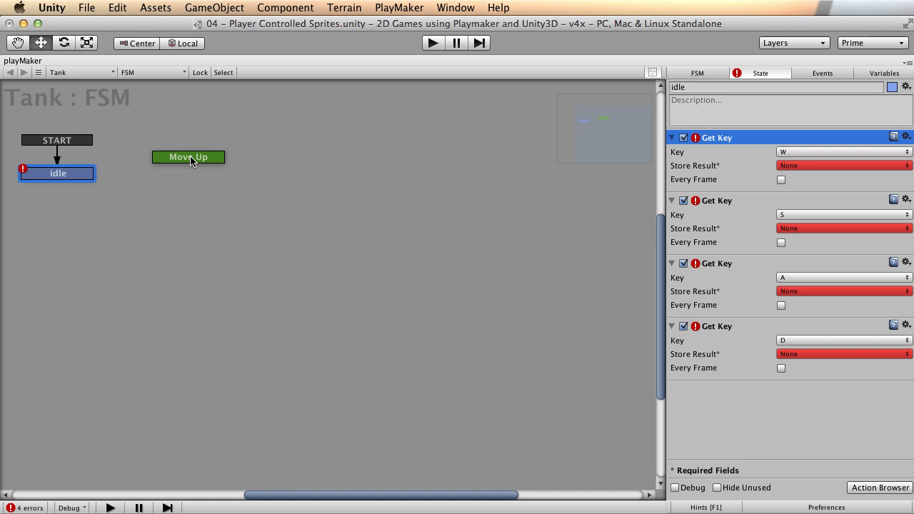
Remove all four Get Key actions from the idle state
left_click(821, 165)
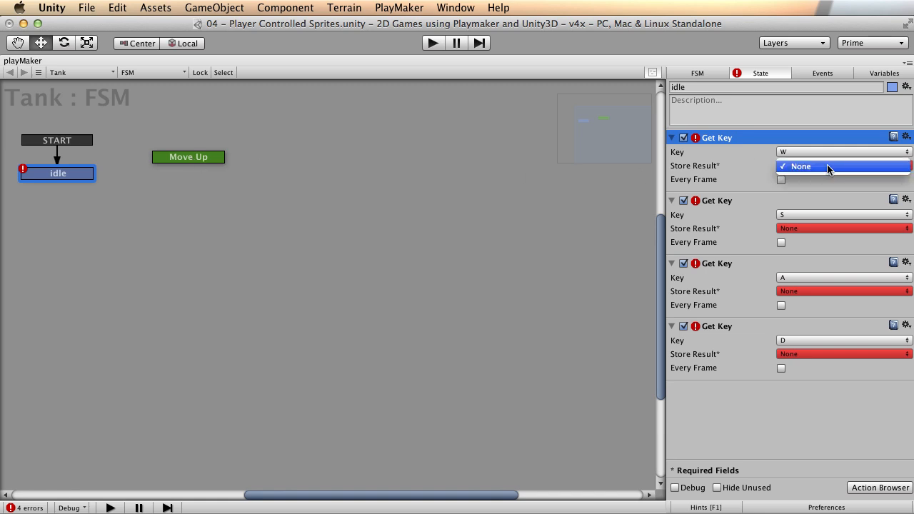
left_click(728, 164)
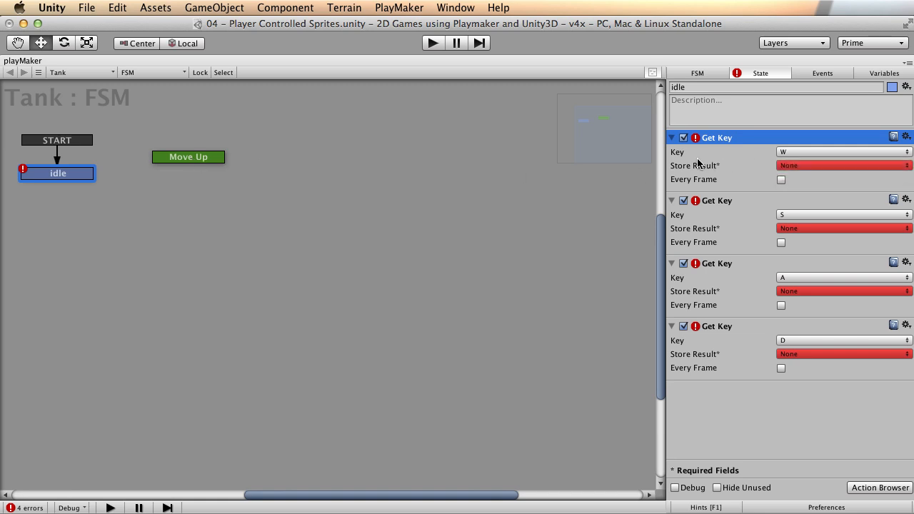
right_click(732, 137)
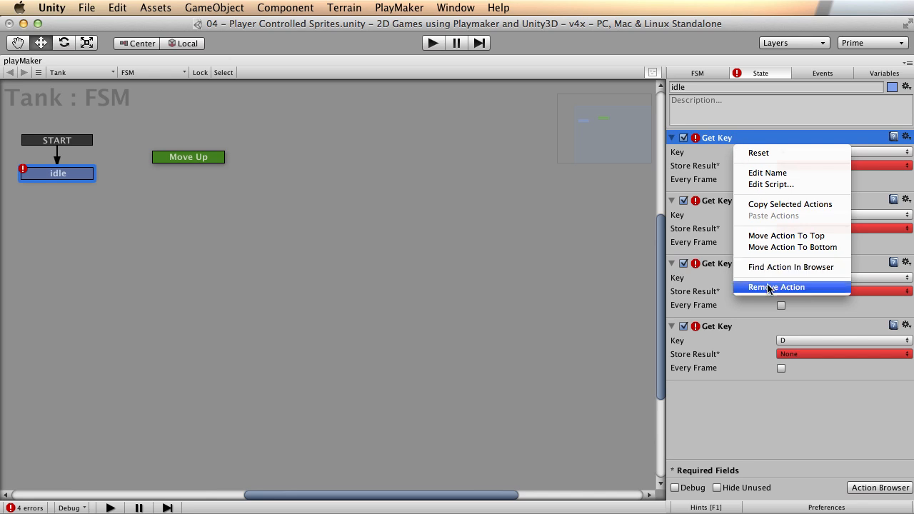
left_click(771, 289)
right_click(738, 140)
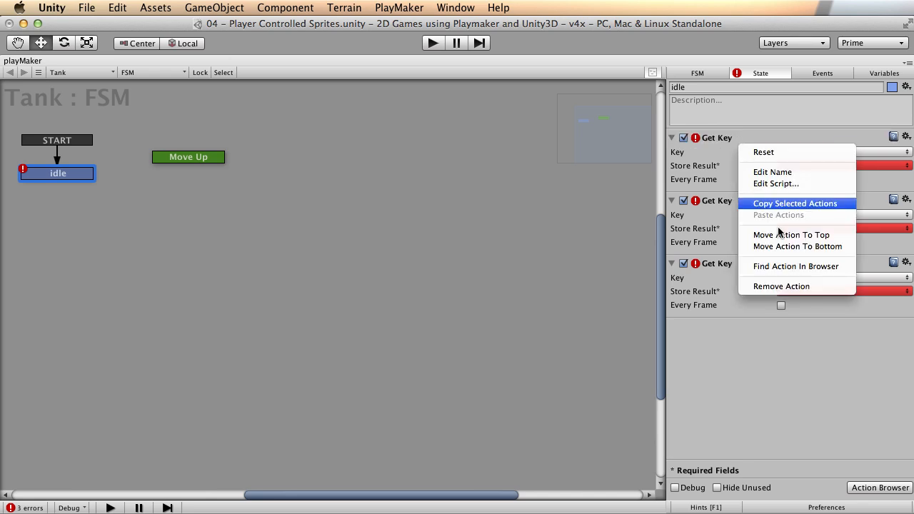
left_click(778, 286)
right_click(740, 146)
left_click(775, 290)
right_click(738, 138)
left_click(777, 287)
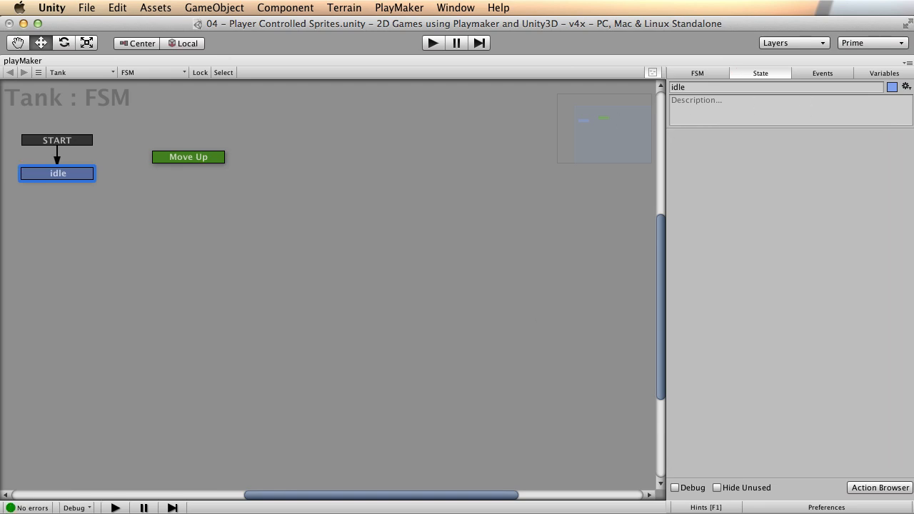
Add four Get Key Down actions to the idle state from the action browser
left_click(879, 487)
double_click(350, 210)
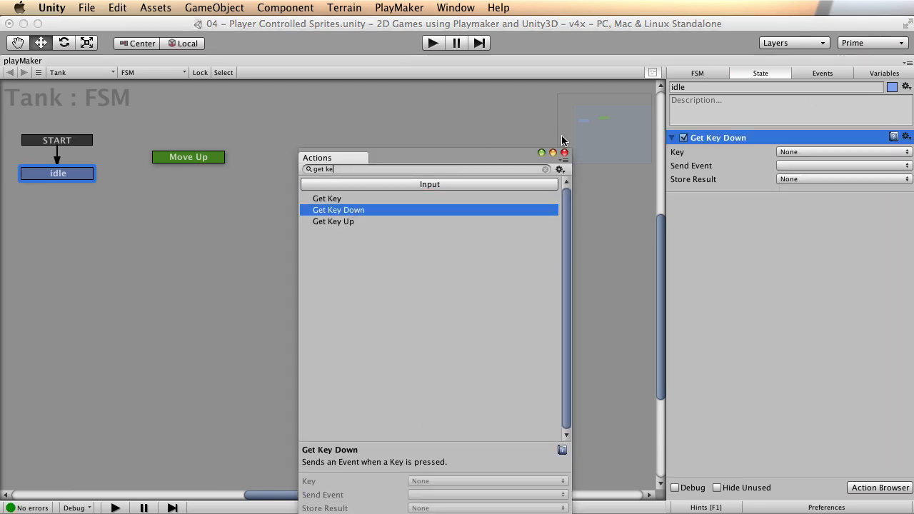
double_click(334, 217)
double_click(335, 217)
double_click(335, 217)
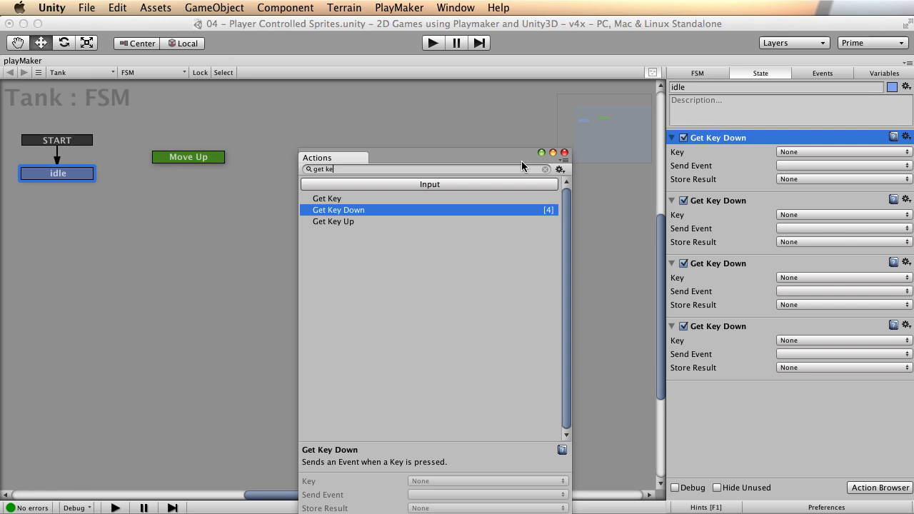
left_click(564, 152)
Set the idle state's first Get Key Down action to key W and make it send the move_up event
left_click(812, 151)
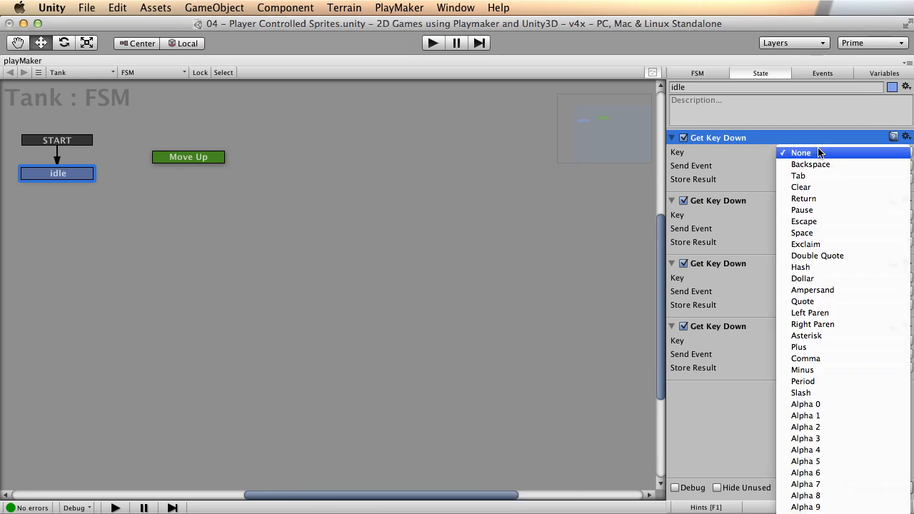
scroll(843, 214, "down", 5)
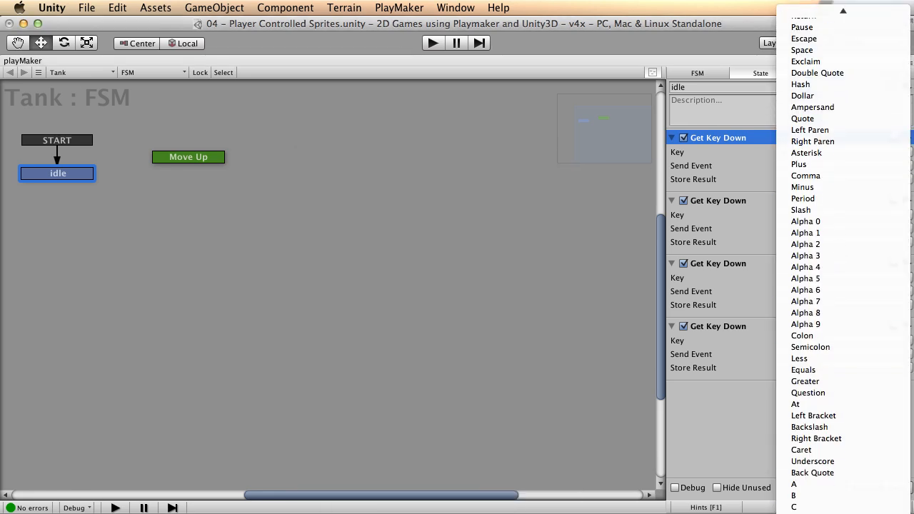
scroll(842, 264, "down", 5)
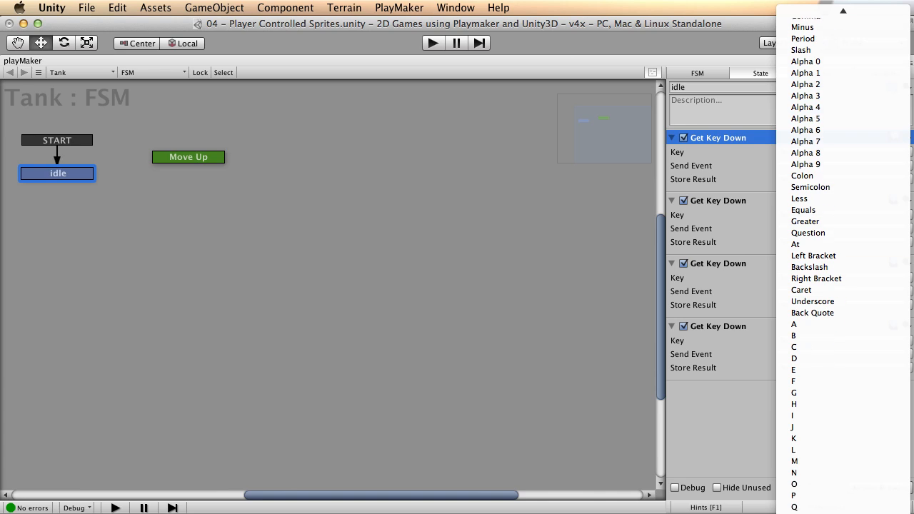
scroll(798, 391, "down", 3)
left_click(798, 391)
left_click(818, 164)
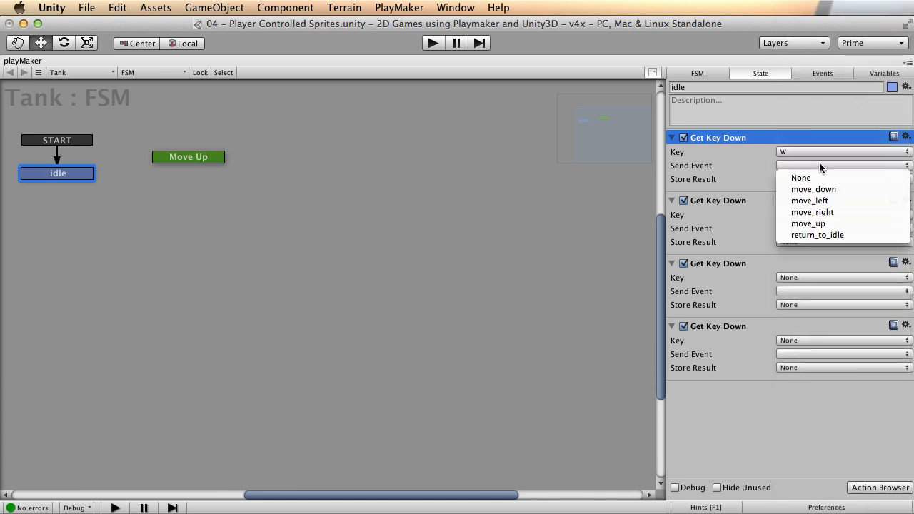
left_click(815, 225)
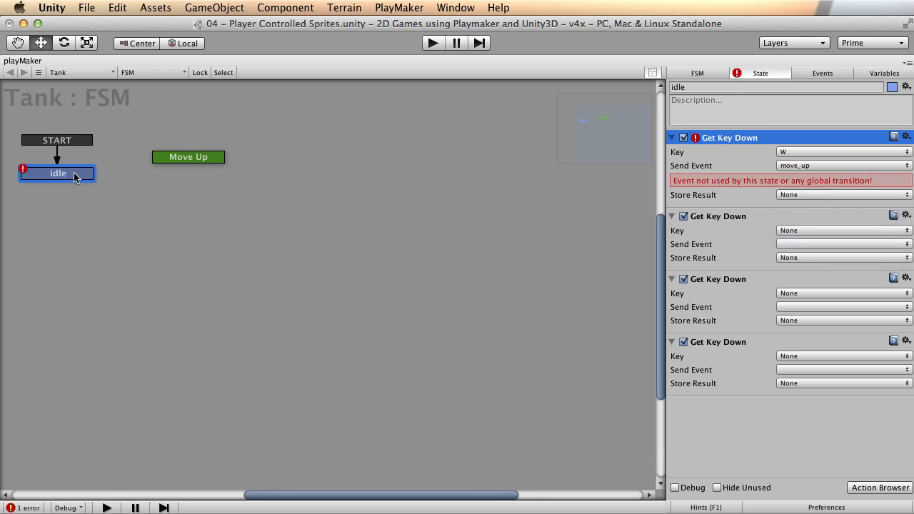
Link idle to the Move Up state with a move_up transition, then delete that transition again
right_click(49, 172)
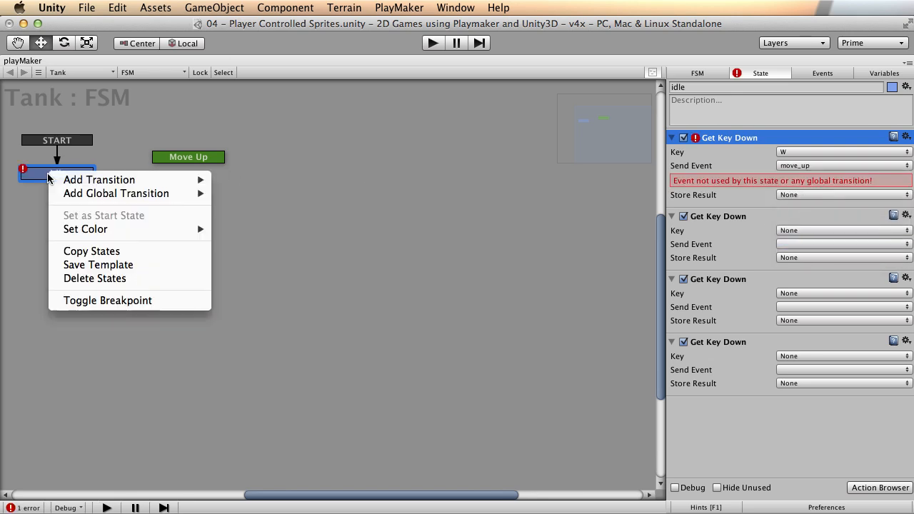
mouse_move(67, 182)
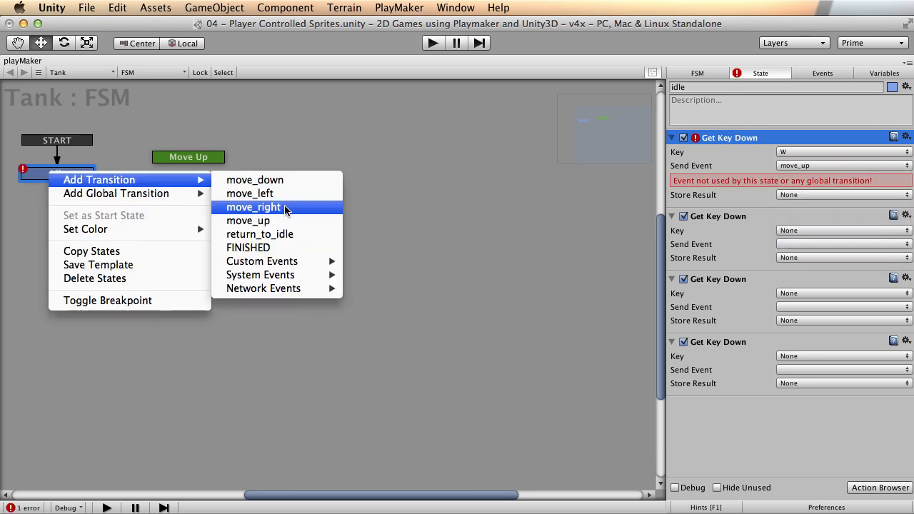
left_click(275, 221)
mouse_move(80, 190)
left_mouse_down()
mouse_move(169, 162)
mouse_move(228, 156)
left_mouse_up()
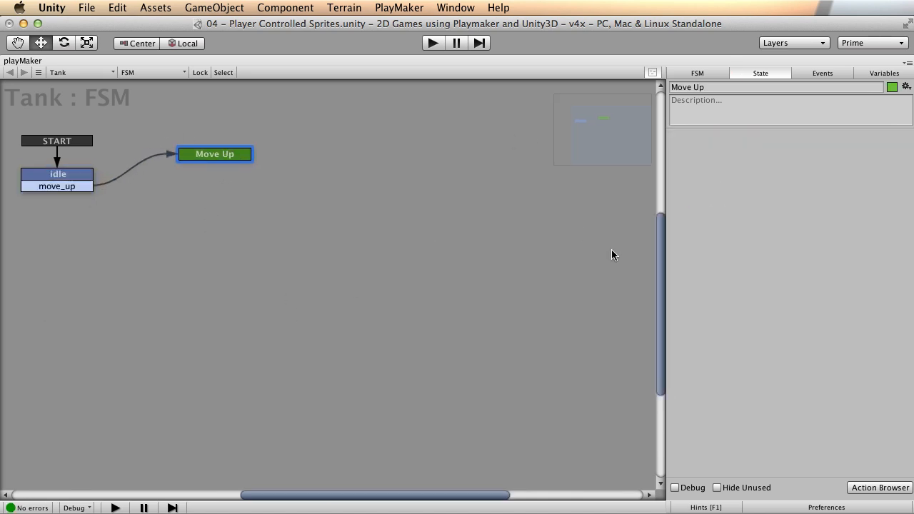
right_click(69, 187)
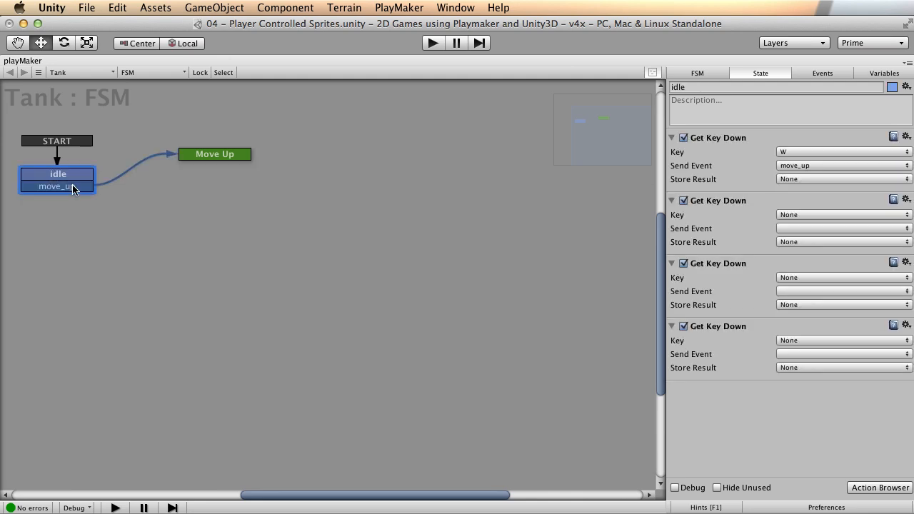
left_click(126, 314)
left_click_drag(218, 157, 200, 161)
right_click(189, 157)
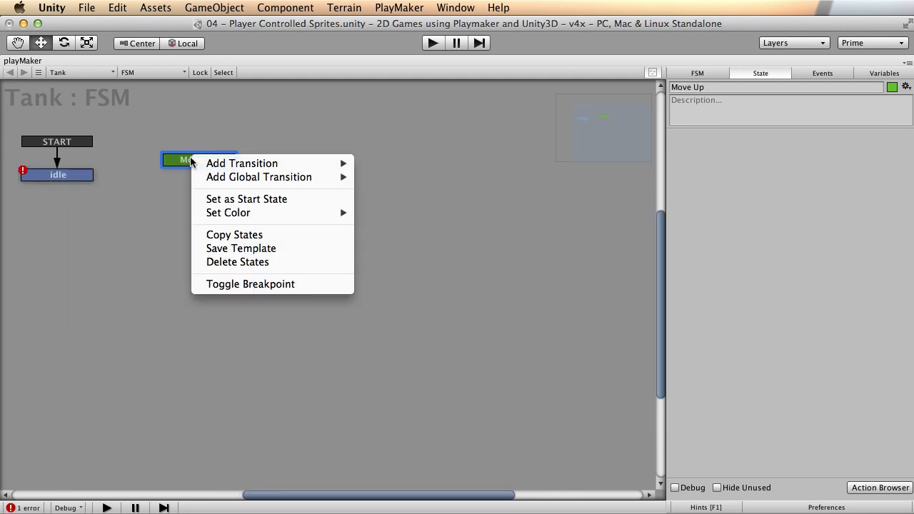
mouse_move(255, 184)
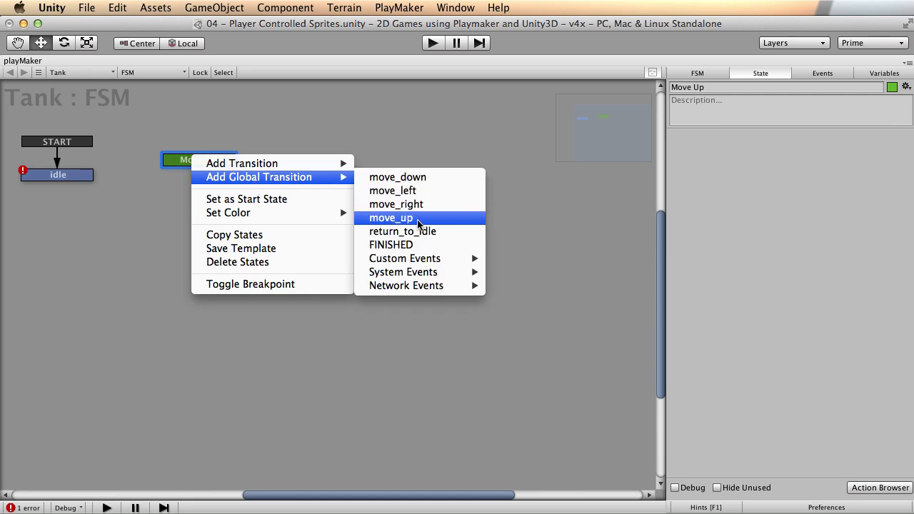
right_click(69, 176)
mouse_move(73, 183)
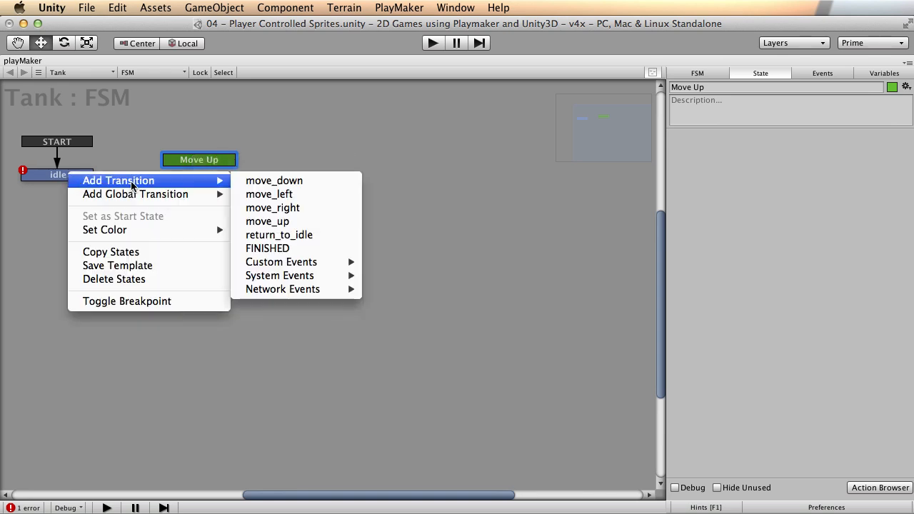
left_click(323, 126)
left_click(814, 72)
left_click(760, 73)
Add a move_up transition to the Move Up state, then delete it again
right_click(194, 163)
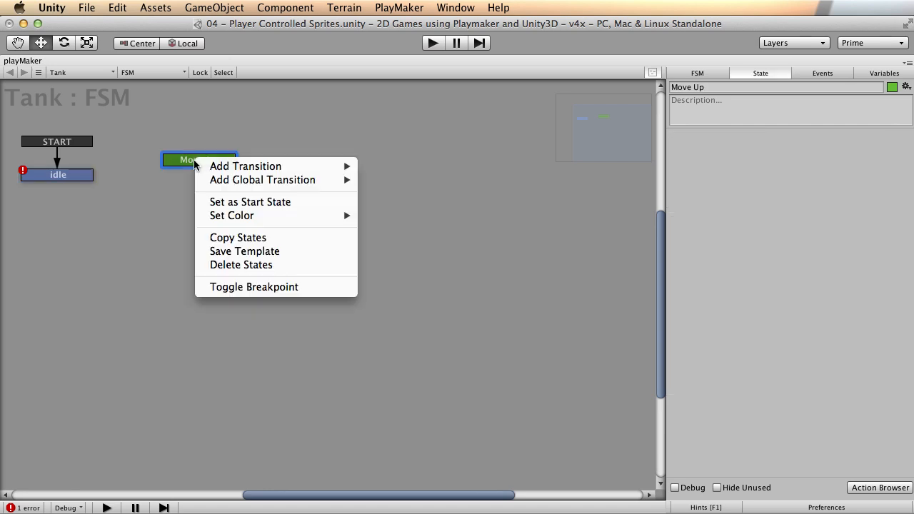
mouse_move(254, 165)
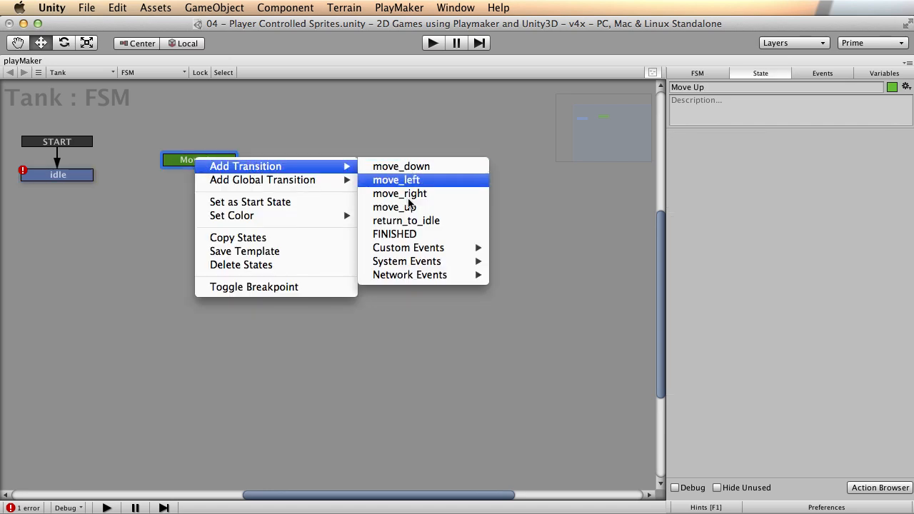
left_click(413, 208)
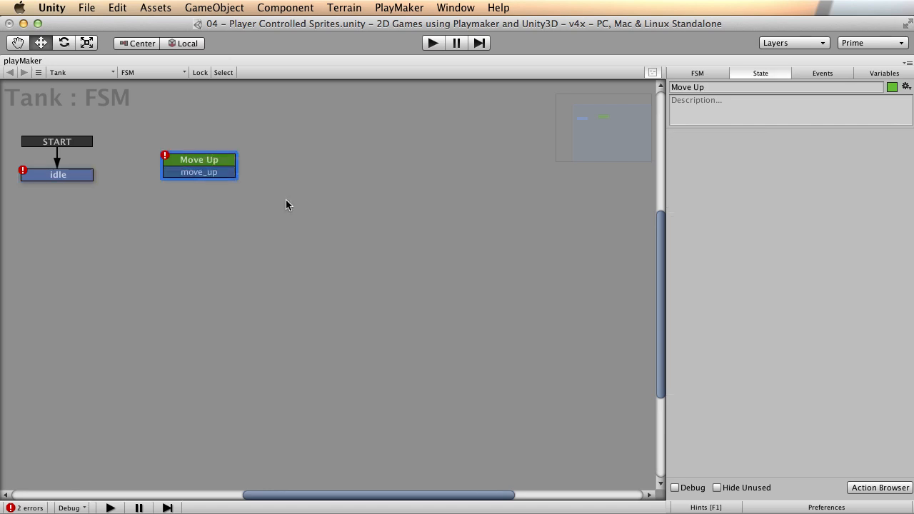
right_click(200, 172)
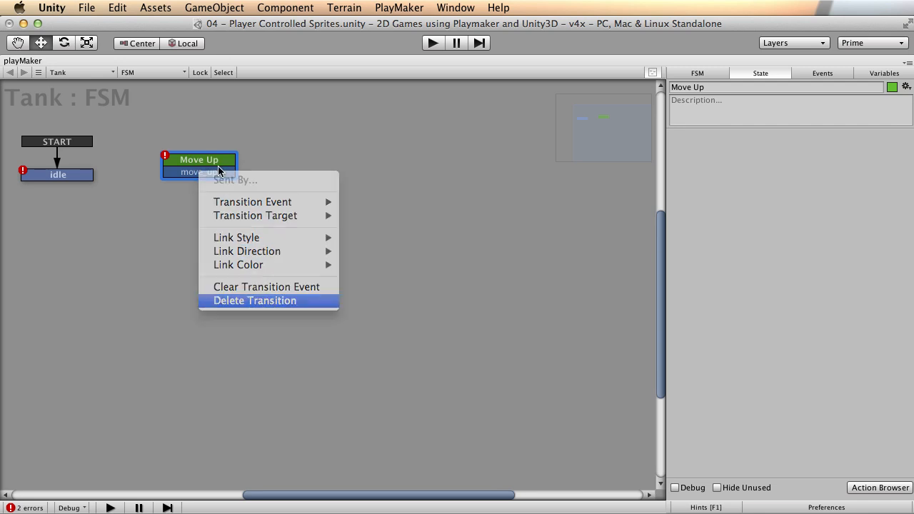
left_click(255, 300)
Add a global transition for the move_up event to the Move Up state
right_click(212, 159)
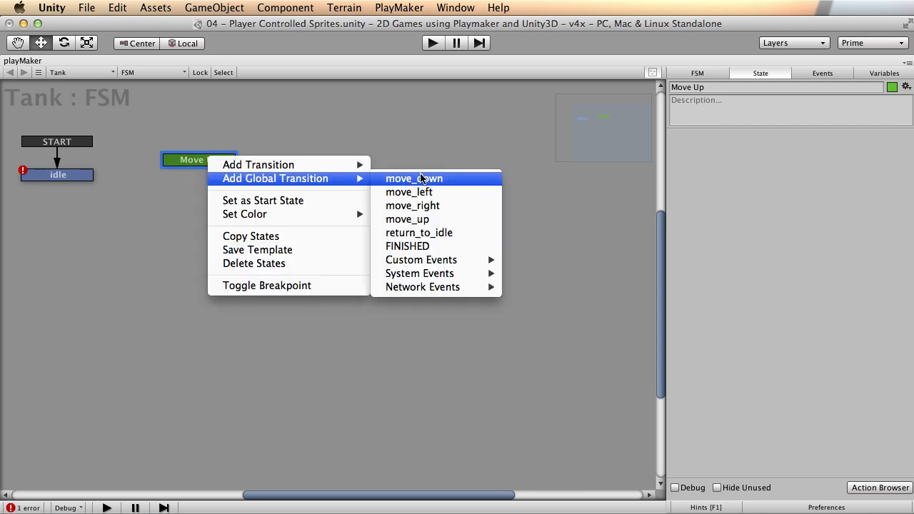
left_click(441, 220)
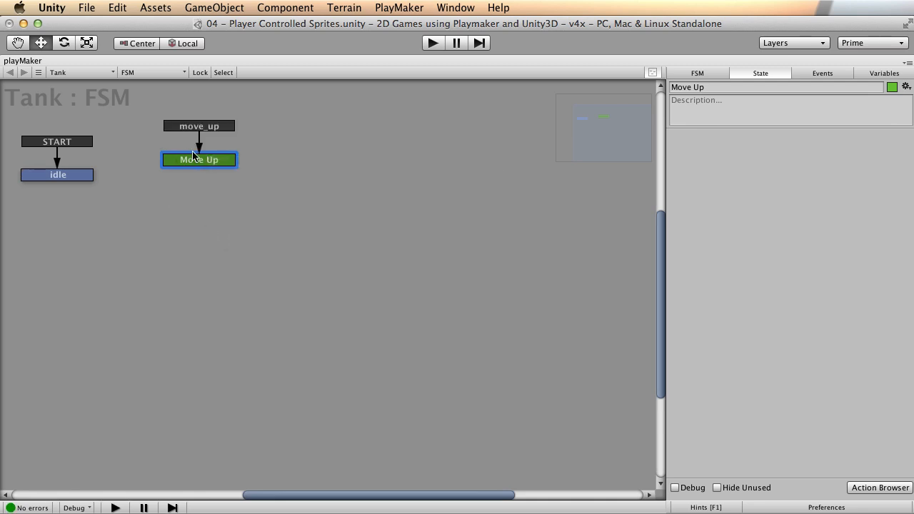
left_click_drag(198, 160, 199, 167)
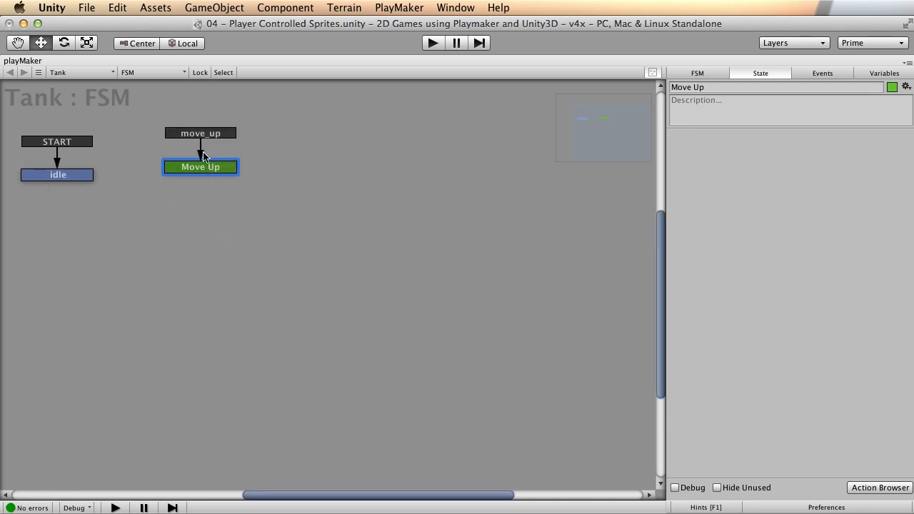
left_click(60, 177)
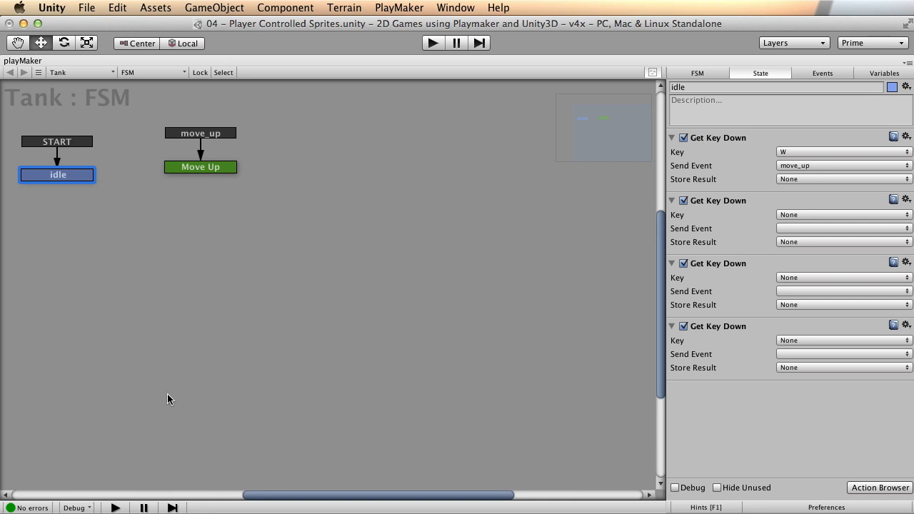
left_click_drag(185, 171, 186, 165)
left_click(217, 146)
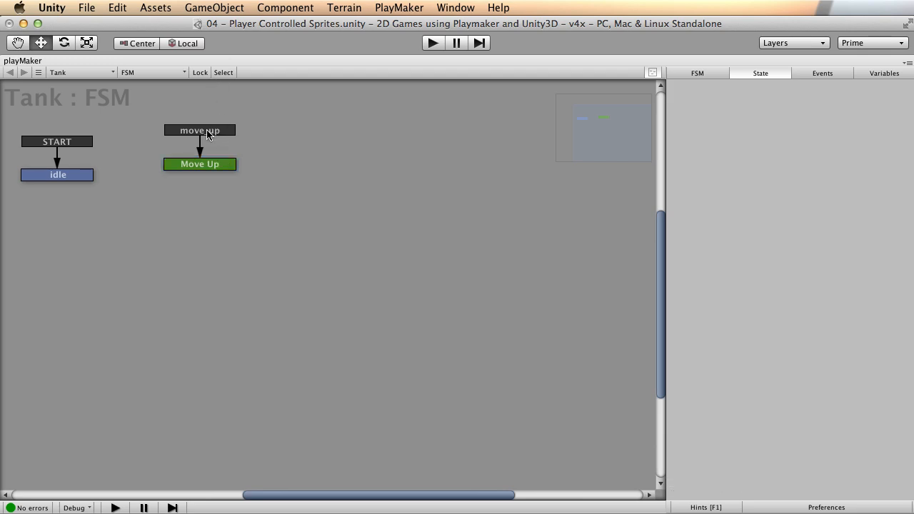
mouse_move(58, 174)
left_mouse_down()
mouse_move(73, 170)
mouse_move(64, 175)
left_mouse_up()
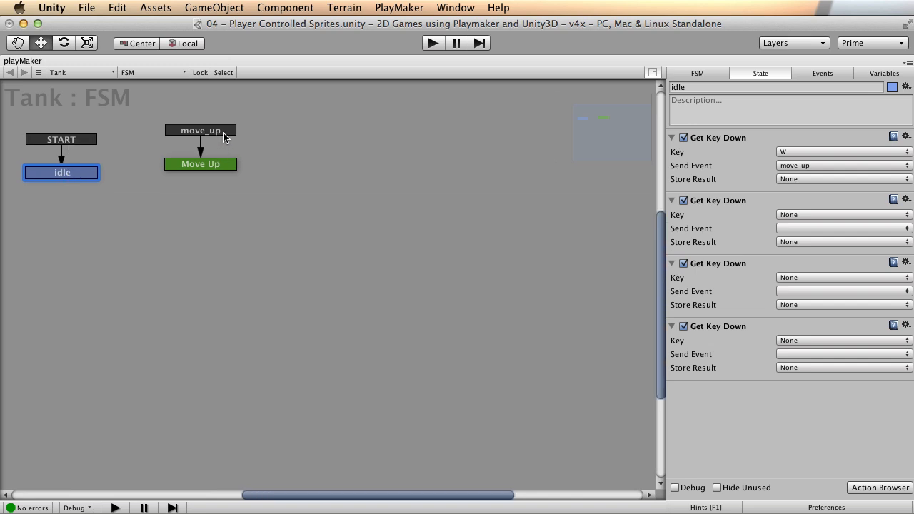
left_click(224, 140)
left_click_drag(210, 172, 193, 171)
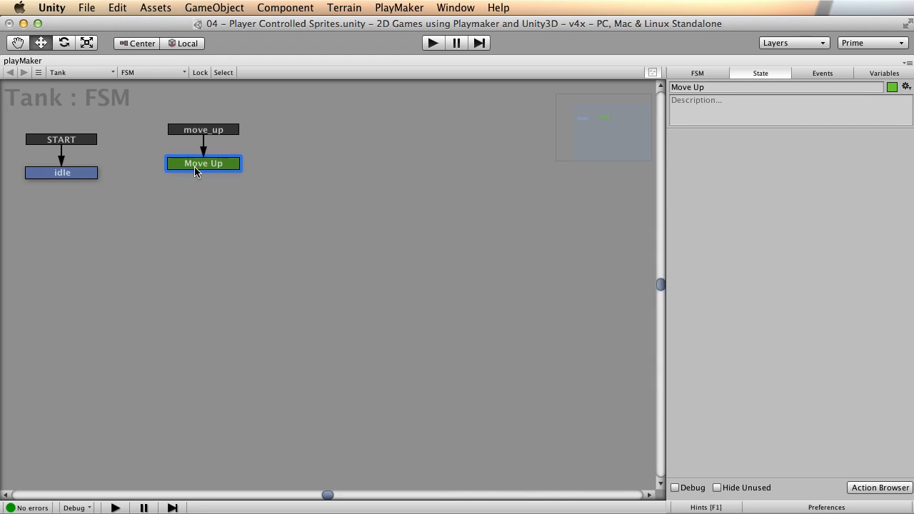
Set the idle state's second Get Key Down action to key S and make it send the move_down event
left_click(63, 174)
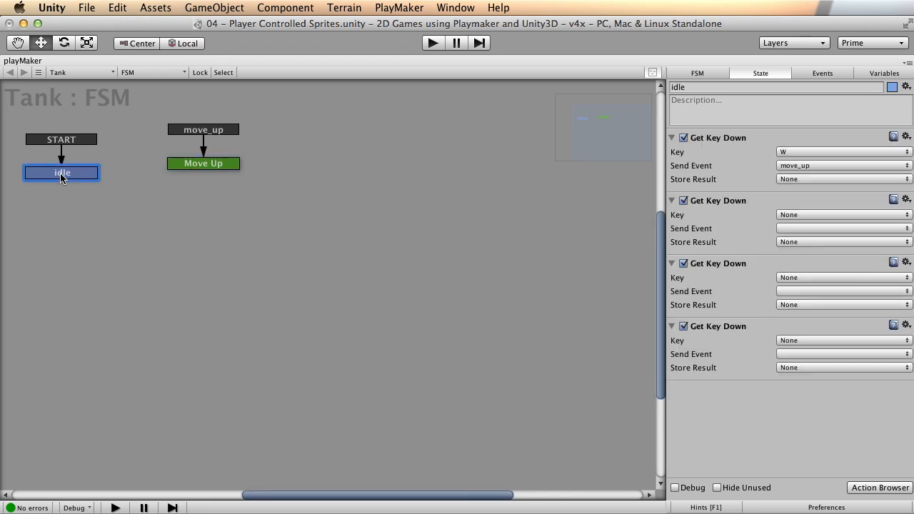
left_click(810, 229)
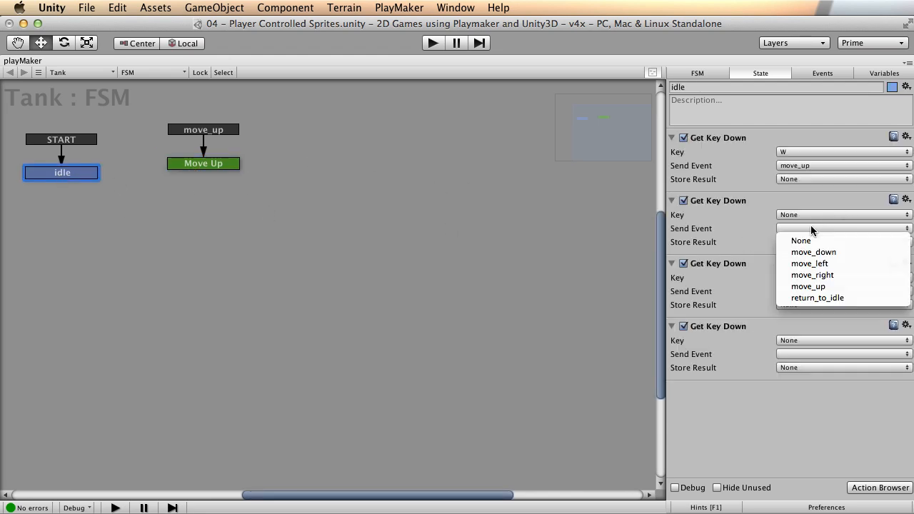
left_click(828, 254)
left_click(808, 215)
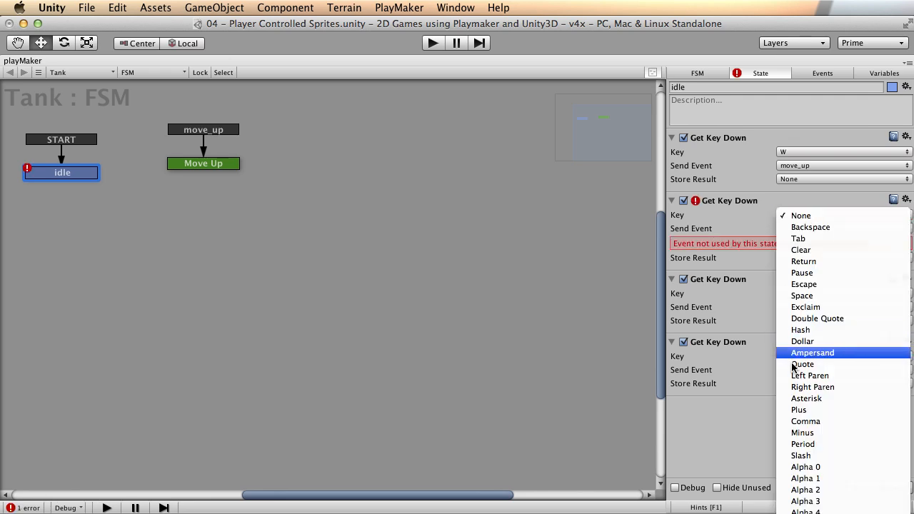
scroll(828, 346, "down", 15)
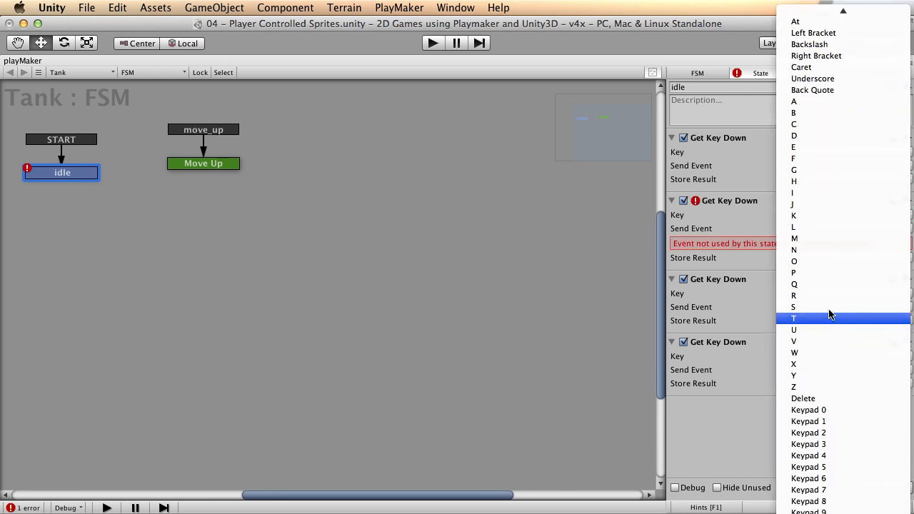
left_click(820, 306)
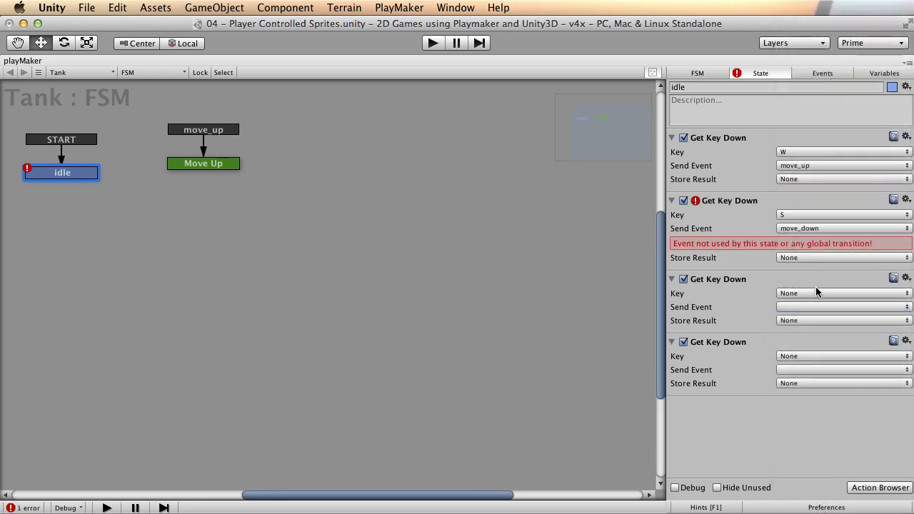
Set the third Get Key Down action in idle to key A and make it send the move_left event
left_click(815, 293)
scroll(829, 293, "down", 15)
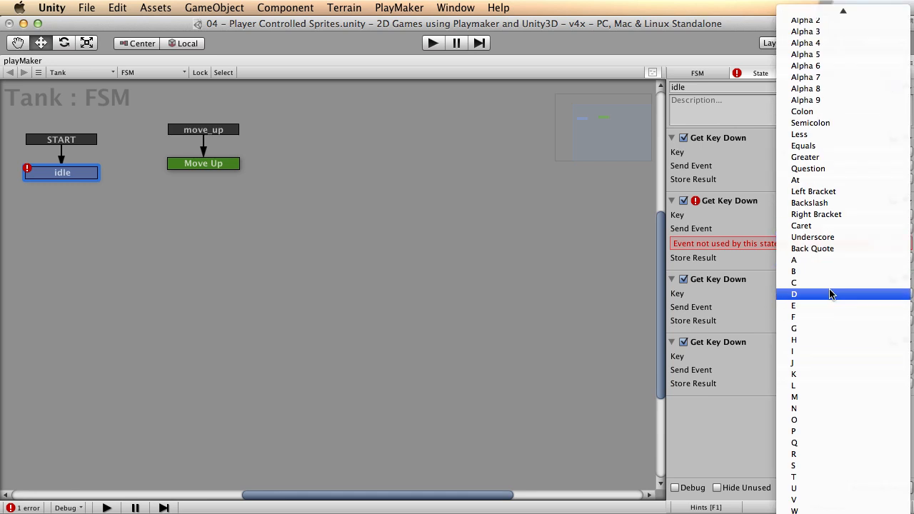
left_click(828, 259)
left_click(827, 307)
left_click(809, 342)
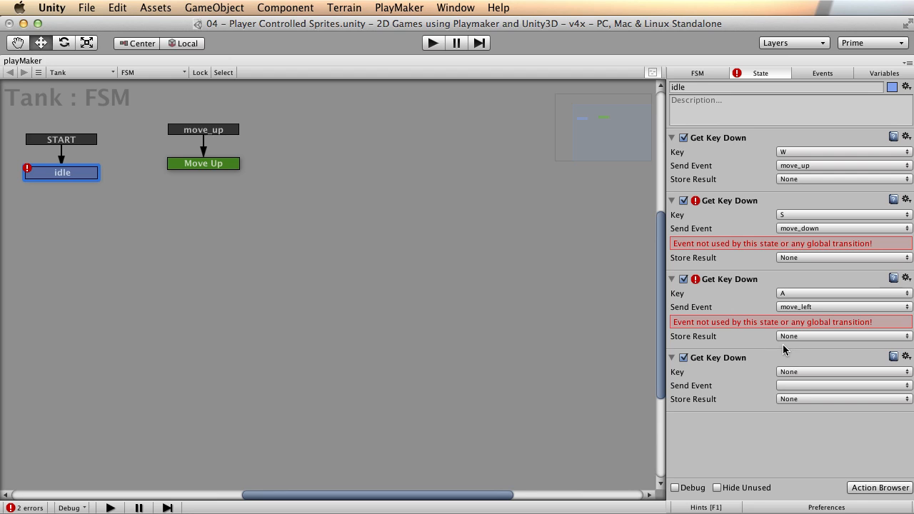
Set the fourth Get Key Down action in idle to key D and make it send the move_right event
left_click(810, 372)
scroll(856, 402, "down", 15)
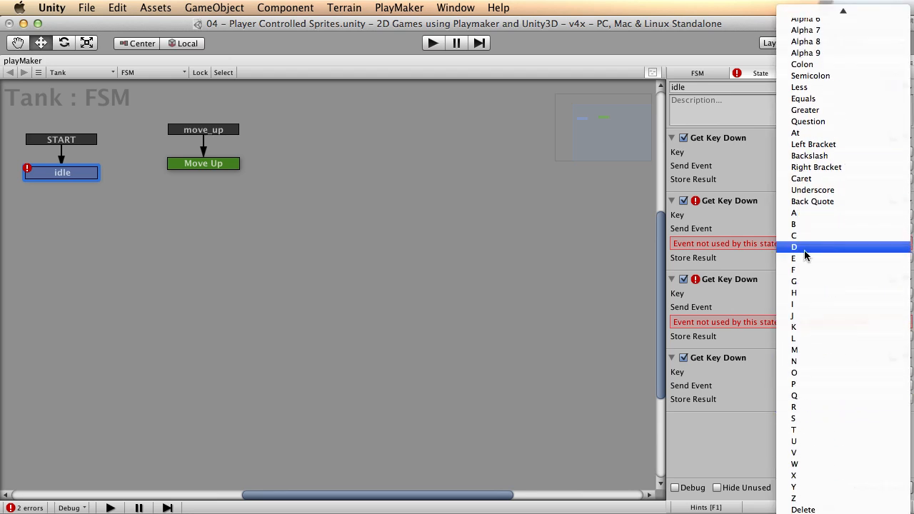
left_click(825, 247)
left_click(818, 386)
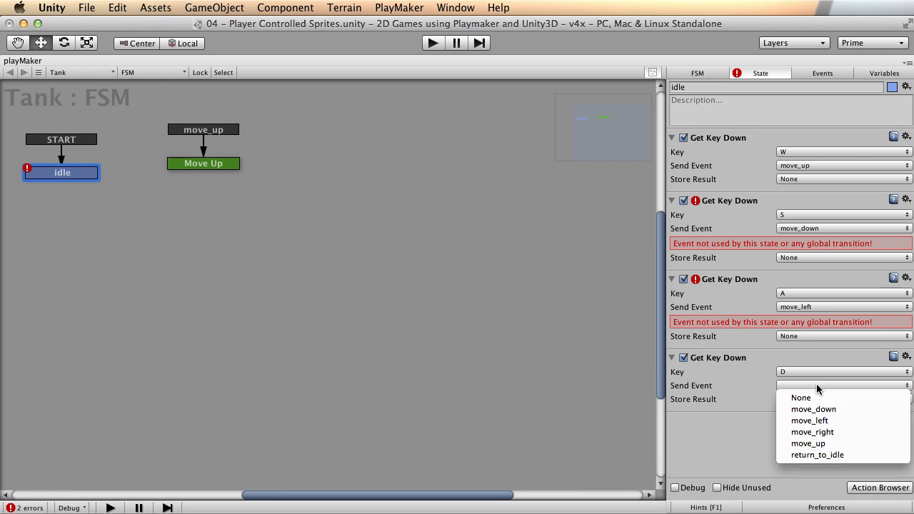
left_click(812, 432)
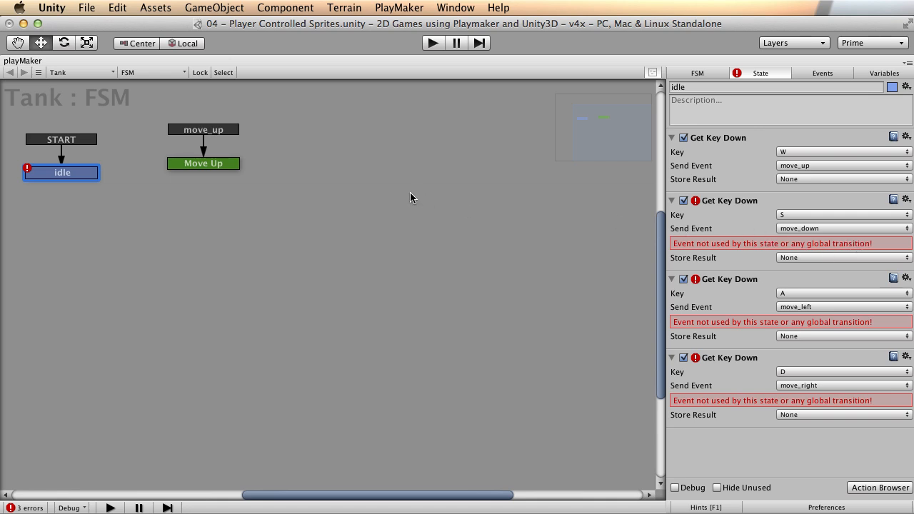
Add a global move_down transition to the Move Up state, check idle's actions, and delete that transition again
left_click(207, 171)
right_click(191, 161)
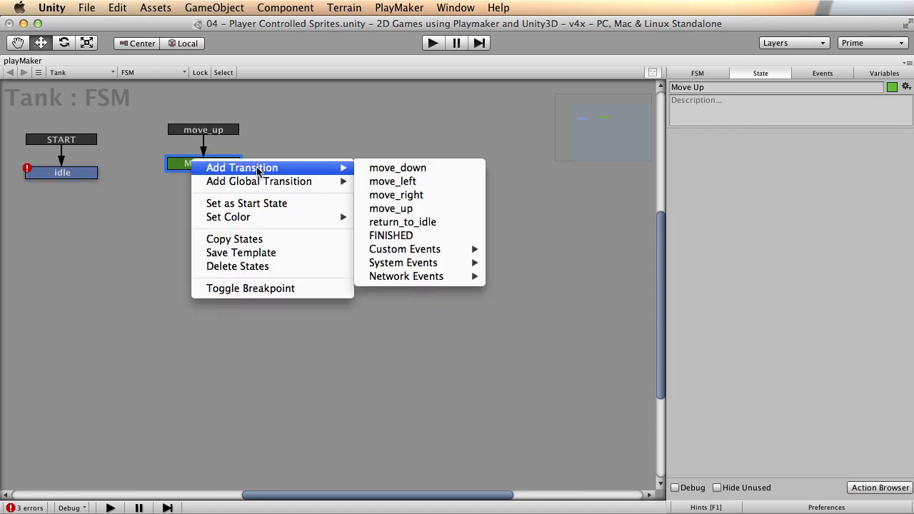
mouse_move(258, 183)
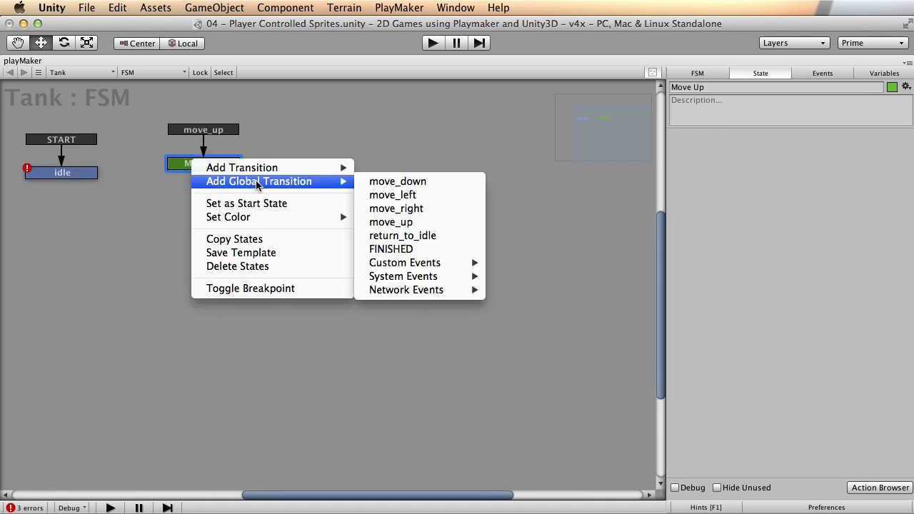
left_click(406, 183)
left_click(67, 177)
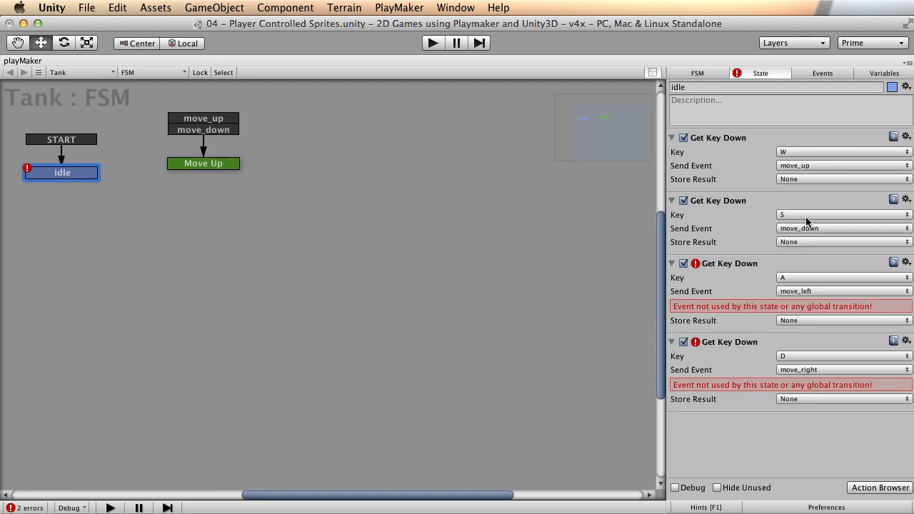
right_click(205, 134)
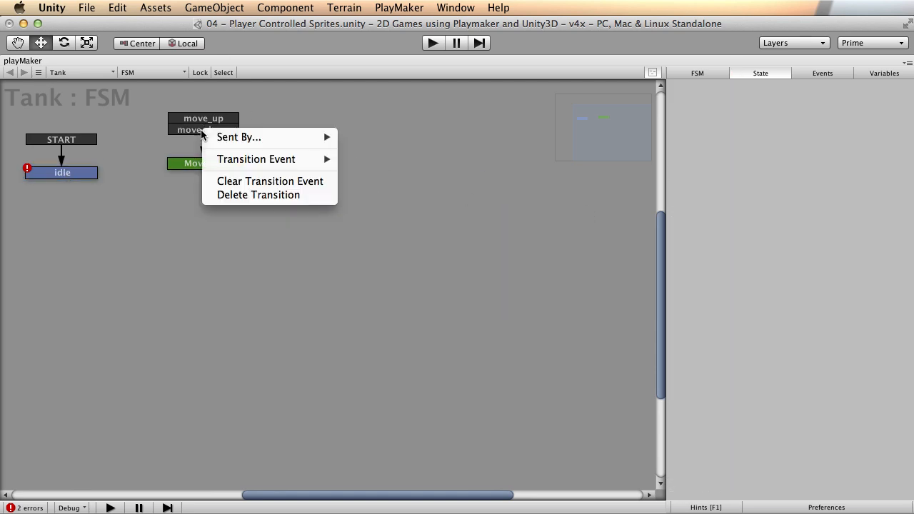
mouse_move(269, 142)
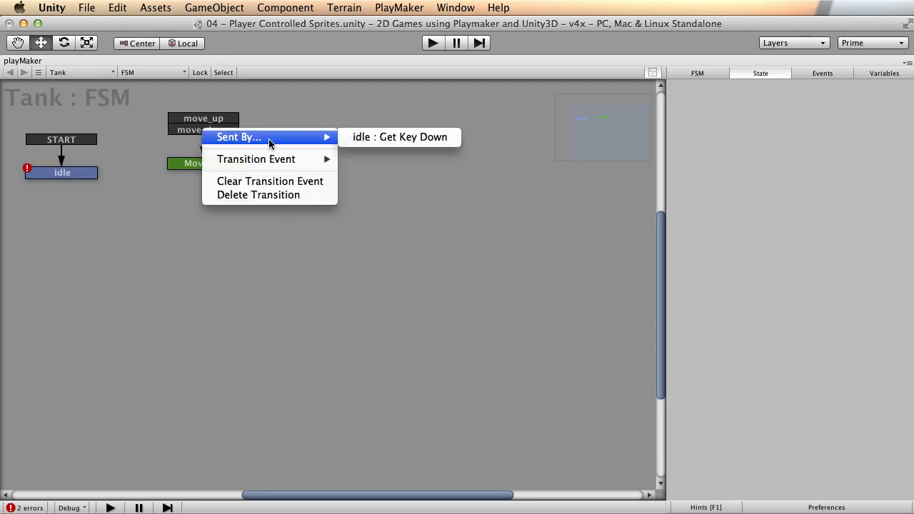
left_click(261, 194)
Find the Get Key Up action in the Action Browser and add it to the Move Up state
left_click_drag(191, 160, 190, 155)
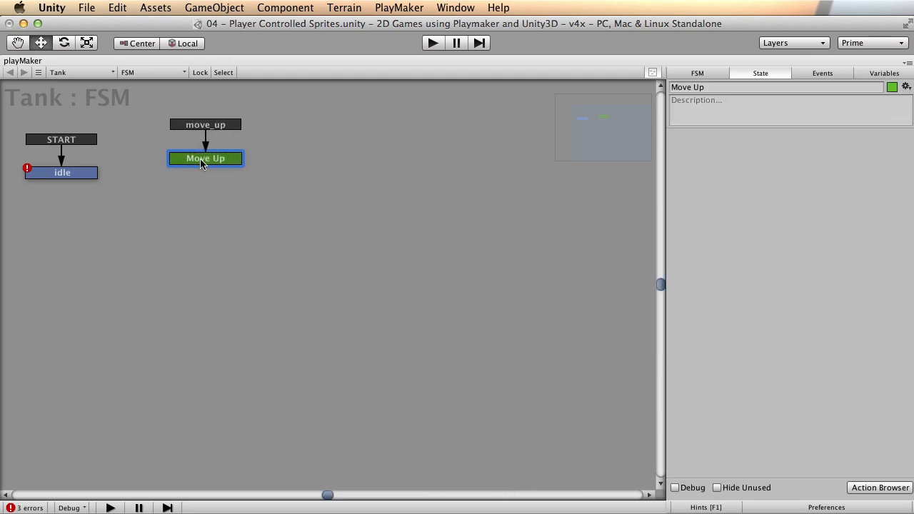
left_click(93, 173)
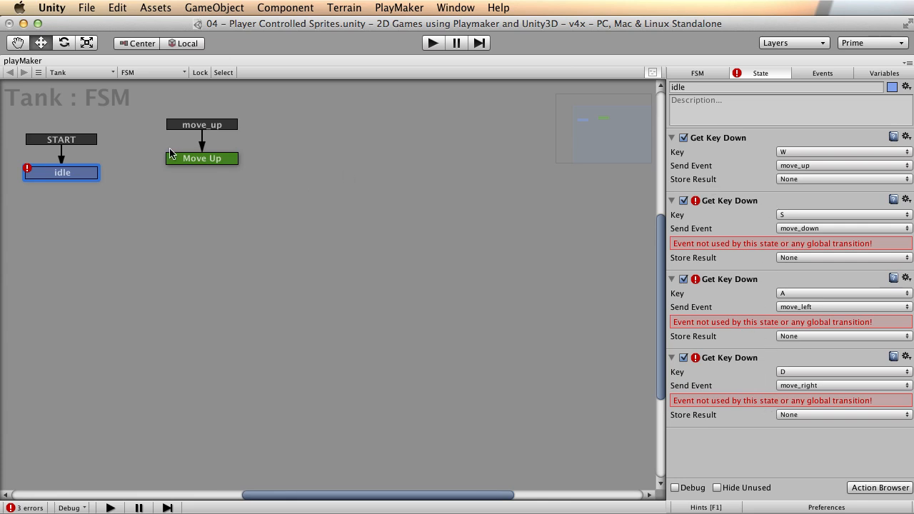
left_click(188, 159)
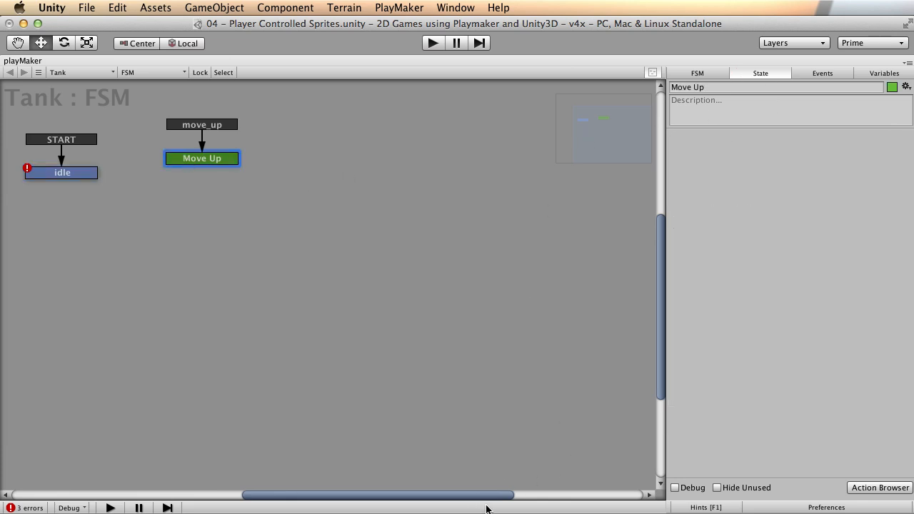
left_click(392, 7)
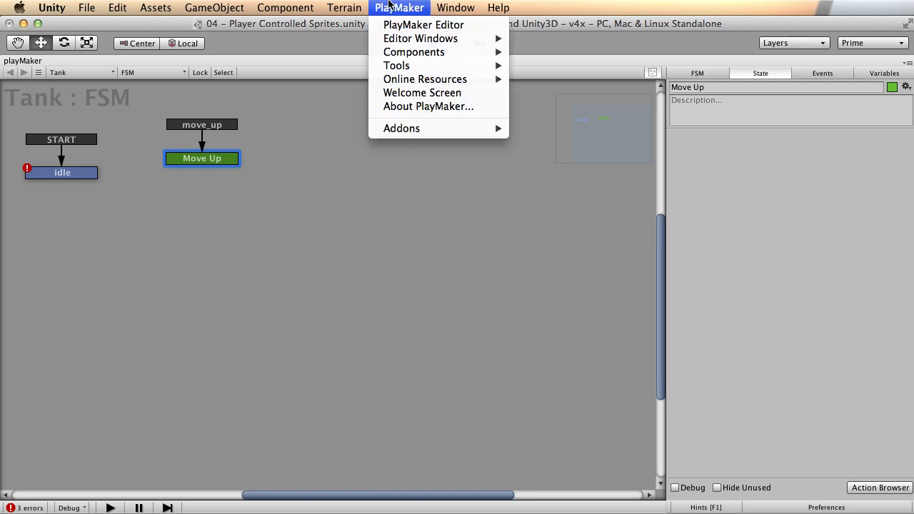
mouse_move(412, 39)
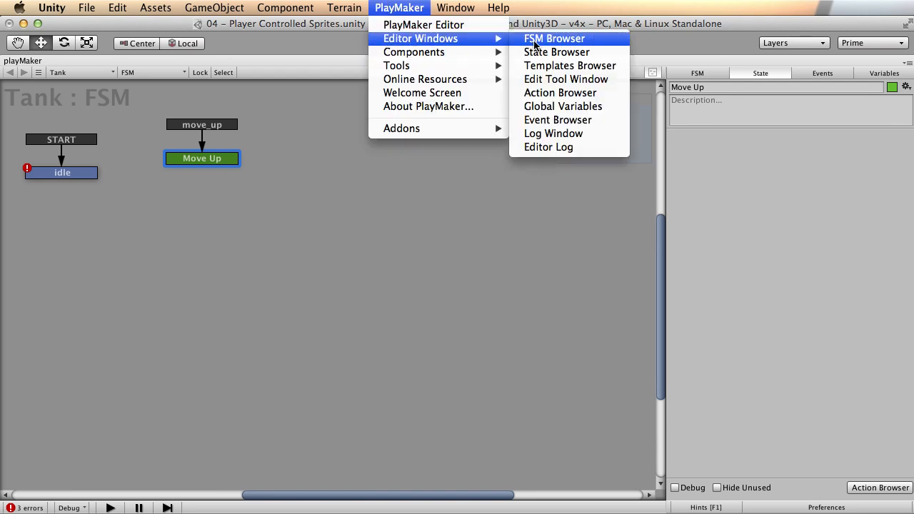
left_click(561, 93)
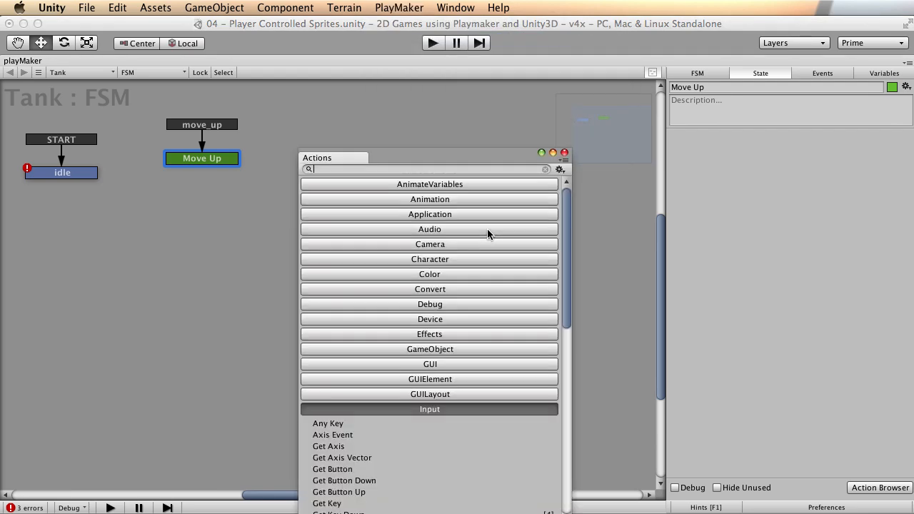
left_click_drag(450, 162, 506, 173)
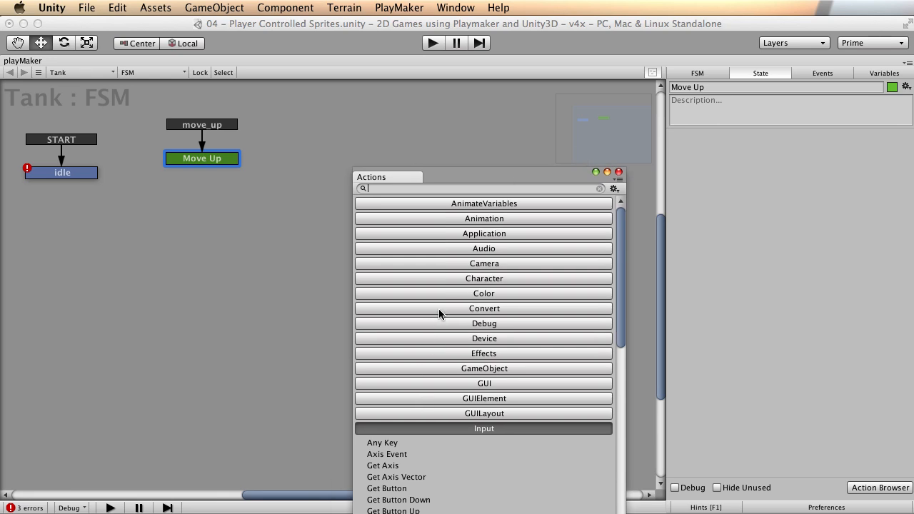
type("get key")
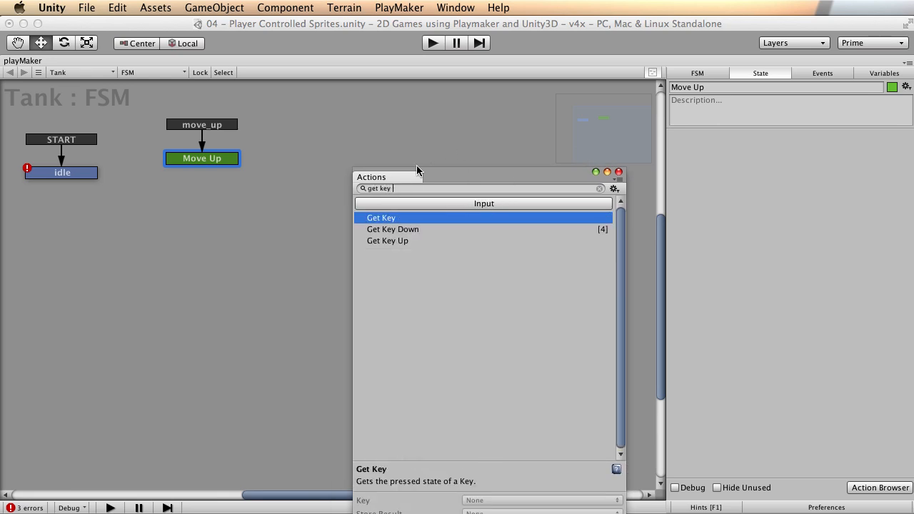
double_click(387, 240)
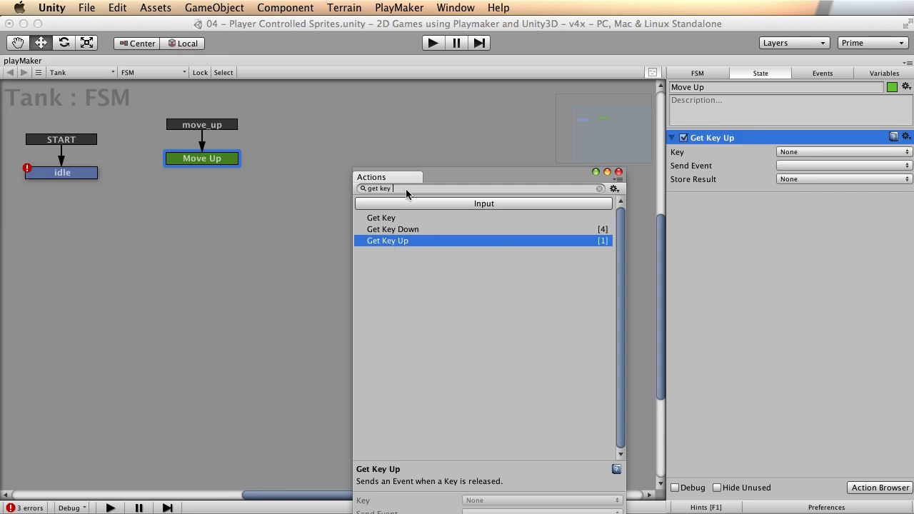
Add a Translate action to the Move Up state and reorder the actions so Get Key Up comes before Translate
left_click_drag(406, 190, 345, 191)
type("translate")
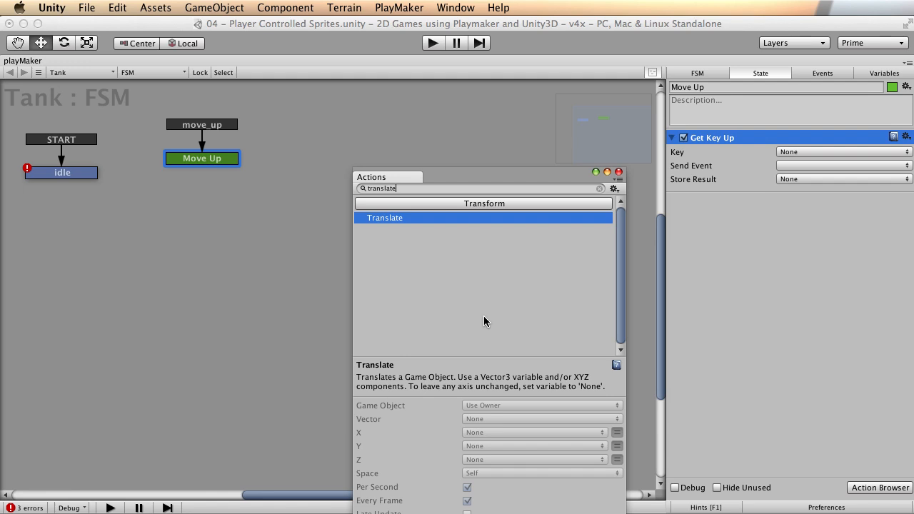
double_click(391, 219)
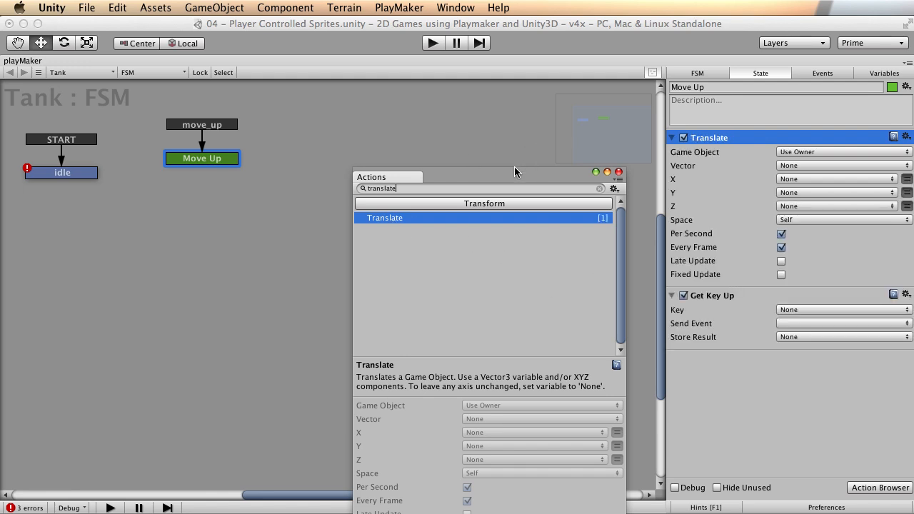
left_click_drag(506, 172, 488, 171)
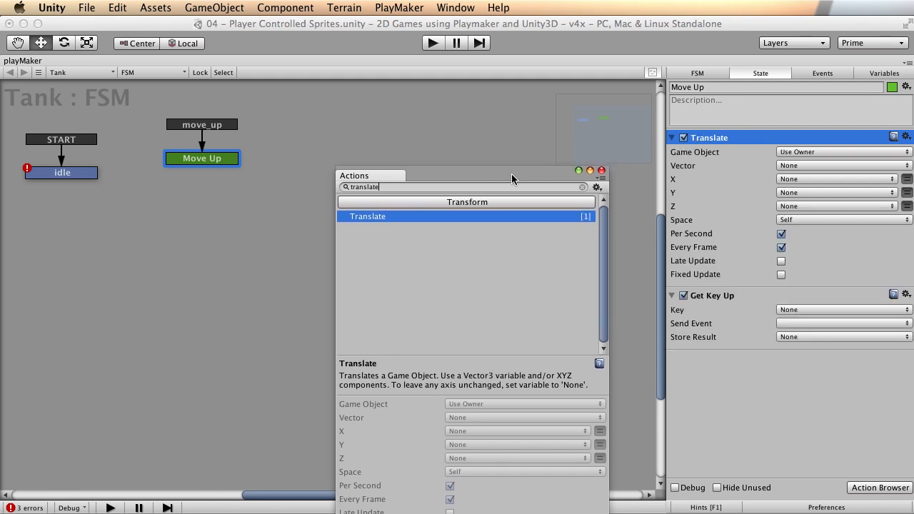
left_click(601, 170)
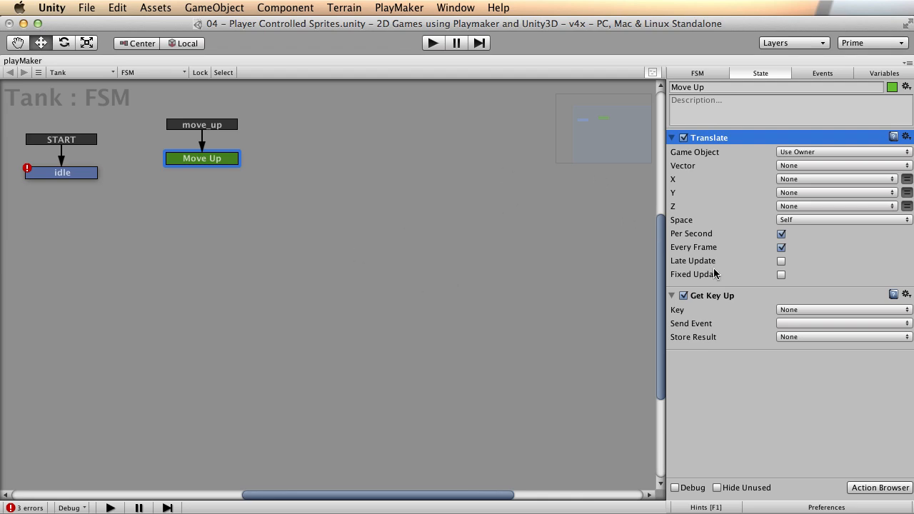
left_click(728, 297)
left_click_drag(729, 297, 667, 145)
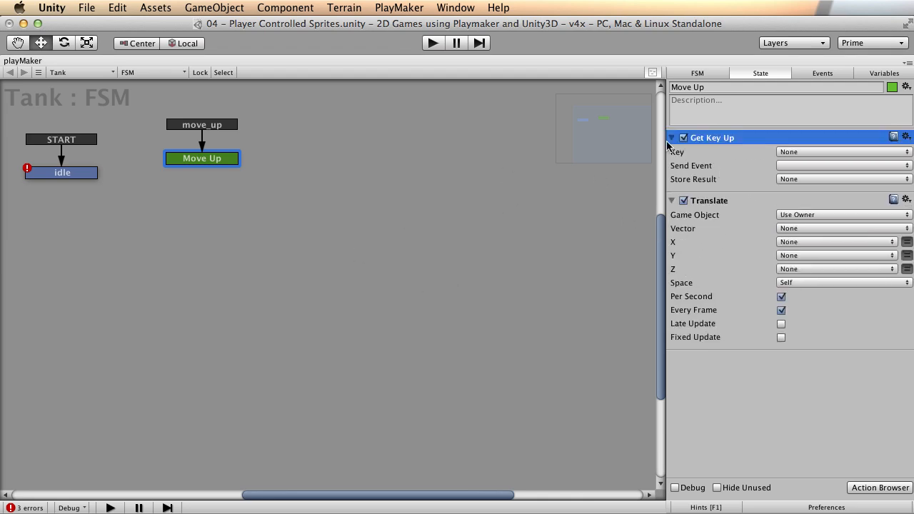
Set the Translate action's Z value to 1, leaving X and Y at None and Space at Self
left_click(706, 202)
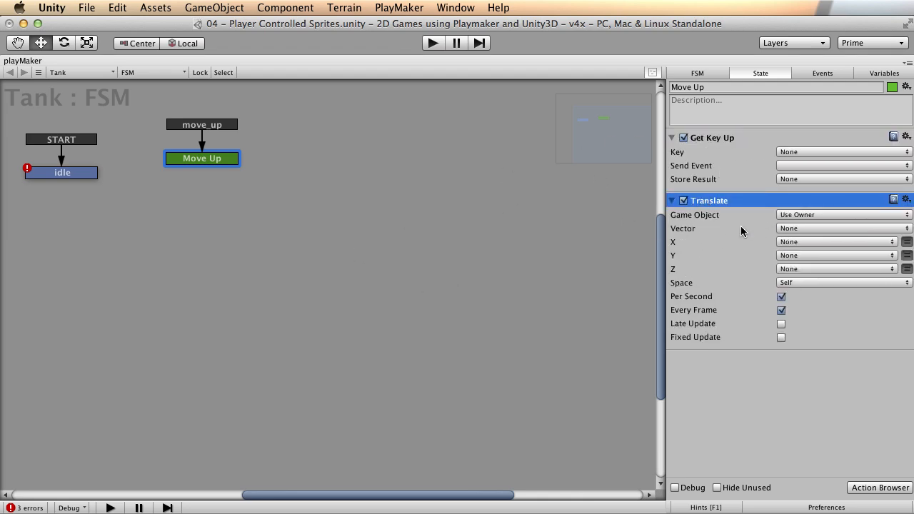
left_click(907, 241)
left_click(799, 241)
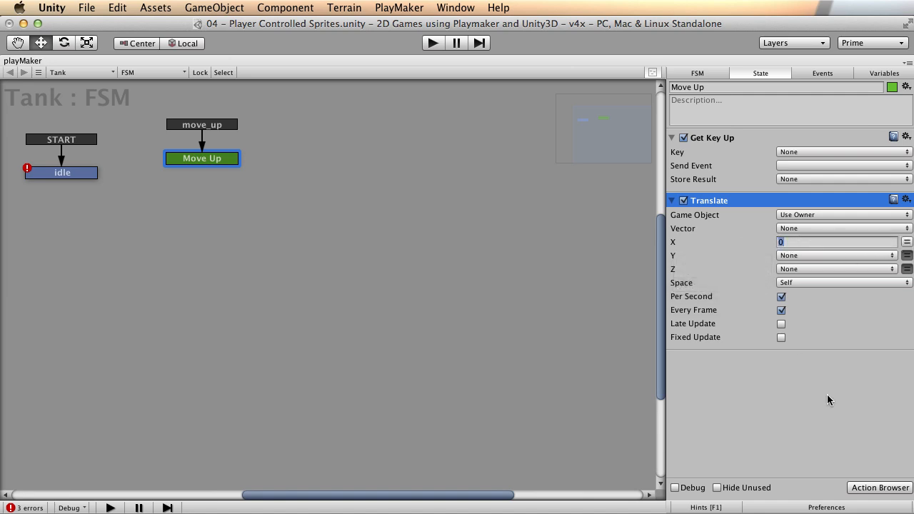
left_click(907, 242)
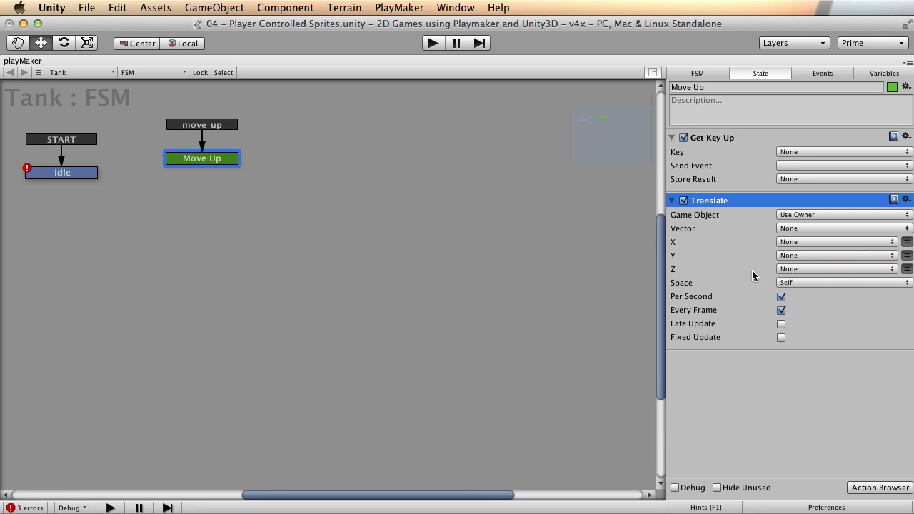
left_click(906, 269)
type("1")
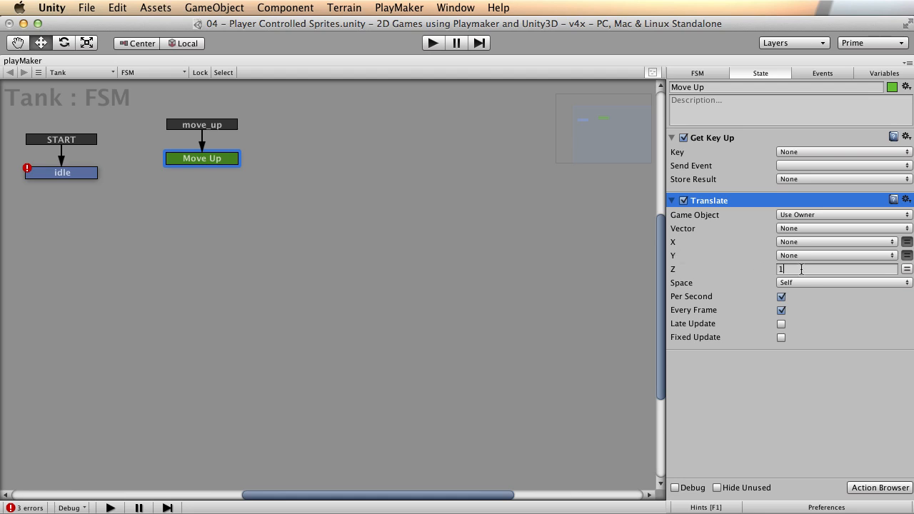
left_click(824, 282)
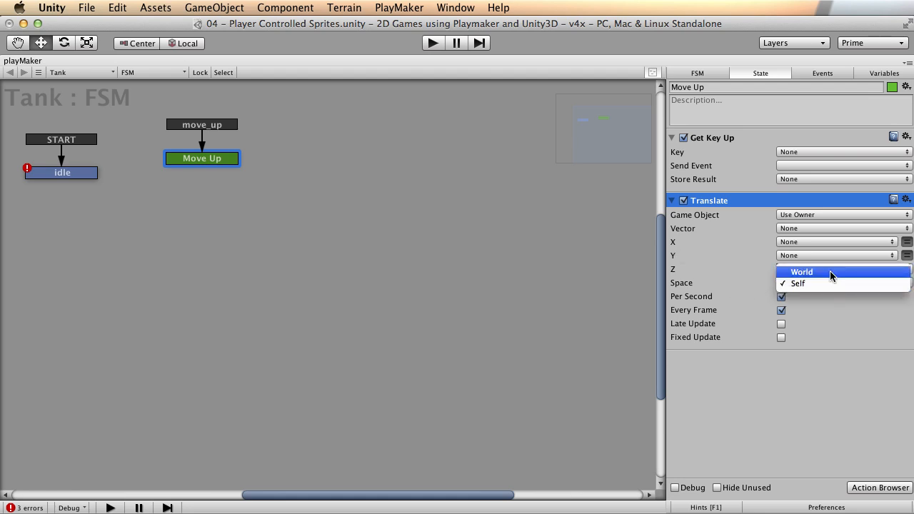
left_click(826, 284)
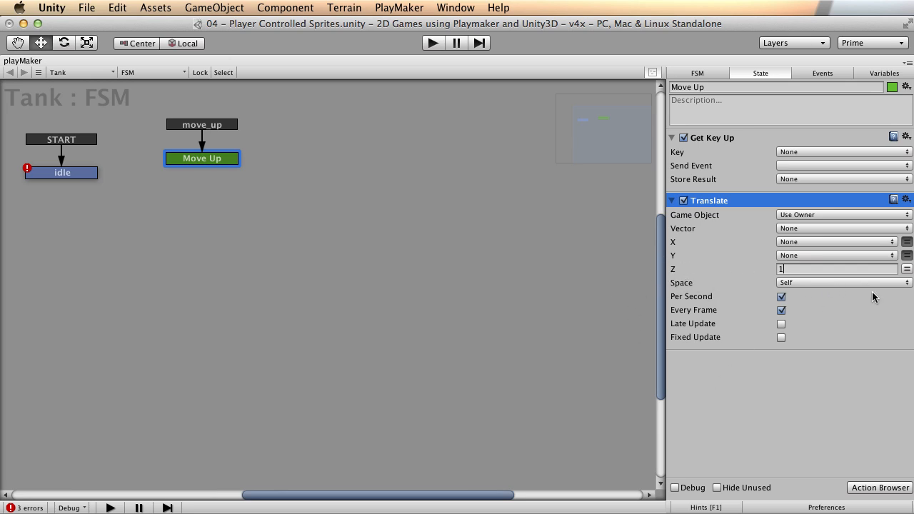
left_click(846, 281)
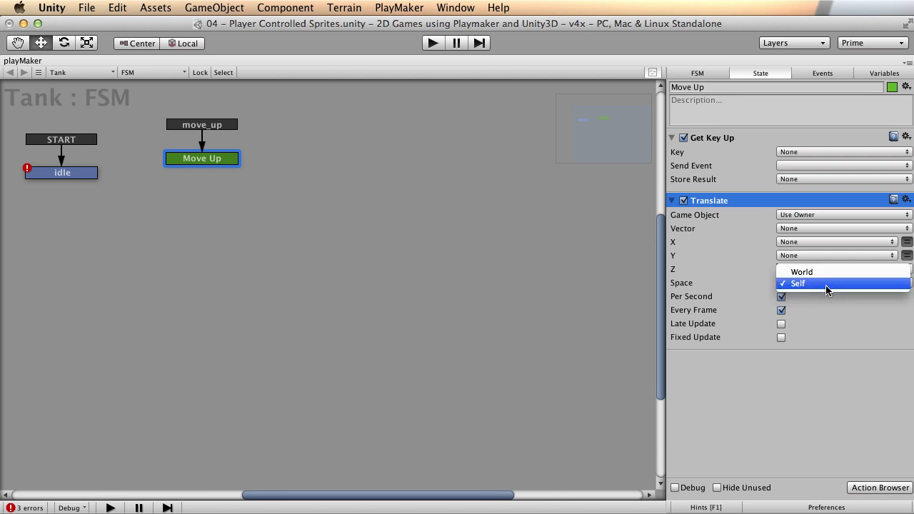
left_click(846, 331)
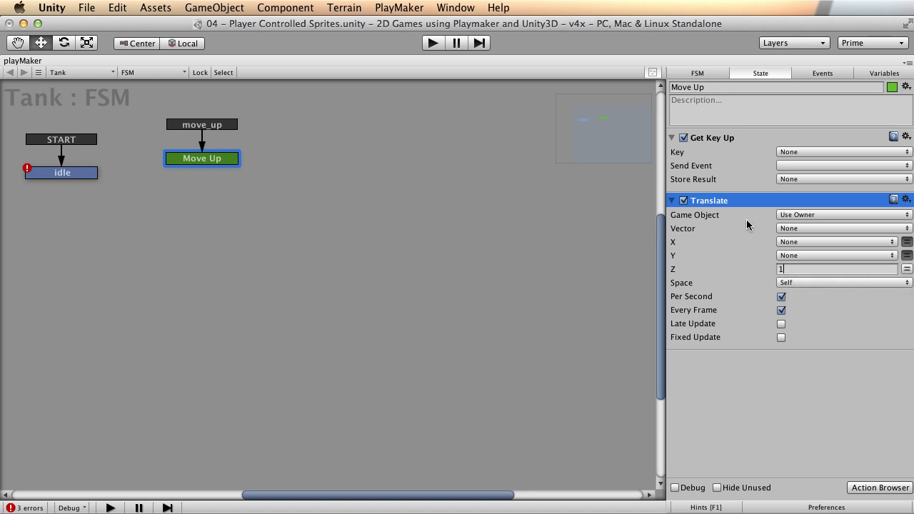
Set the Move Up state's Get Key Up action to key W with return_to_idle as its Send Event
left_click(855, 151)
key("Escape")
left_click(852, 152)
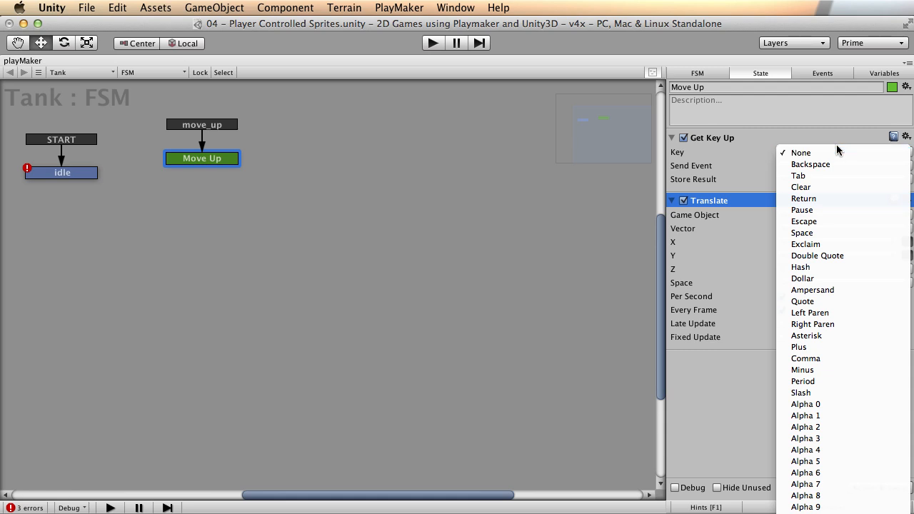
scroll(850, 259, "down", 10)
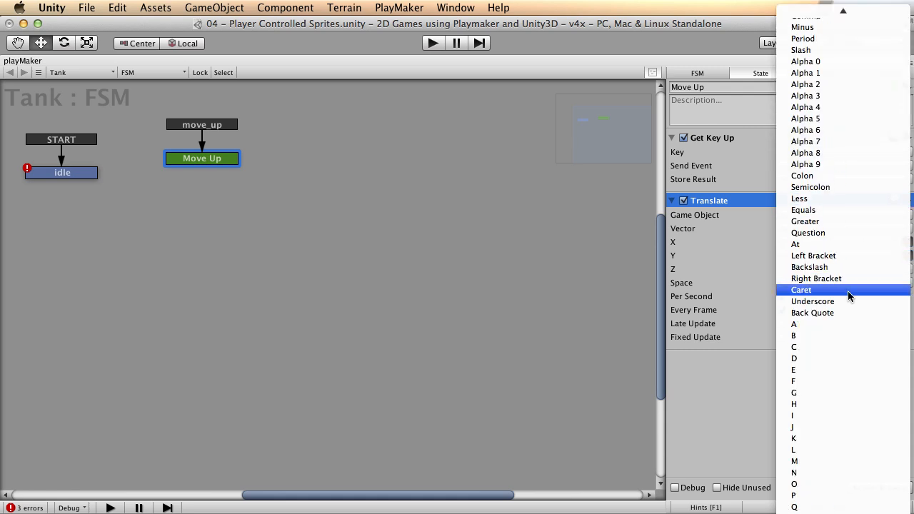
left_click(813, 256)
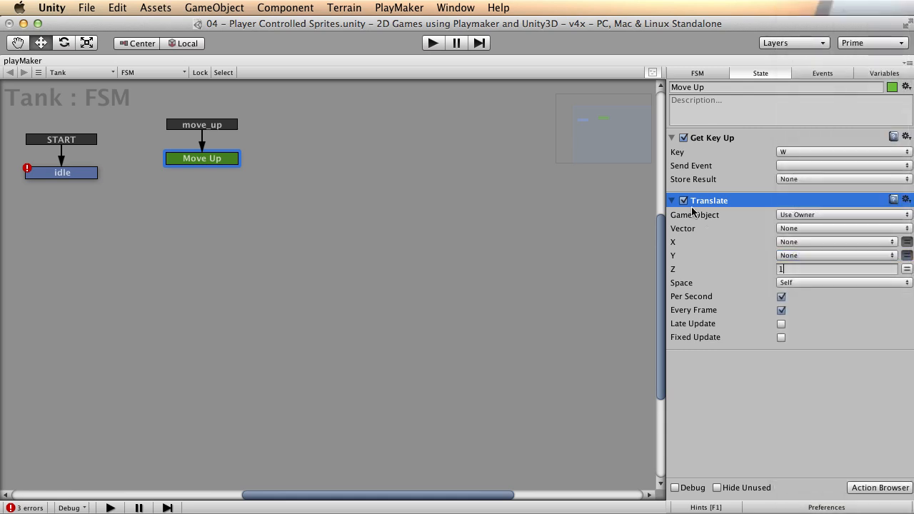
left_click(852, 166)
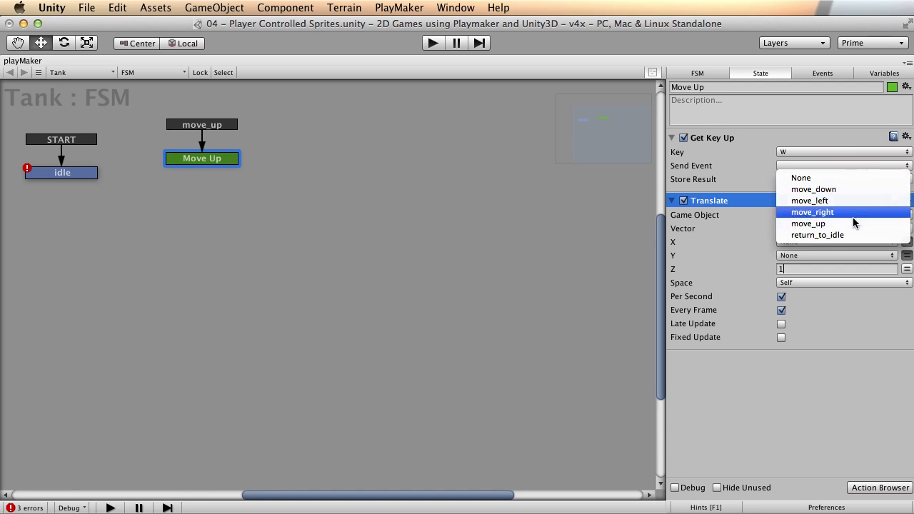
left_click(836, 236)
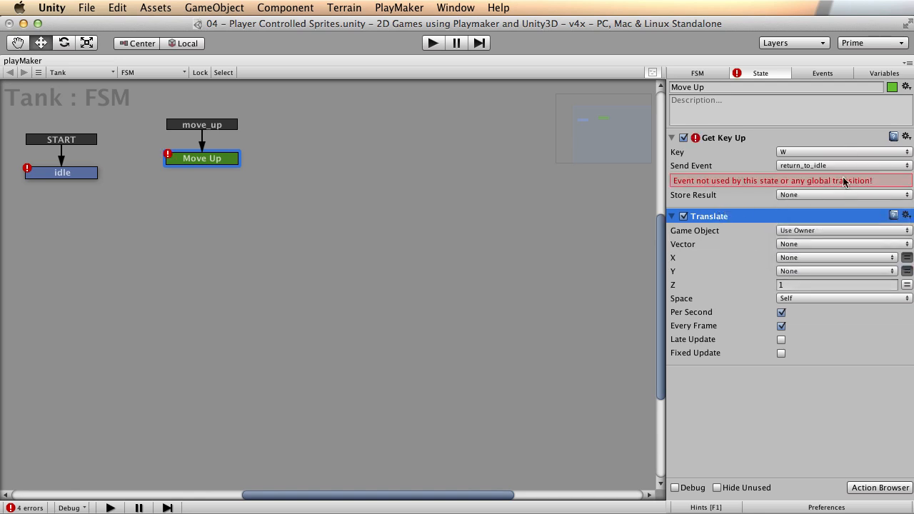
Add a global return_to_idle transition to the idle state and compare the actions of idle and Move Up
left_click(83, 179)
right_click(52, 175)
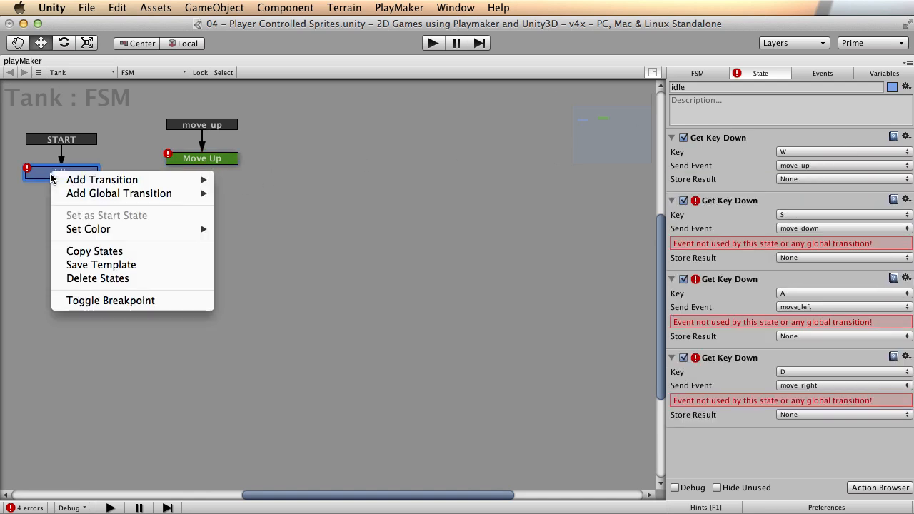
mouse_move(130, 198)
left_click(282, 248)
left_click_drag(61, 178, 65, 181)
left_click(190, 162)
left_click(73, 182)
left_click(199, 158)
left_click(90, 183)
left_click(201, 163)
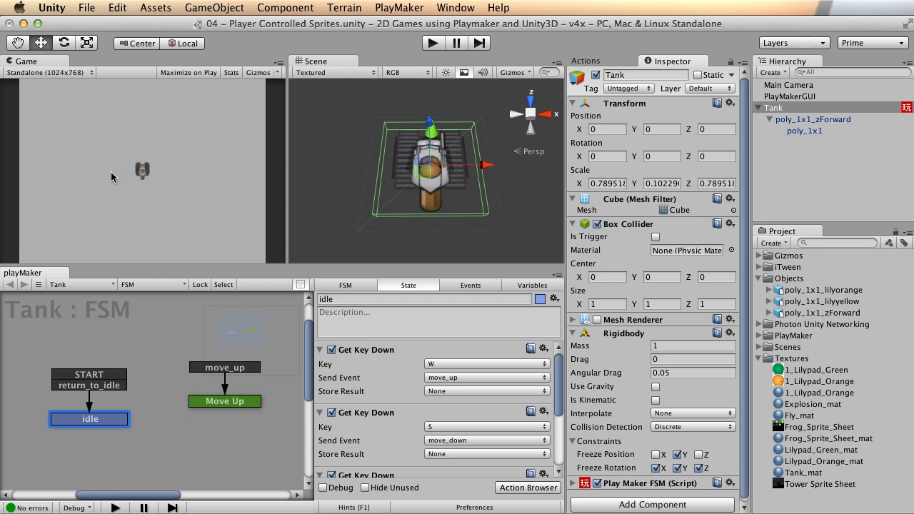
Run the scene, test the tank's upward movement with repeated W input, and stop the game
right_click_drag(494, 175, 334, 166, "alt")
mouse_move(439, 130)
middle_mouse_down("alt")
mouse_move(433, 151)
mouse_move(436, 131)
middle_mouse_up("alt")
left_click_drag(478, 135, 478, 228, "alt")
right_click_drag(512, 204, 371, 180, "alt")
middle_click_drag(449, 130, 448, 154, "alt")
right_click_drag(449, 155, 473, 200, "alt")
left_click_drag(473, 200, 424, 182, "alt")
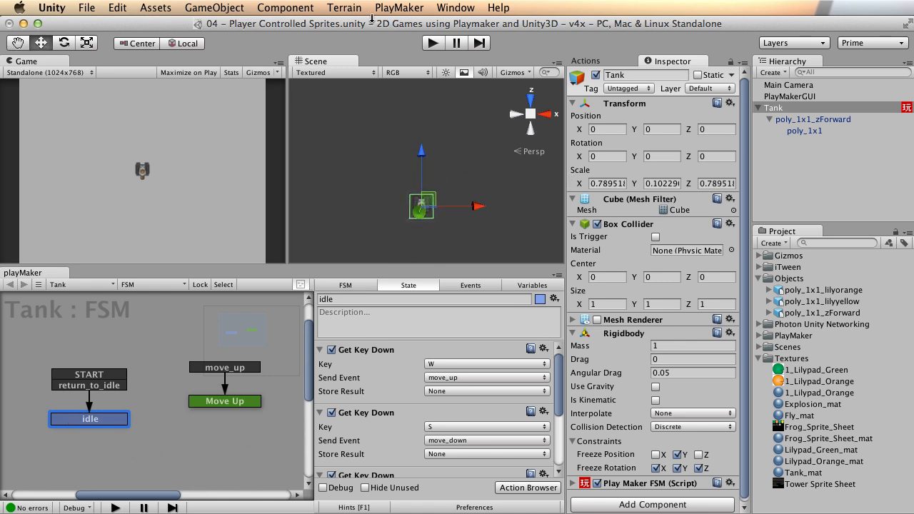
left_click(432, 43)
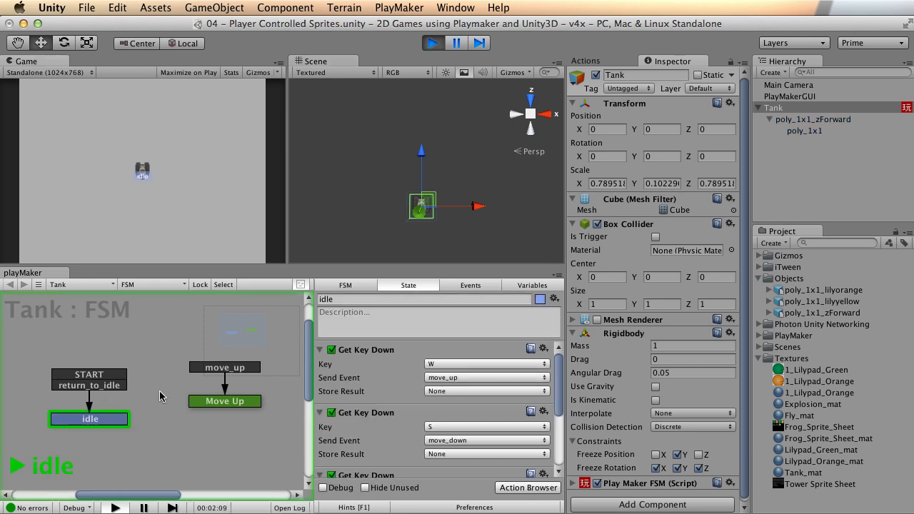
key("w")
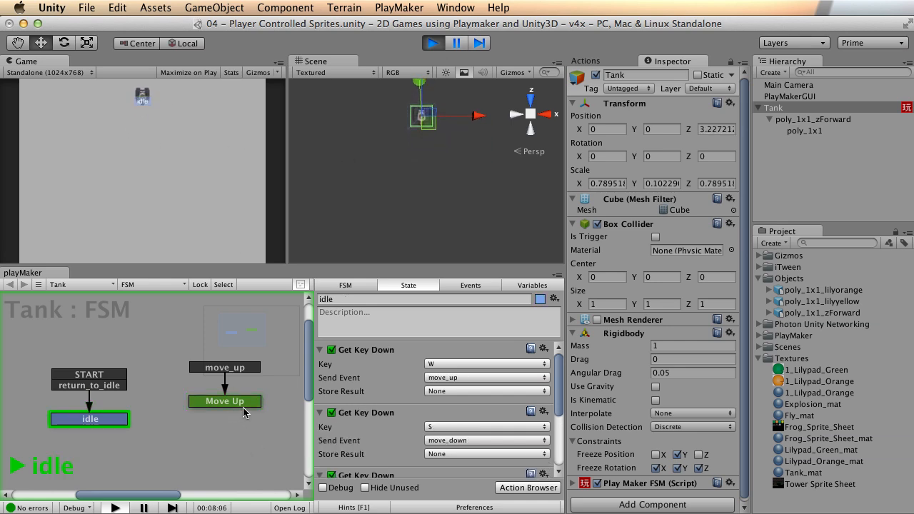
key("w")
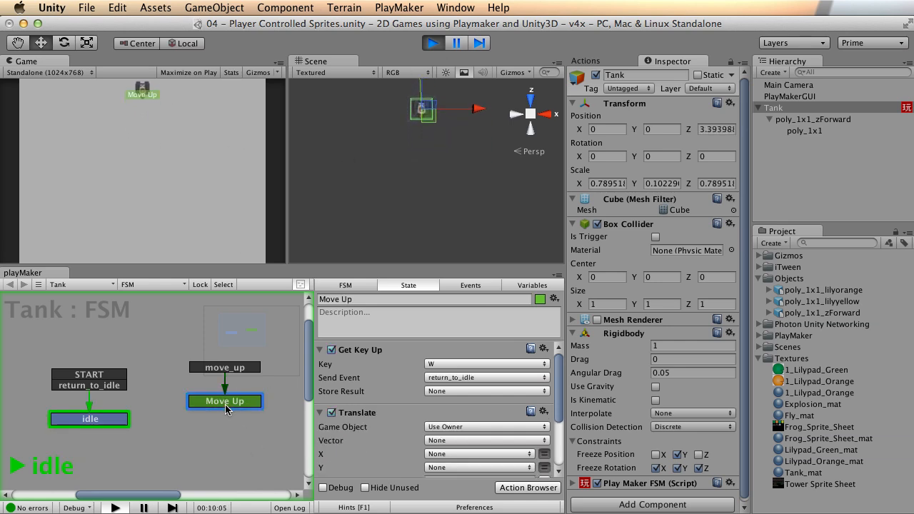
key("w")
key("w")
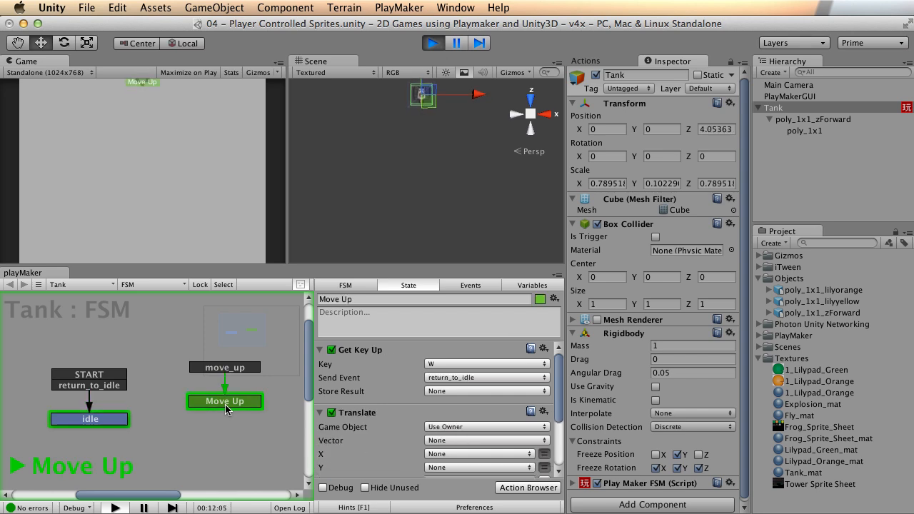
key("w")
left_click(430, 42)
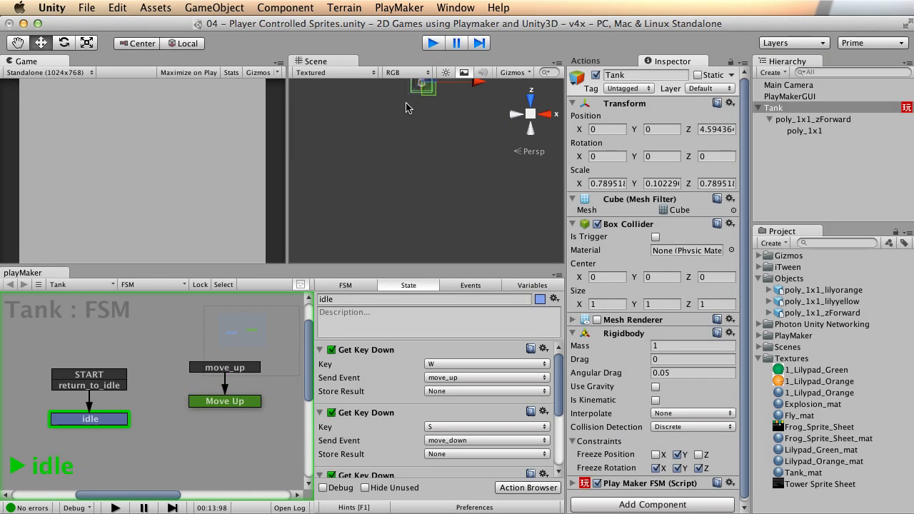
Frame the tank in the Scene view, play the game again to test W movement up close, and stop it
key("f")
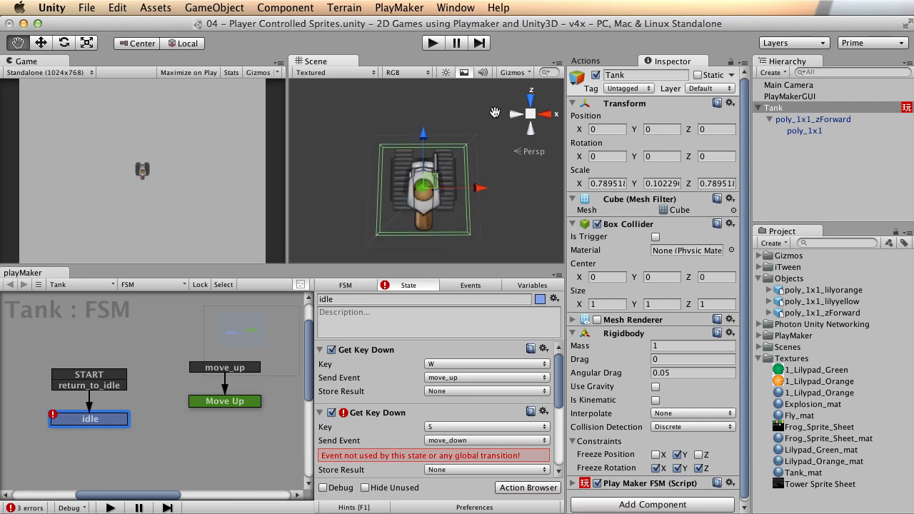
left_click(432, 43)
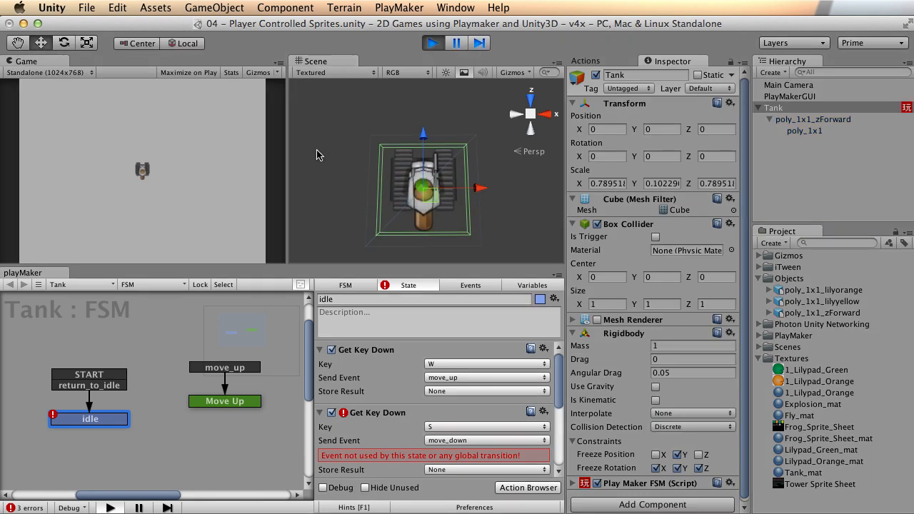
key("w")
key("w")
key("w")
key("w")
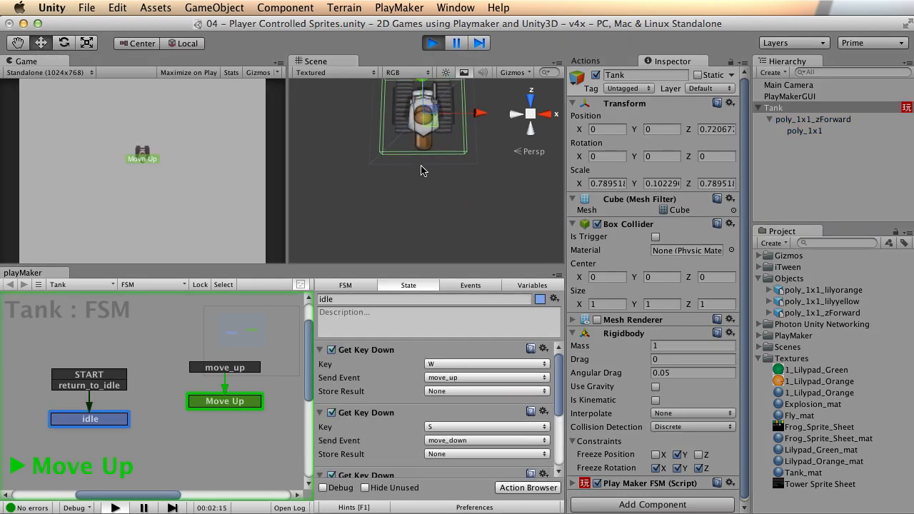
left_click(433, 43)
right_click_drag(457, 176, 373, 171, "alt")
middle_click_drag(414, 183, 398, 155, "alt")
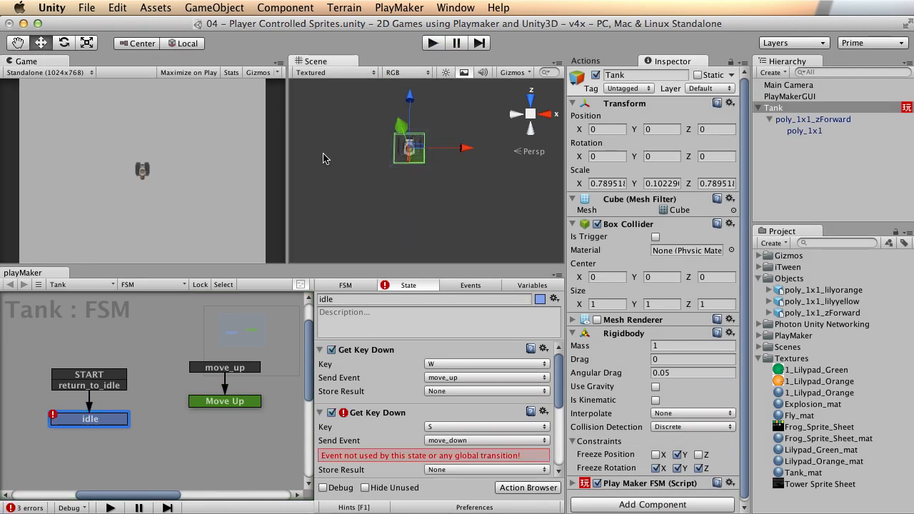
key("shift+space")
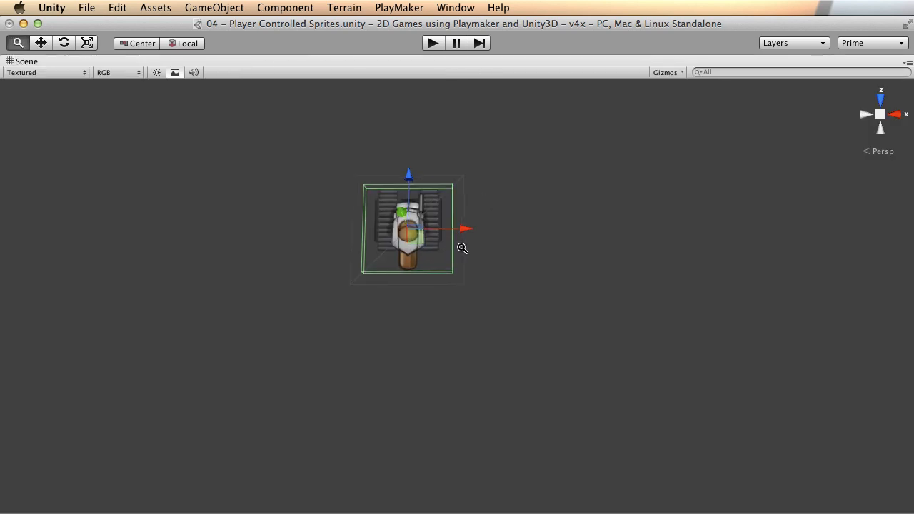
key("shift+space")
Maximize the PlayMaker graph, copy and paste the Move Up state, and place the copy directly below the original
key("shift+space")
left_click_drag(364, 308, 272, 266, "alt")
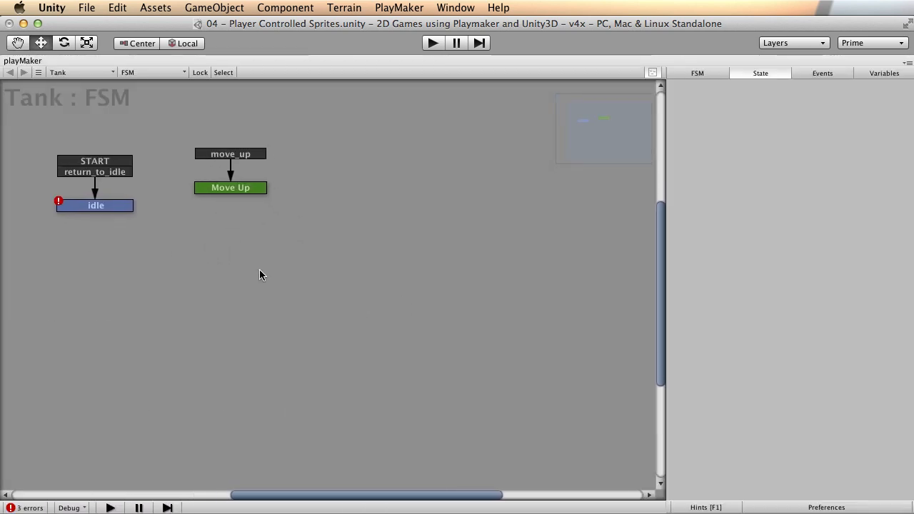
left_click(245, 189)
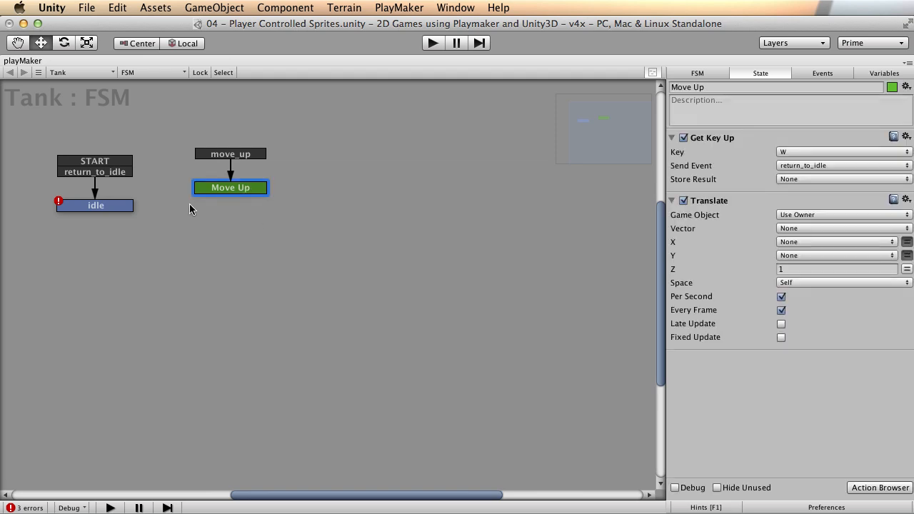
left_click_drag(245, 193, 241, 194)
key("super+c")
key("super+v")
left_click_drag(384, 299, 239, 257)
Rename the copied state Move Down and change its global transition event to move_down
left_click(694, 88)
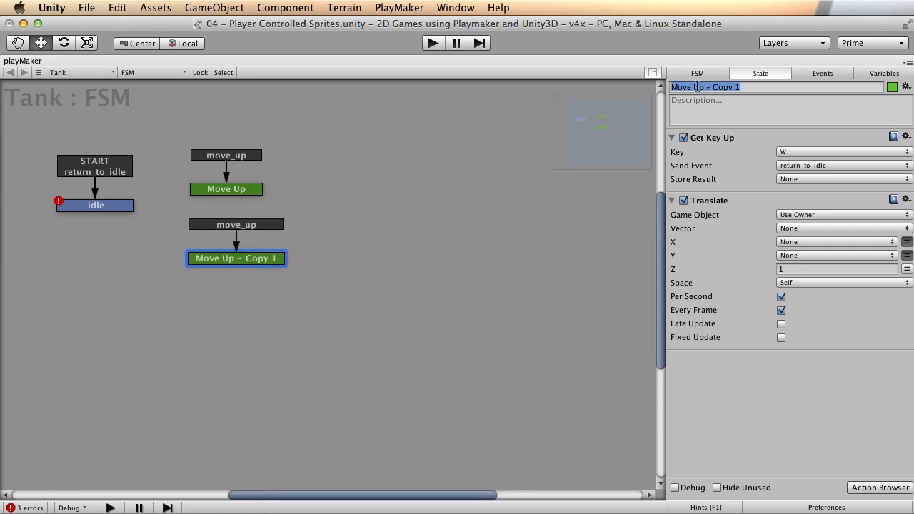
left_click_drag(693, 88, 811, 104)
type("Down")
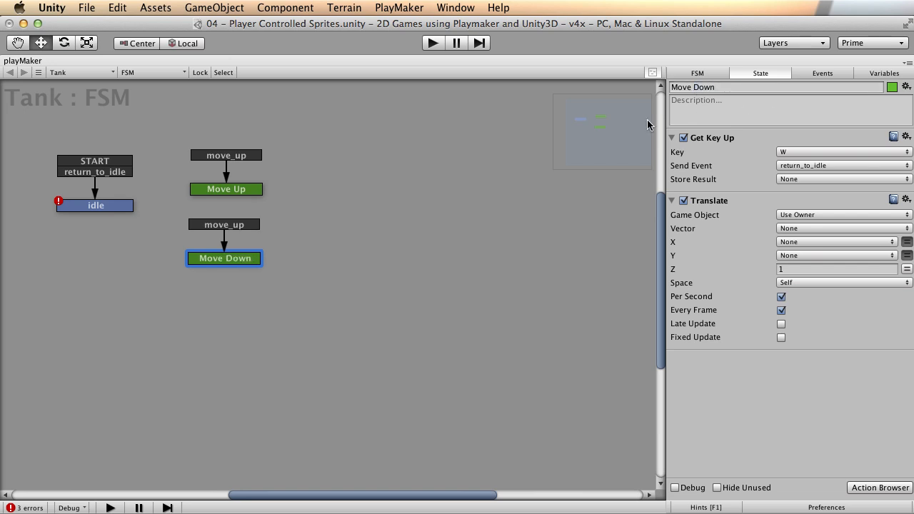
right_click(222, 224)
mouse_move(283, 234)
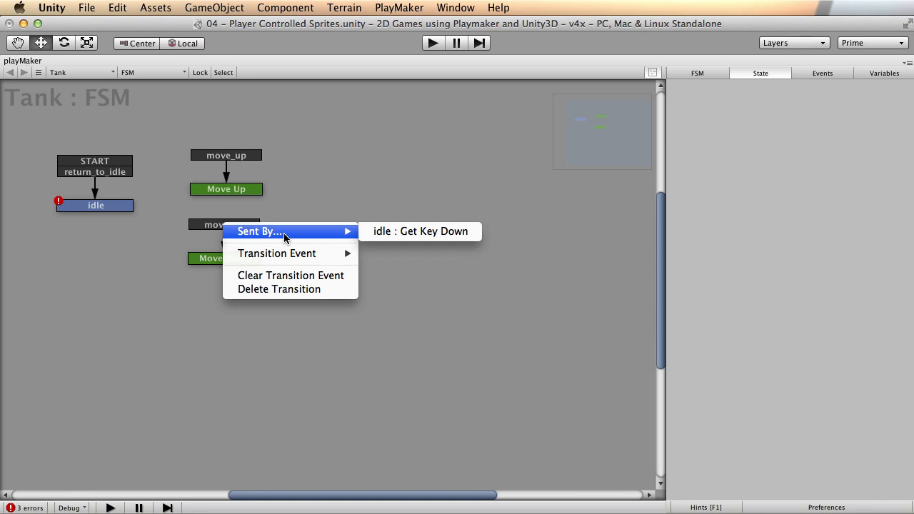
mouse_move(302, 252)
left_click(405, 252)
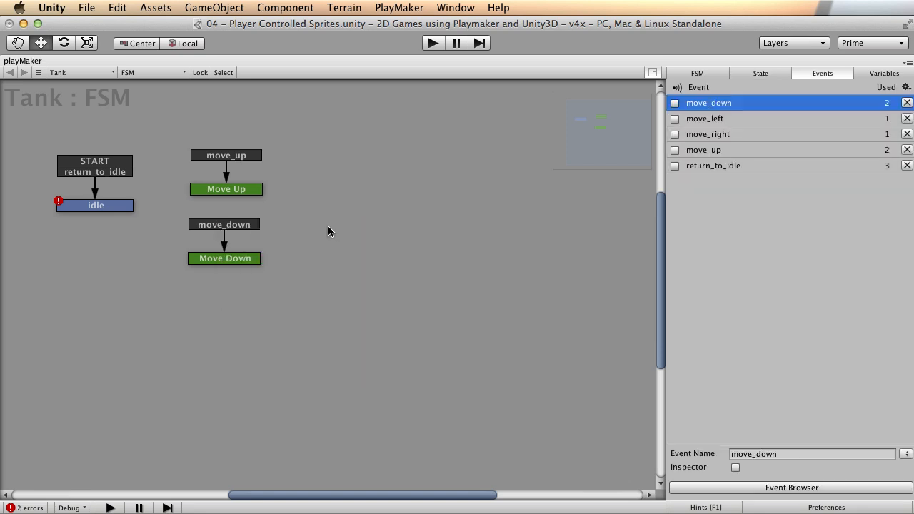
In the Move Down state, set Get Key Up's key to S and Translate's Z to -1, keeping return_to_idle as Send Event
left_click(232, 259)
left_click(819, 166)
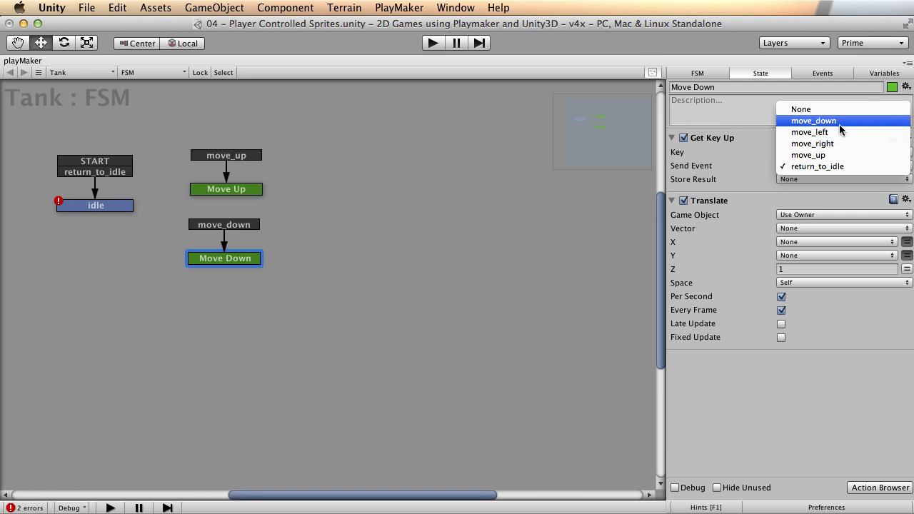
left_click(817, 166)
left_click(815, 152)
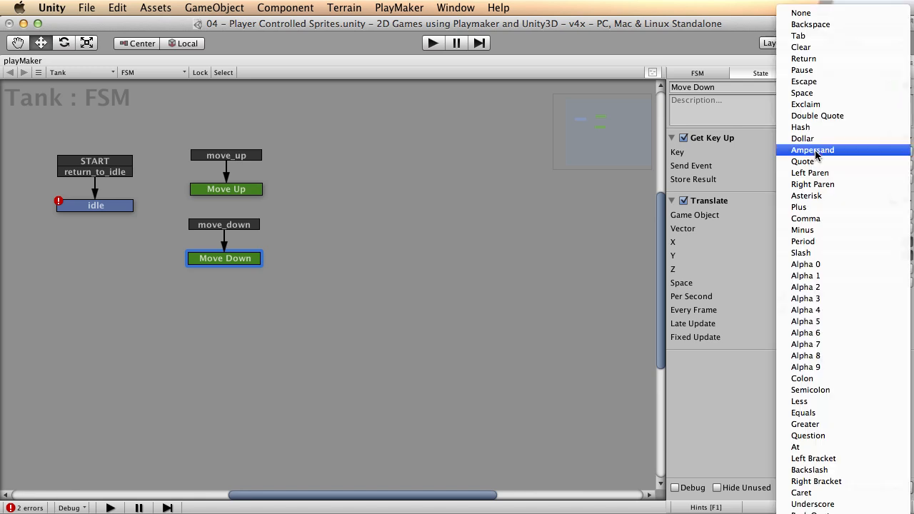
scroll(835, 156, "down", 10)
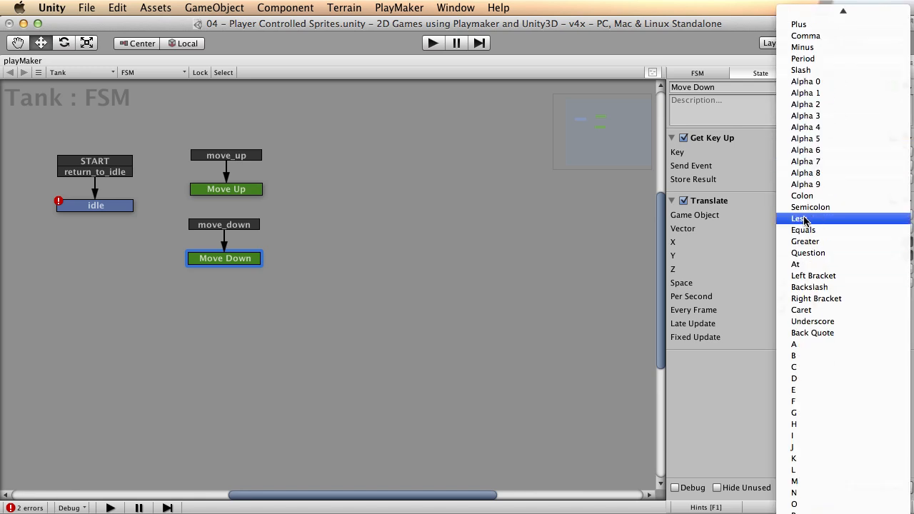
key("Return")
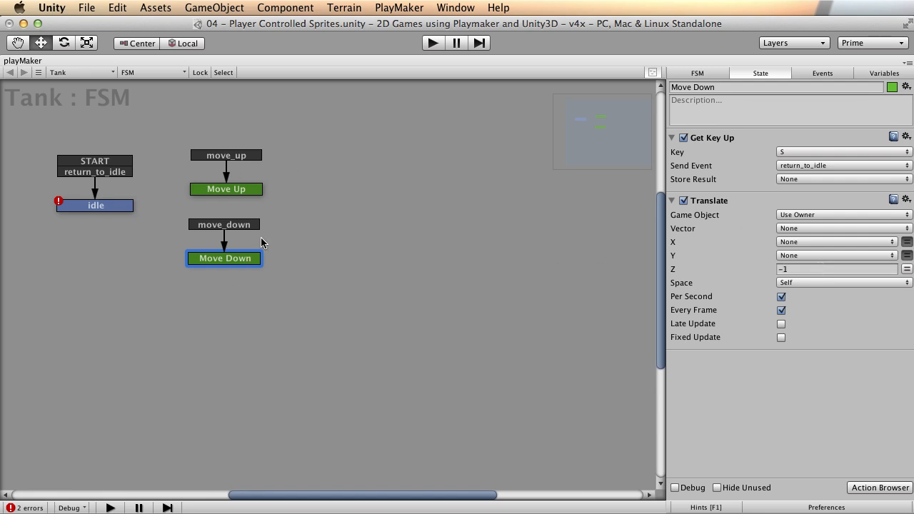
Duplicate the Move Up state, place the copy beside the original, and rename it Move Left
left_click(245, 183)
left_click(243, 190)
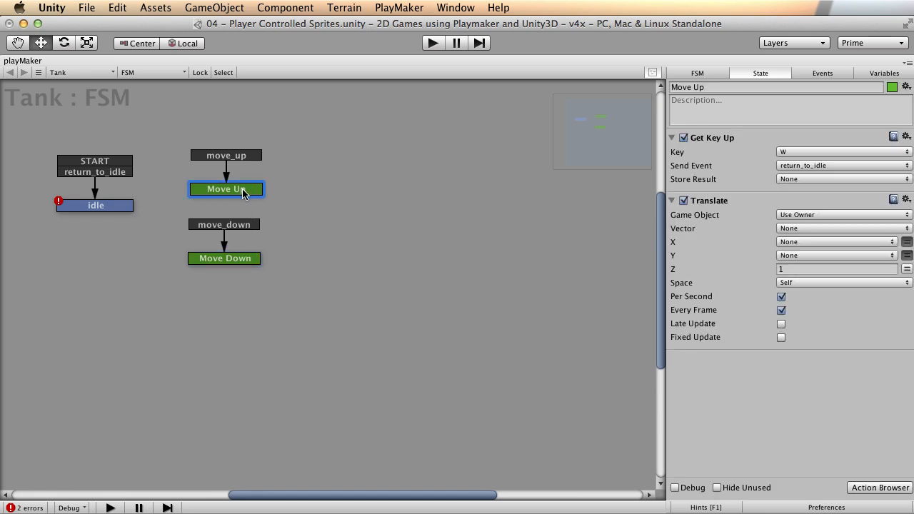
key("super+d")
left_click_drag(371, 305, 349, 195)
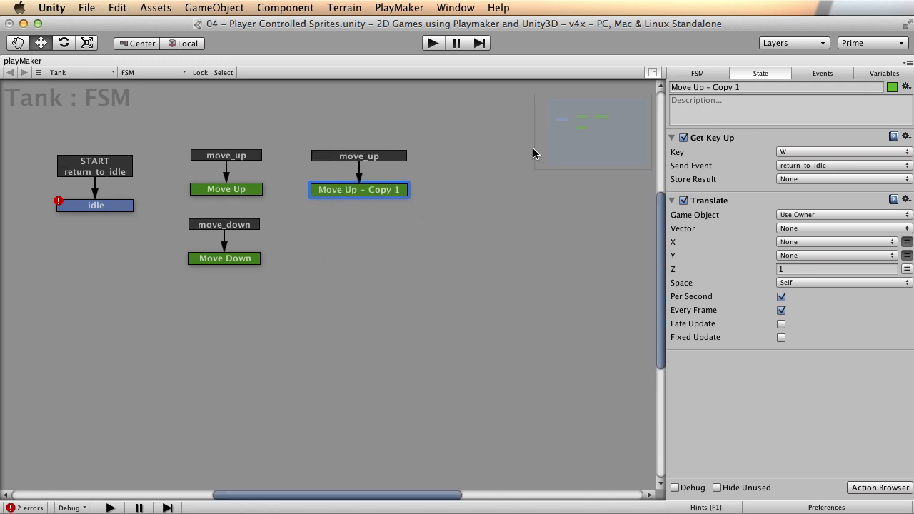
left_click(713, 88)
left_click_drag(693, 87, 815, 91)
type("Left")
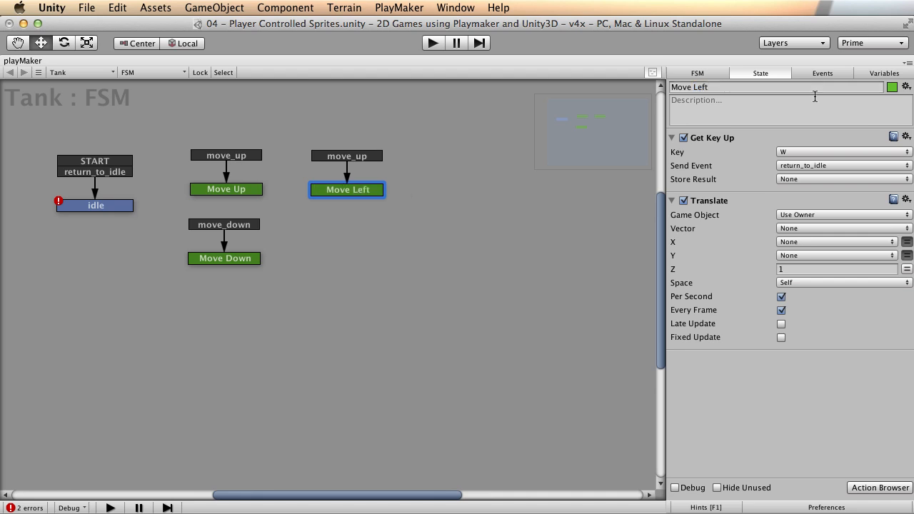
In the Move Left state, set Get Key Up's key to A and Translate's Z to None
left_click(831, 152)
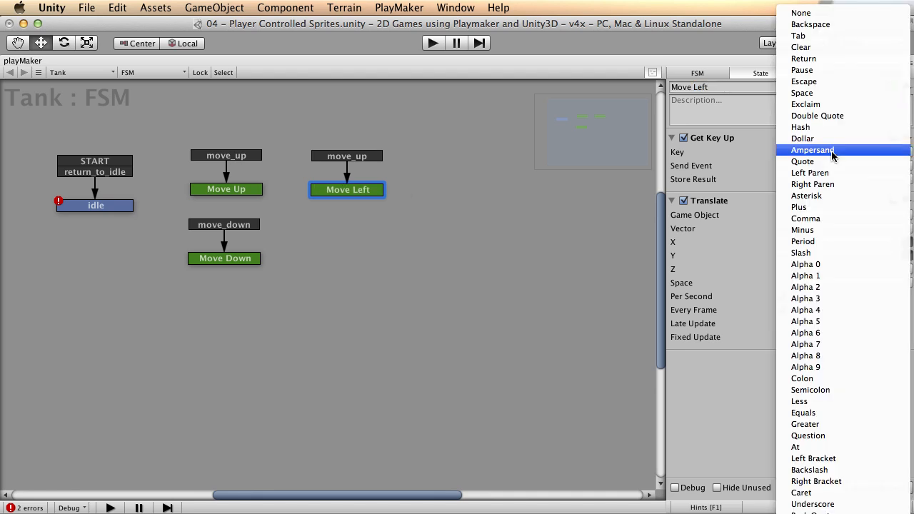
scroll(833, 162, "down", 10)
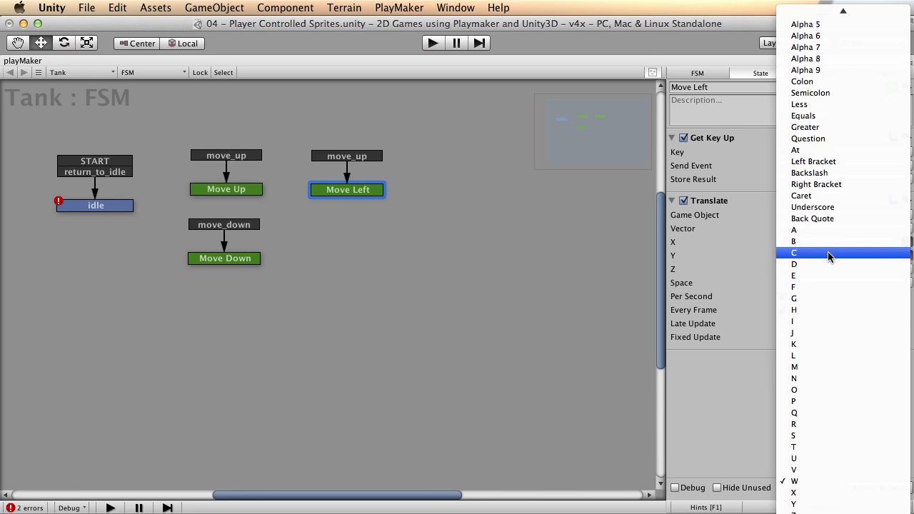
left_click(828, 230)
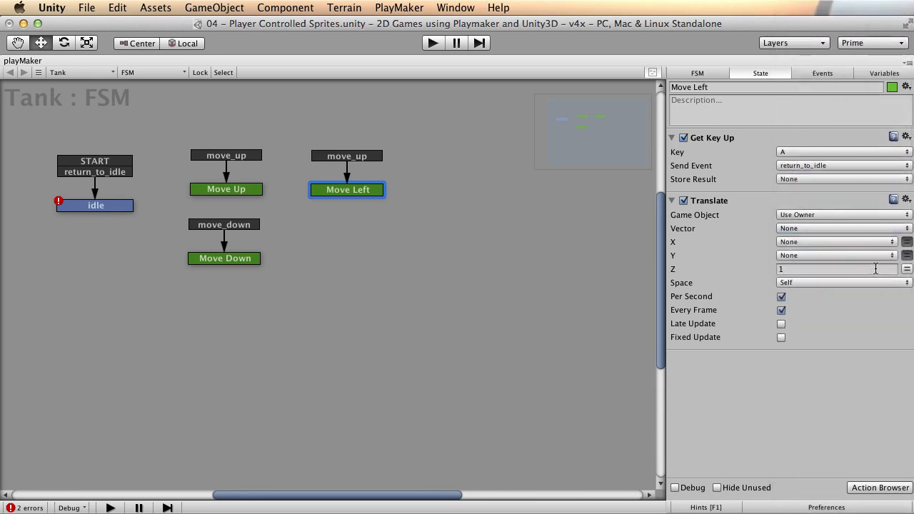
left_click(906, 269)
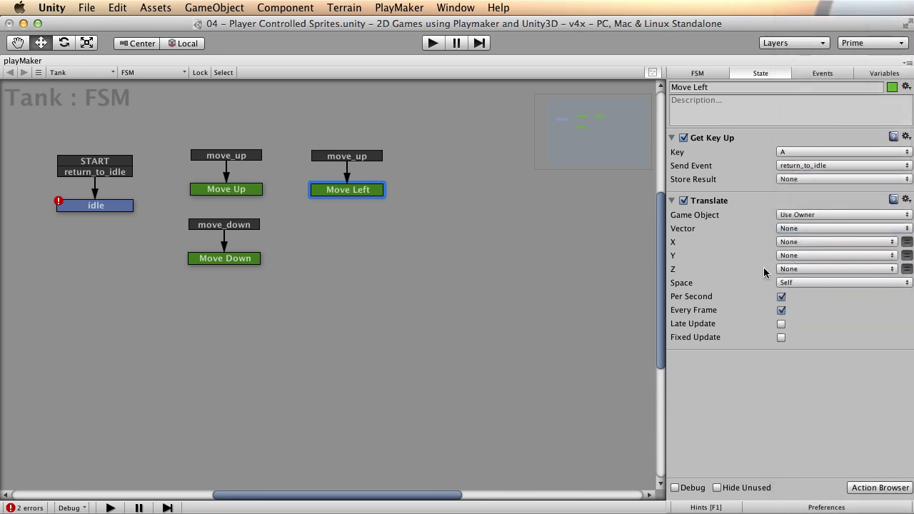
Try moving the tank along the X axis in the scene view, and undo the move
key("shift+space")
left_click_drag(404, 218, 376, 185, "alt")
right_click_drag(377, 185, 820, 165, "alt")
middle_click_drag(395, 152, 433, 177, "alt")
left_click_drag(476, 148, 452, 153)
key("super+z")
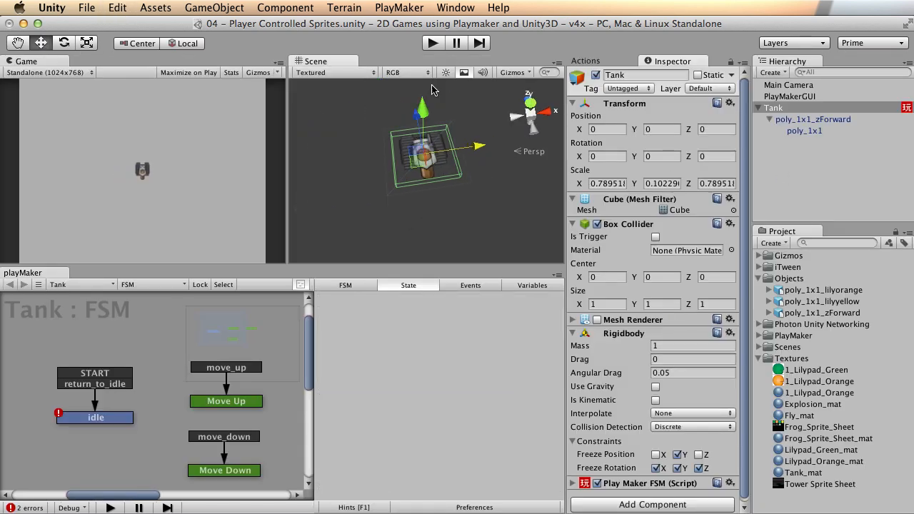
key("shift+space")
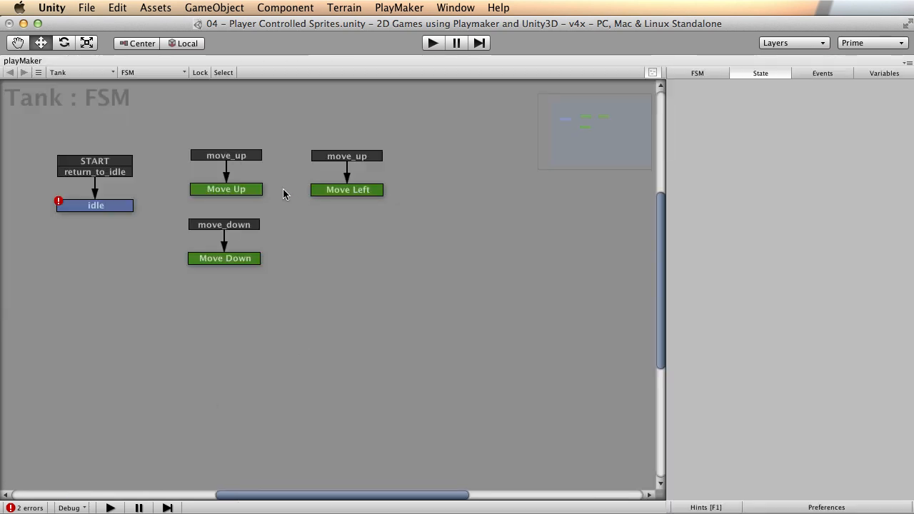
Set the Move Left state's Translate X to -1 and change its global transition event to move_left
left_click(325, 191)
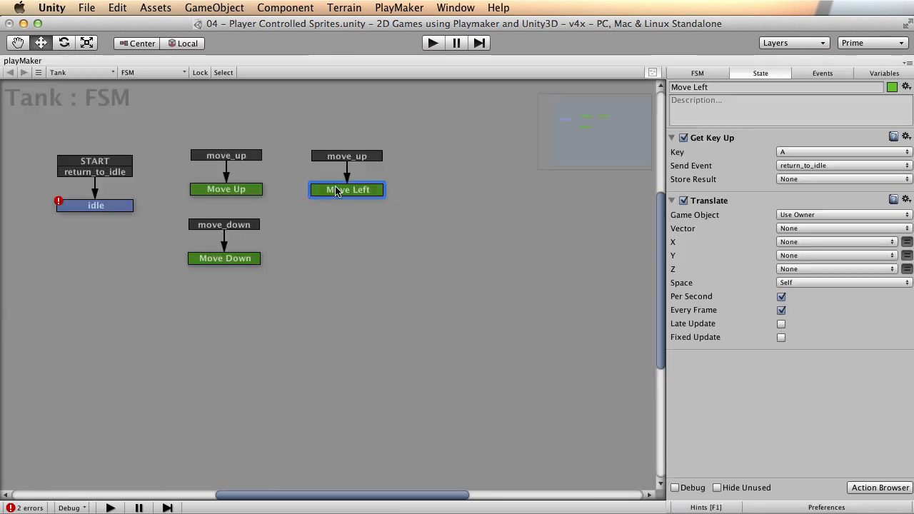
left_click(907, 243)
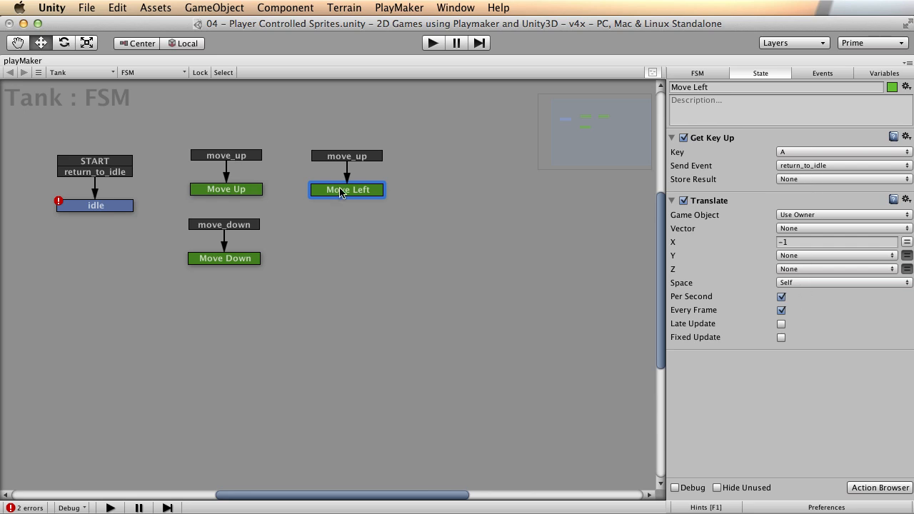
left_click(372, 162)
right_click(366, 161)
mouse_move(400, 186)
left_click(549, 200)
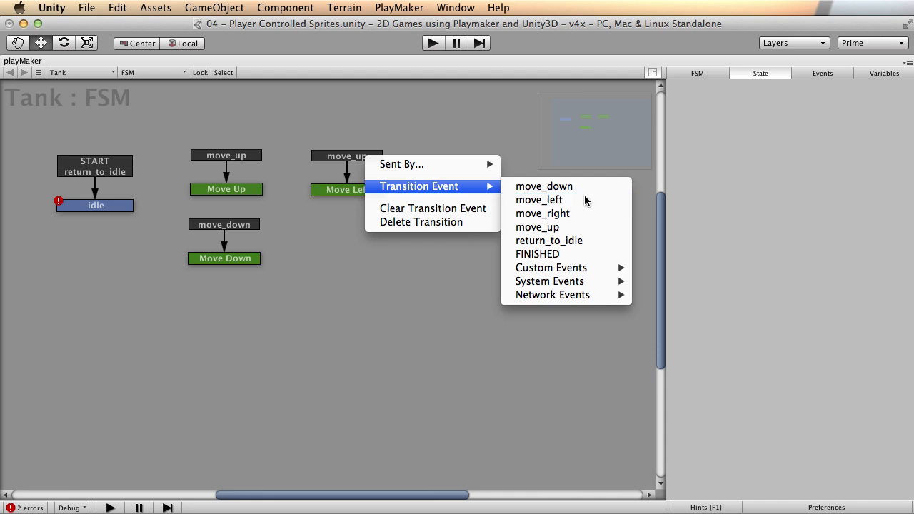
Duplicate the Move Left state, place the copy directly below the original, and rename it Move Right
left_click(361, 191)
key("super+d")
left_click_drag(374, 276, 353, 230)
left_click(717, 87)
left_click(697, 86)
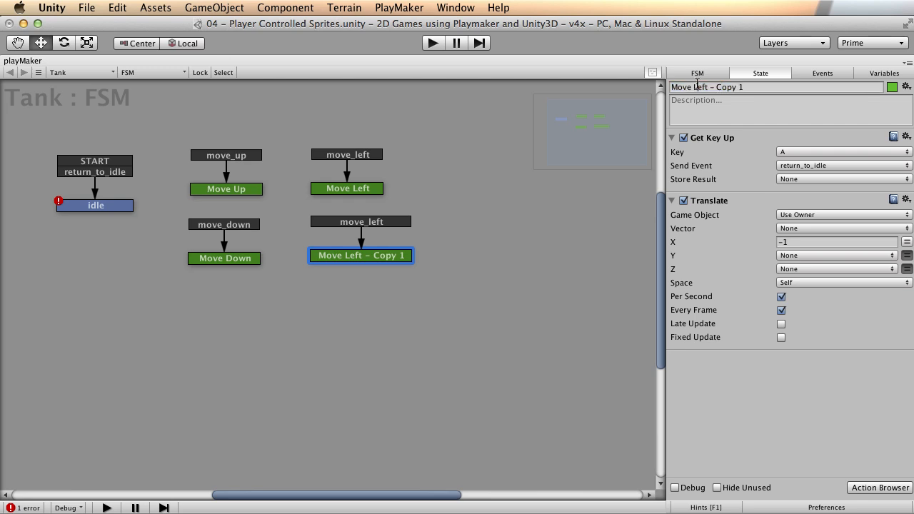
left_click_drag(694, 87, 856, 96)
type("Right")
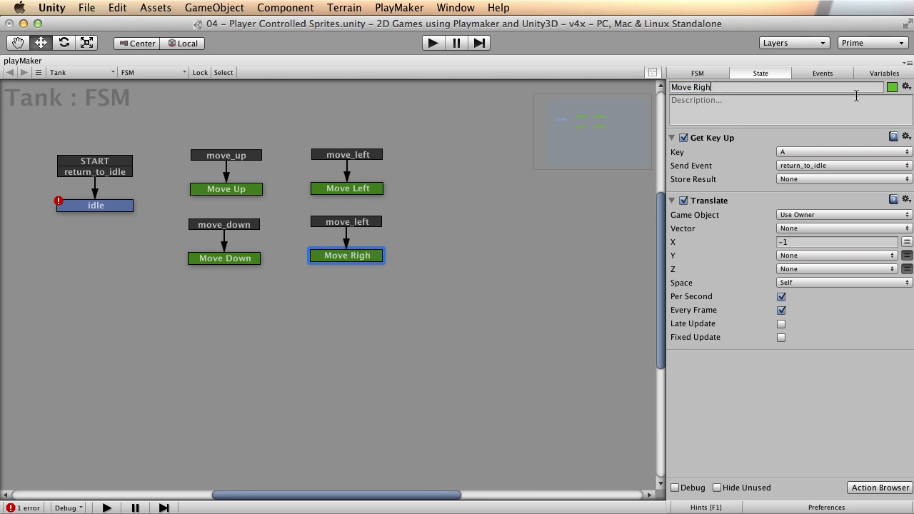
In the Move Right state, set Get Key Up's key to D and Translate's X to 1
left_click(831, 157)
scroll(814, 207, "down", 5)
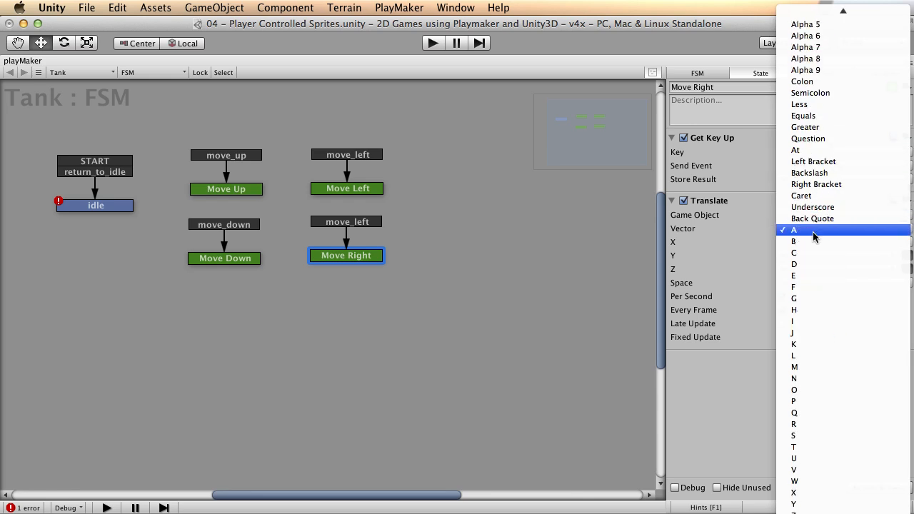
left_click(816, 264)
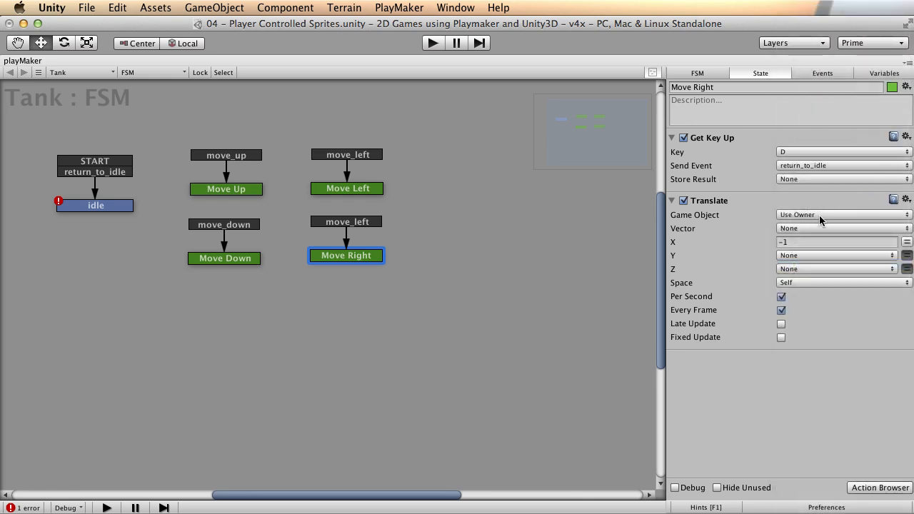
left_click(809, 243)
Change the Move Right state's global transition event to move_right and align the state beneath Move Left
left_click(104, 207)
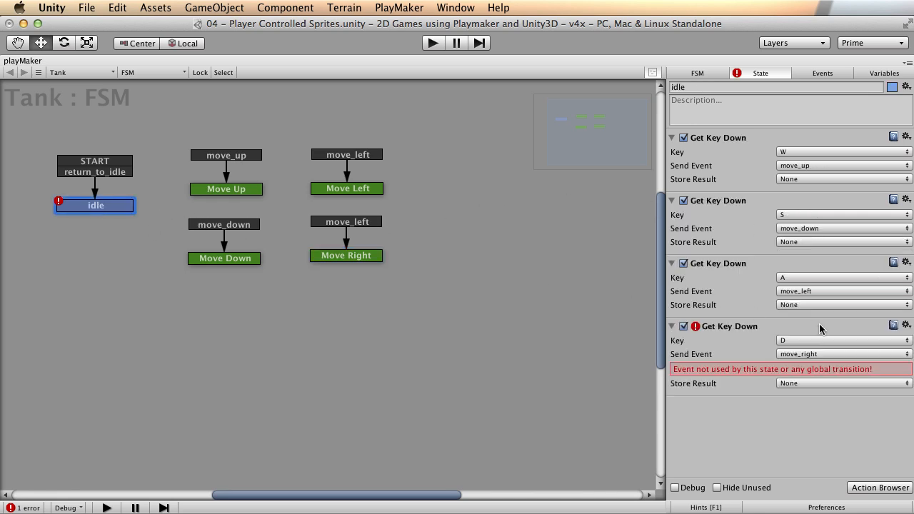
right_click(348, 222)
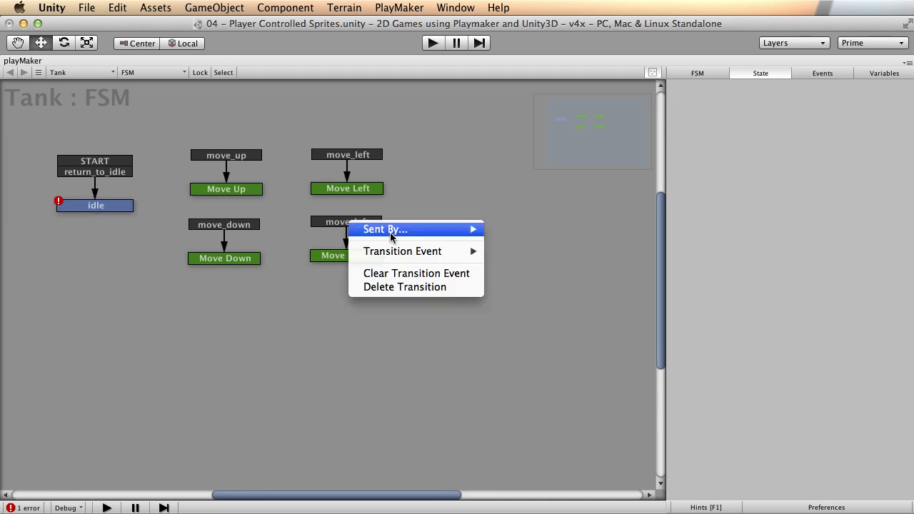
mouse_move(442, 251)
left_click(511, 278)
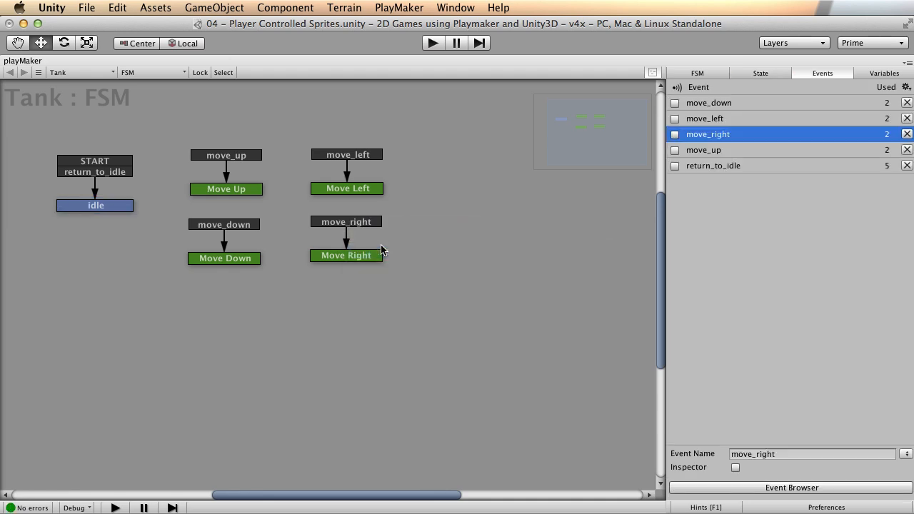
left_click_drag(352, 259, 354, 261)
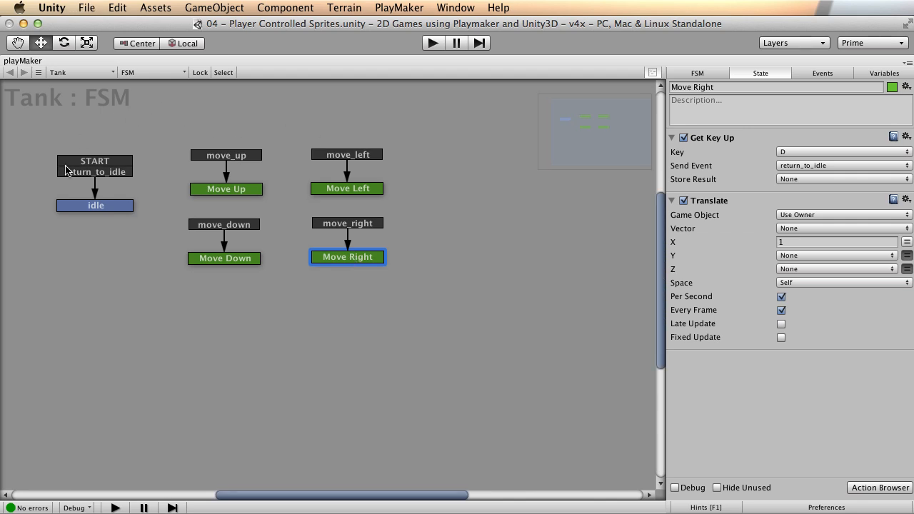
Restore the full editor layout, set the scene view to look straight down on the tank, and select the Tank object
key("shift+space")
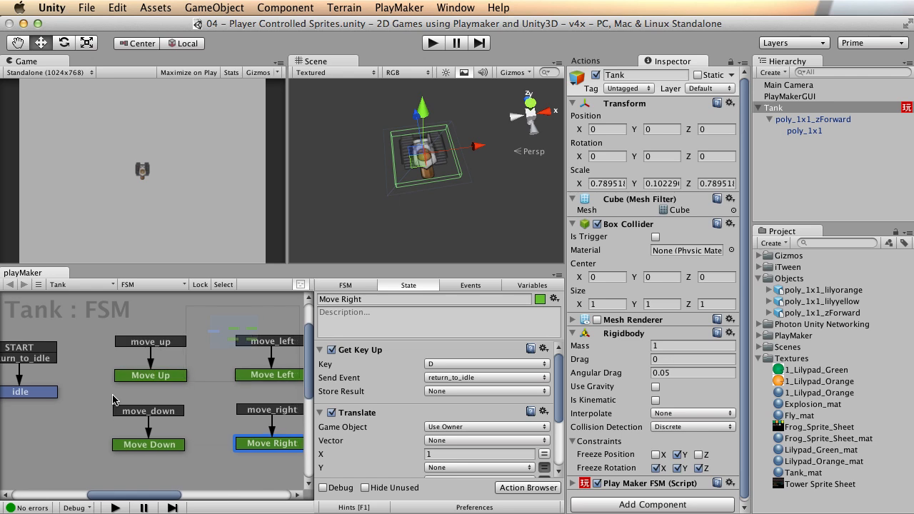
right_click_drag(477, 181, 125, 163, "alt")
left_click_drag(393, 136, 388, 238, "alt")
right_click_drag(455, 192, 244, 198, "alt")
mouse_move(371, 136)
left_mouse_down("alt")
mouse_move(375, 164)
mouse_move(377, 147)
left_mouse_up("alt")
right_click_drag(386, 154, 472, 169, "alt")
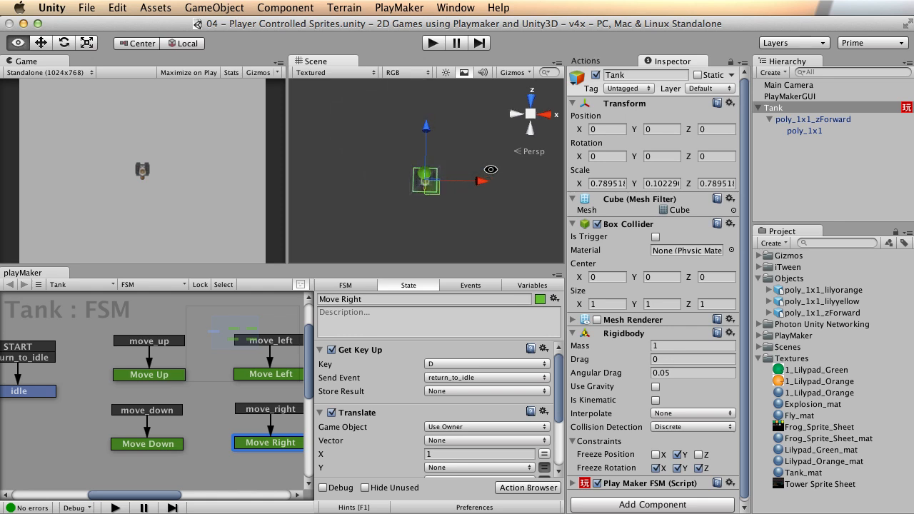
left_click(408, 87)
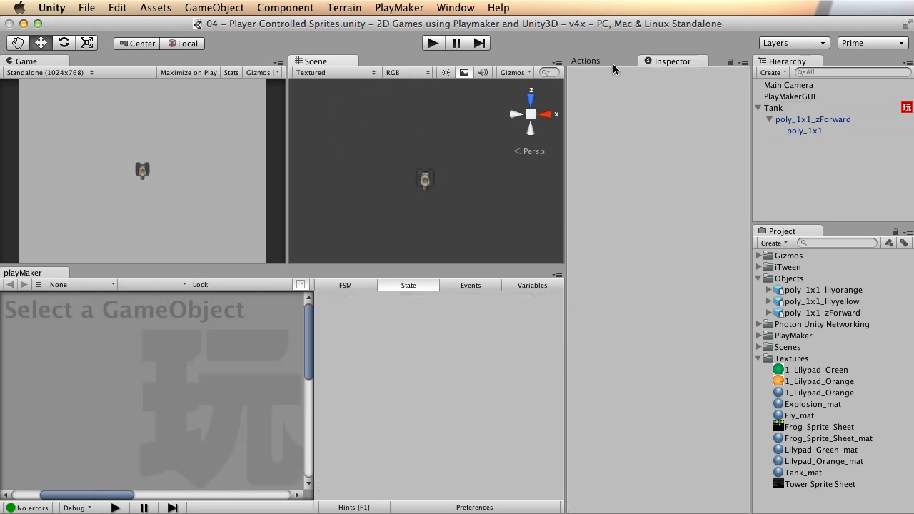
left_click(812, 119)
left_click(773, 108)
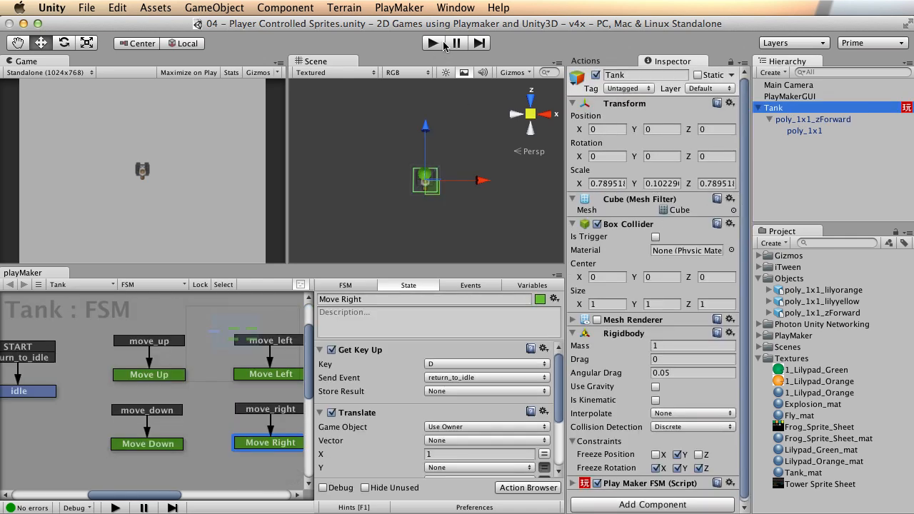
Run the game, test moving the tank in all four directions with W, S, A and D, and stop play mode
left_click(433, 43)
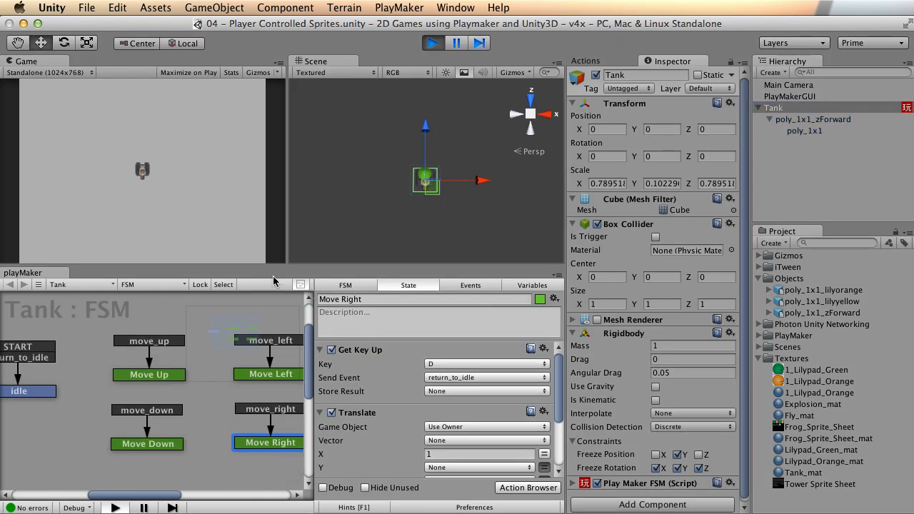
key("w")
key("s")
key("w")
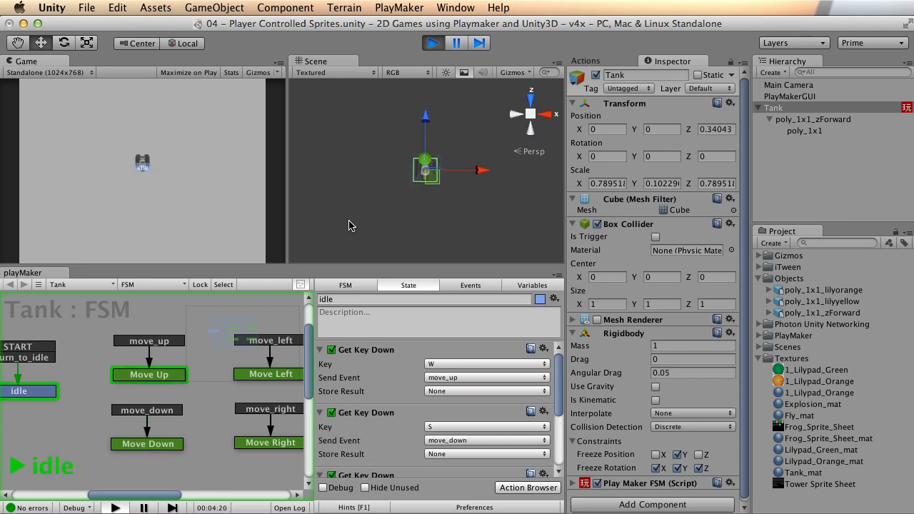
key("a")
key("d")
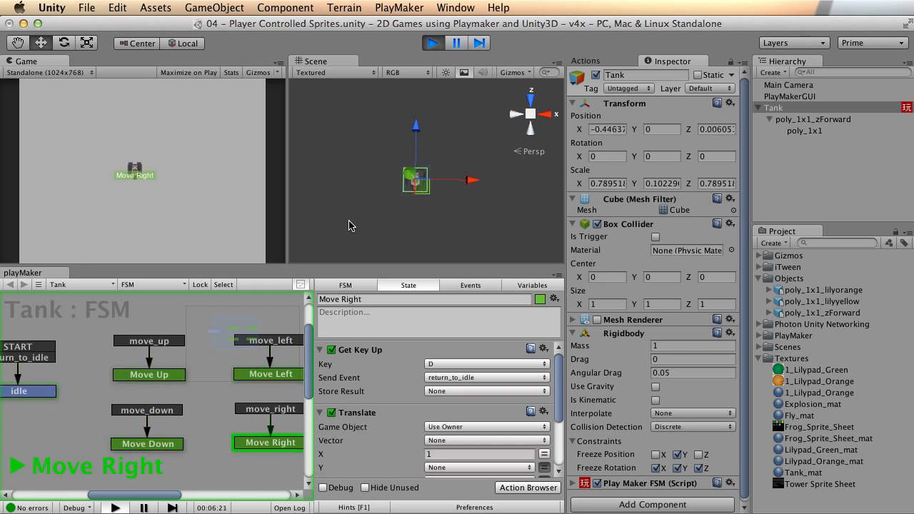
key("w")
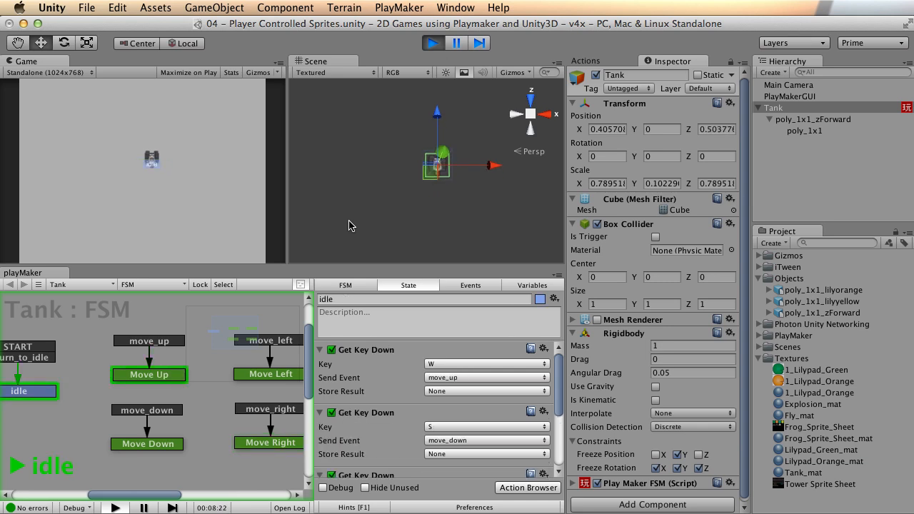
key("d")
key("s")
key("a")
key("w")
key("d")
key("s")
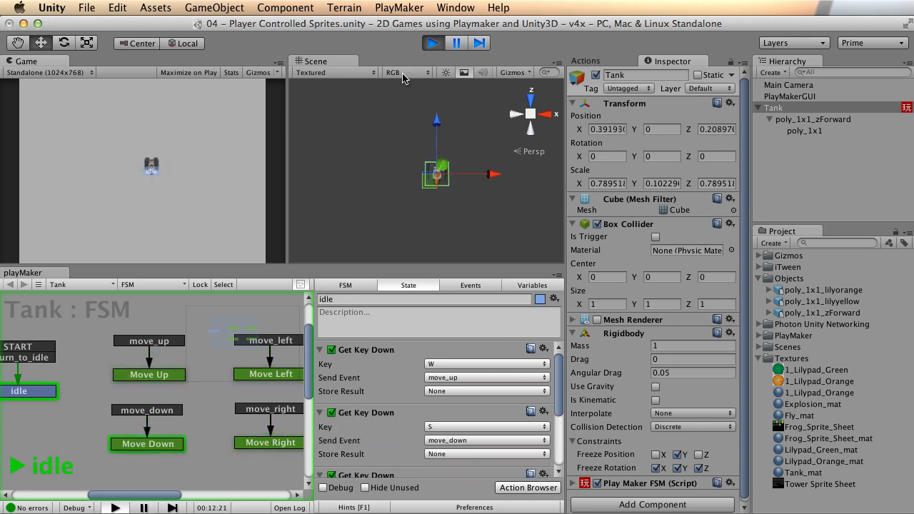
key("super+p")
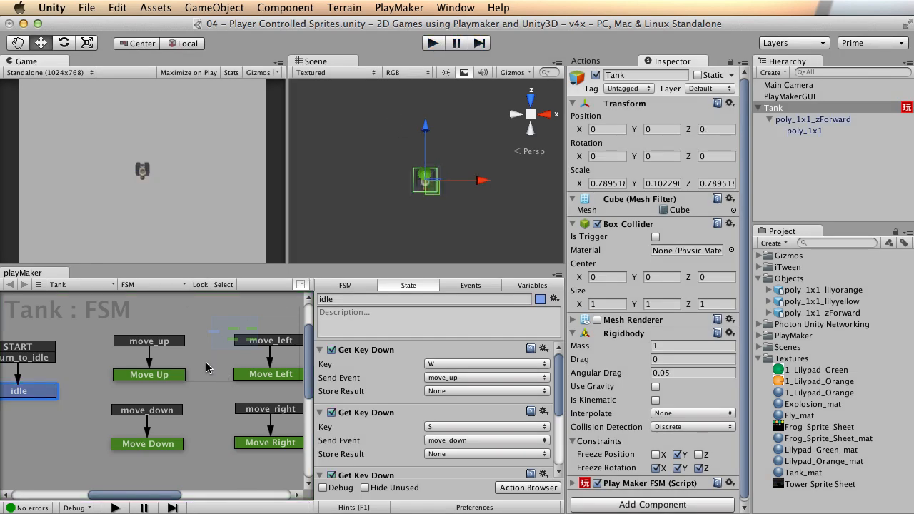
Maximize the PlayMaker graph and collapse the Get Key Up and Translate actions in the Move Up state
key("shift+space")
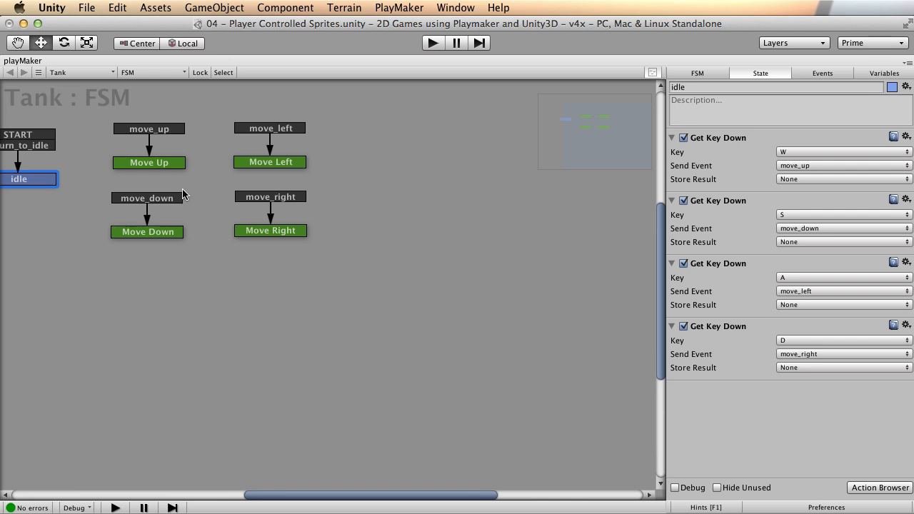
left_click(241, 200)
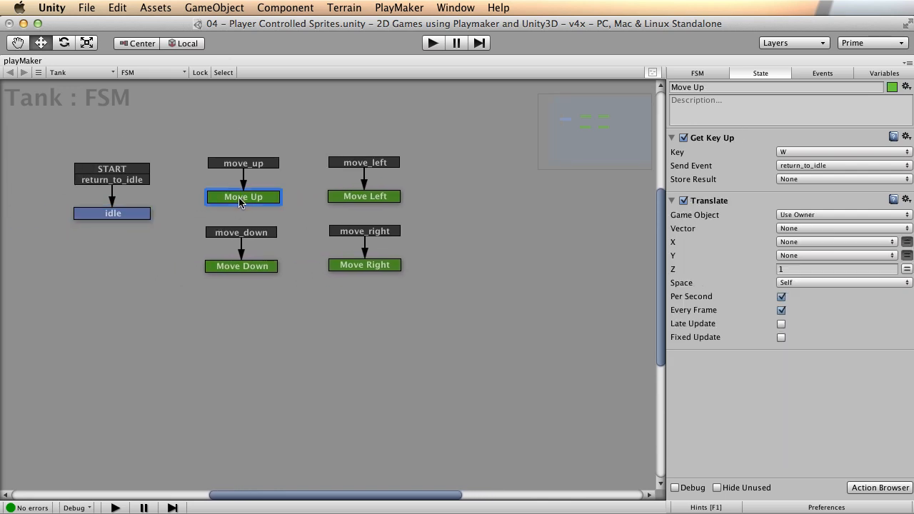
left_click(671, 138)
left_click(672, 154)
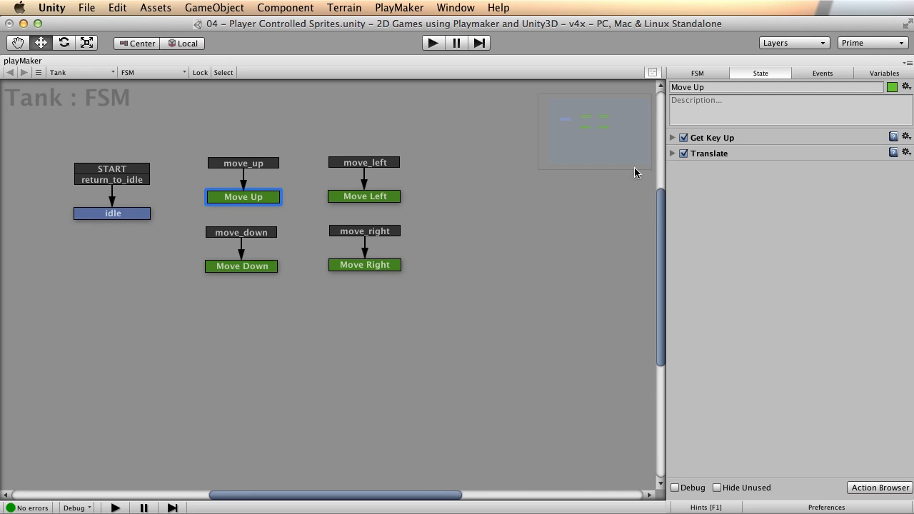
left_click(112, 217)
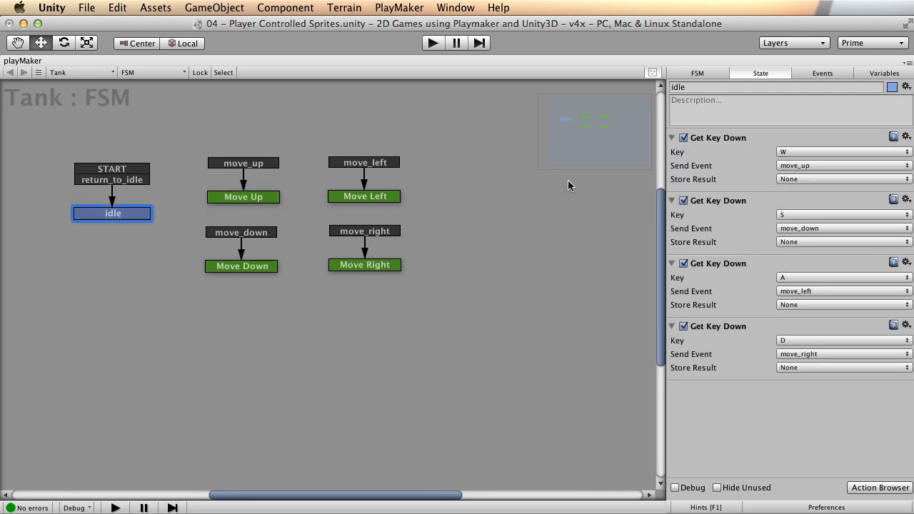
left_click(245, 198)
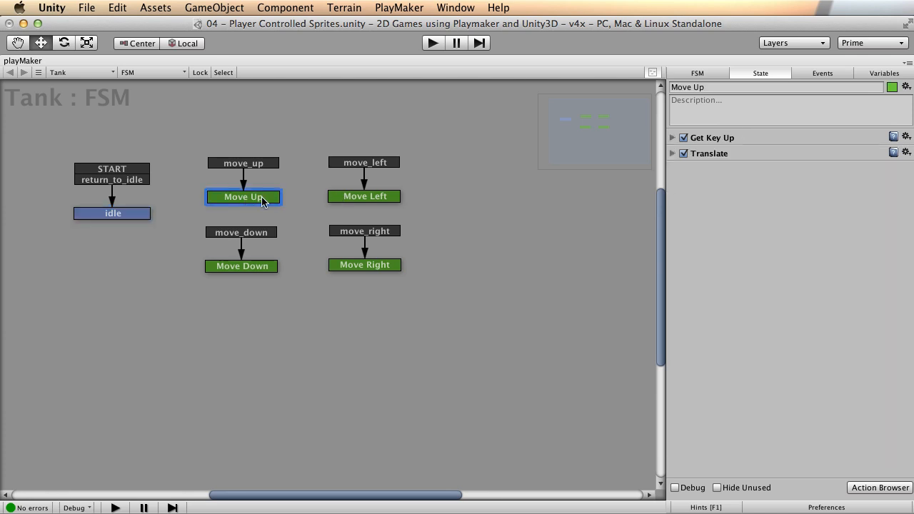
left_click(124, 216)
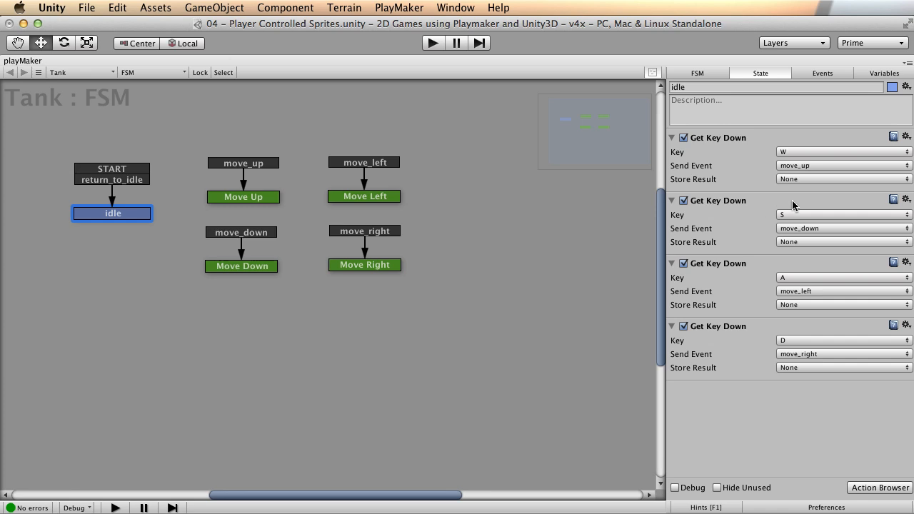
left_click(734, 267)
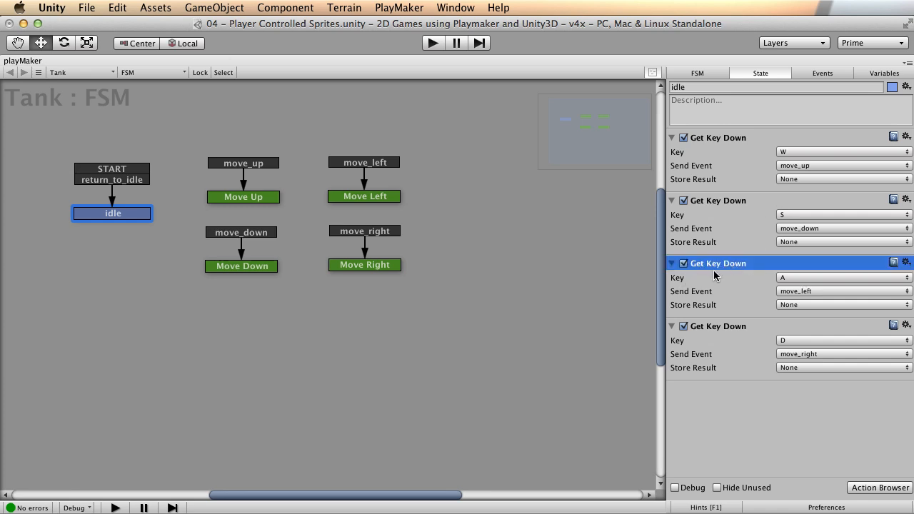
right_click(716, 268)
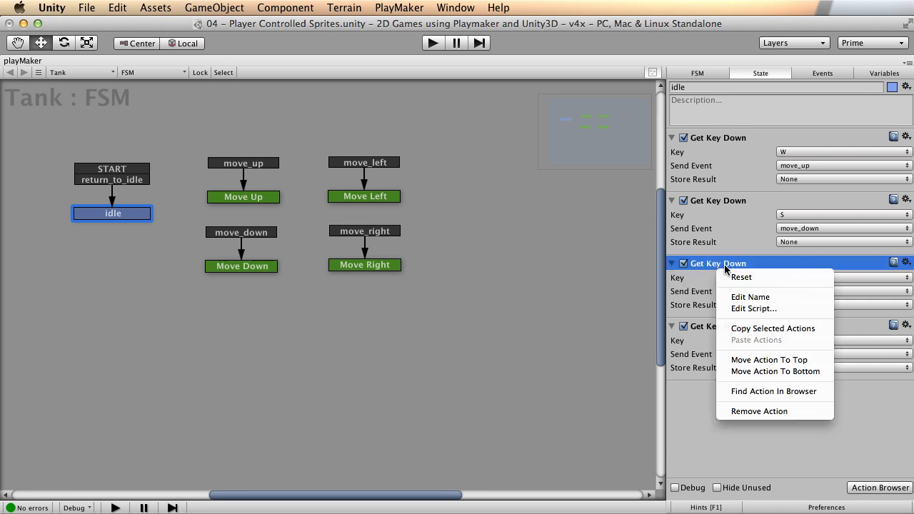
left_click(776, 330)
left_click(392, 201)
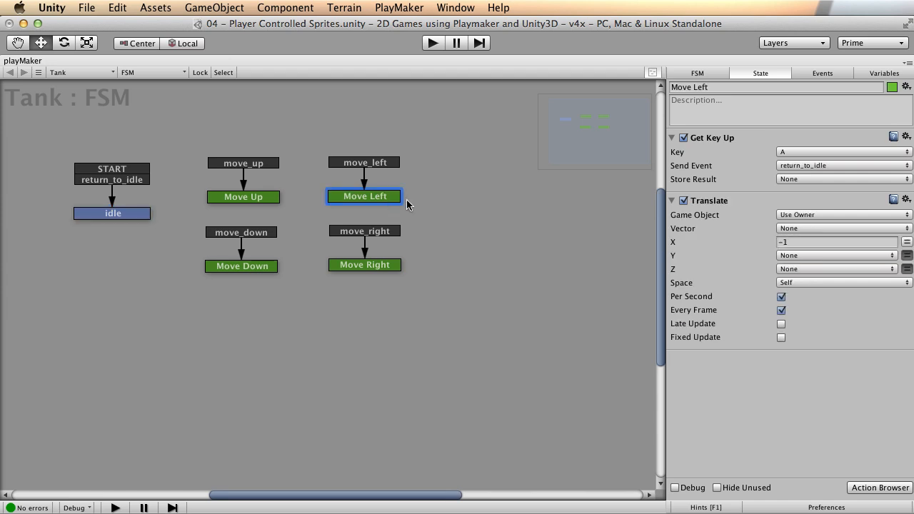
right_click(785, 404)
left_click(813, 494)
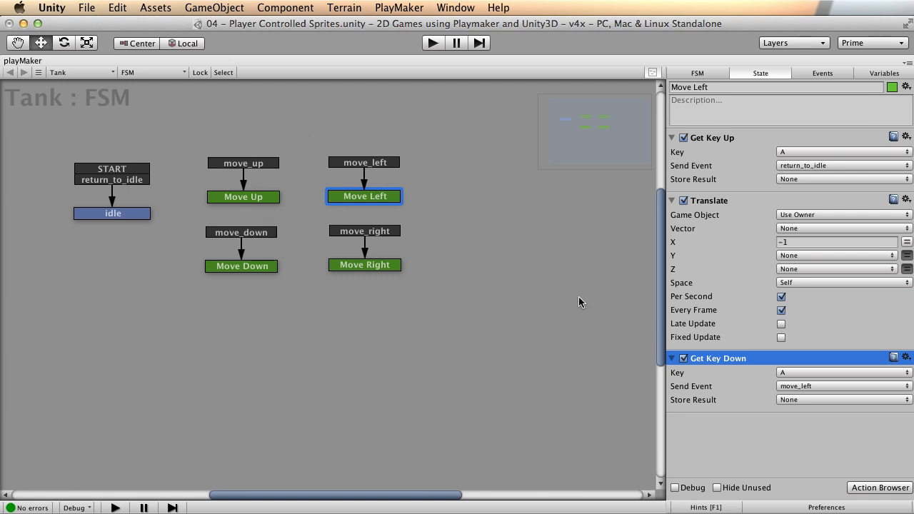
right_click(706, 365)
left_click(750, 513)
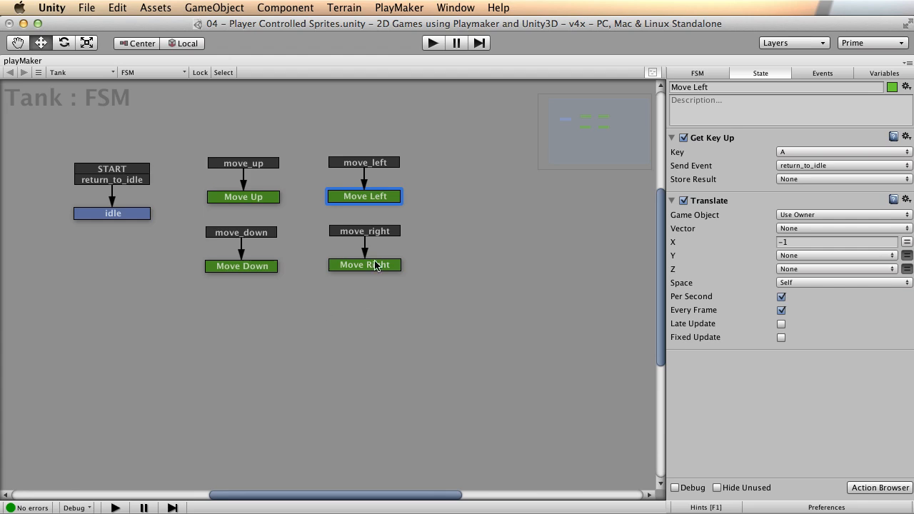
Select the idle state and collapse its four Get Key Down actions
left_click(99, 215)
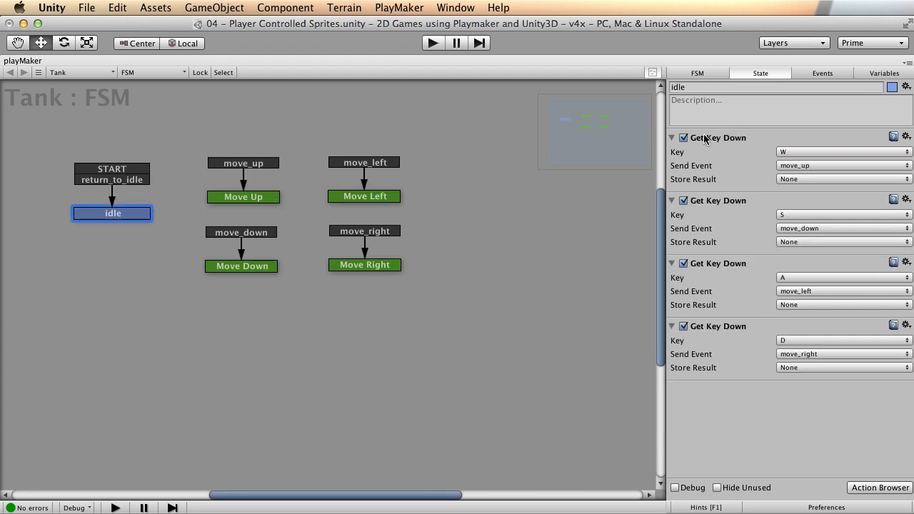
left_click(673, 137)
left_click(672, 152)
left_click(672, 169)
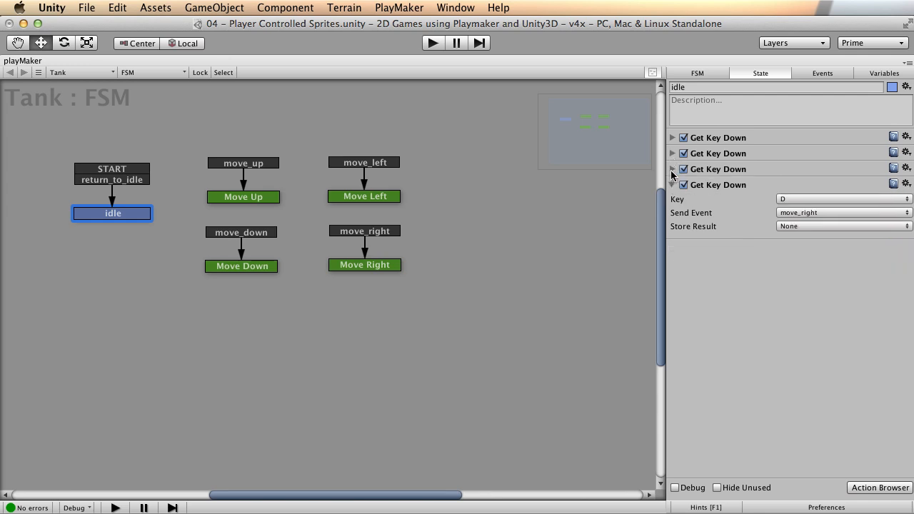
left_click(671, 185)
Select all four Get Key Down actions in the idle state and copy them
left_click(739, 141)
left_click(733, 190, "shift")
left_click(730, 176)
left_click(729, 140)
left_click(728, 153, "shift")
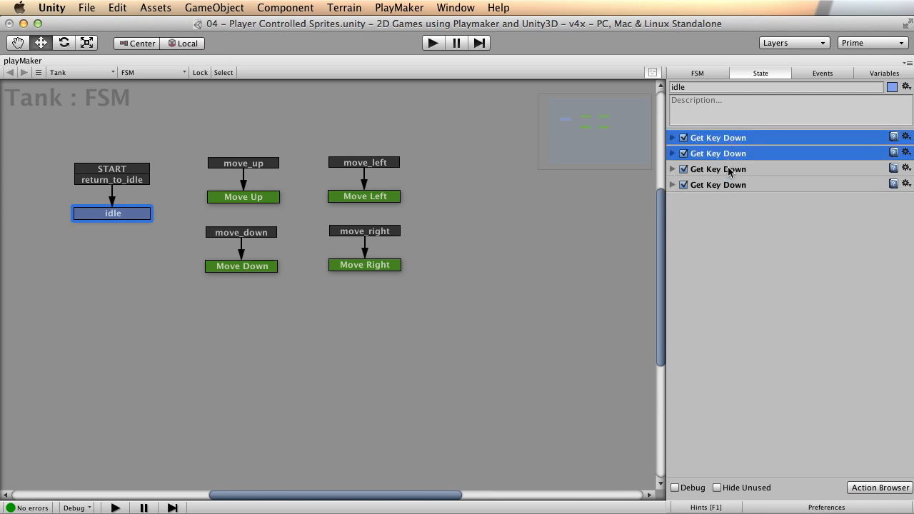
left_click(729, 169, "shift")
left_click(723, 186, "shift")
right_click(726, 143)
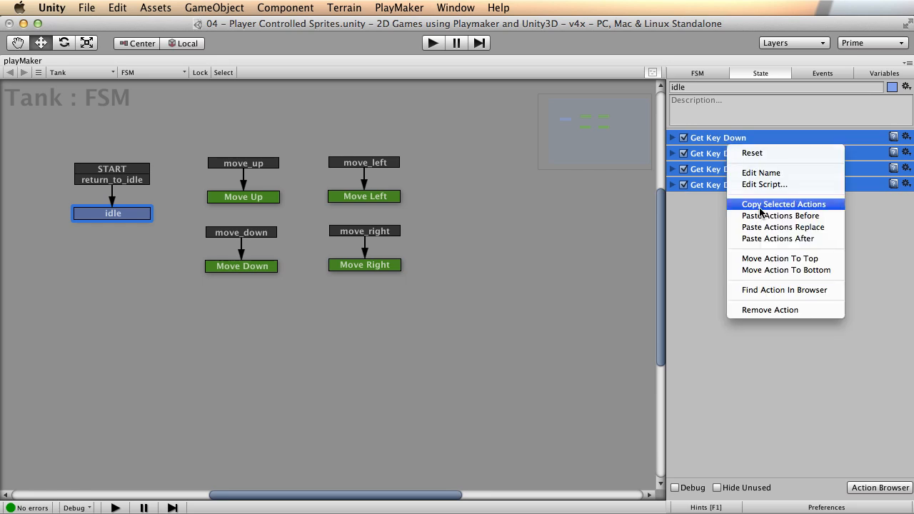
left_click(758, 206)
Paste the copied Get Key Down actions into the Move Up state and move Translate to the end of its action list
left_click(244, 197)
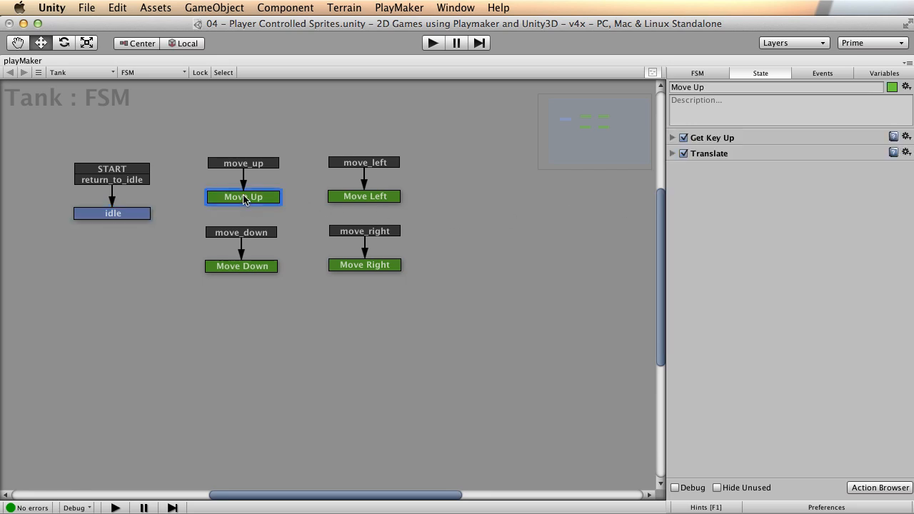
right_click(718, 198)
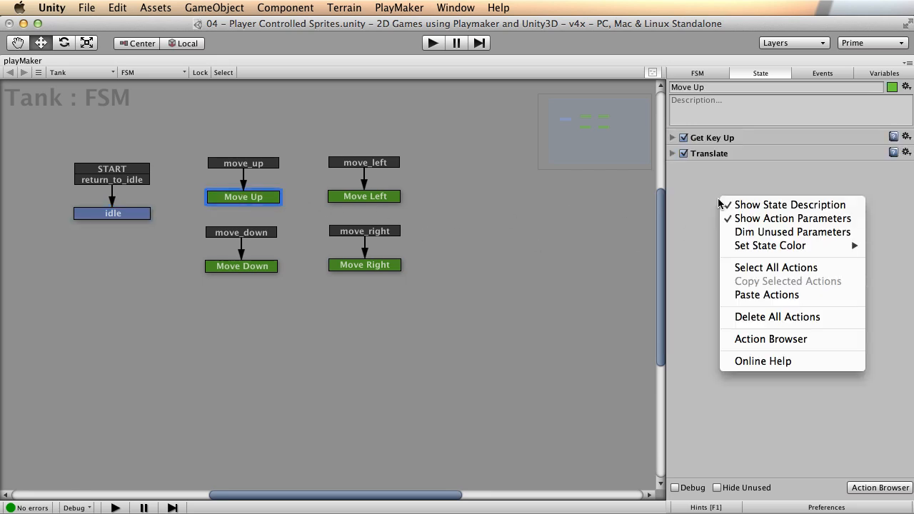
left_click(769, 295)
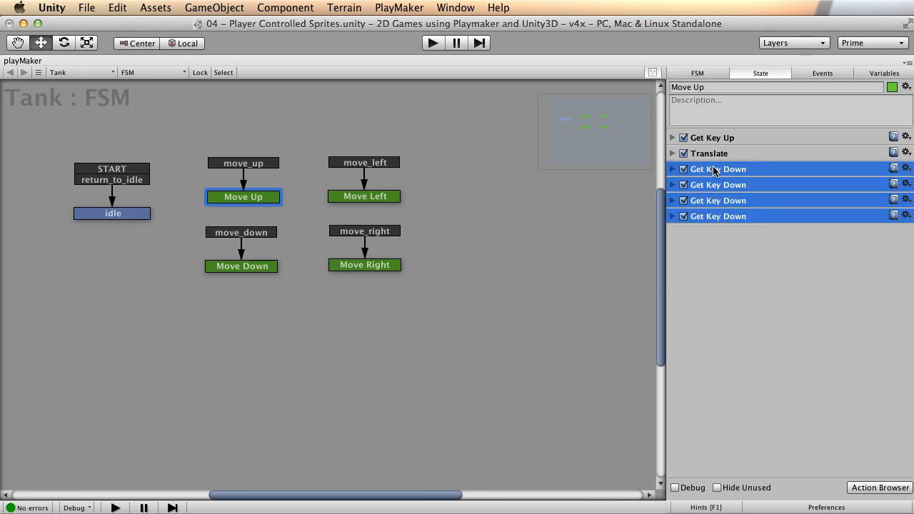
left_click_drag(718, 153, 716, 235)
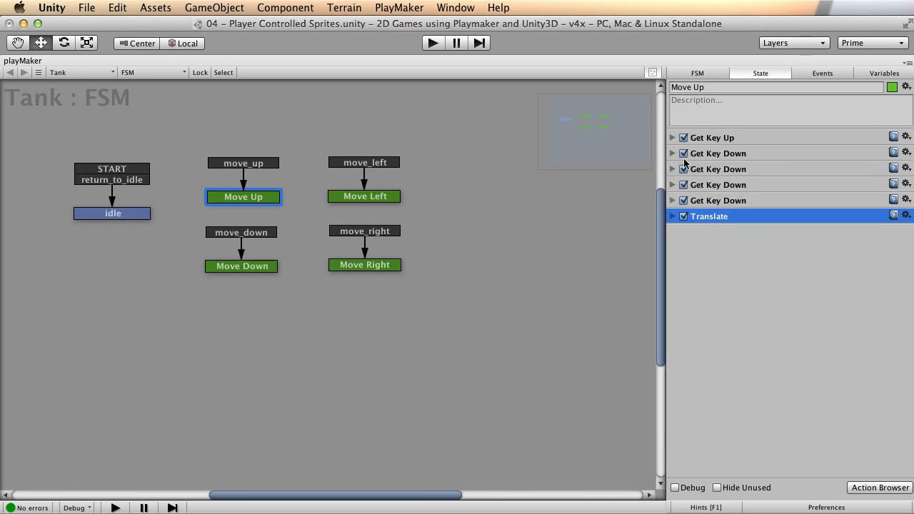
Remove the Get Key Down action for the W key from the Move Up state
left_click(672, 156)
left_click(716, 161)
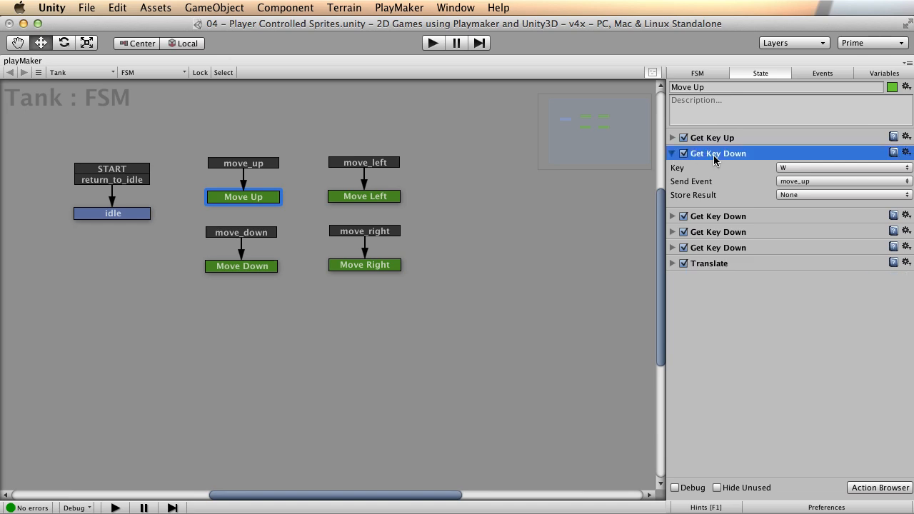
right_click(716, 161)
left_click(758, 327)
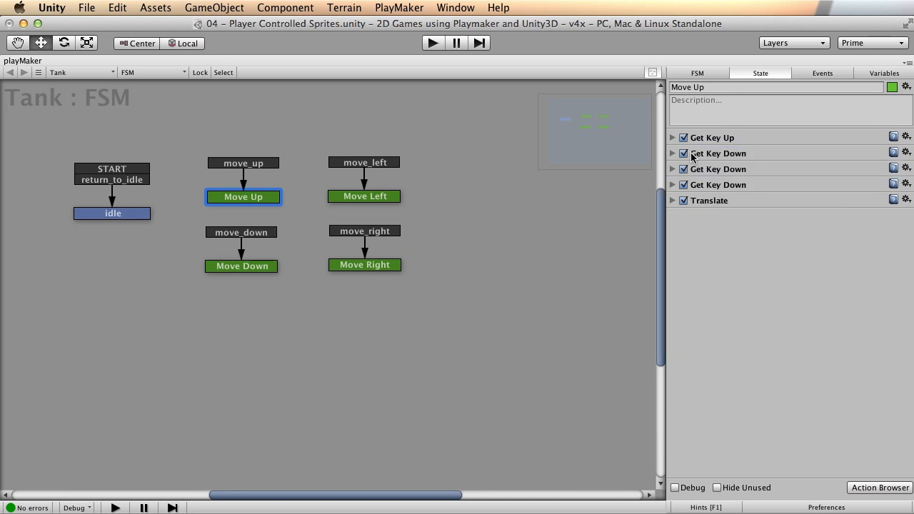
Check the key and event settings of Get Key Up and the remaining Get Key Down actions in Move Up
left_click(672, 137)
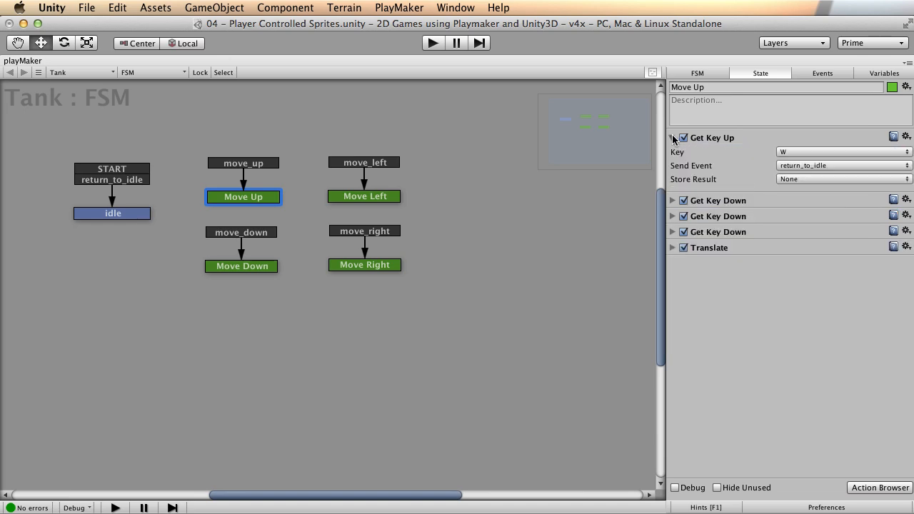
left_click(672, 137)
left_click(672, 154)
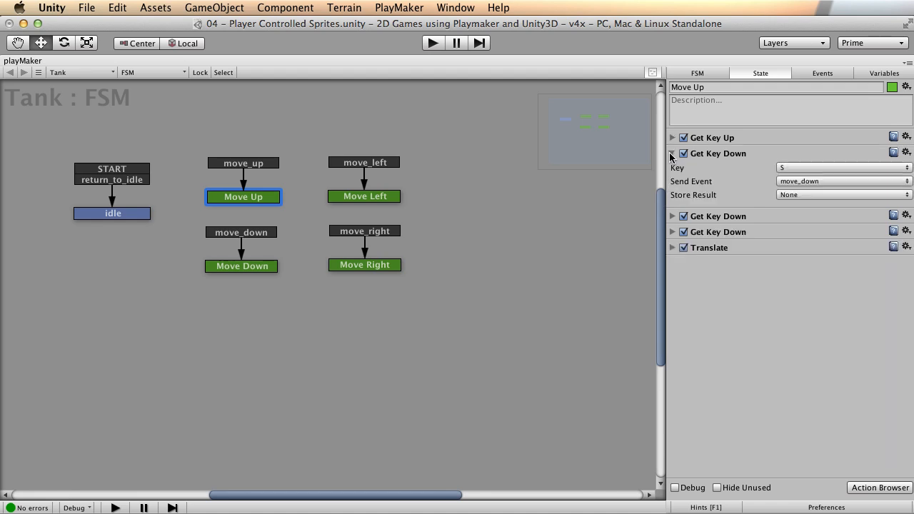
left_click(671, 232)
left_click(671, 216)
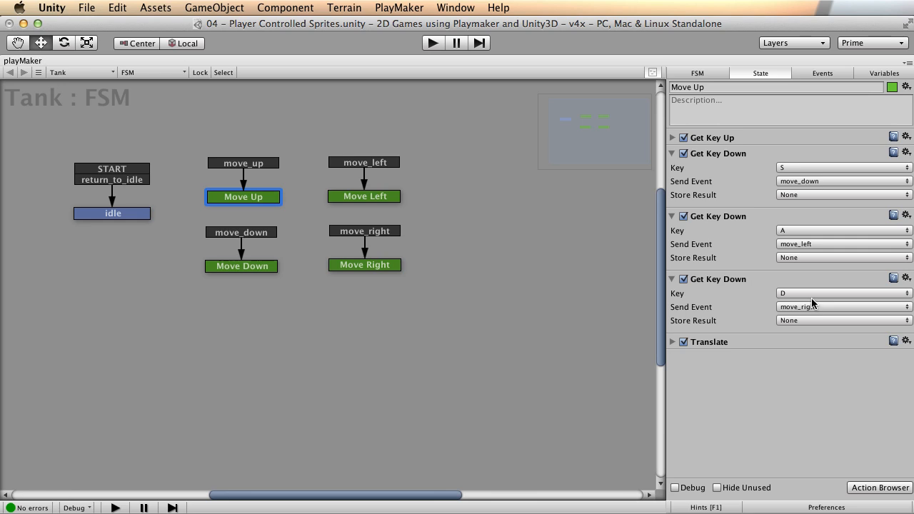
Restore the full editor layout, run the game, test switching the tank from W to A movement, and stop play mode
left_click(423, 46)
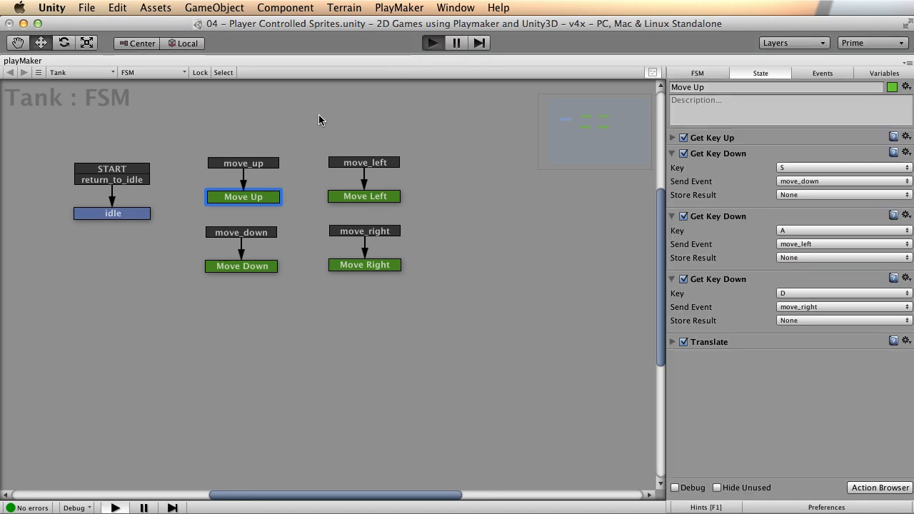
left_click(431, 43)
key("space")
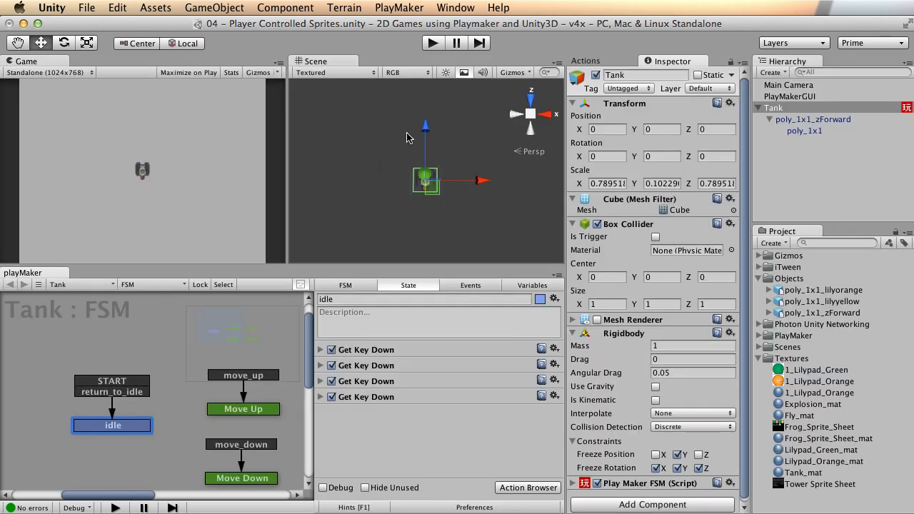
key("super+p")
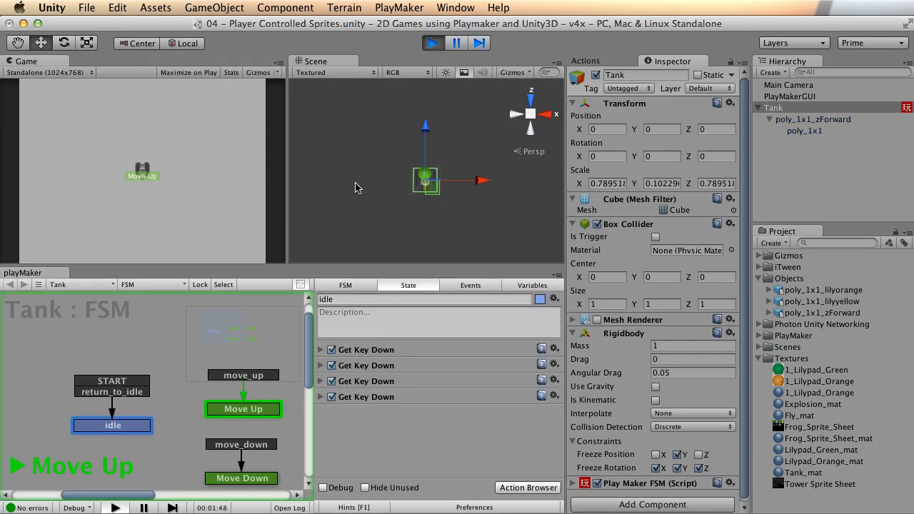
key("w")
key("a")
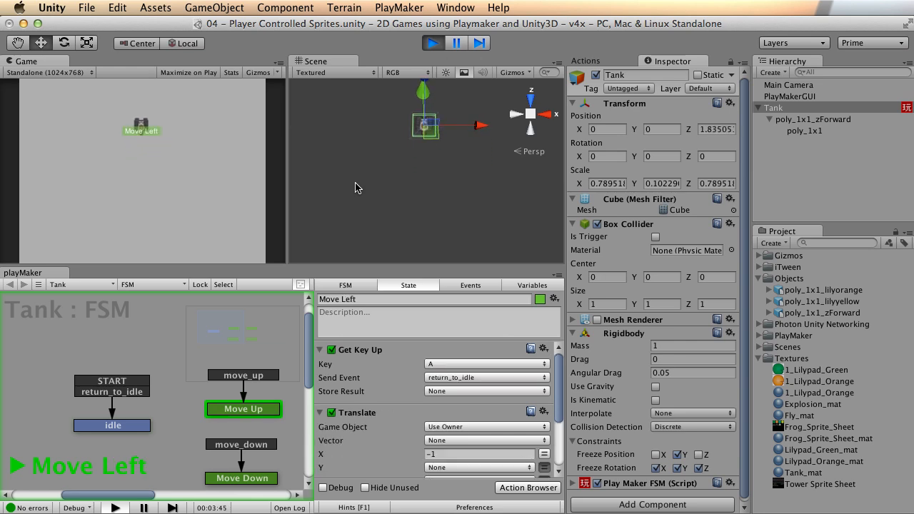
left_click(433, 43)
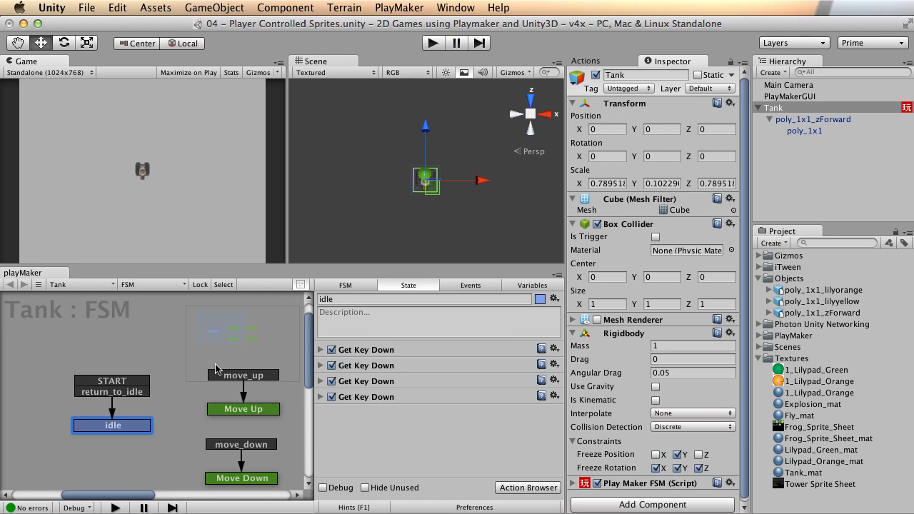
Maximize the PlayMaker graph and collapse the Get Key Up and Translate actions in the Move Down state
key("shift+space")
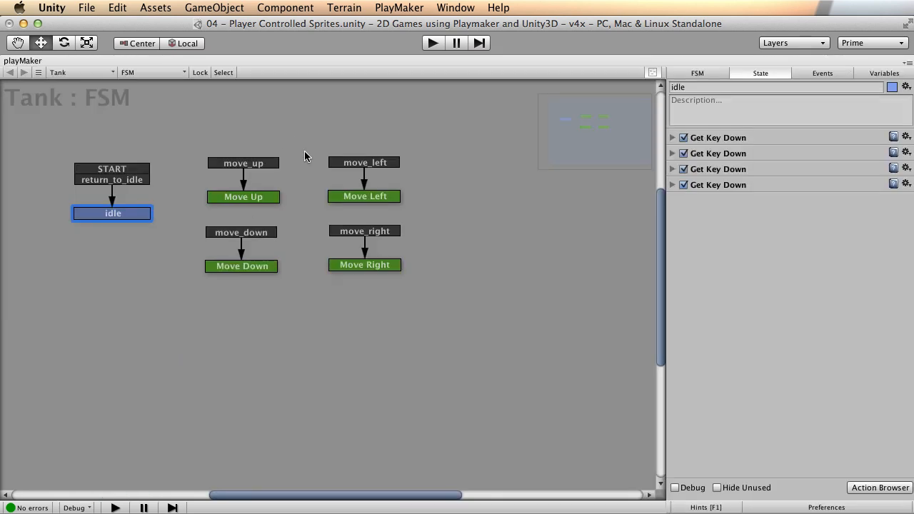
left_click(356, 199)
left_click(242, 267)
left_click(676, 140)
left_click(671, 155)
right_click(723, 262)
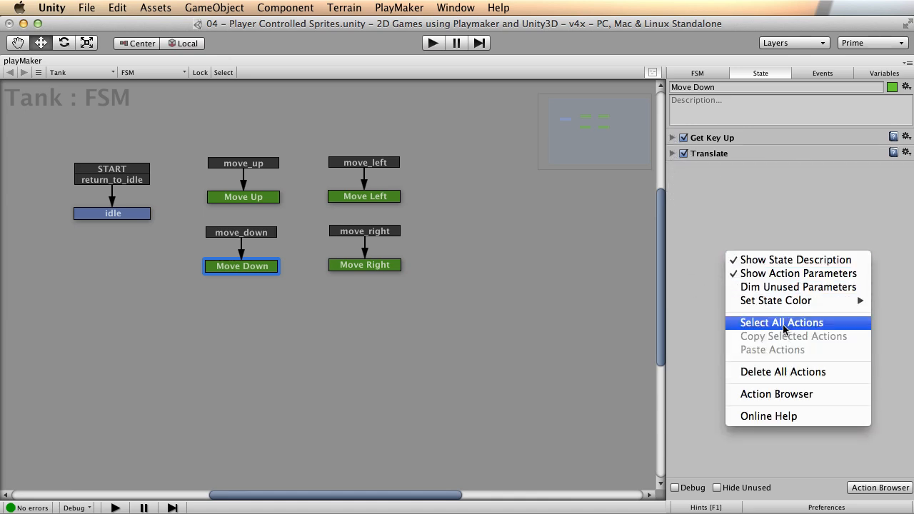
left_click(722, 251)
right_click(716, 208)
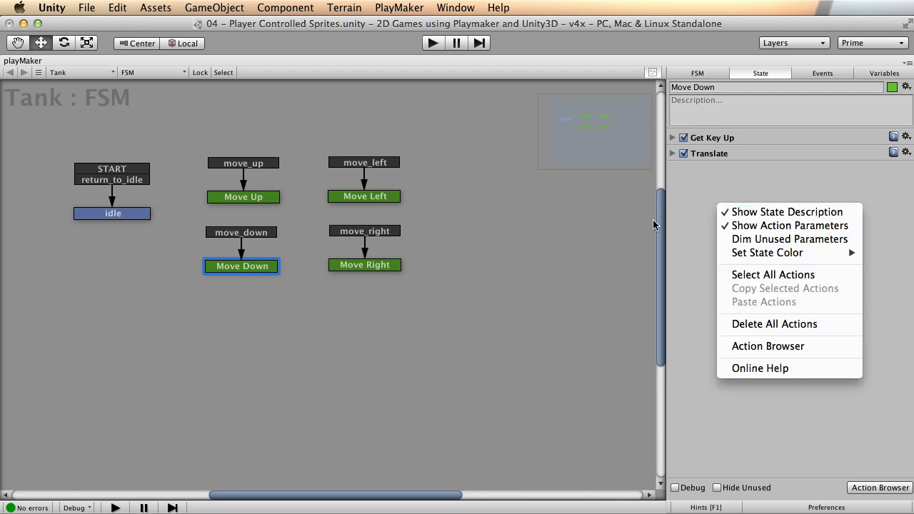
Copy the idle state's four Get Key Down actions again
left_click(130, 214)
left_click(130, 214)
left_click(720, 137)
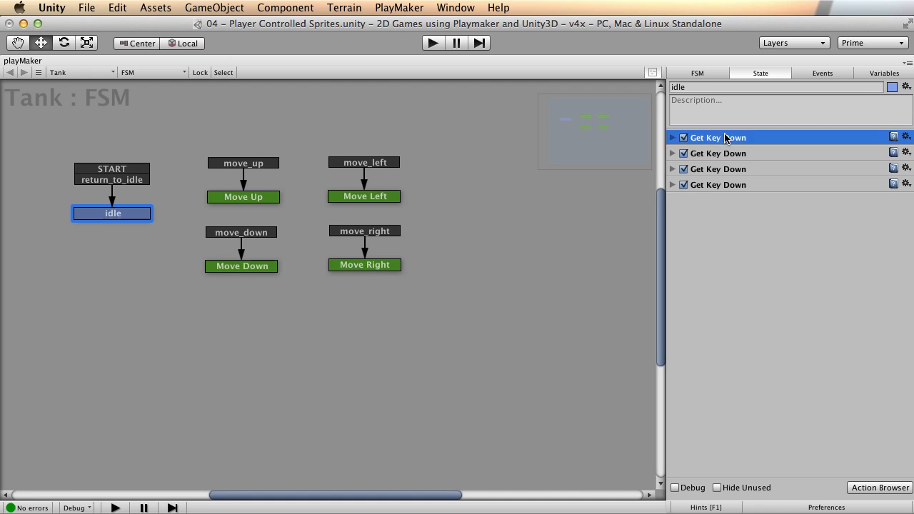
left_click(718, 157, "shift")
left_click(714, 187, "shift")
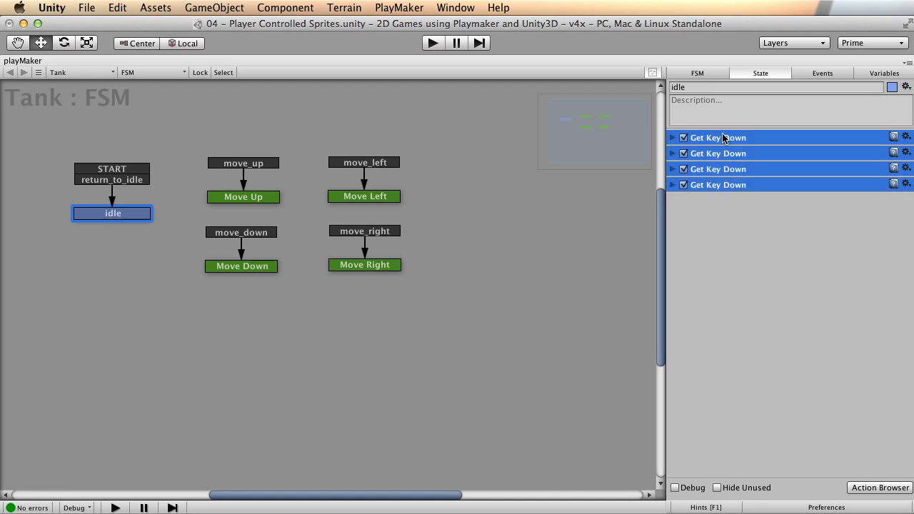
right_click(722, 140)
left_click(774, 208)
Paste the copied Get Key Down actions into the Move Down state and place Translate last in its action list
left_click(246, 265)
right_click(720, 234)
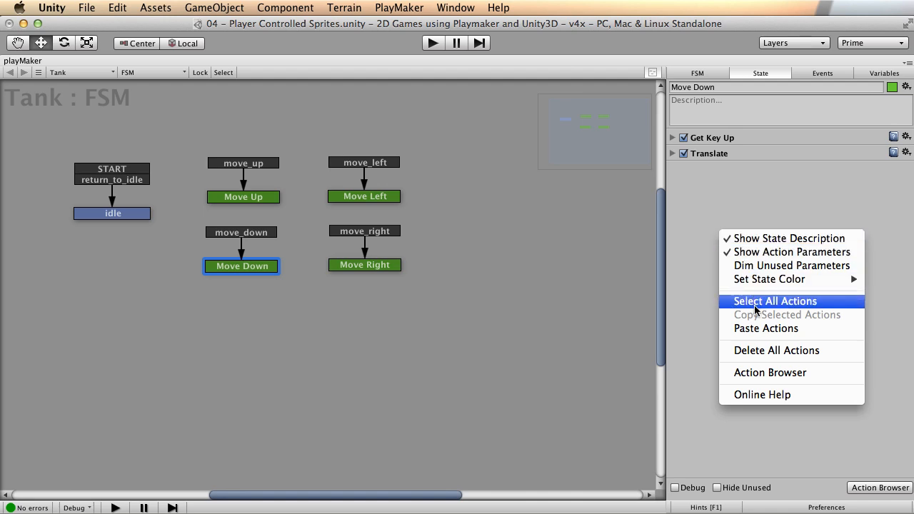
left_click(755, 328)
left_click_drag(719, 163, 714, 225)
Remove the Get Key Down action for the S key from the Move Down state
left_click(671, 169)
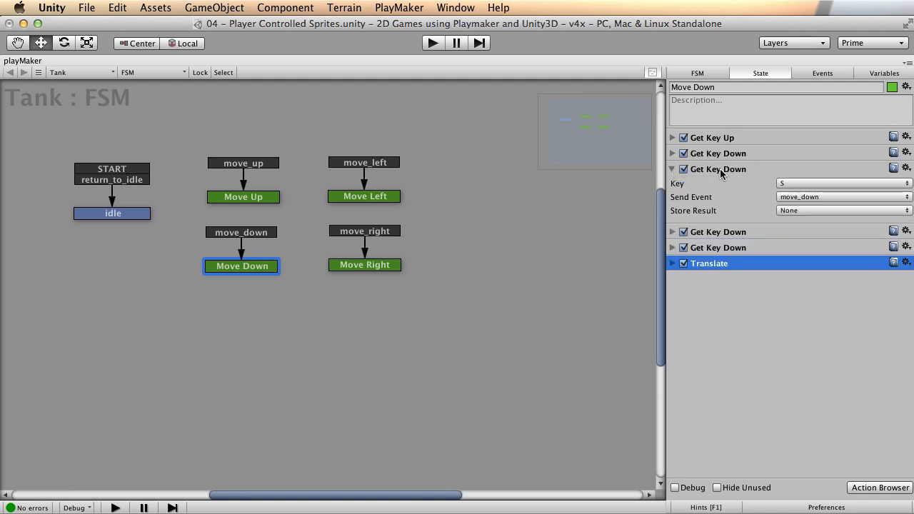
right_click(720, 173)
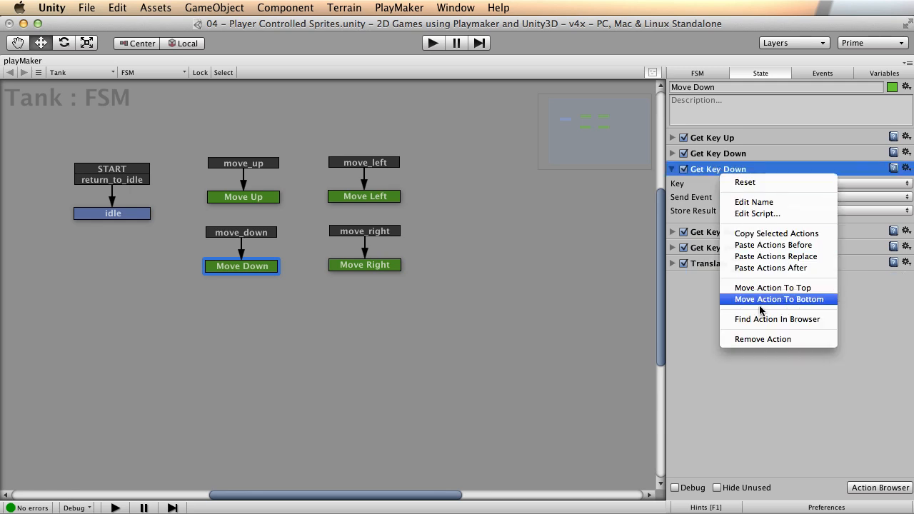
left_click(765, 340)
left_click(379, 197)
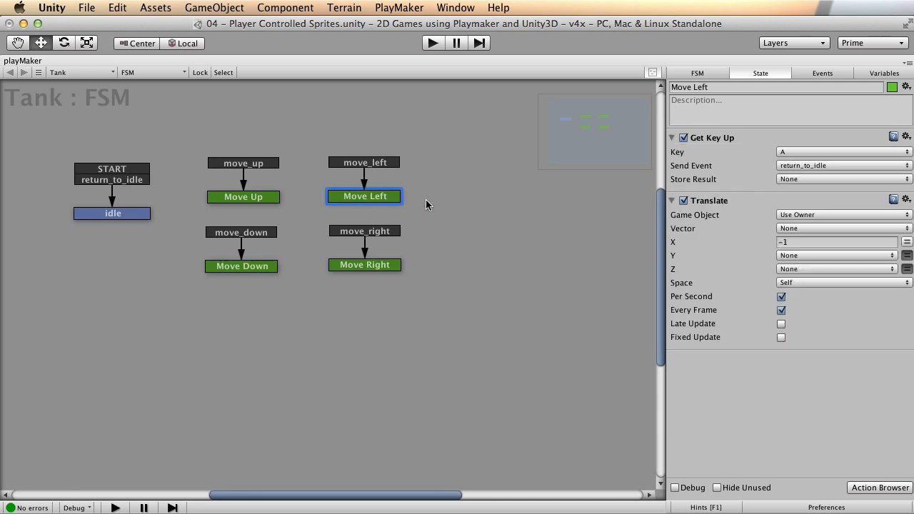
right_click(708, 404)
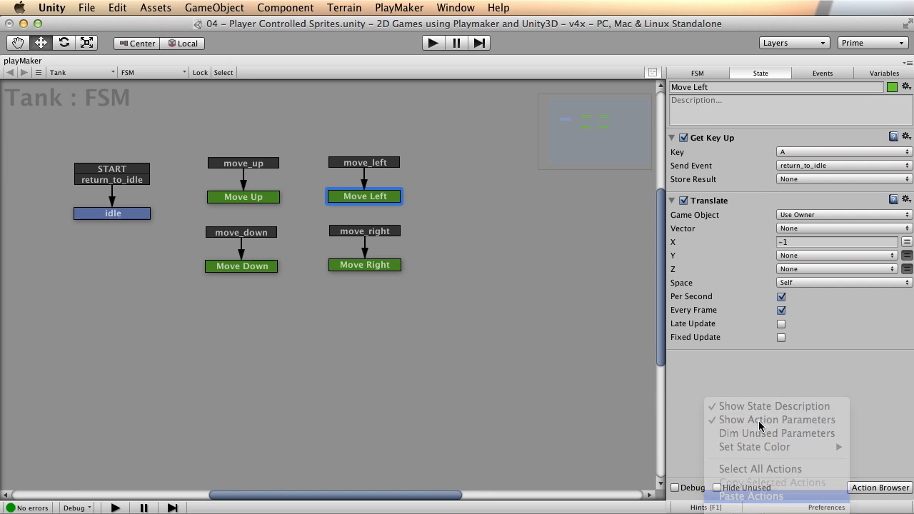
left_click(735, 495)
left_click(671, 200)
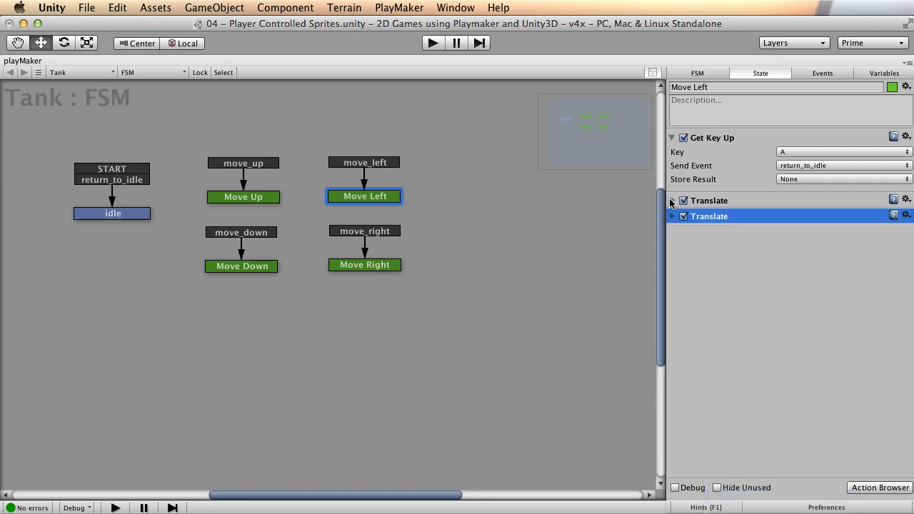
left_click(671, 137)
left_click(715, 181)
right_click(712, 173)
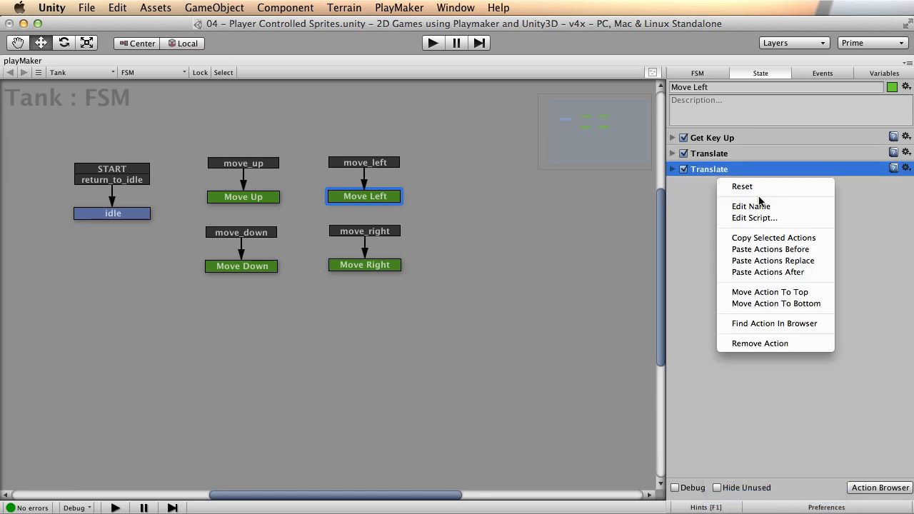
left_click(757, 344)
Copy all four Get Key Down actions from the idle state
left_click(114, 212)
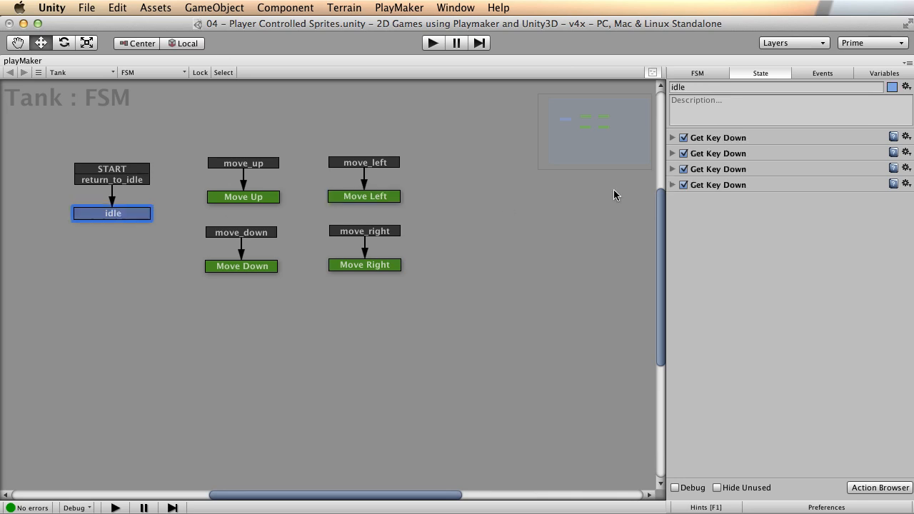
left_click(722, 138)
left_click(727, 154, "shift")
left_click(726, 169, "shift")
left_click(726, 185, "shift")
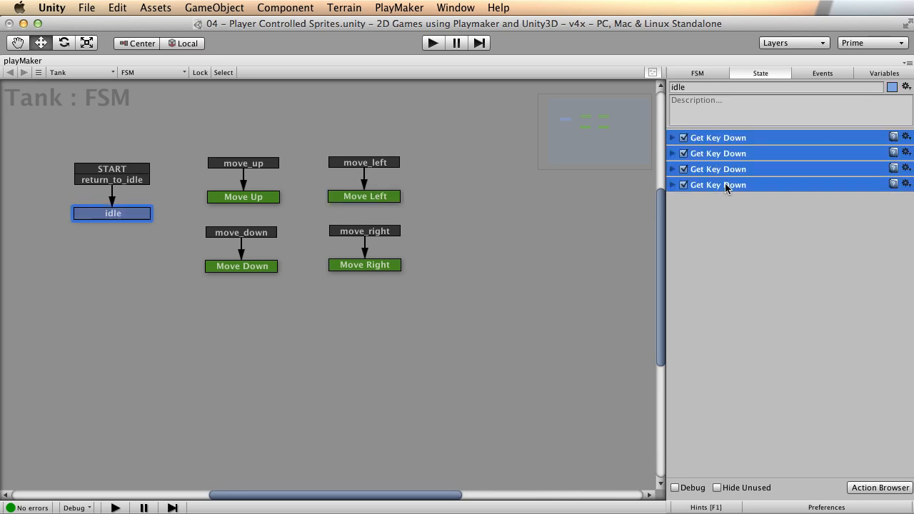
right_click(723, 144)
left_click(759, 204)
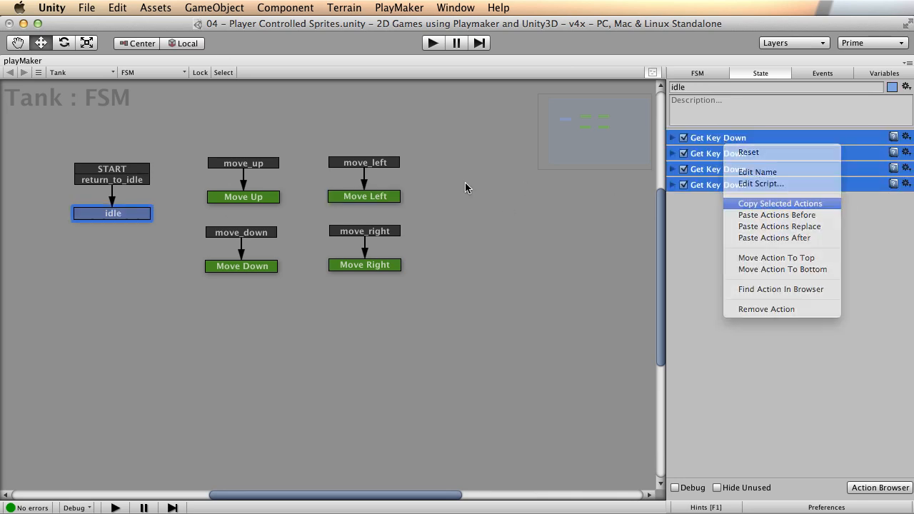
Paste the copied Get Key Down actions into the Move Left state
left_click(345, 202)
right_click(735, 231)
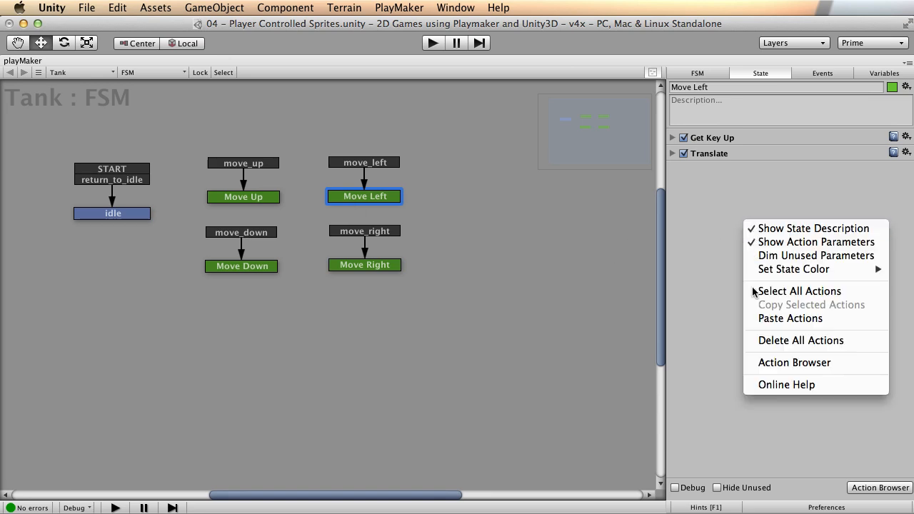
left_click(790, 318)
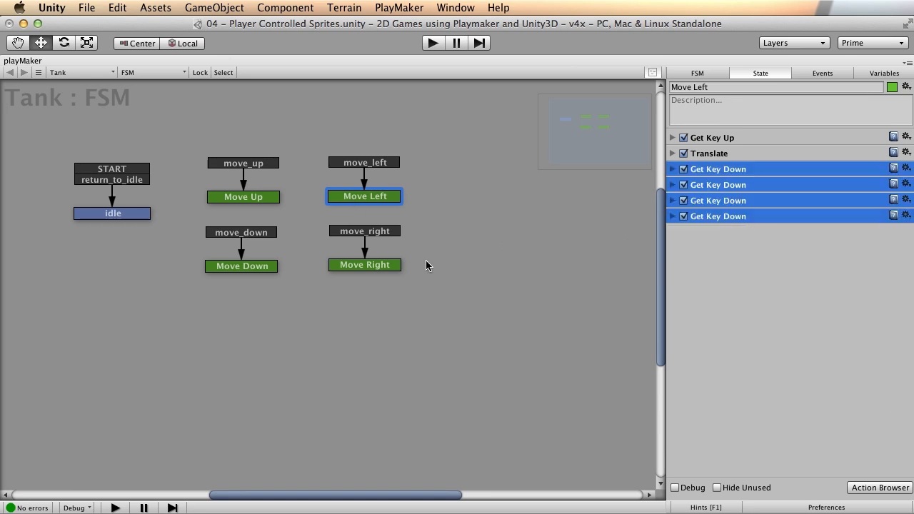
Paste the copied Get Key Down actions into the Move Right state, with all actions collapsed and Translate placed last
left_click(370, 269)
right_click(752, 378)
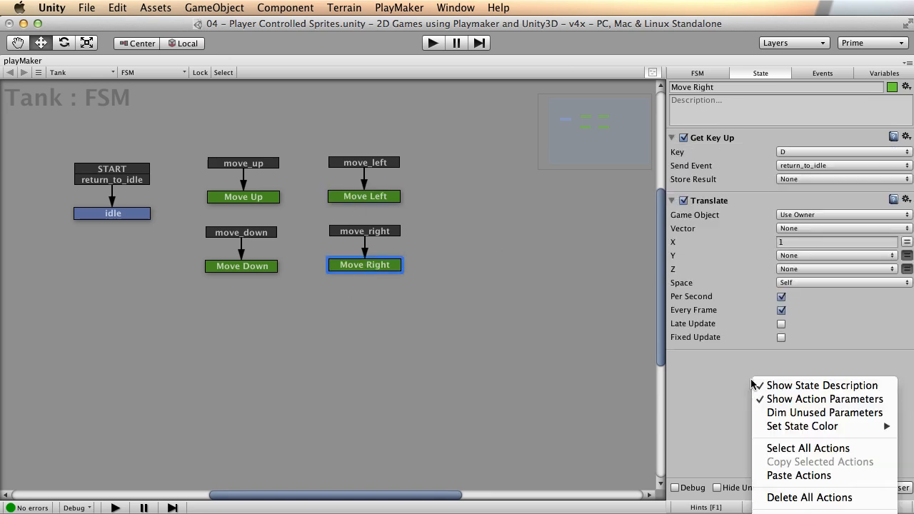
left_click(817, 476)
left_click(671, 201)
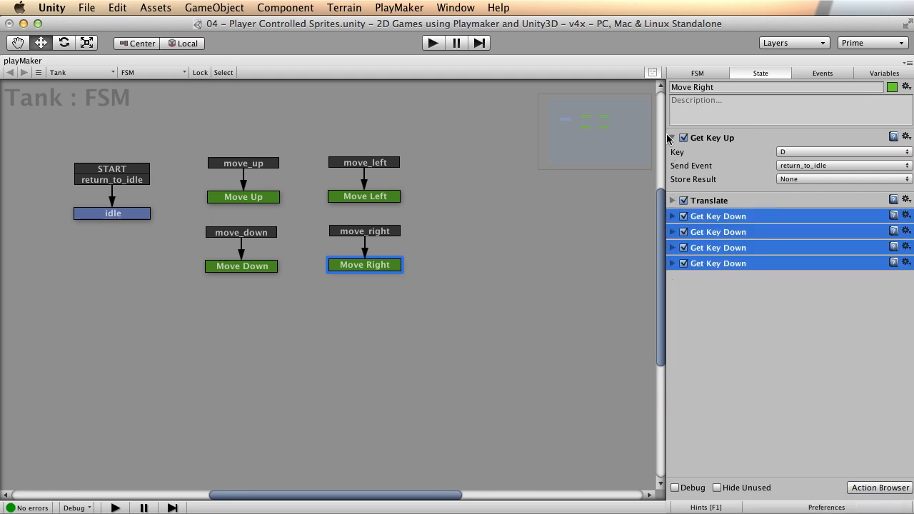
left_click(674, 139)
left_click(671, 138)
left_click_drag(713, 153, 739, 234)
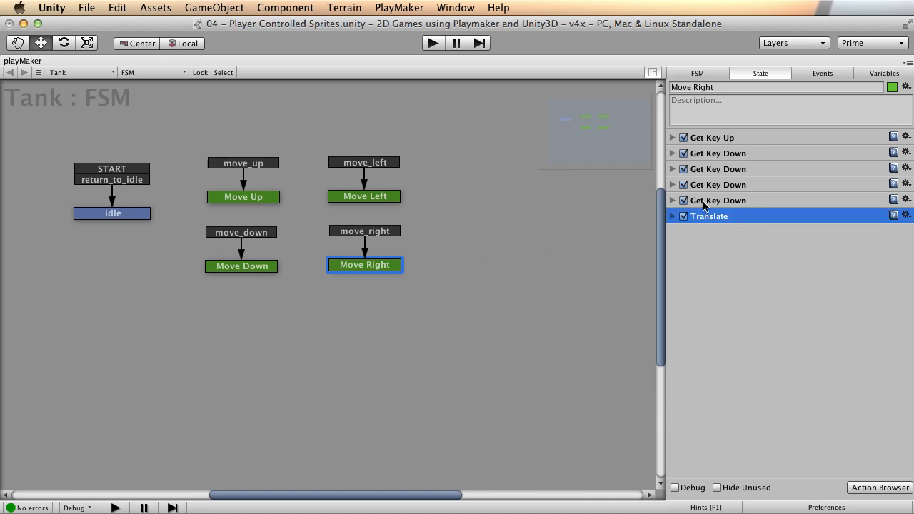
Remove the last Get Key Down action, the one for the D key, from the Move Right state
left_click(672, 200)
right_click(730, 202)
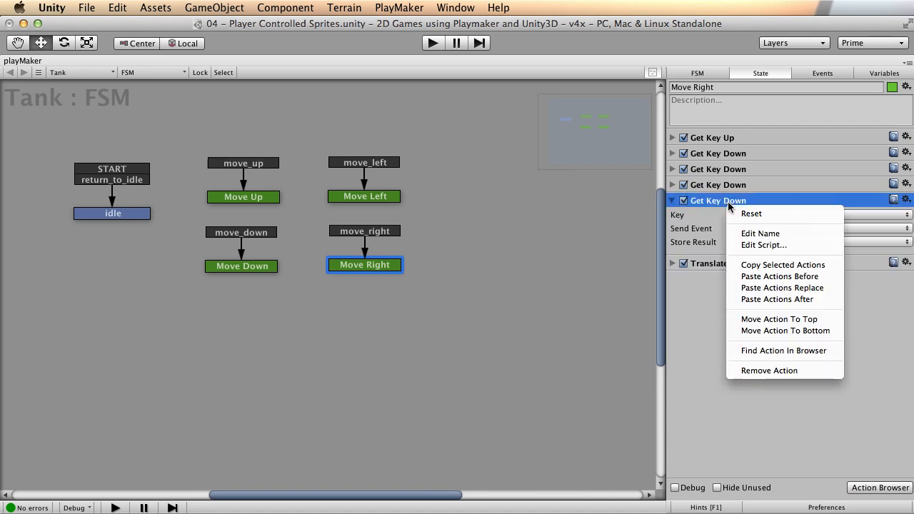
left_click(778, 372)
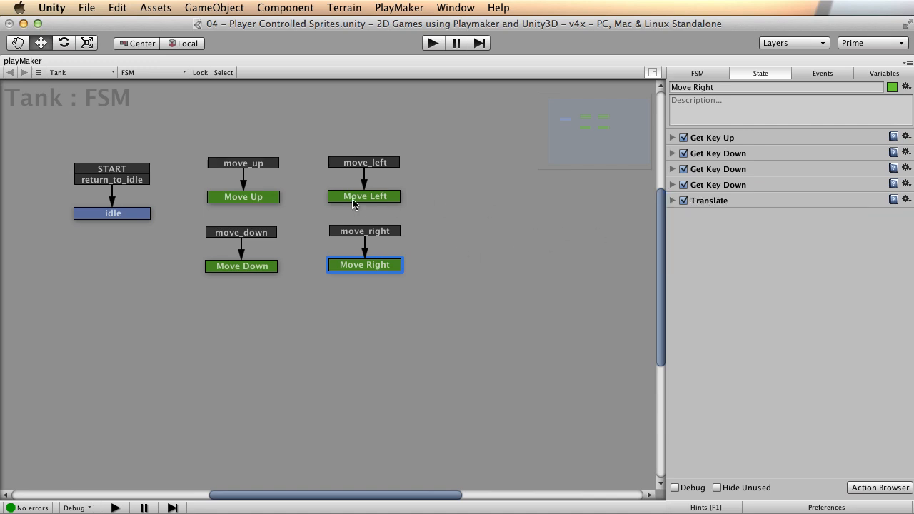
Find and remove the Get Key Down action for the A key in the Move Left state
left_click(353, 198)
left_click(672, 202)
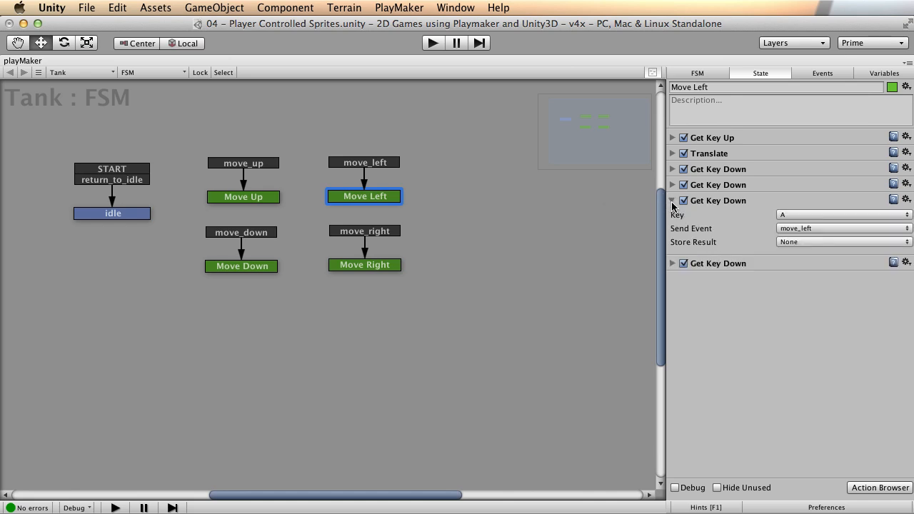
left_click(673, 202)
left_click(673, 186)
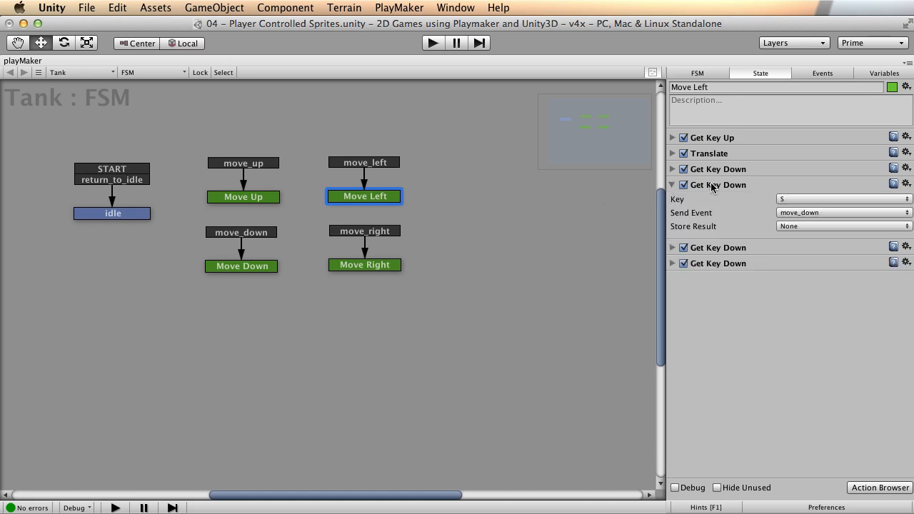
left_click(718, 185)
left_click(673, 184)
left_click(673, 200)
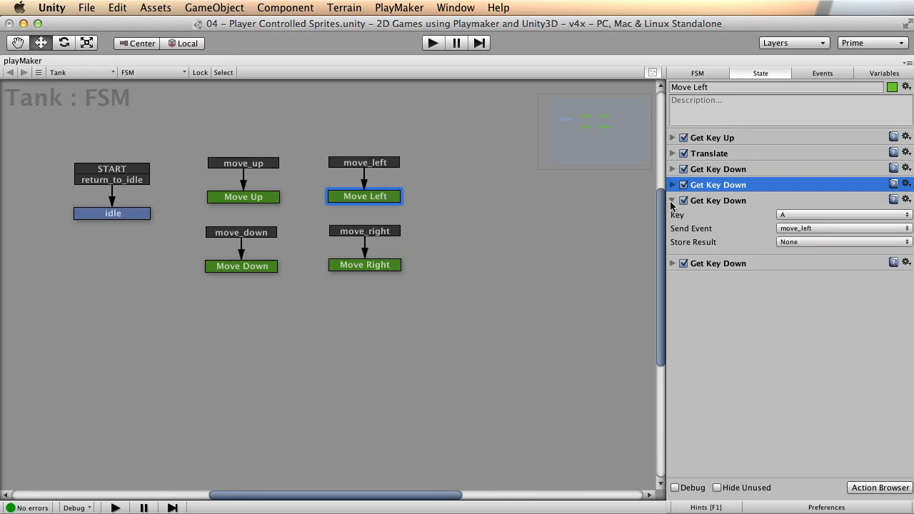
right_click(722, 202)
left_click(758, 370)
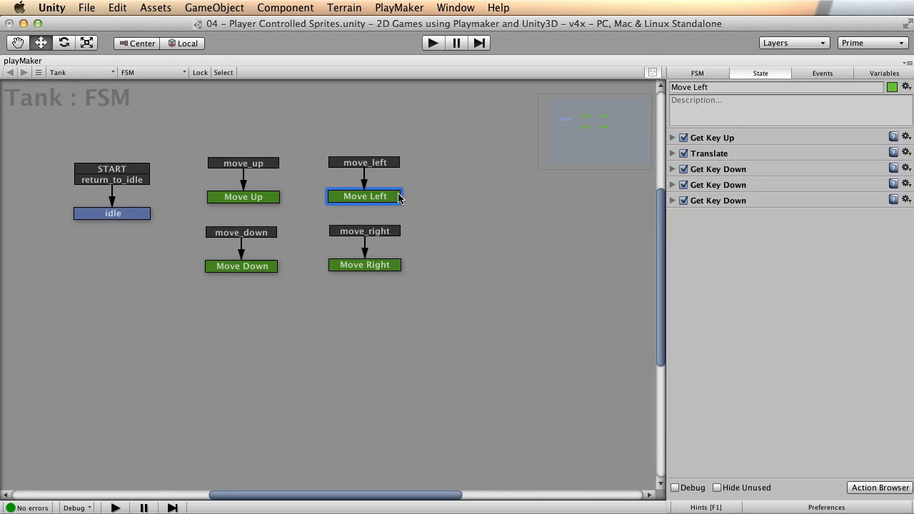
left_click(672, 169)
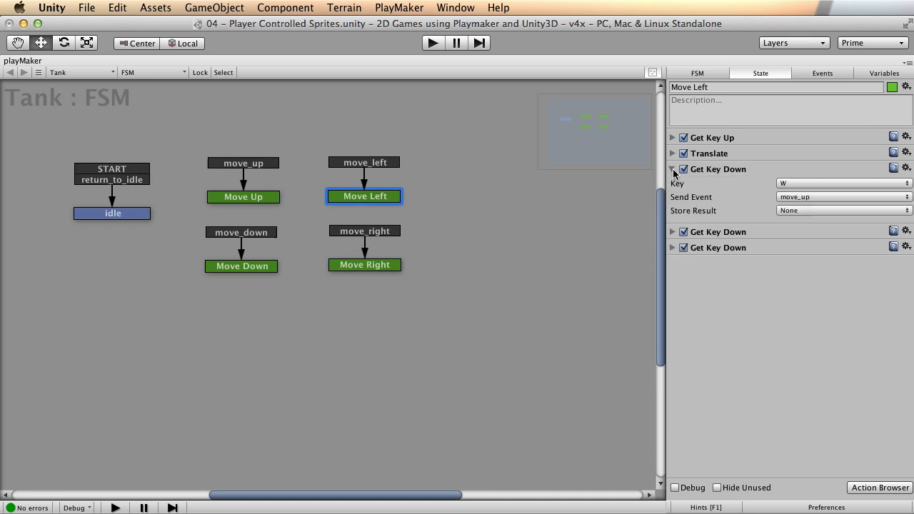
left_click(672, 170)
left_click(367, 319)
left_click_drag(473, 122, 43, 302)
left_click(222, 353)
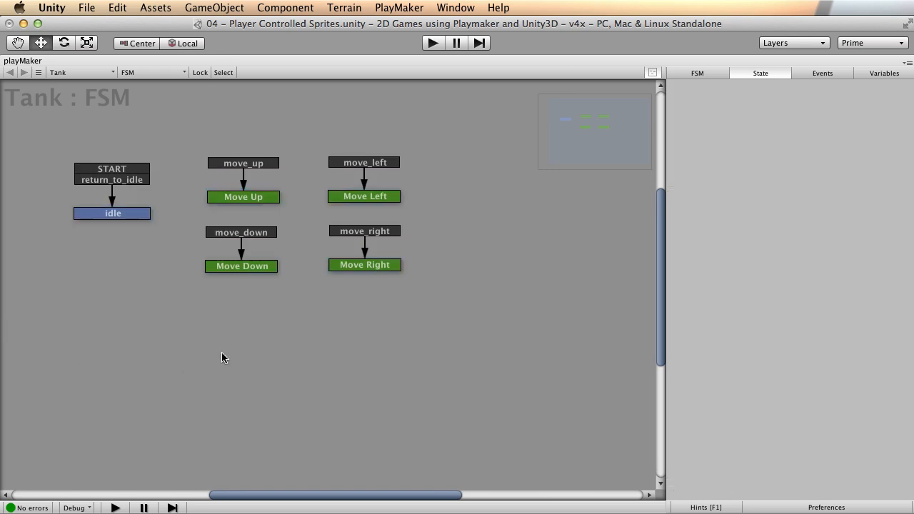
Restore the full editor layout from the maximized PlayMaker graph and run the scene in Play mode
left_click(435, 42)
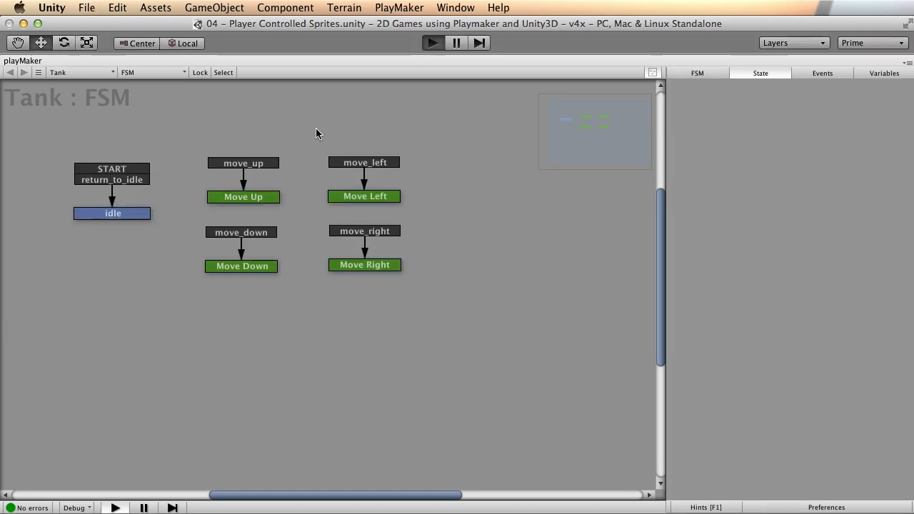
left_click(439, 42)
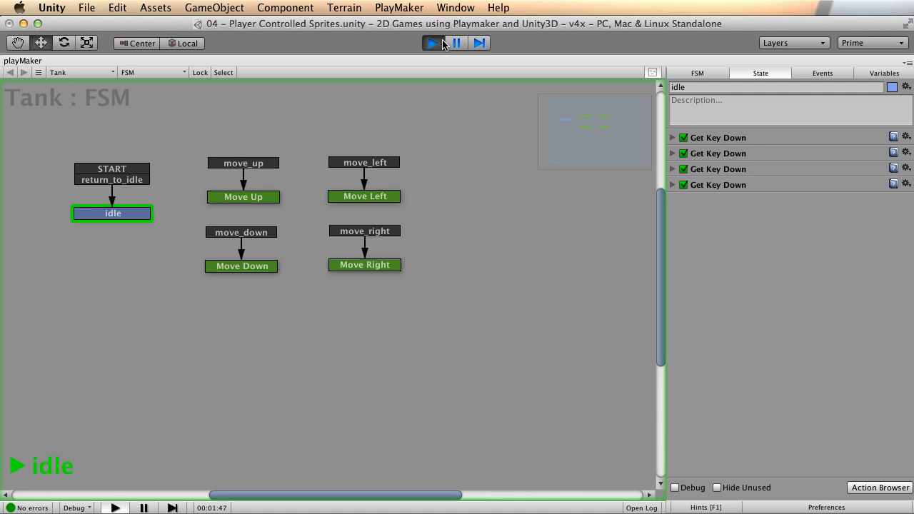
key("shift+space")
left_click(435, 43)
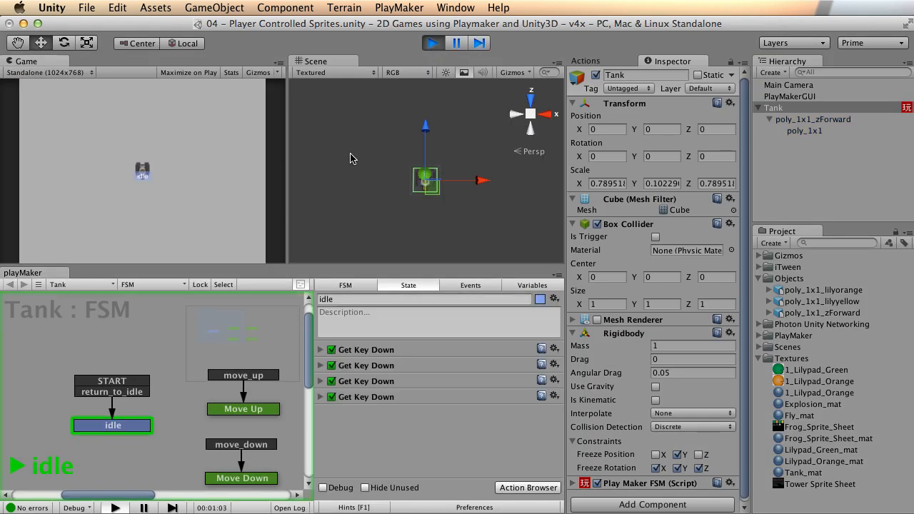
Test driving the tank up, down, left and right in the running game, and stop play mode
key("Up")
key("Left")
key("Right")
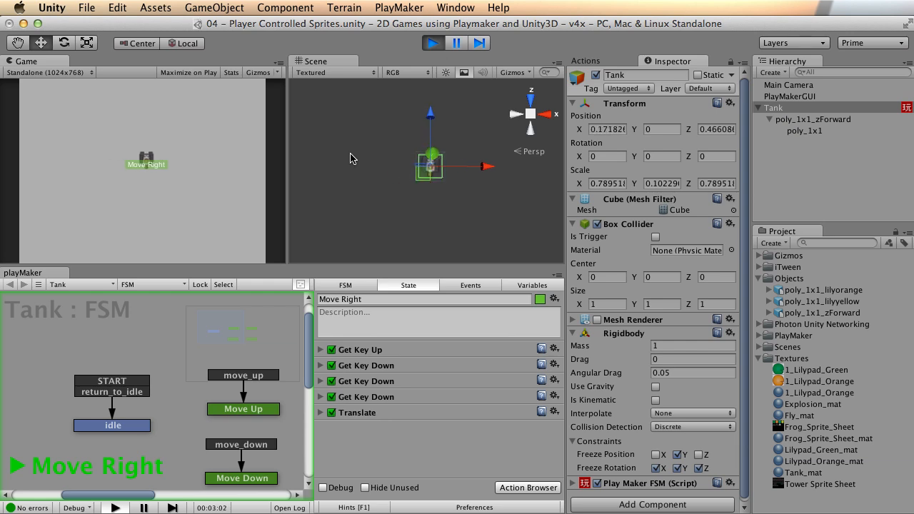
key("Down")
key("Left")
key("Down")
key("Right")
key("Up")
key("Left")
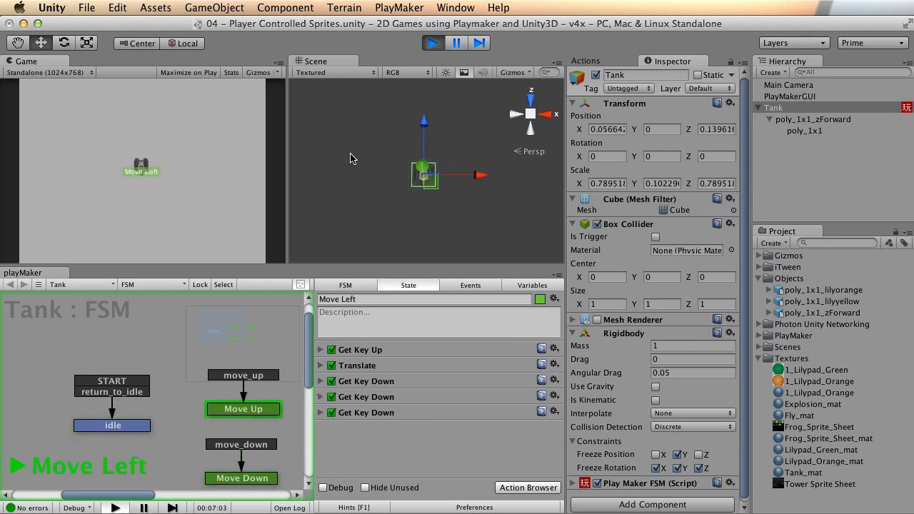
key("Up")
key("Right")
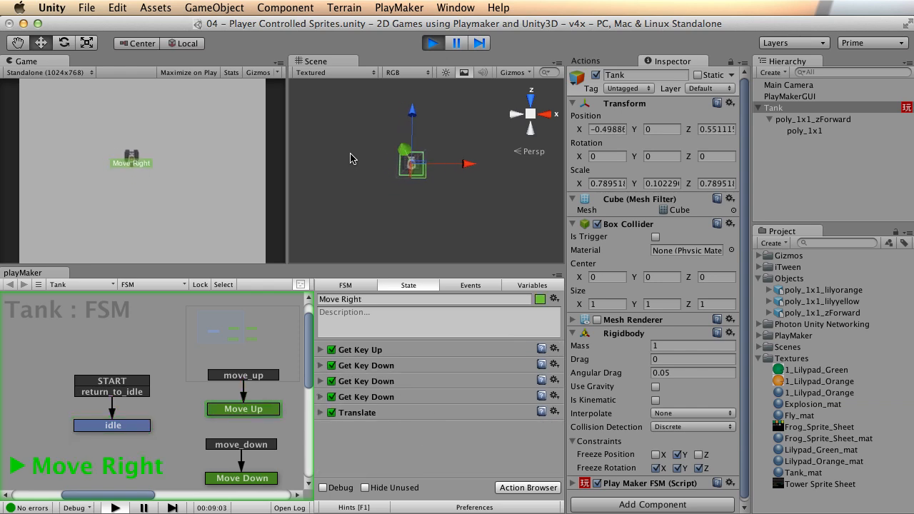
key("Down")
key("Right")
key("Down")
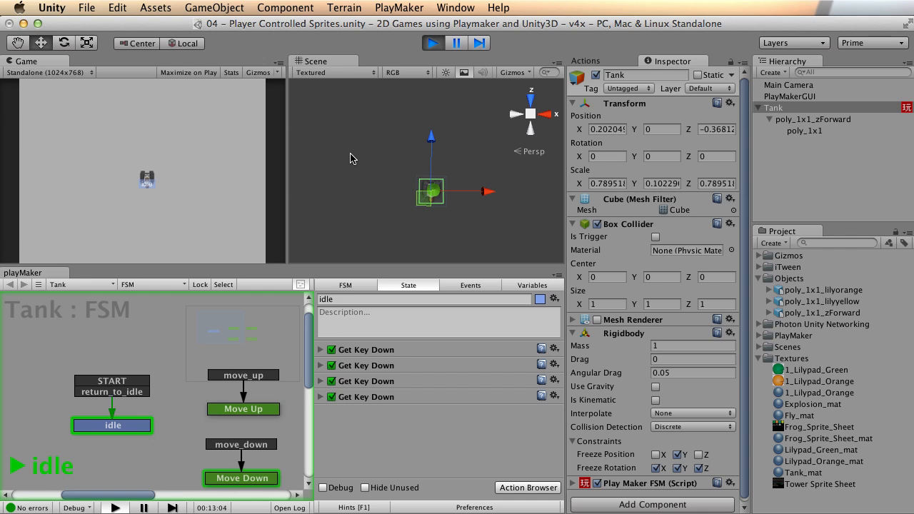
left_click(433, 43)
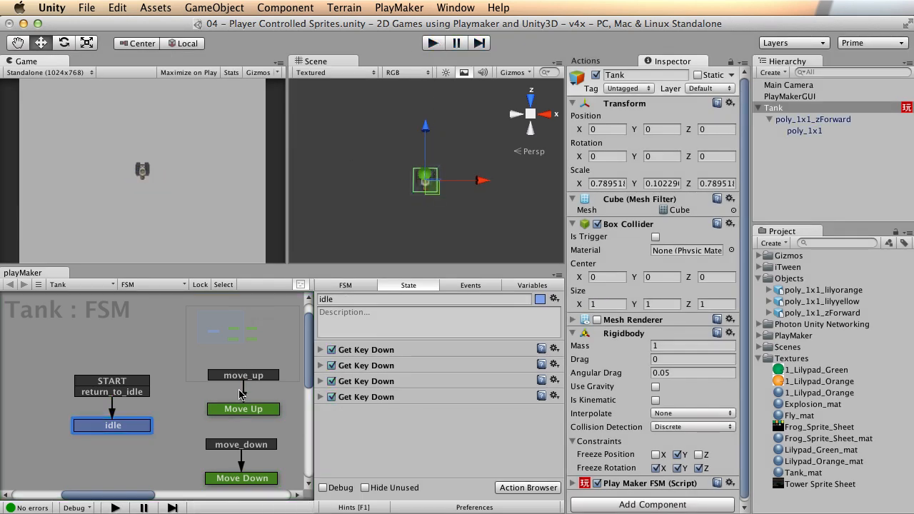
Add a new FSM to the tank's poly_1x1 child object and place its start state near the graph's upper-left corner
scroll(240, 393, "right", 5)
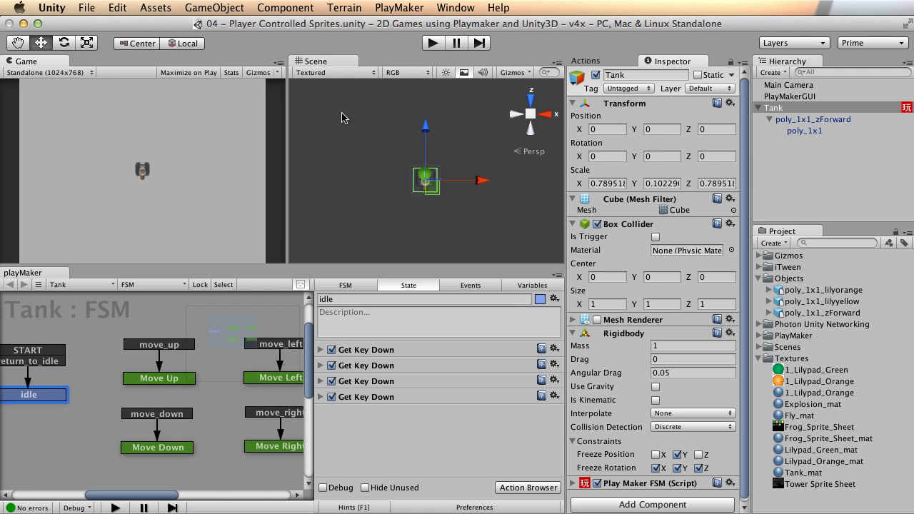
left_click_drag(366, 191, 454, 186, "alt")
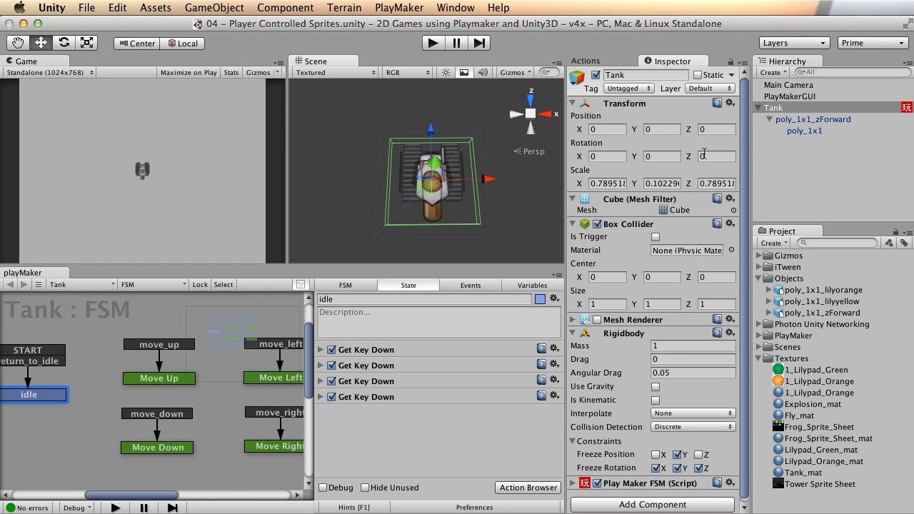
left_click(822, 119)
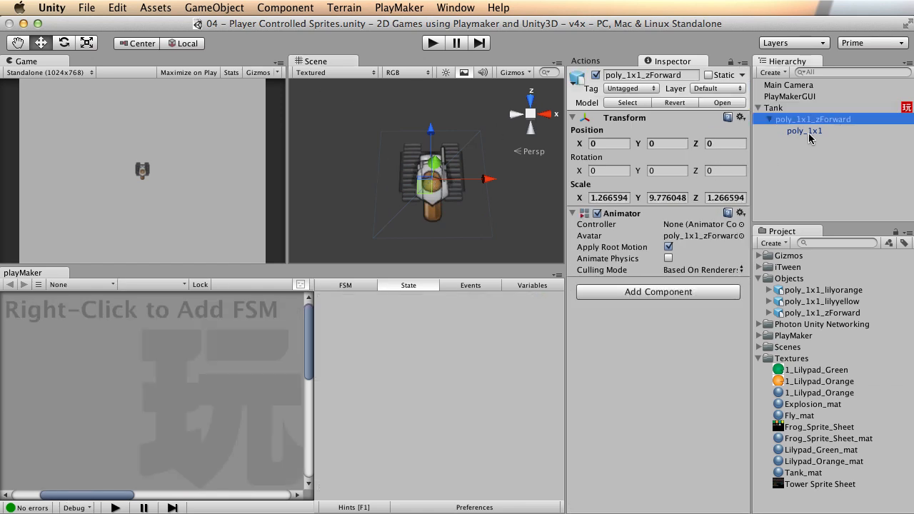
left_click(807, 133)
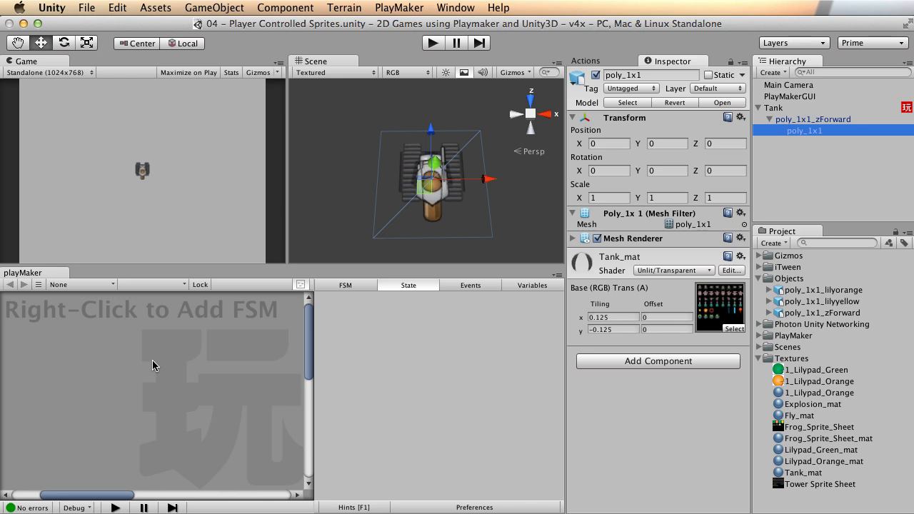
key("shift+space")
right_click(127, 197)
left_click(145, 210)
left_click_drag(194, 227, 86, 178)
Rename the start state to idle and colour it blue
left_click(709, 86)
type("idel")
key("BackSpace")
key("BackSpace")
type("le")
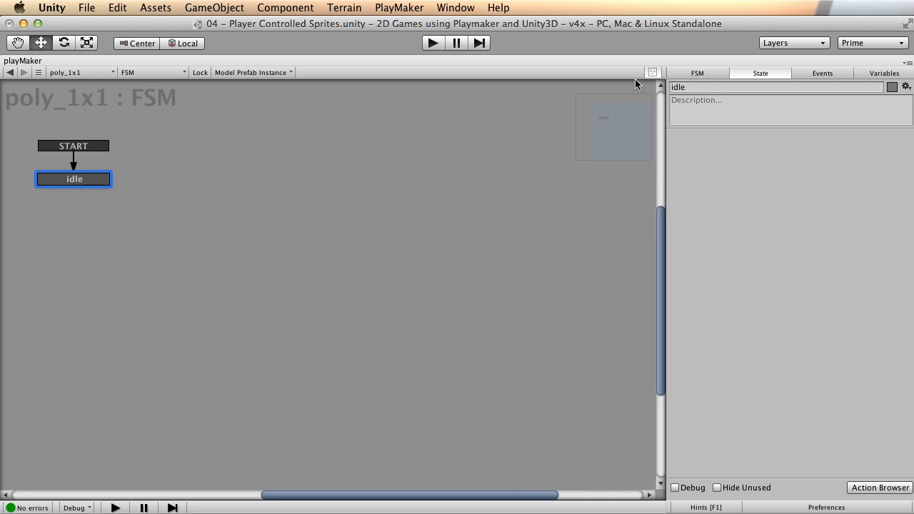
right_click(75, 187)
mouse_move(156, 236)
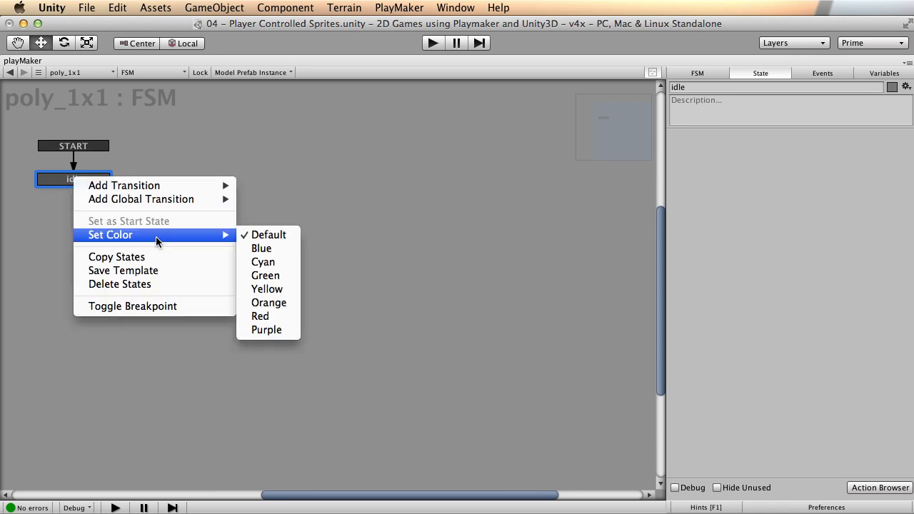
left_click(270, 251)
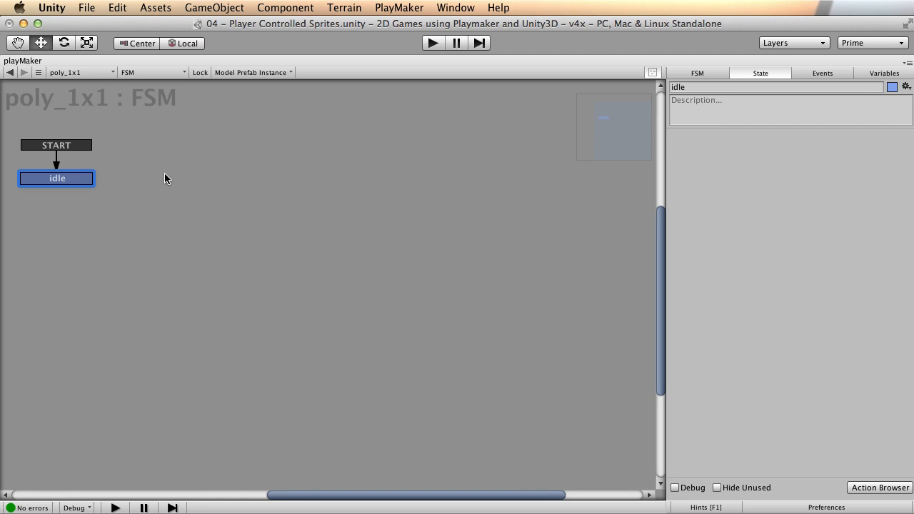
Add a second state beside idle, name it Anim Up and colour it green
right_click(167, 148)
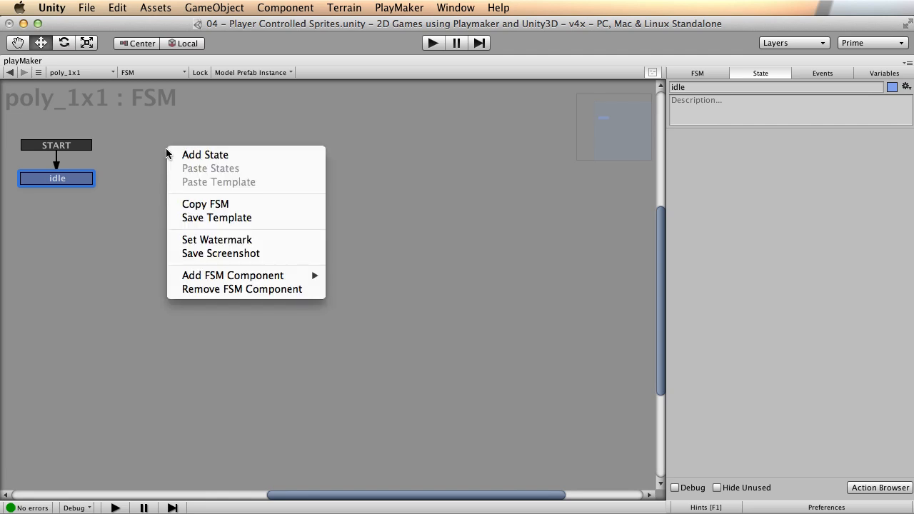
left_click(203, 154)
left_click(707, 84)
type("Anim Up")
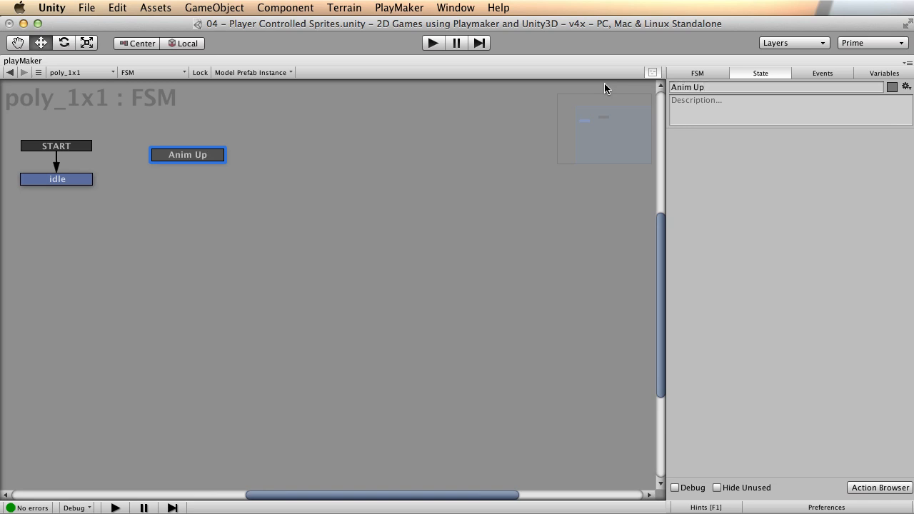
right_click(197, 157)
mouse_move(256, 215)
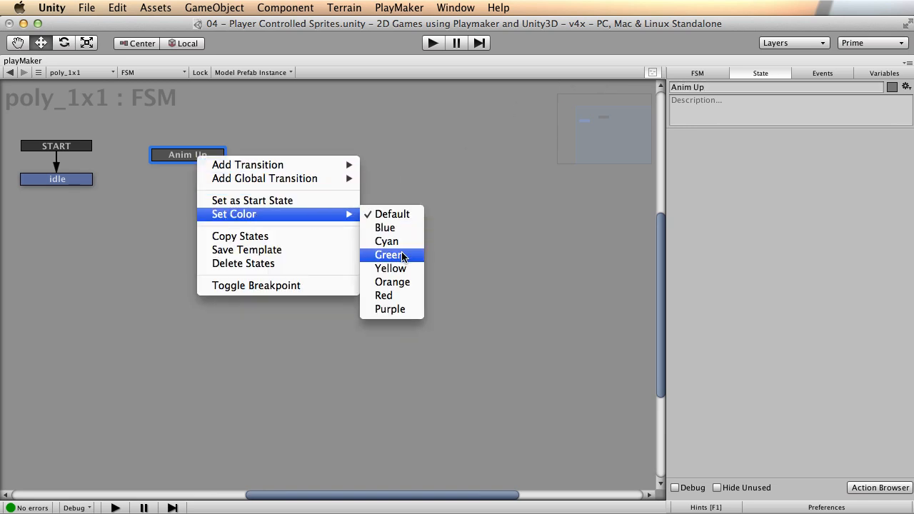
left_click(389, 255)
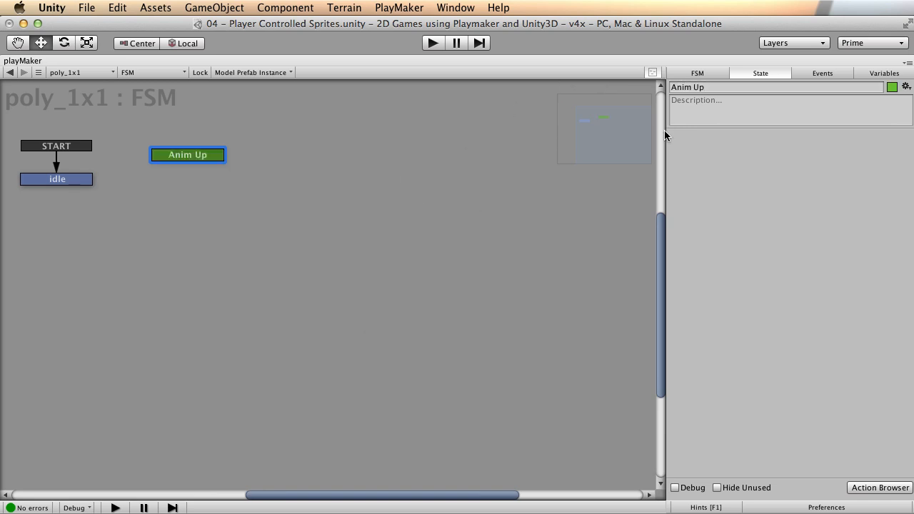
Find the Set Texture Offset action in the Action Browser, add it to the Anim Up state and close the browser
left_click(380, 6)
mouse_move(464, 38)
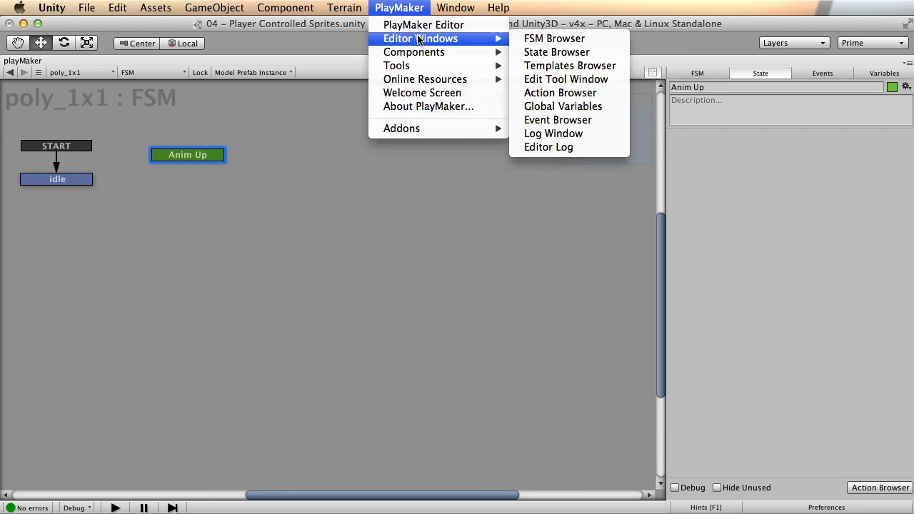
left_click(550, 93)
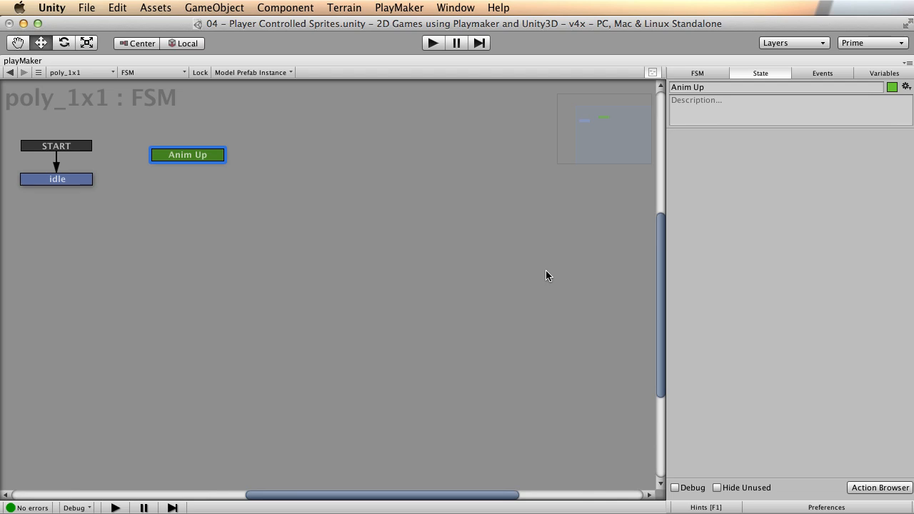
left_click_drag(486, 176, 512, 179)
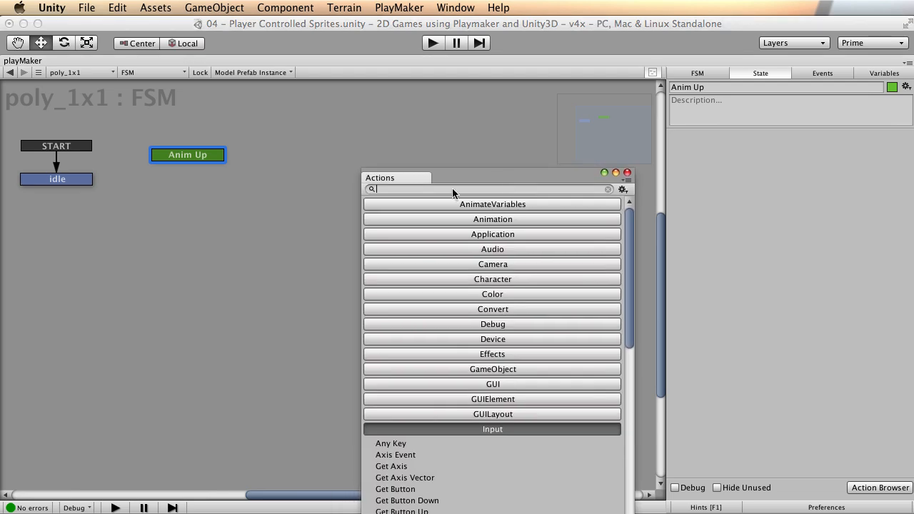
type("texture off")
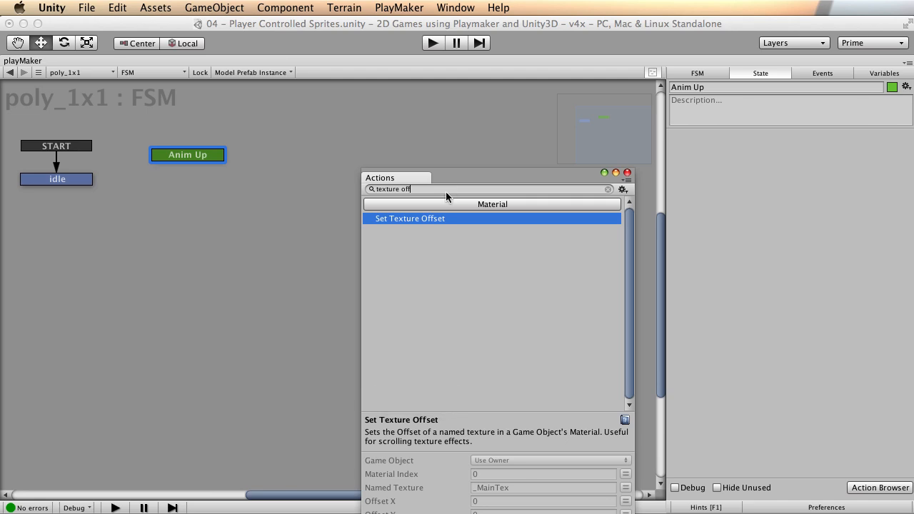
double_click(413, 219)
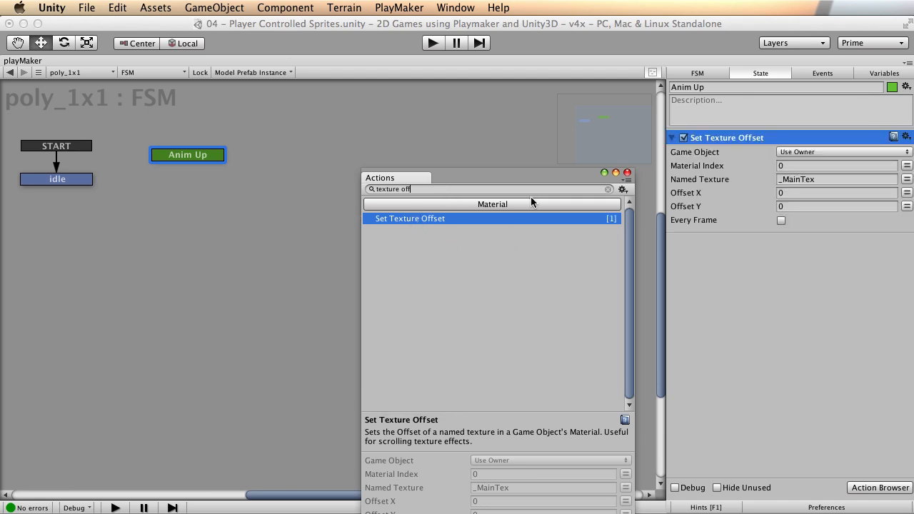
left_click_drag(540, 170, 561, 189)
left_click(646, 192)
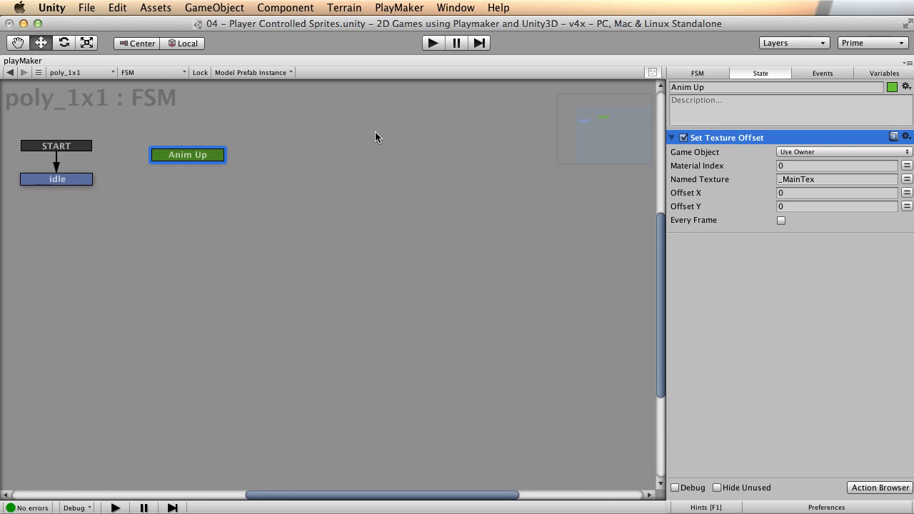
Preview the tank sprite frames by trying X offsets of .375, .5 and .625 on the Tank_mat texture
key("shift+space")
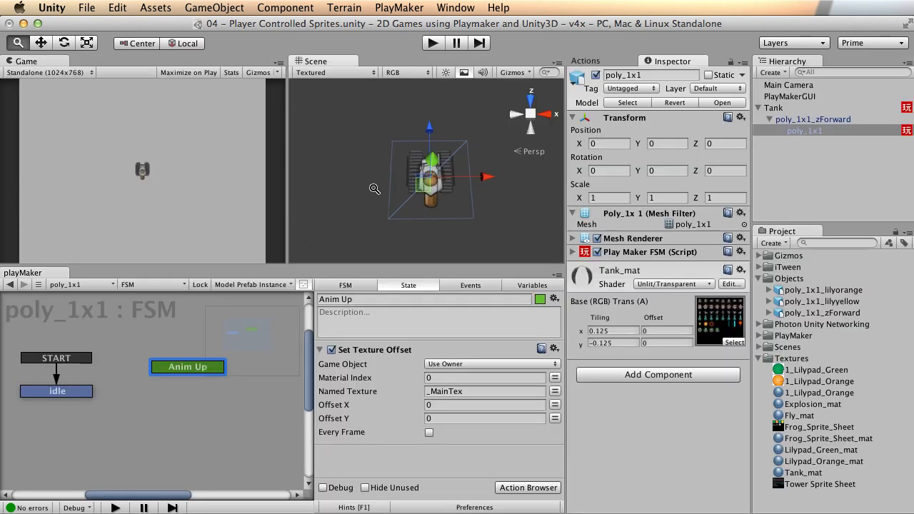
scroll(438, 196, "up", 4)
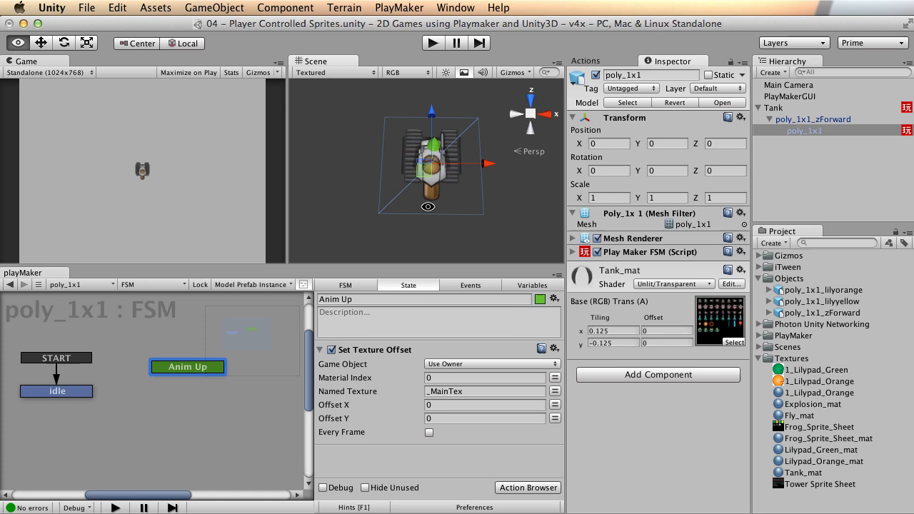
key("w")
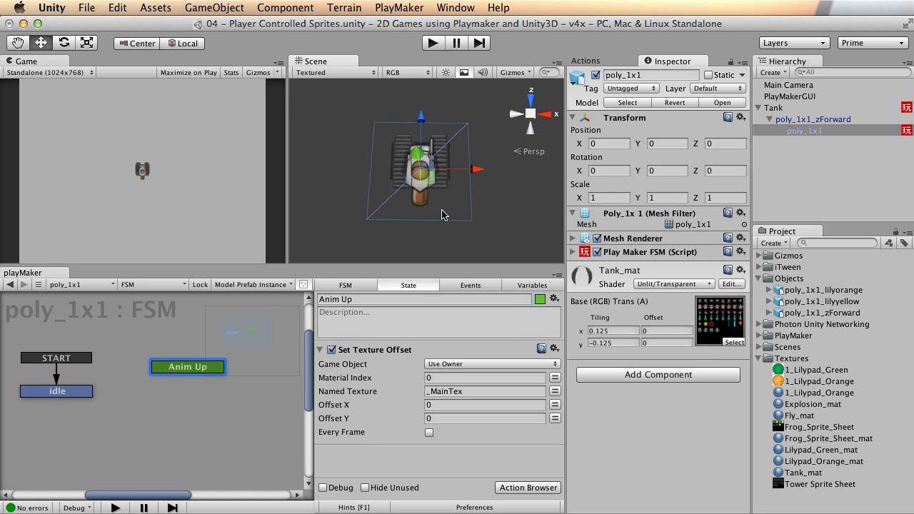
left_click(654, 343)
left_click(652, 332)
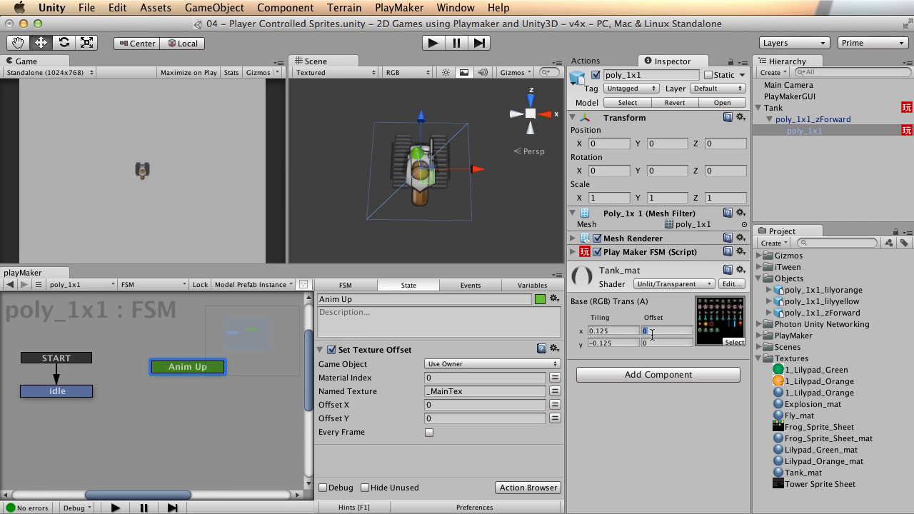
type(".375")
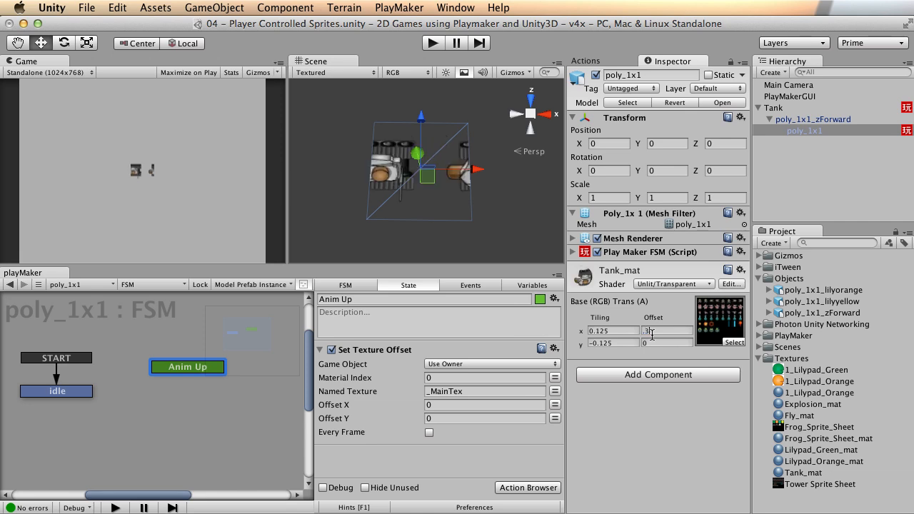
key("BackSpace")
key("BackSpace")
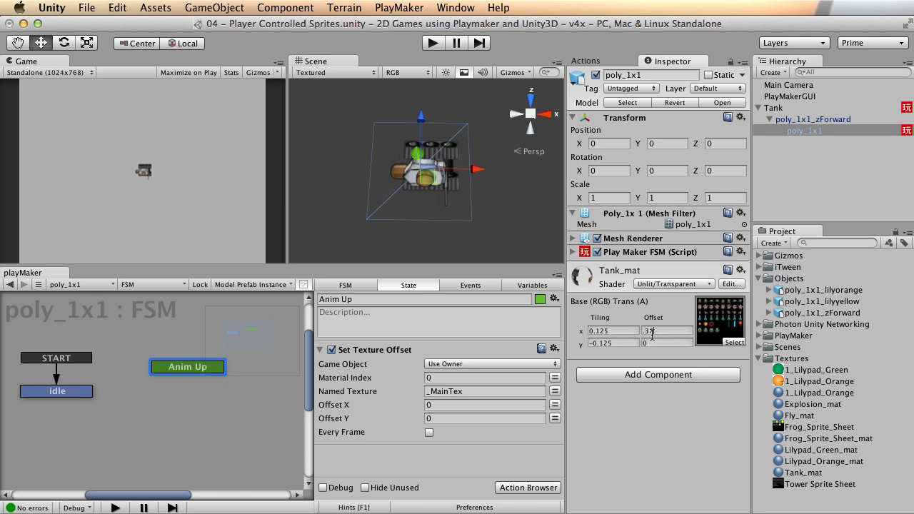
key("BackSpace")
type("5")
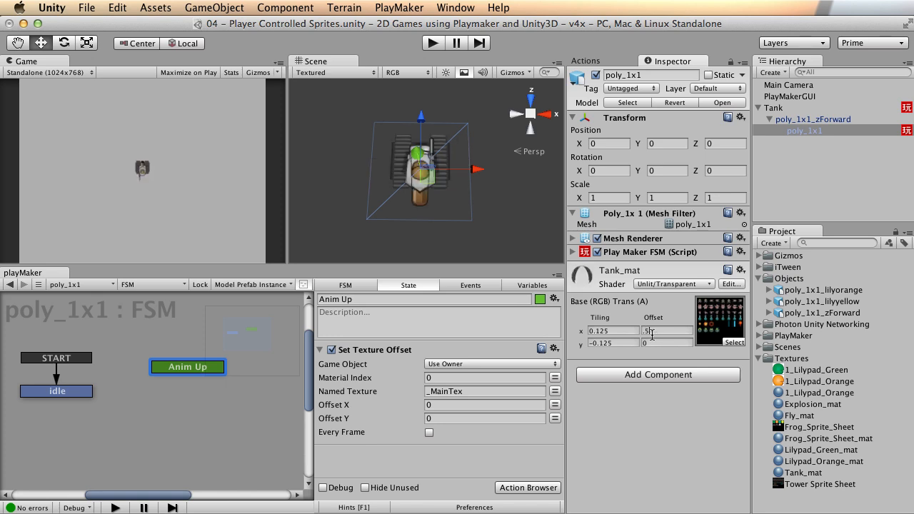
key("BackSpace")
type("675")
key("BackSpace")
key("BackSpace")
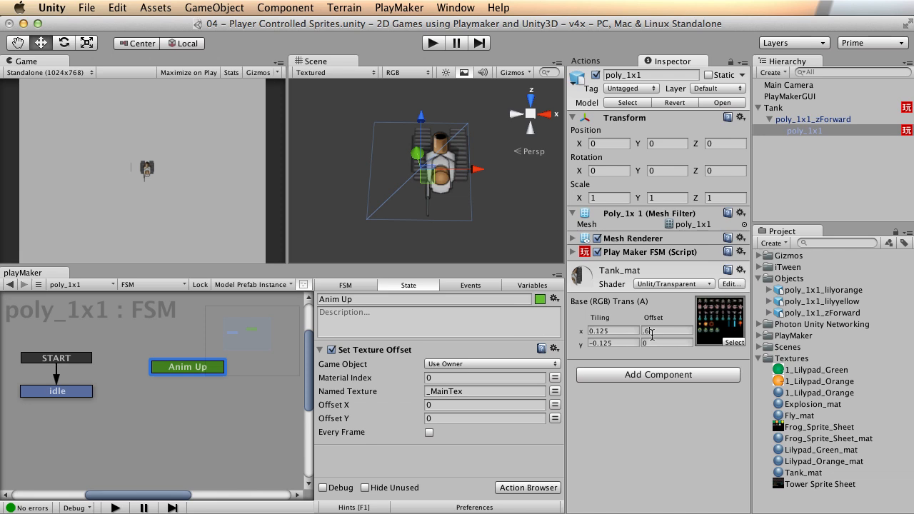
type("25")
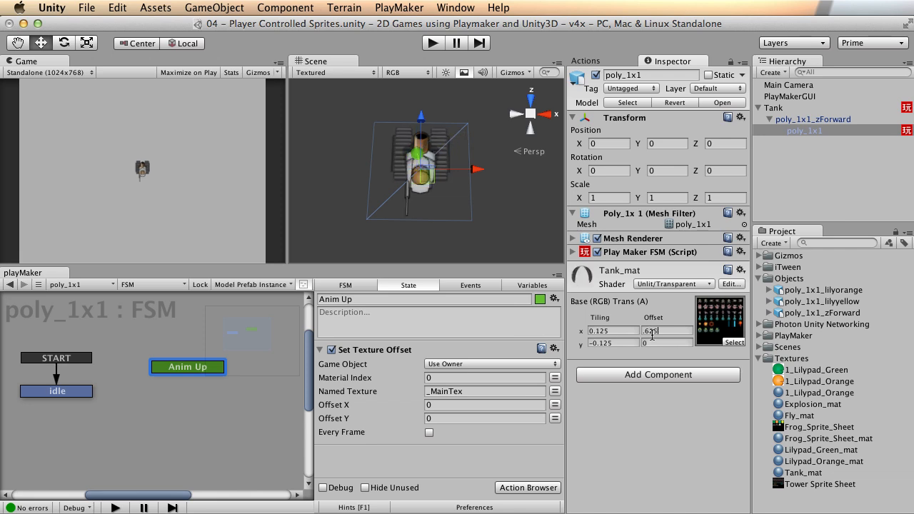
Reset the X offset of the Tank_mat texture to 0
key("Left")
key("BackSpace")
key("BackSpace")
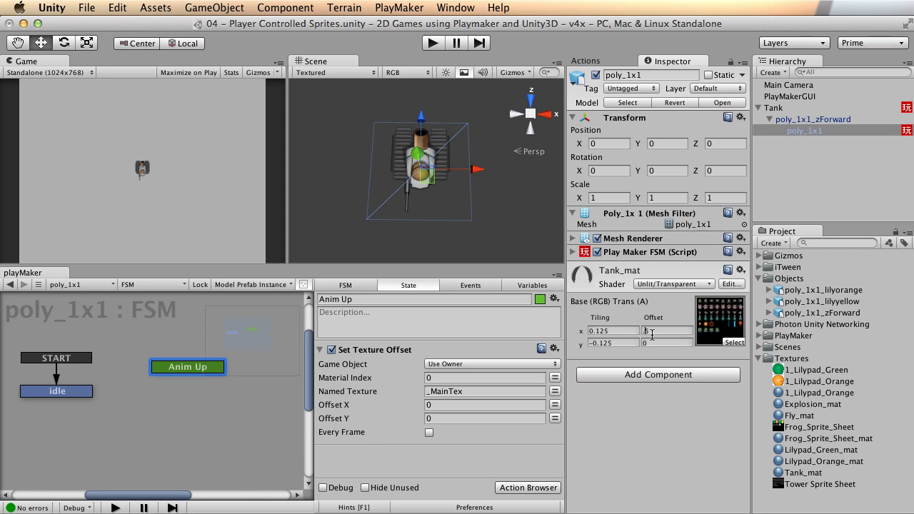
key("BackSpace")
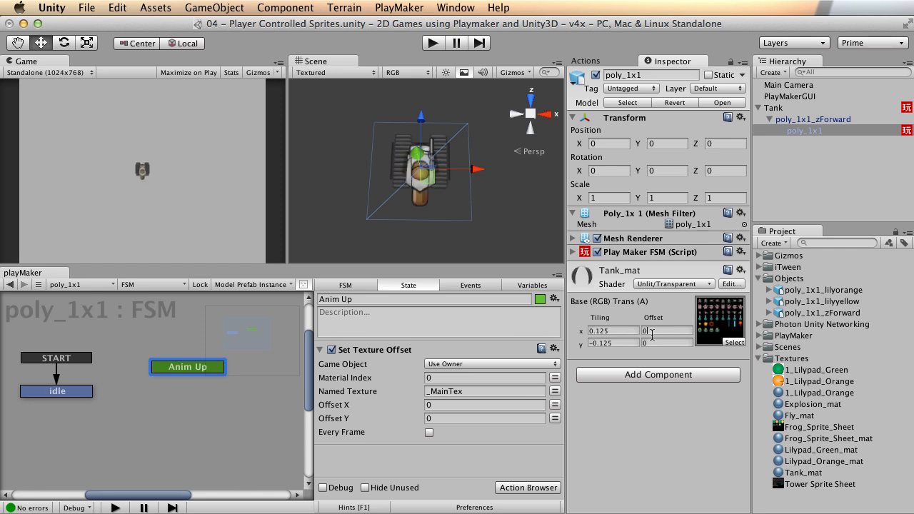
Set Offset X of Anim Up's Set Texture Offset action to 0.5 and move the state slightly higher in the graph
left_click(175, 372)
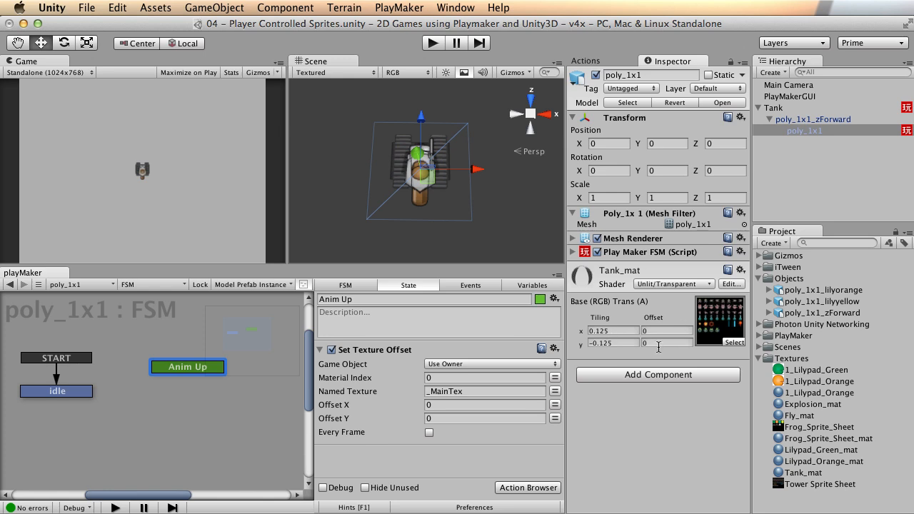
left_click(443, 404)
key("Return")
left_click_drag(184, 367, 180, 357)
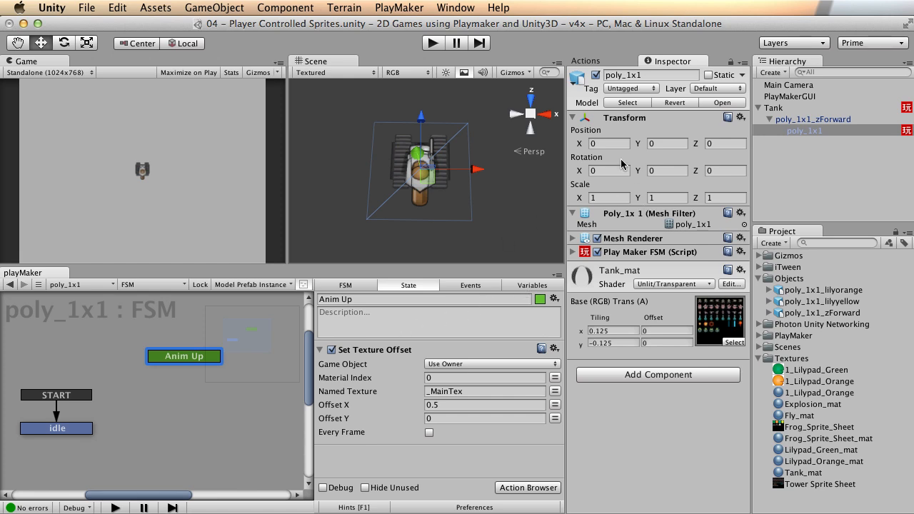
Find the Wait action in the Action Browser, add it to the Anim Up state and set its Time to 0.2
left_click(606, 63)
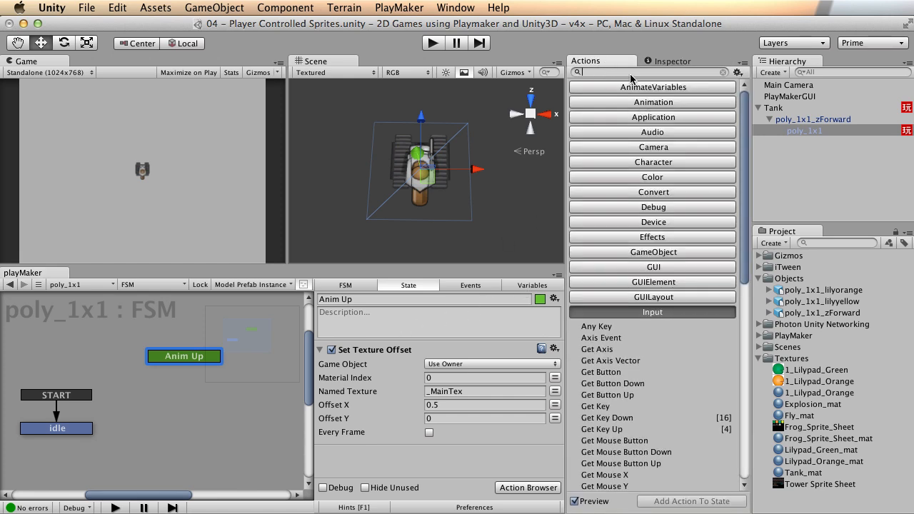
type("wait")
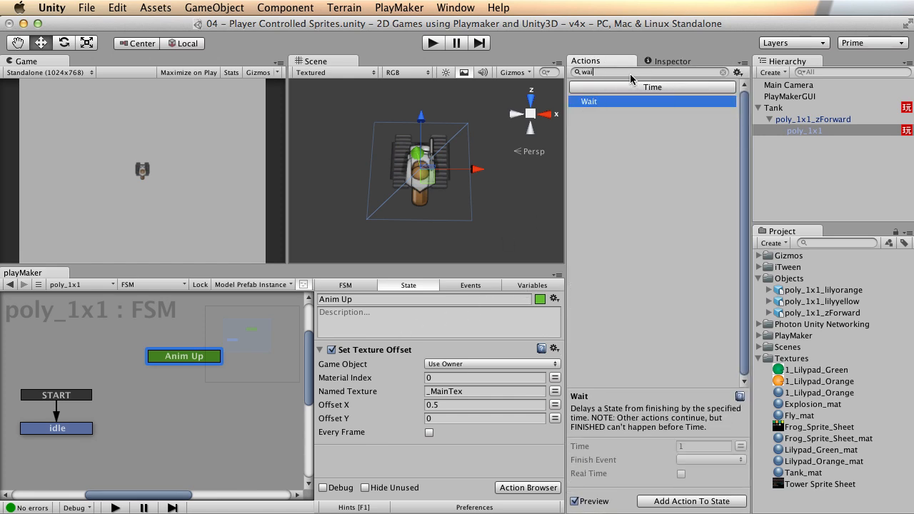
double_click(589, 102)
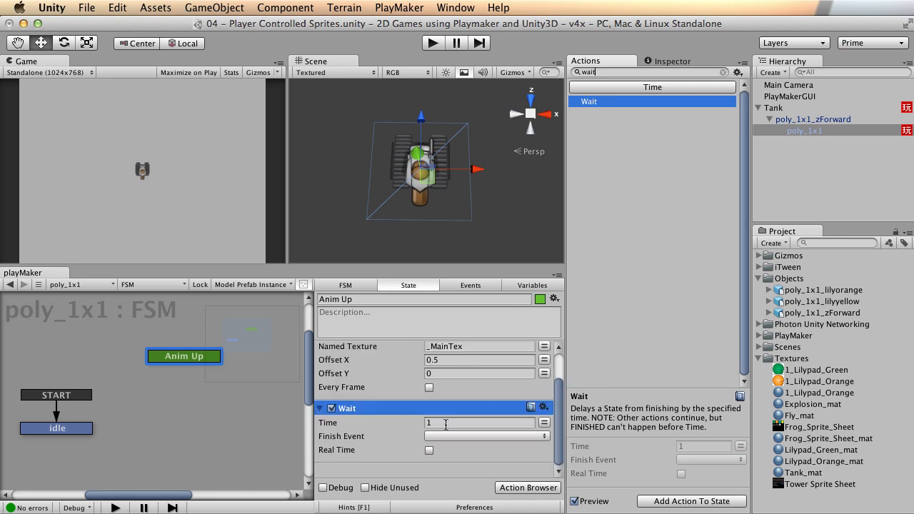
left_click(445, 424)
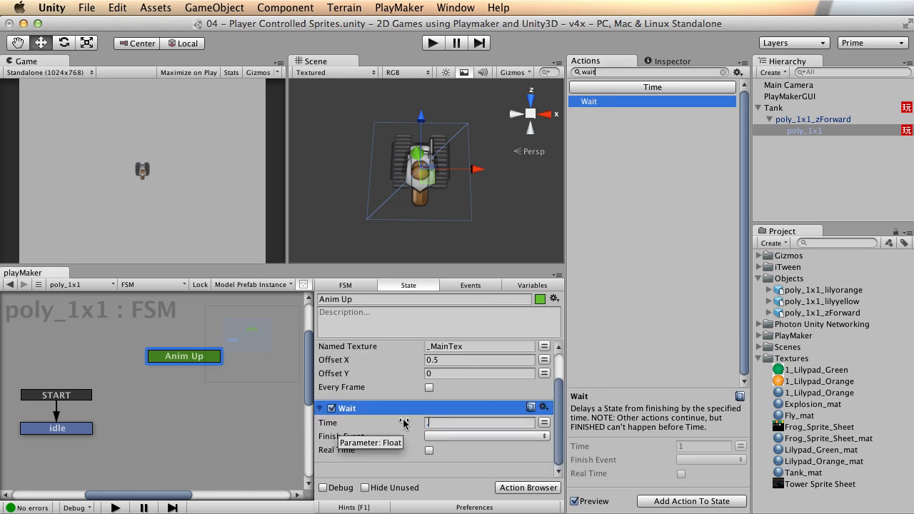
type(".2")
key("Return")
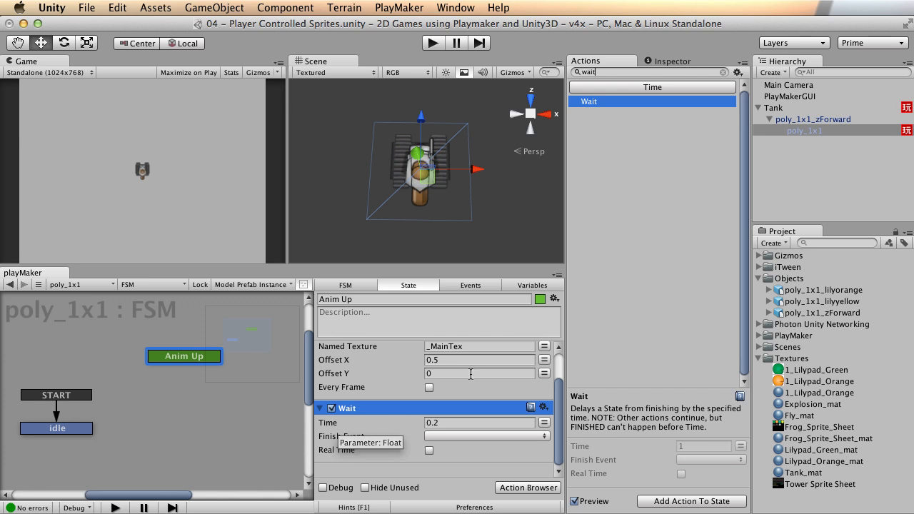
Add a FINISHED transition to the Anim Up state
left_click(492, 436)
left_click(379, 433)
right_click(184, 357)
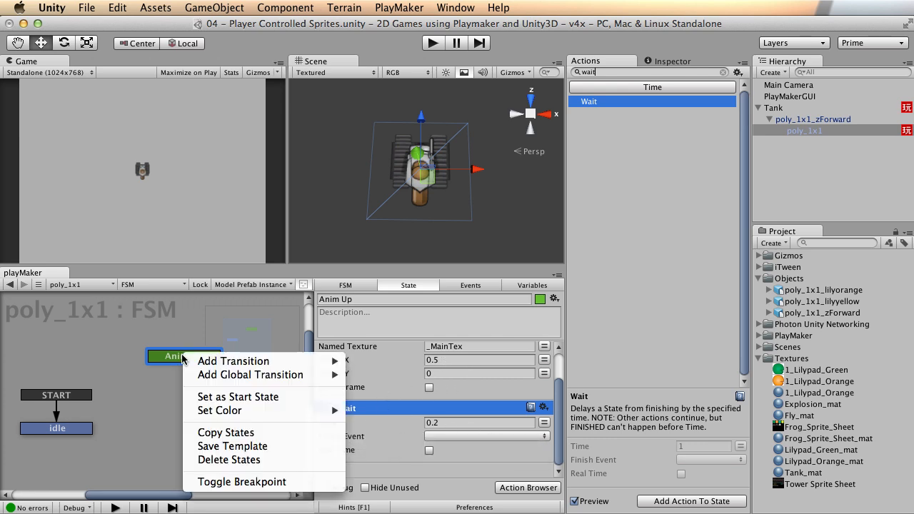
mouse_move(207, 362)
left_click(381, 361)
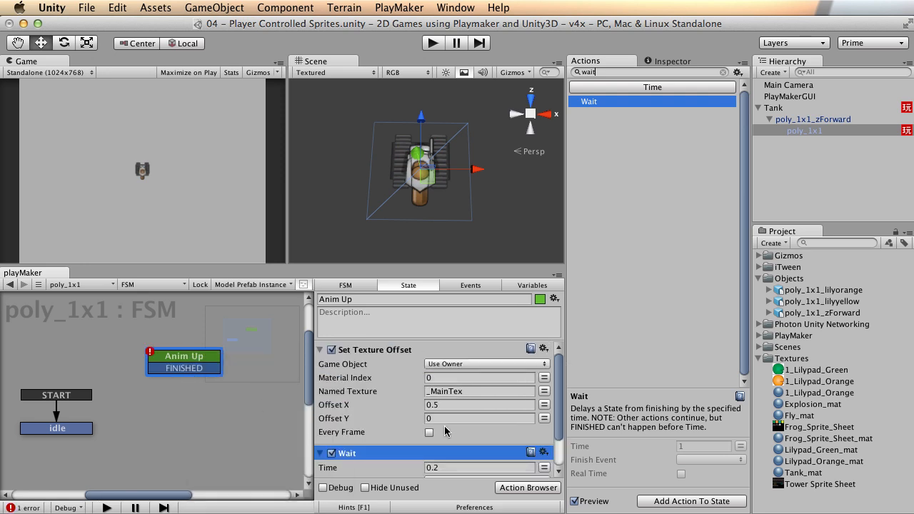
Set the Finish Event of Anim Up's Wait action to FINISHED and enable Real Time
scroll(428, 439, "down", 2)
left_click(497, 436)
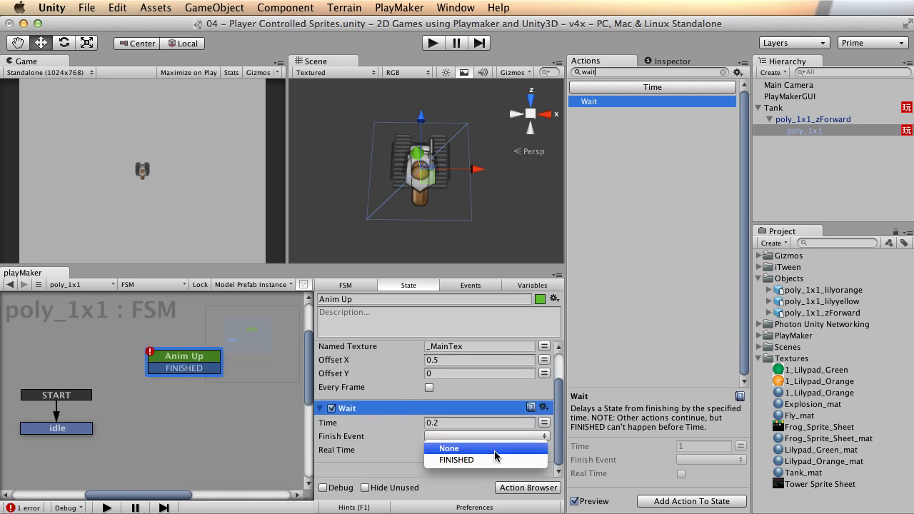
left_click(483, 460)
left_click(429, 449)
scroll(343, 421, "up", 2)
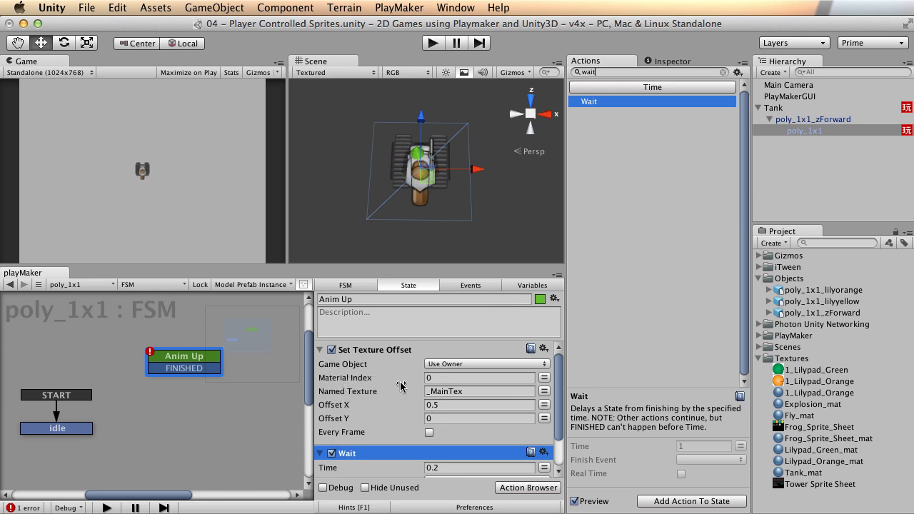
scroll(400, 421, "down", 2)
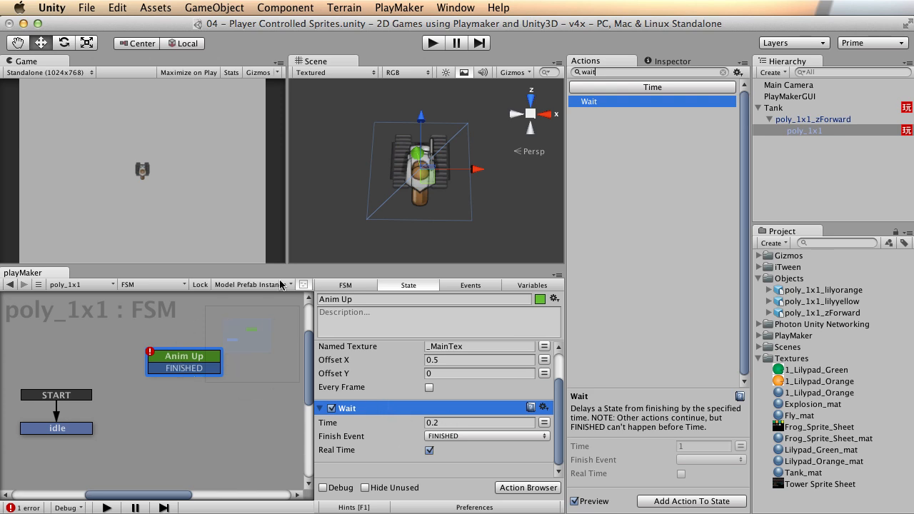
Play the scene briefly to check the tank sprite in the idle start state, and stop it
left_click(431, 44)
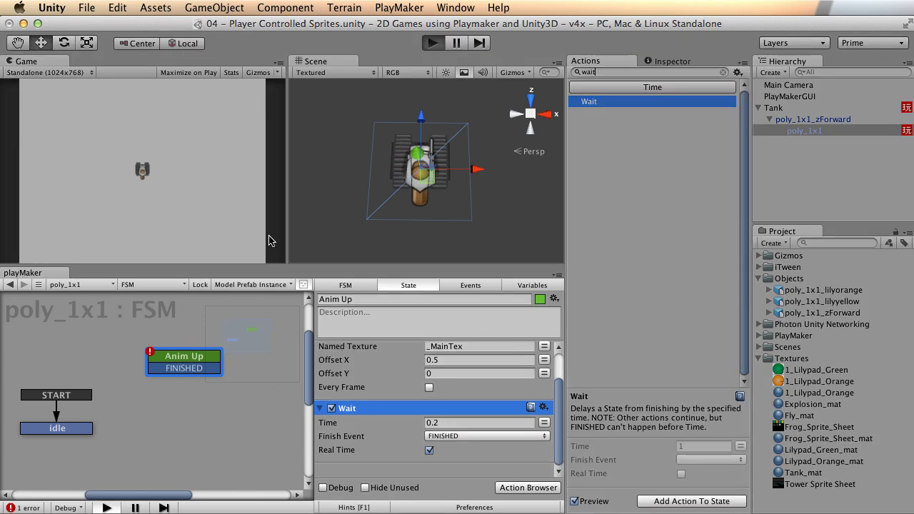
right_click_drag(466, 179, 316, 181, "alt")
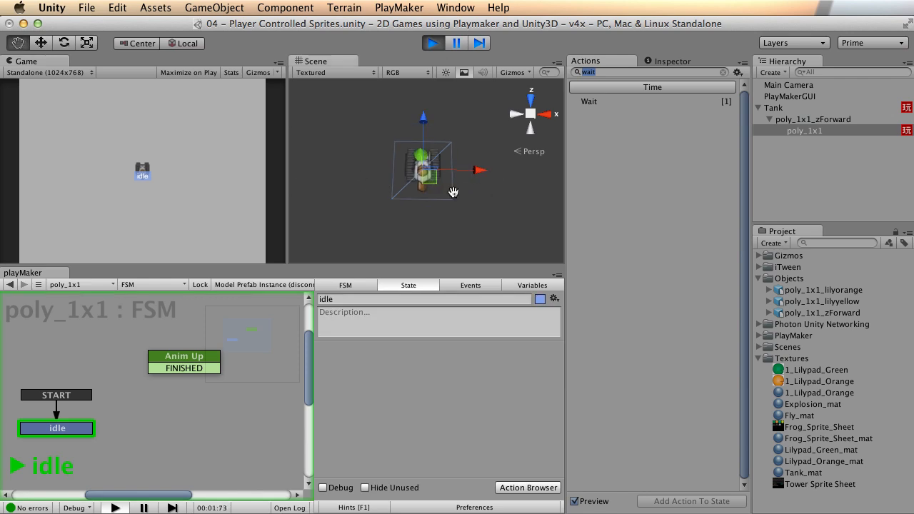
left_click(432, 45)
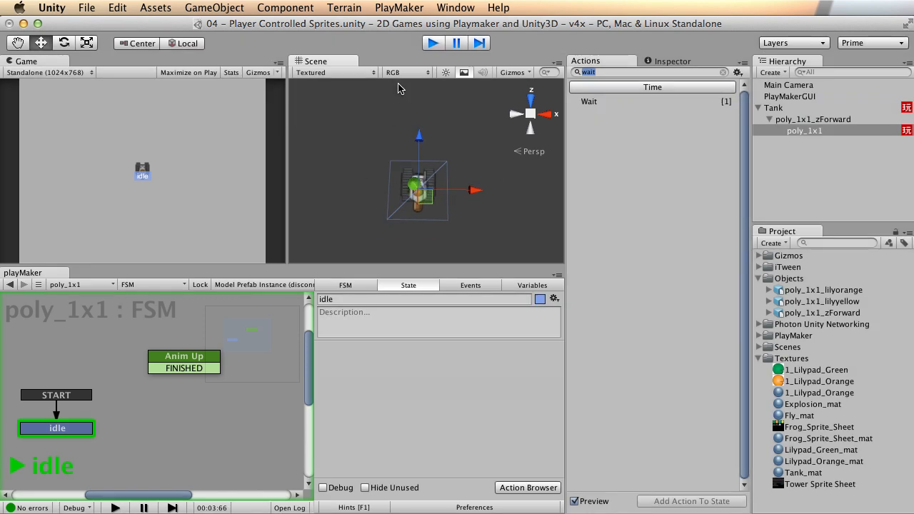
Make Anim Up the start state, play the scene to check the sprite frame it shows, and stop playback
left_click(182, 356)
right_click(182, 363)
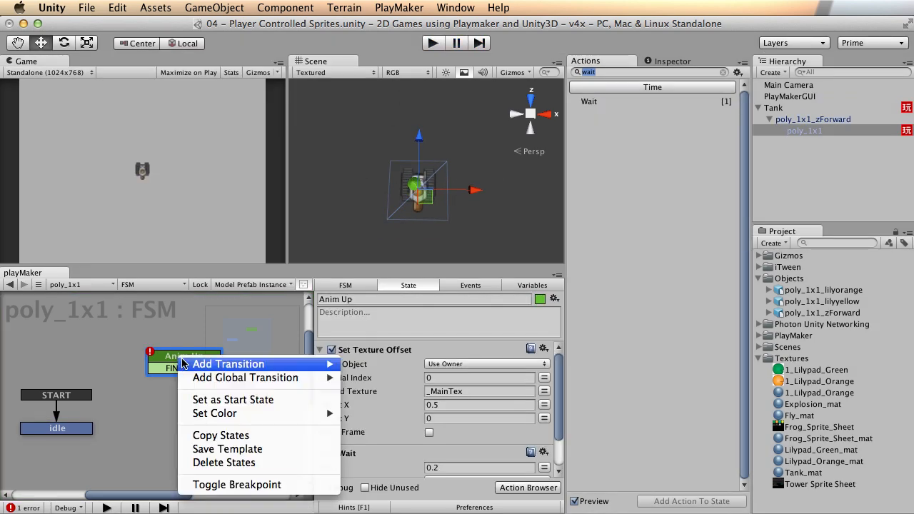
left_click(158, 404)
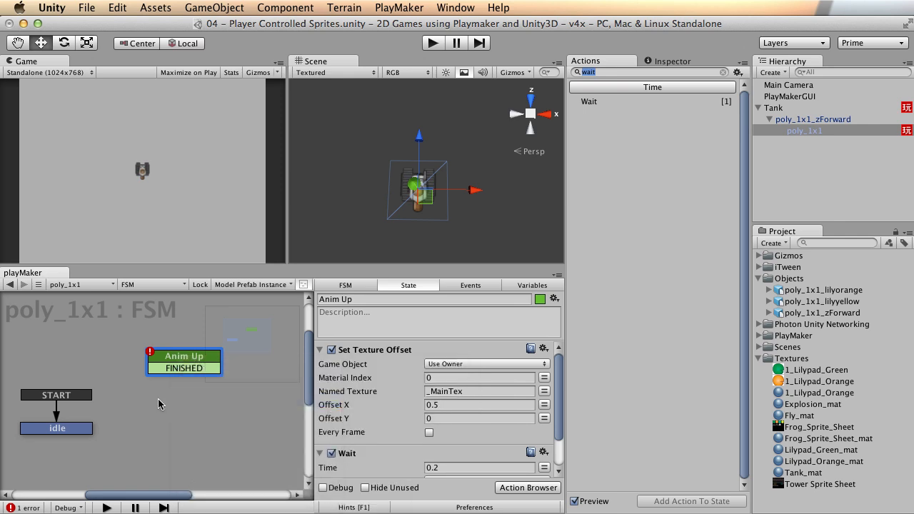
left_click(432, 44)
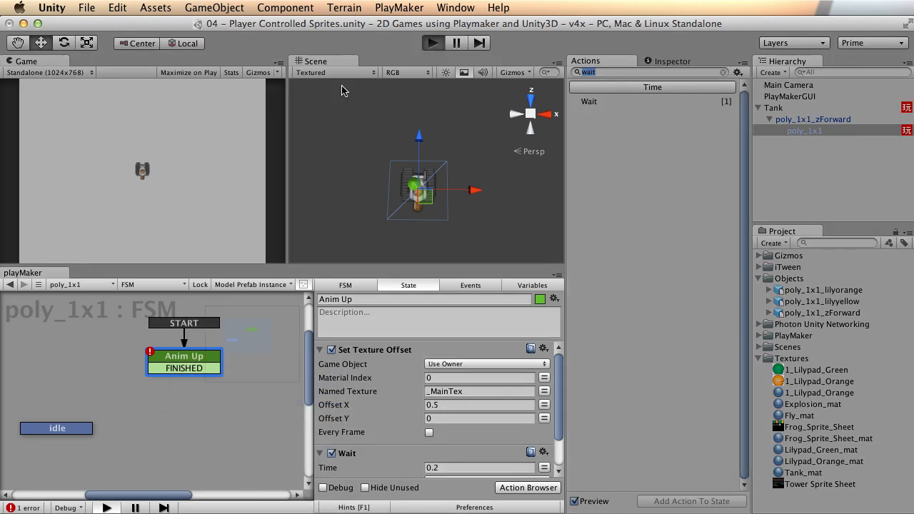
right_click_drag(356, 214, 446, 183, "alt")
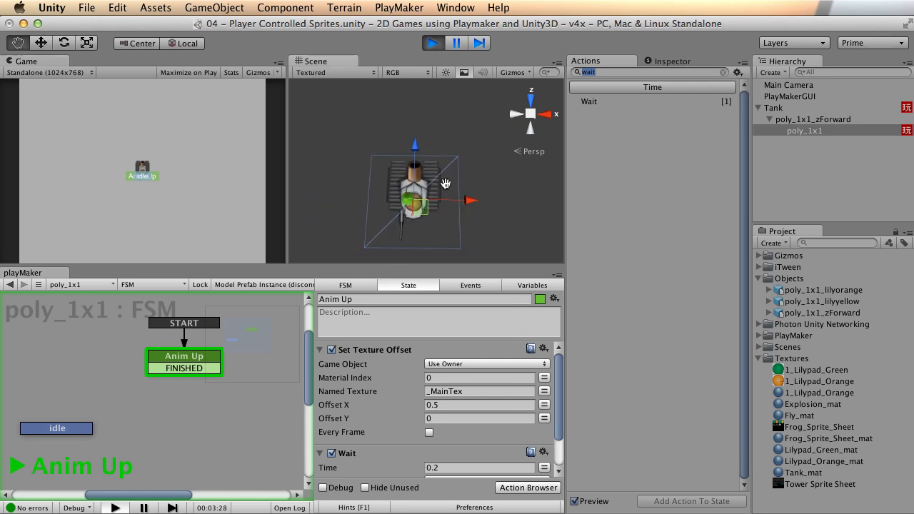
left_click(433, 44)
Set idle back as the start state of the FSM
left_click(53, 431)
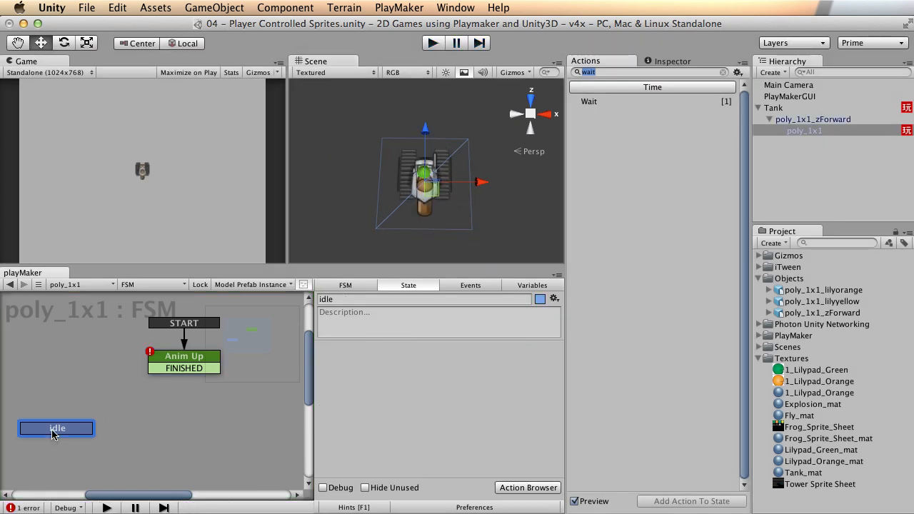
right_click(50, 429)
left_click(118, 468)
Maximize the PlayMaker editor, lower the Anim Up state slightly, and place a pasted copy of it directly below
left_click(187, 364)
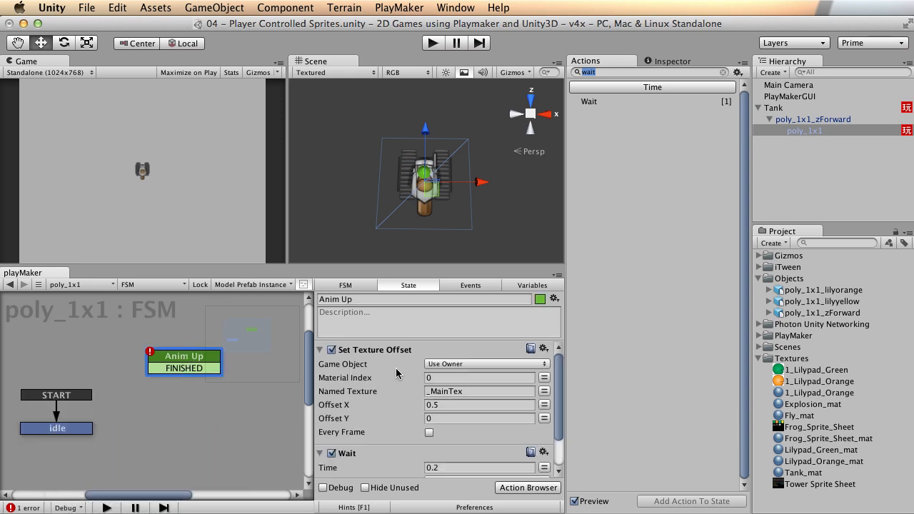
scroll(399, 397, "down", 2)
key("shift+space")
left_click_drag(190, 136, 196, 176)
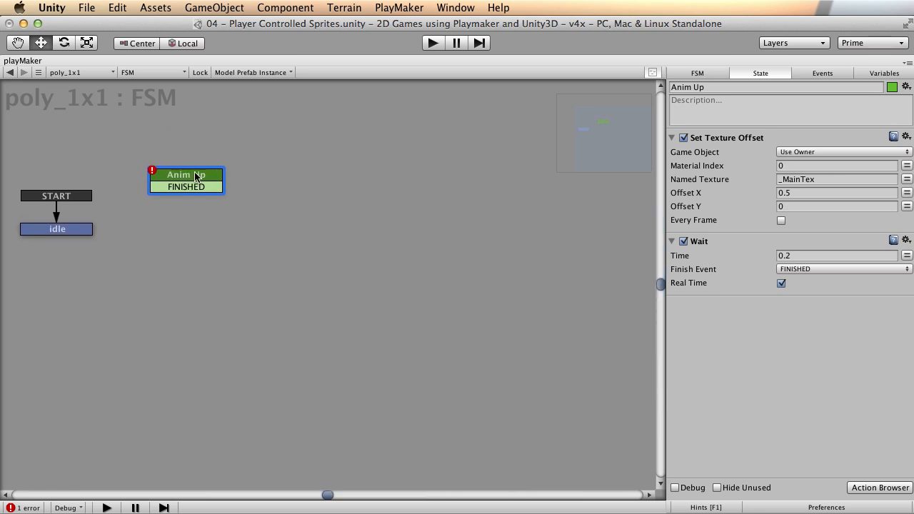
key("super+v")
left_click_drag(409, 307, 228, 218)
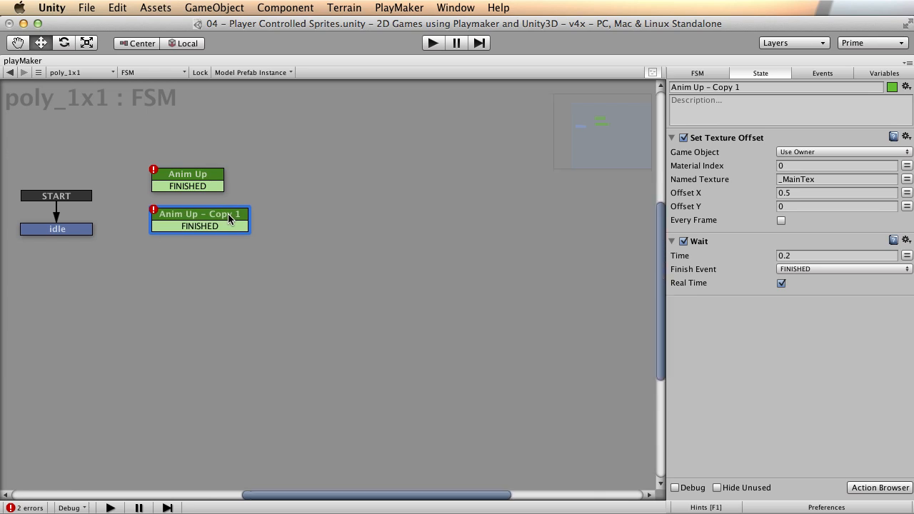
Rename the copied state to Anim Up 2 and edit the Offset X of its Set Texture Offset action
left_click(745, 89)
left_click_drag(743, 89, 710, 90)
type("2")
key("Return")
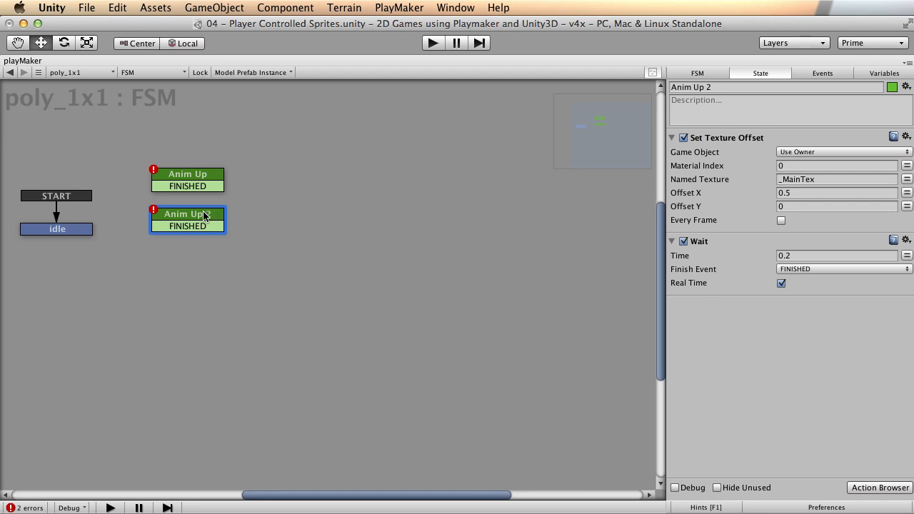
left_click(806, 193)
left_click(807, 193)
Link the FINISHED transitions of Anim Up and Anim Up 2 to each other so they loop
left_click_drag(205, 187, 159, 177)
left_click_drag(177, 218, 177, 226)
left_click(184, 178)
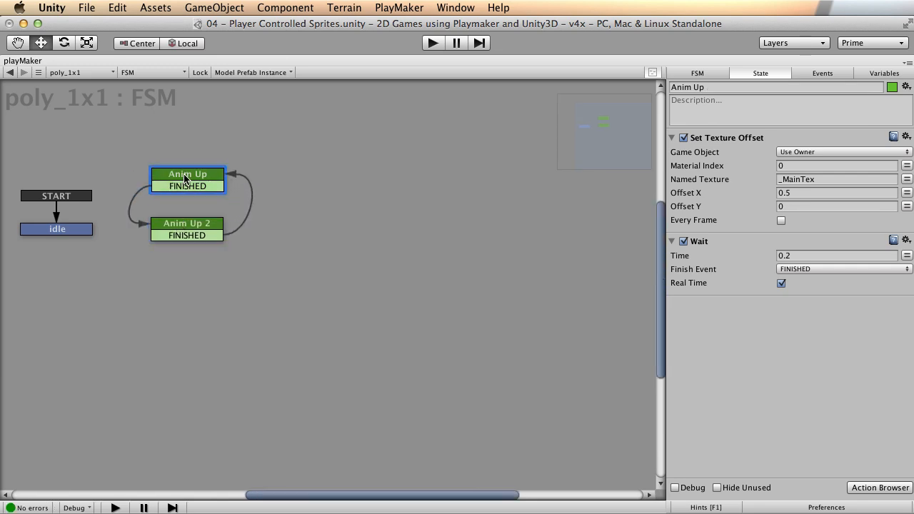
Add the events return_to_idle, anim_up and anim_down to the FSM
left_click(822, 74)
left_click(767, 466)
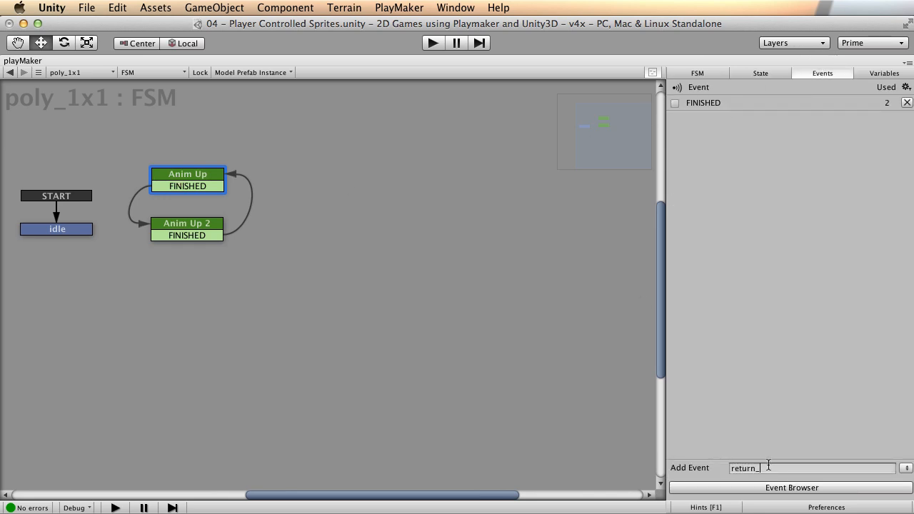
type("return_to_idle")
key("Return")
left_click(770, 466)
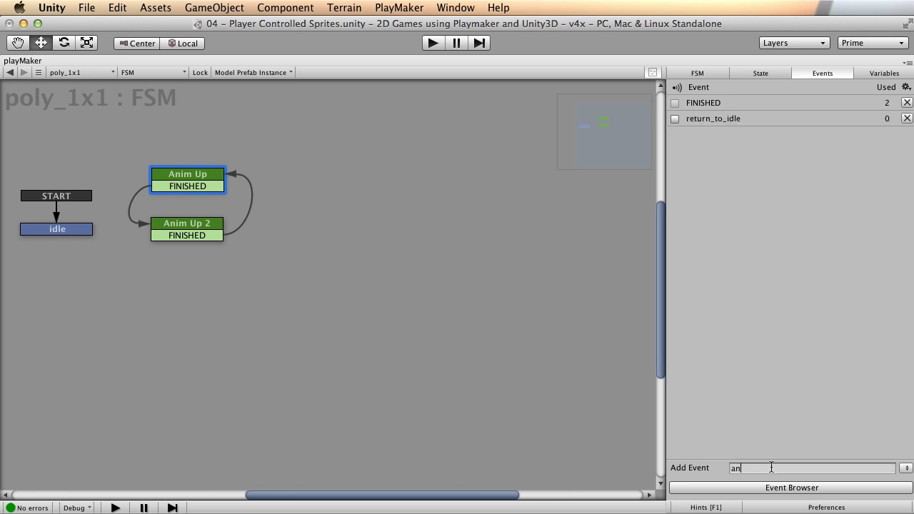
key("Return")
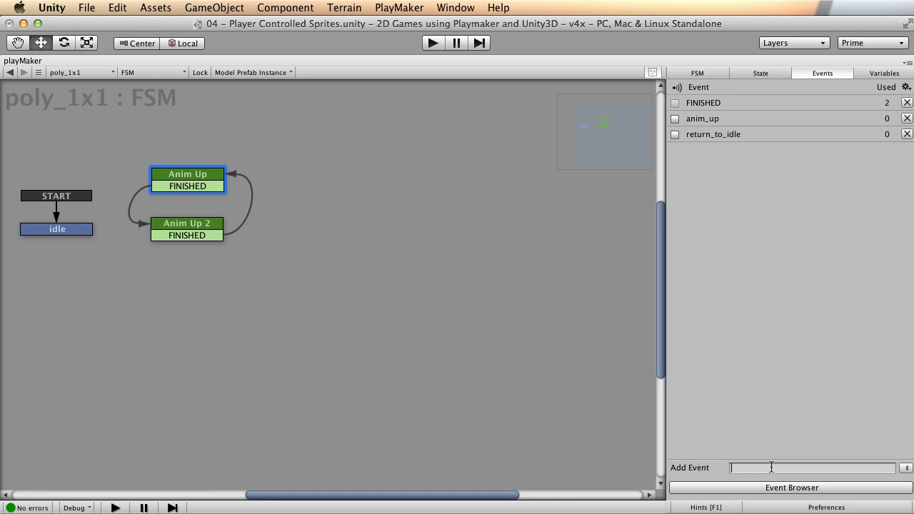
key("Return")
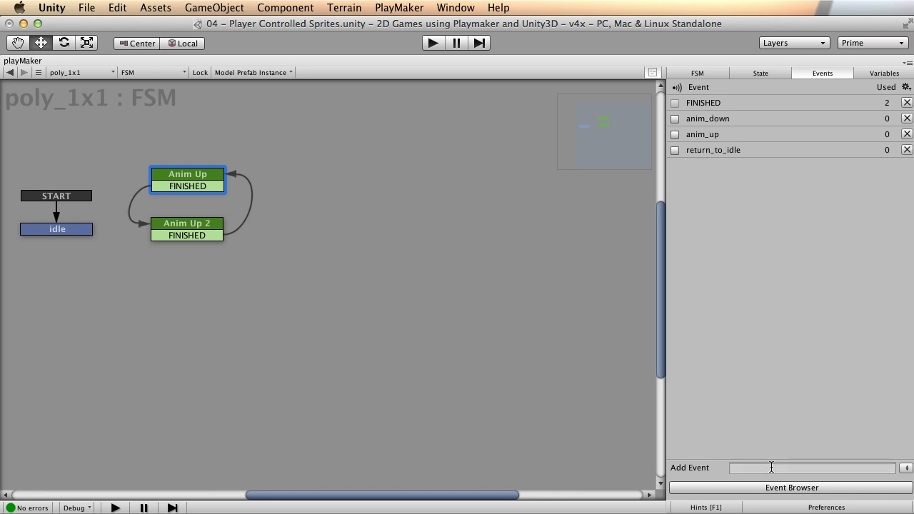
Add the events anim_right and anim_left to the FSM
left_click(770, 467)
type("anim_right")
key("Return")
left_click(771, 467)
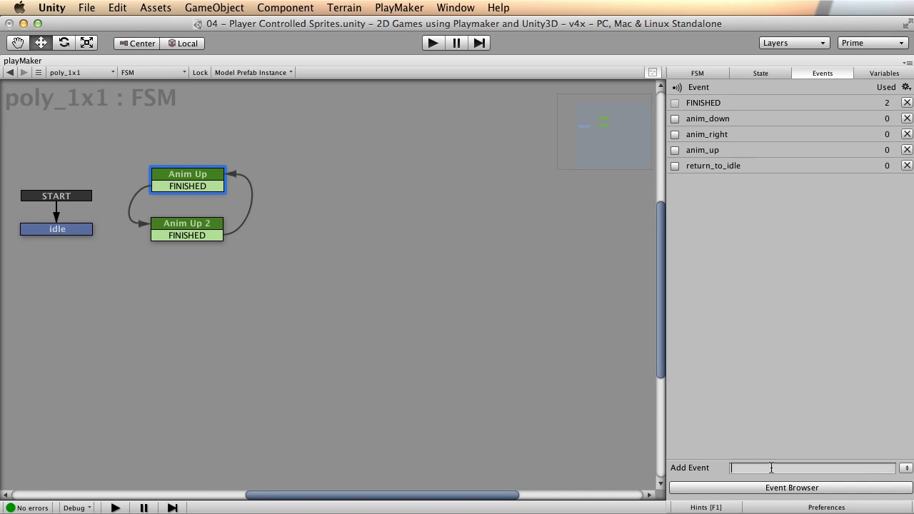
type("anim_left")
key("Return")
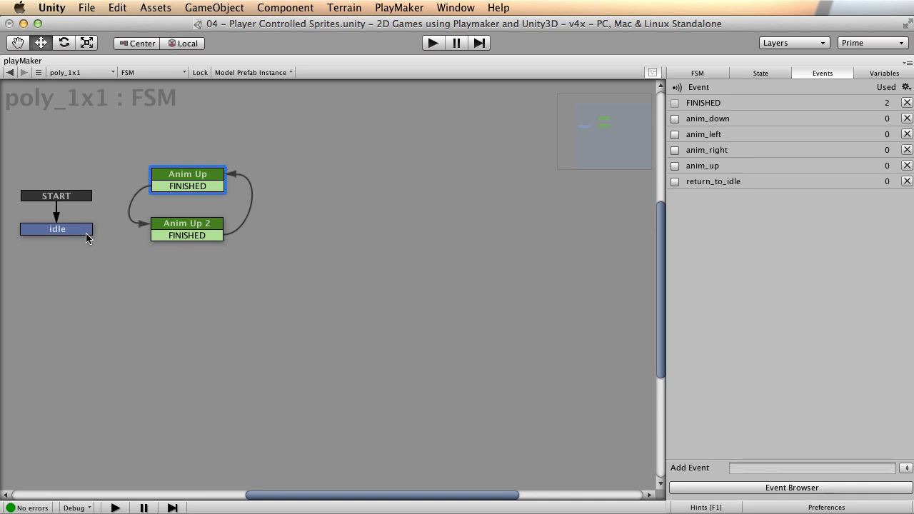
Make the events anim_down, anim_left, anim_right, anim_up and return_to_idle global, and return to the idle state's settings
left_click(66, 237)
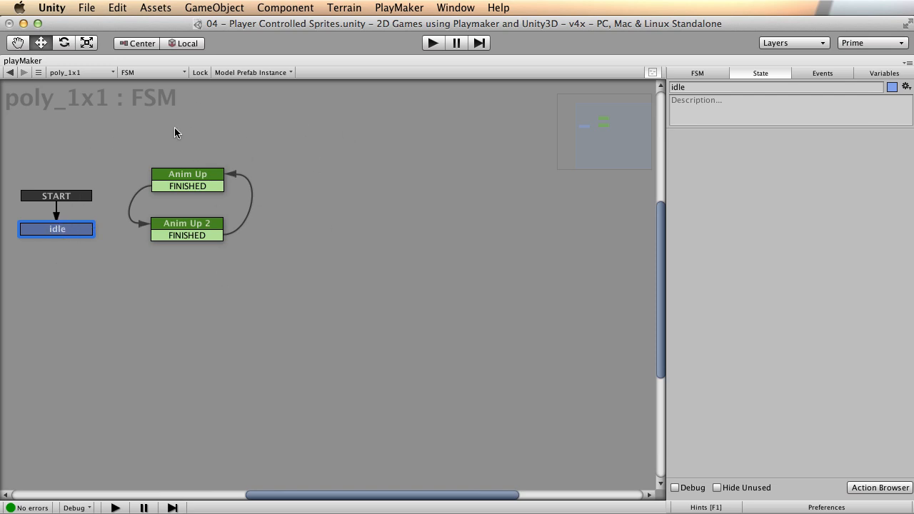
left_click(832, 74)
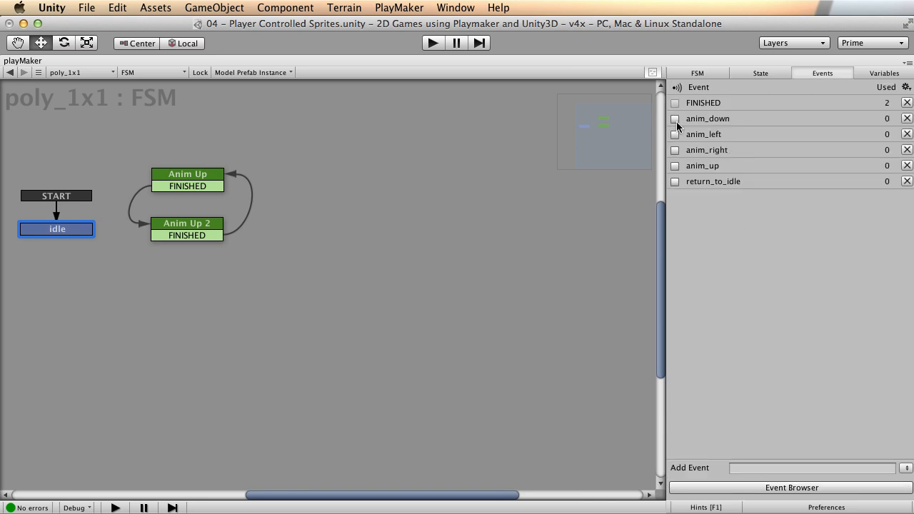
left_click(675, 120)
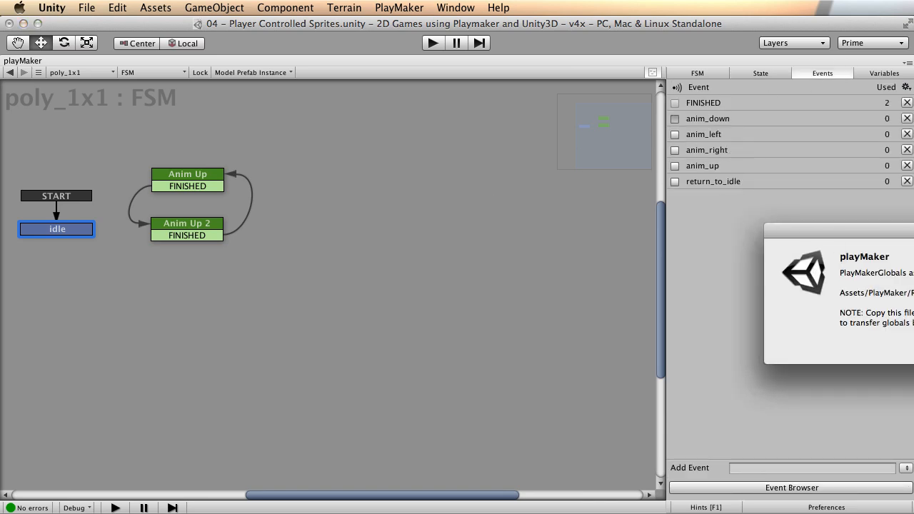
left_click(750, 333)
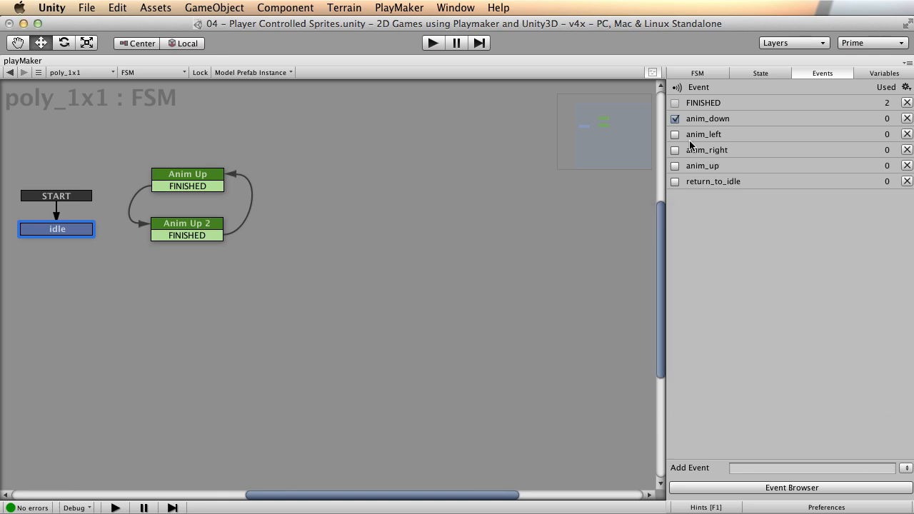
left_click(676, 134)
left_click(674, 150)
left_click(674, 166)
left_click(675, 182)
left_click(758, 73)
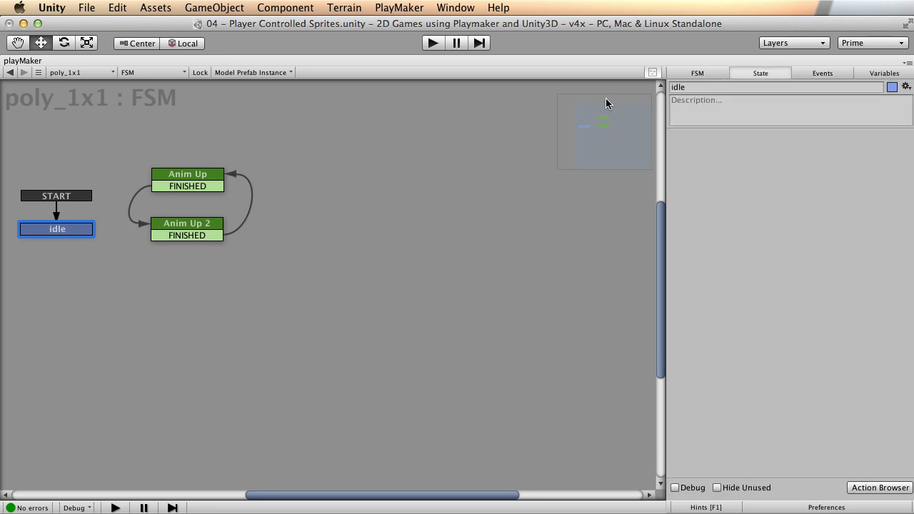
Make Anim Up the start state of the poly_1x1 FSM
left_click(186, 181)
left_click(202, 227)
left_click(200, 181)
right_click(191, 180)
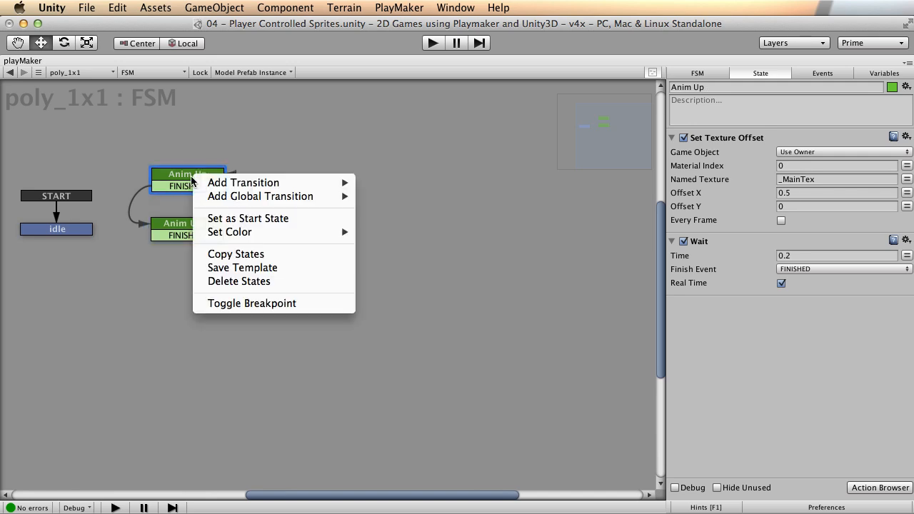
left_click(259, 218)
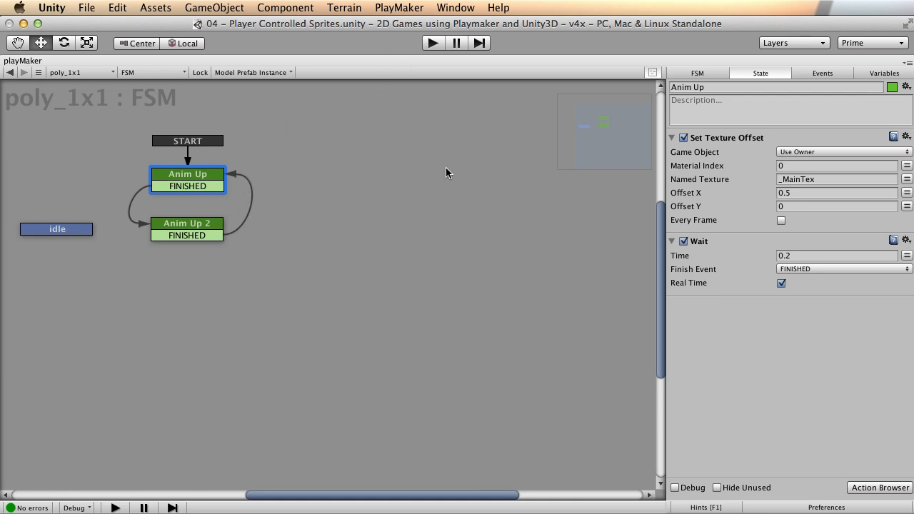
Play the game to check the tank's upward animation in the scene, and stop it
key("shift+space")
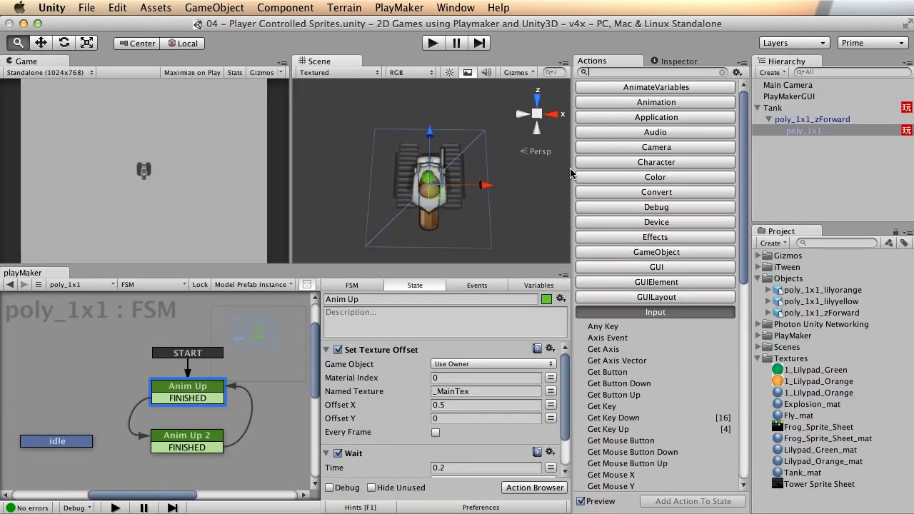
left_click(427, 43)
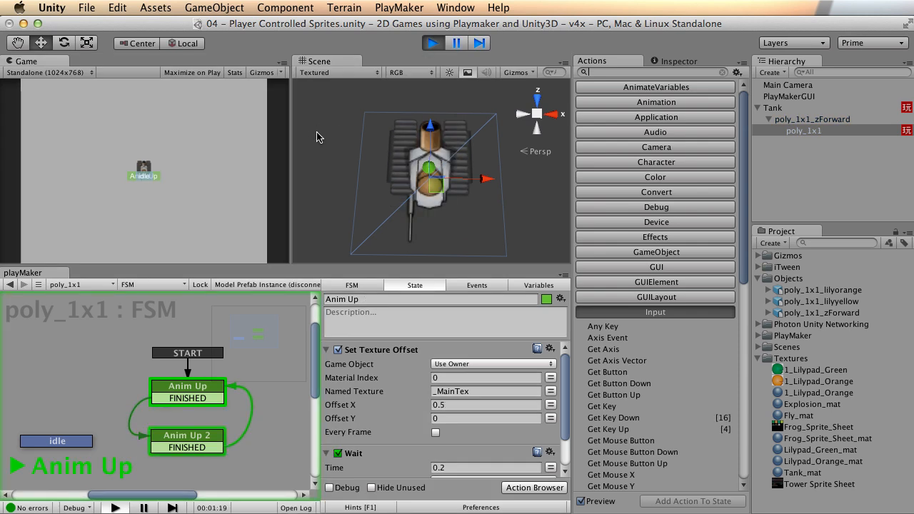
left_click_drag(318, 137, 448, 167, "alt")
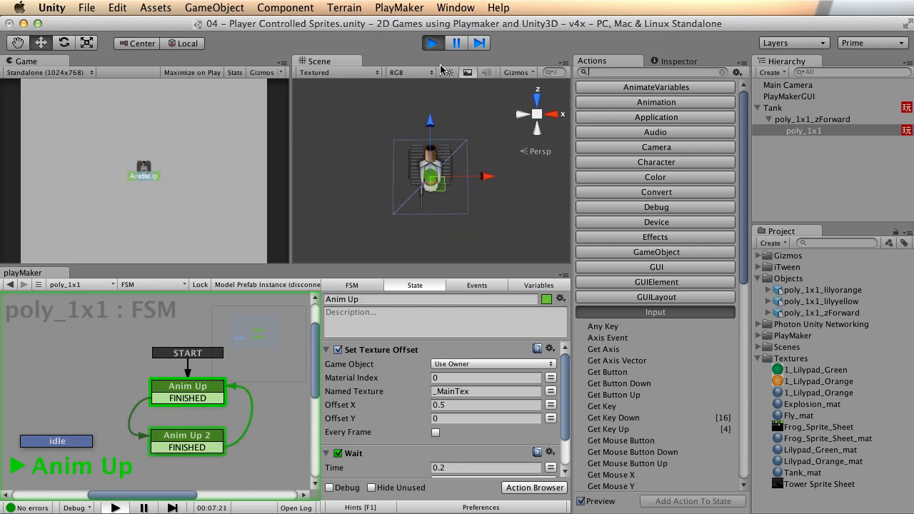
left_click(432, 43)
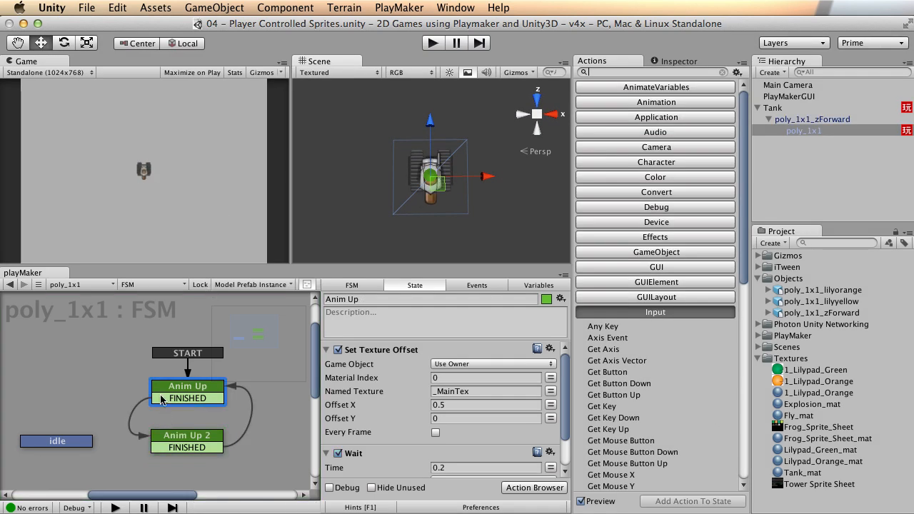
Make idle the start state of the poly_1x1 FSM again and save the scene
left_click(70, 446)
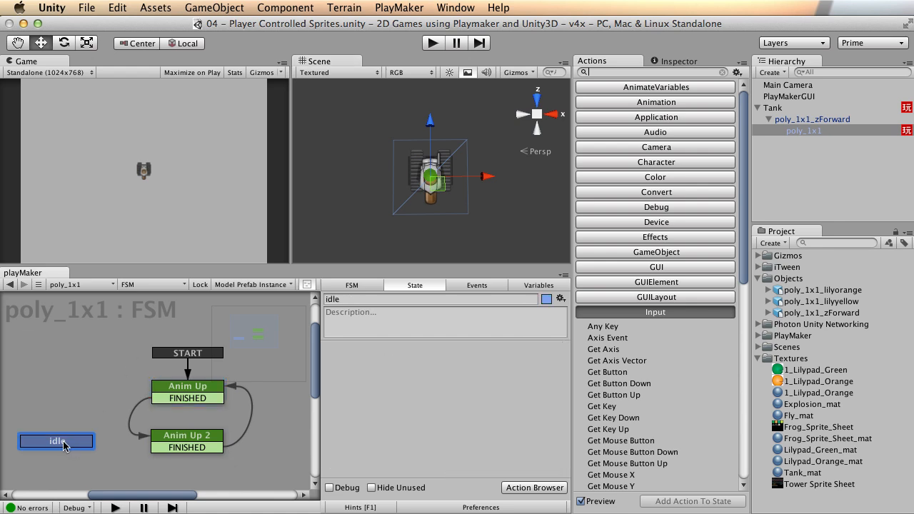
right_click(67, 442)
left_click(127, 483)
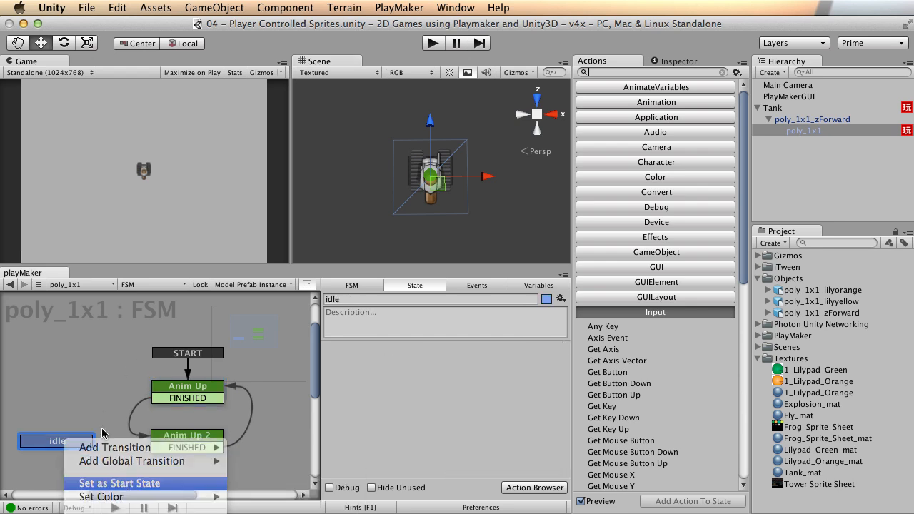
key("super+s")
right_click(240, 386, "alt")
left_click(190, 391)
left_click_drag(126, 416, 131, 394, "alt")
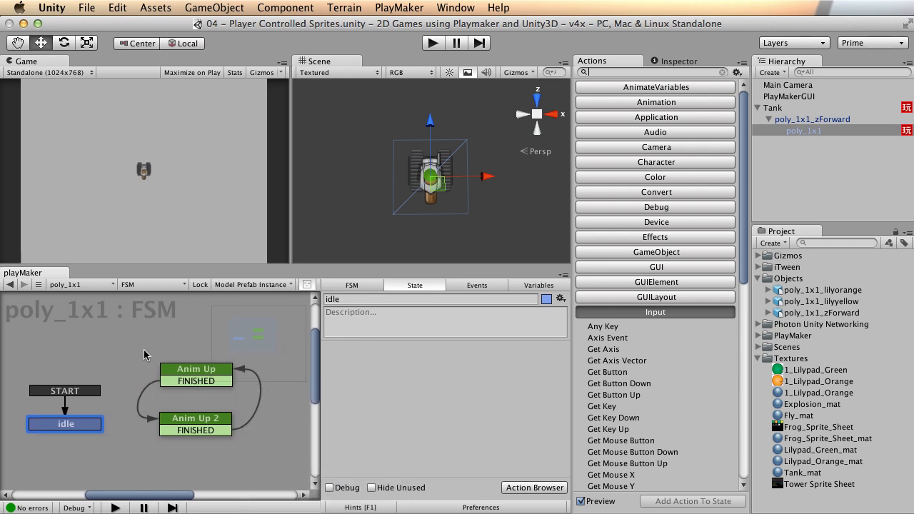
Add a global transition with the anim_up event to the Anim Up state
left_click(191, 371)
right_click(185, 371)
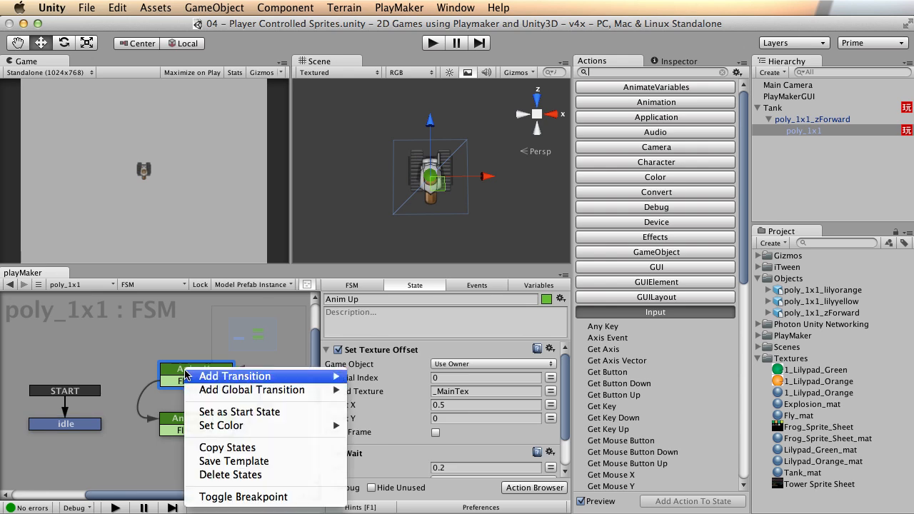
left_click(174, 369)
right_click(177, 371)
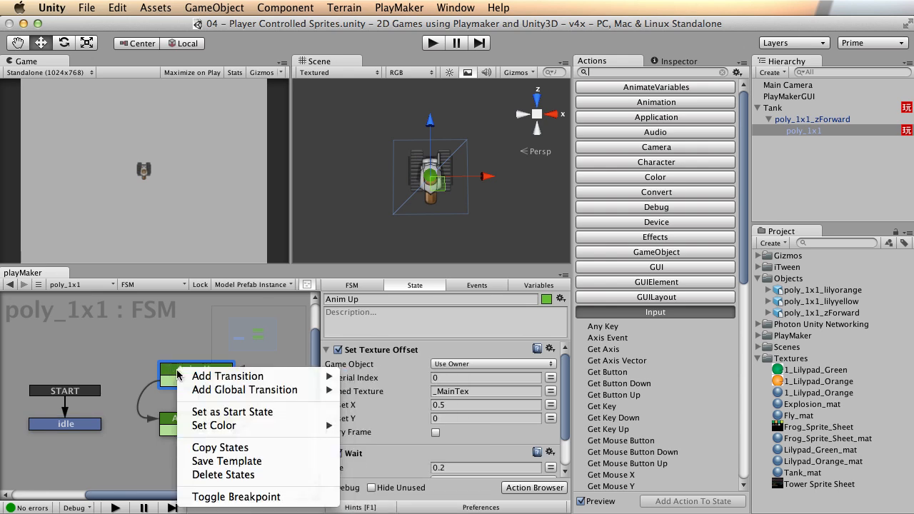
mouse_move(247, 382)
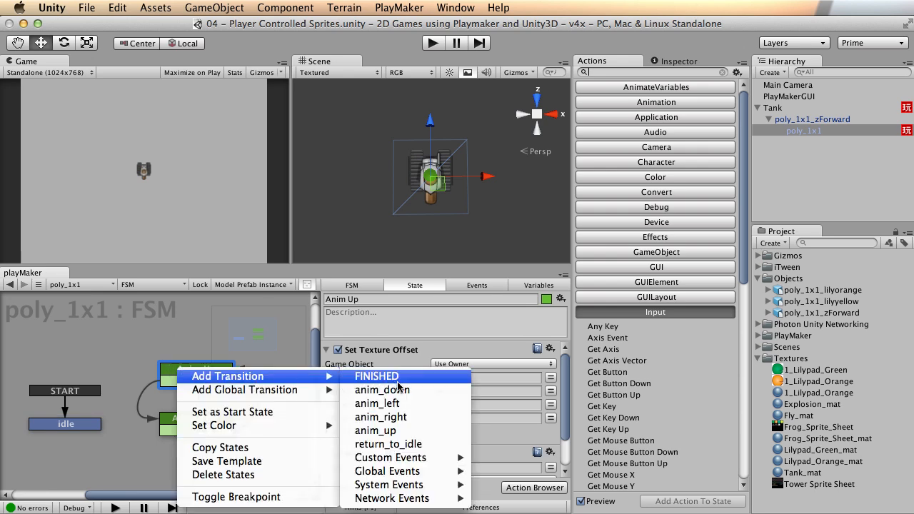
mouse_move(269, 391)
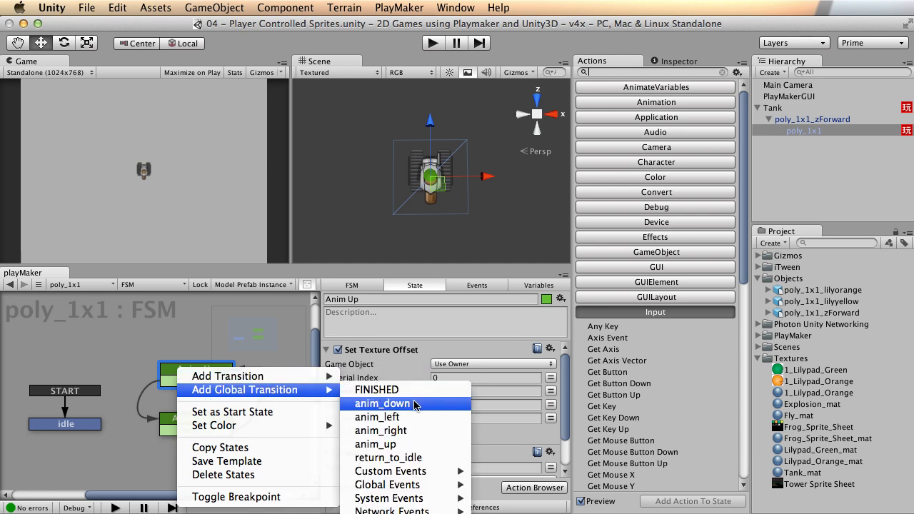
left_click(392, 448)
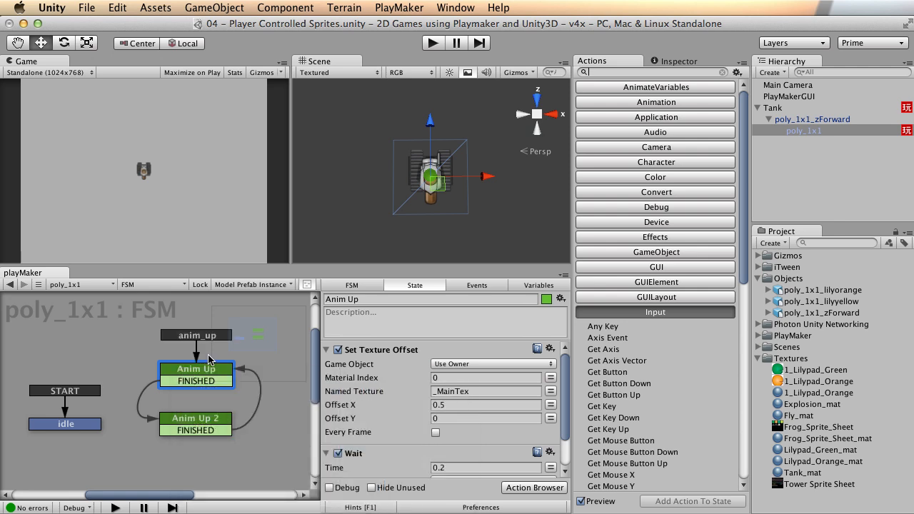
left_click(184, 340)
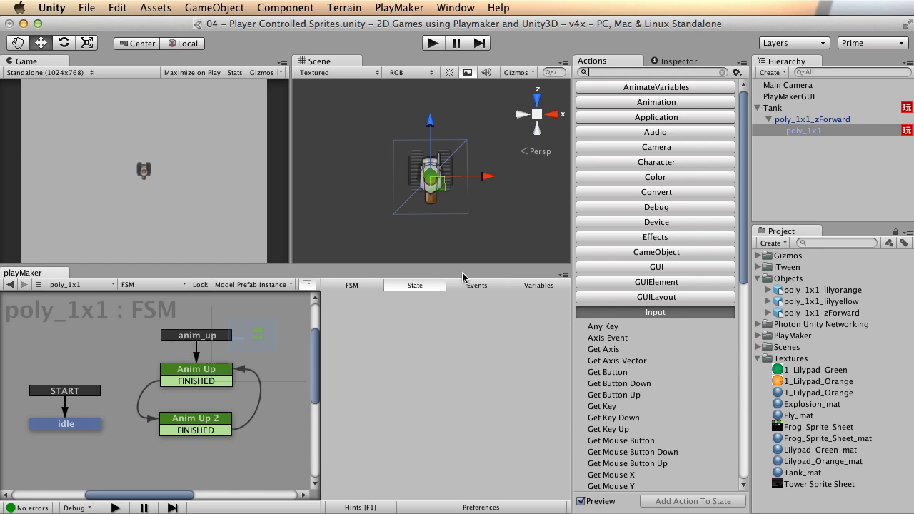
Open the Move Up state in the Tank object's FSM and collapse its Get Key Down actions
left_click(782, 109)
key("shift+space")
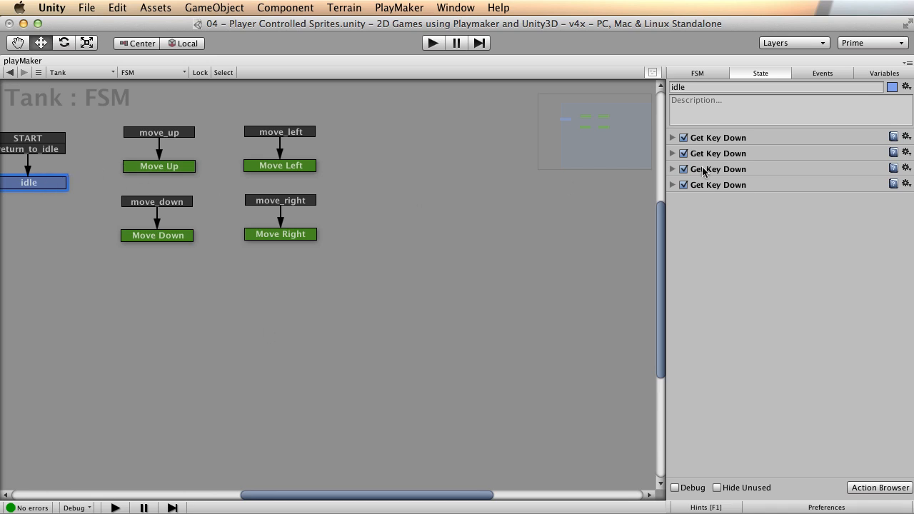
left_click(188, 167)
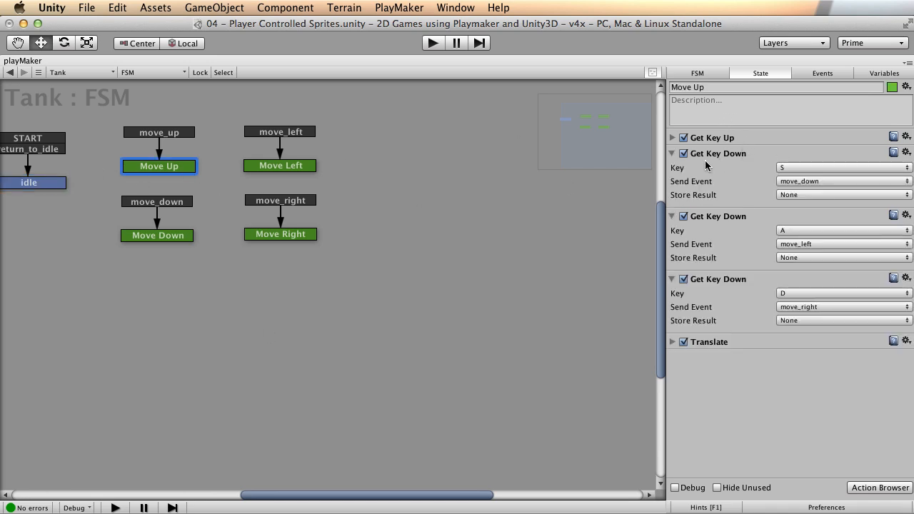
left_click(673, 153)
left_click(672, 169)
left_click(673, 185)
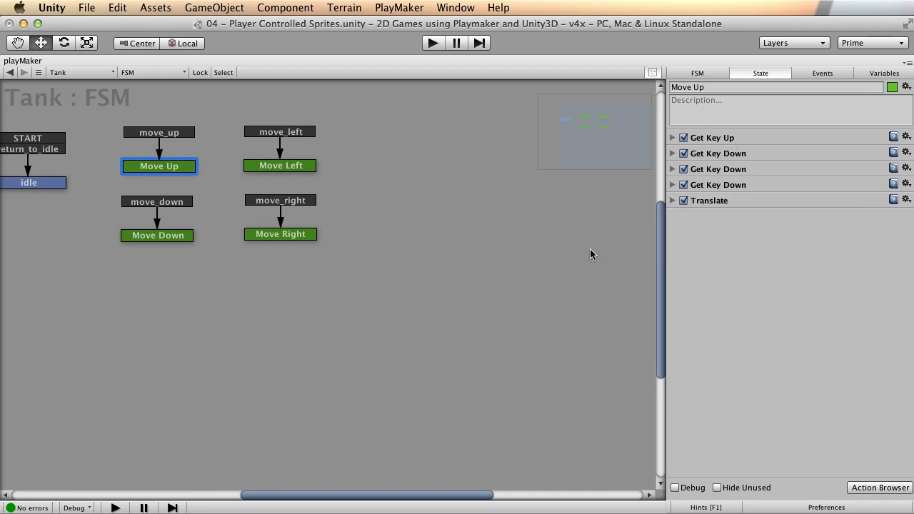
Find the Send Event action in the Action Browser, add it to the Move Up state and close the browser
left_click(393, 7)
mouse_move(405, 46)
left_click(576, 93)
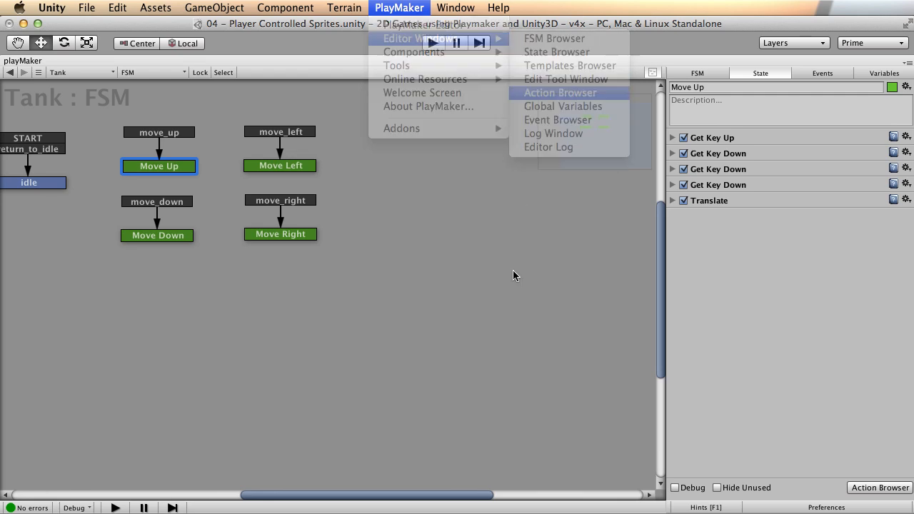
type("send evnt")
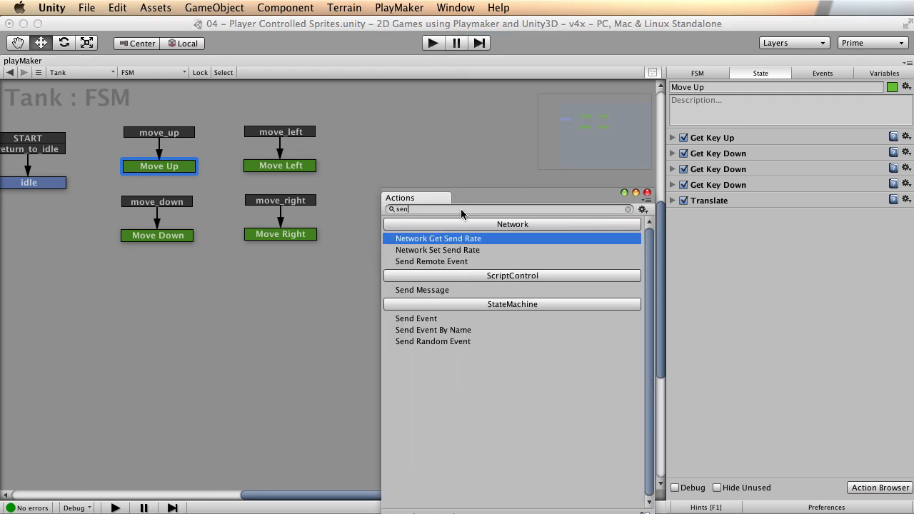
key("BackSpace")
key("BackSpace")
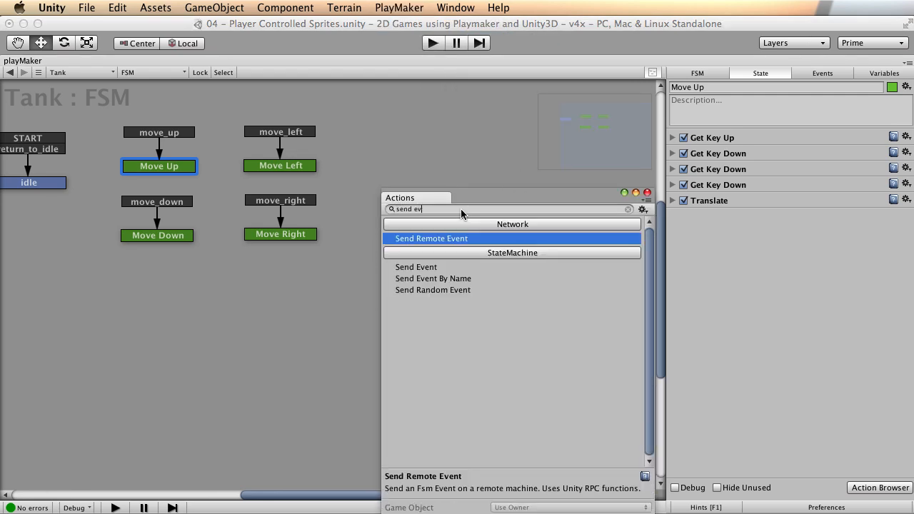
left_click_drag(424, 271, 426, 269)
double_click(447, 264)
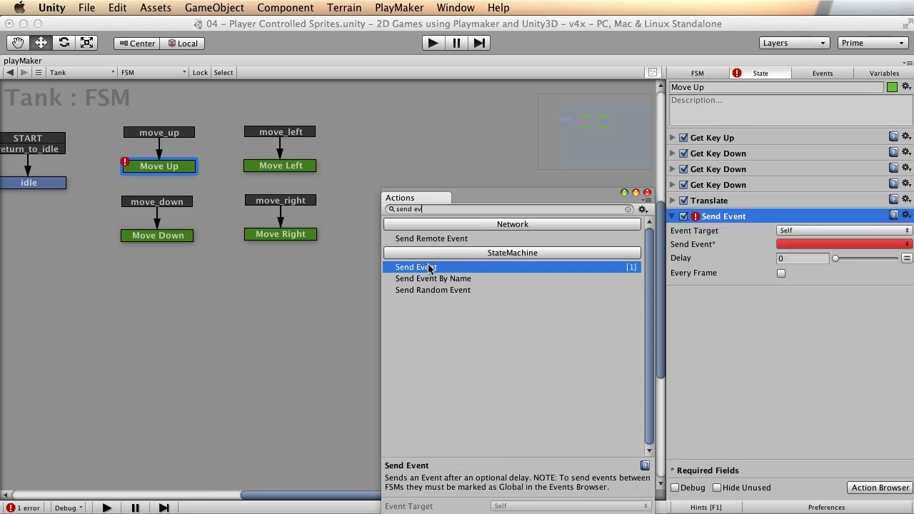
left_click(647, 192)
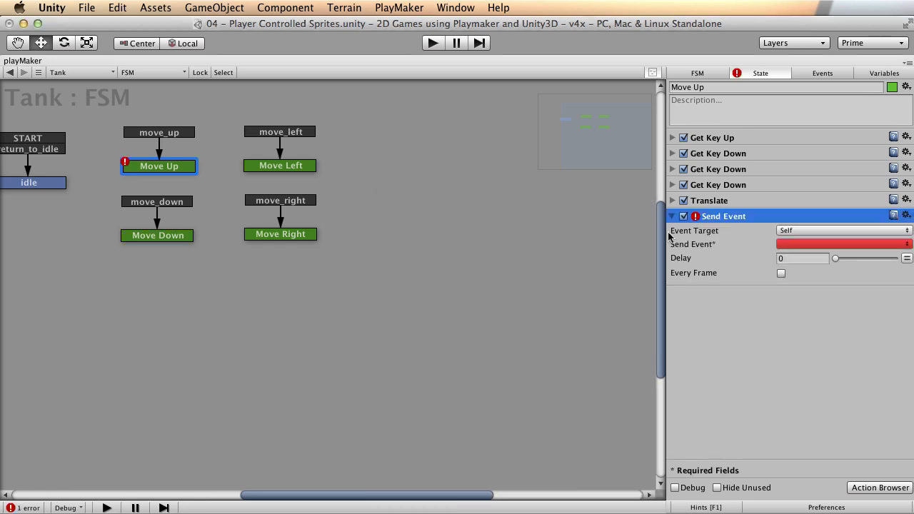
Set the Send Event action's target to Game Object FSM and specify poly_1x1 as its game object
left_click(870, 231)
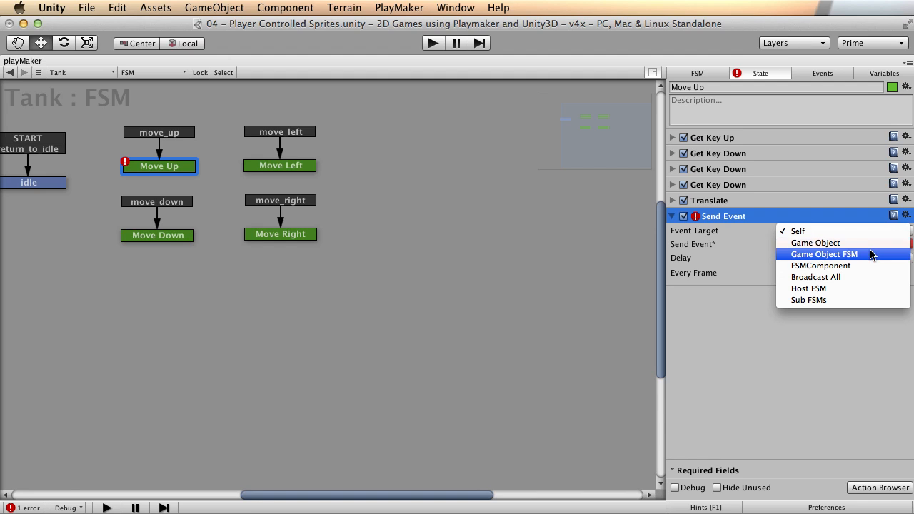
left_click(871, 253)
key("shift+space")
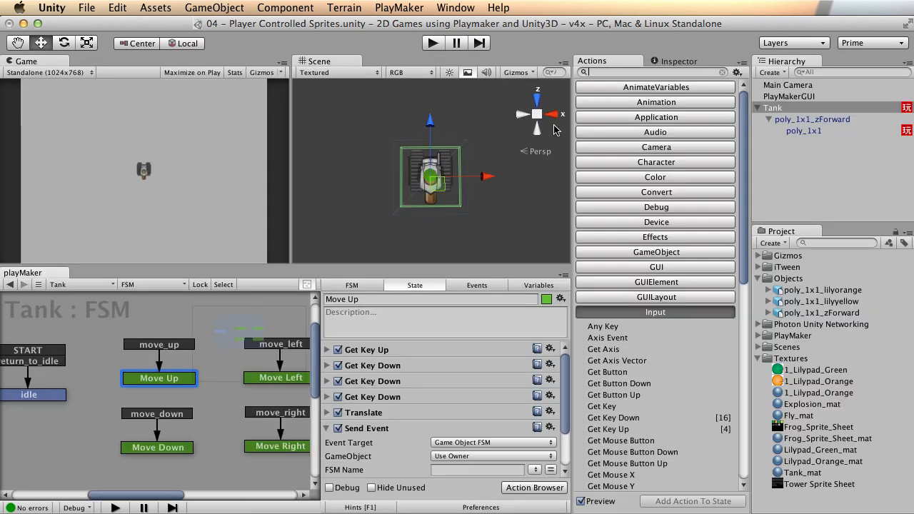
left_click(682, 62)
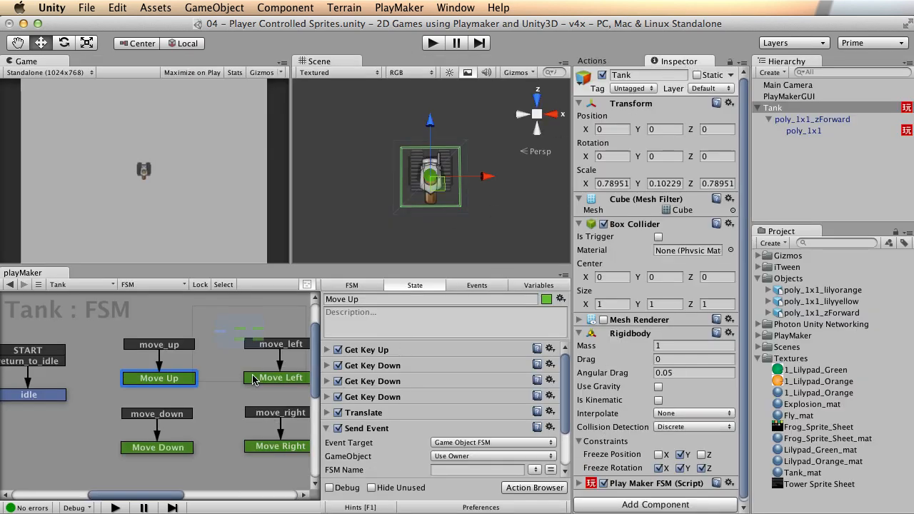
scroll(445, 379, "down", 5)
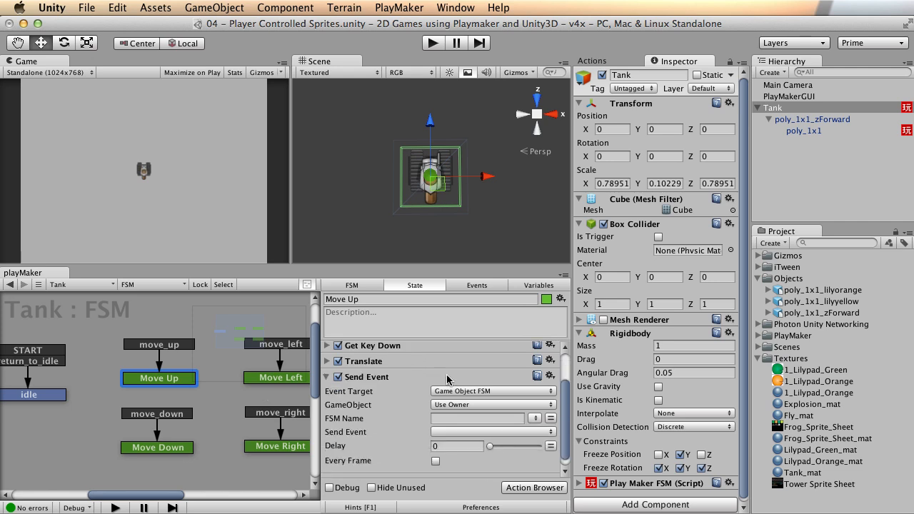
left_click(519, 397)
left_click(485, 406)
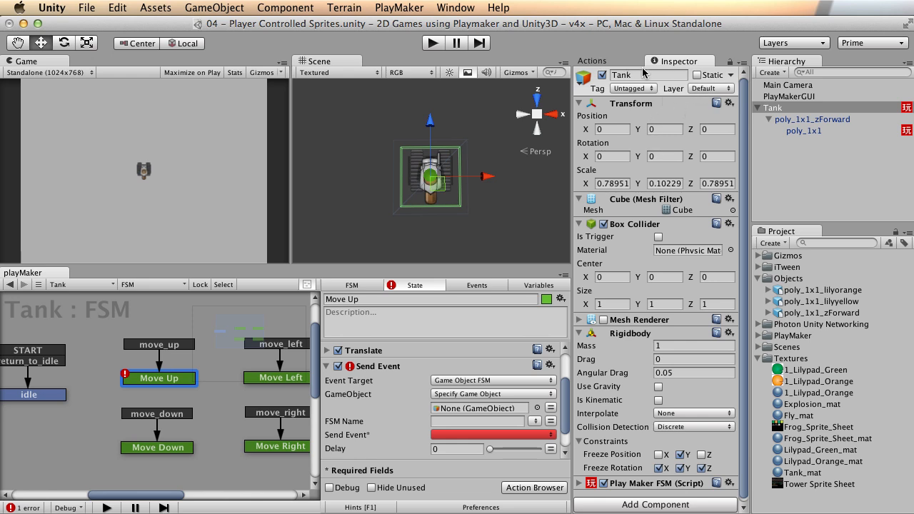
left_click_drag(810, 132, 492, 409)
Set the Send Event action's FSM name to FSM and its event to anim_up
left_click(486, 425)
type("FSM")
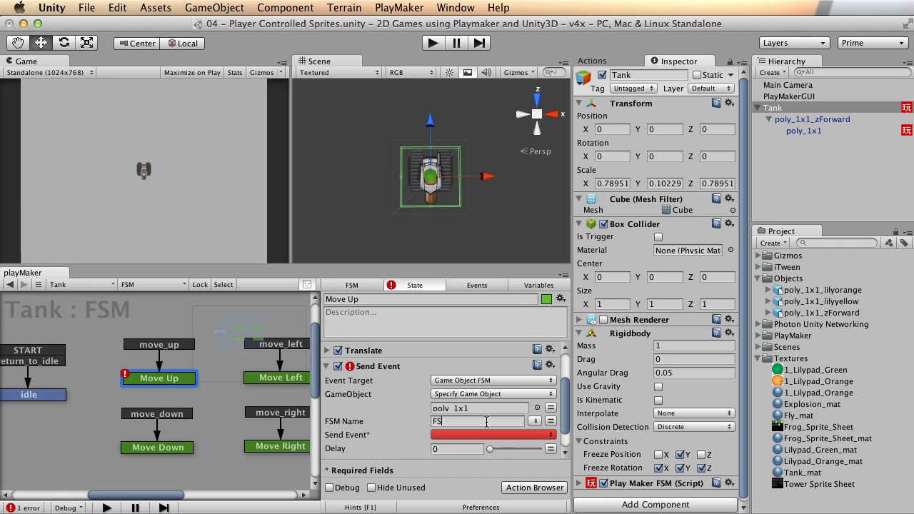
left_click(493, 434)
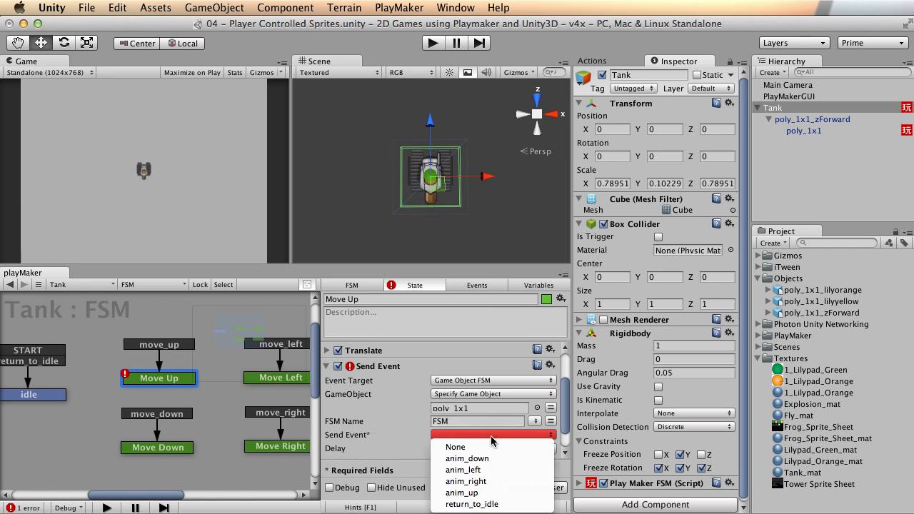
left_click(504, 493)
scroll(397, 374, "down", 1)
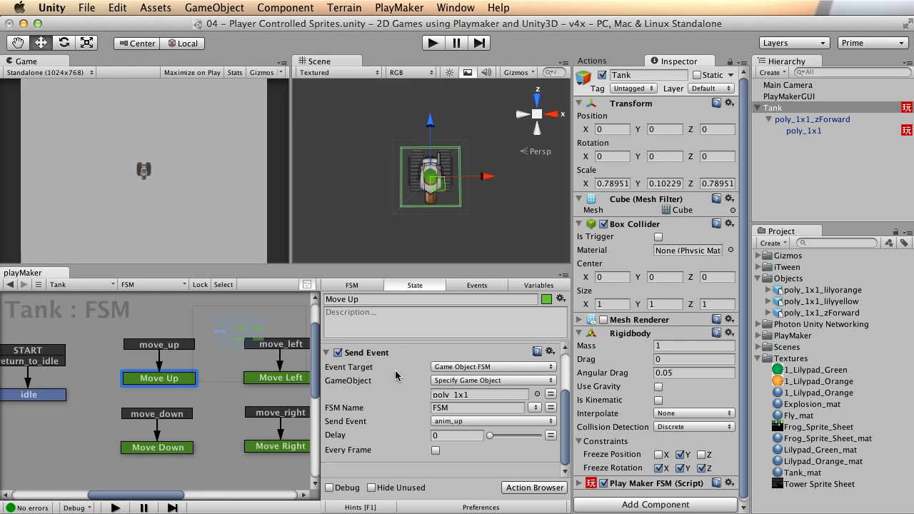
Move the Send Event action above Get Key Up in the Move Up state's action list and leave it collapsed
scroll(395, 375, "up", 4)
key("shift+space")
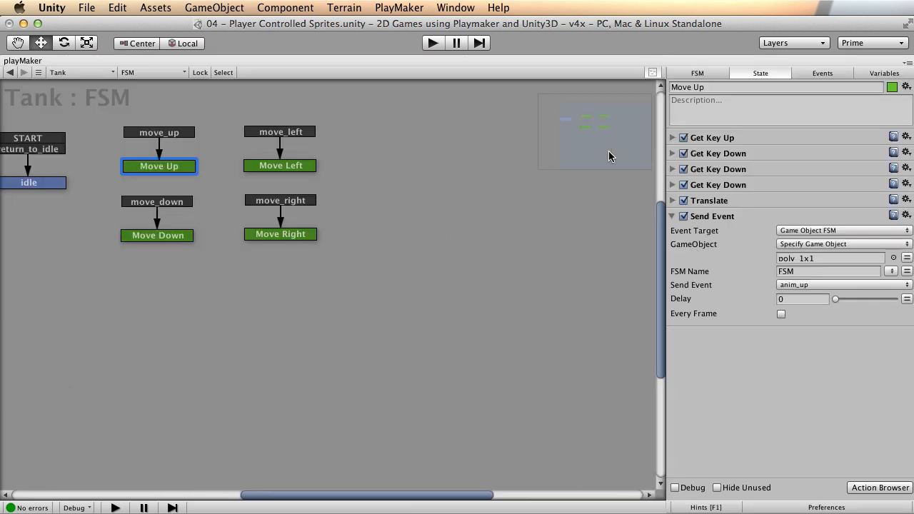
left_click(673, 218)
left_click_drag(686, 218, 726, 148)
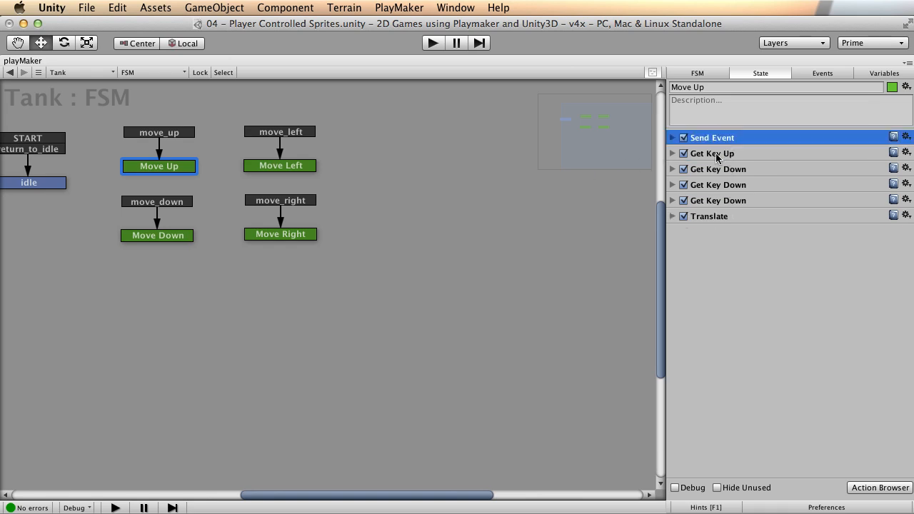
left_click(670, 139)
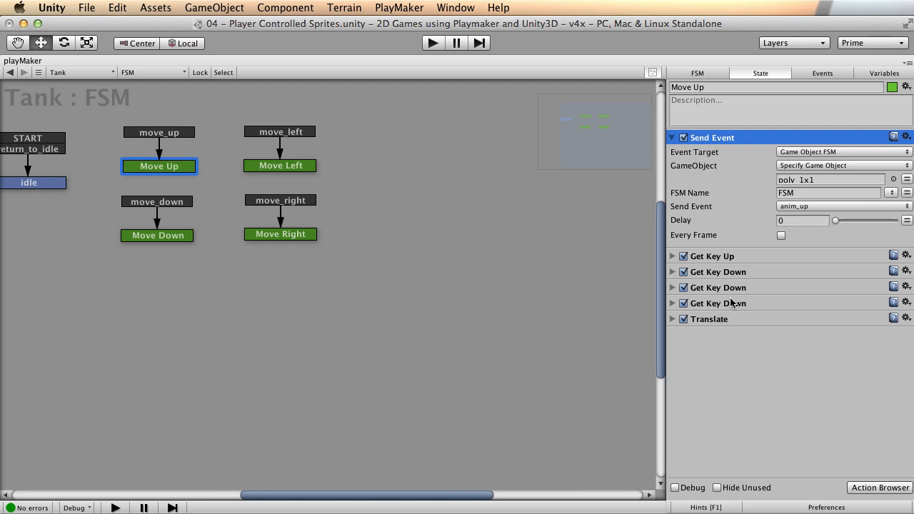
left_click(672, 138)
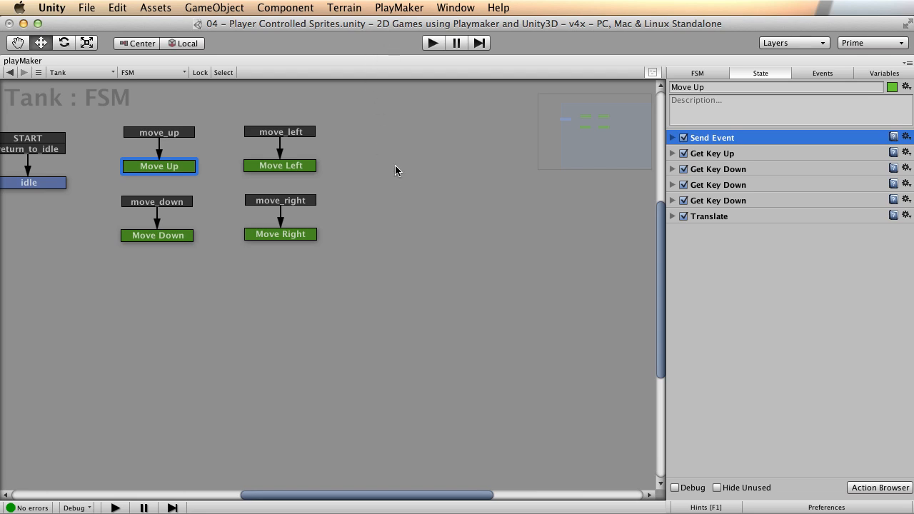
Restore the full editor layout, play the scene and drive the tank upward to test its Move Up animation
key("shift+space")
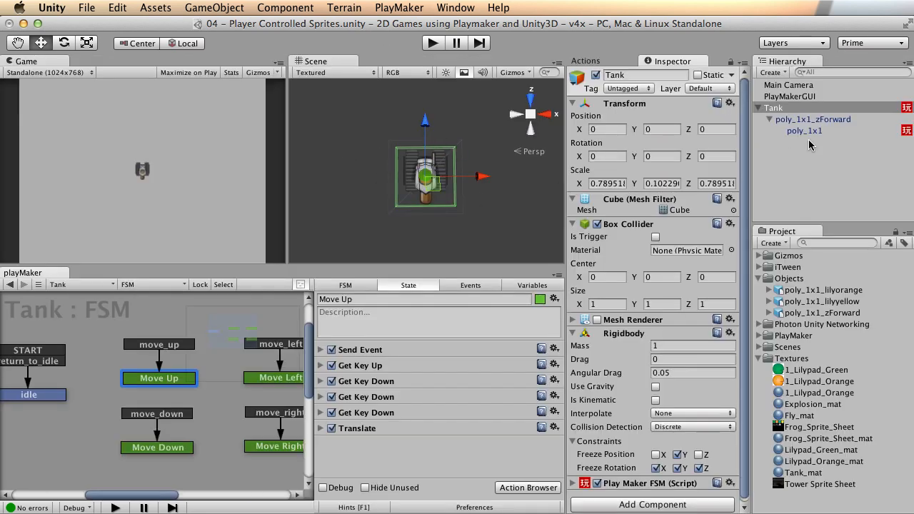
left_click(433, 43)
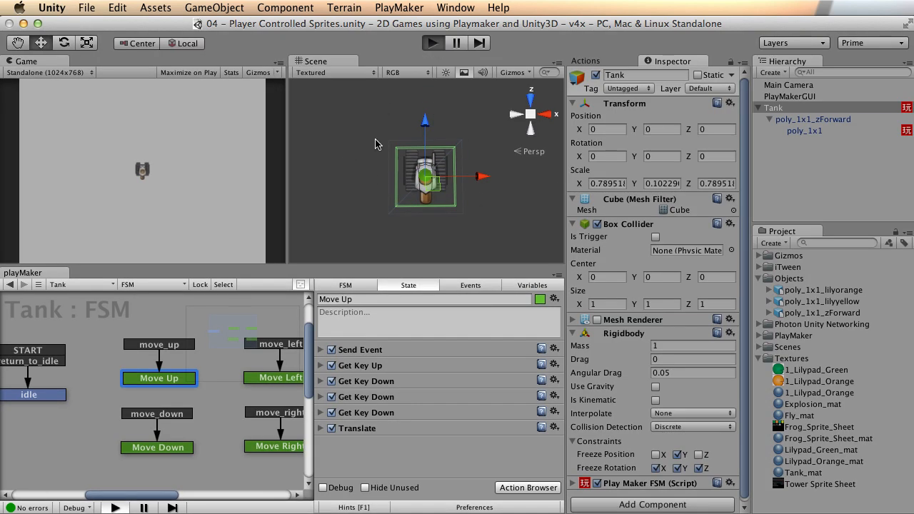
key("super+p")
left_click(432, 43)
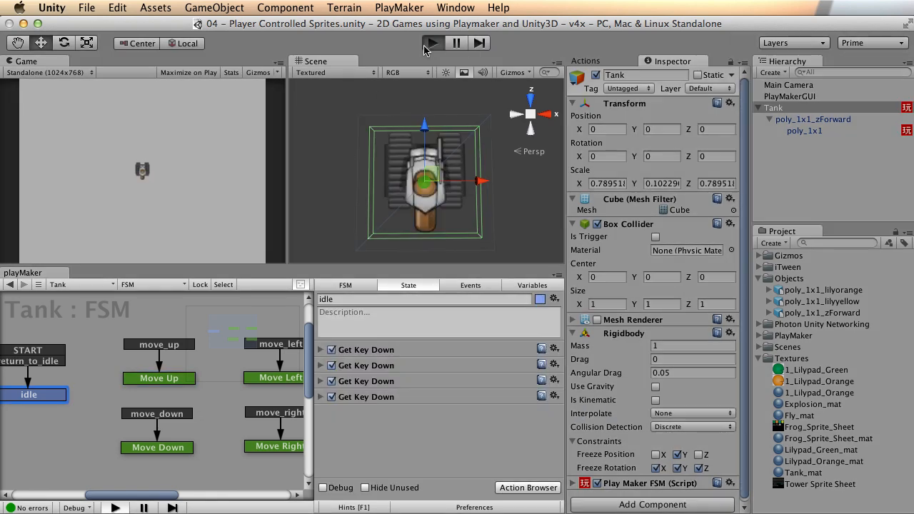
key("Up")
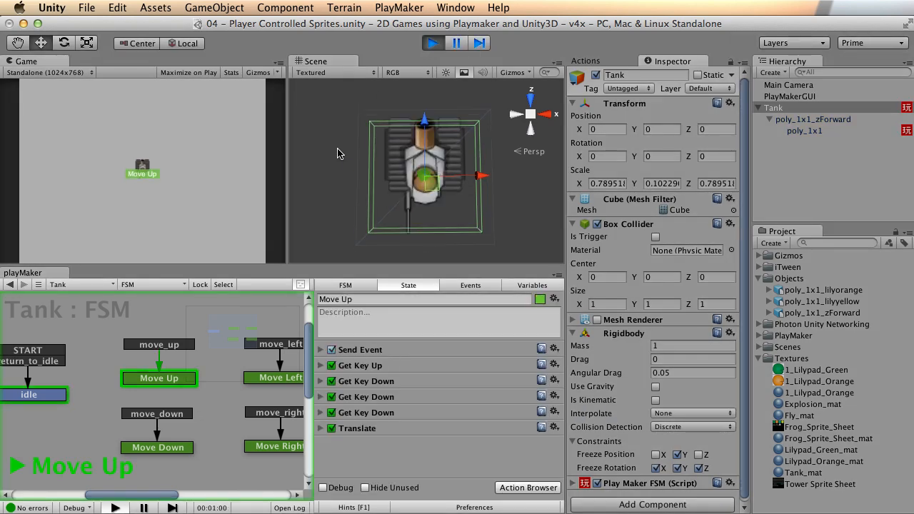
right_click_drag(474, 143, 383, 112, "alt")
middle_click_drag(383, 112, 381, 154, "alt")
right_click_drag(381, 154, 525, 151, "alt")
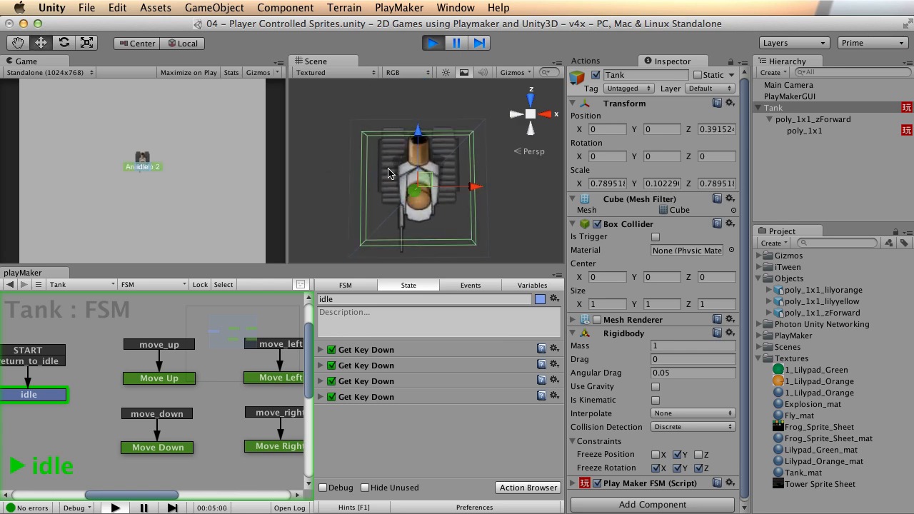
Check the running FSM of poly_1x1 against the Tank's FSM, and stop playing the scene
left_click(805, 131)
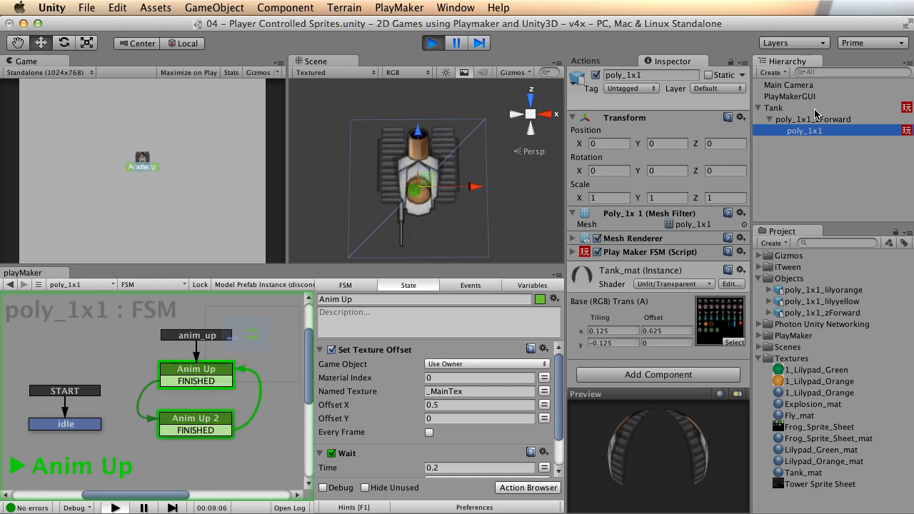
left_click(797, 110)
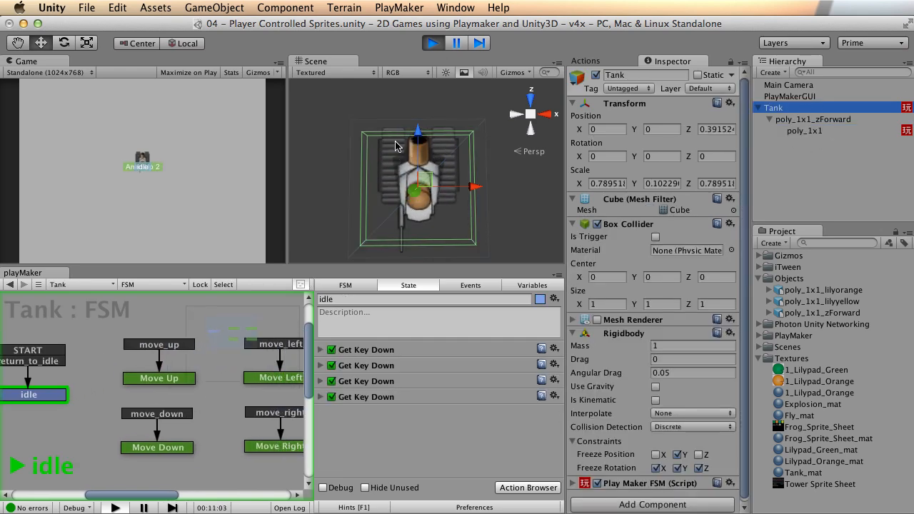
left_click(434, 44)
right_click_drag(469, 164, 392, 193, "alt")
middle_click_drag(392, 193, 409, 163, "alt")
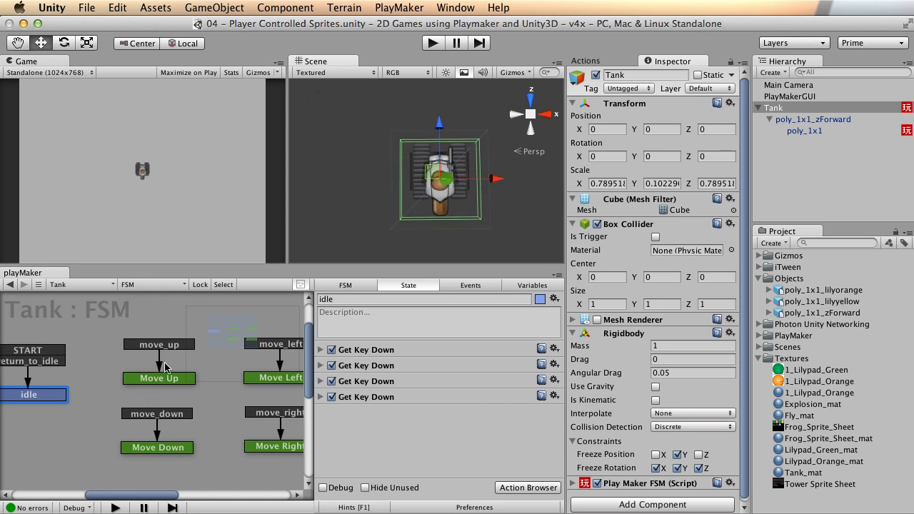
Examine the poly_1x1 FSM in the enlarged graph, checking the idle state against the Anim Up loop
left_click(807, 132)
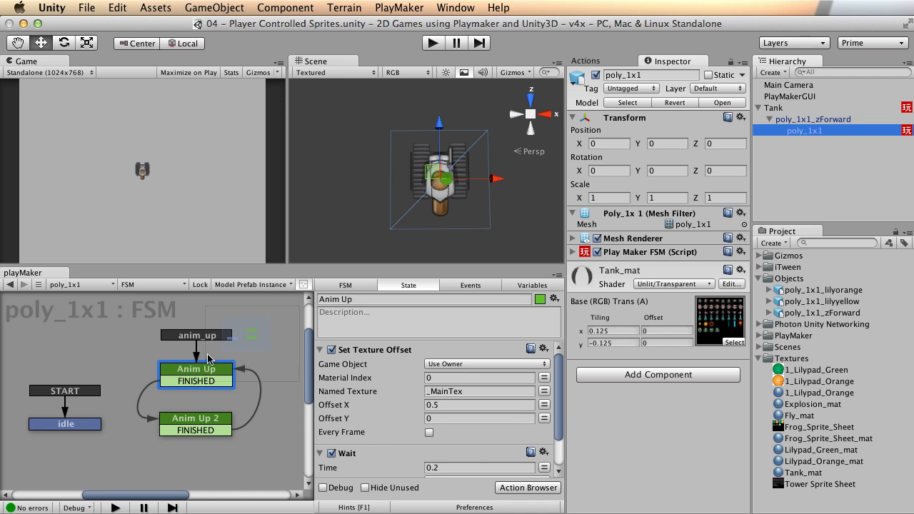
key("space")
right_click_drag(370, 159, 277, 142, "alt")
left_click_drag(297, 118, 308, 140, "alt")
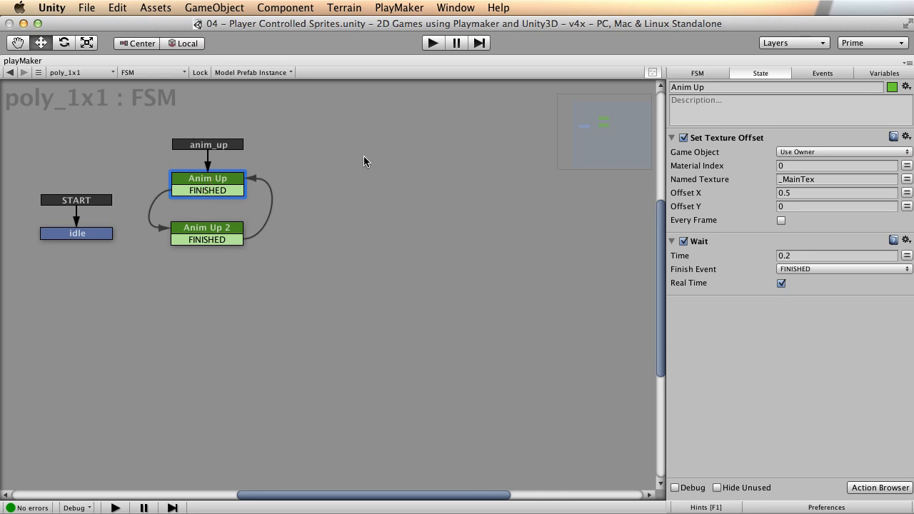
key("shift+space")
Copy the Send Event action from the Tank's Move Up state and paste it at the start of the idle state's action list
left_click(792, 108)
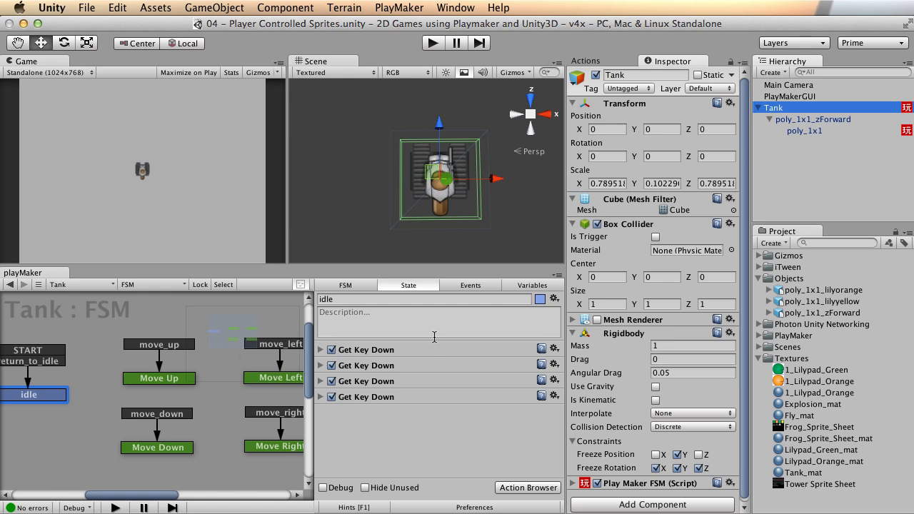
left_click(177, 384)
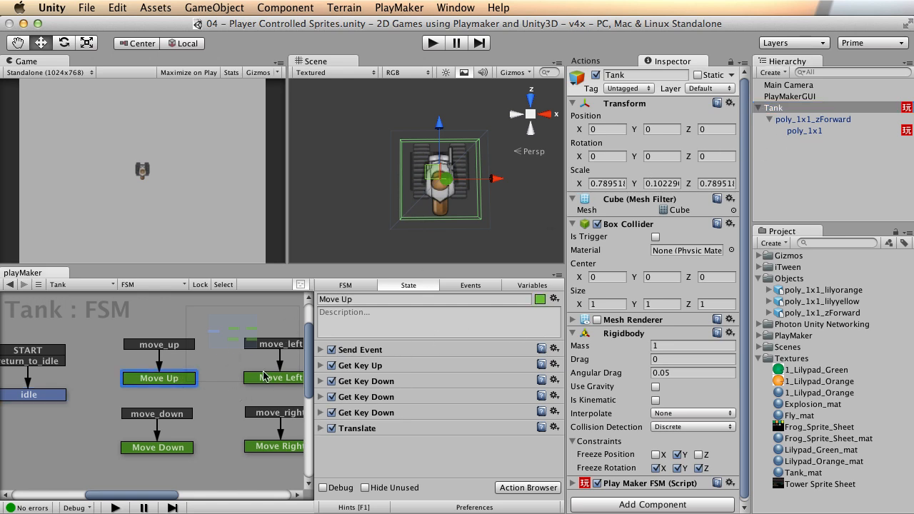
right_click(376, 351)
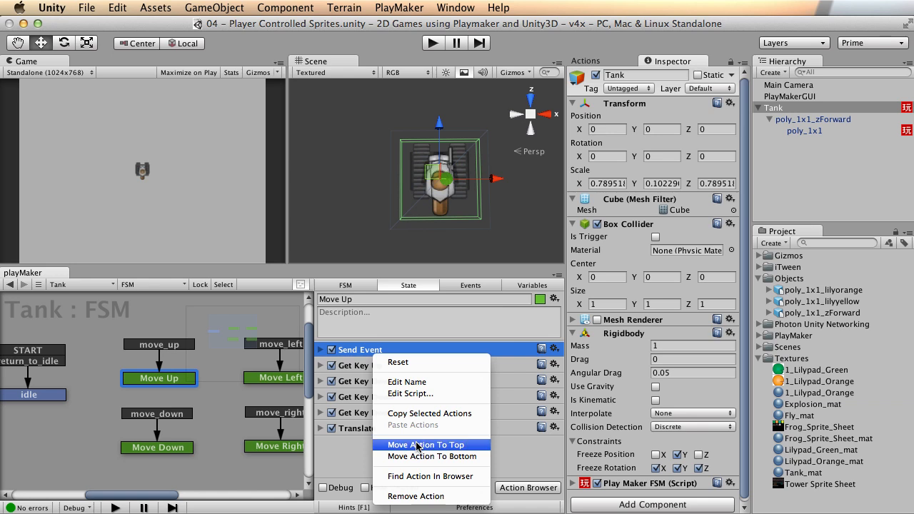
left_click(406, 382)
left_click(56, 398)
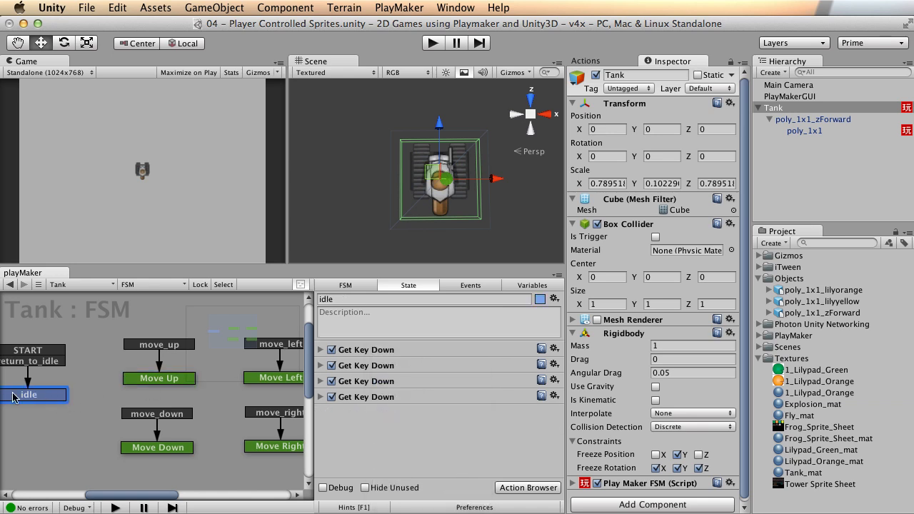
right_click(377, 417)
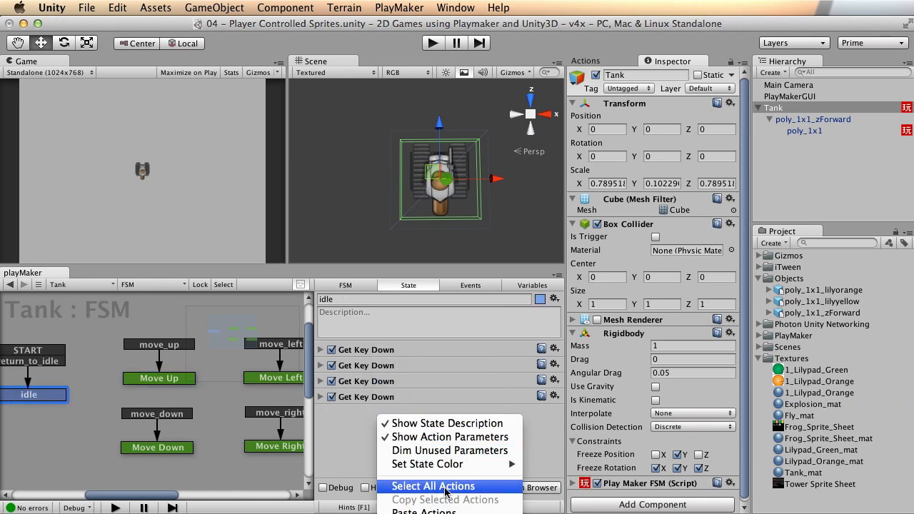
left_click(454, 508)
left_click_drag(365, 414, 369, 355)
Set the event sent by the idle state's Send Event action to return_to_idle
left_click(319, 350)
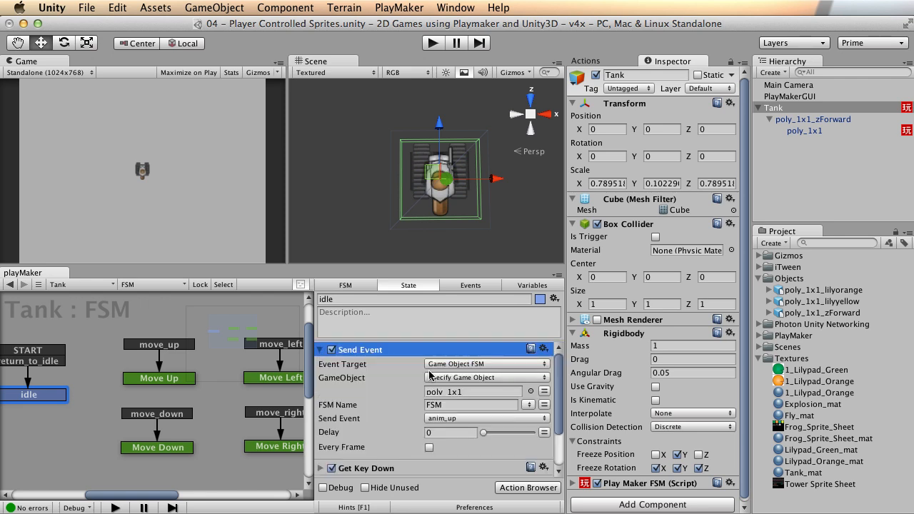
left_click(476, 417)
left_click(524, 431)
Add a return_to_idle global transition to the idle state in the poly_1x1 FSM
left_click(804, 131)
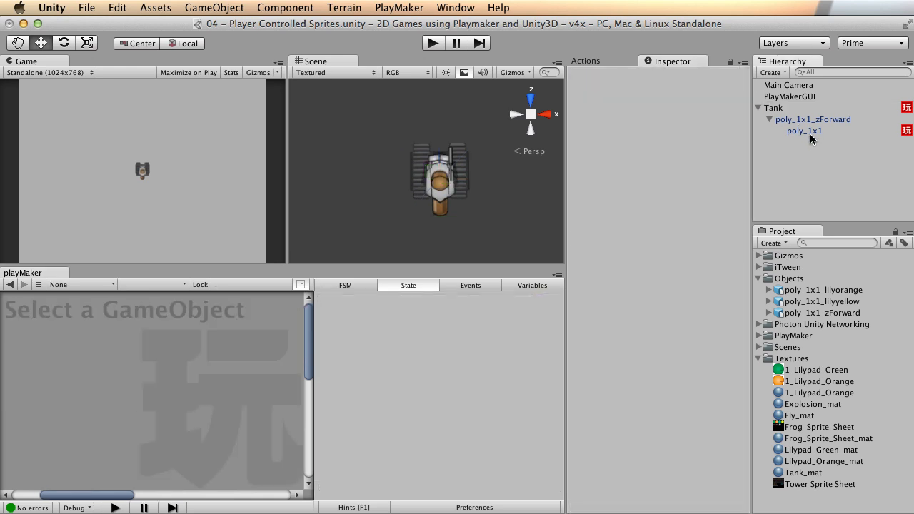
left_click(78, 445)
right_click(79, 447)
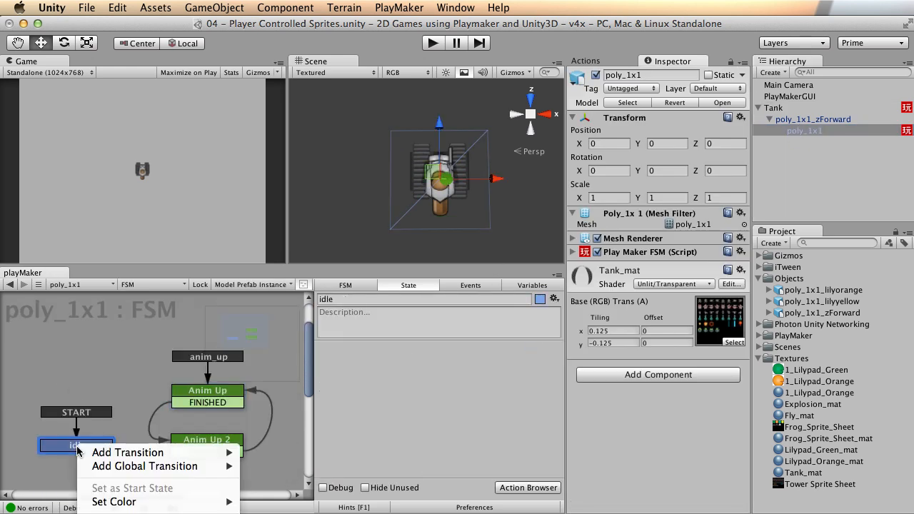
mouse_move(125, 457)
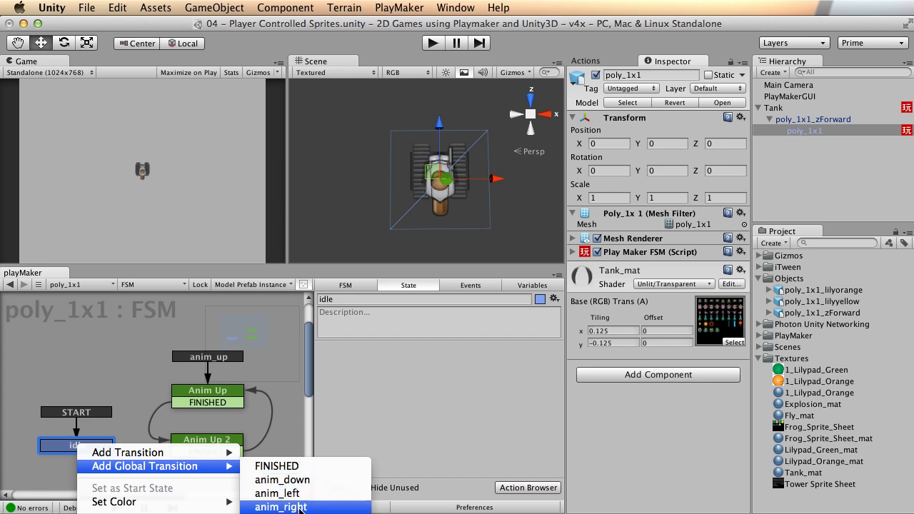
left_click(282, 512)
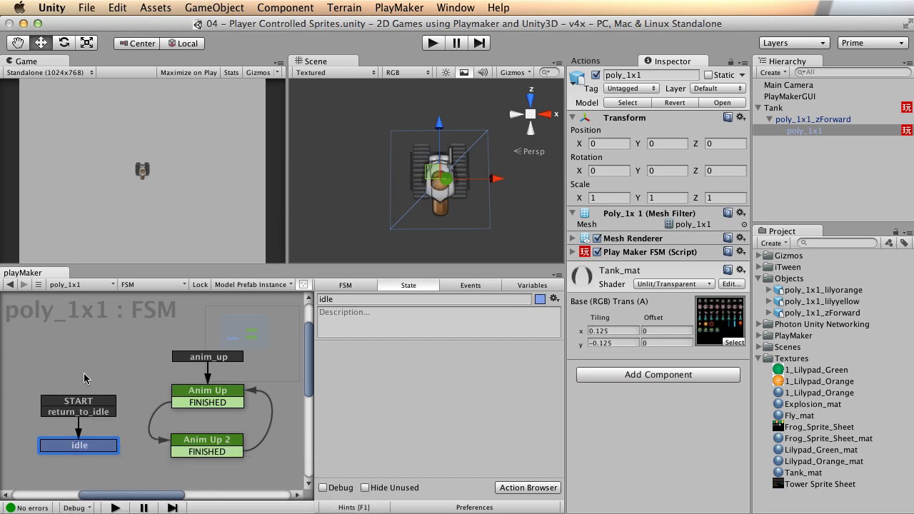
Play the scene, drive the tank upward to test the sprite's return to idle, and stop the playback
left_click(428, 45)
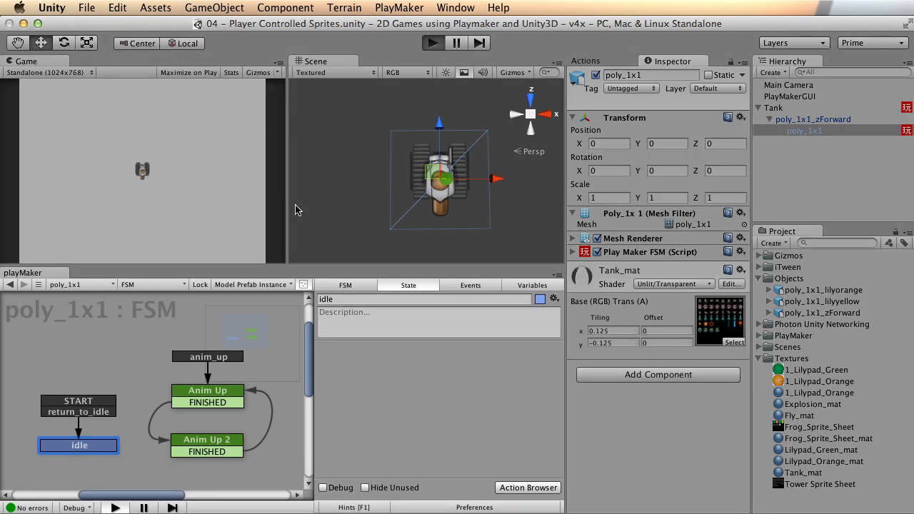
left_click_drag(356, 178, 362, 188, "alt")
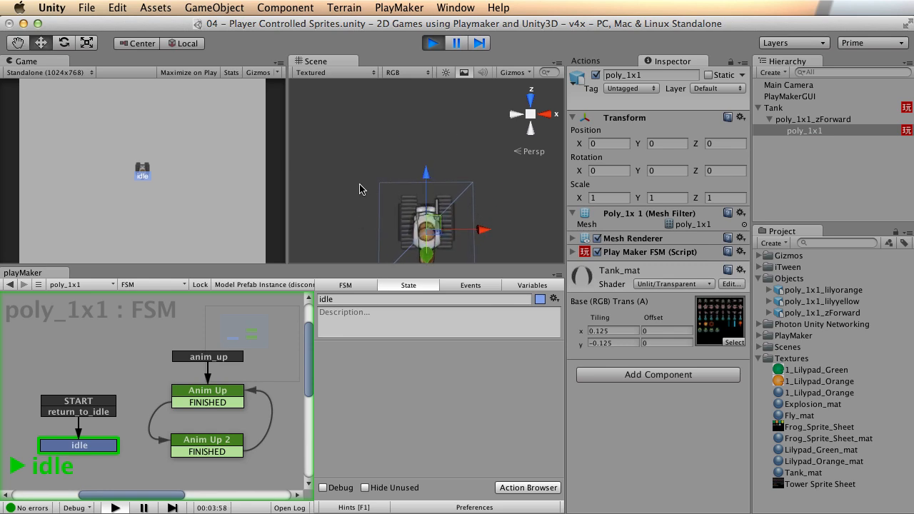
left_click(436, 43)
key("shift+space")
key("shift+space")
left_click(432, 43)
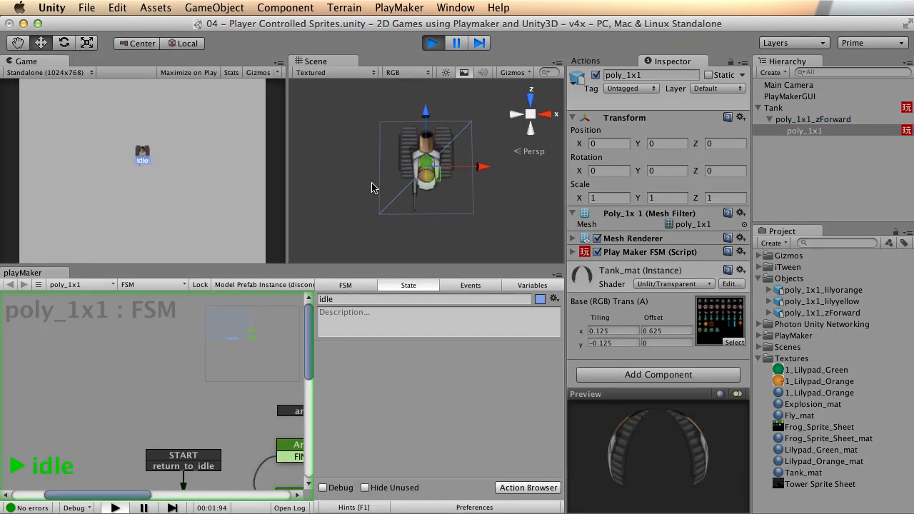
key("Up")
key("Up")
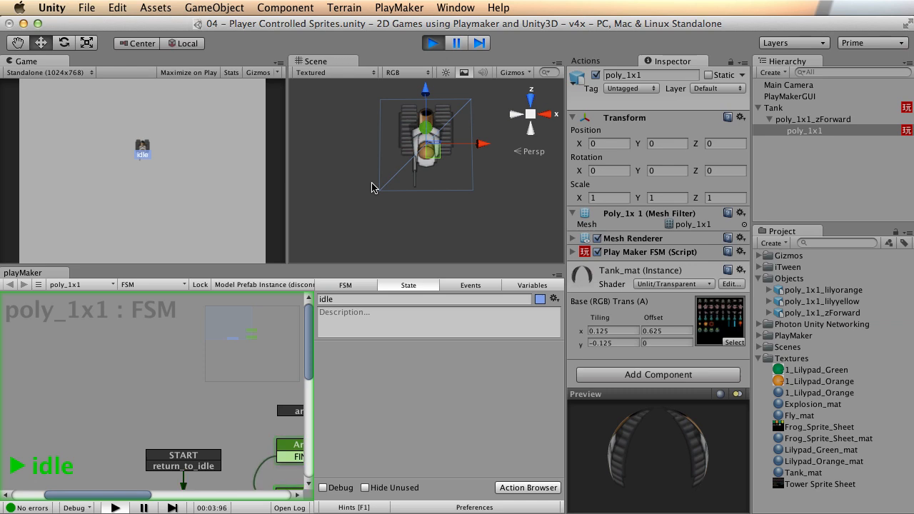
left_click(433, 44)
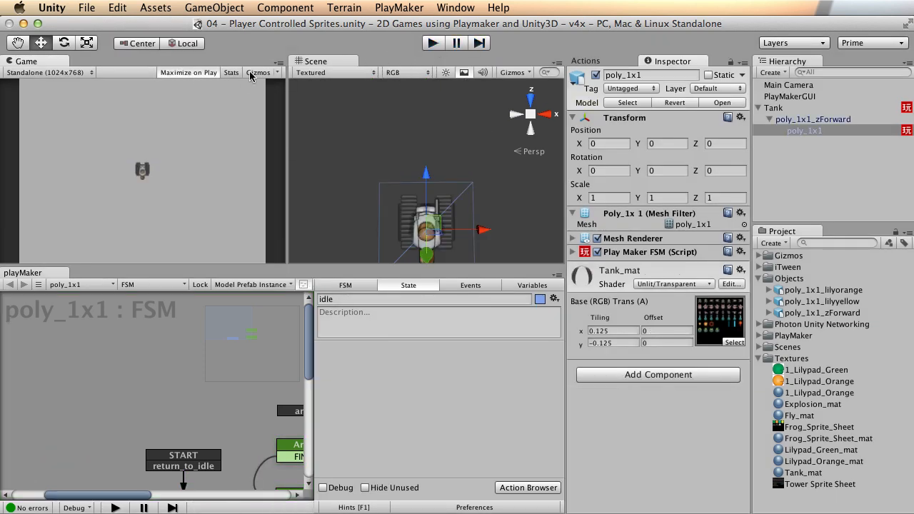
Play the scene with the game view maximized, drive the tank upward in several bursts, and stop the playback
left_click(433, 41)
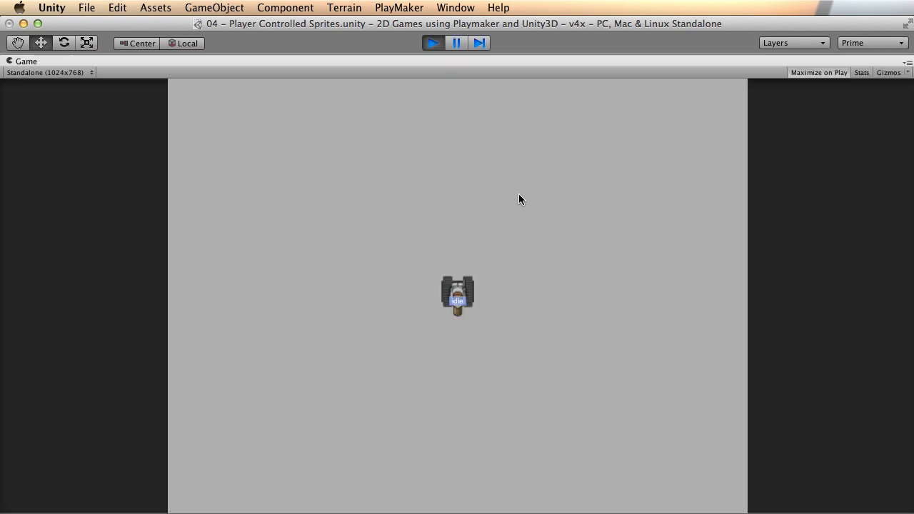
key("Up")
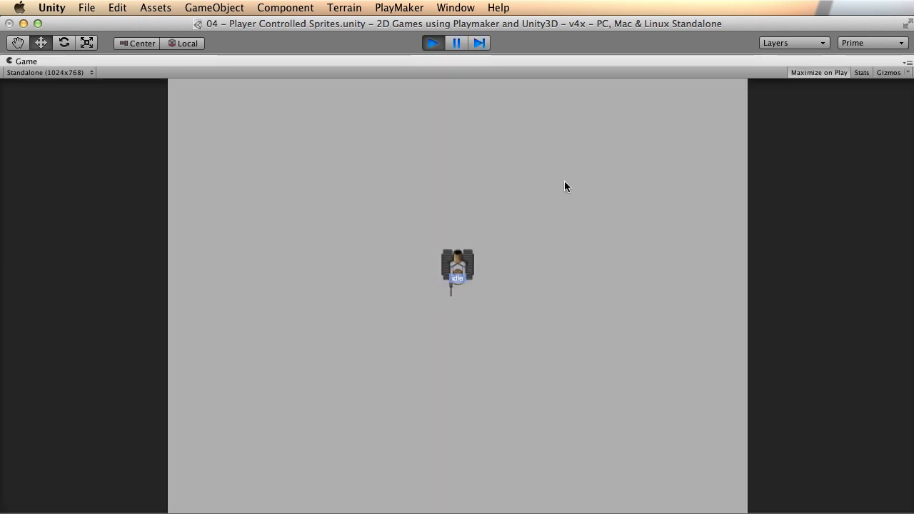
key("Up")
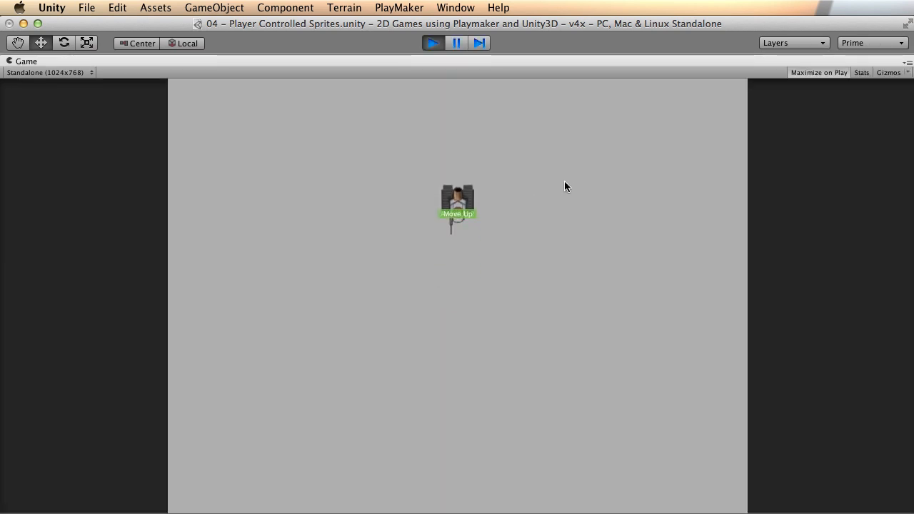
key("Up")
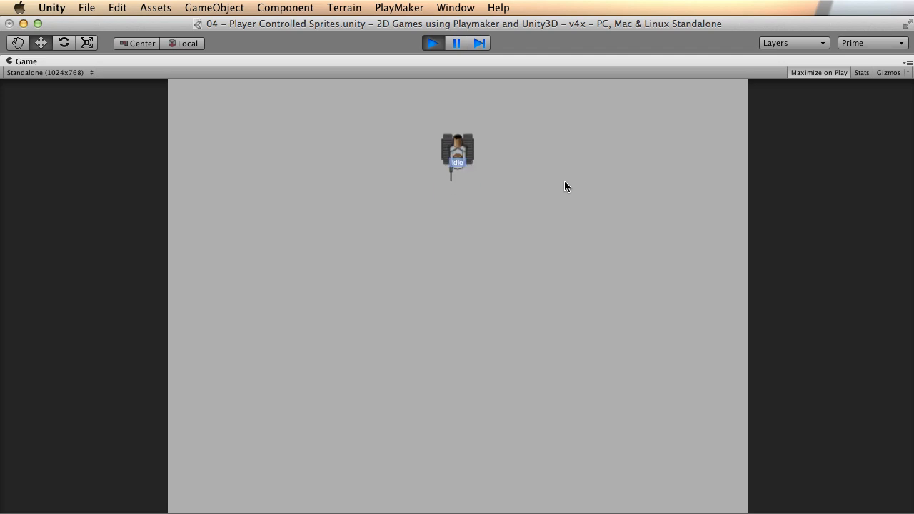
left_click(433, 43)
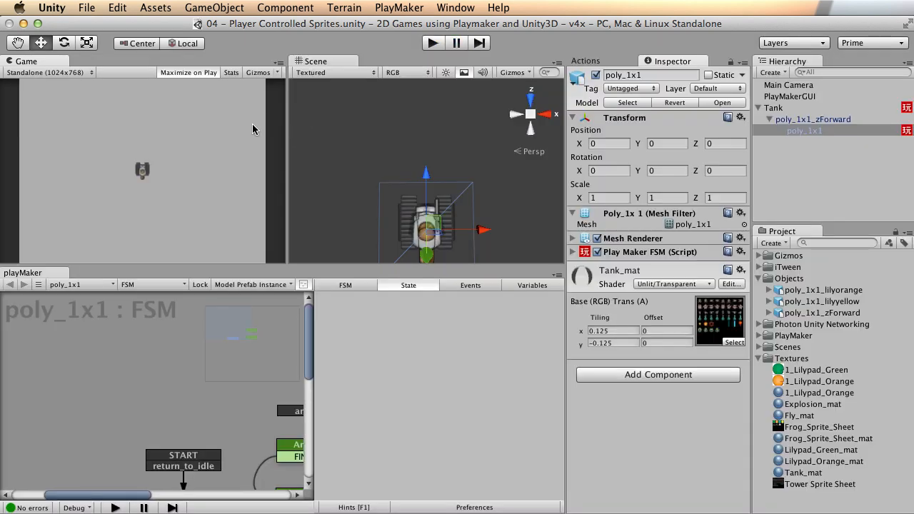
Select poly_1x1 and show its FSM graph maximized, with the idle and Anim Up states in view
right_click(123, 430)
left_click(175, 400)
left_click(814, 110)
left_click(812, 121)
left_click(818, 132)
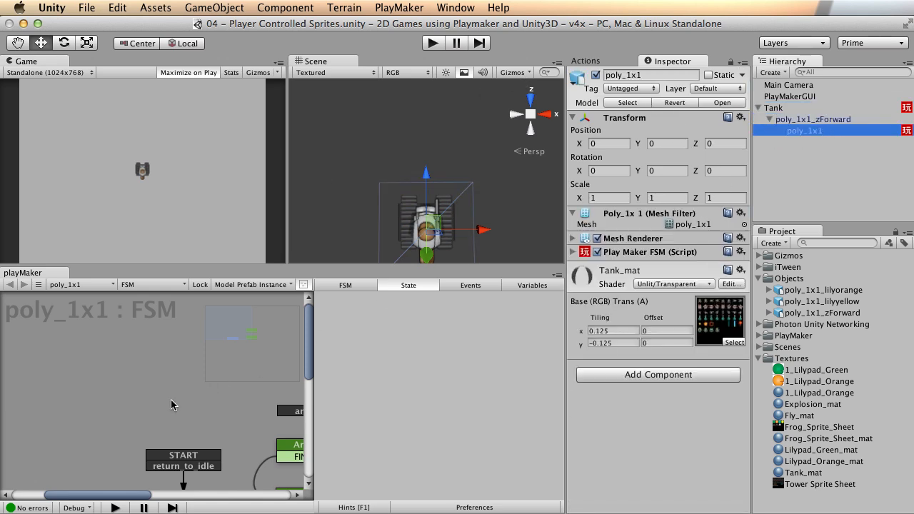
key("space")
right_click(453, 292)
left_click(361, 298)
middle_click_drag(386, 327, 291, 264)
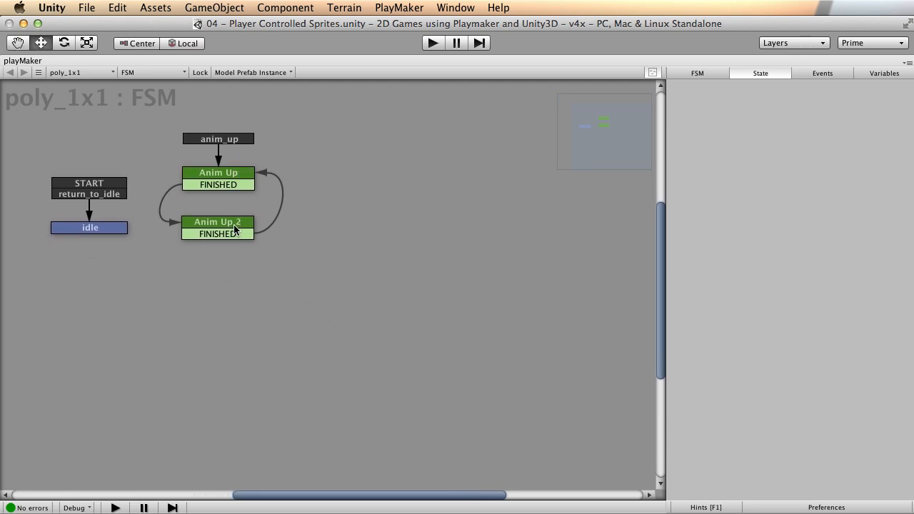
key("space")
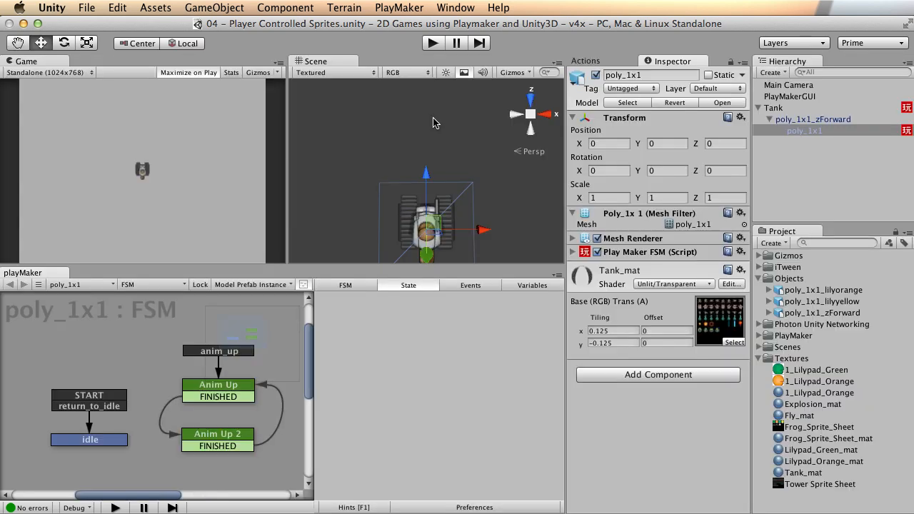
key("space")
middle_click_drag(471, 332, 485, 228)
key("space")
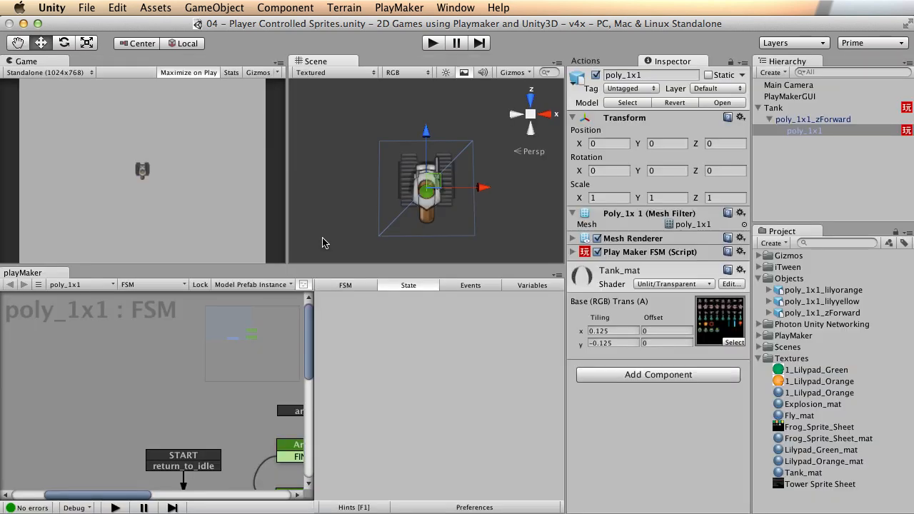
key("space")
right_click(488, 248)
left_click(401, 247)
middle_click_drag(419, 343, 297, 278)
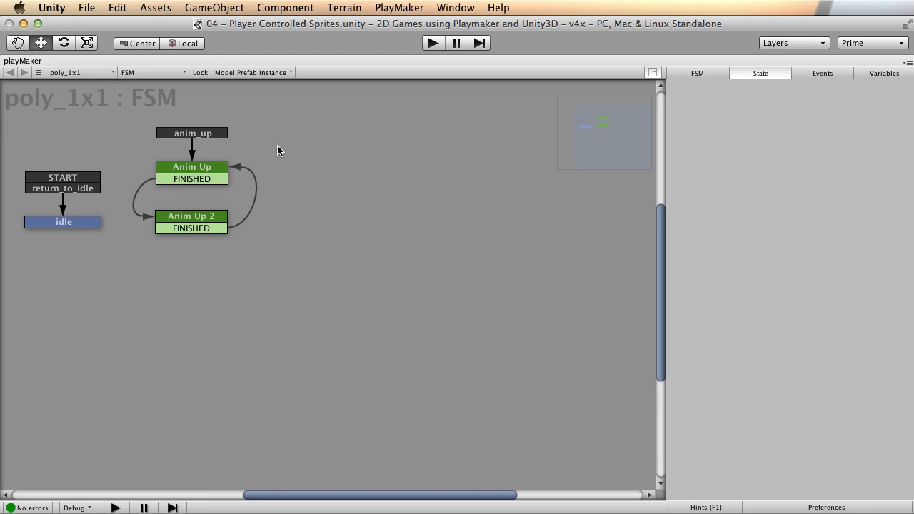
Duplicate the Anim Up and Anim Up 2 states and place the copies directly below the originals
left_click_drag(278, 134, 133, 276)
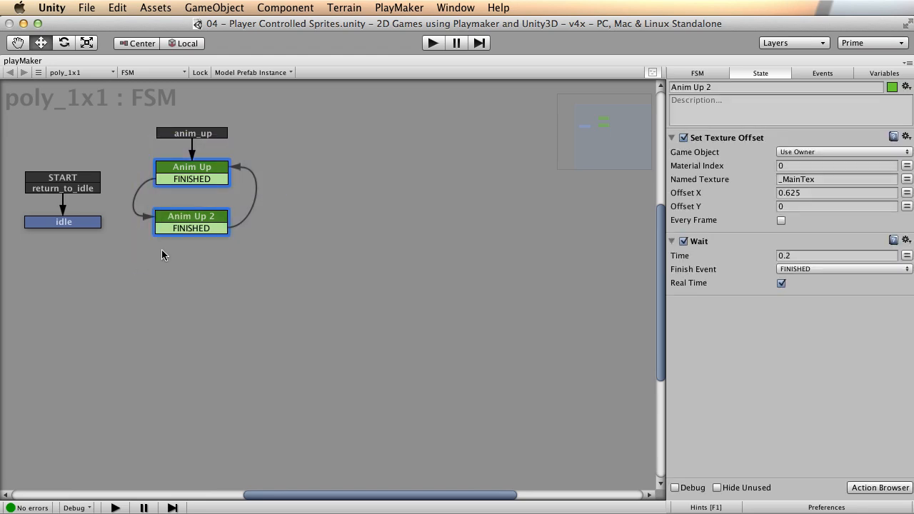
key("super+c")
key("super+v")
left_click_drag(391, 309, 213, 299)
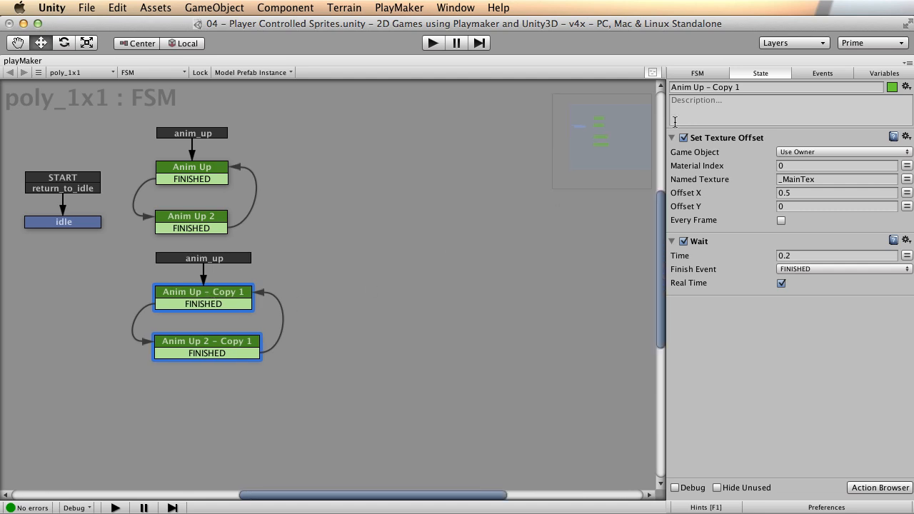
Rename the copied first state as Anim Down
left_click(703, 87)
left_click(231, 291)
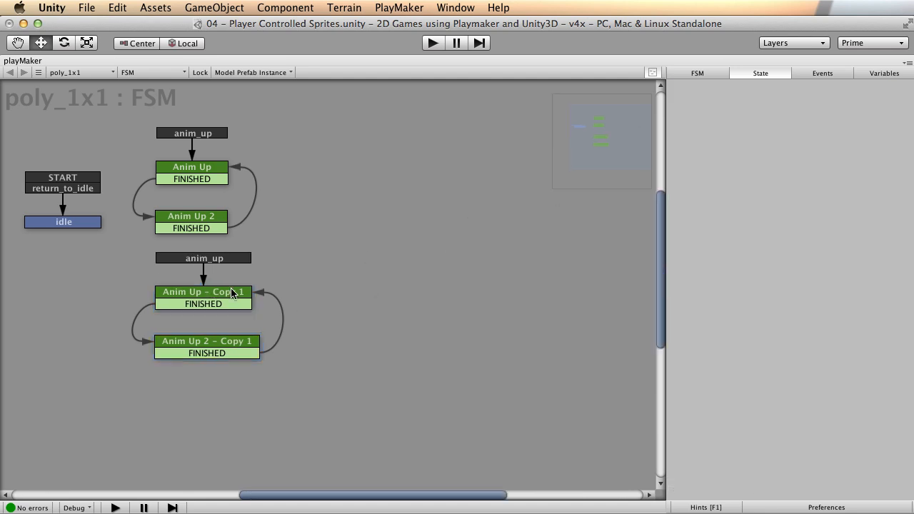
left_click(710, 88)
left_click(689, 87)
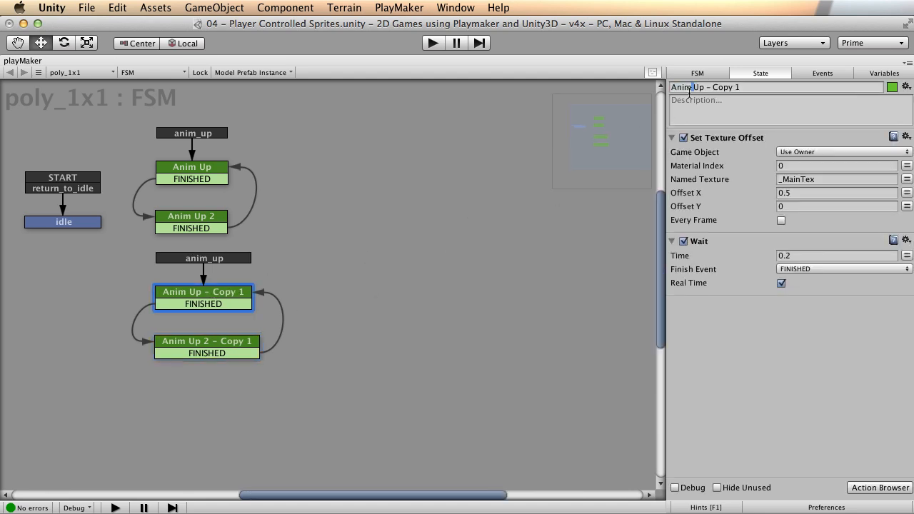
left_click_drag(694, 87, 767, 86)
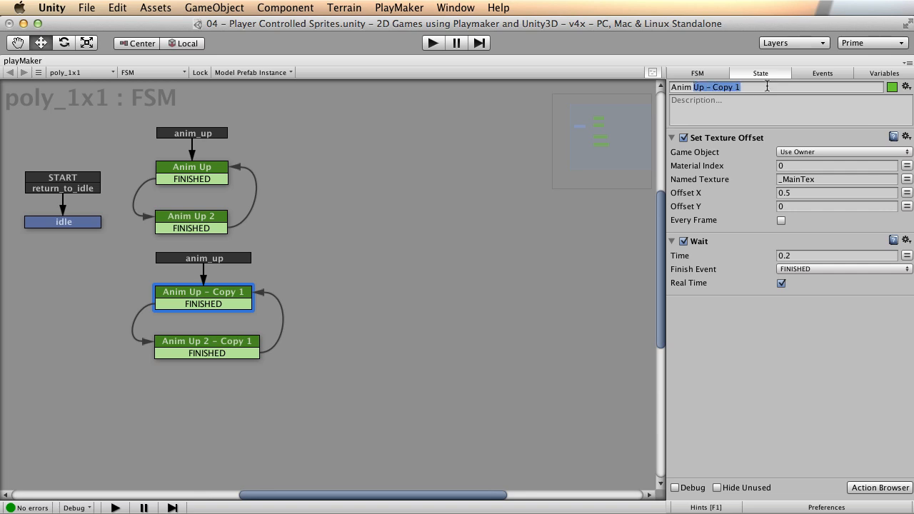
type("Down")
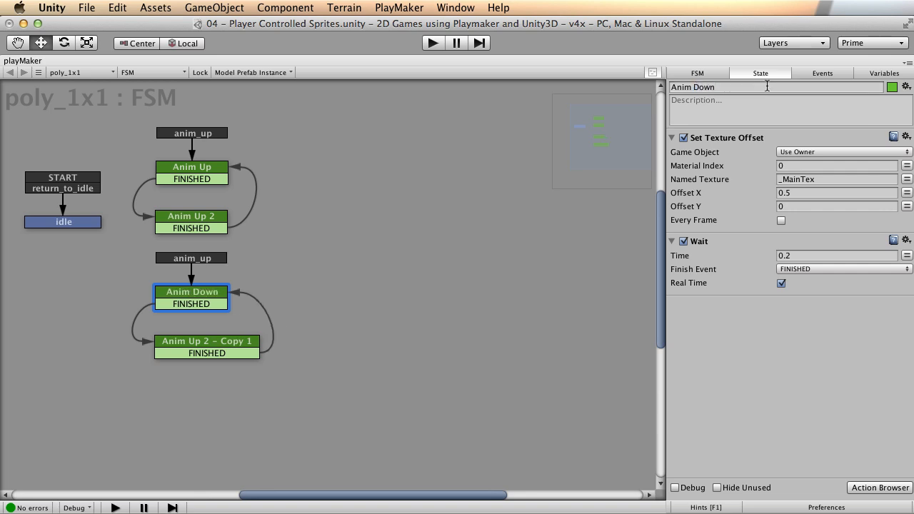
Rename the copied second state as Anim Down 2
left_click_drag(217, 353, 217, 356)
left_click(707, 87)
left_click(703, 87)
type("Down")
key("shift+End")
key("BackSpace")
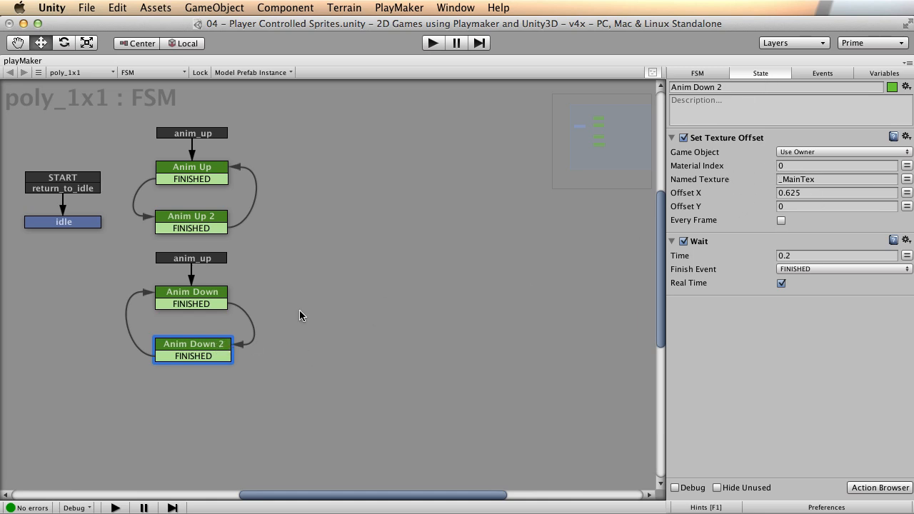
Inspect the Tank_mat texture offset on poly_1x1 and its sprite in the scene, returning to the maximized FSM graph
left_click(213, 292)
key("shift+space")
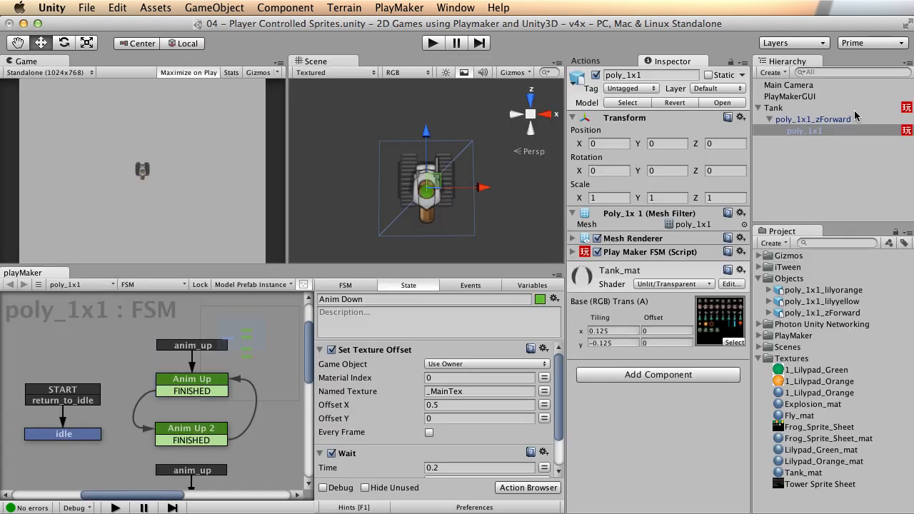
left_click(818, 134)
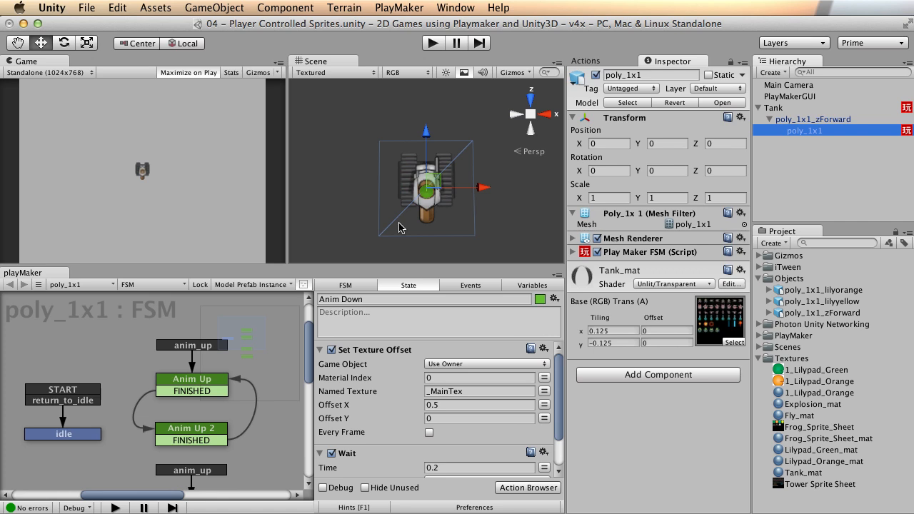
left_click(659, 329)
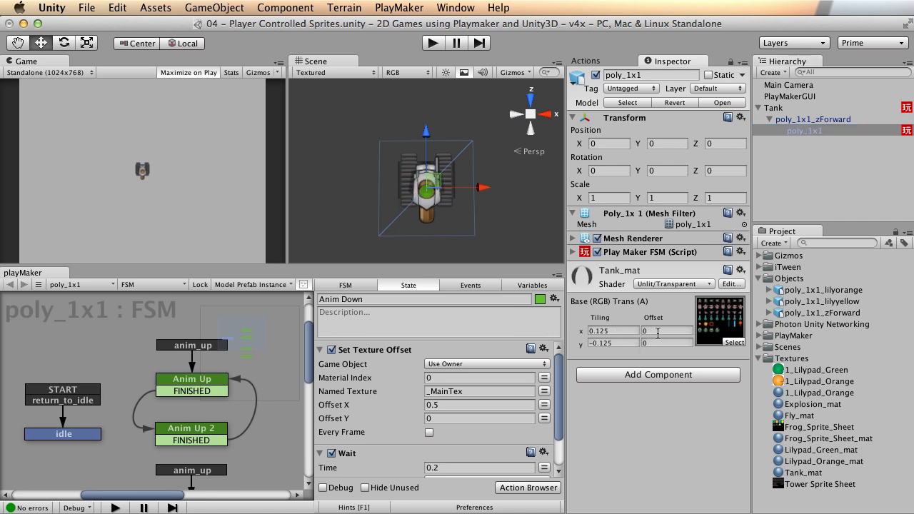
middle_click_drag(509, 197, 498, 186)
left_click(651, 331)
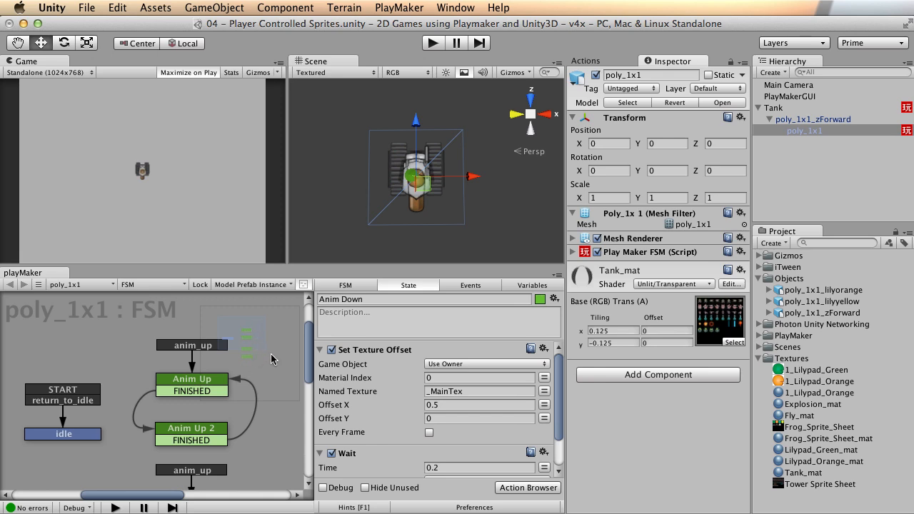
right_click_drag(362, 137, 329, 206)
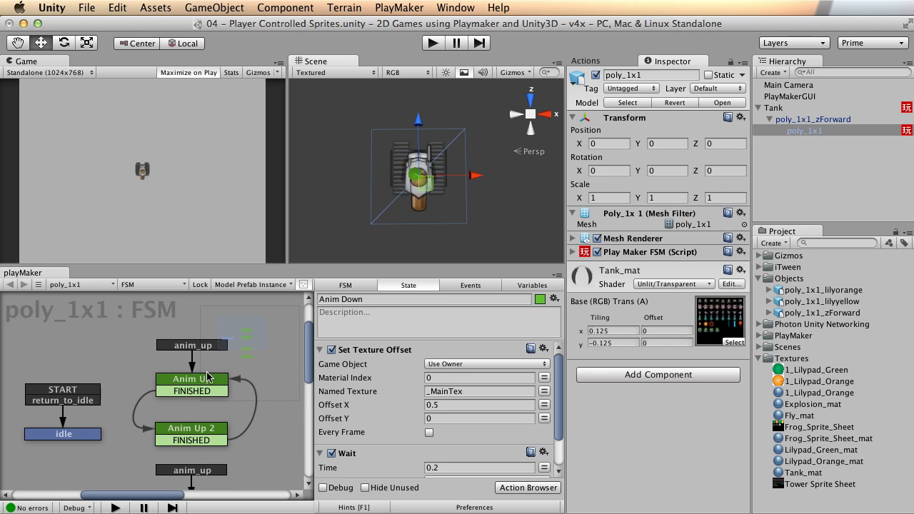
key("shift+space")
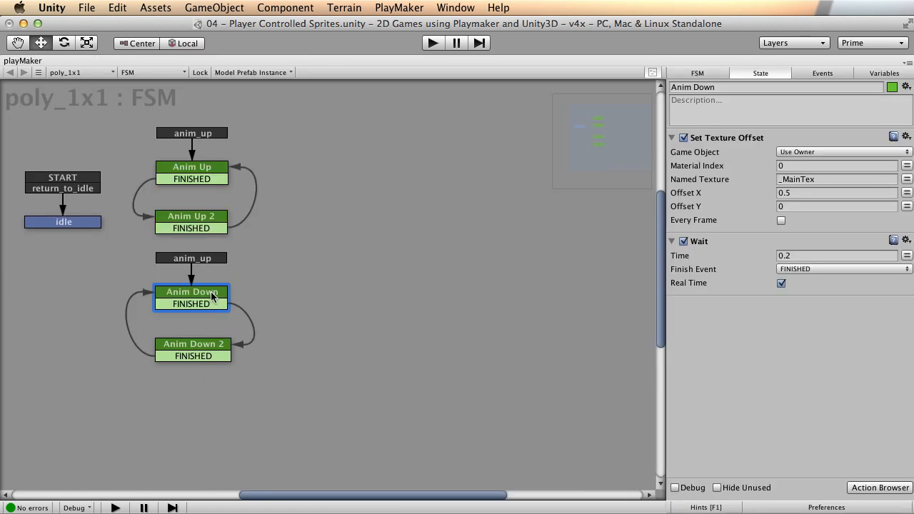
Set the texture Offset X to 0 in Anim Down and to 0.125 in Anim Down 2
left_click(779, 193)
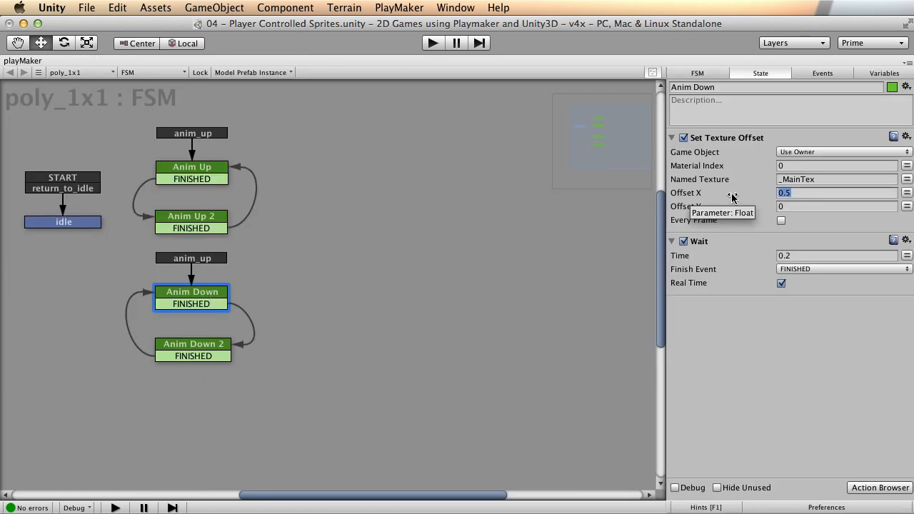
key("Return")
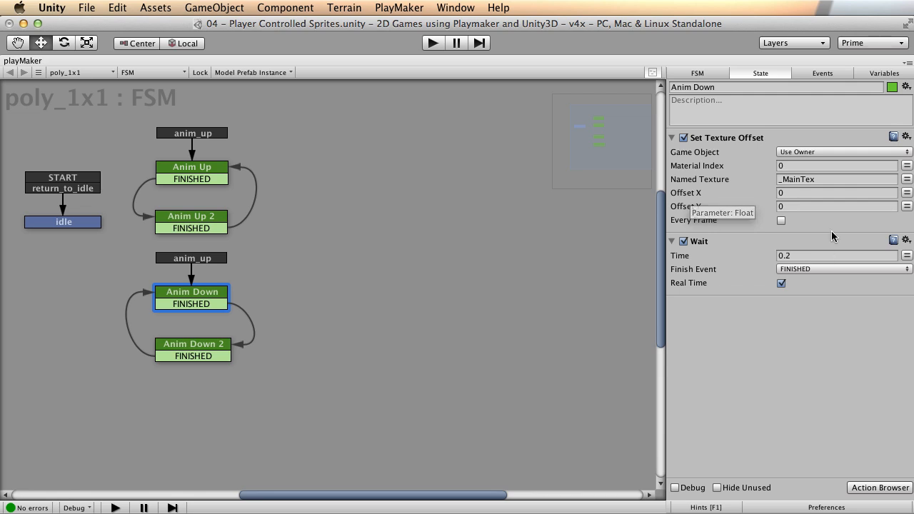
left_click(184, 340)
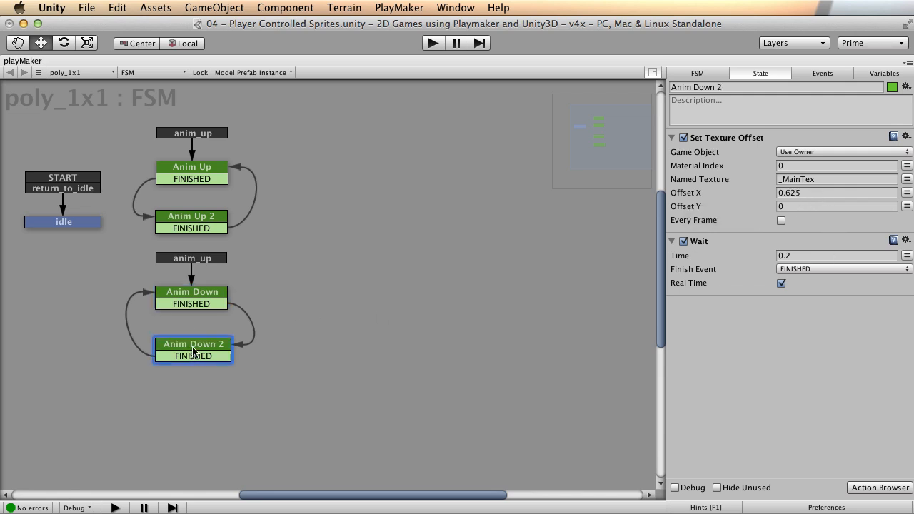
left_click(809, 195)
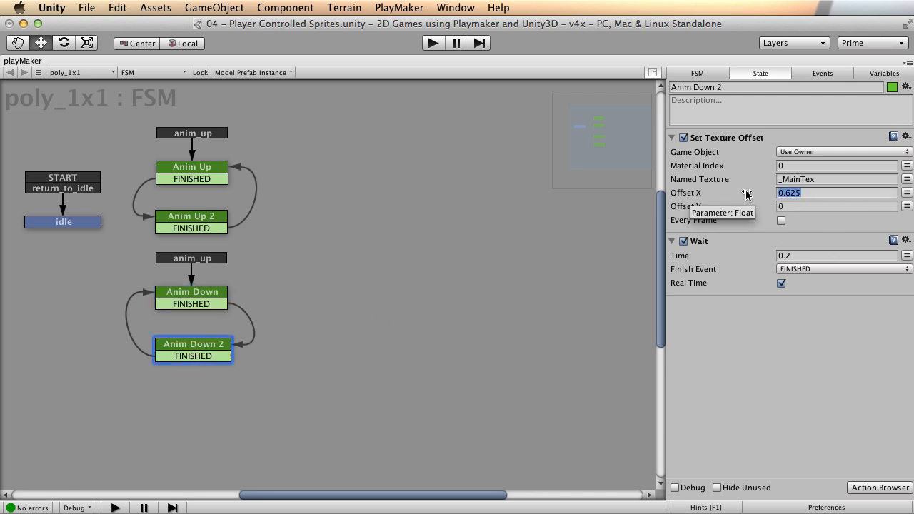
type(".125")
key("Return")
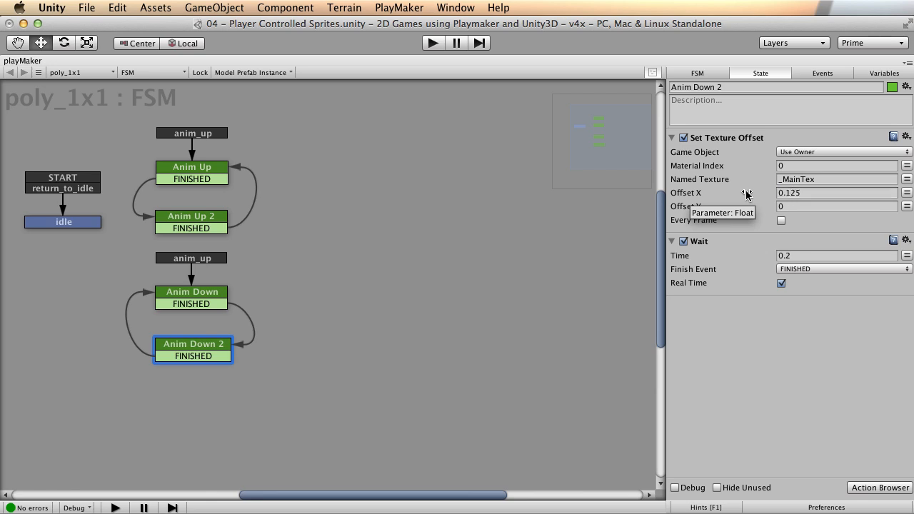
Change the global transition event above Anim Down to anim_down
left_click(189, 265)
right_click(189, 266)
mouse_move(277, 288)
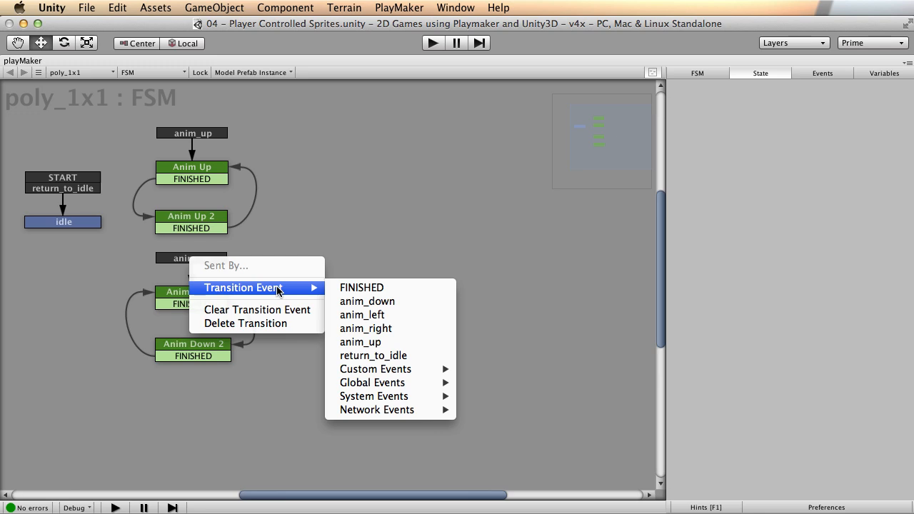
left_click(385, 300)
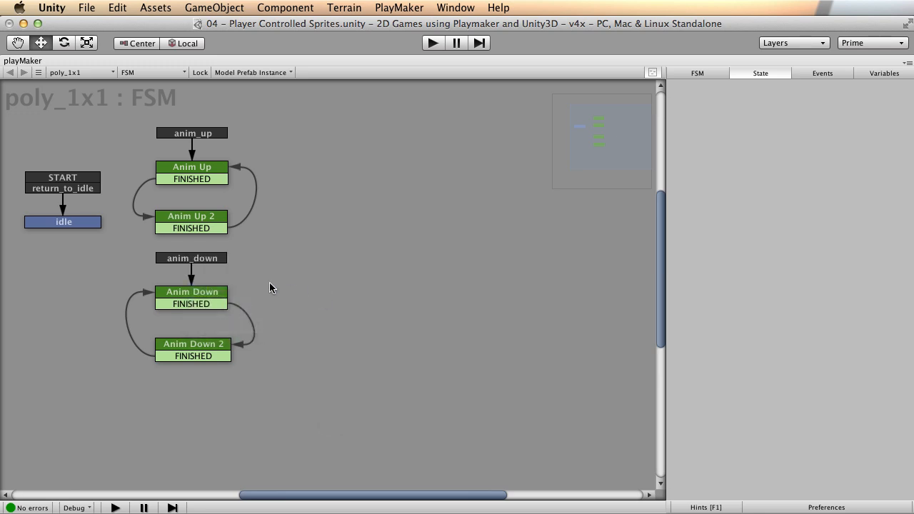
Play the scene, drive the tank up and down to test the sprite animation, and stop the playback
key("shift+space")
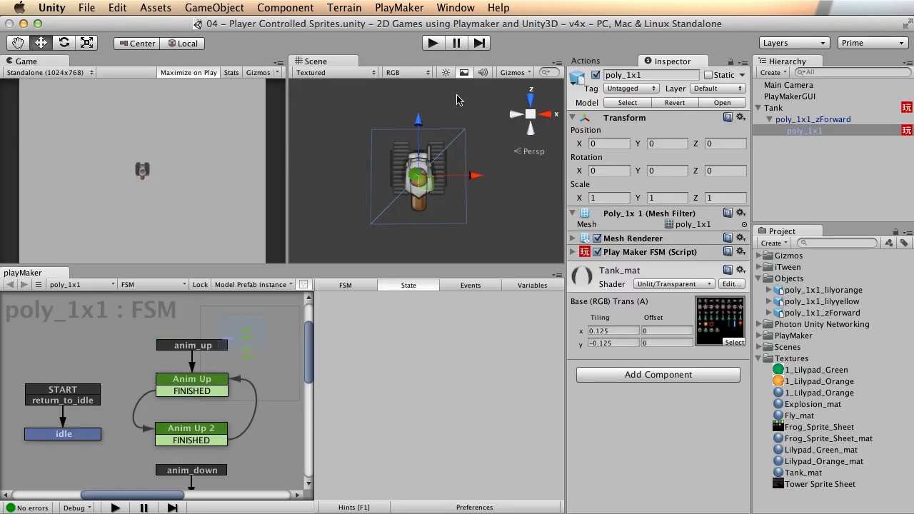
left_click(433, 43)
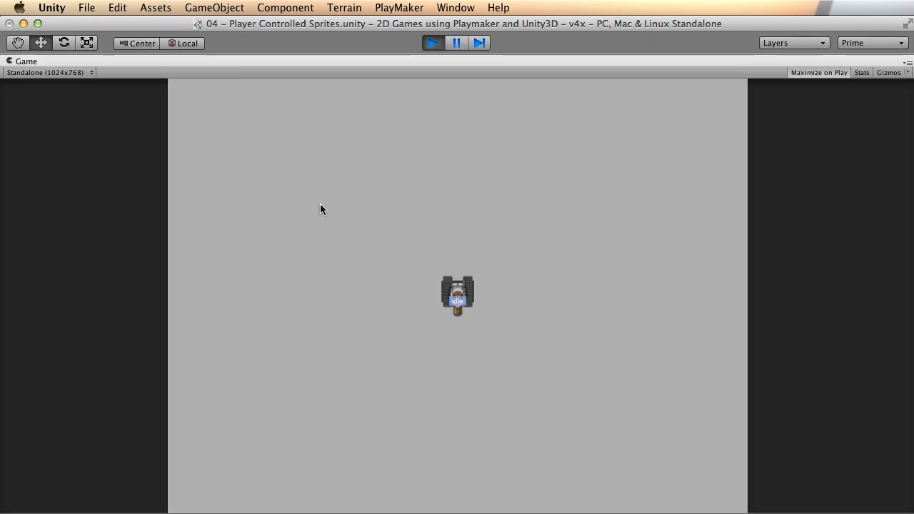
key("Up")
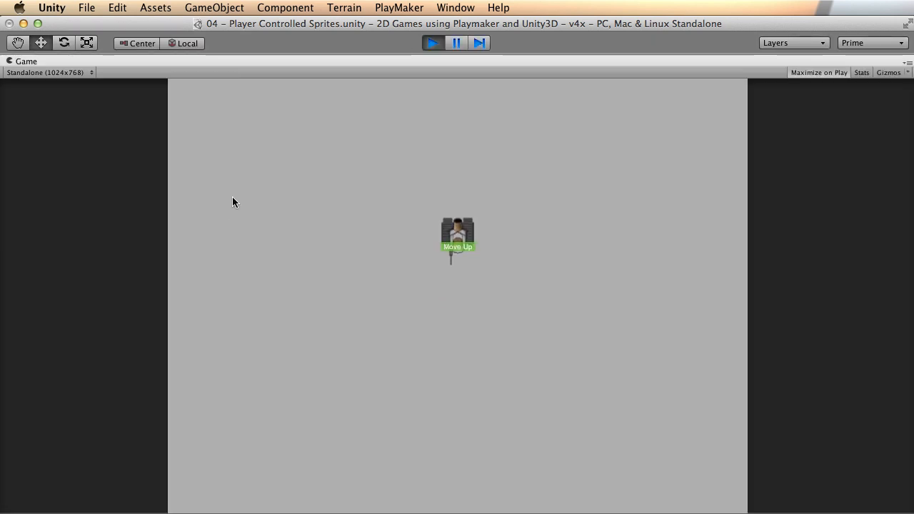
key("Down")
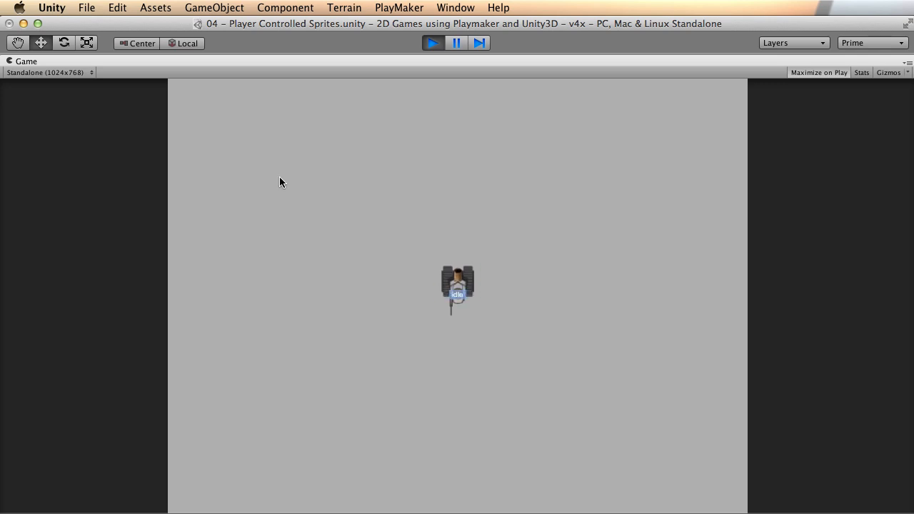
left_click(429, 42)
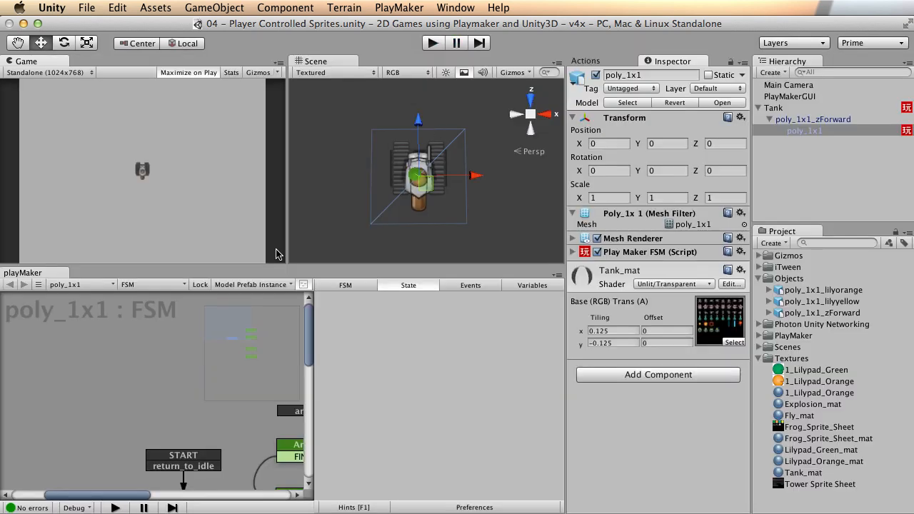
Show the Tank's FSM graph maximized and compare the actions of Move Up, including its Send Event settings, with Move Down
left_click(785, 107)
left_click(811, 130)
left_click(794, 110)
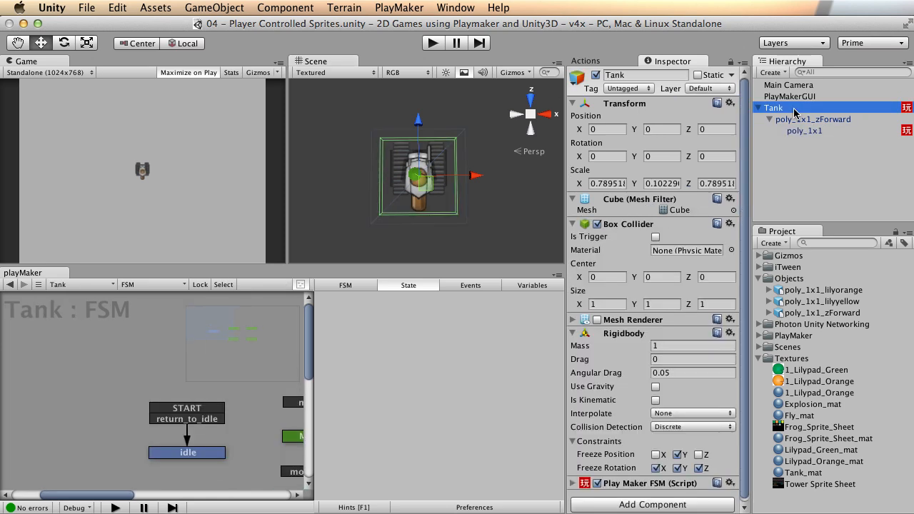
key("shift+space")
left_click_drag(381, 222, 281, 194, "alt")
left_click(218, 199)
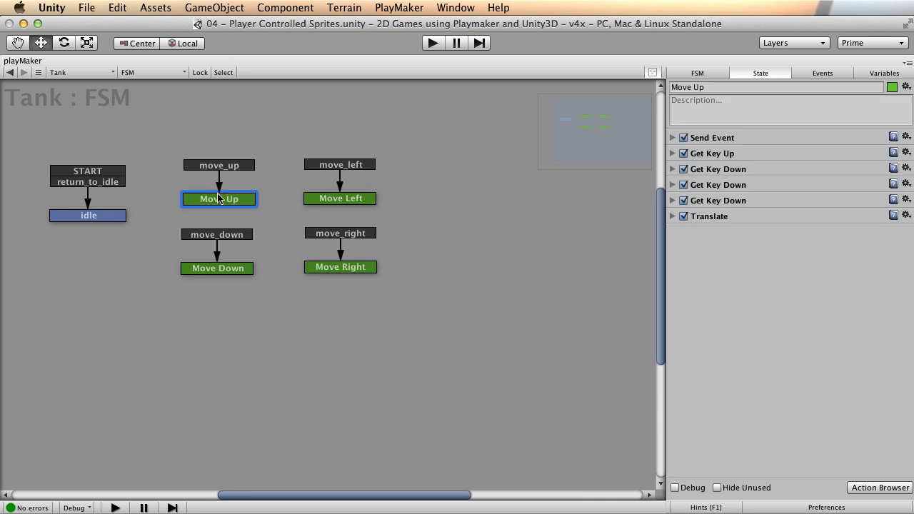
left_click(672, 138)
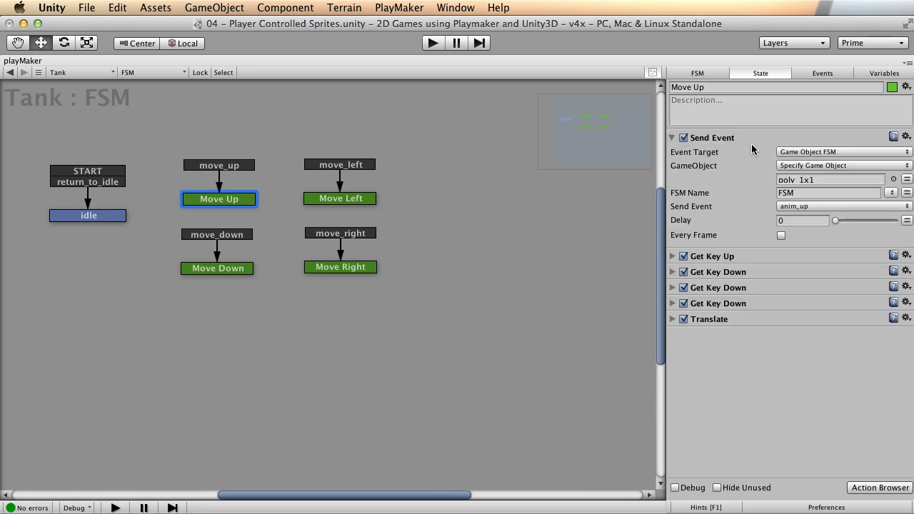
left_click(220, 270)
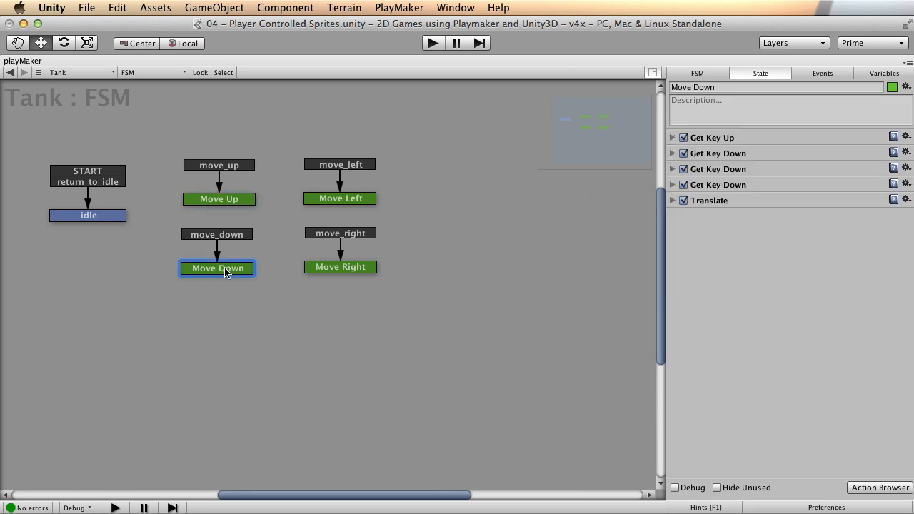
Copy the Send Event action from Move Up into Move Down and place it first in the action order
left_click(230, 180)
left_click(247, 199)
left_click(729, 141)
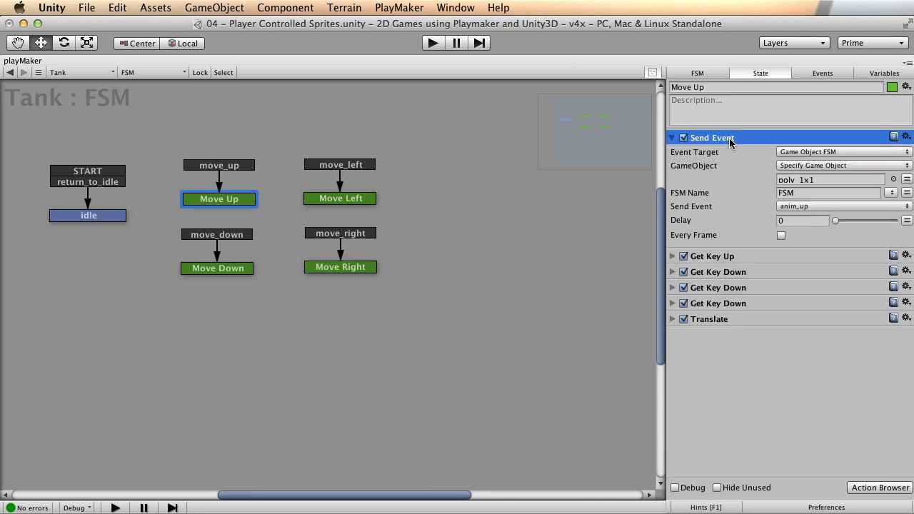
right_click(729, 141)
left_click(743, 172)
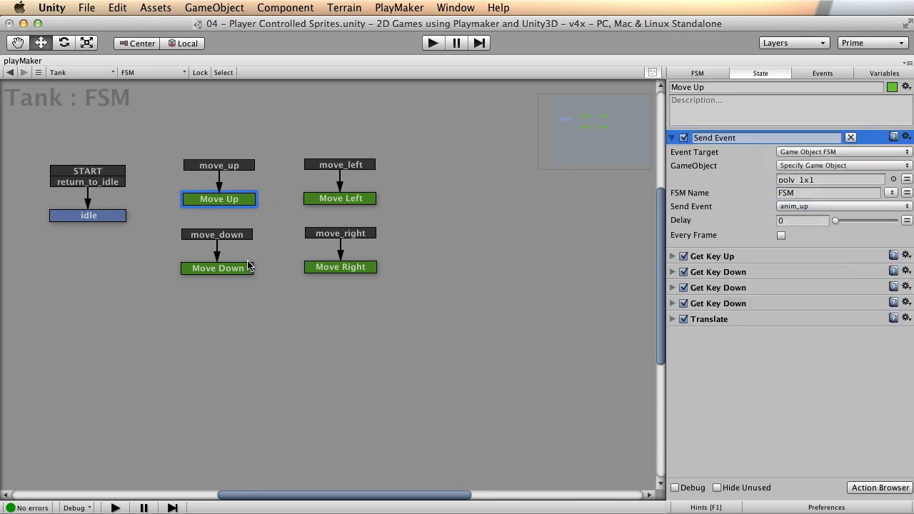
left_click(249, 267)
right_click(753, 300)
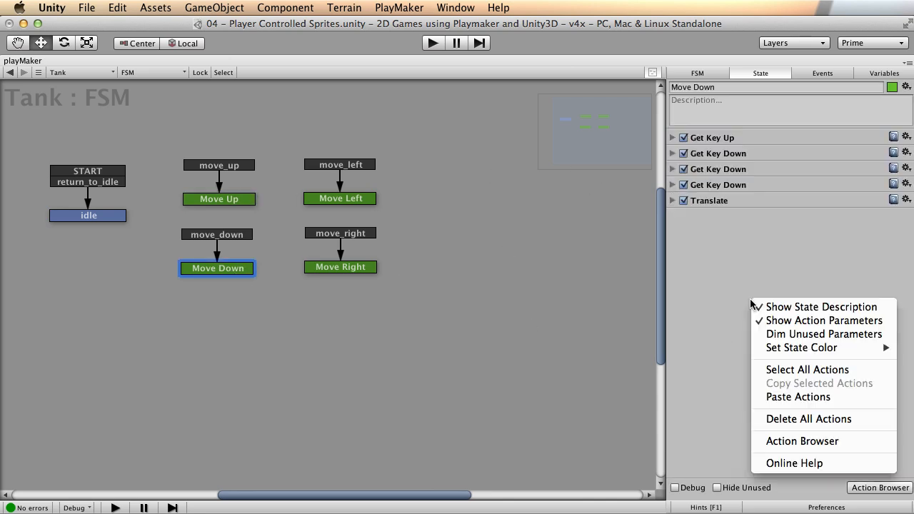
left_click(801, 397)
left_click(715, 217)
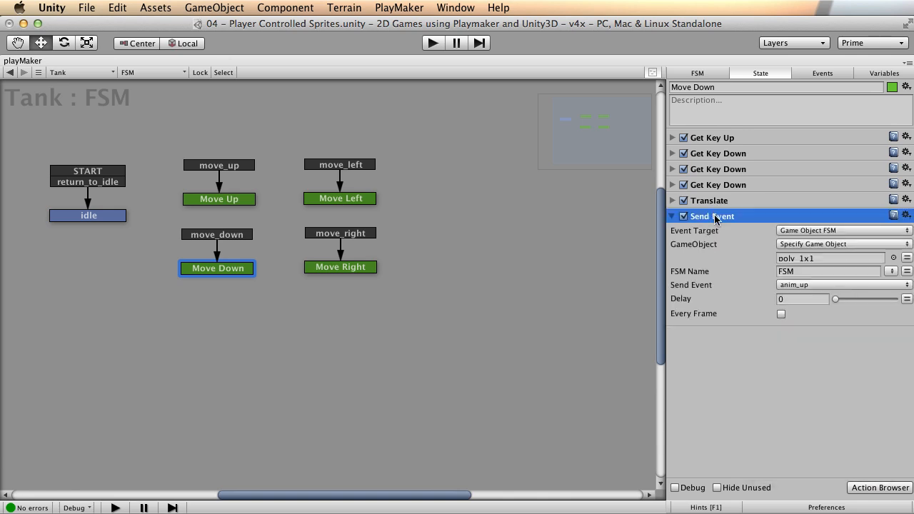
left_click_drag(711, 219, 724, 141)
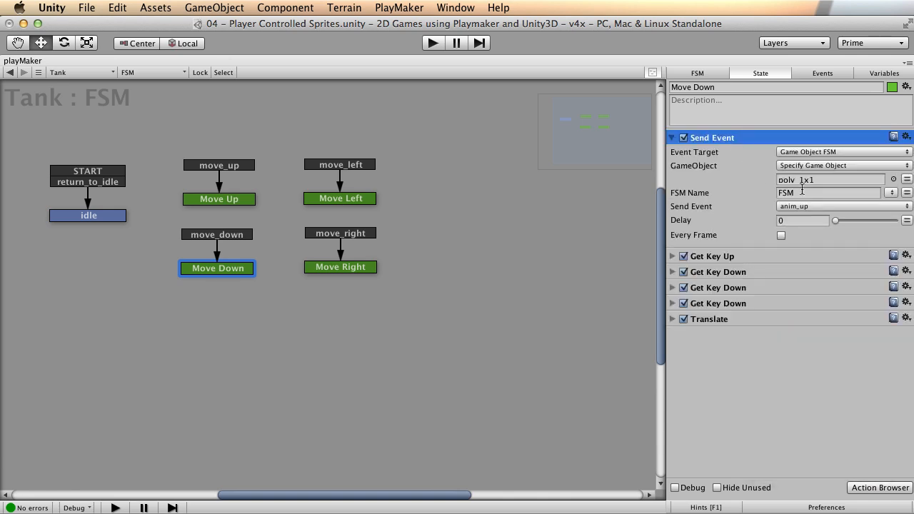
Set the event sent by Move Down's Send Event action to anim_down and check the idle state's Send Event settings
left_click(871, 206)
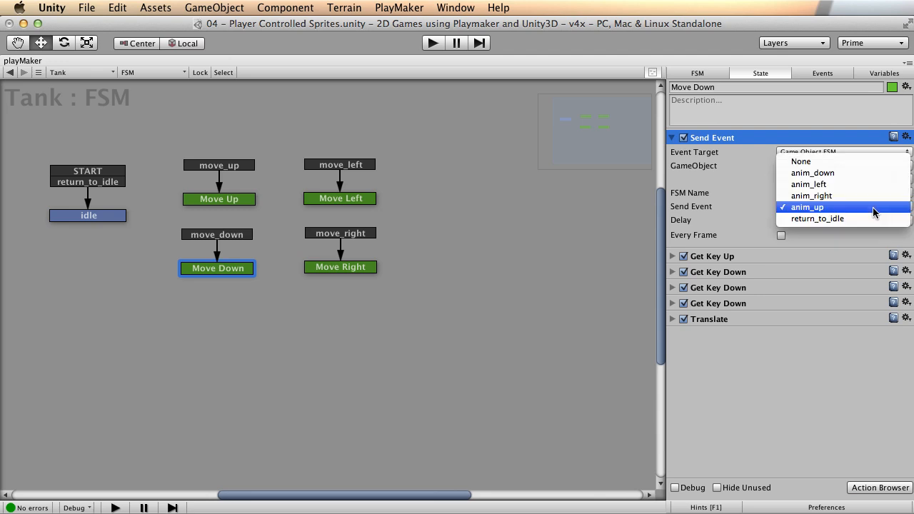
left_click(873, 172)
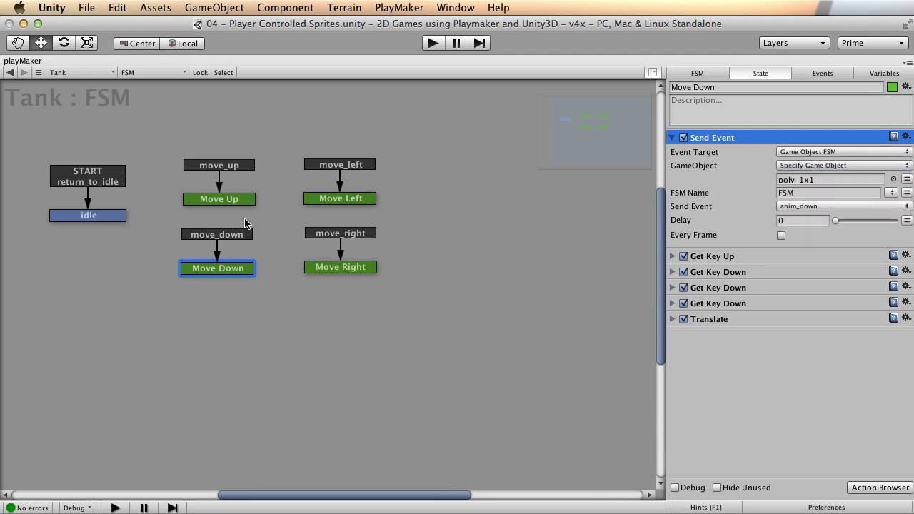
left_click(106, 216)
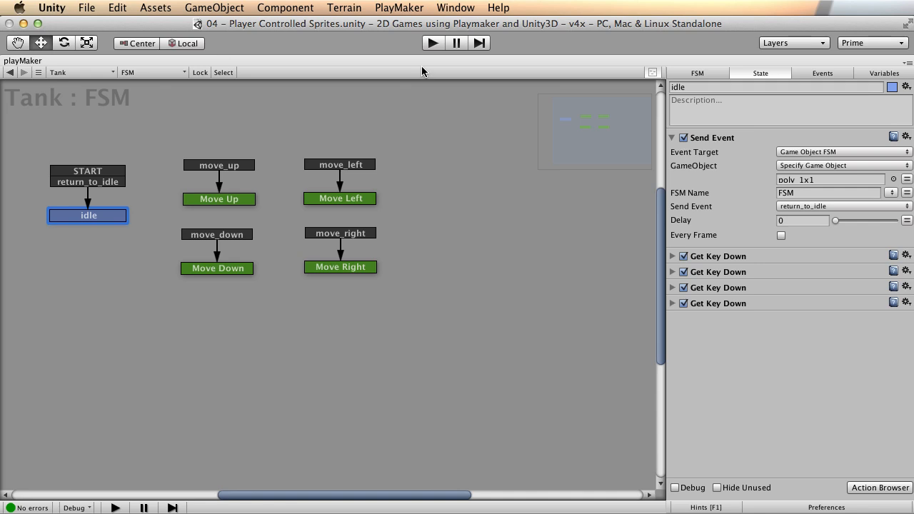
Play the scene in the Game view, drive the tank up and down to test both animations, and stop the playback
left_click(431, 45)
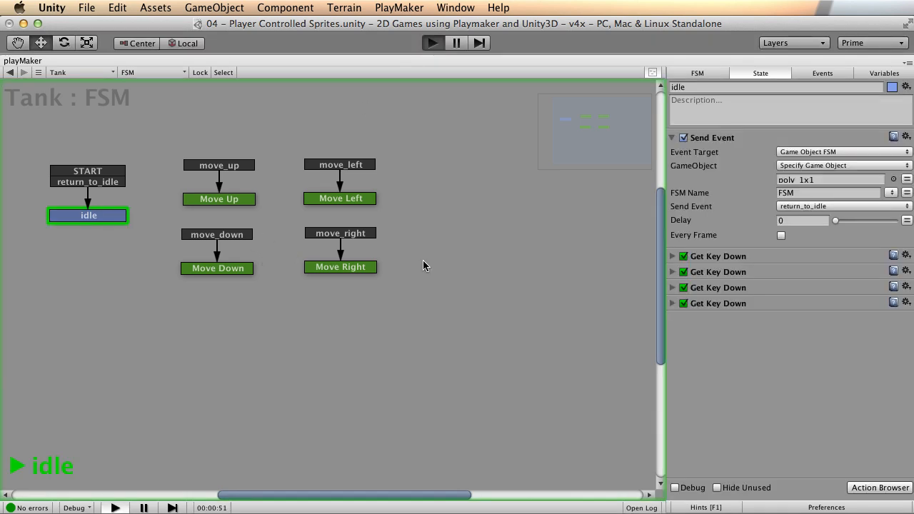
left_click(431, 43)
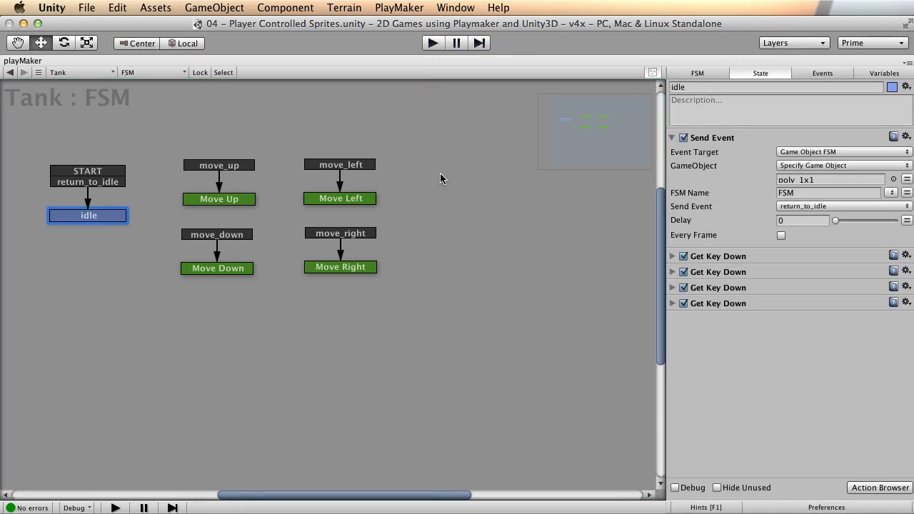
key("shift+space")
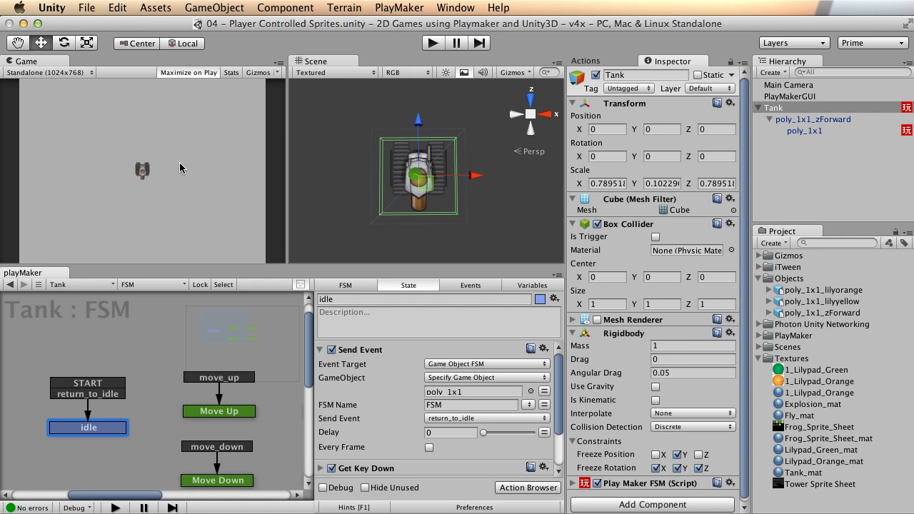
key("shift+space")
key("shift+space")
left_click(430, 45)
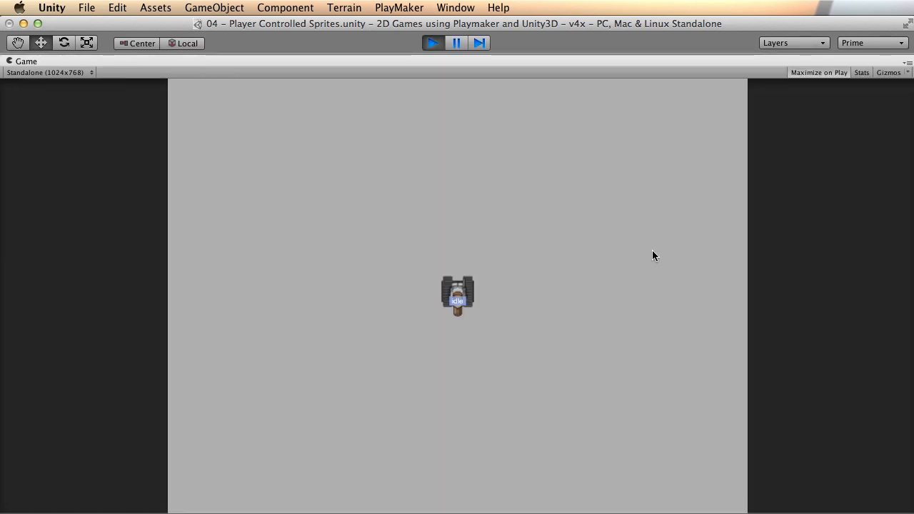
key("Up")
key("Down")
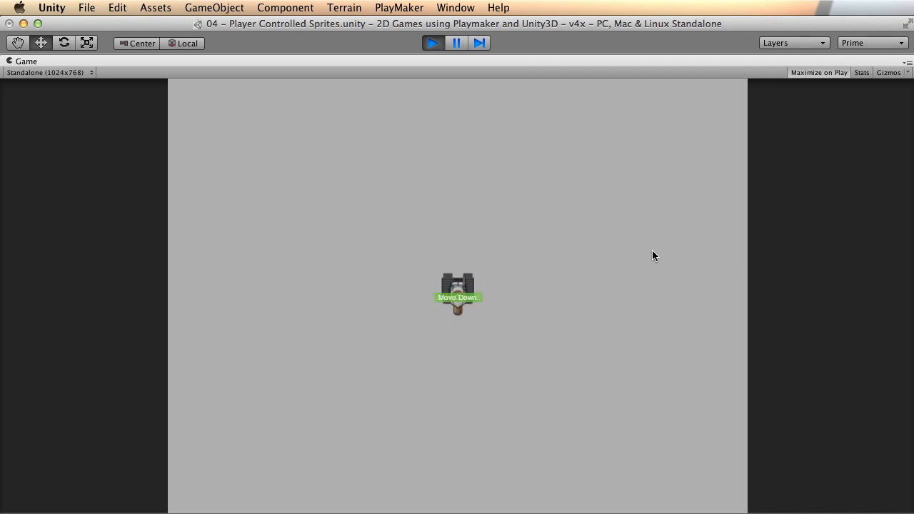
key("Up")
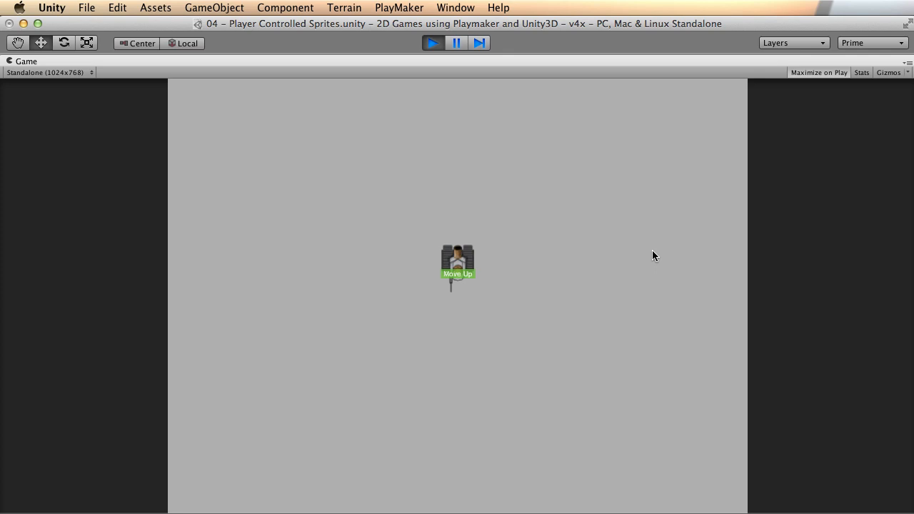
key("Down")
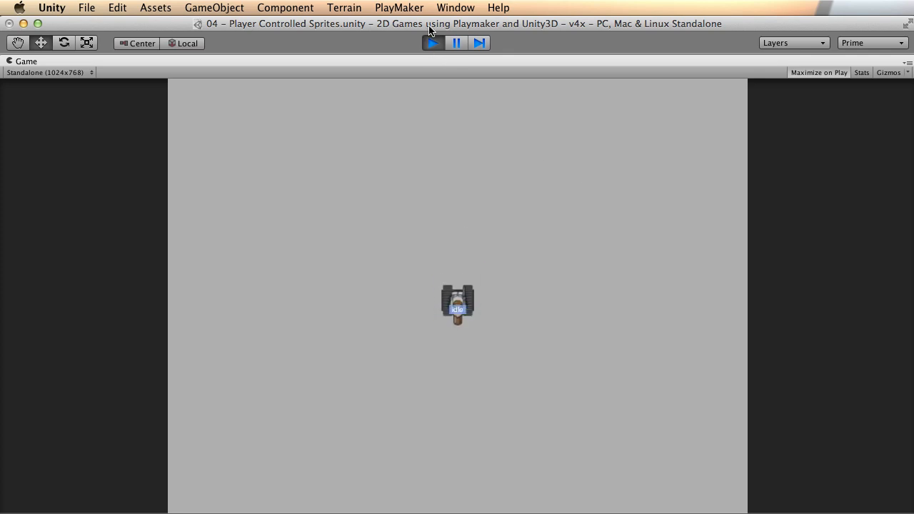
left_click(427, 44)
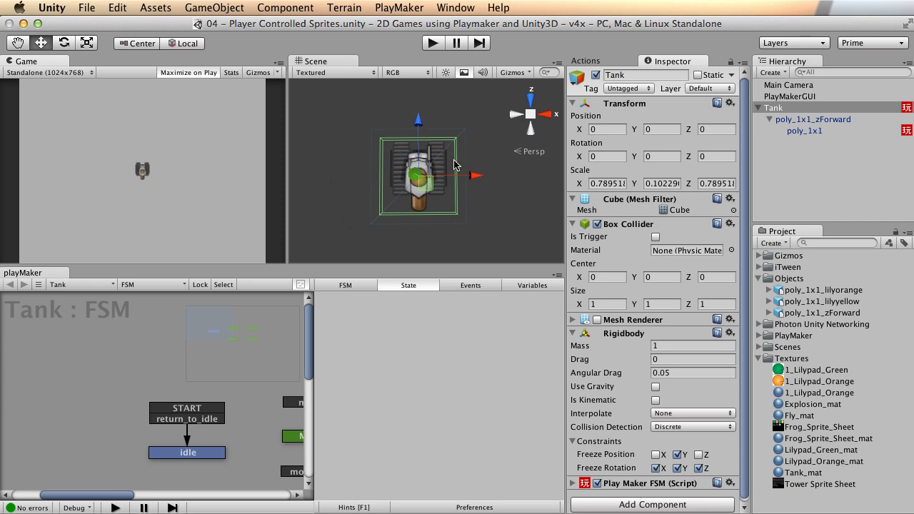
Select poly_1x1 under the Tank and show its FSM graph maximized
mouse_move(456, 178)
left_mouse_down("alt")
mouse_move(428, 182)
mouse_move(448, 176)
left_mouse_up("alt")
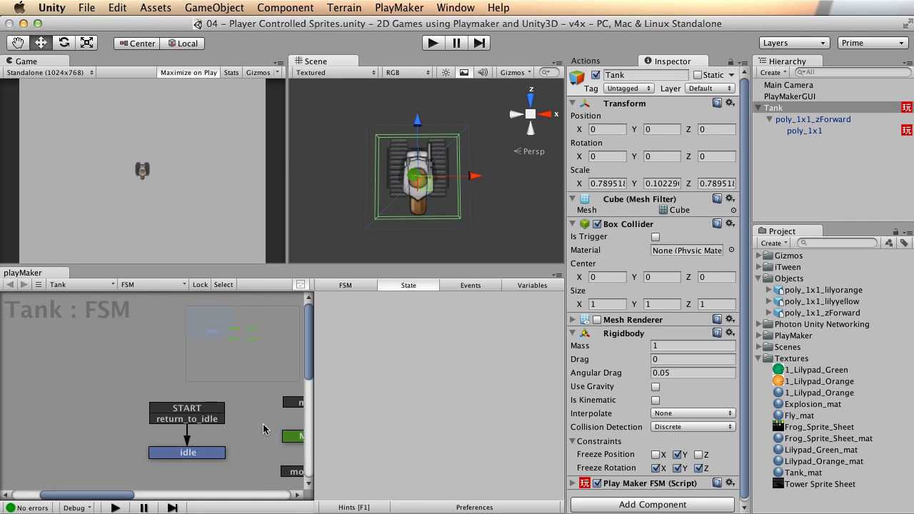
left_click(801, 122)
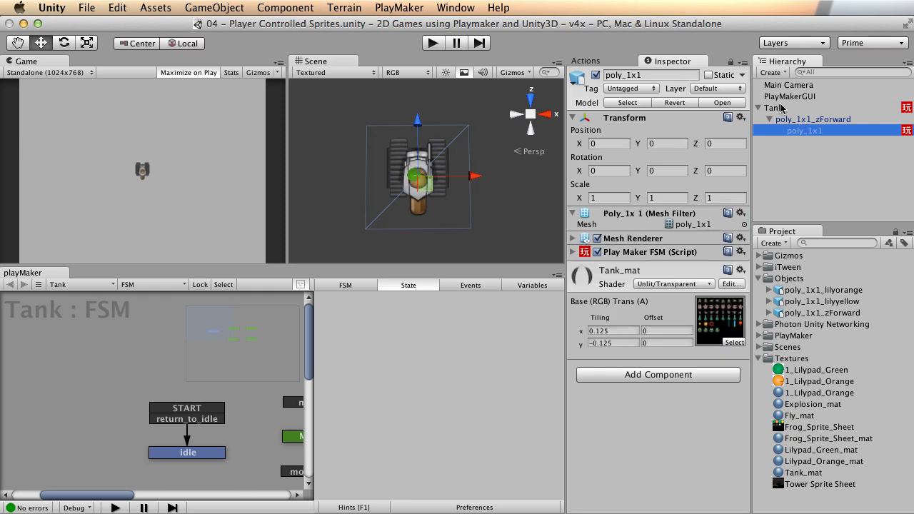
left_click(778, 109)
left_click(791, 129)
key("shift+space")
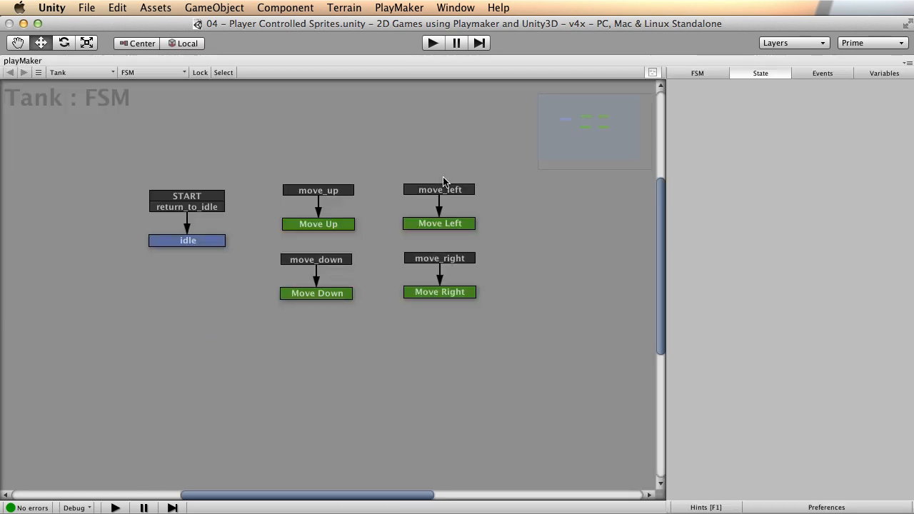
key("shift+space")
key("shift+space")
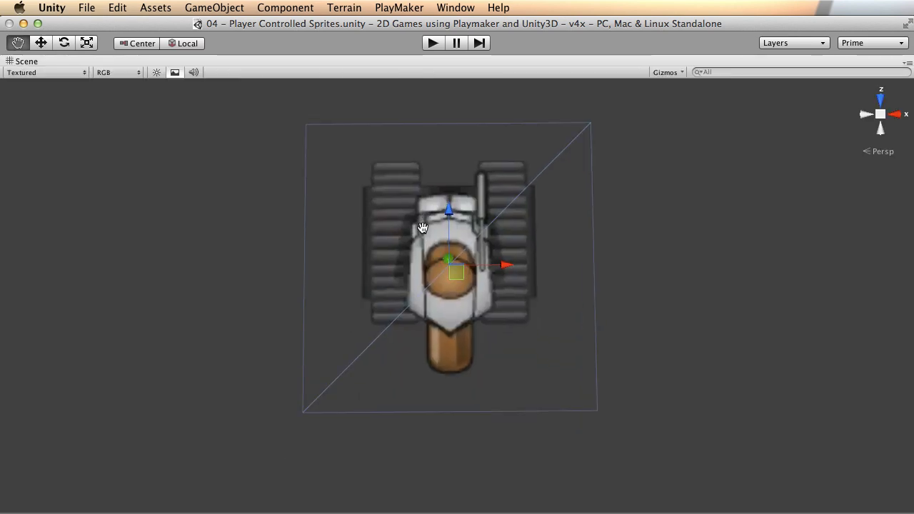
key("shift+space")
left_click(797, 119)
left_click(801, 130)
key("shift+space")
Duplicate the Anim Up, Anim Up 2, Anim Down and Anim Down 2 states and place the copies beside the originals
right_click(506, 298)
left_click(432, 321)
middle_click_drag(423, 324, 312, 263)
left_click_drag(286, 119, 127, 411)
key("super+c")
key("super+v")
left_click_drag(391, 309, 369, 180)
Rename the copied Anim Up state to Anim Left
left_click(392, 181)
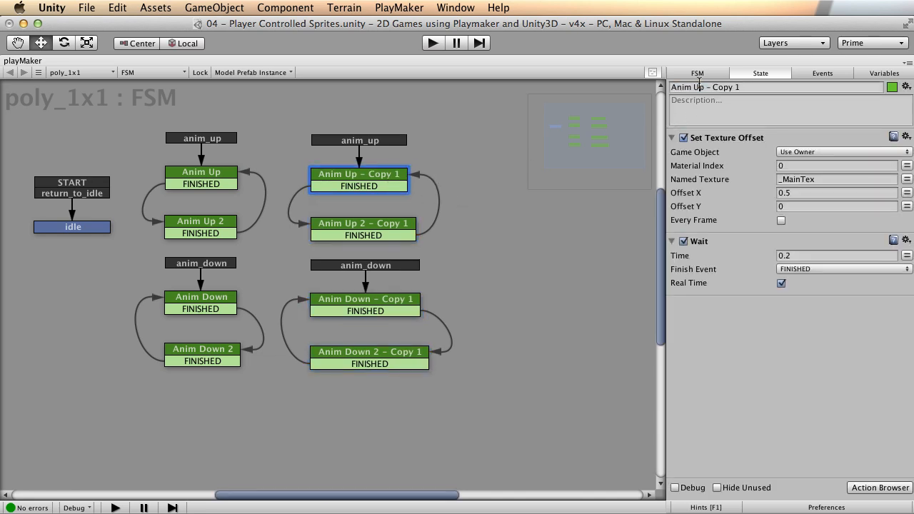
left_click_drag(691, 86, 745, 87)
type("Left")
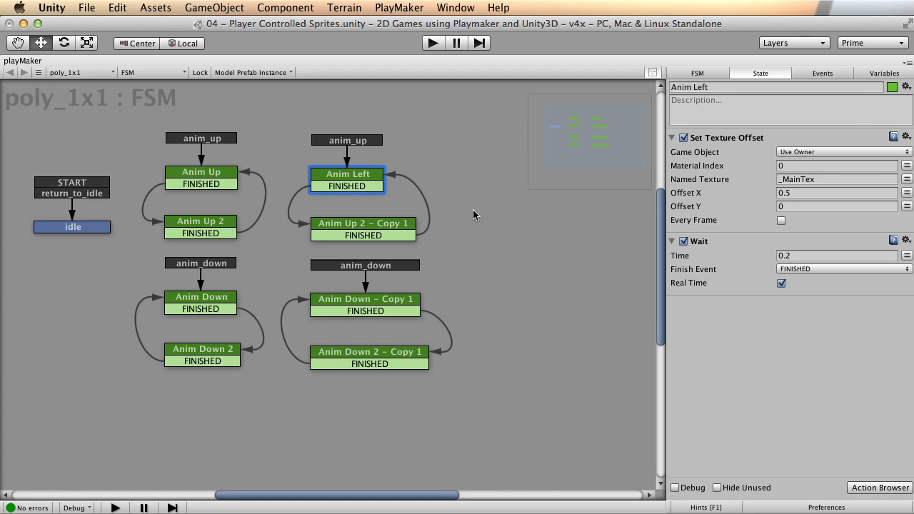
Rename the copied Anim Up 2 state to Anim Left 2
left_click(370, 228)
left_click(706, 88)
left_click(701, 88)
left_click_drag(694, 87, 700, 90)
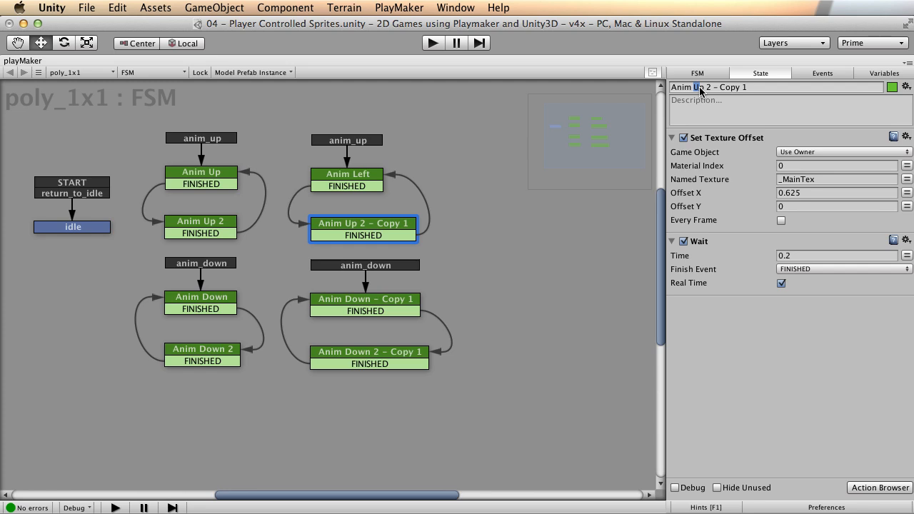
type("Left")
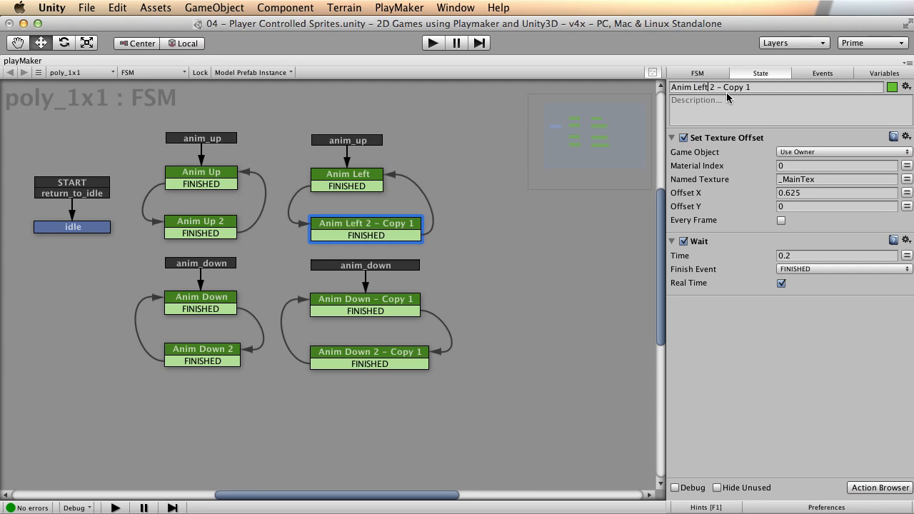
key("BackSpace")
key("BackSpace")
key("BackSpace")
key("BackSpace")
key("BackSpace")
key("BackSpace")
key("BackSpace")
key("BackSpace")
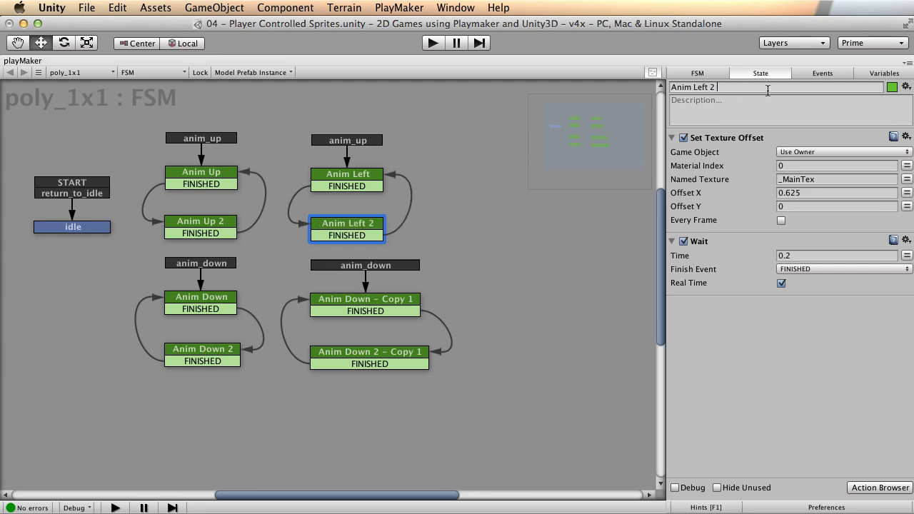
Rename the copied Anim Down state to Anim Right
left_click(334, 301)
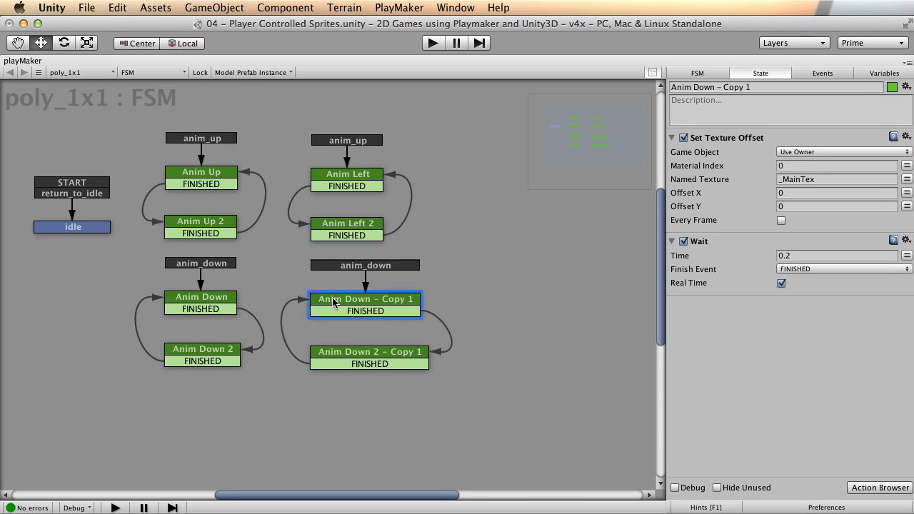
left_click_drag(691, 86, 850, 91)
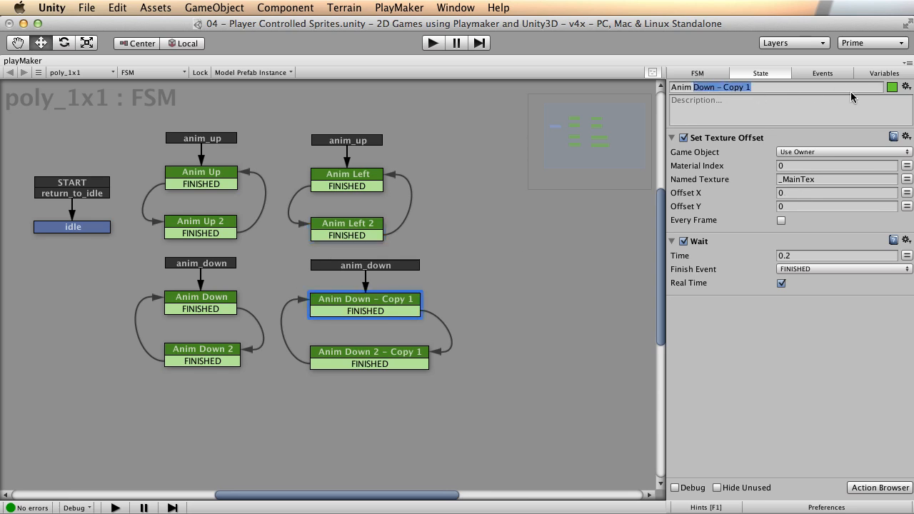
type("Right")
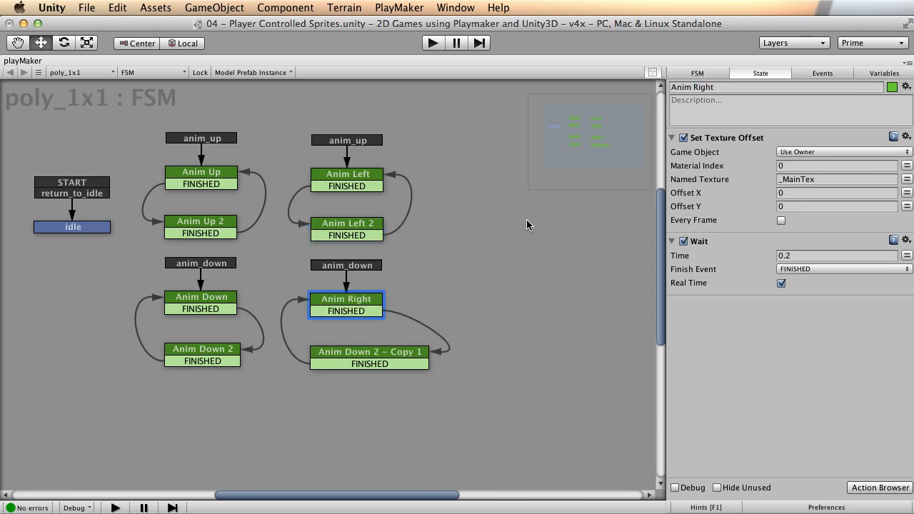
Rename the copied Anim Down 2 state to Anim Right 2
left_click(389, 350)
left_click(754, 87)
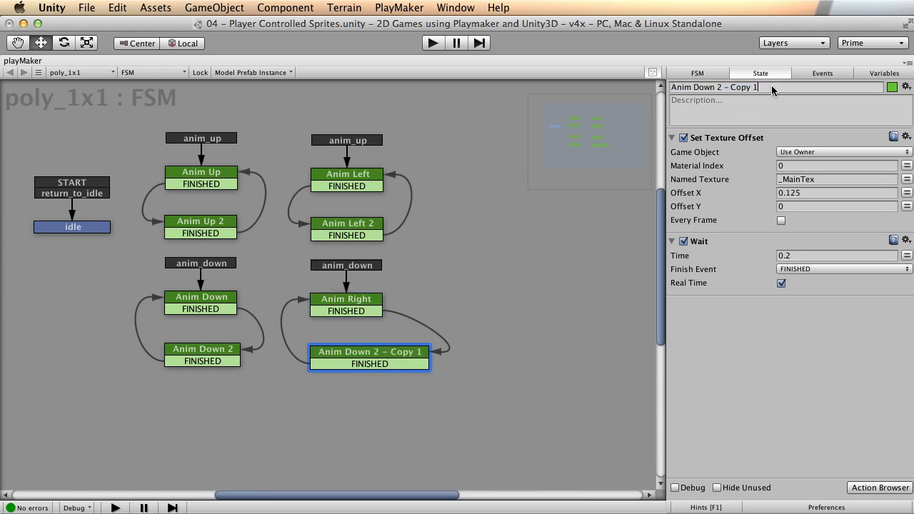
key("BackSpace")
key("BackSpace")
key("BackSpace")
key("BackSpace")
key("BackSpace")
key("BackSpace")
key("BackSpace")
key("BackSpace")
key("BackSpace")
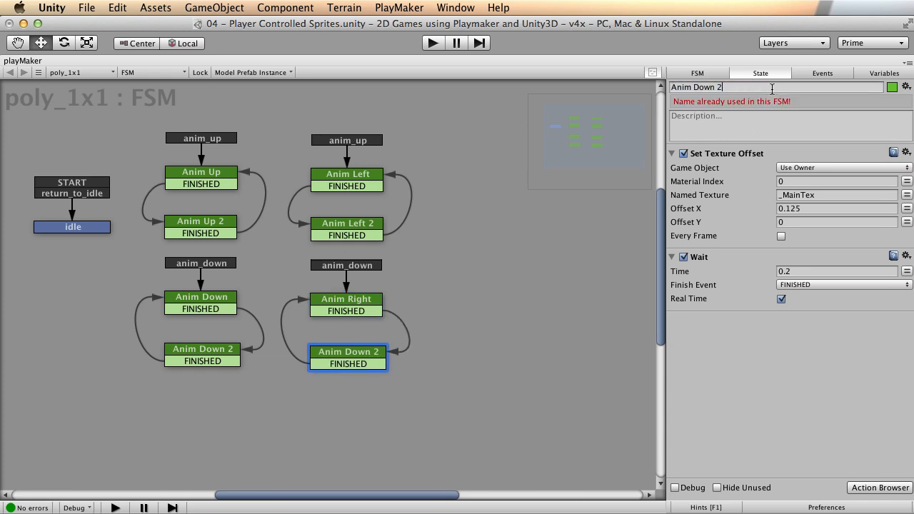
type("Right")
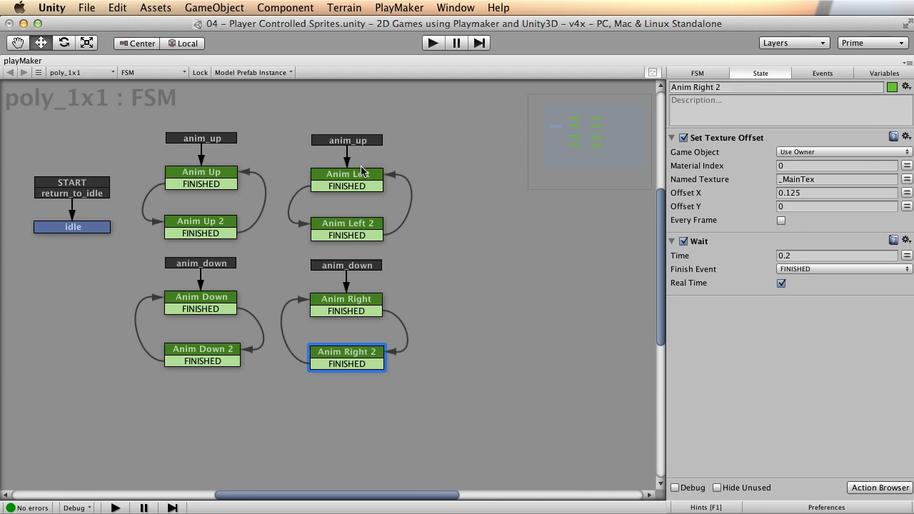
Change the global transition event above Anim Left to anim_left and the one above Anim Right to anim_right
right_click(355, 139)
mouse_move(414, 170)
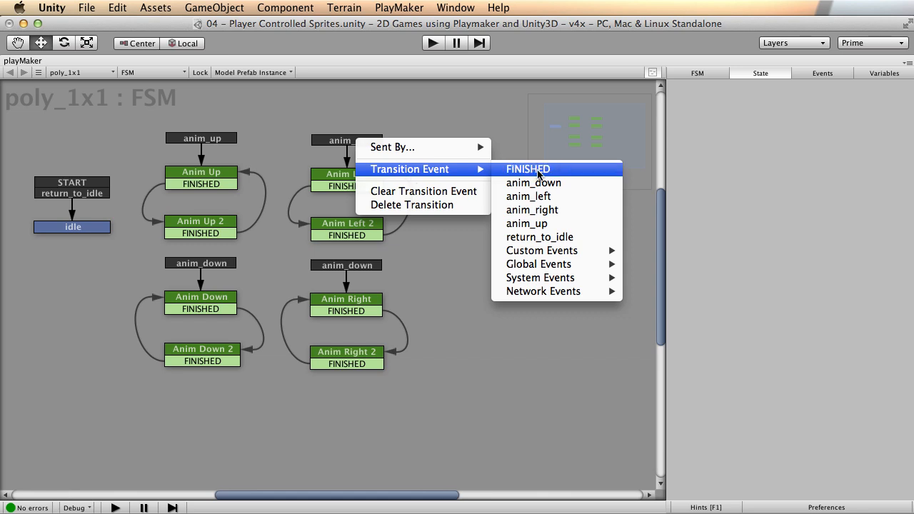
left_click(551, 203)
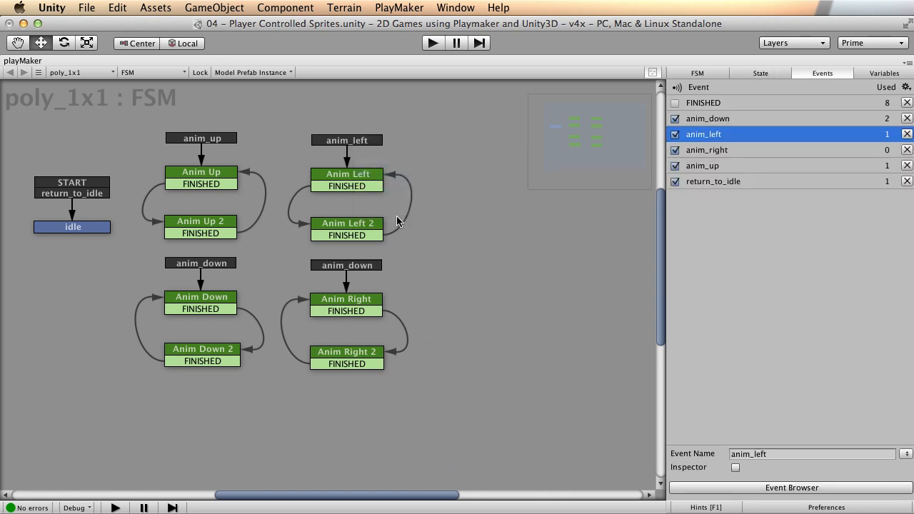
left_click(342, 268)
right_click(344, 267)
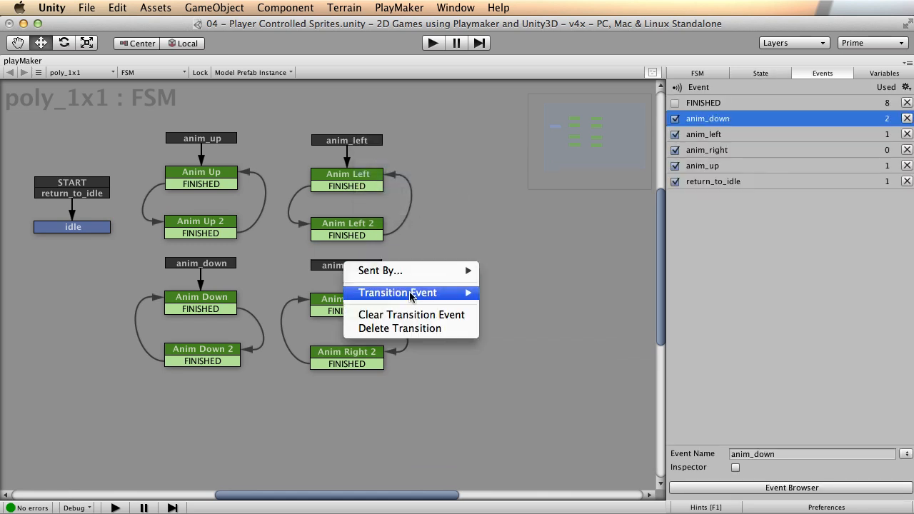
mouse_move(414, 294)
left_click(547, 334)
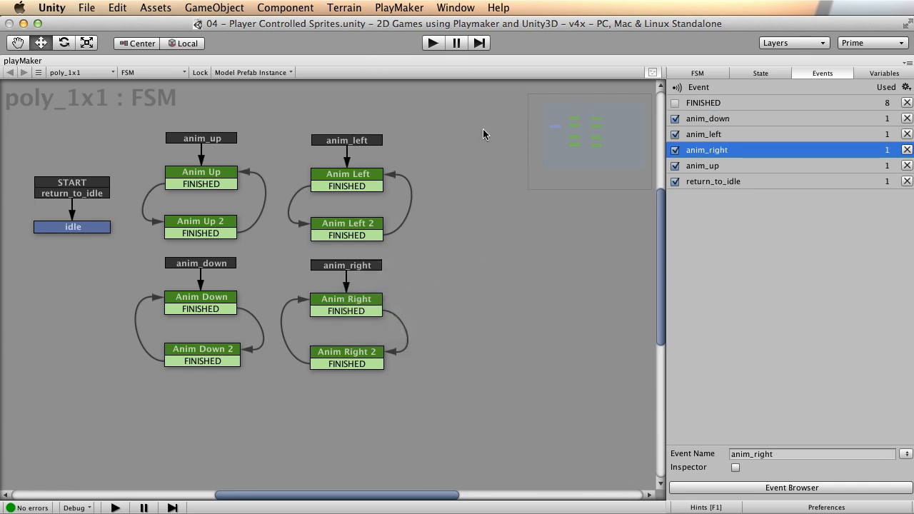
Copy the Send Event action from the Tank's Move Down state and paste it into the Move Right state
key("shift+space")
left_click(797, 108)
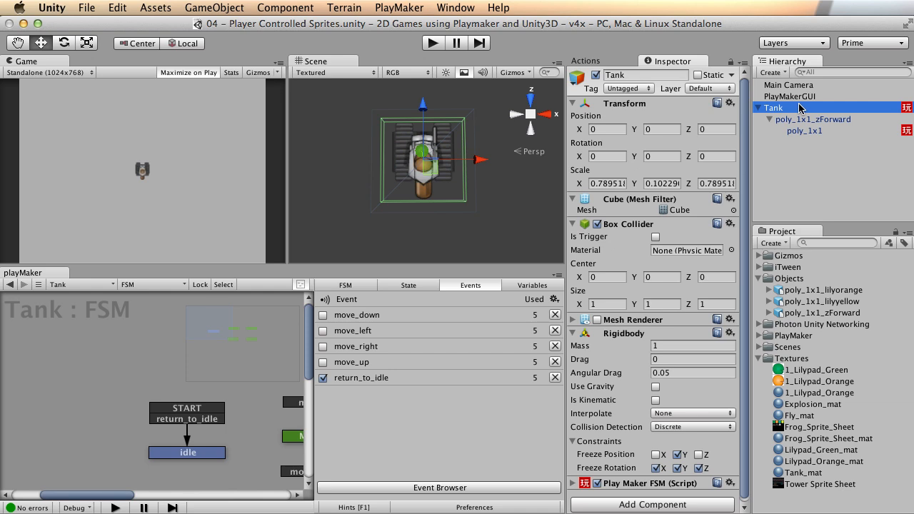
key("shift+space")
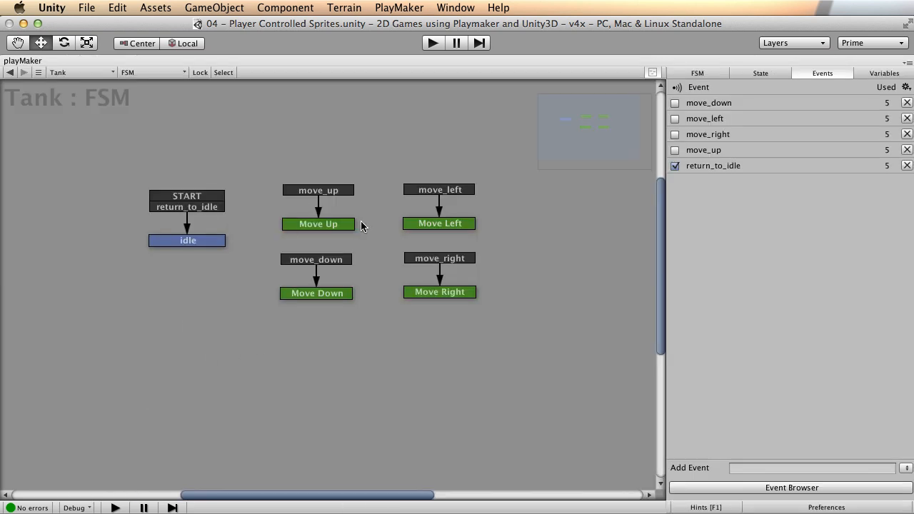
left_click(317, 293)
right_click(748, 139)
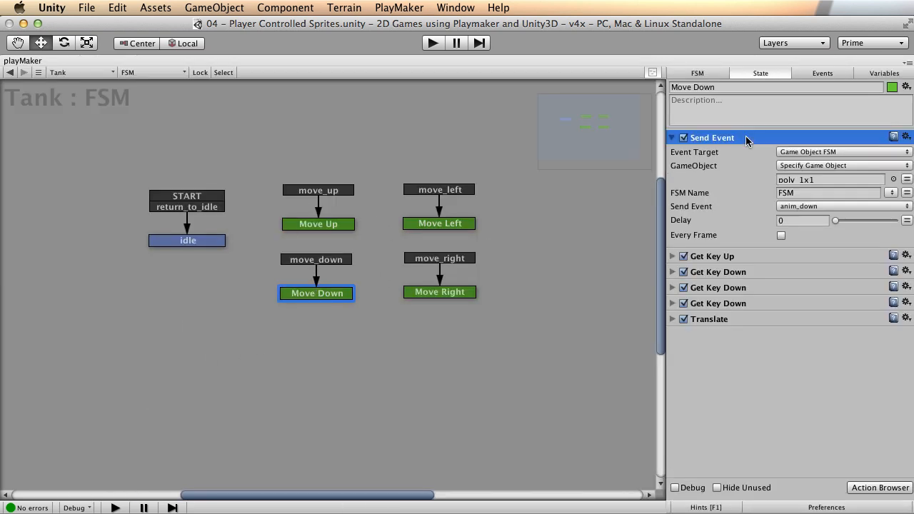
left_click(785, 206)
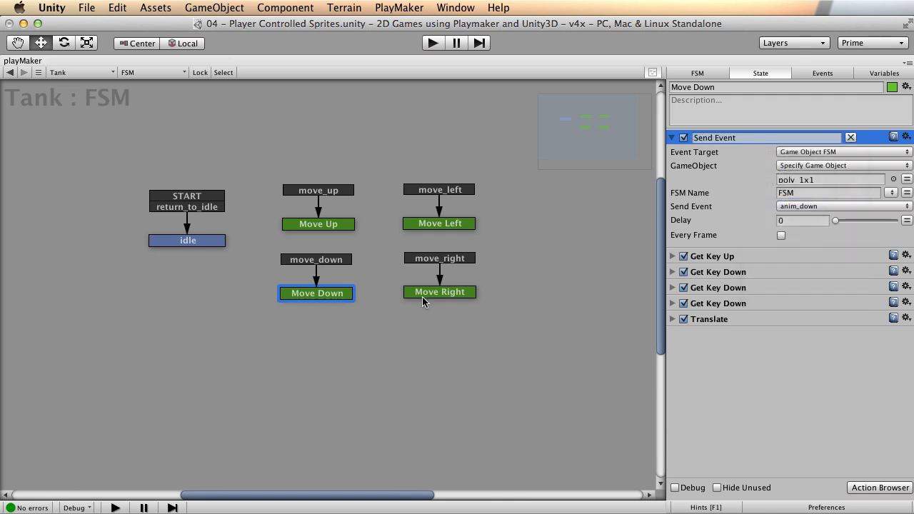
left_click(408, 299)
right_click(708, 293)
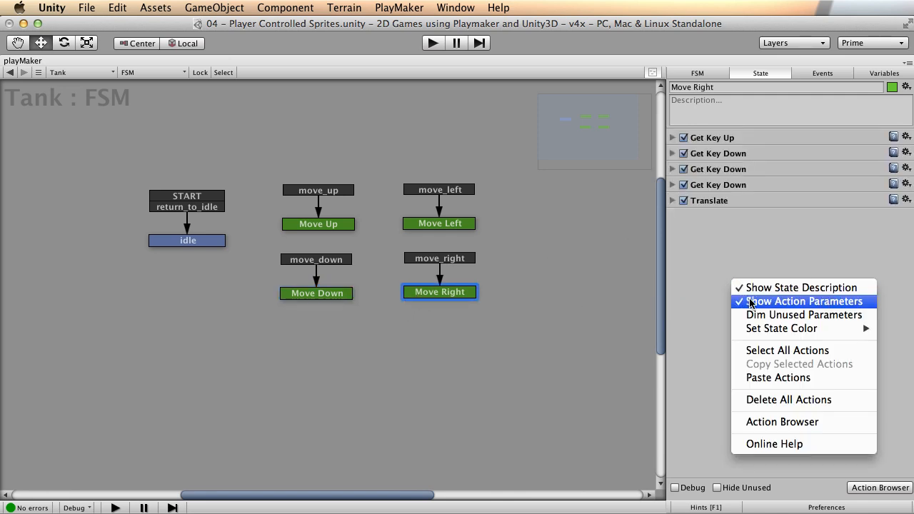
left_click(789, 378)
Paste the Send Event action into Move Left as its first action and set its event to anim_left
left_click(438, 224)
right_click(747, 316)
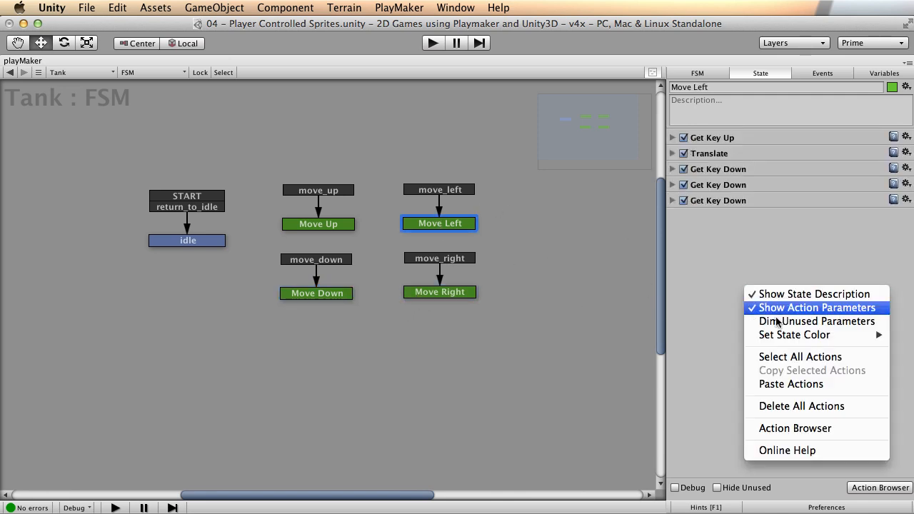
left_click(789, 387)
left_click_drag(721, 217, 723, 140)
left_click(832, 206)
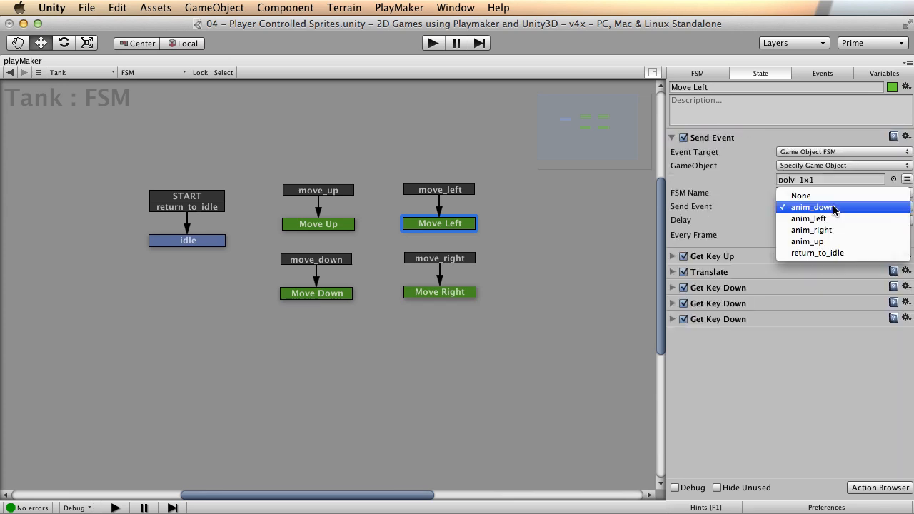
left_click(834, 219)
Move the Send Event action above Move Right's other actions, set its event to anim_right and save the scene
left_click(439, 288)
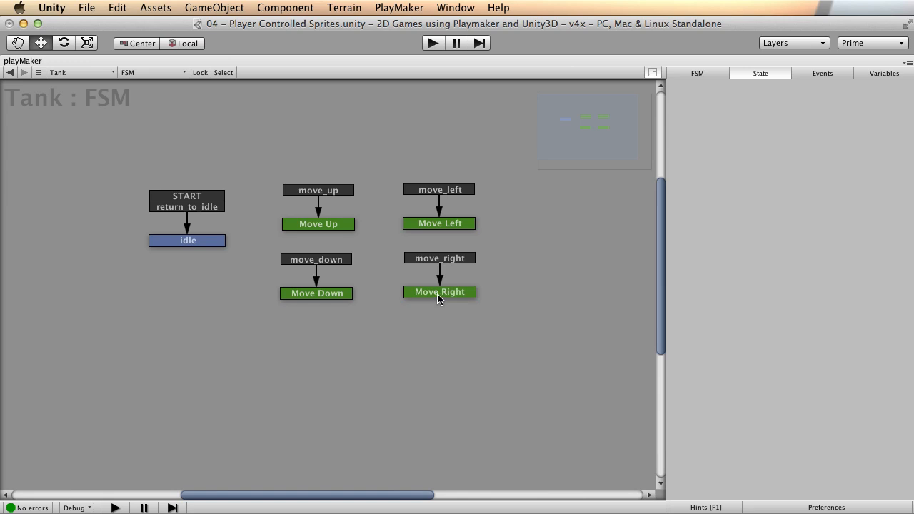
left_click_drag(725, 219, 749, 137)
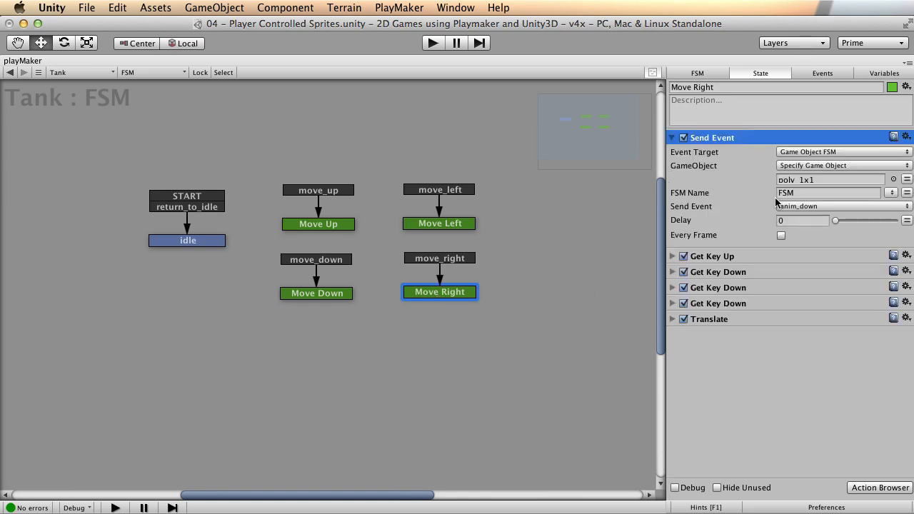
left_click(828, 207)
left_click(803, 231)
key("super+s")
Preview a left-facing frame on poly_1x1 by setting Tank_mat's X texture offset to .375
key("shift+space")
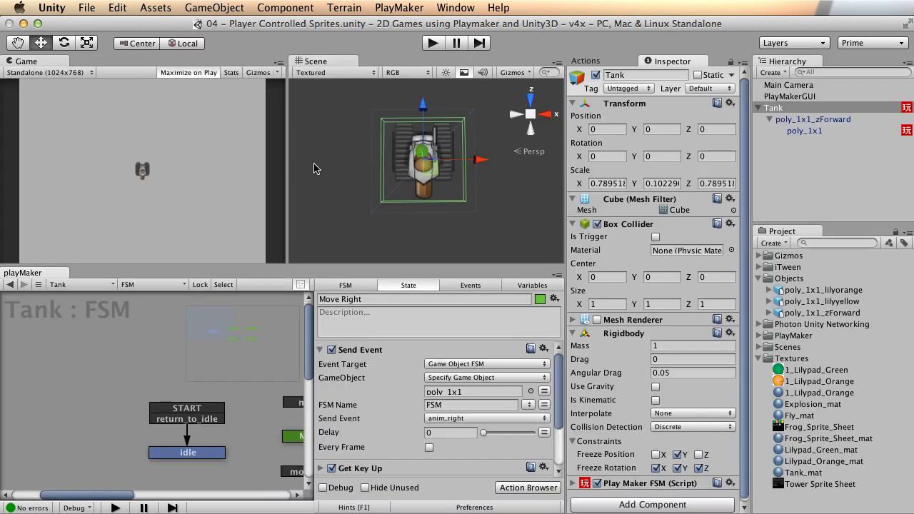
left_click(817, 132)
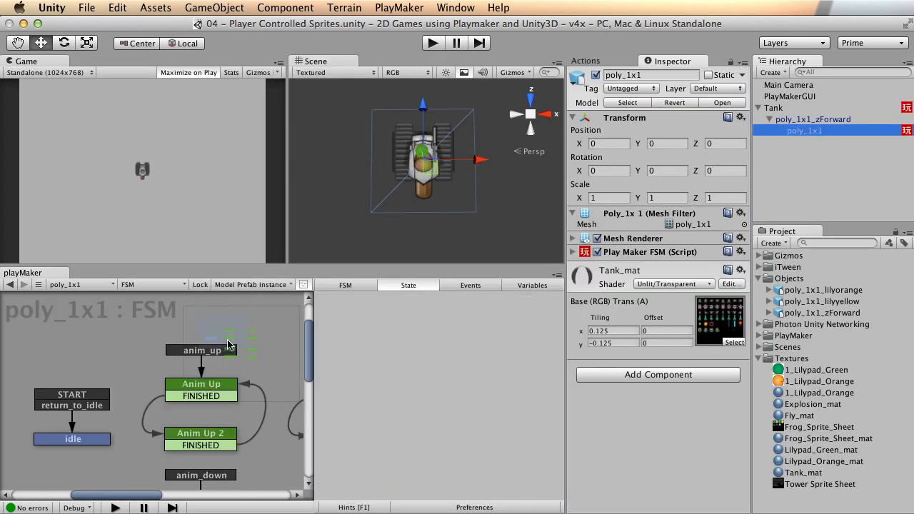
key("shift+space")
key("shift+space")
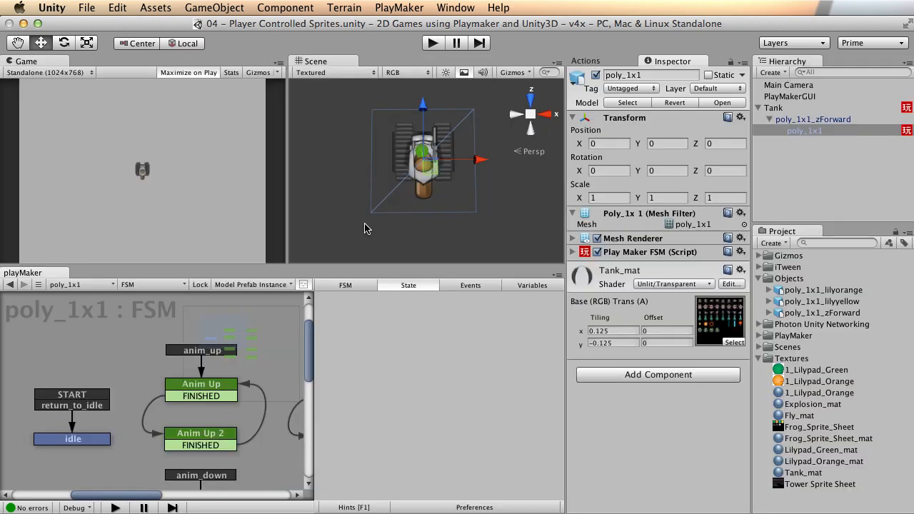
left_click(670, 332)
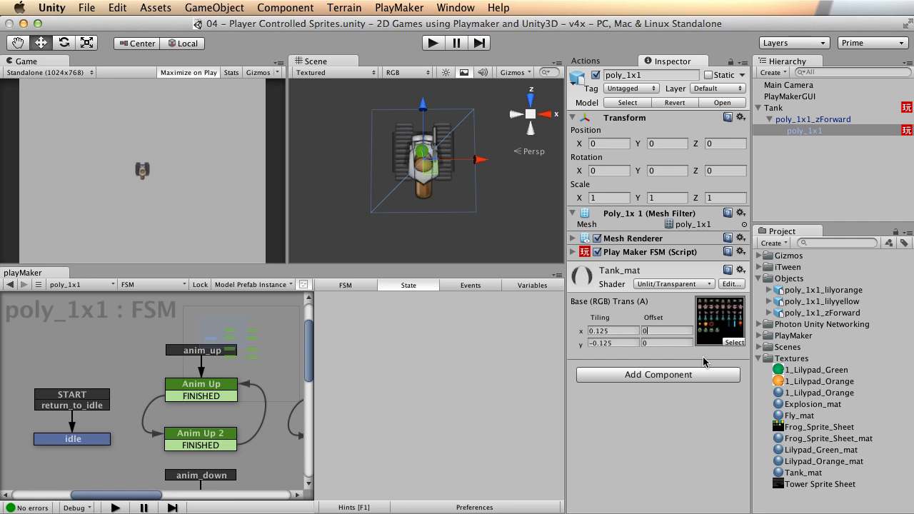
double_click(664, 332)
type(".3")
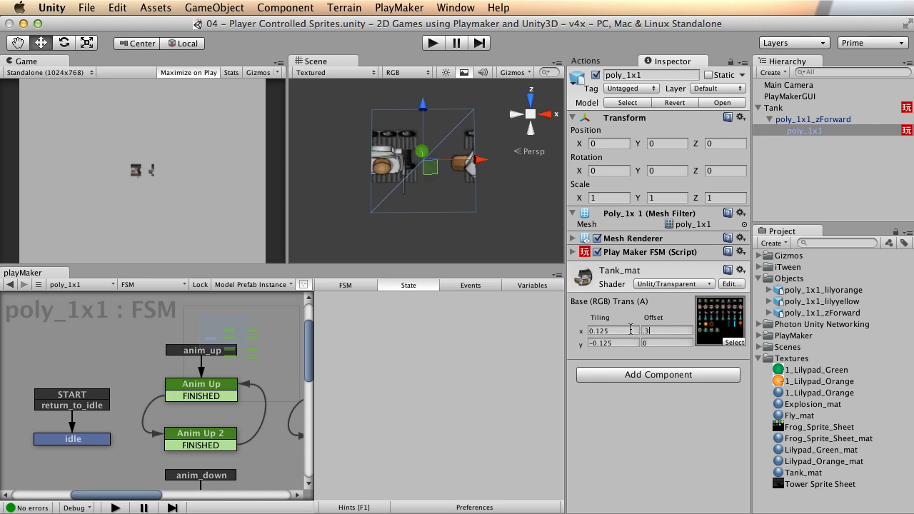
type("75")
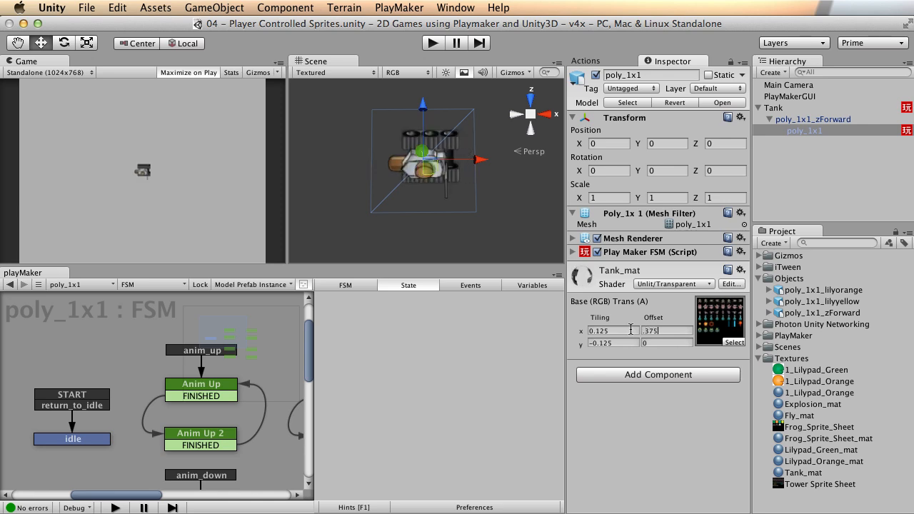
Preview the other left-facing frame with Tank_mat's X offset at .25, and reset the offset to 0
key("BackSpace")
key("BackSpace")
key("BackSpace")
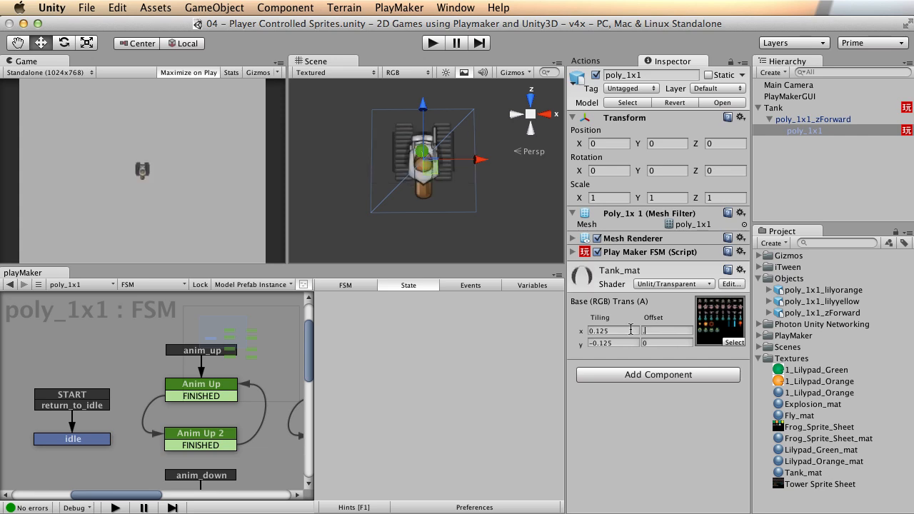
type("25")
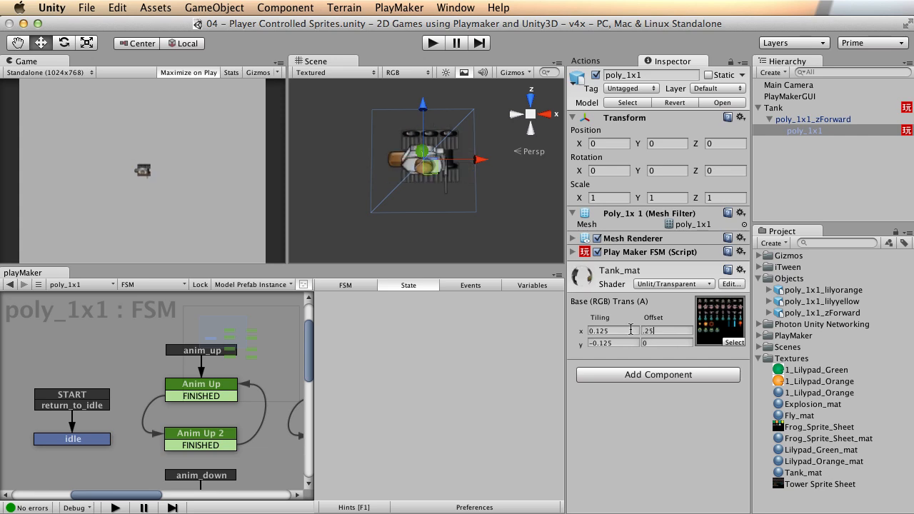
key("BackSpace")
key("BackSpace")
key("BackSpace")
type("0")
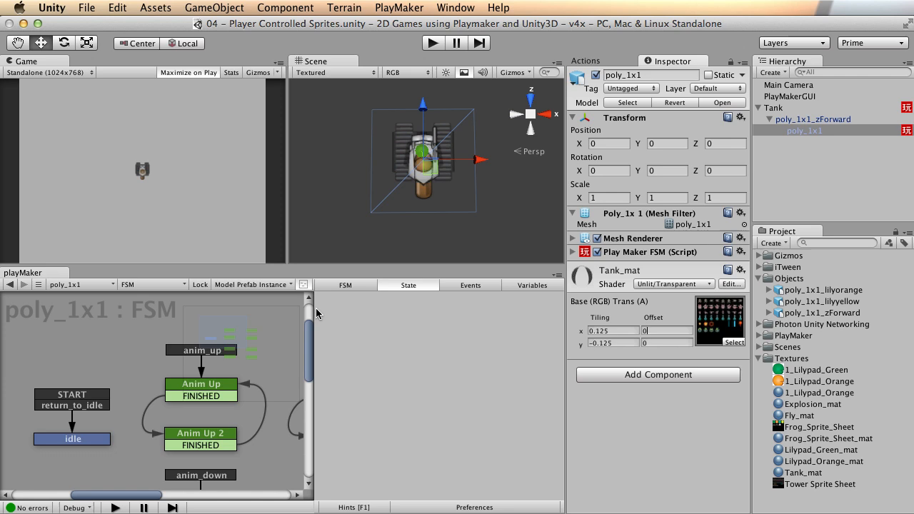
Change the Offset X of Anim Left's Set Texture Offset action to match the first left-facing sprite frame
scroll(240, 361, "down", 5)
scroll(239, 361, "right", 3)
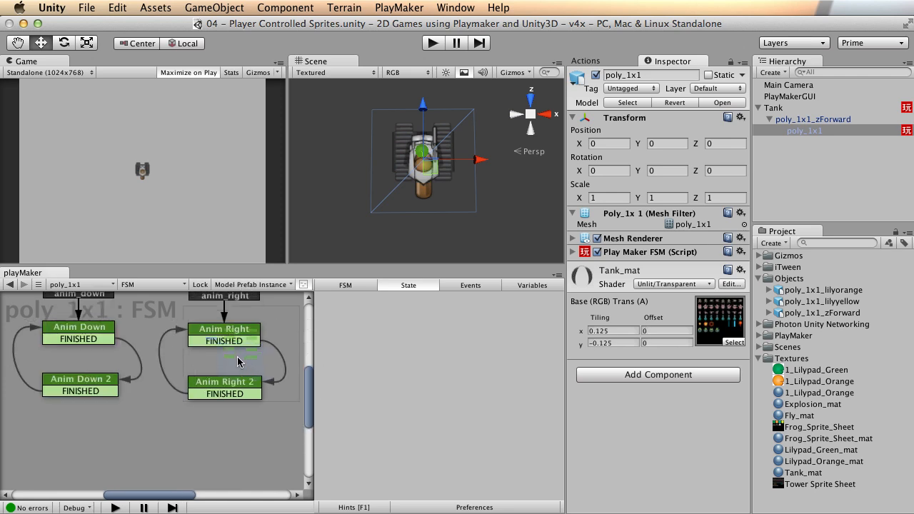
key("shift+space")
middle_click_drag(139, 191, 318, 375)
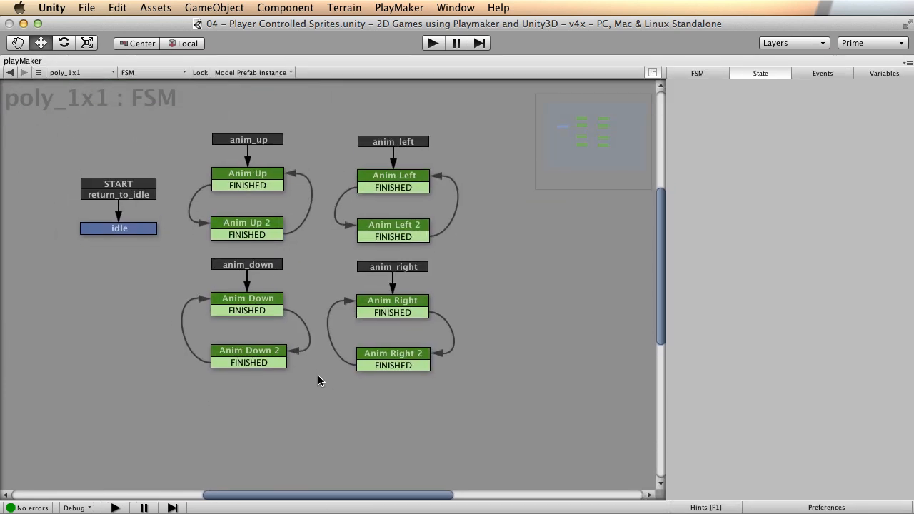
left_click(390, 185)
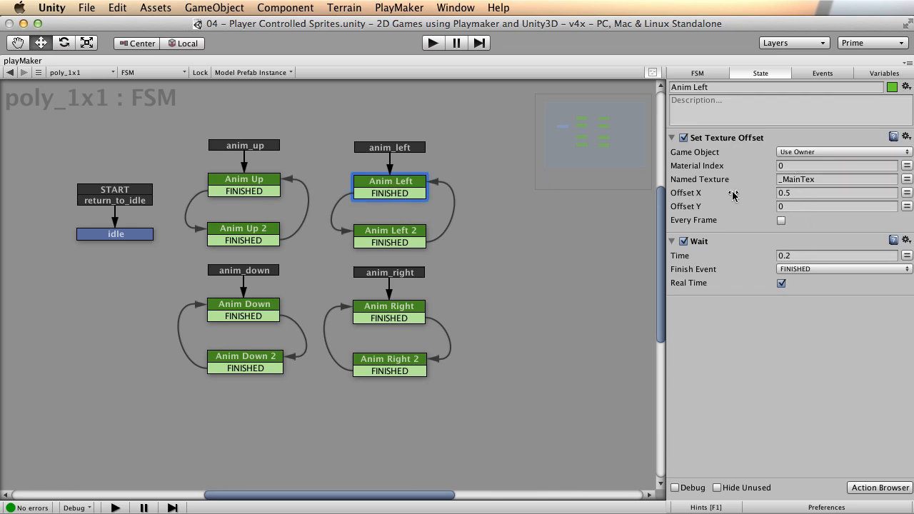
left_click(814, 193)
key("Right")
key("Right")
Set the Offset X of Anim Left 2's Set Texture Offset action to 0.375
left_click(401, 229)
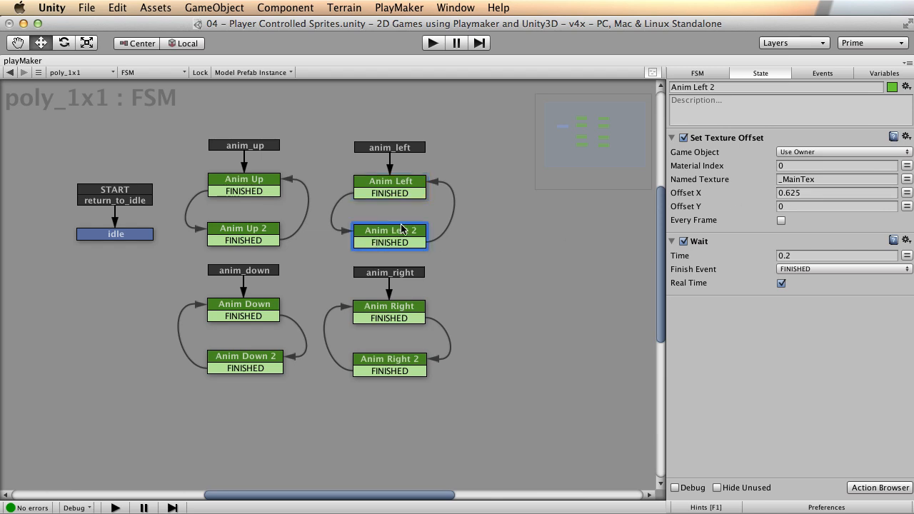
left_click(816, 190)
left_click(825, 190)
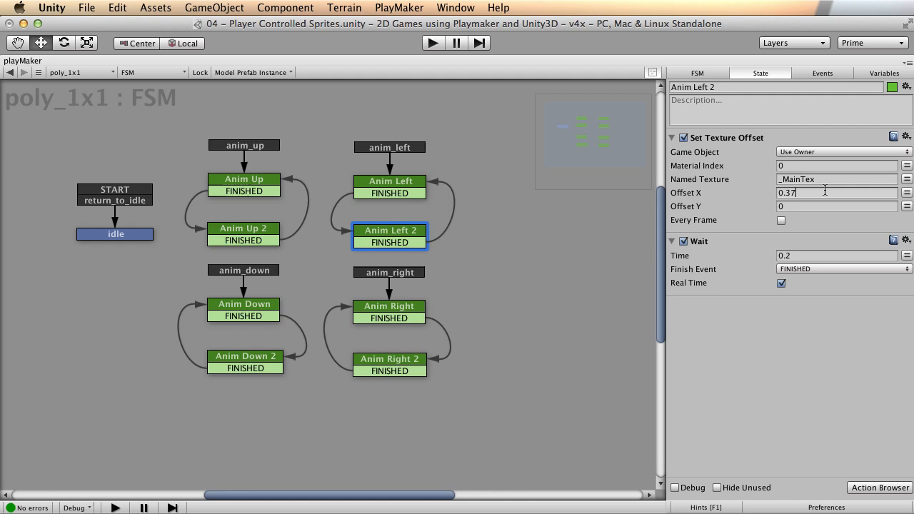
key("Return")
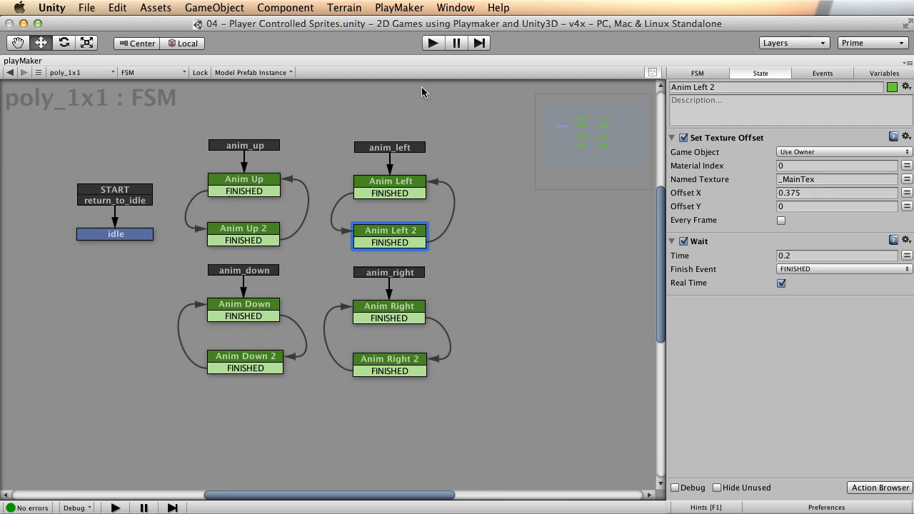
Preview the right-facing frames on poly_1x1 with Tank_mat X offsets of .75 and .875, and reset the offset to 0
key("shift+space")
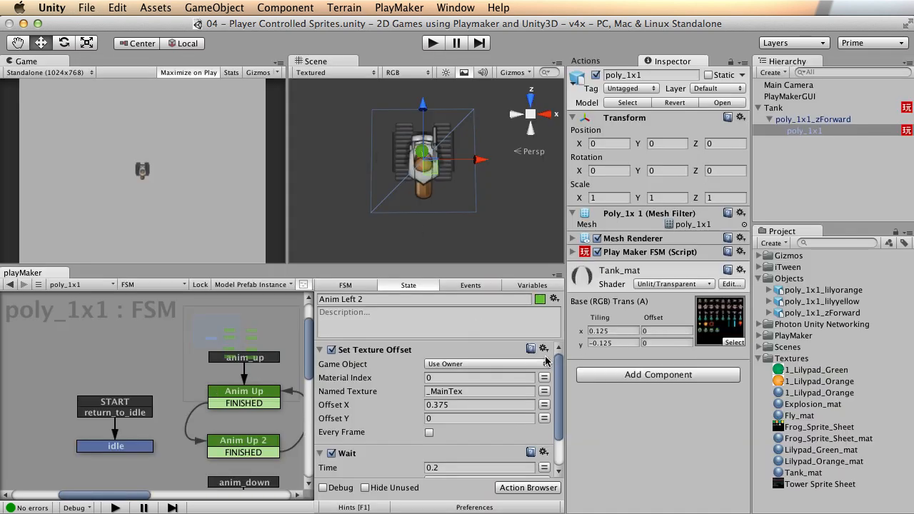
left_click(653, 342)
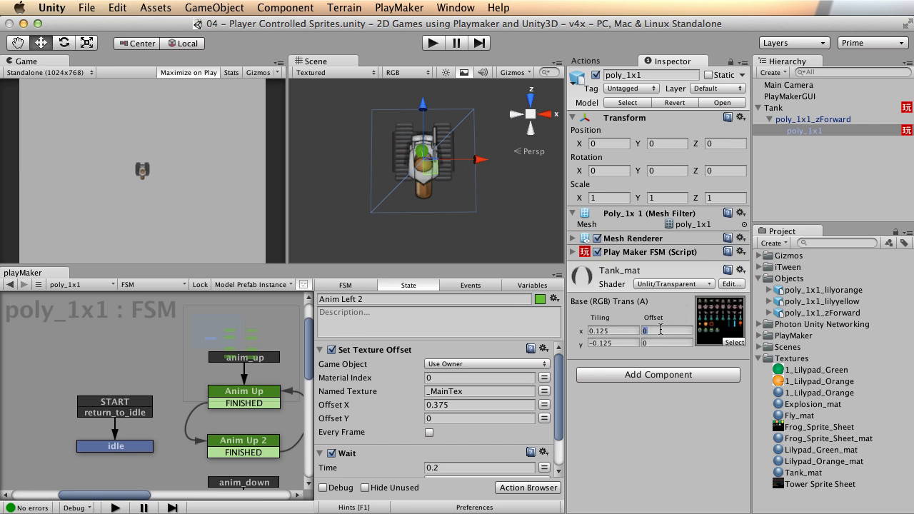
type(".75")
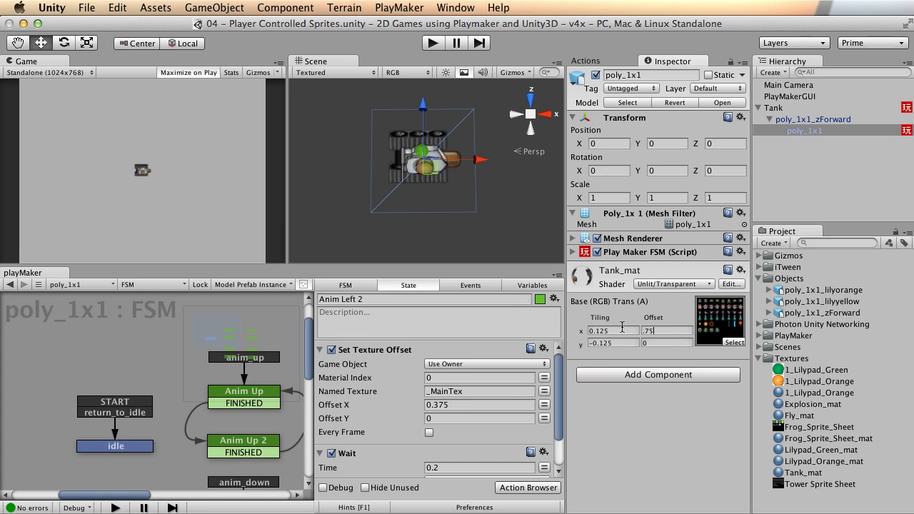
key("BackSpace")
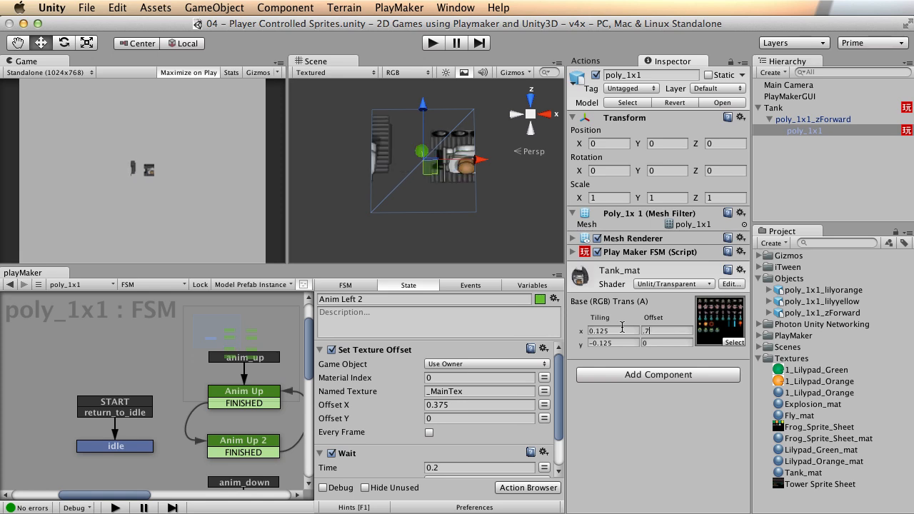
key("BackSpace")
type("875")
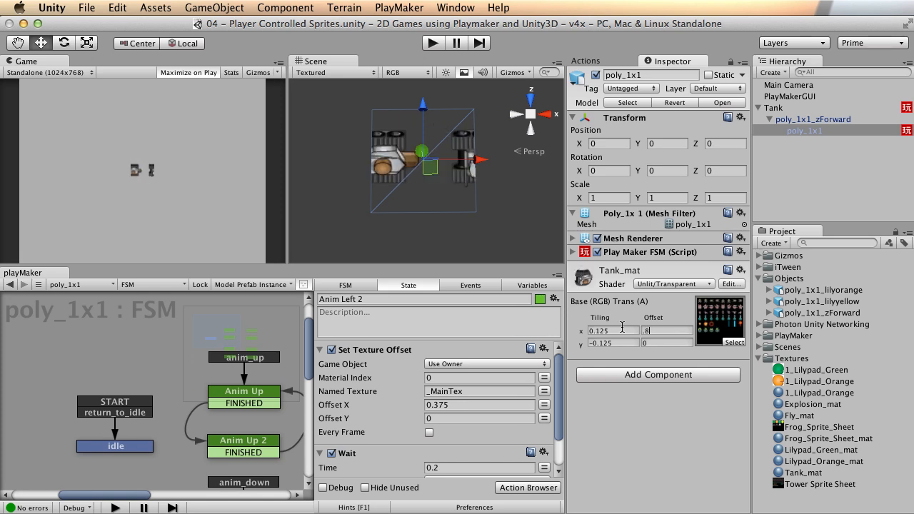
key("BackSpace")
key("BackSpace")
key("BackSpace")
key("BackSpace")
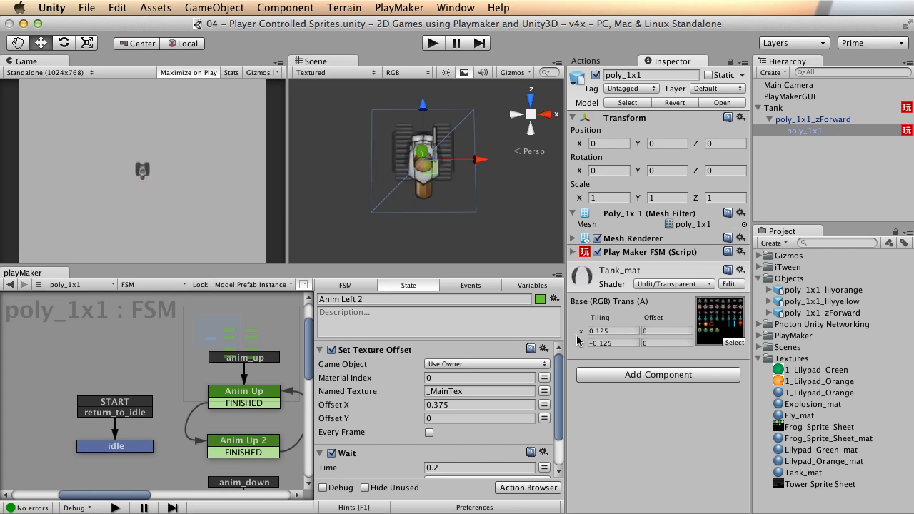
Set the Offset X of Anim Right's Set Texture Offset action to 0.75
key("shift+space")
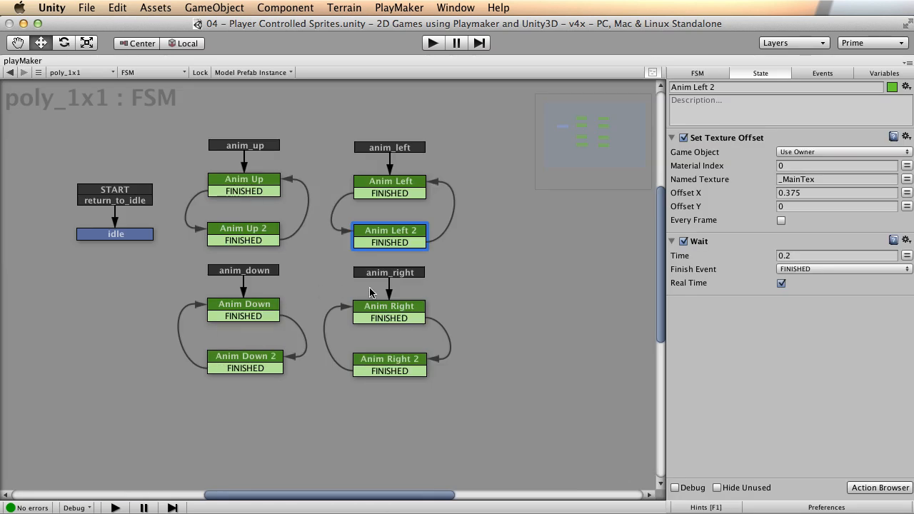
left_click(401, 314)
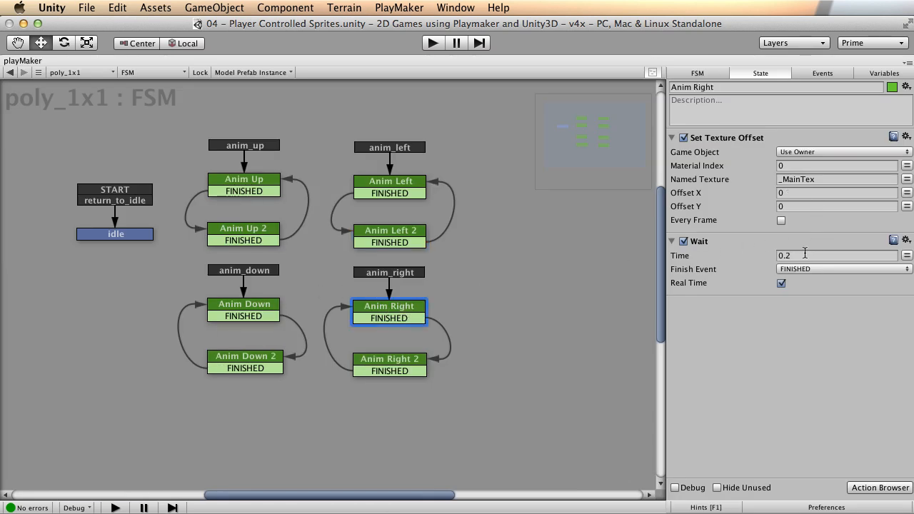
left_click(810, 195)
type(".75")
key("Return")
Set the Offset X of Anim Right 2's Set Texture Offset action to 0.875
left_click(396, 363)
left_click(822, 193)
left_click(822, 194)
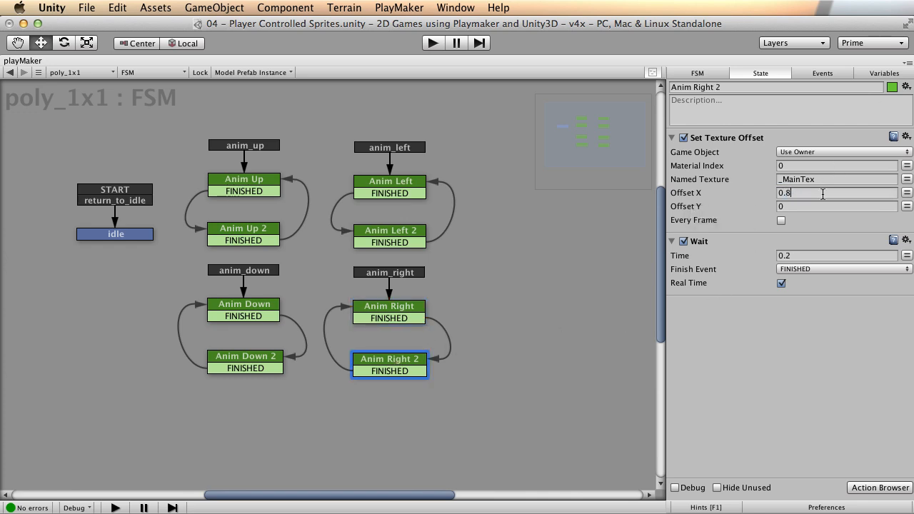
type("0.875")
key("Return")
Run the scene in play mode, drive the Tank up, down, left and right to test its directional animations, and stop playback
key("shift+space")
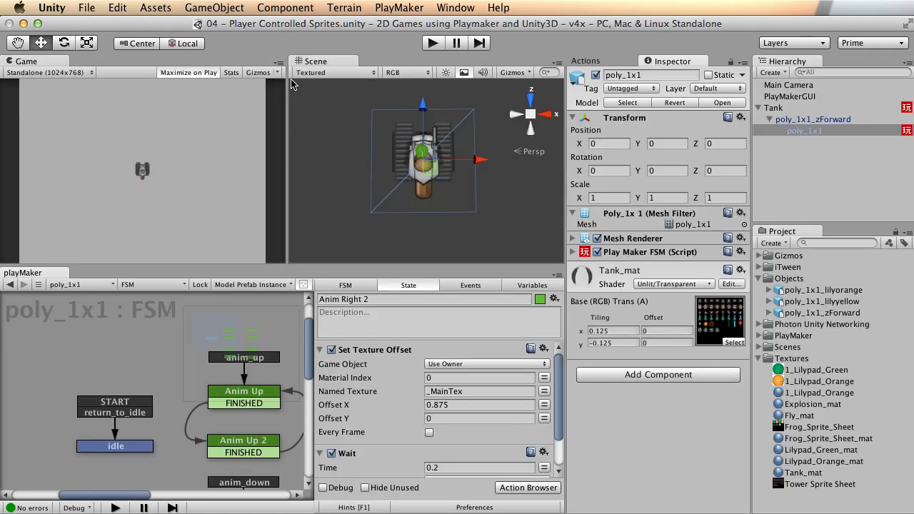
left_click(433, 43)
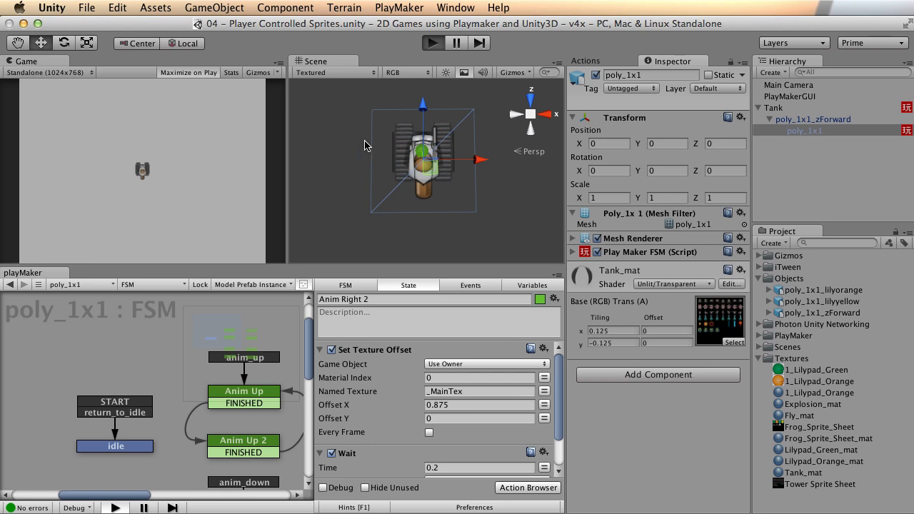
key("Down")
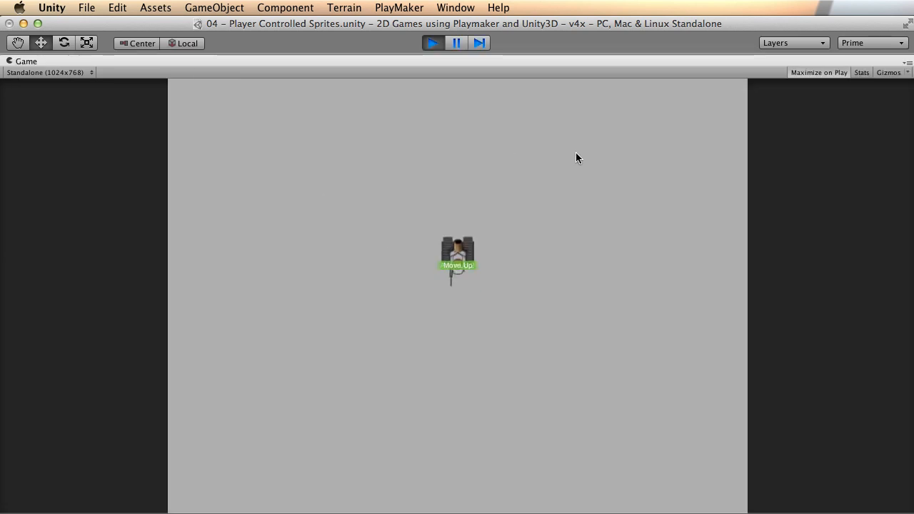
key("Left")
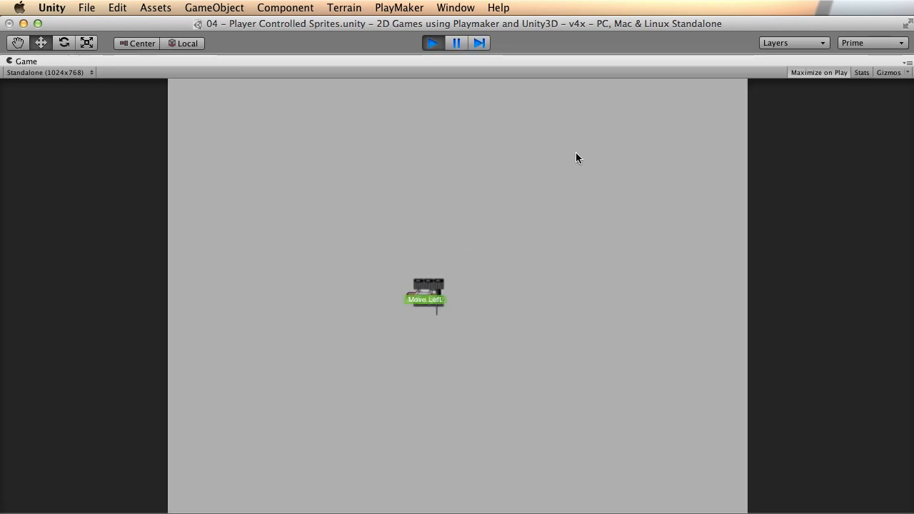
key("Right")
key("Up")
key("Right")
key("Down")
key("Left")
key("Up")
key("Right")
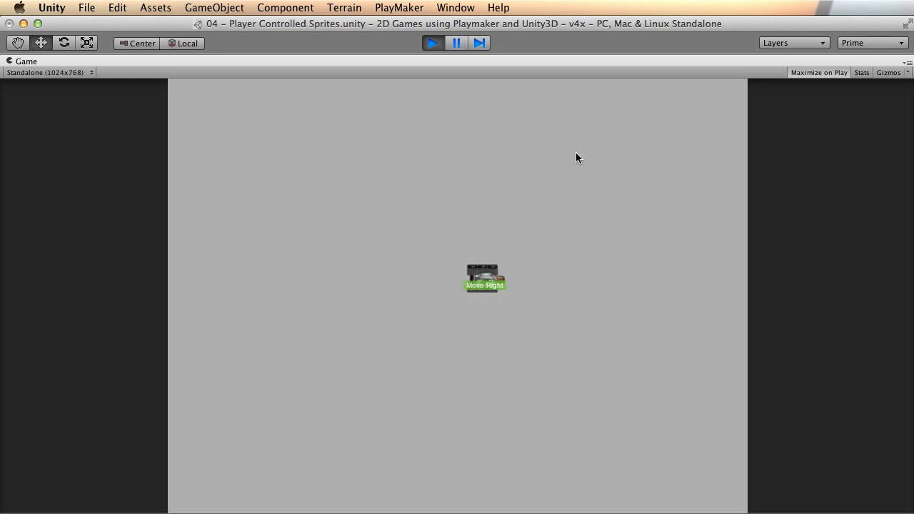
key("Down")
key("Left")
key("Up")
key("Right")
key("Left")
key("Right")
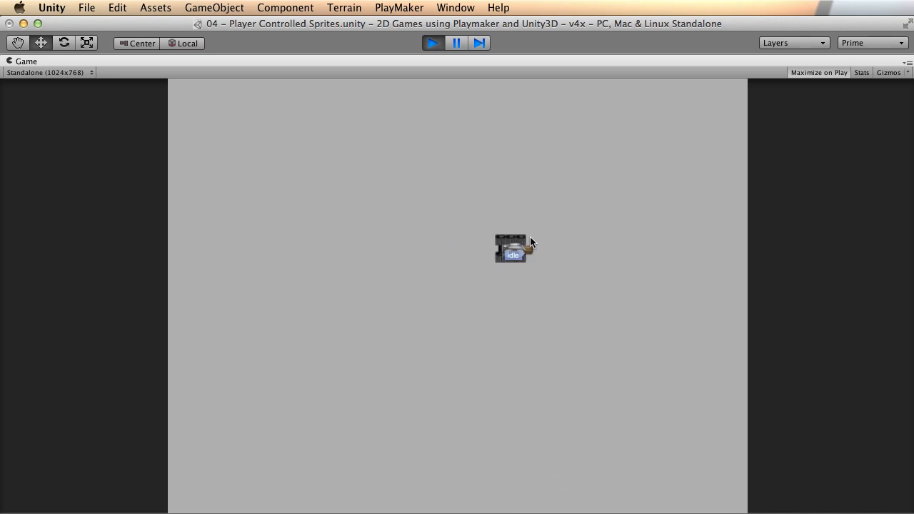
key("Down")
key("Left")
key("Right")
key("Up")
key("Left")
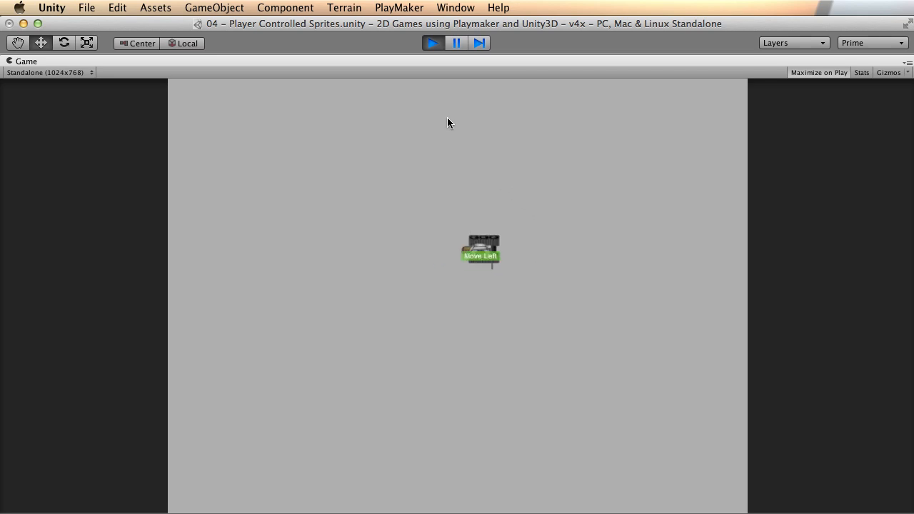
key("Up")
key("Left")
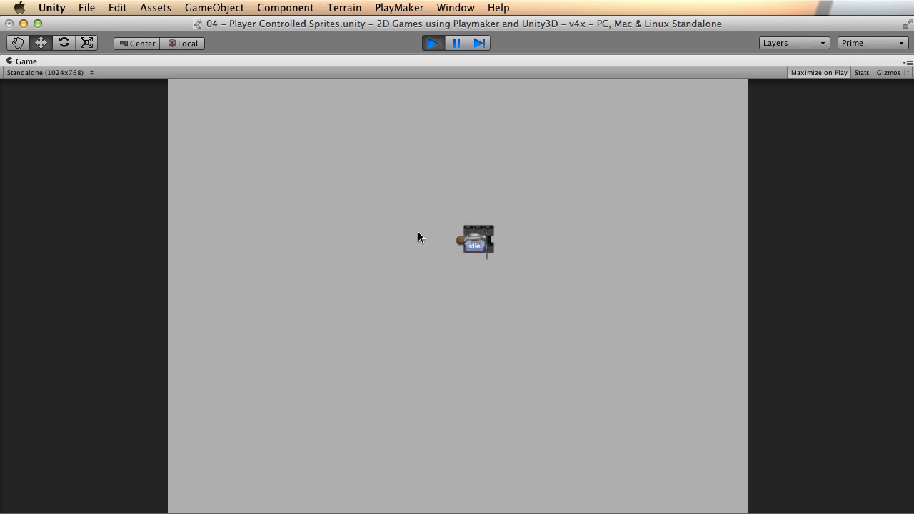
key("Right")
key("Right")
key("Right")
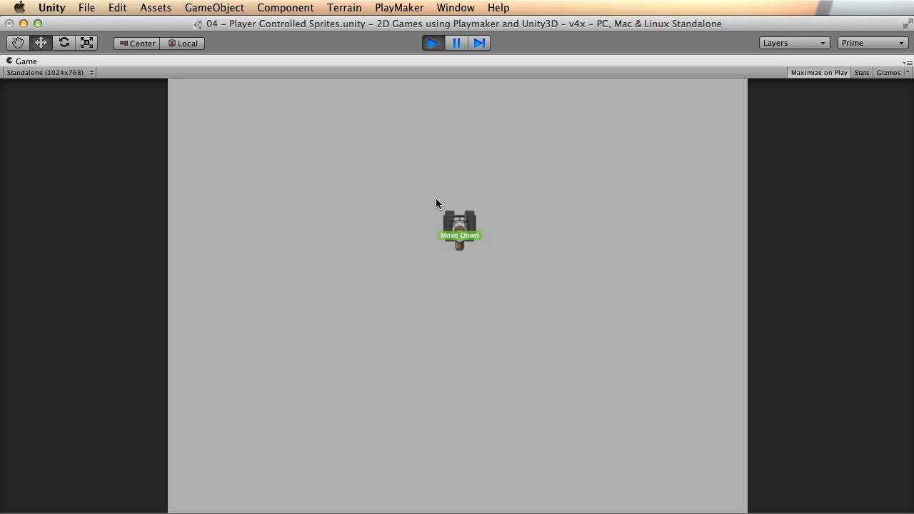
key("Left")
key("Down")
key("Left")
key("Right")
left_click(433, 43)
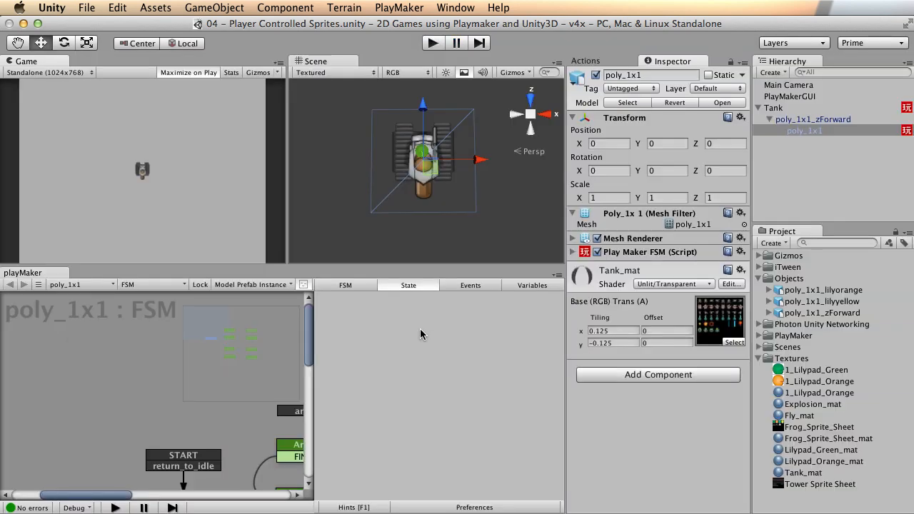
middle_click_drag(209, 414, 65, 320)
middle_click_drag(246, 429, 189, 417)
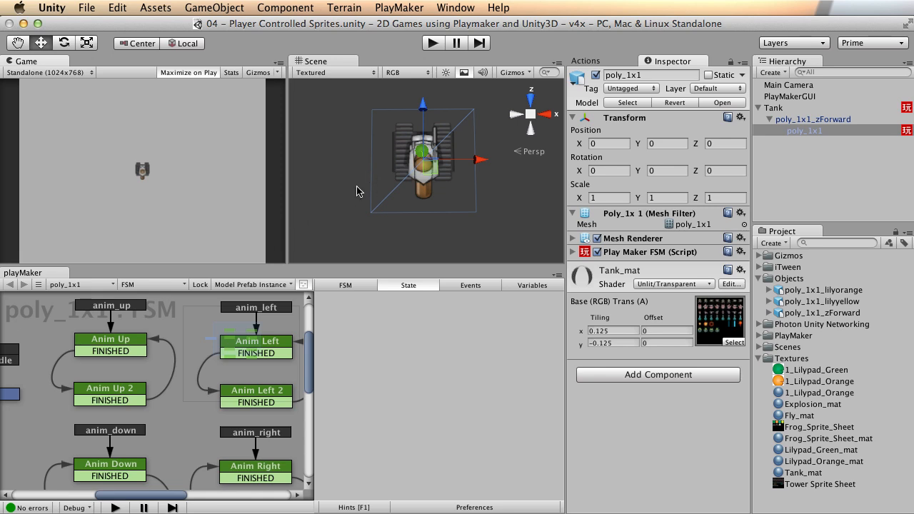
scroll(476, 220, "up", 5)
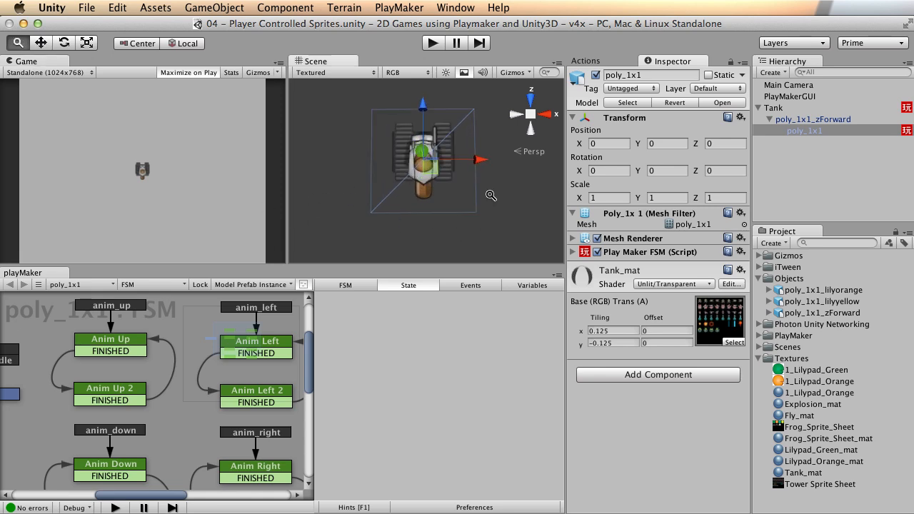
right_click_drag(744, 196, 481, 179, "alt")
middle_click_drag(426, 144, 427, 160, "alt")
right_click_drag(427, 160, 435, 188, "alt")
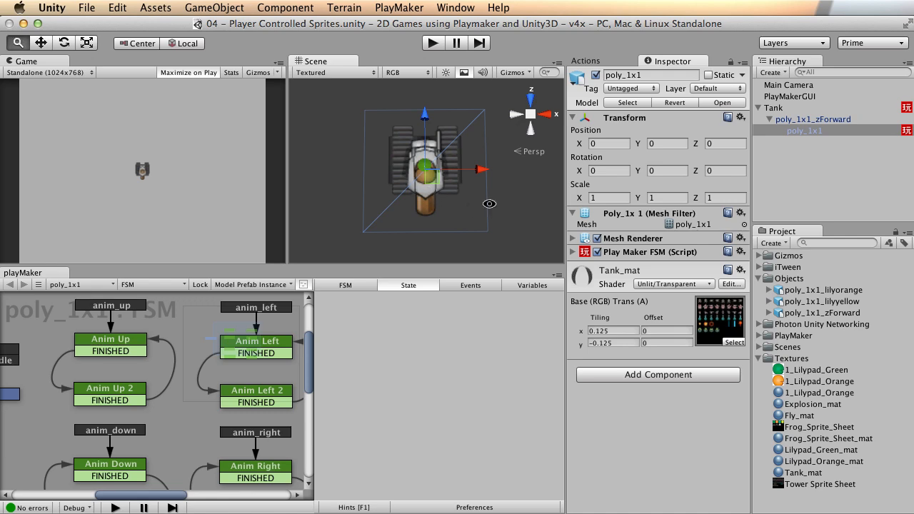
right_click_drag(492, 204, 587, 202, "alt")
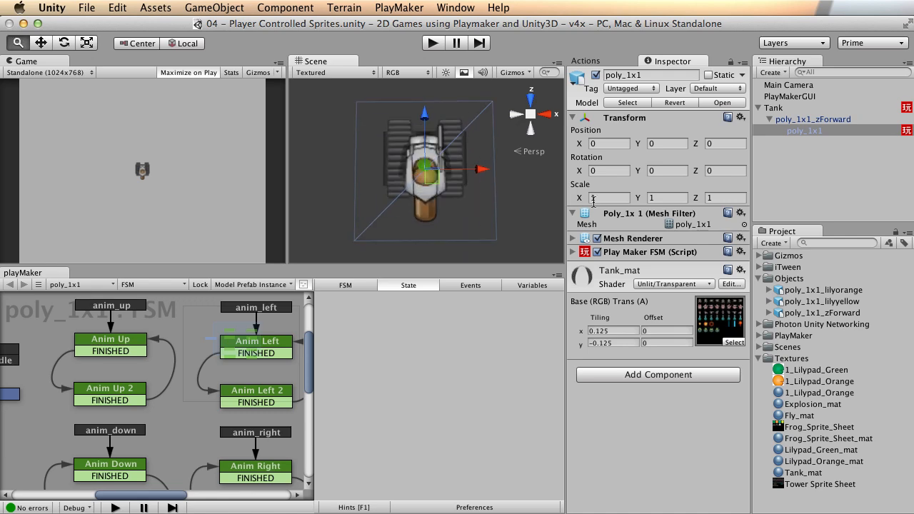
Open the Tower Sprite Sheet texture in Preview, examine its complete sprite layout, and close the image
double_click(811, 484)
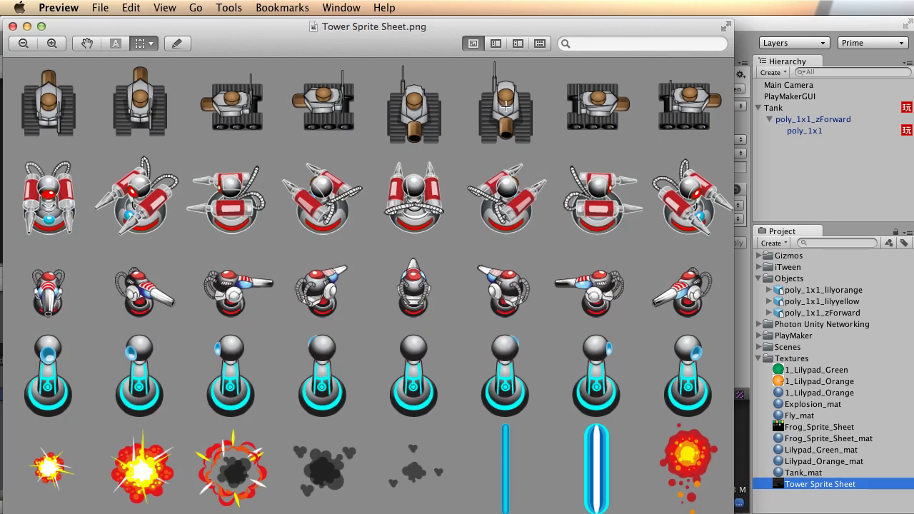
key("super+minus")
key("super+minus")
key("super+minus")
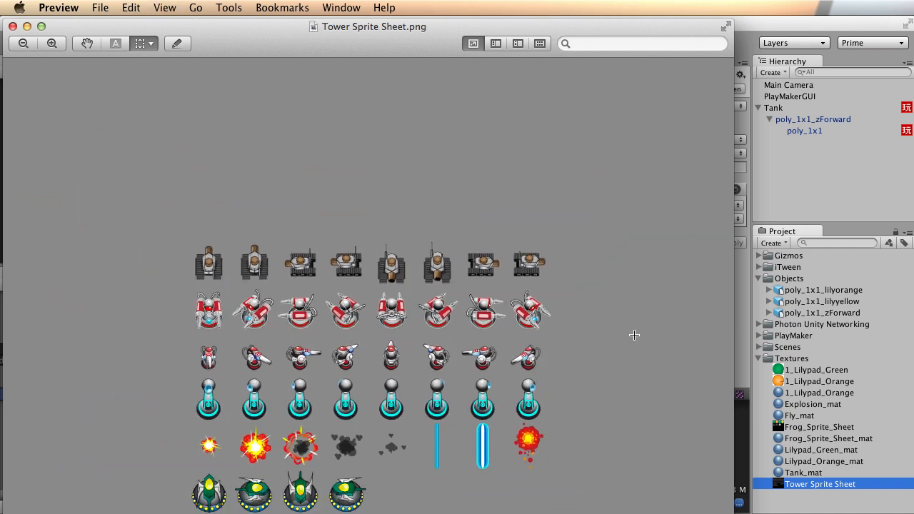
left_click_drag(733, 513, 628, 407)
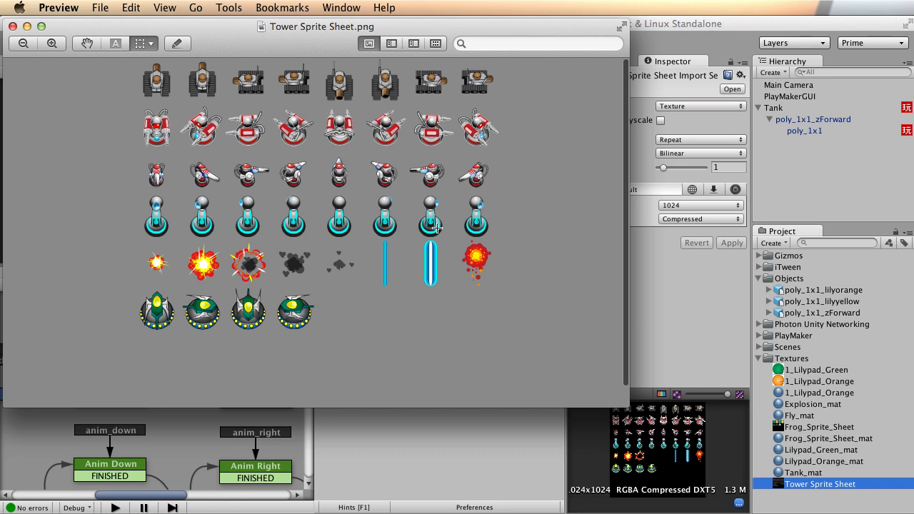
left_click_drag(220, 20, 252, 17)
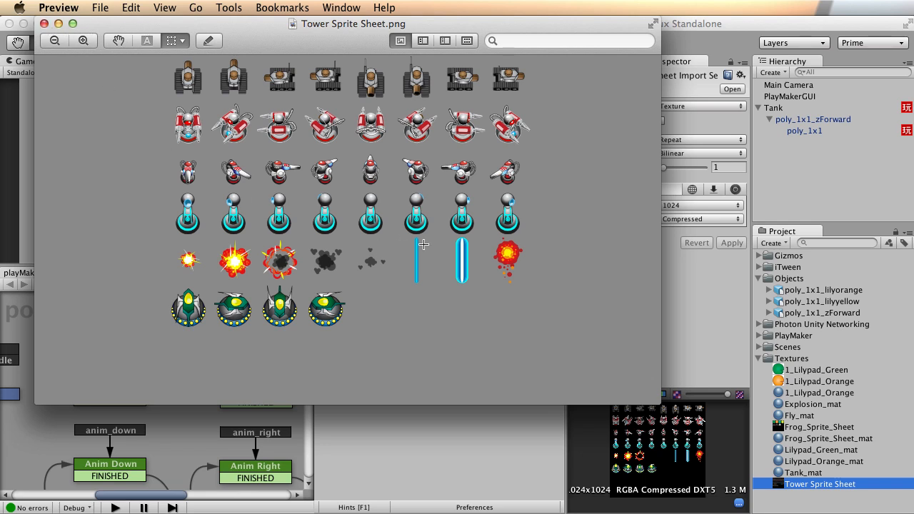
left_click(44, 23)
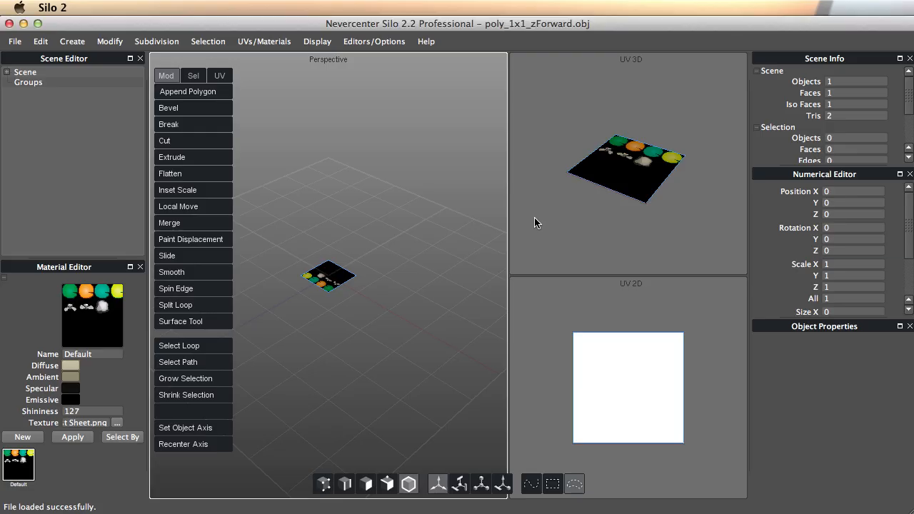
Switch to Silo and select the poly_1x1 plane in the perspective view
scroll(317, 311, "up", 5)
right_click_drag(436, 293, 290, 299, "alt")
middle_click_drag(321, 261, 349, 256, "alt")
left_click_drag(388, 263, 271, 274, "alt")
left_click(352, 273)
left_click_drag(418, 348, 375, 355, "alt")
right_click_drag(375, 355, 329, 279, "alt")
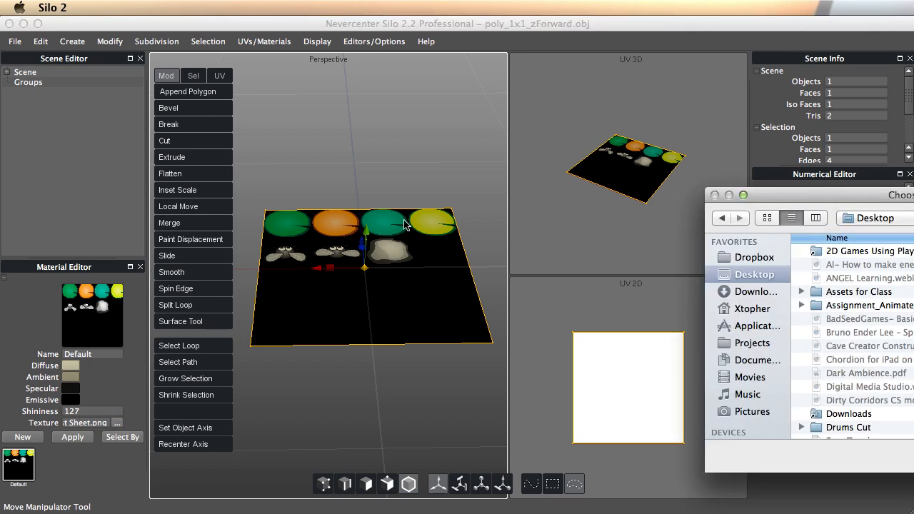
Load Tower Sprite Sheet.png from the Desktop's Example Sprite Sheets folder as the Default material's texture
left_click_drag(788, 203, 448, 154)
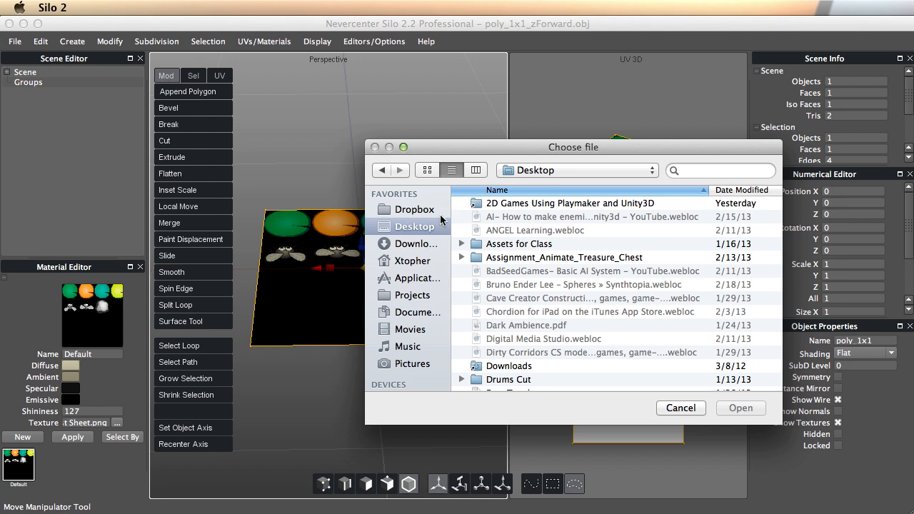
scroll(628, 259, "down", 5)
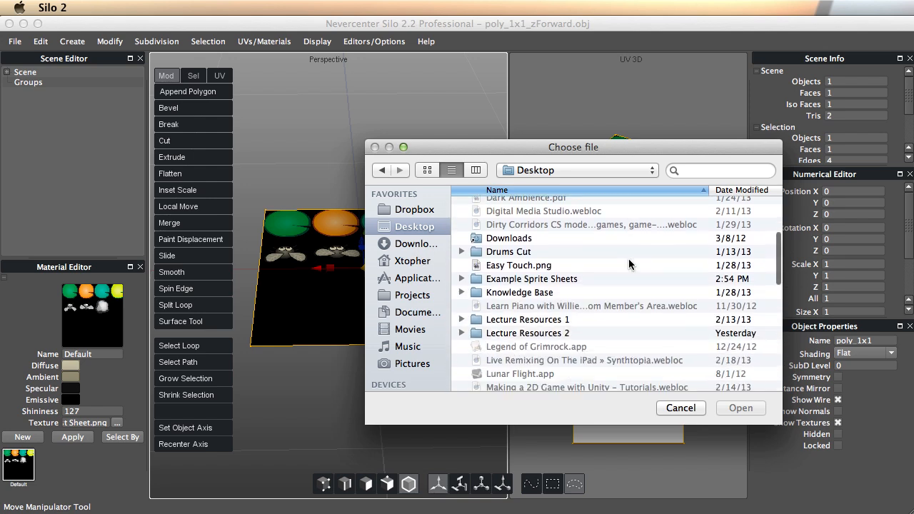
scroll(624, 257, "up", 2)
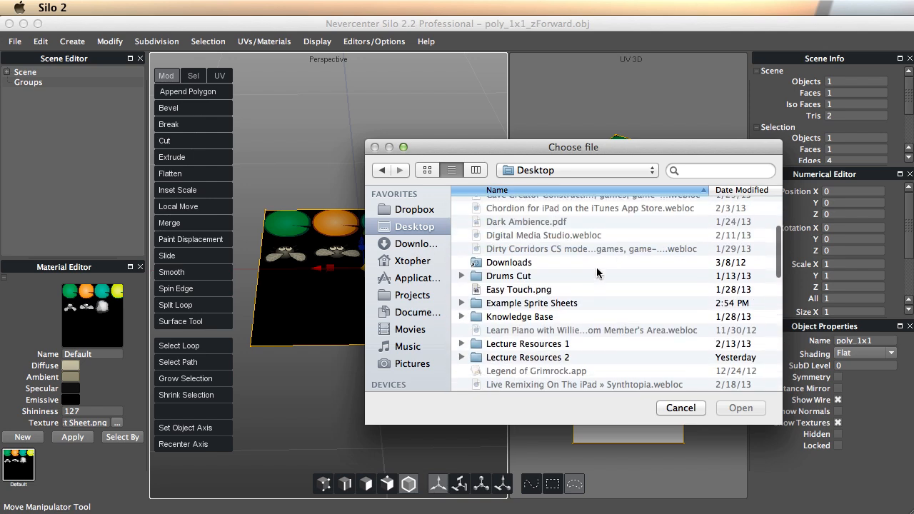
double_click(548, 307)
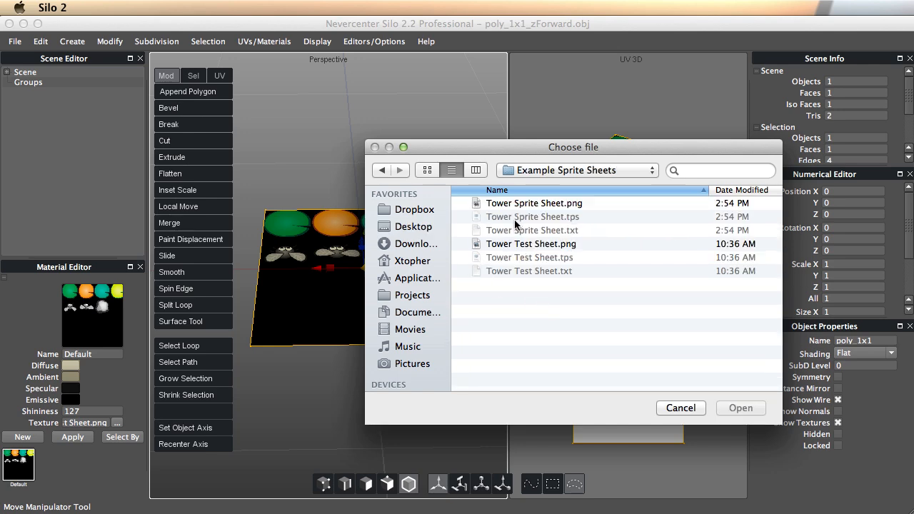
double_click(520, 205)
left_click_drag(369, 227, 373, 295, "alt")
mouse_move(257, 308)
right_mouse_down("alt")
mouse_move(357, 310)
mouse_move(263, 309)
right_mouse_up("alt")
left_click_drag(263, 309, 351, 288, "alt")
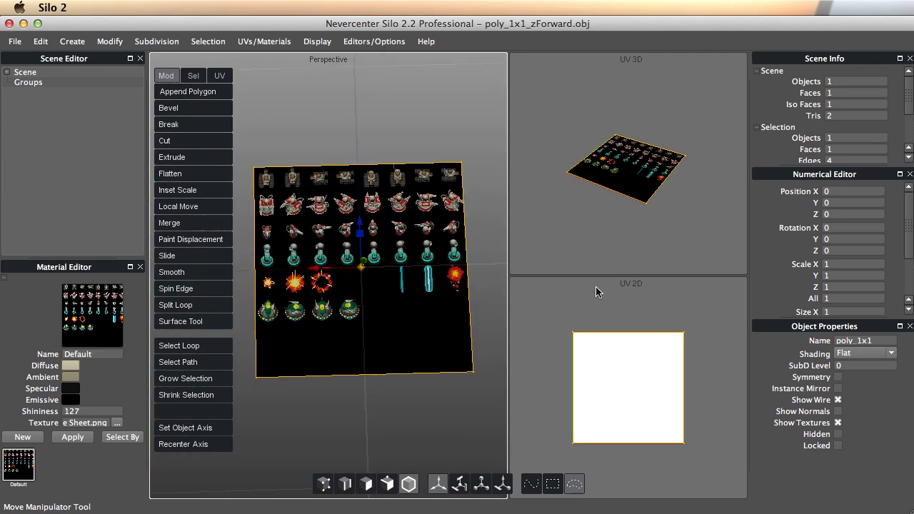
Switch to face selection mode and select the plane's single face
left_click(606, 374)
right_click(606, 374)
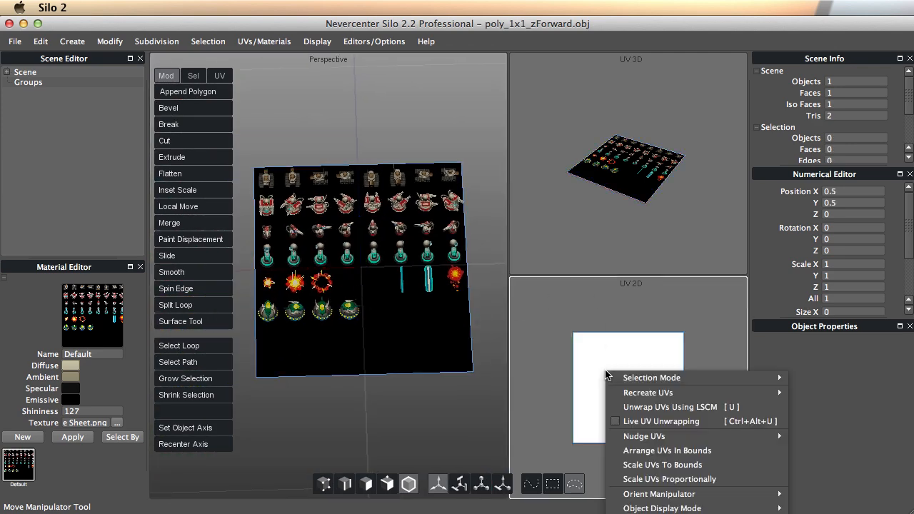
mouse_move(657, 382)
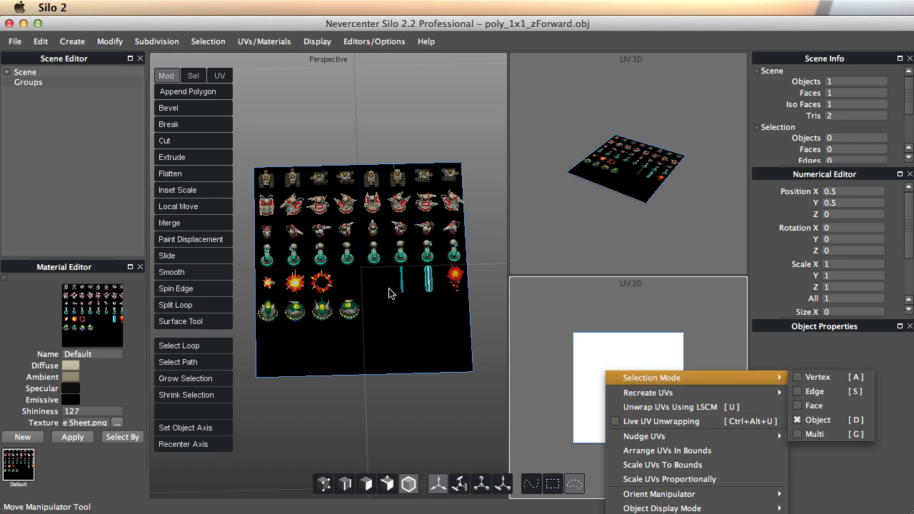
left_click(814, 406)
left_click(353, 285)
right_click(393, 290)
key("d")
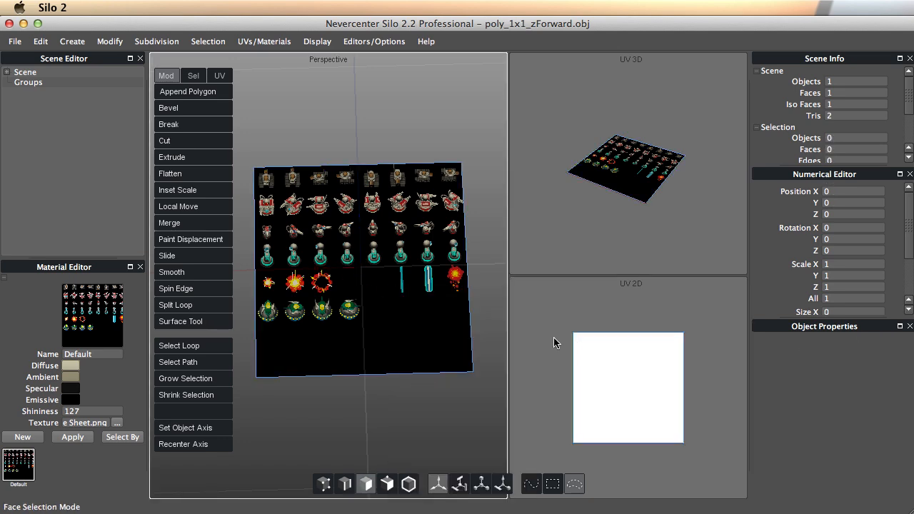
left_click(405, 306)
Scale the face's UVs down to about 0.20 wide and place them over the thin blue beam sprite
key("r")
left_click_drag(629, 388, 354, 438)
key("w")
left_click_drag(624, 391, 651, 397)
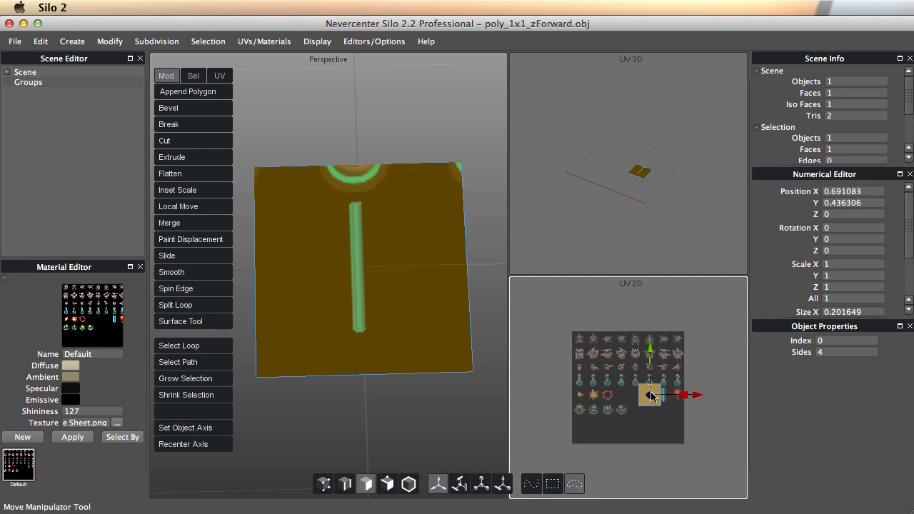
Move the face's UVs horizontally onto the wide blue beam sprite, at about X 0.81
right_click_drag(650, 395, 598, 391, "alt")
middle_click_drag(598, 392, 606, 383, "alt")
middle_click_drag(673, 376, 573, 368, "alt")
left_click_drag(572, 390, 685, 394)
scroll(673, 396, "down", 2)
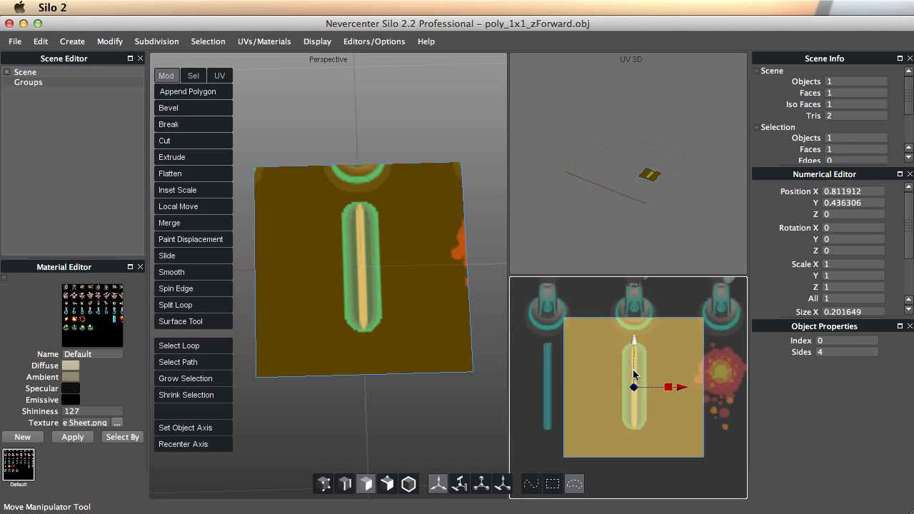
Scale the UVs uniformly to about 0.13 wide to fit the wide beam's height and center them vertically on it
key("e")
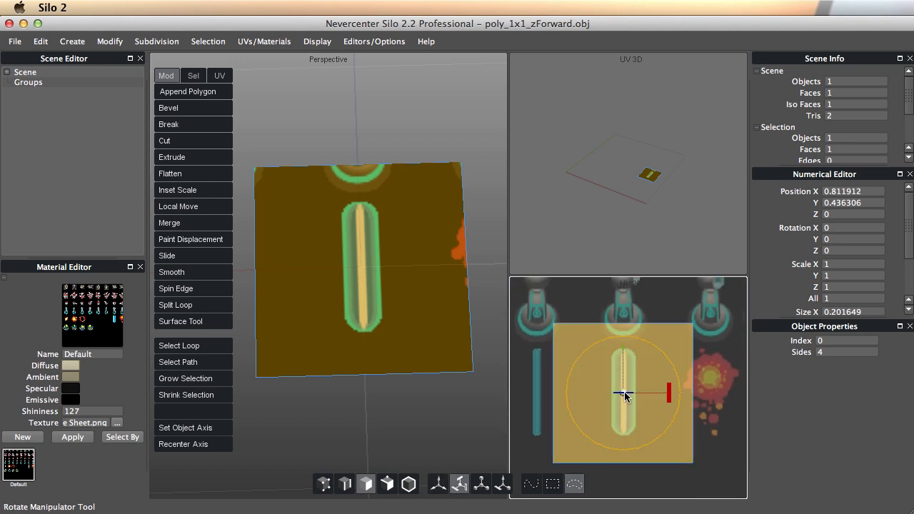
key("r")
left_click_drag(623, 394, 583, 401)
key("w")
left_click_drag(623, 349, 623, 349)
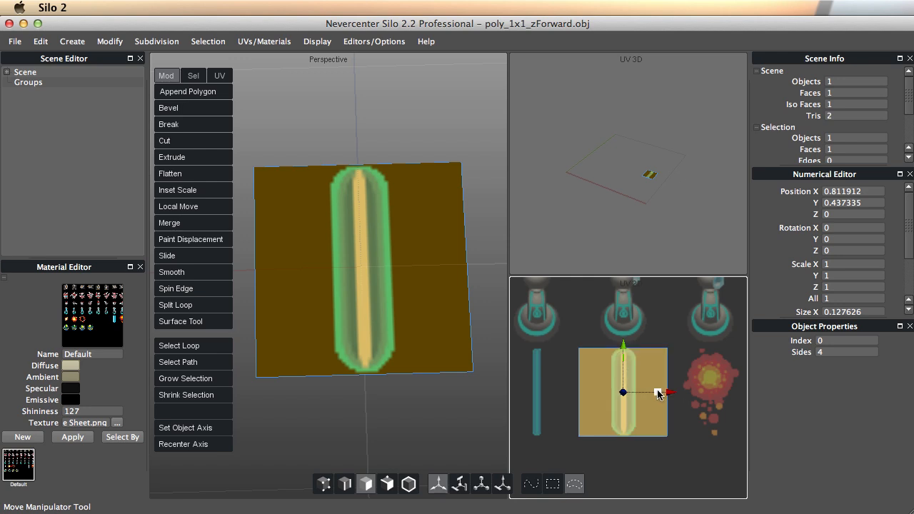
Narrow the UVs to about 0.038 wide around the wide beam sprite and nudge them horizontally to about X 0.8126
key("e")
key("r")
mouse_move(669, 396)
left_mouse_down()
mouse_move(638, 395)
mouse_move(670, 393)
left_mouse_up()
key("w")
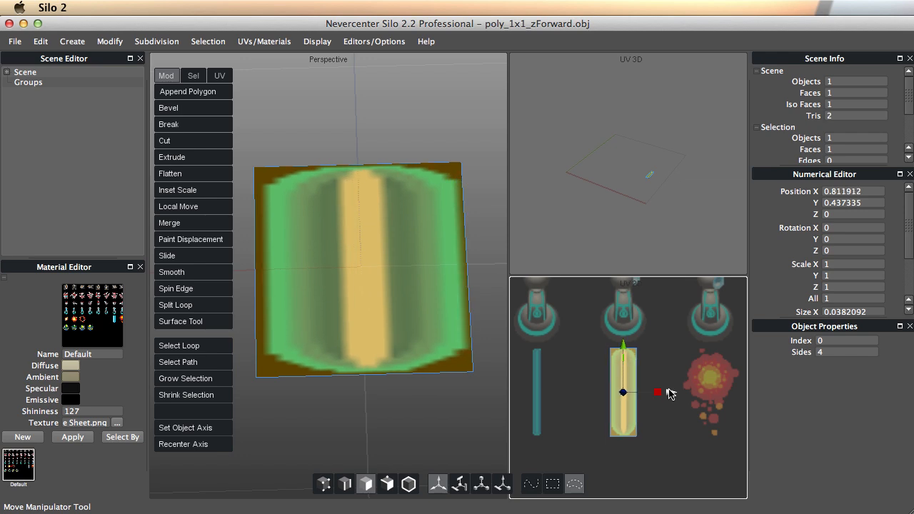
right_click_drag(586, 403, 728, 412, "alt")
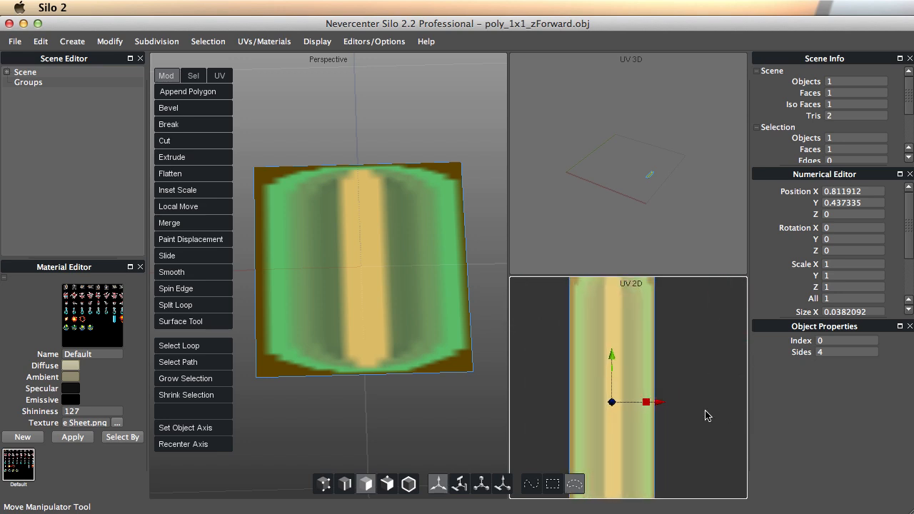
left_click_drag(664, 404, 663, 403)
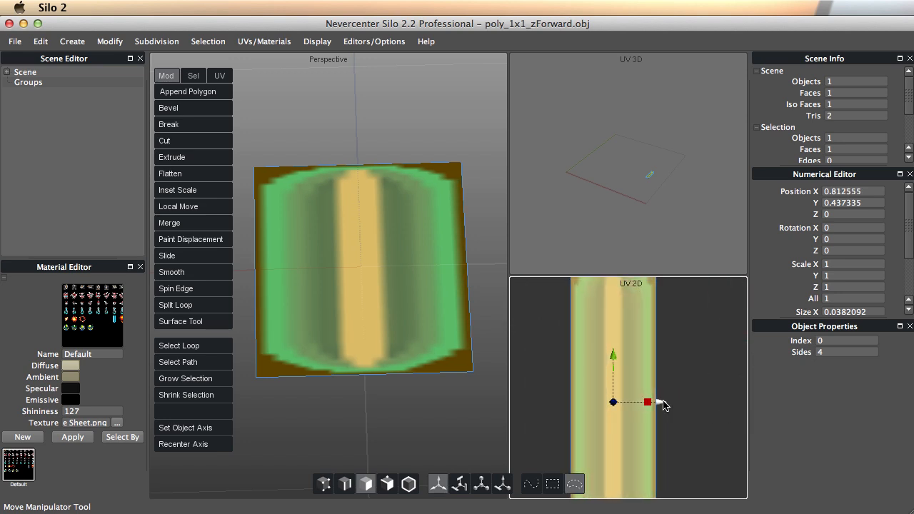
Rename the plane object in the scene list to poly_1x1_bullet
right_click_drag(663, 404, 553, 369, "alt")
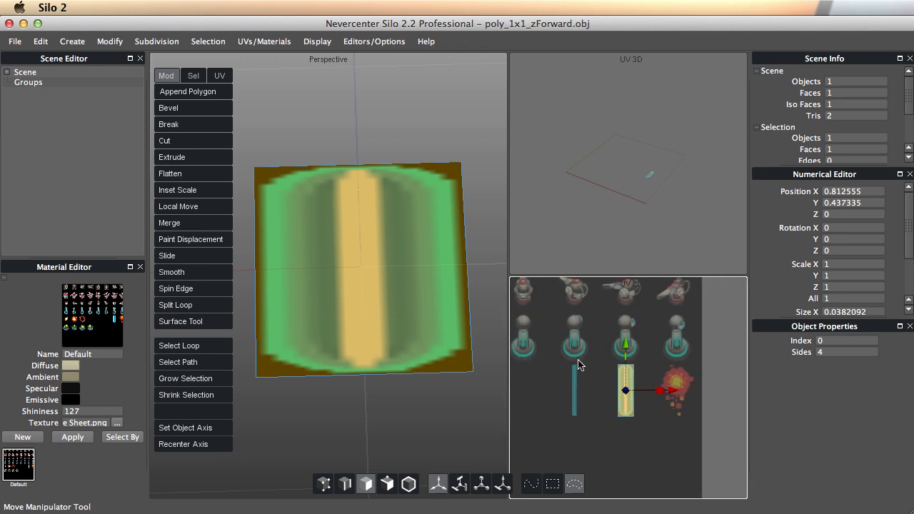
left_click(7, 72)
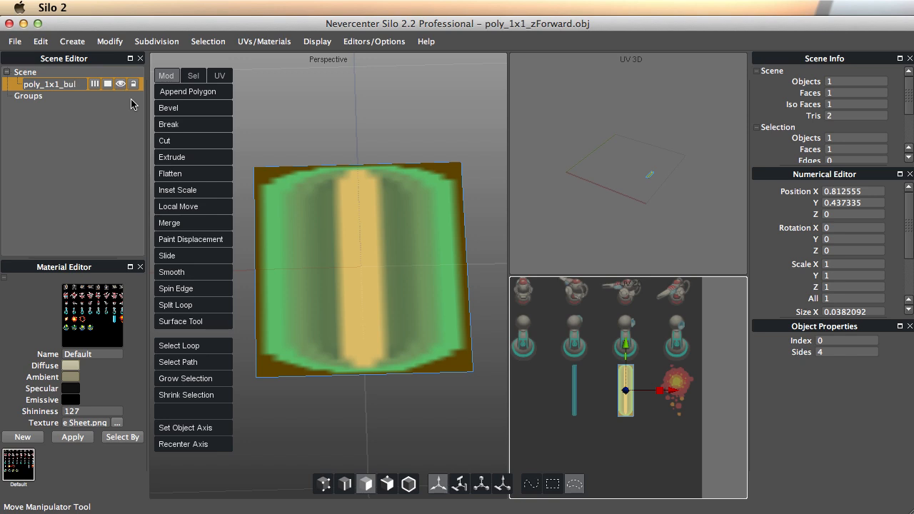
key("Return")
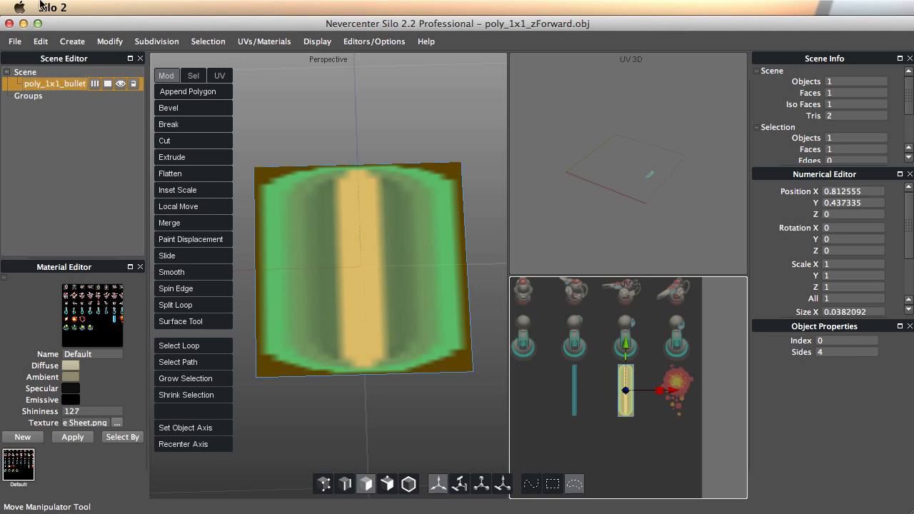
Save the selected plane as poly_1x1_bullet.obj in the Object folder and quit Silo without saving the scene
left_click(14, 40)
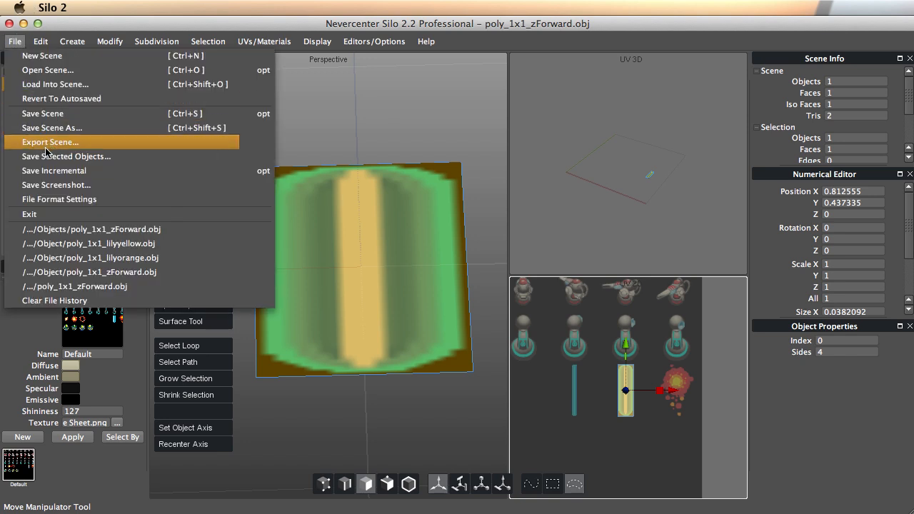
left_click(88, 158)
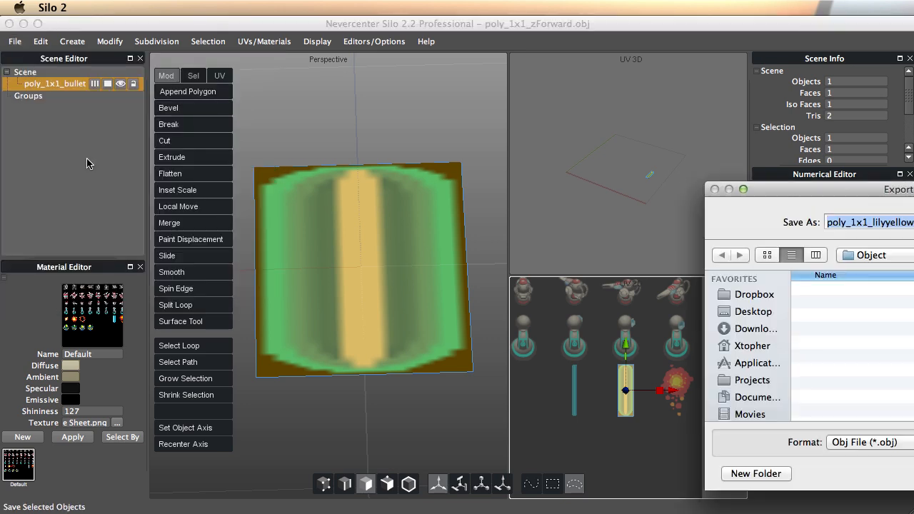
left_click_drag(833, 190, 481, 159)
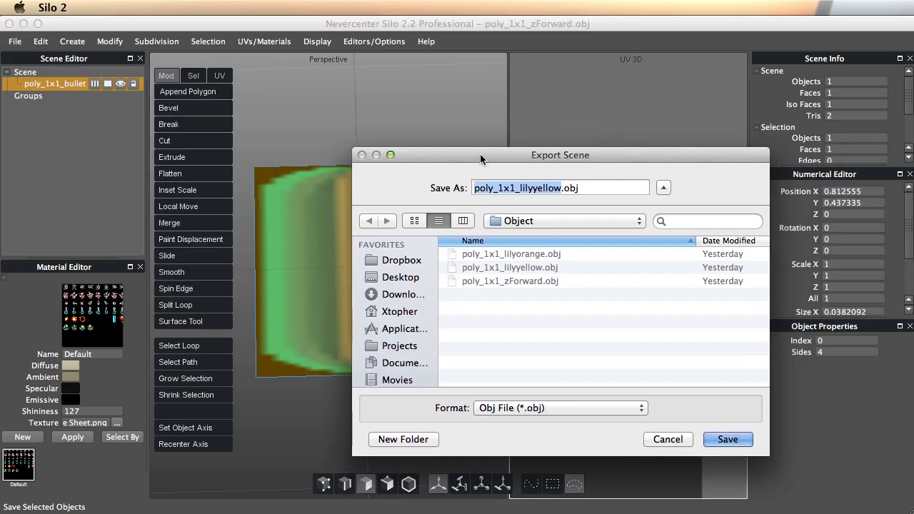
left_click(567, 188)
key("BackSpace")
key("BackSpace")
key("BackSpace")
key("BackSpace")
key("BackSpace")
key("BackSpace")
key("BackSpace")
key("BackSpace")
key("BackSpace")
key("BackSpace")
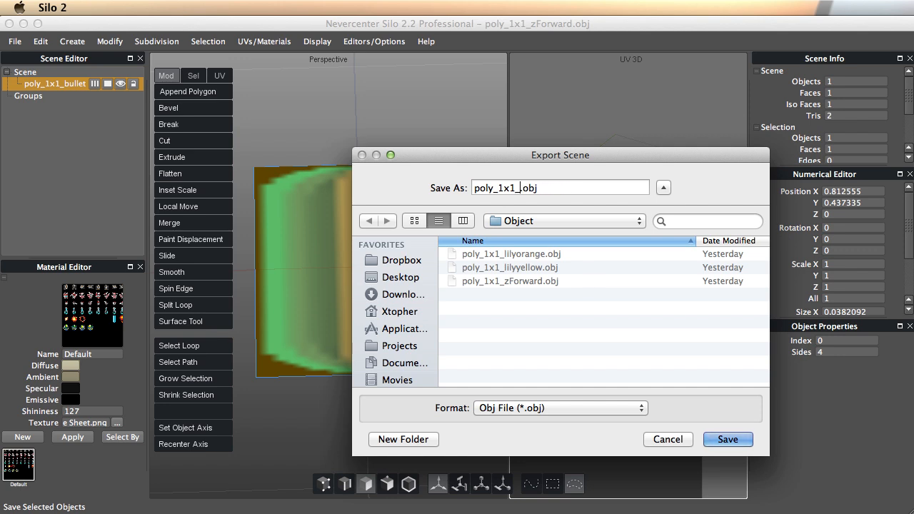
type("bullet")
key("Return")
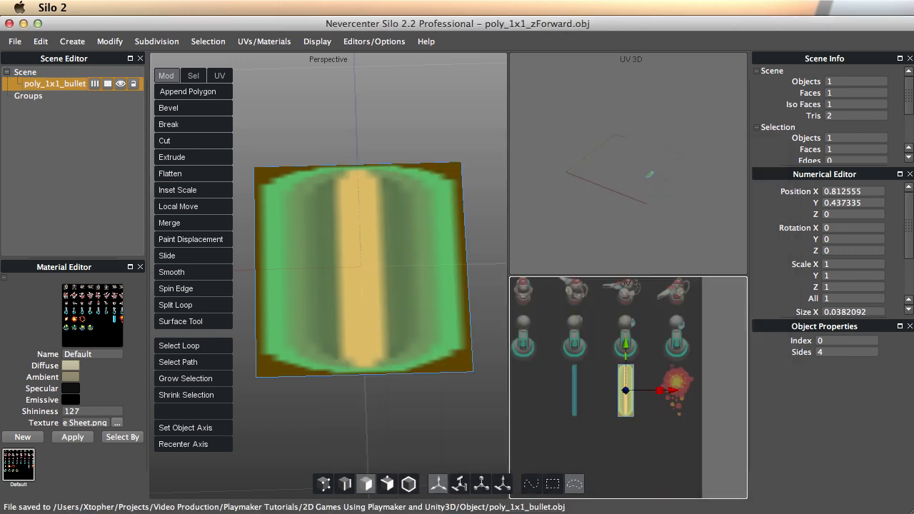
key("super+q")
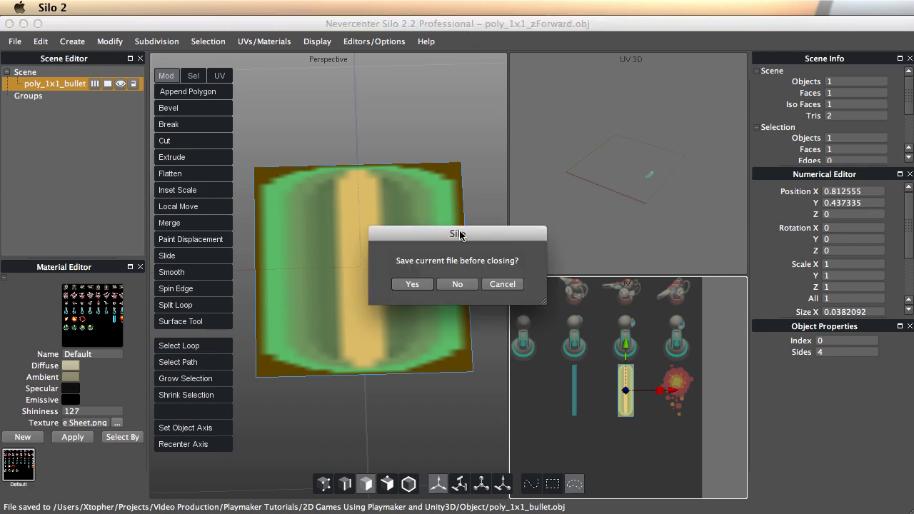
left_click(473, 288)
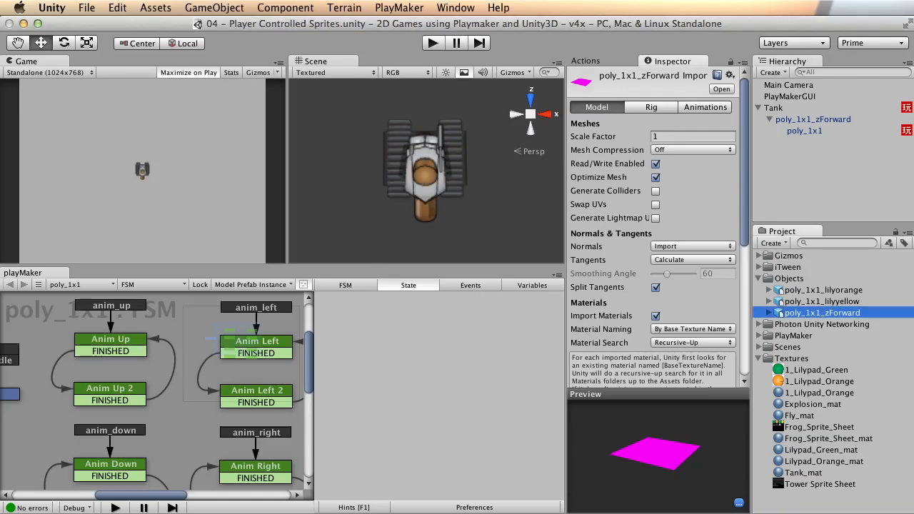
Switch to Finder, import poly_1x1_bullet.obj into the Objects folder of the Unity project, and close the Finder window
key("super+Tab")
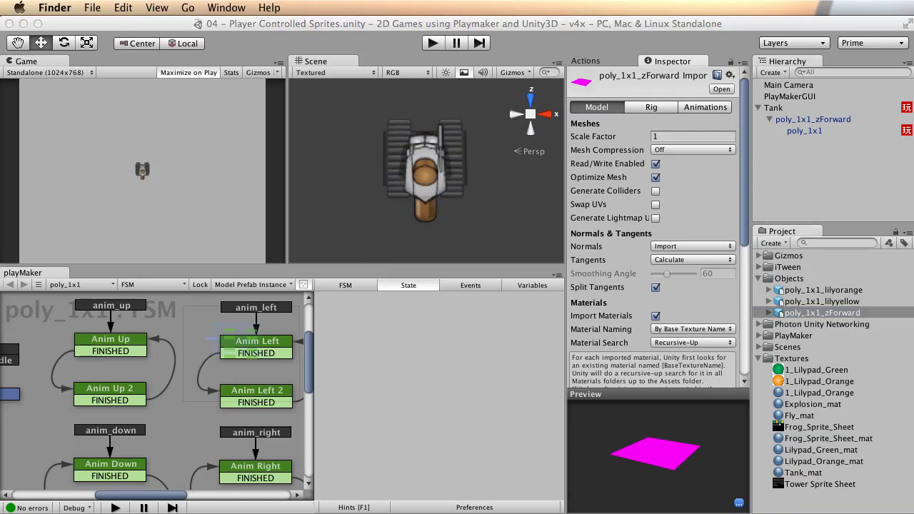
left_click_drag(275, 75, 280, 101)
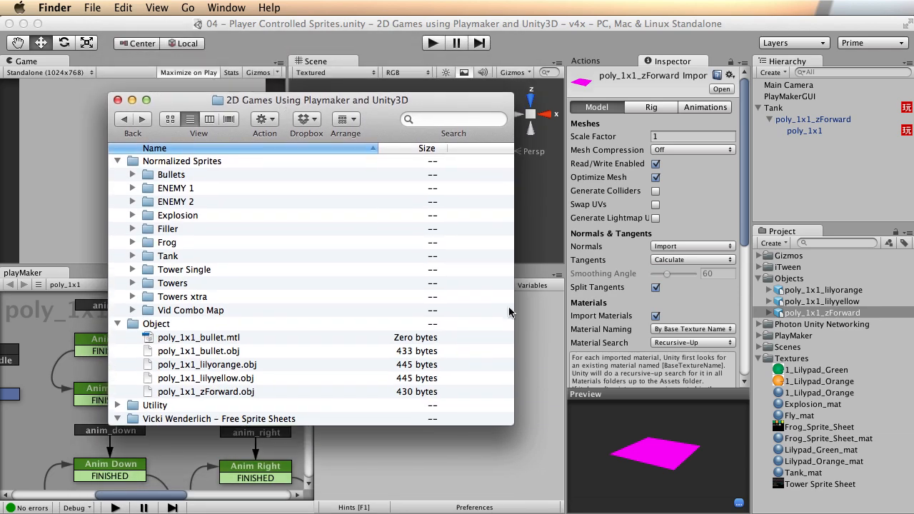
left_click_drag(203, 357, 861, 294)
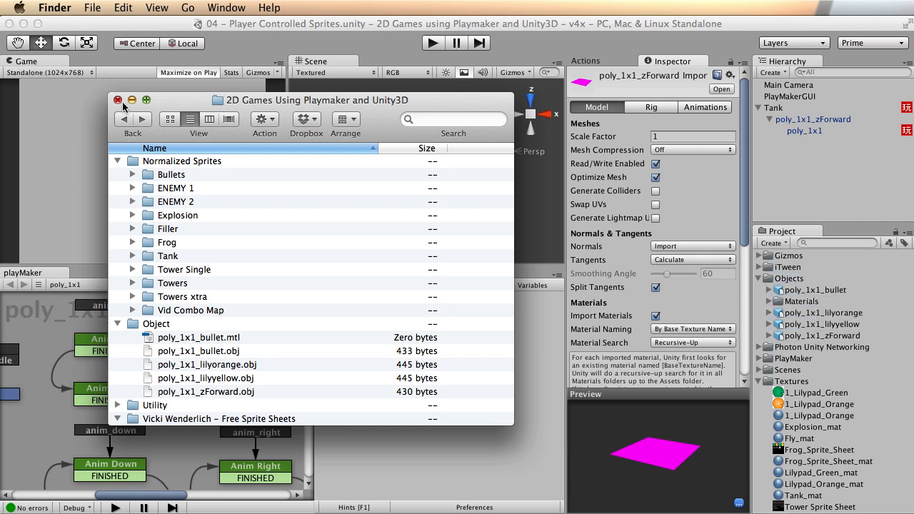
left_click(119, 101)
Delete the imported Materials folder from the project's Objects folder
right_click(798, 303)
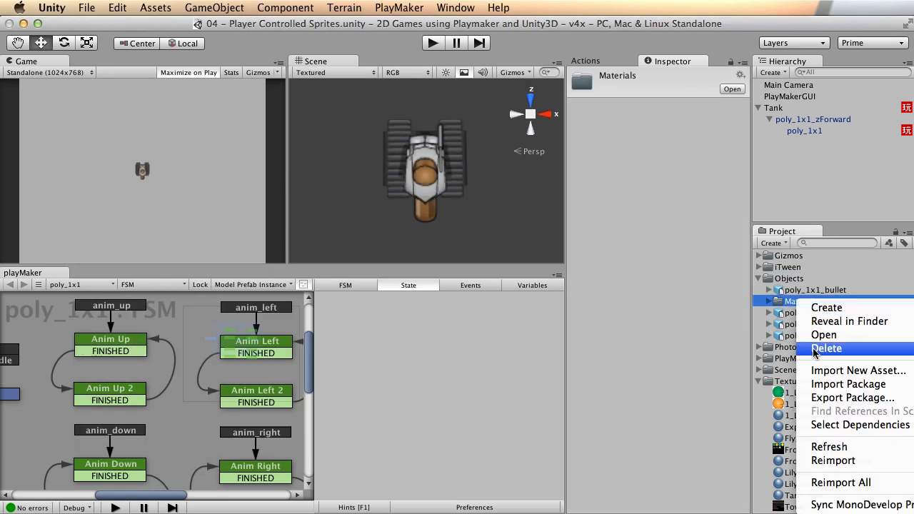
left_click(772, 347)
left_click(722, 302)
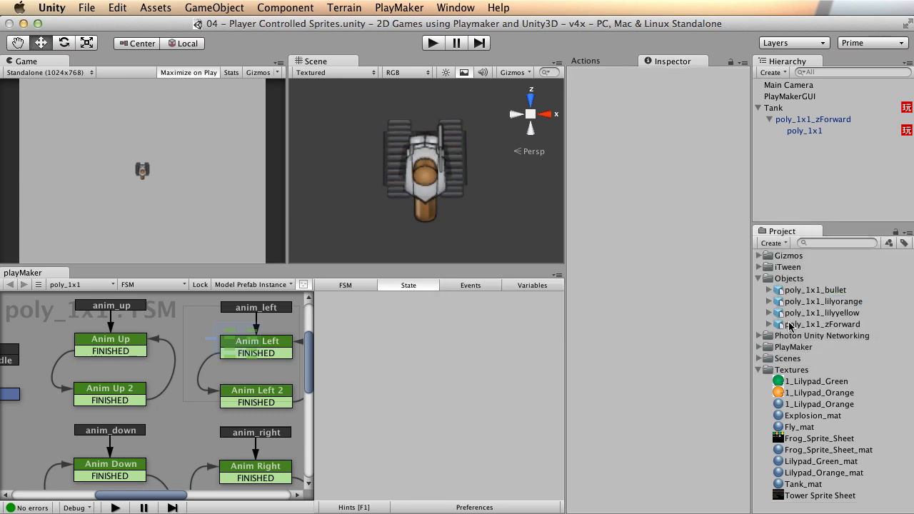
Add the poly_1x1_bullet model to the scene as a top-level object and expand it to show its child mesh
left_click(788, 290)
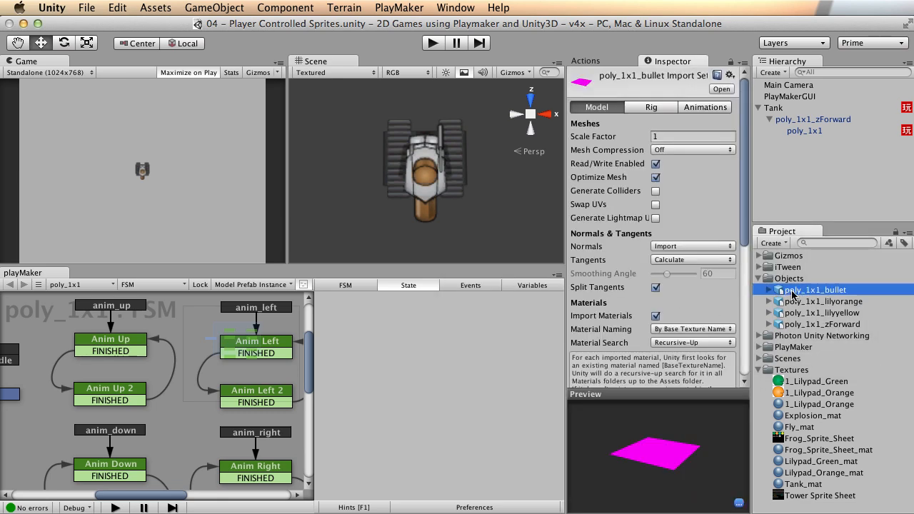
left_click(773, 108)
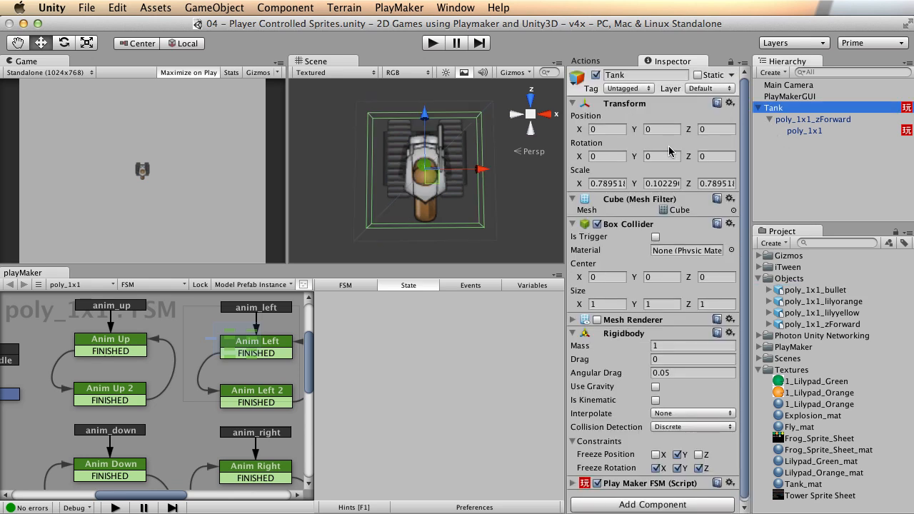
left_click_drag(790, 289, 809, 185)
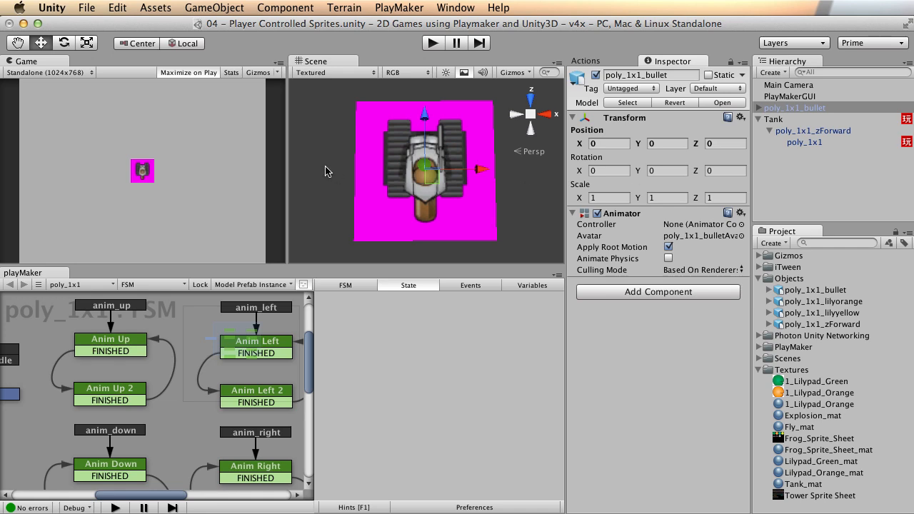
scroll(325, 172, "down", 3)
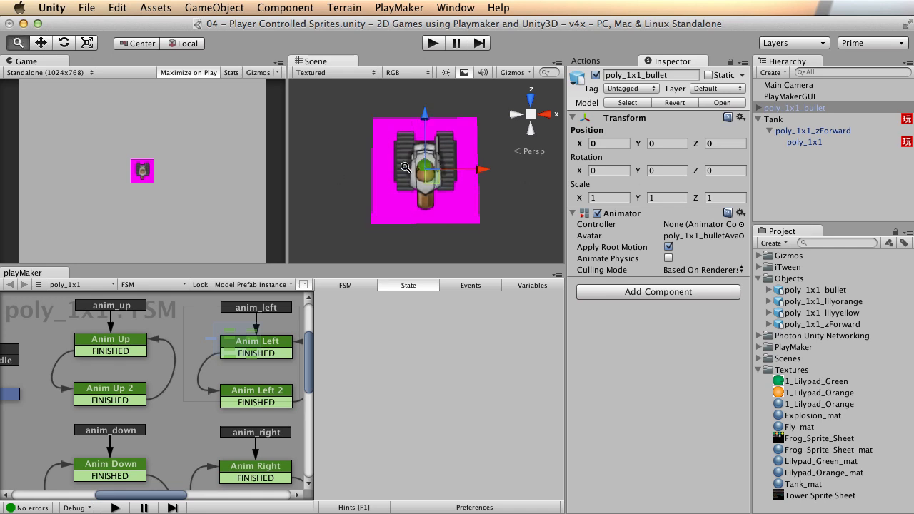
left_click(759, 107)
Create a new material named Bullet_mat in the Textures folder
right_click(794, 369)
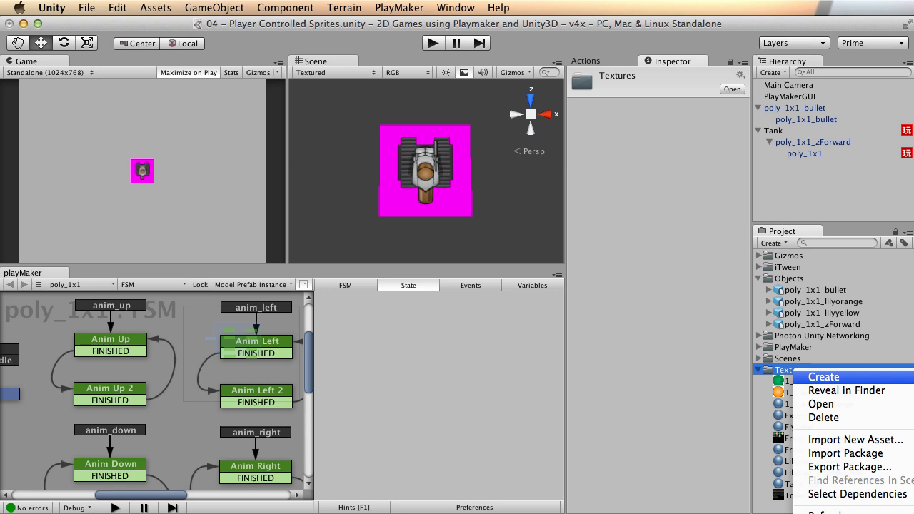
left_click(811, 455)
type("Bullet")
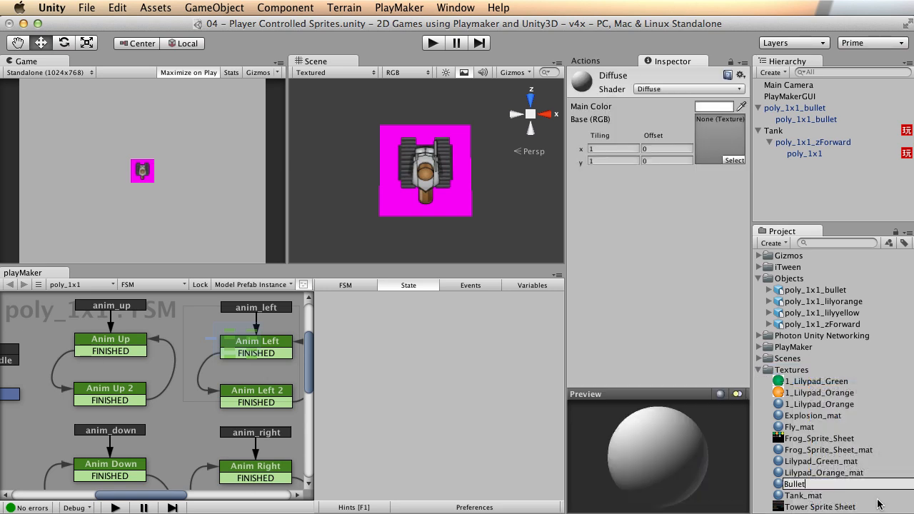
type("_mat")
key("Return")
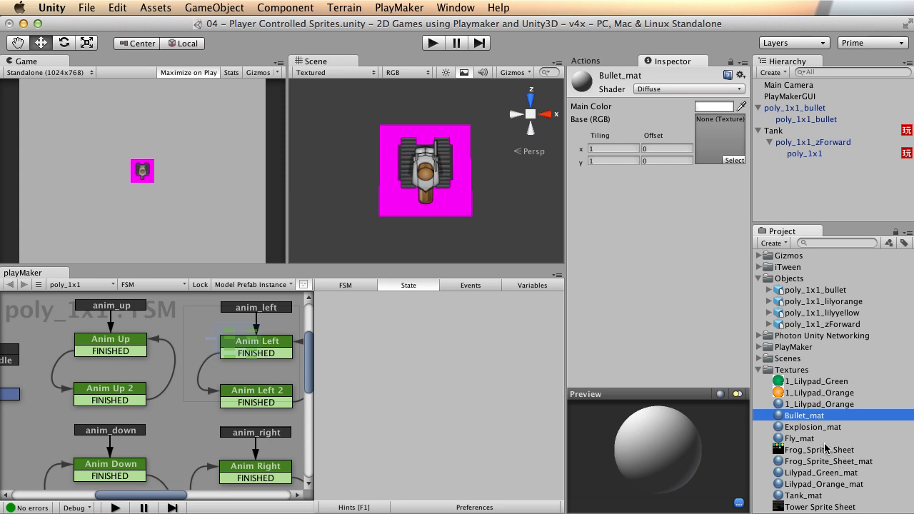
Assign the Tower Sprite Sheet as Bullet_mat's base texture and open its shader choices
left_click_drag(819, 506, 696, 145)
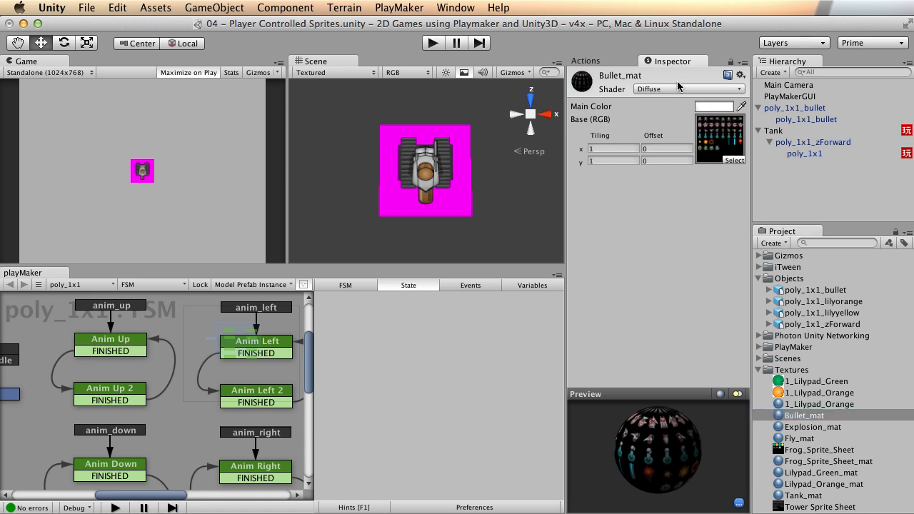
left_click(677, 88)
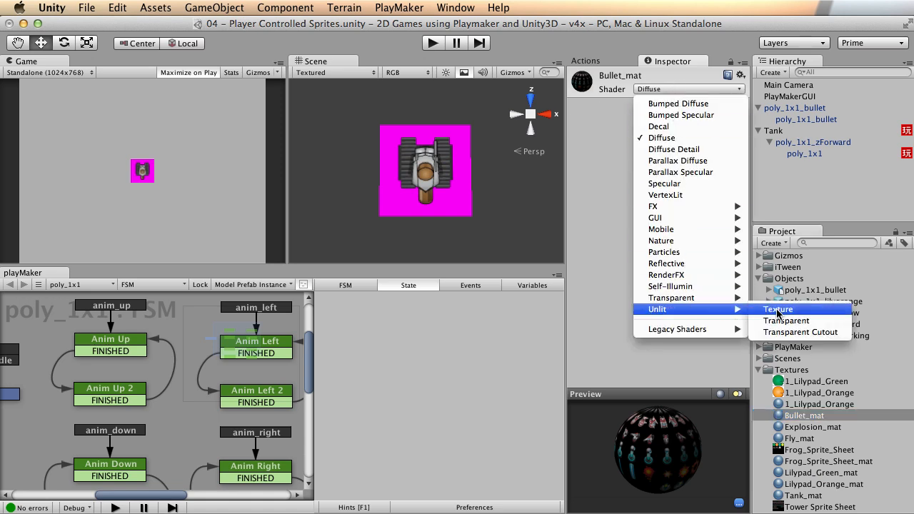
Set Bullet_mat's shader to Unlit/Transparent and assign the material to the poly_1x1_bullet mesh
left_click(782, 319)
left_click_drag(780, 422, 838, 120)
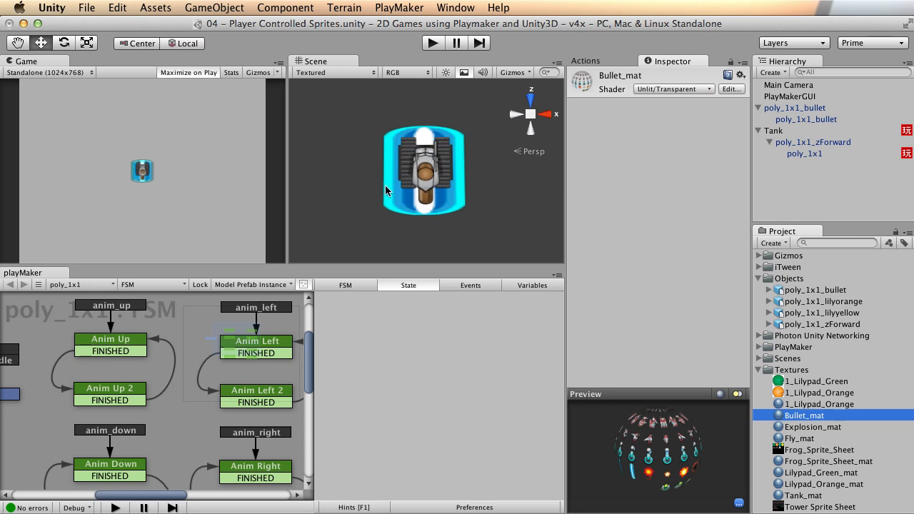
Scale poly_1x1_bullet down uniformly to about 0.395
scroll(386, 190, "up", 5)
key("r")
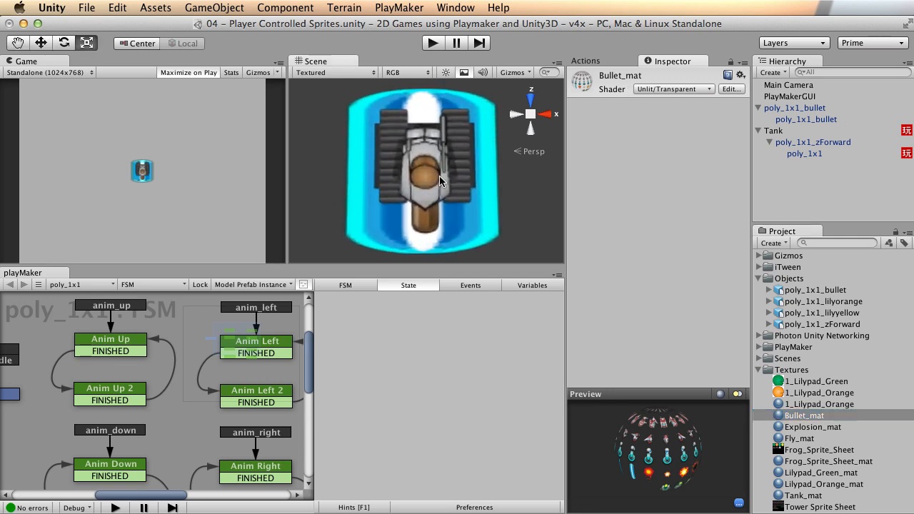
left_click(796, 108)
left_click_drag(439, 177, 457, 187, "alt")
key("shift+space")
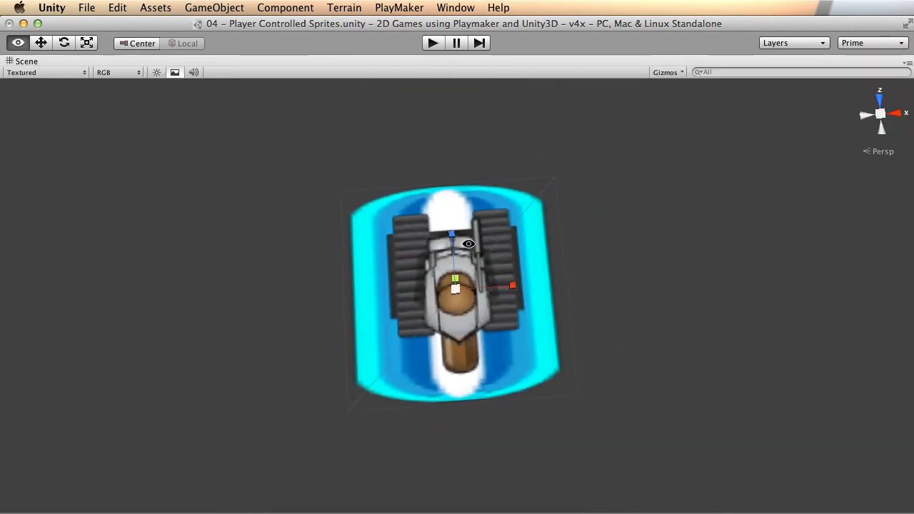
left_click_drag(468, 243, 478, 209, "alt")
left_click_drag(459, 279, 456, 275)
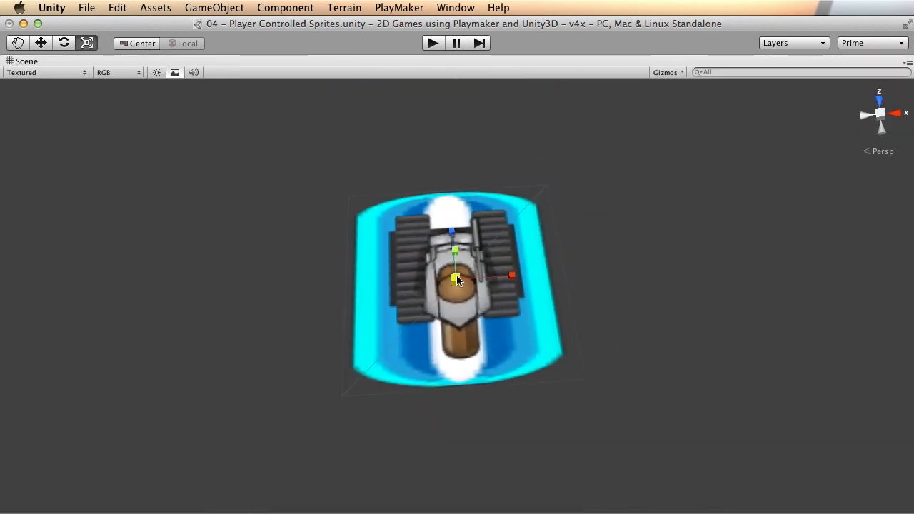
left_click_drag(455, 277, 635, 281)
Move the bullet along Z to about -0.574, in front of the tank's barrel, and narrow its X scale to about 0.136
key("w")
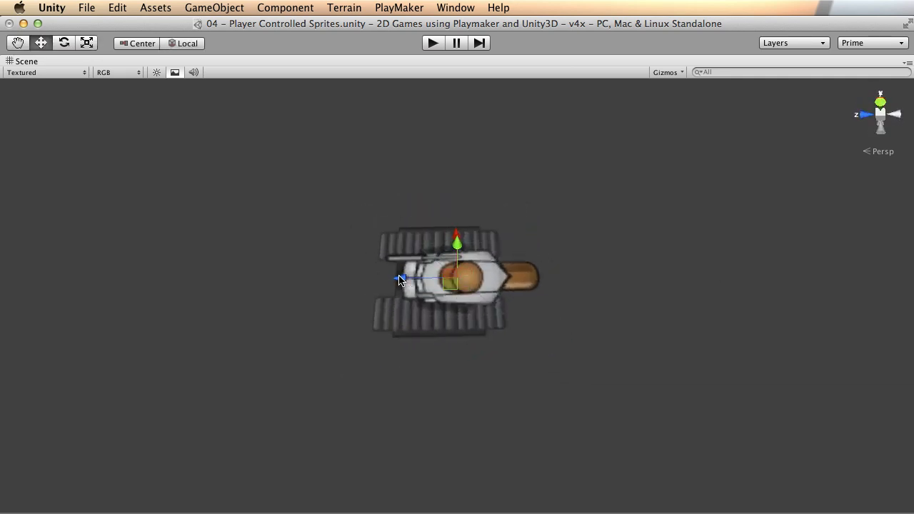
left_click_drag(399, 279, 557, 237)
key("r")
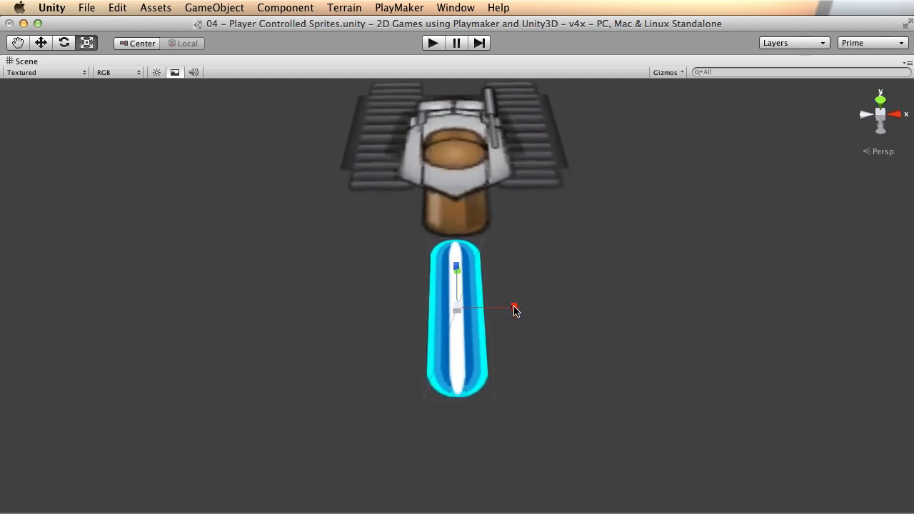
left_click_drag(516, 310, 513, 310)
right_click_drag(654, 252, 276, 250, "alt")
left_click_drag(482, 244, 485, 261, "alt")
right_click_drag(406, 286, 668, 280, "alt")
left_click_drag(513, 310, 519, 316)
left_click_drag(398, 333, 377, 331, "alt")
right_click_drag(635, 239, 523, 227, "alt")
key("w")
left_click_drag(350, 303, 407, 281, "alt")
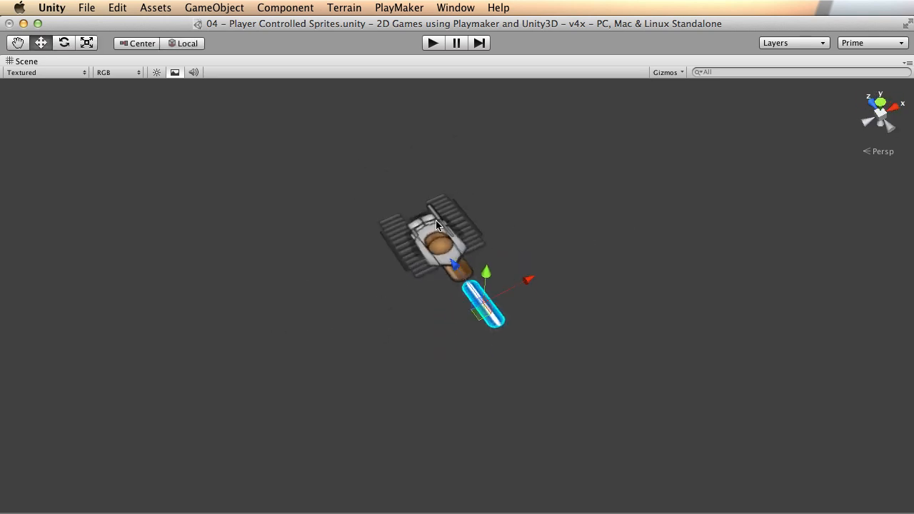
key("space")
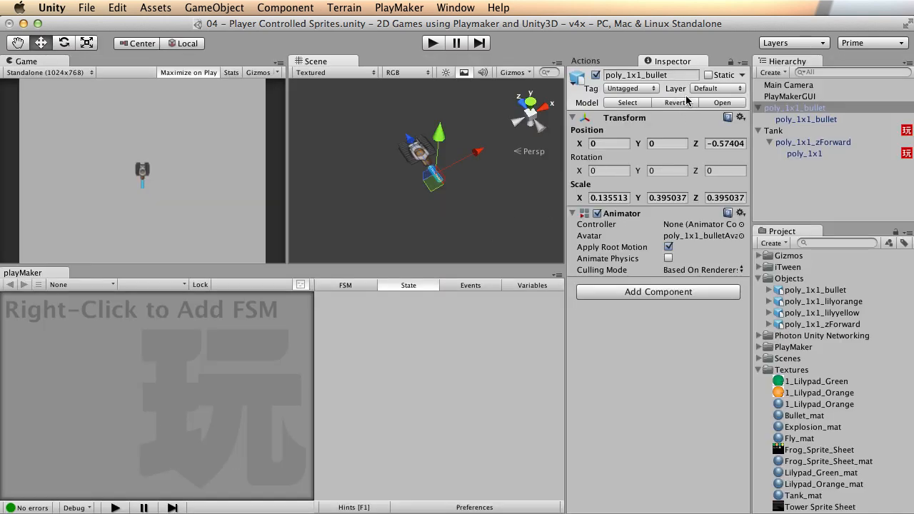
Set the bullet's Z position to 0 so it sits at the tank's centre
left_click(733, 144)
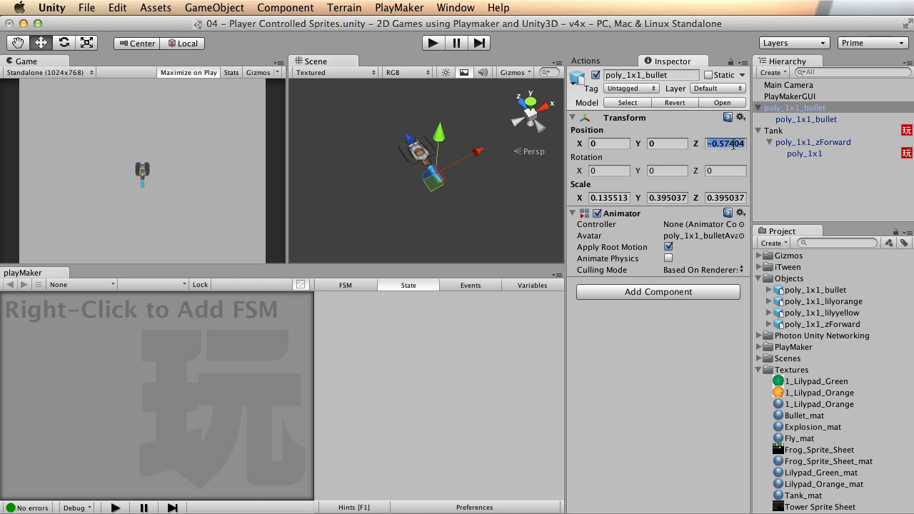
type("0")
right_click_drag(356, 193, 891, 176, "alt")
middle_click_drag(432, 154, 428, 182, "alt")
left_click_drag(369, 176, 265, 167, "alt")
middle_click_drag(387, 137, 404, 172, "alt")
right_click_drag(433, 186, 314, 160, "alt")
middle_click_drag(388, 149, 388, 142, "alt")
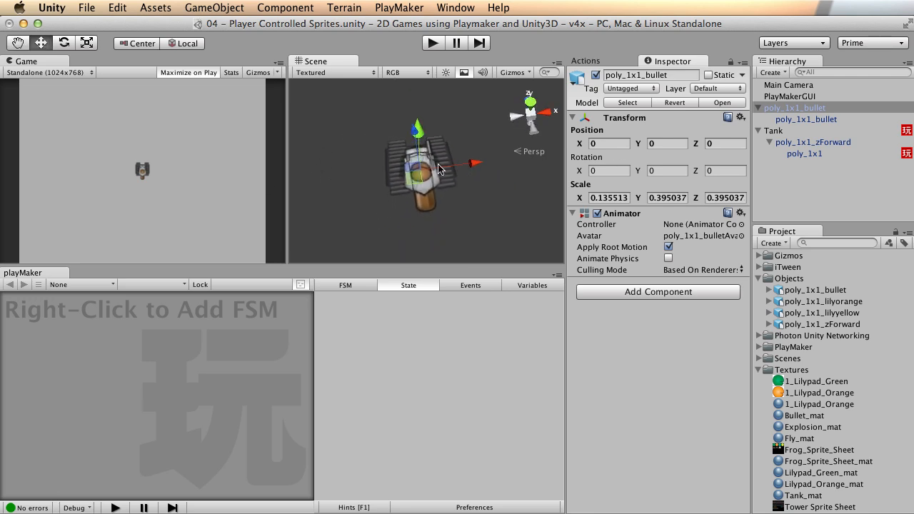
Set the X texture offset of Tank_mat to 0.5 so the tank sprite faces up
left_click(428, 215)
left_click(431, 207)
left_click_drag(493, 184, 414, 178, "alt")
left_click(810, 154)
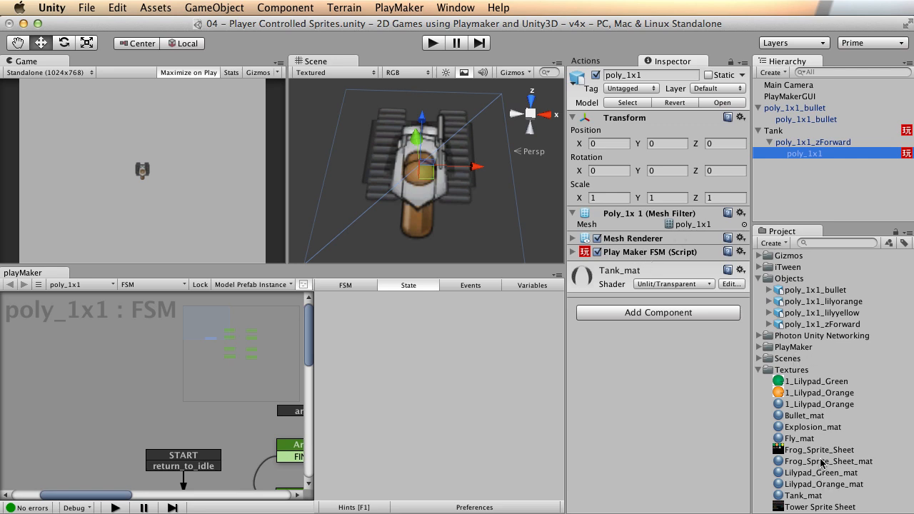
left_click(806, 495)
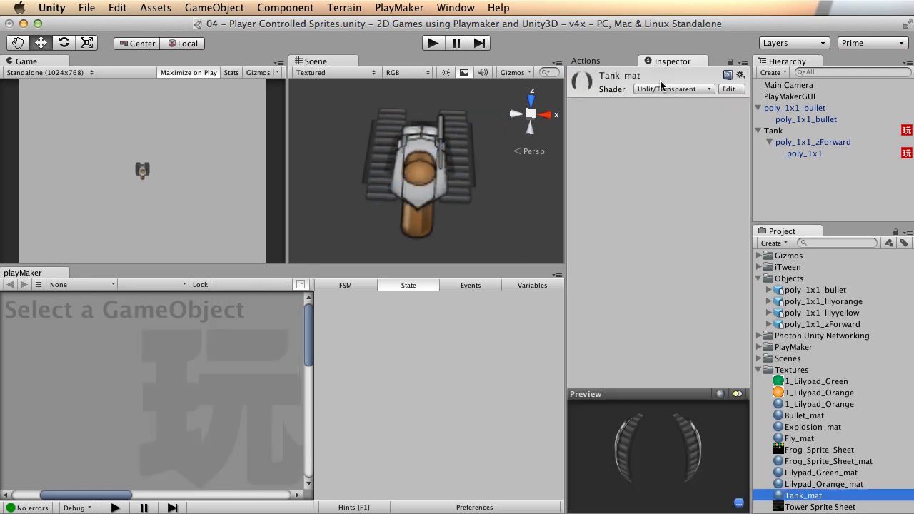
left_click(810, 485)
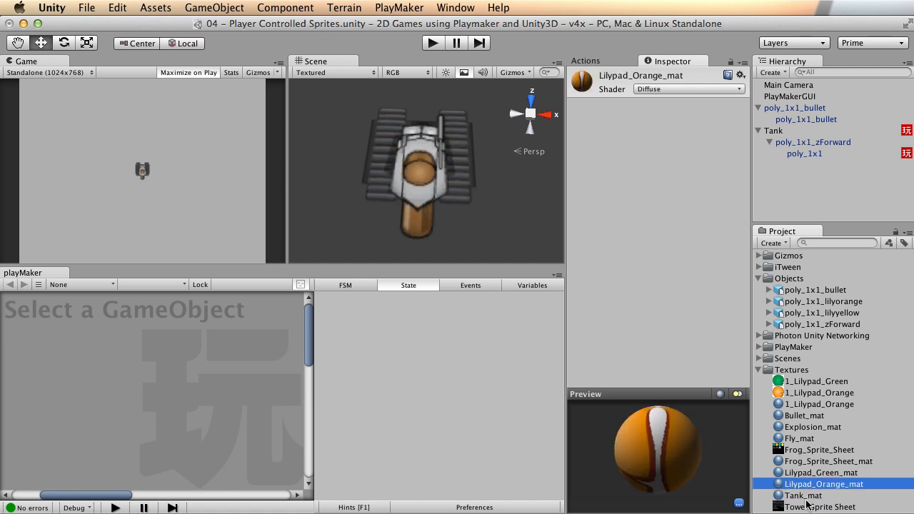
left_click(806, 505)
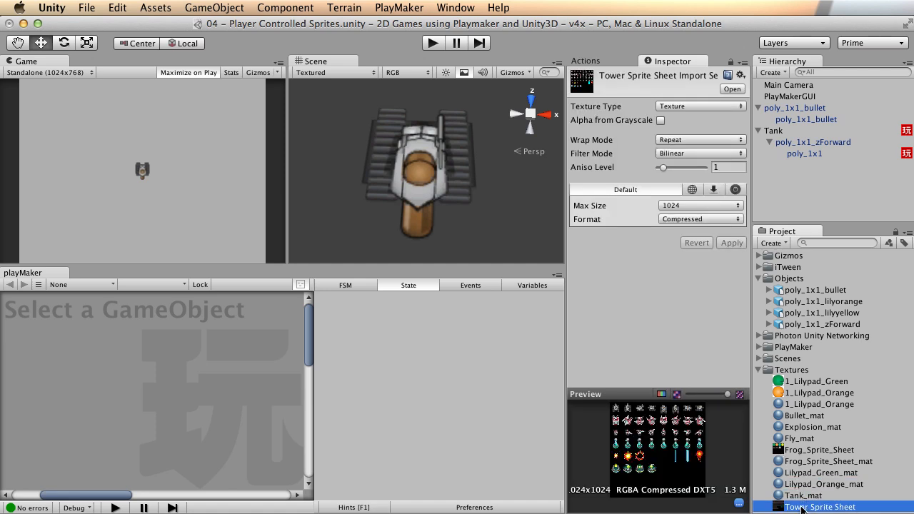
left_click(804, 496)
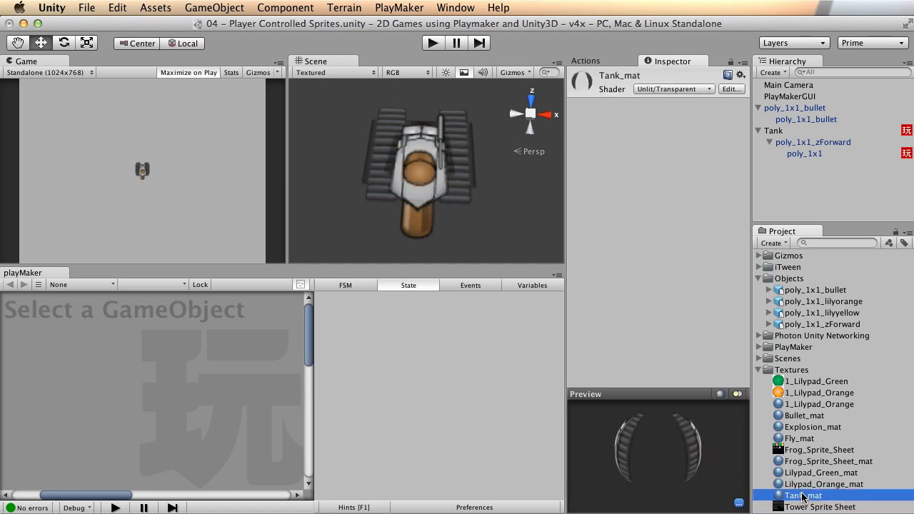
left_click(628, 74)
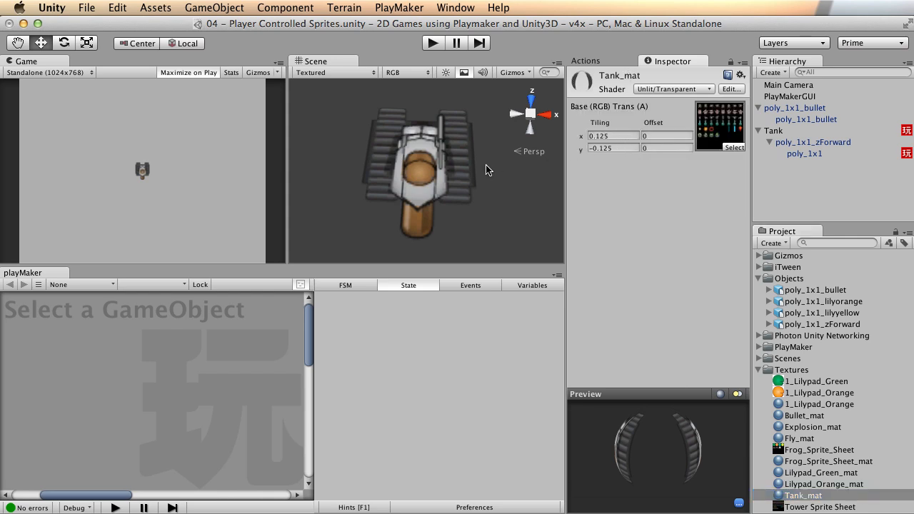
left_click(652, 135)
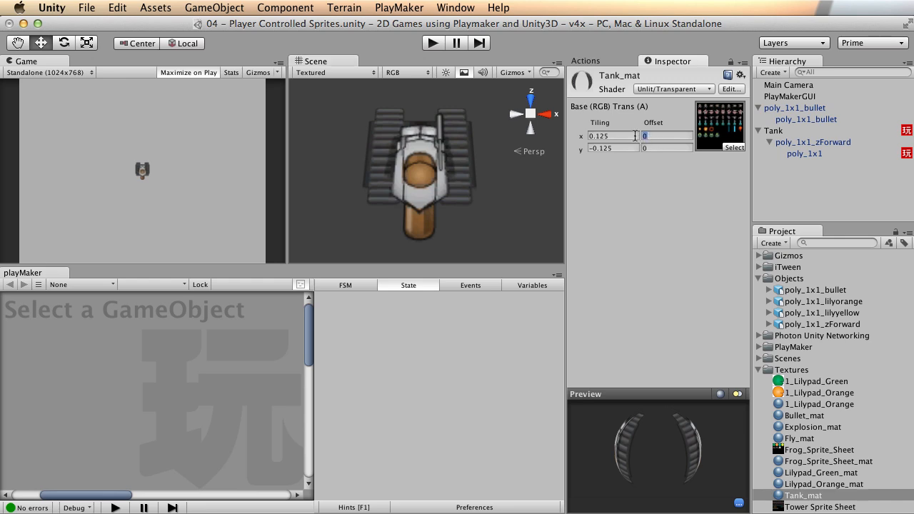
type(".5")
scroll(469, 204, "down", 5)
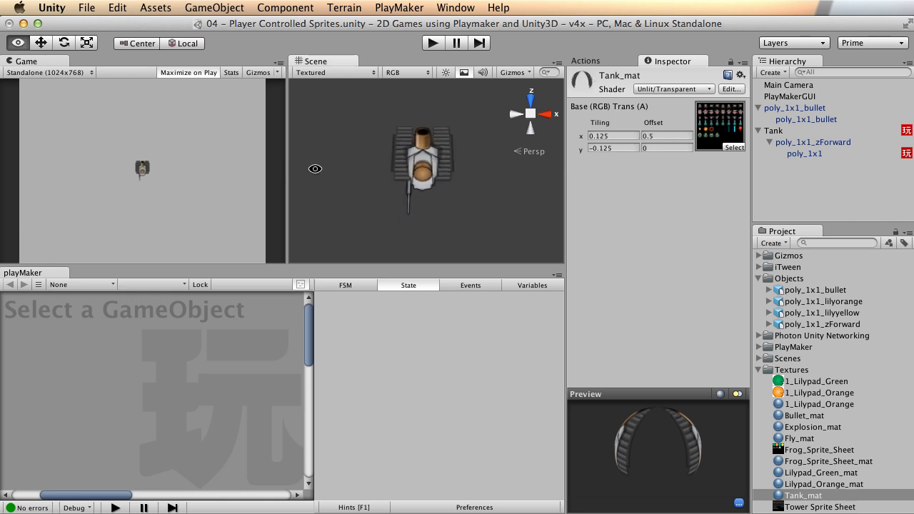
right_click_drag(508, 171, 450, 160, "alt")
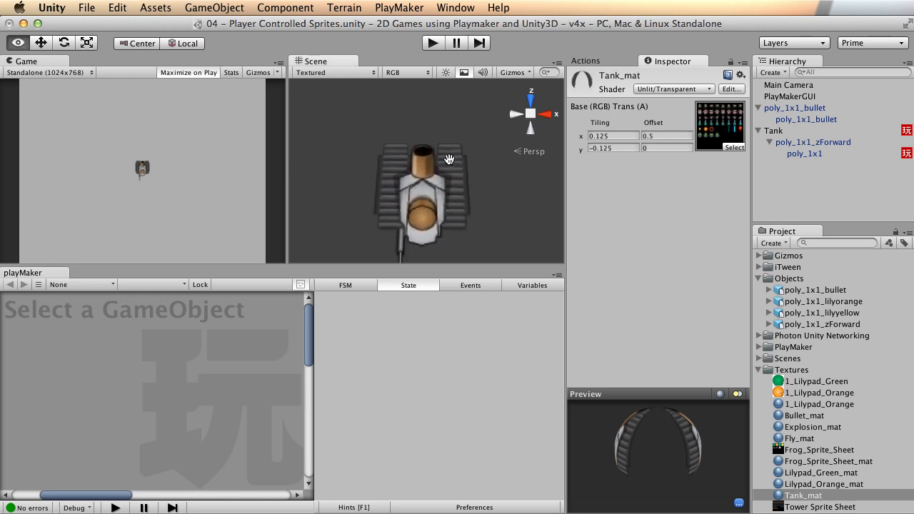
left_click_drag(474, 153, 482, 139, "alt")
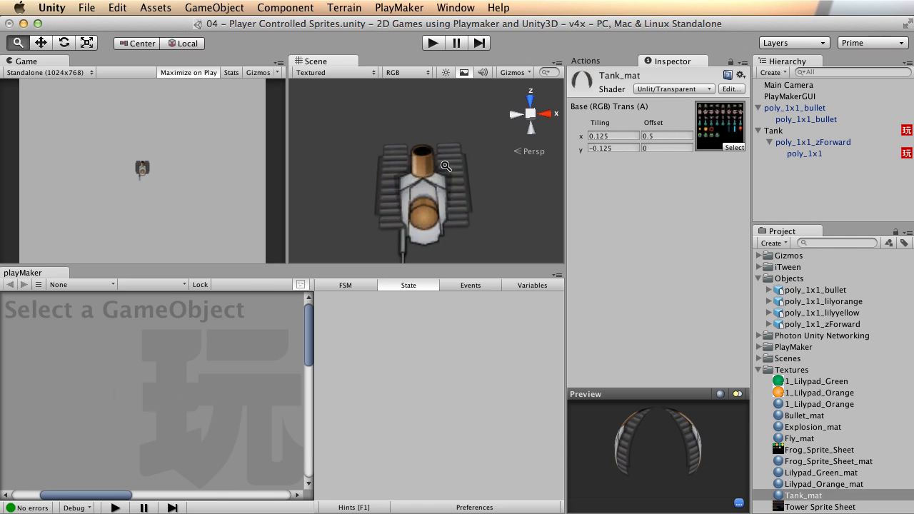
left_click_drag(432, 166, 382, 171, "alt")
Create two empty game objects and rename one of them go_center
left_click(211, 7)
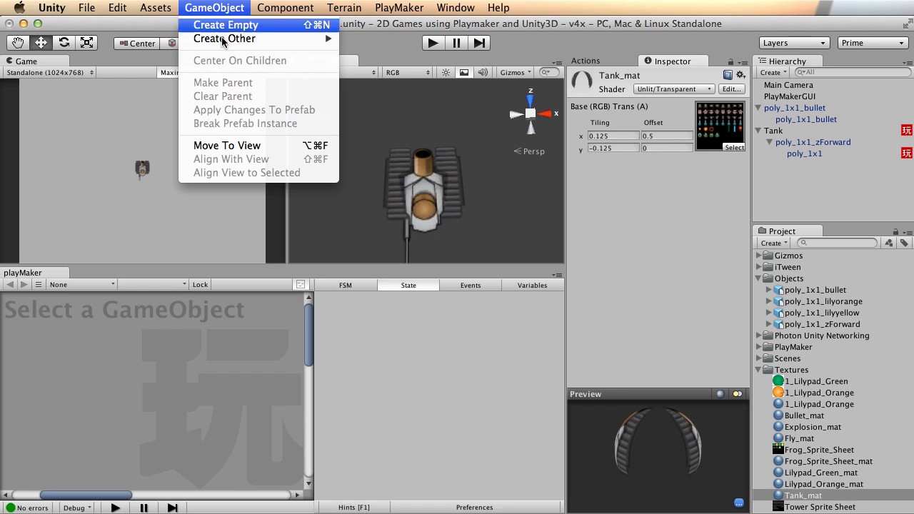
mouse_move(223, 42)
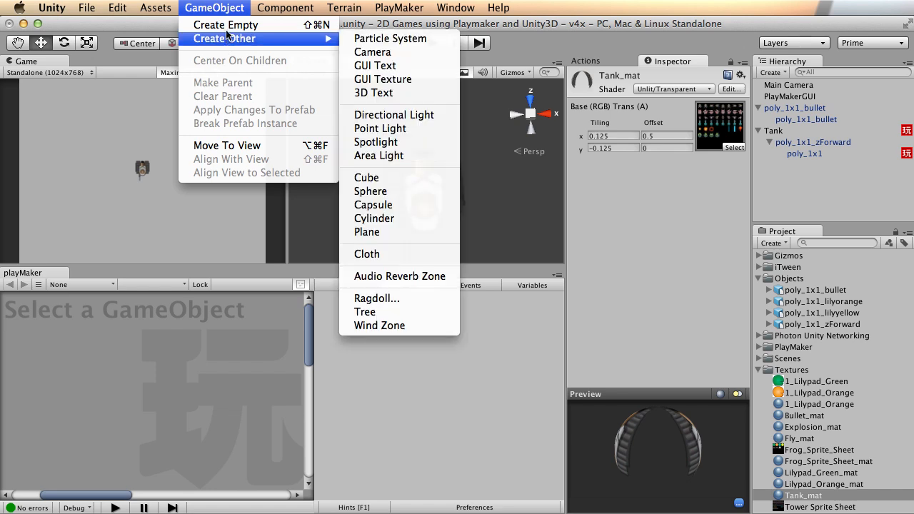
left_click(233, 25)
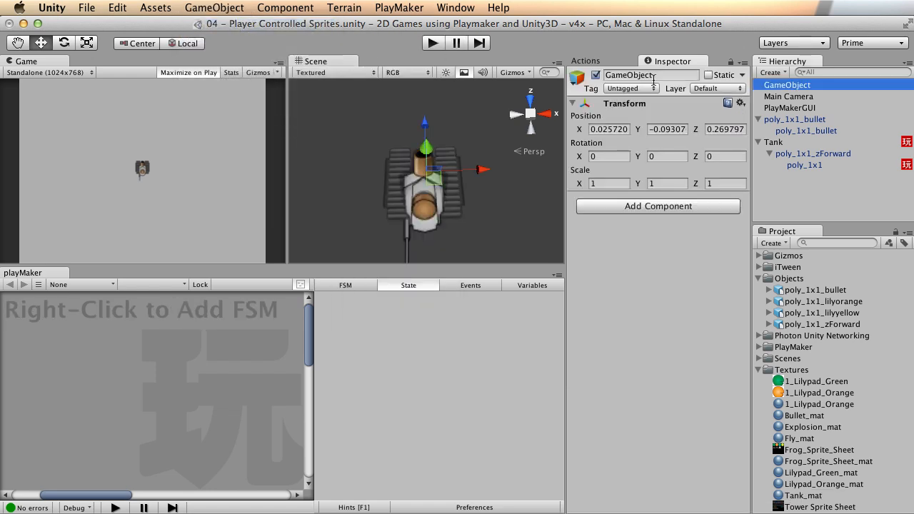
left_click(214, 7)
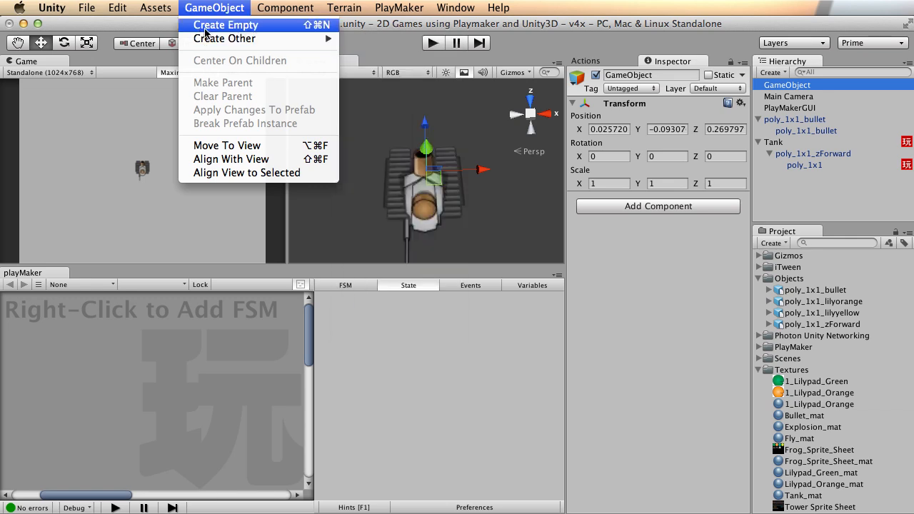
left_click(234, 25)
left_click(791, 86)
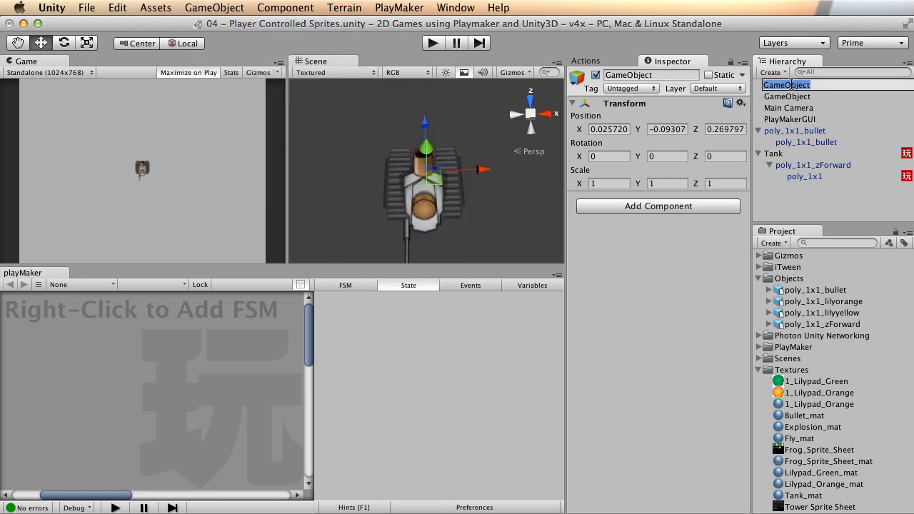
type("go")
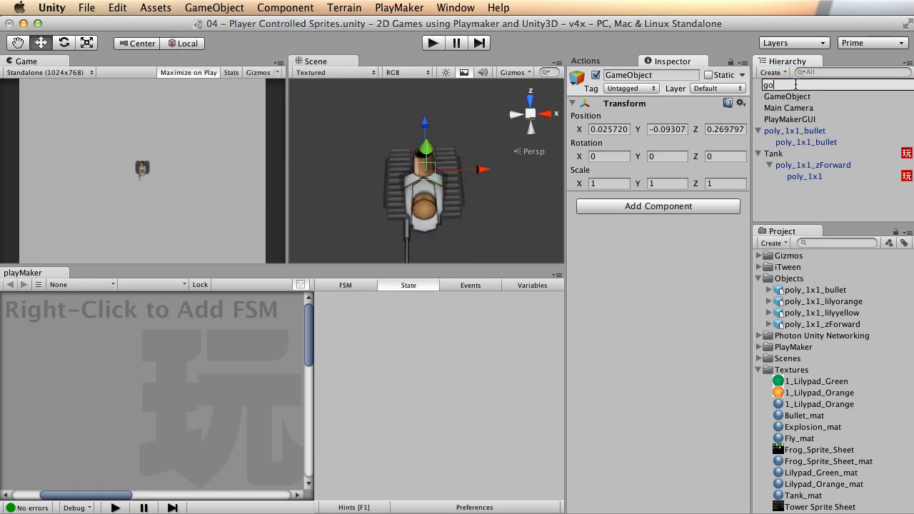
type("_center")
key("Return")
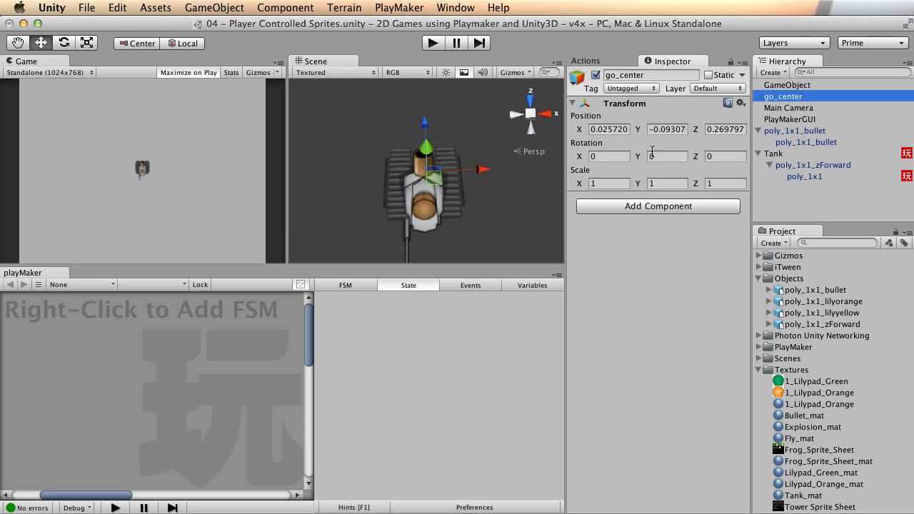
Set go_center's position to 0, 0, 0
left_click(605, 128)
type("0")
key("Tab")
type("0")
left_click(708, 129)
type("0")
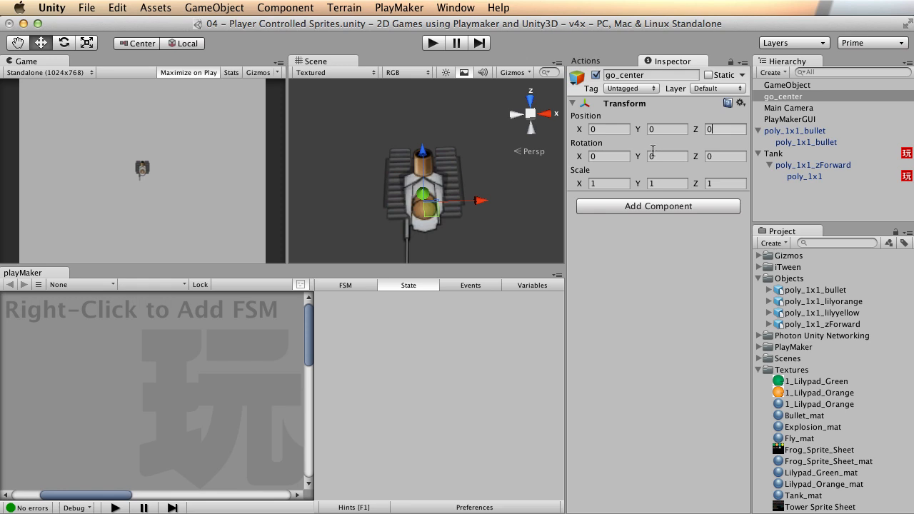
Rename the other empty game object go_spawn
left_click(790, 85)
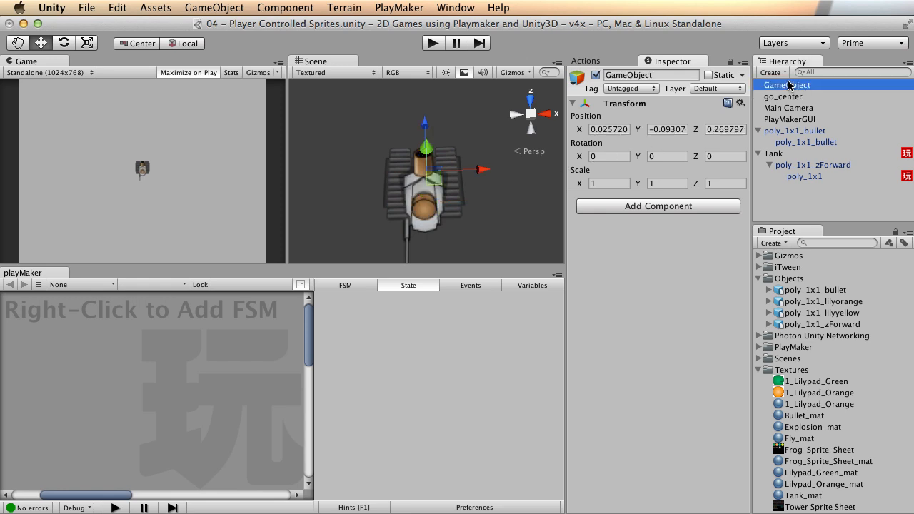
left_click(784, 86)
type("go_")
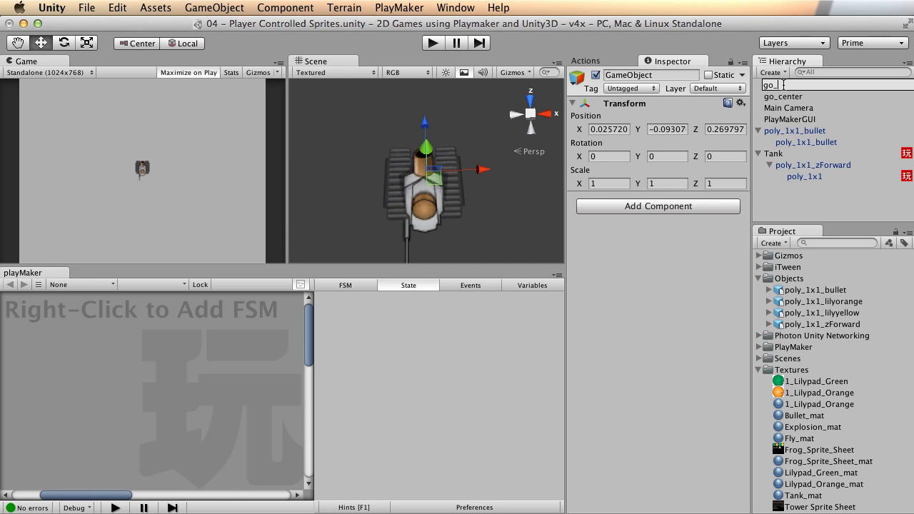
type("spawn")
key("Return")
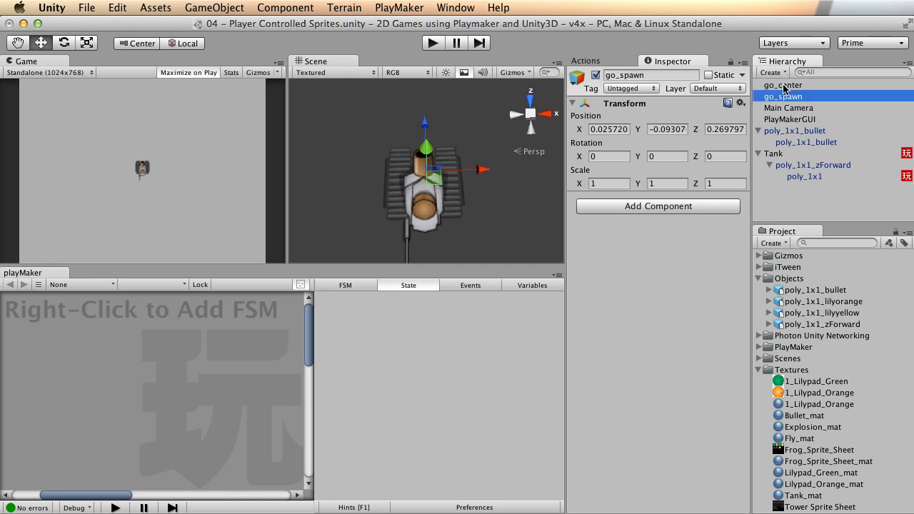
Set go_spawn's position to 0, 0, 0
left_click(609, 129)
type("0")
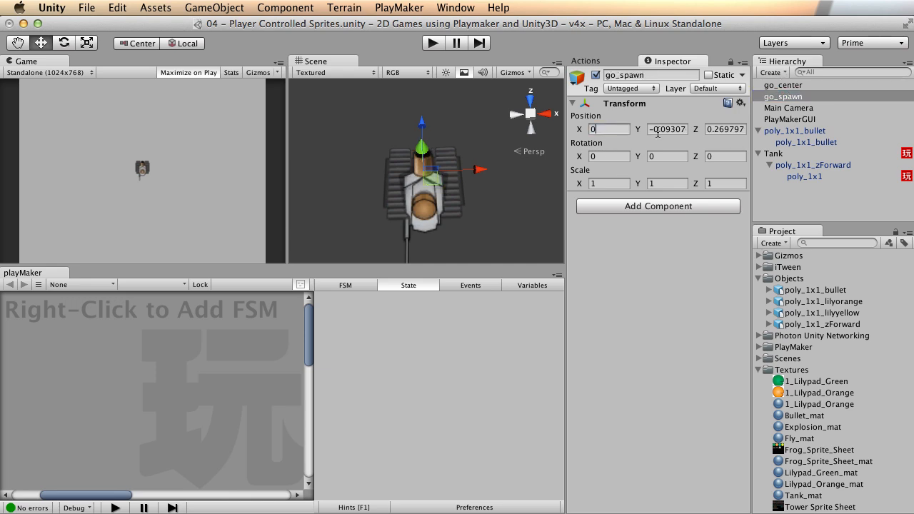
left_click(666, 128)
type("0")
key("Tab")
type("0")
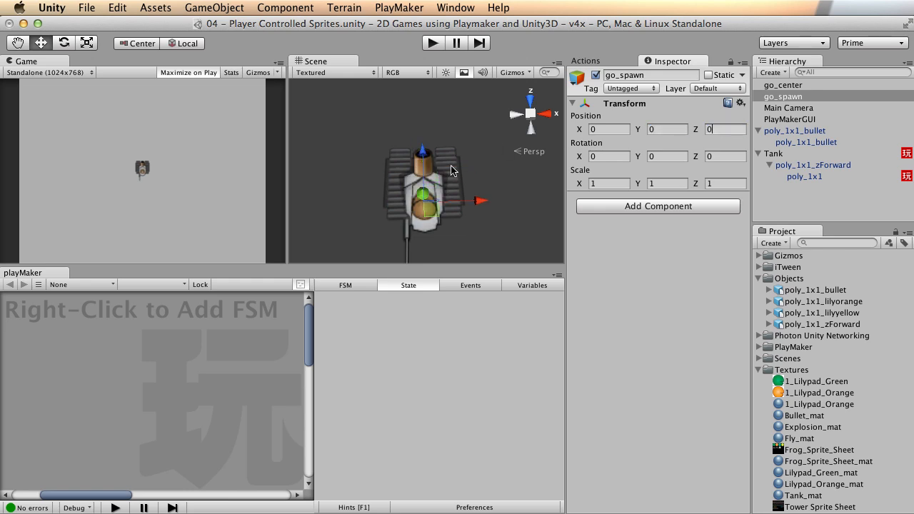
type("q")
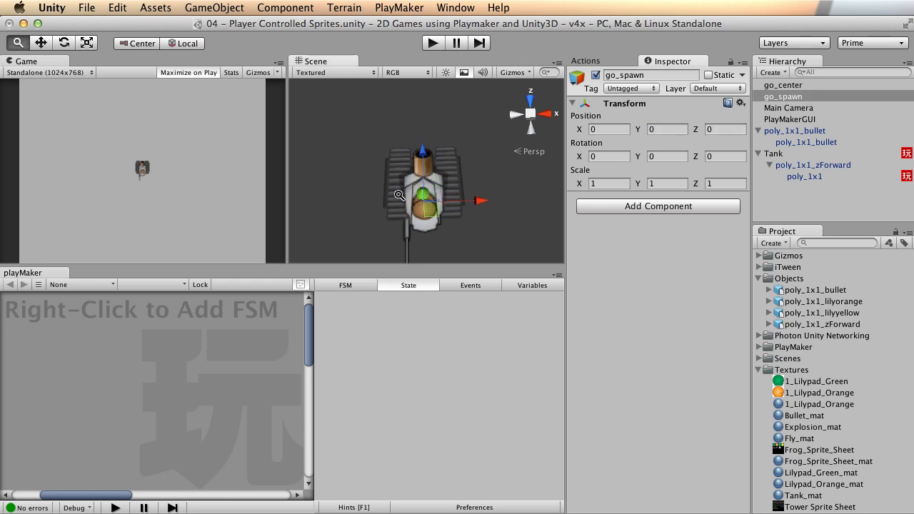
scroll(471, 179, "up", 5)
key("w")
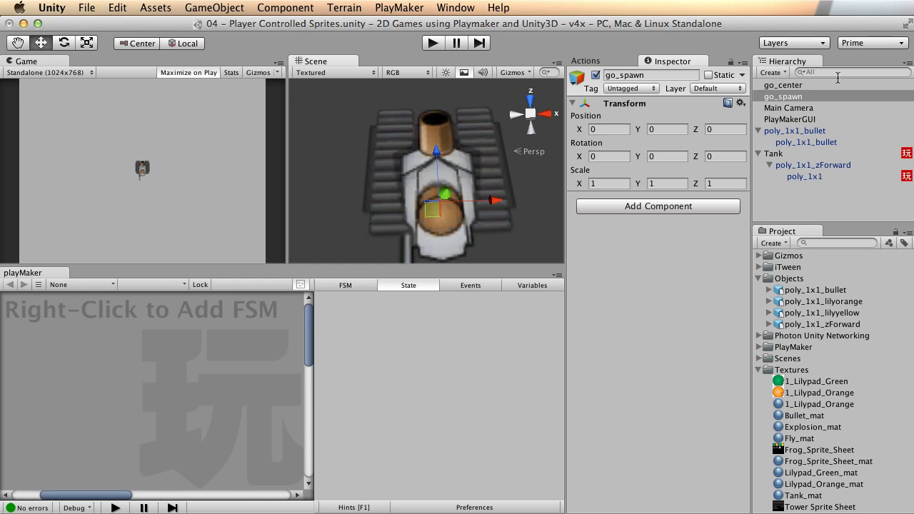
Delete the go_center object from the scene
right_click(791, 85)
left_click(795, 160)
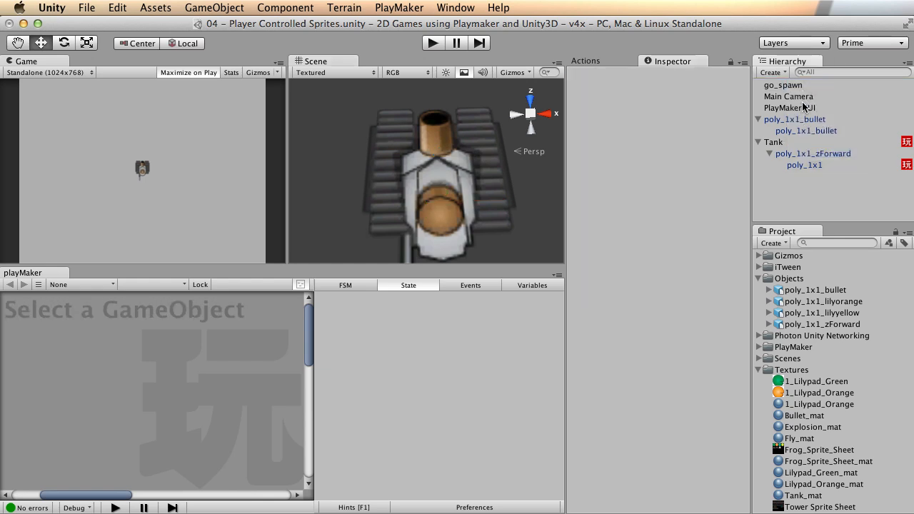
Move go_spawn forward along Z to about 0.74, ahead of the tank's barrel
left_click(778, 85)
key("f")
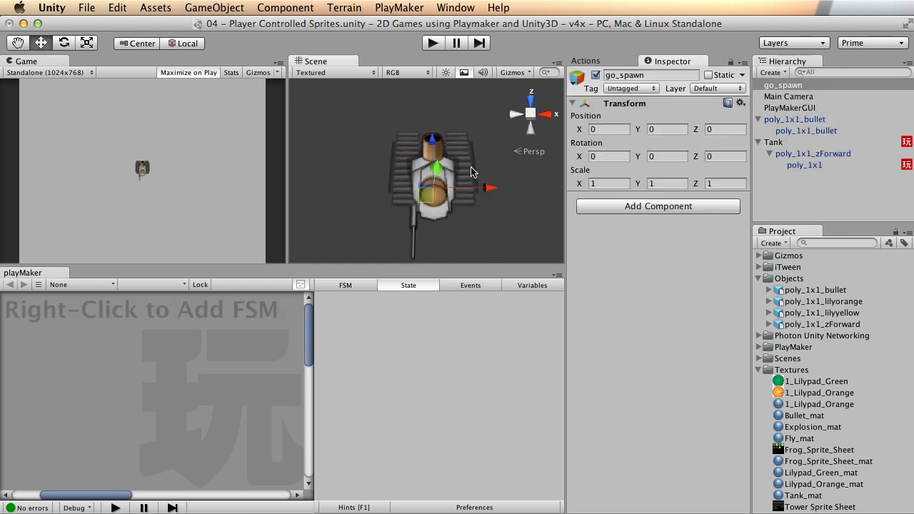
key("shift+space")
left_click_drag(332, 237, 591, 190, "alt")
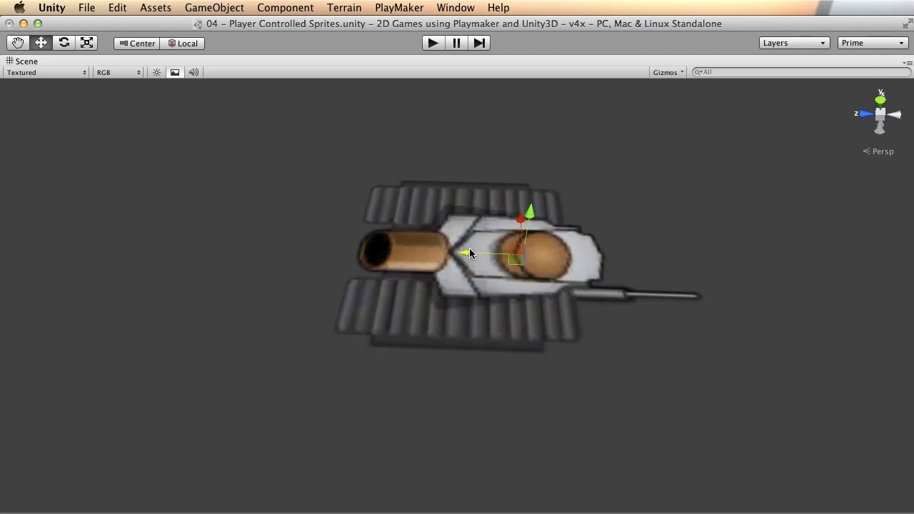
left_click_drag(342, 251, 547, 183)
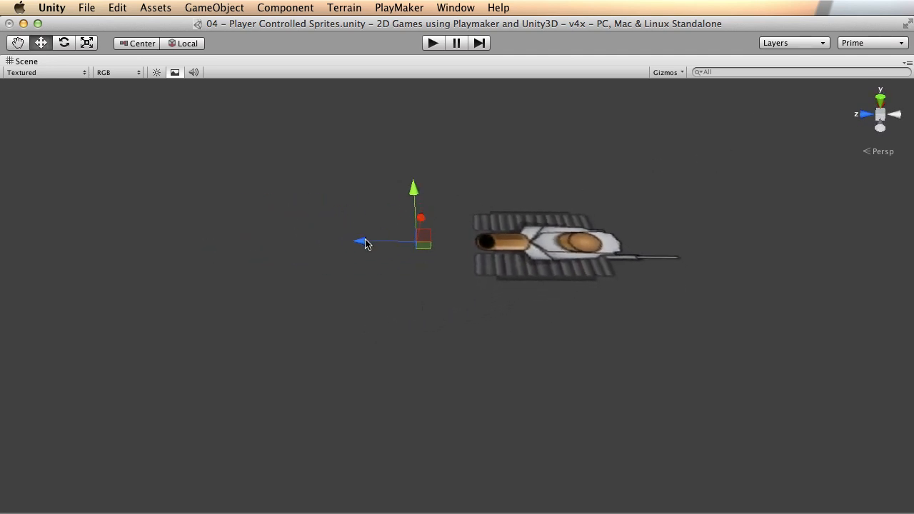
left_click_drag(357, 243, 353, 243)
left_click_drag(581, 212, 627, 179, "alt")
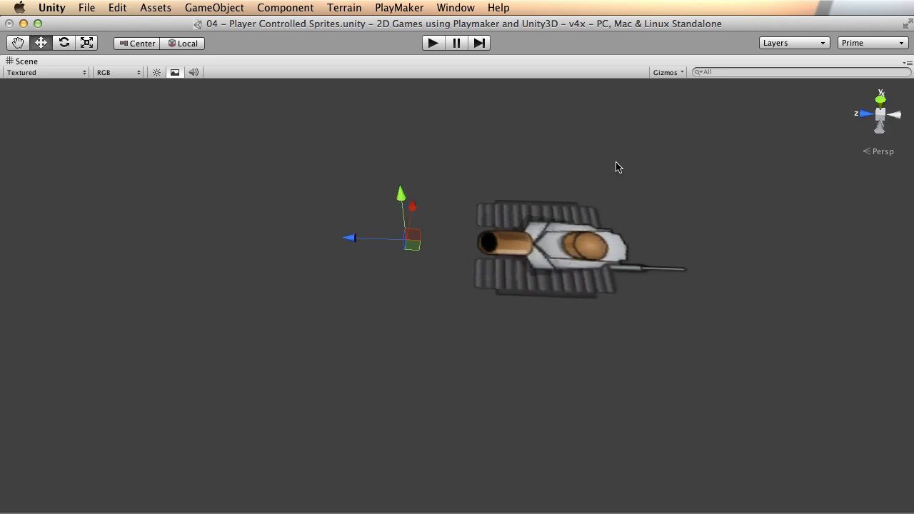
key("shift+space")
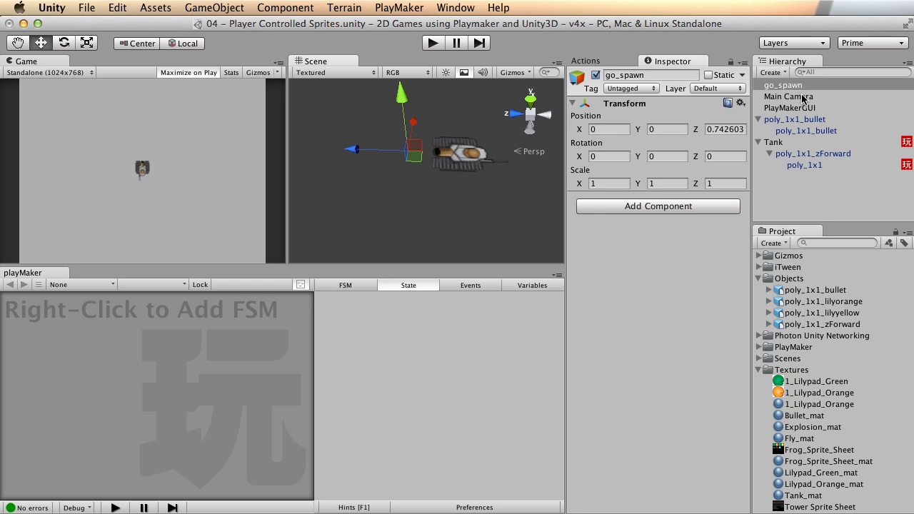
Move the parent poly_1x1_bullet forward along Z to about 0.64, just in front of the tank's barrel
left_click(793, 119)
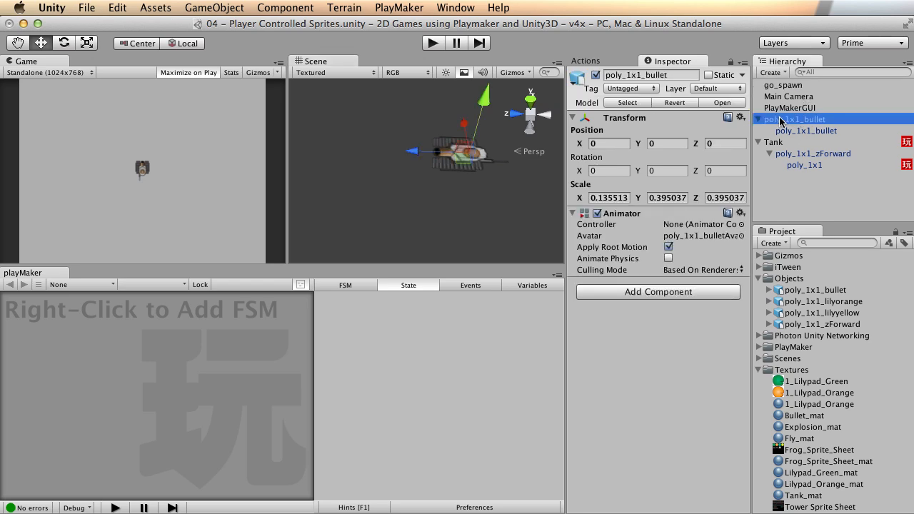
left_click(790, 119)
left_click(790, 108)
left_click(793, 119)
left_click_drag(421, 151, 362, 151)
key("shift+space")
right_click_drag(478, 235, 614, 249, "alt")
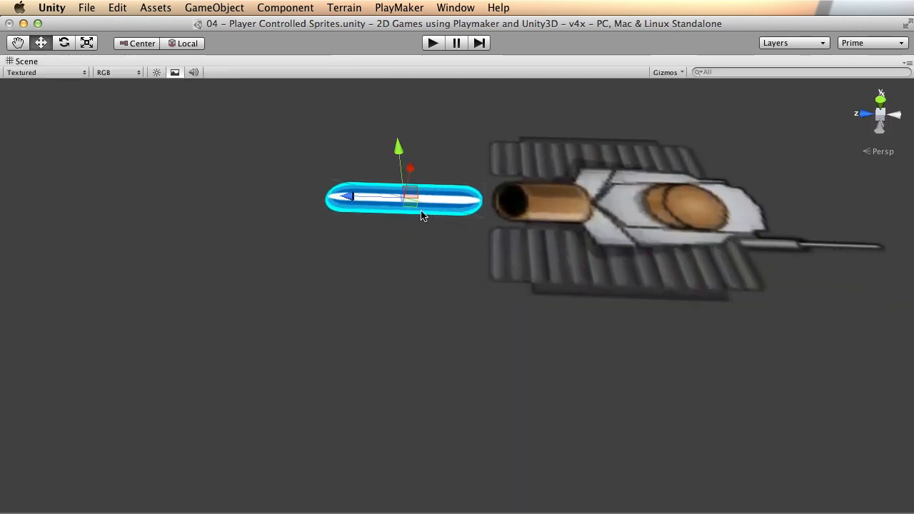
left_click_drag(644, 192, 404, 169, "alt")
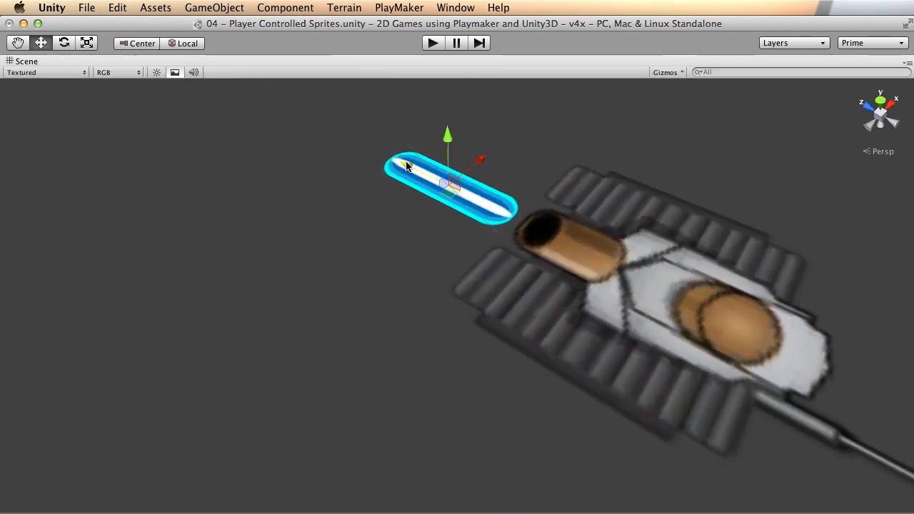
right_click_drag(404, 172, 536, 190, "alt")
key("shift+space")
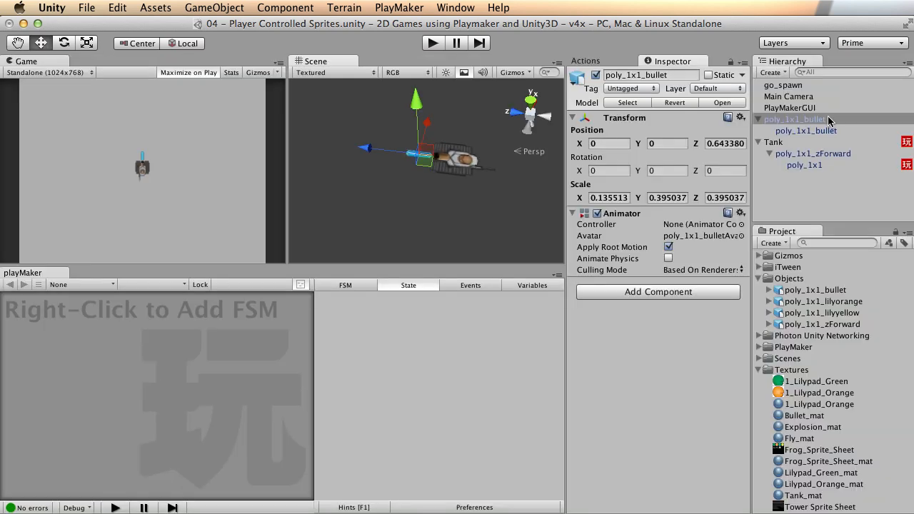
Set go_spawn's Z position to 0.64 to match the bullet's placement
left_click(726, 142)
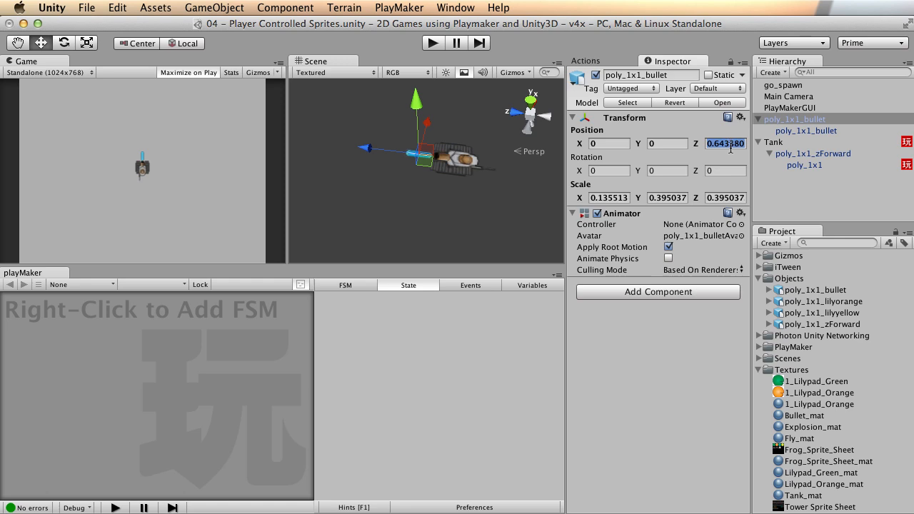
left_click(724, 142)
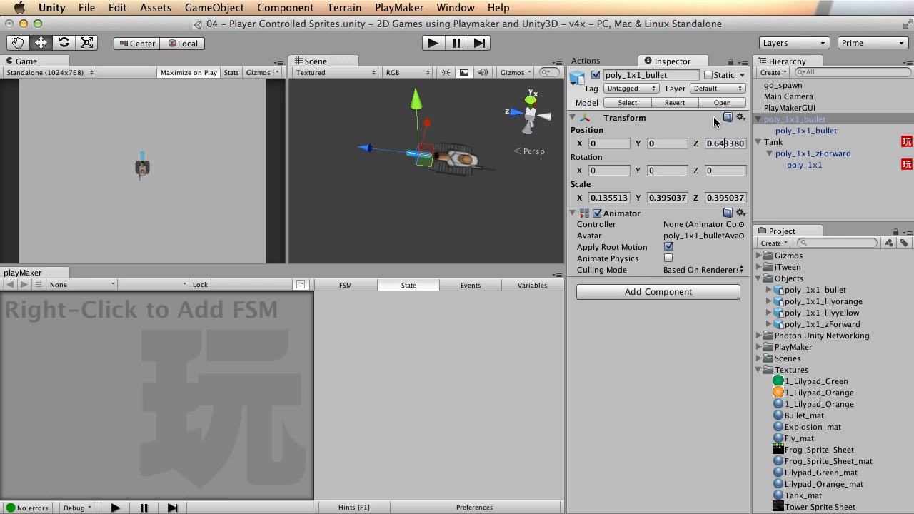
left_click(795, 85)
left_click(726, 129)
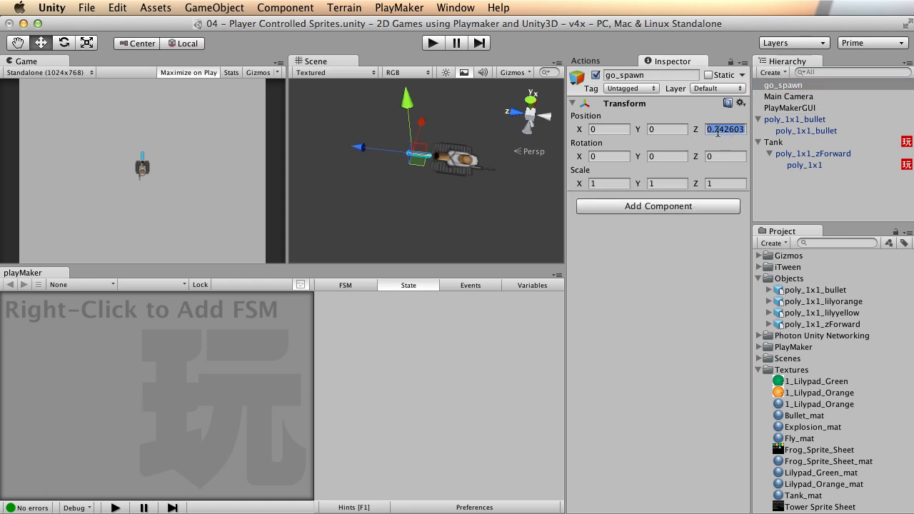
key("shift+Right")
key("shift+Right")
key("shift+Right")
key("shift+Right")
key("shift+Right")
key("shift+Right")
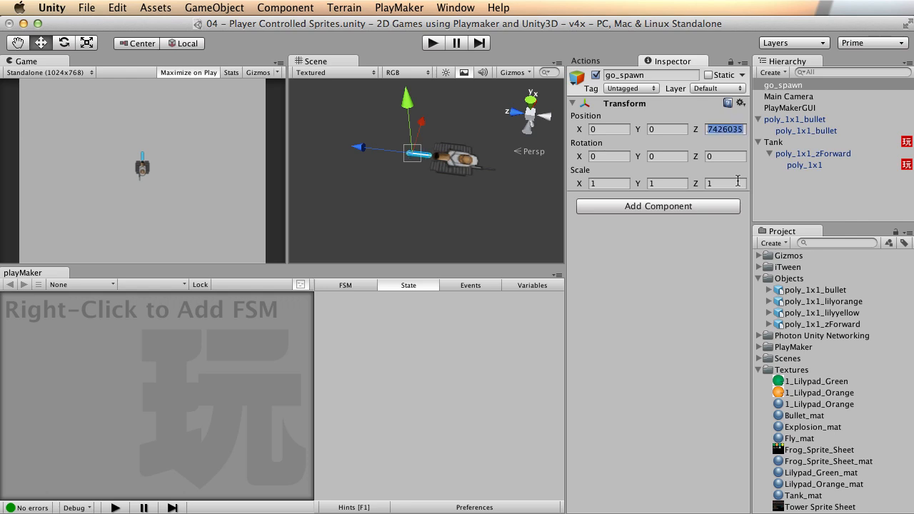
type("64")
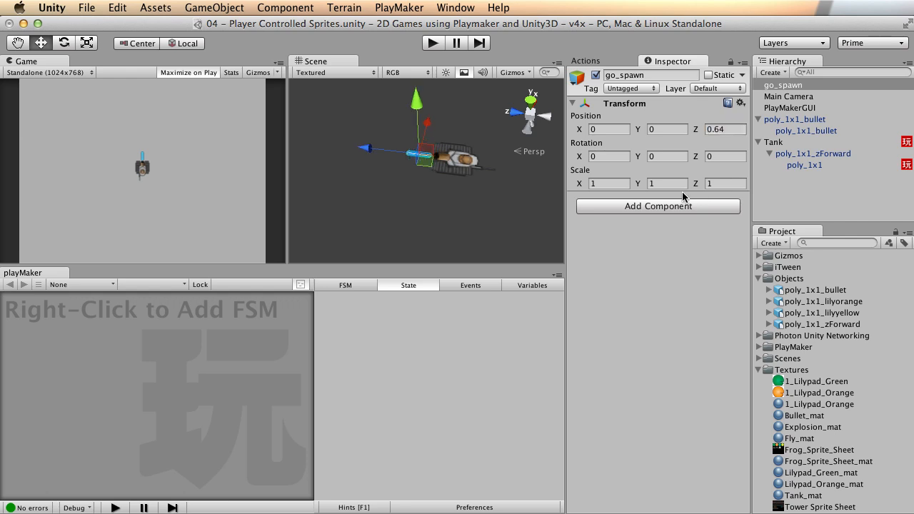
Check go_spawn's alignment with the barrel and make it a child of the Tank
left_click_drag(475, 184, 386, 183, "alt")
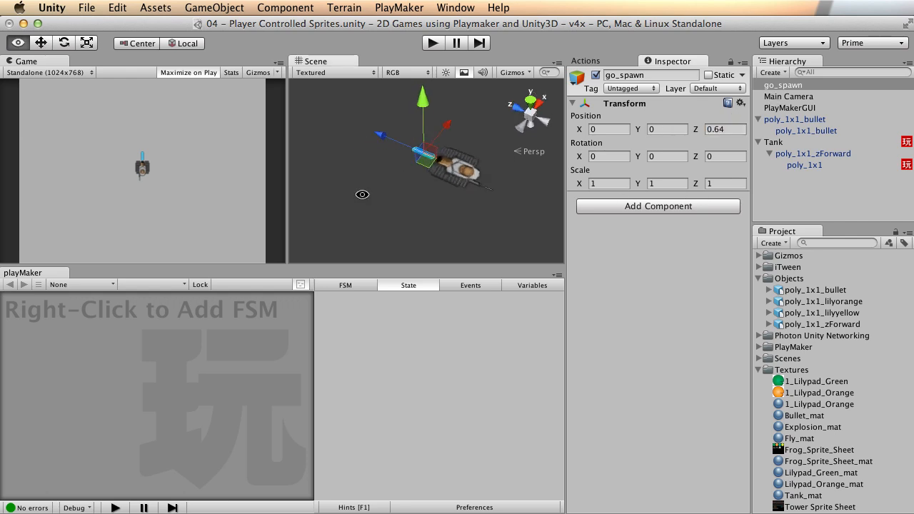
right_click_drag(365, 199, 540, 197, "alt")
left_click_drag(539, 196, 257, 192, "alt")
right_click_drag(257, 192, 178, 189, "alt")
left_click_drag(411, 176, 314, 180, "alt")
right_click_drag(447, 167, 243, 171, "alt")
left_click_drag(357, 189, 432, 189, "alt")
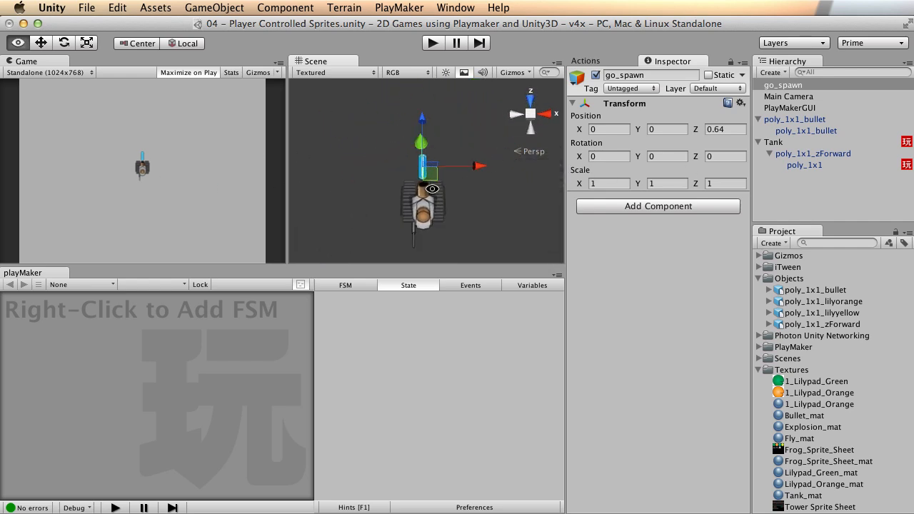
left_click_drag(788, 86, 807, 142)
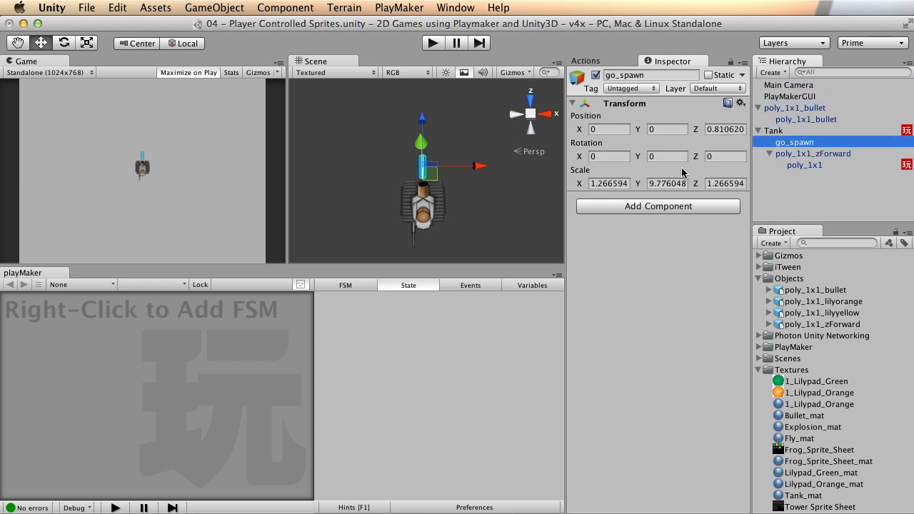
left_click_drag(308, 221, 405, 178, "alt")
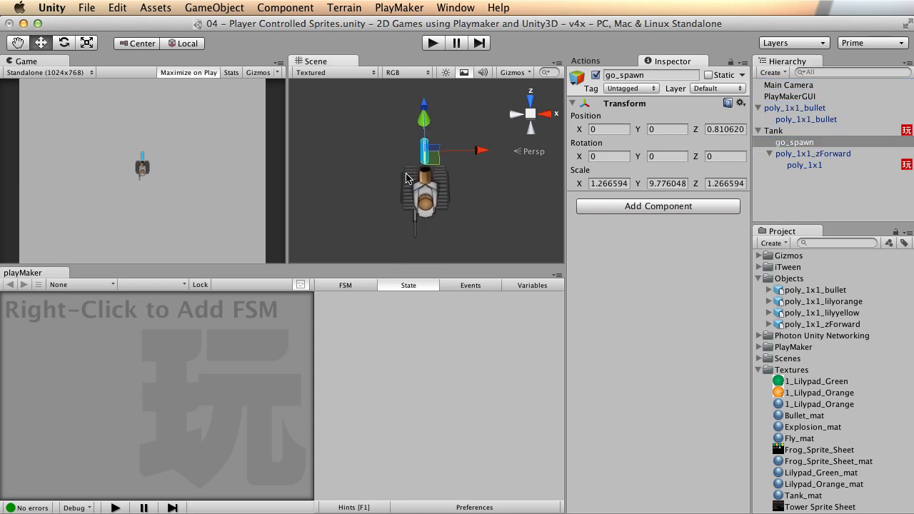
right_click_drag(355, 177, 443, 154, "alt")
middle_click_drag(443, 154, 430, 158, "alt")
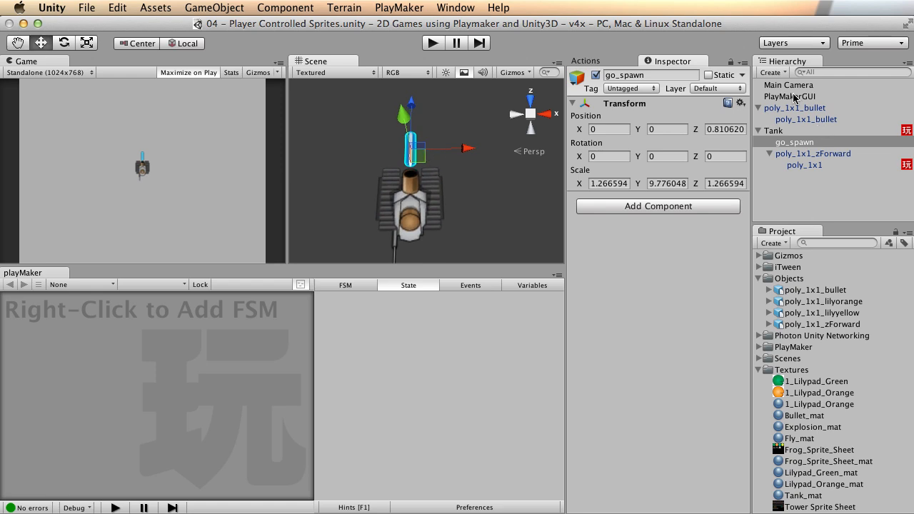
Set the Z position of the parent poly_1x1_bullet to 0
left_click(793, 108)
left_click(724, 143)
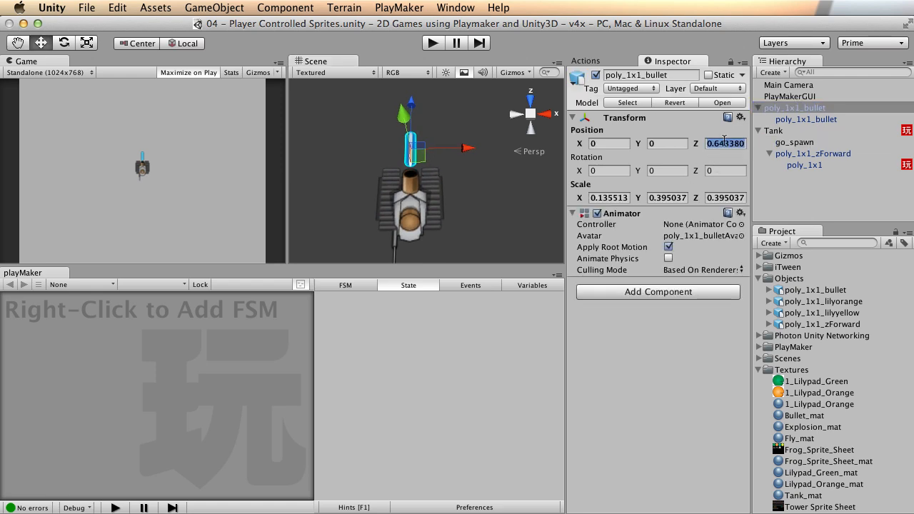
type("0")
right_click_drag(322, 217, 723, 216, "alt")
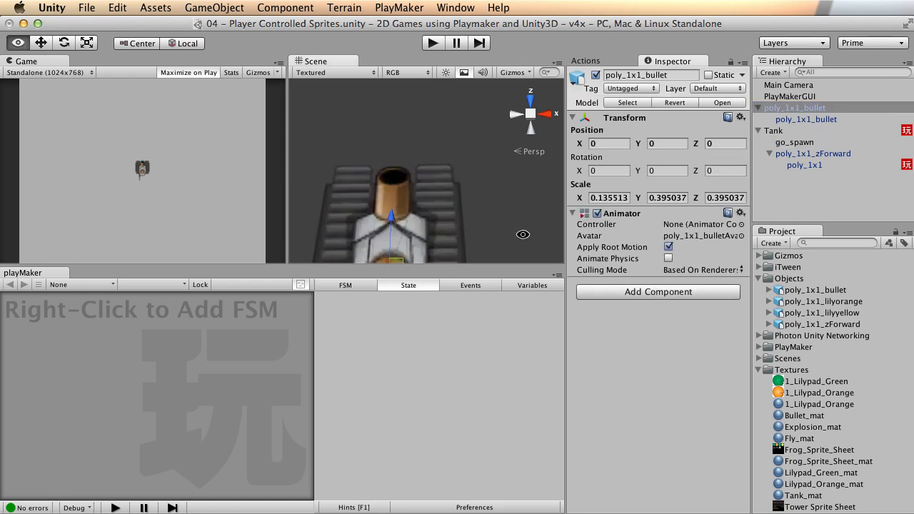
middle_click_drag(464, 250, 465, 190, "alt")
left_click_drag(487, 146, 450, 182, "alt")
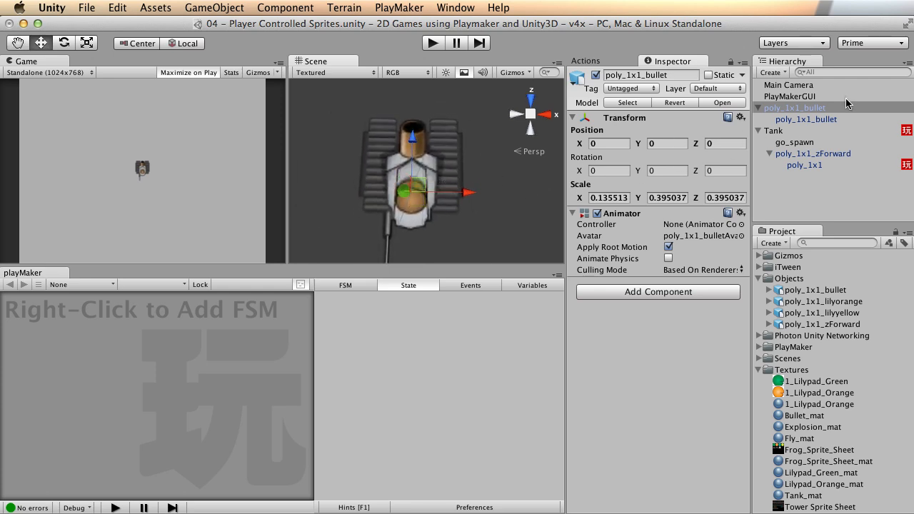
Move the Tank sideways, clear of the bullet, and select the parent poly_1x1_bullet
left_click(206, 8)
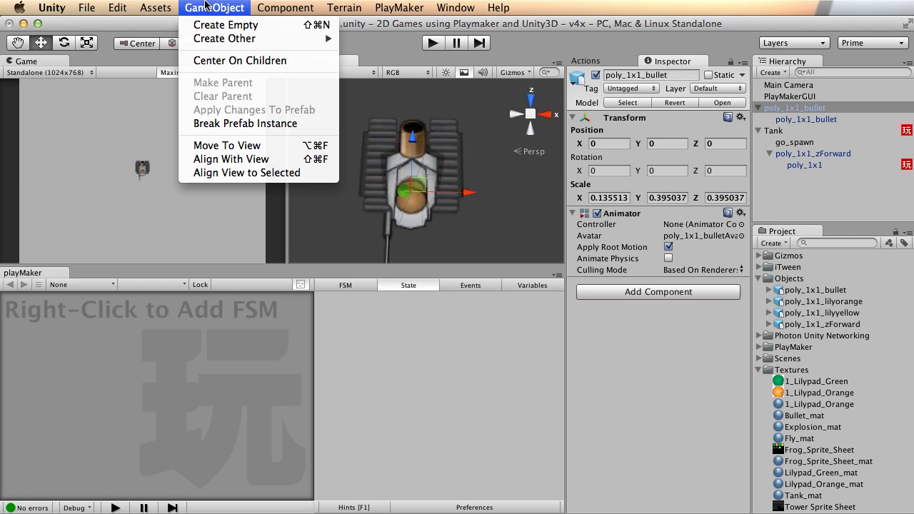
left_click(207, 6)
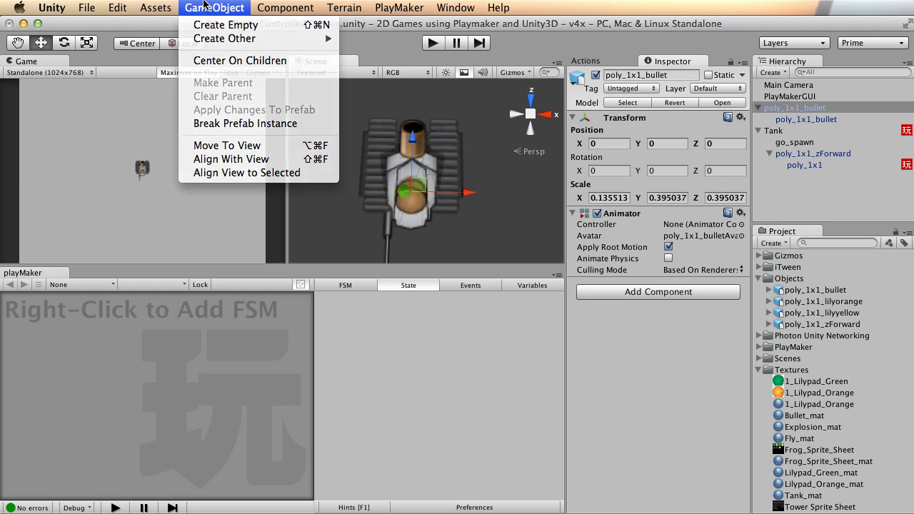
left_click(774, 131)
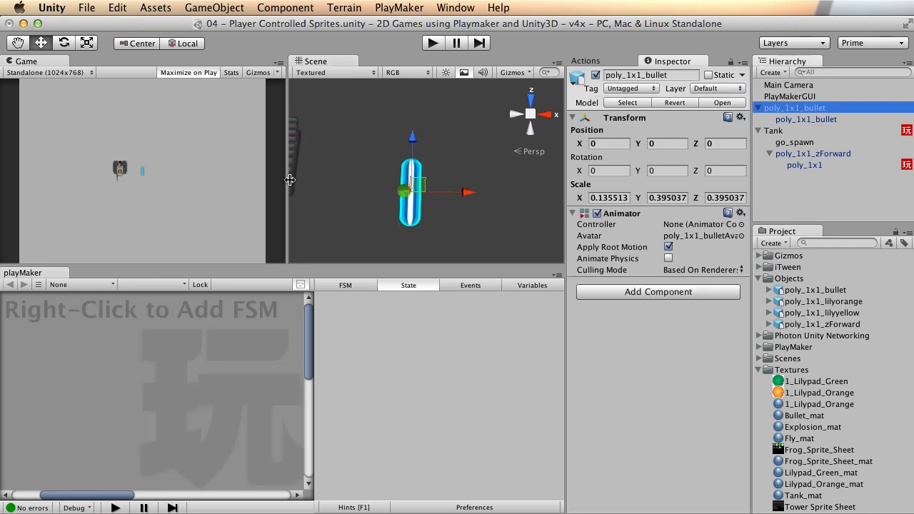
right_click_drag(323, 171, 631, 173, "alt")
middle_click_drag(430, 177, 463, 140, "alt")
right_click_drag(462, 140, 364, 87, "alt")
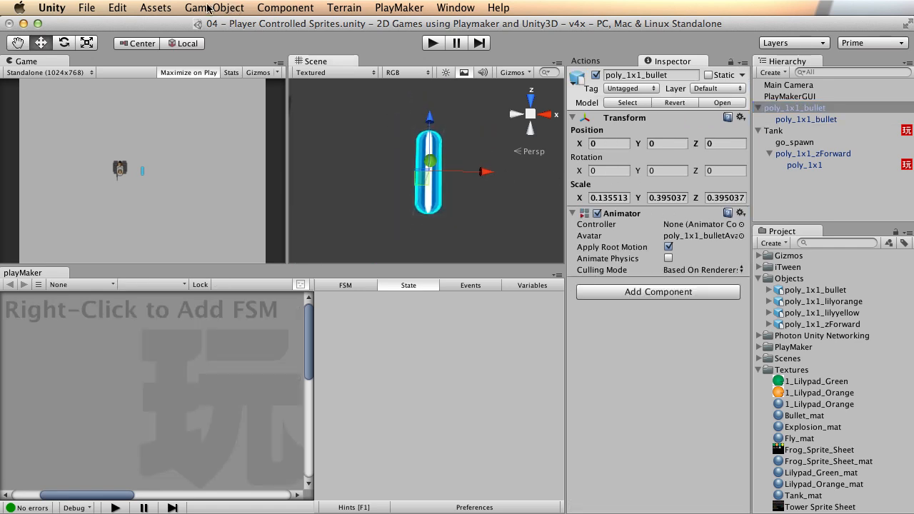
Enlarge the Scene view and create a cube
left_click(209, 8)
left_click(365, 263)
left_click_drag(365, 264, 362, 377)
left_click_drag(290, 258, 206, 271)
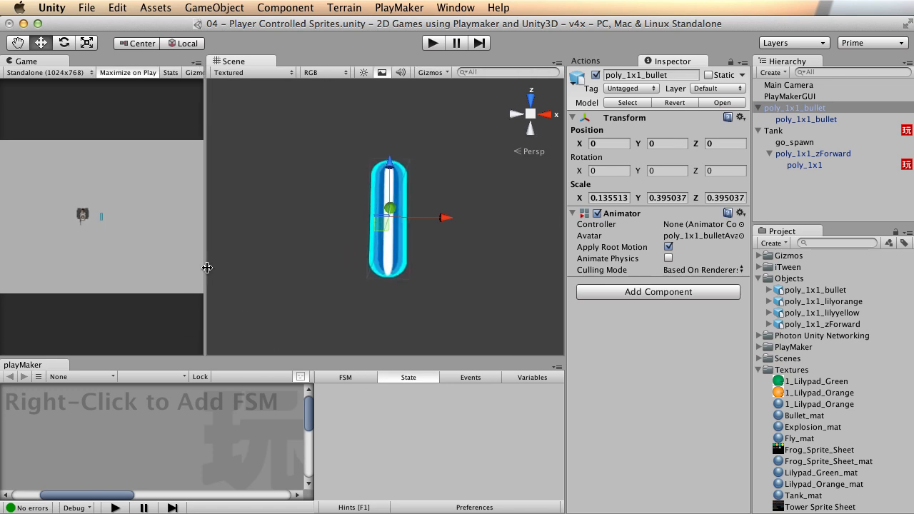
left_click(155, 7)
mouse_move(214, 7)
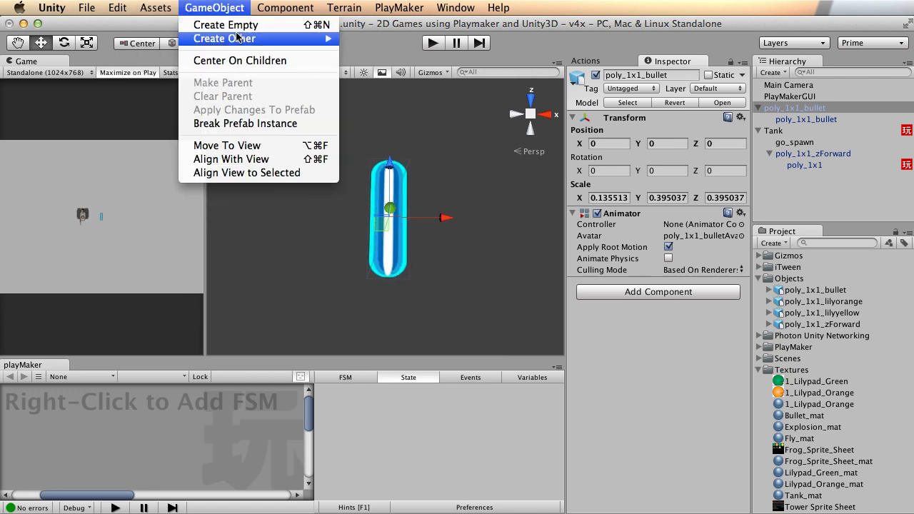
mouse_move(240, 39)
left_click(370, 177)
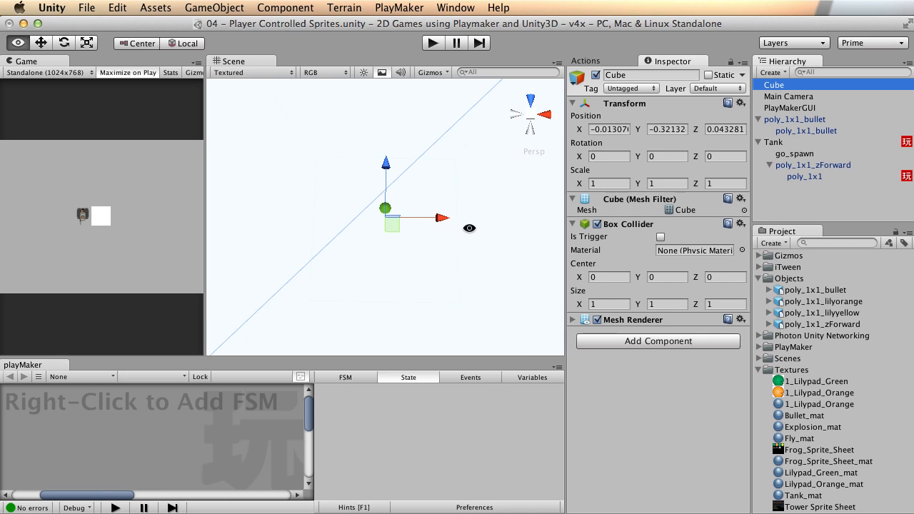
Set the cube's position to 0, 0, 0
left_click(600, 129)
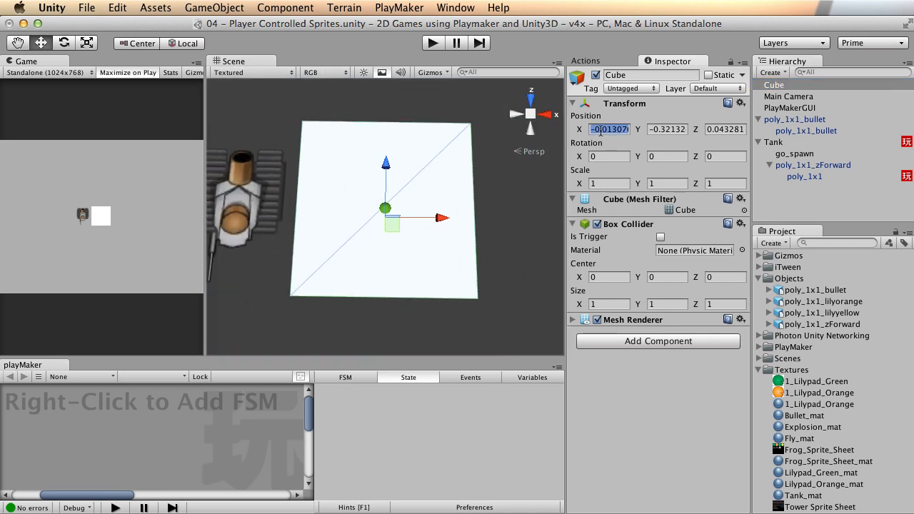
type("0")
left_click(666, 129)
type("0")
left_click(734, 129)
double_click(723, 131)
type("0.0")
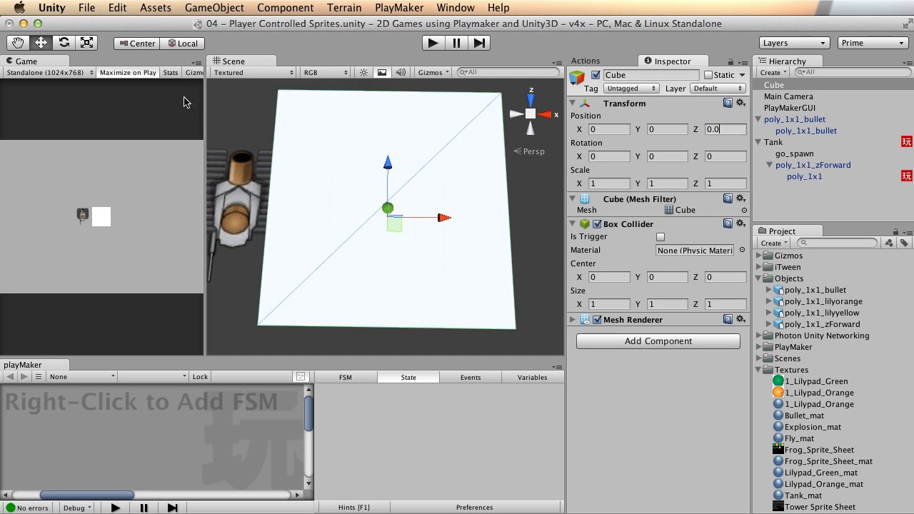
Display the scene in wireframe and scale the cube down uniformly to about 0.14
left_click(223, 73)
left_click(243, 84)
left_click_drag(477, 176, 338, 201, "alt")
key("r")
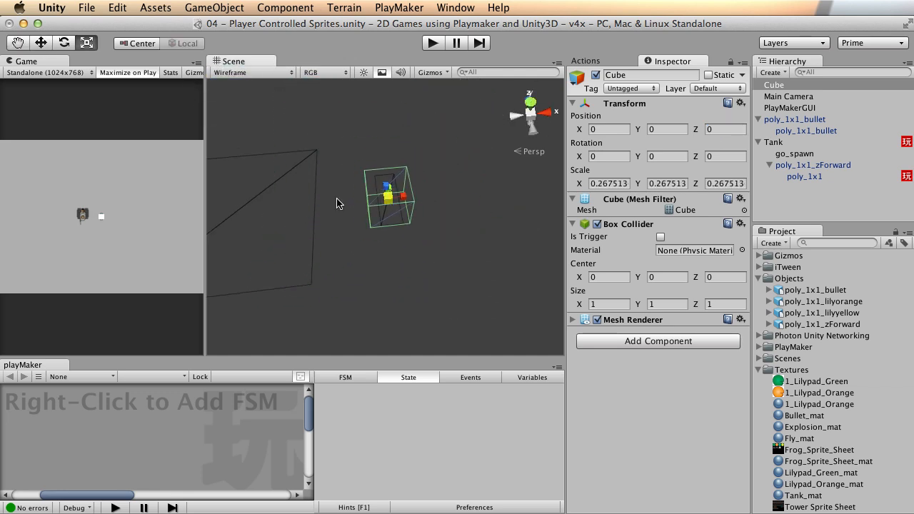
key("f")
left_click_drag(438, 286, 409, 153, "alt")
left_click_drag(389, 222, 673, 359)
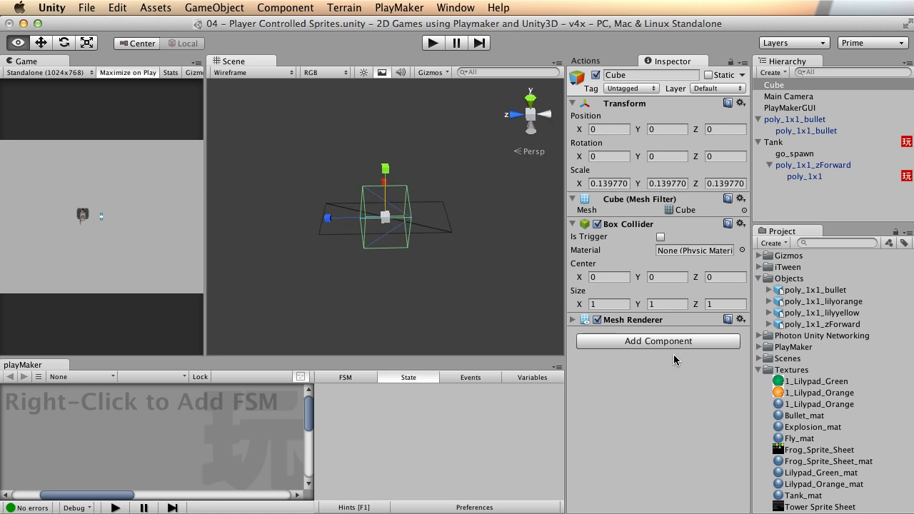
Stretch the cube along Z to a scale of about 0.4 and flatten it along Y to about 0.08
left_click_drag(328, 220, 221, 222)
left_click_drag(428, 151, 440, 106, "alt")
left_click_drag(327, 218, 331, 218)
left_click_drag(386, 160, 387, 179)
left_click_drag(458, 187, 275, 114, "alt")
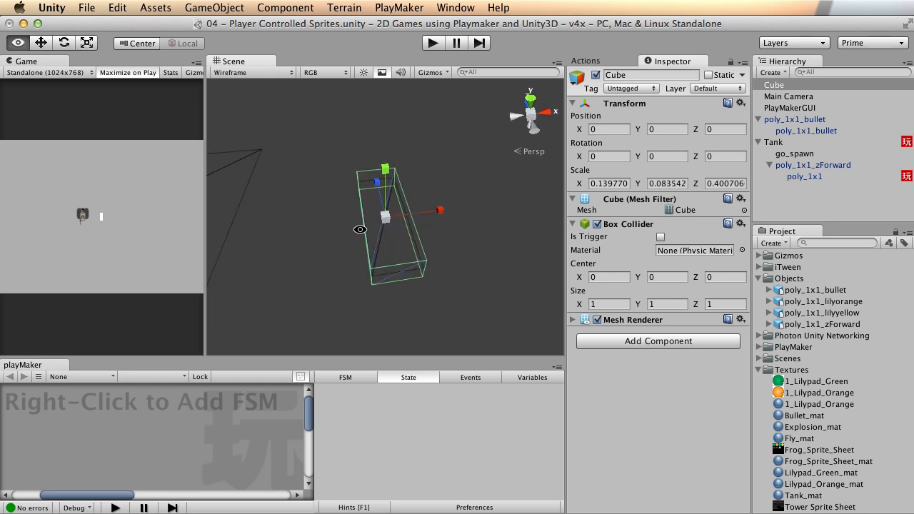
Return the scene display to textured shading and rename the cube to Bullet
left_click(263, 76)
left_click(260, 62)
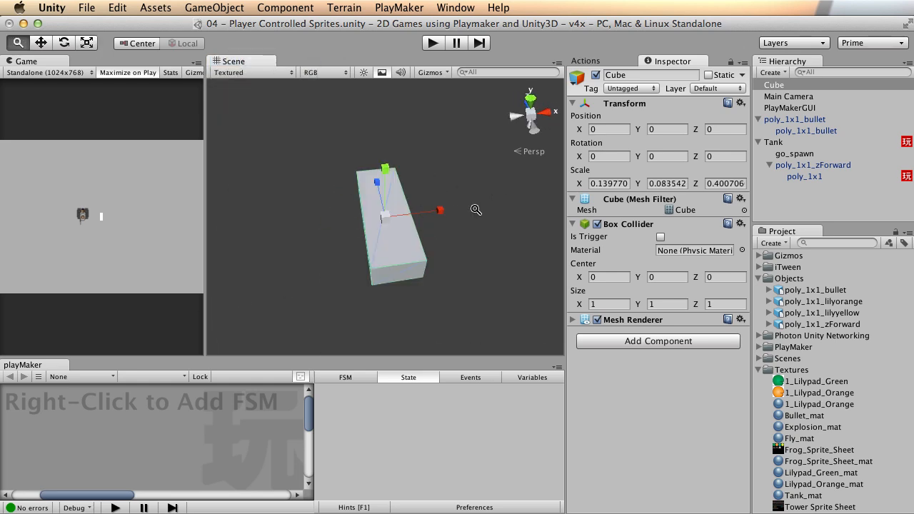
left_click(763, 87)
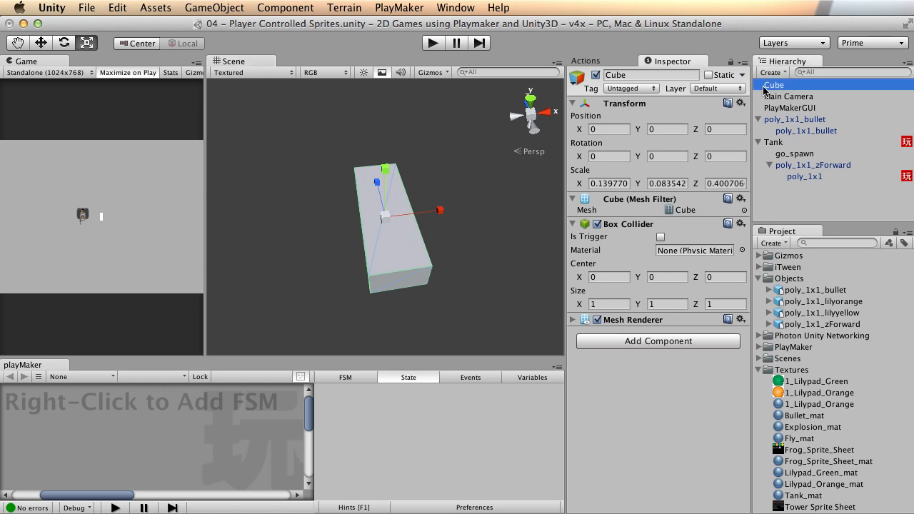
key("Return")
type("Bull")
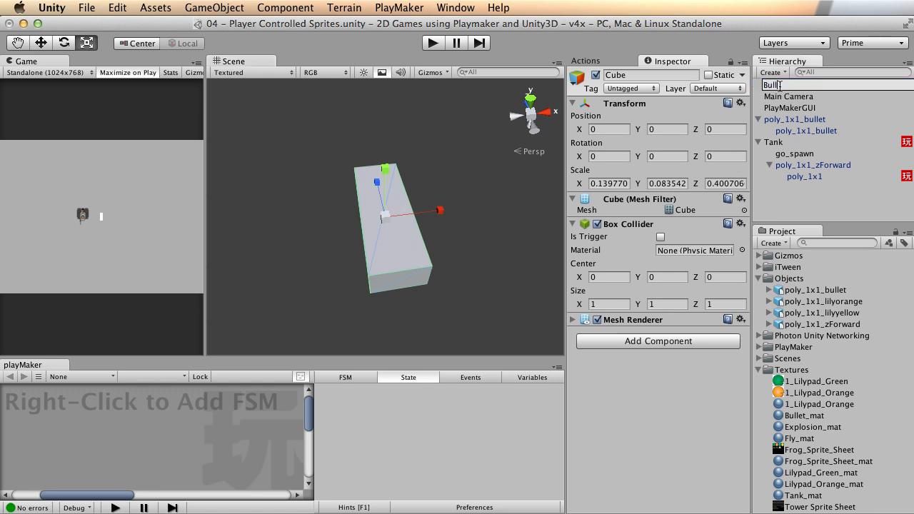
type("et")
key("Return")
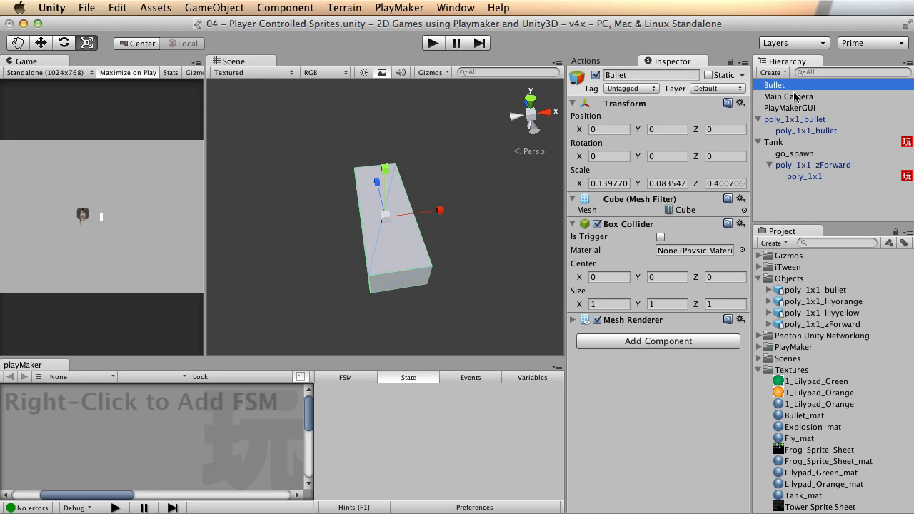
Disable the Bullet's Mesh Renderer and turn off its Cast Shadows and Receive Shadows options
key("w")
left_click_drag(448, 201, 418, 247, "alt")
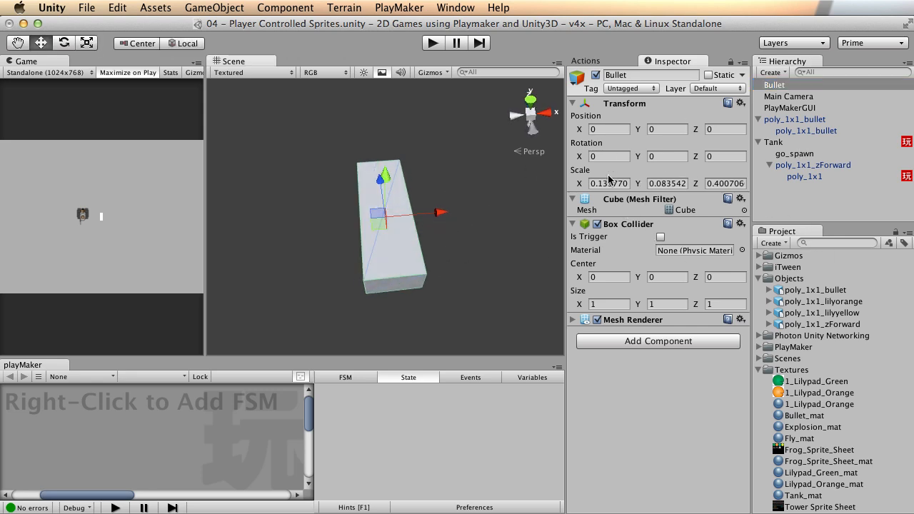
left_click(635, 319)
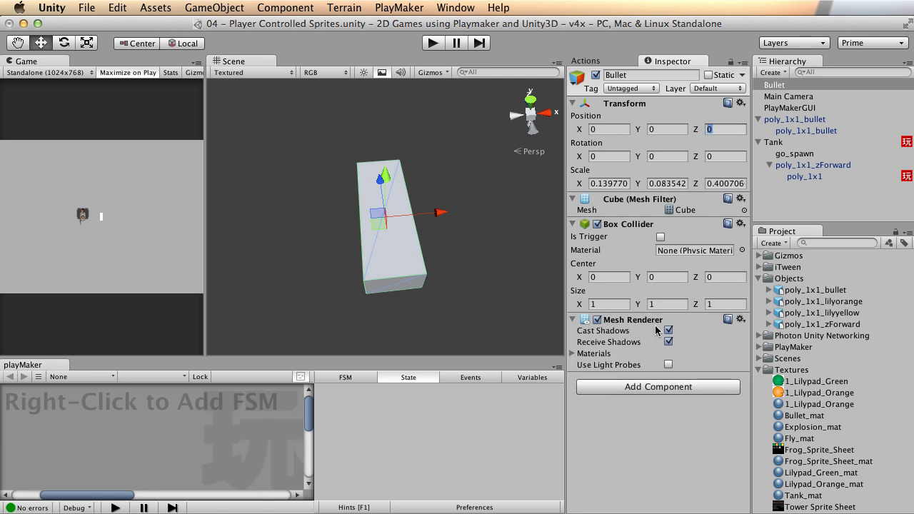
left_click(597, 319)
left_click_drag(487, 202, 472, 214, "alt")
Add a Rigidbody component to the Bullet and turn off Use Gravity
left_click(236, 8)
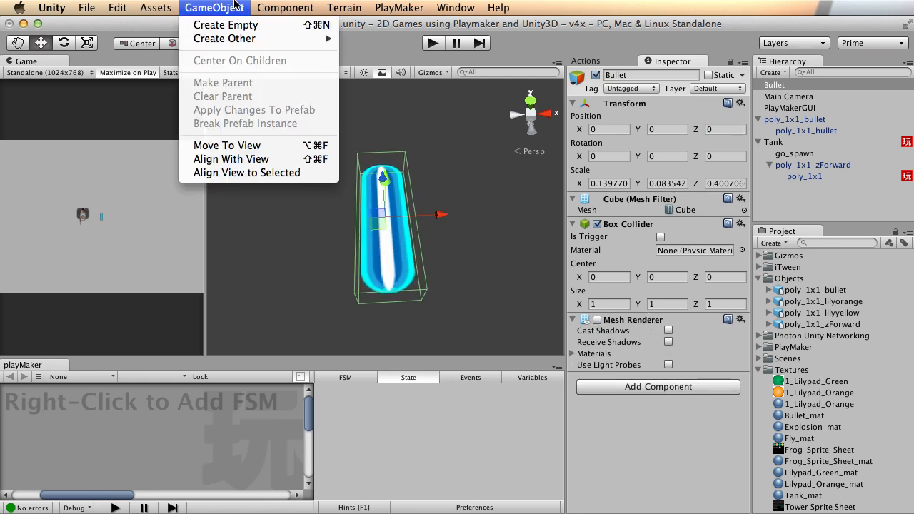
mouse_move(285, 8)
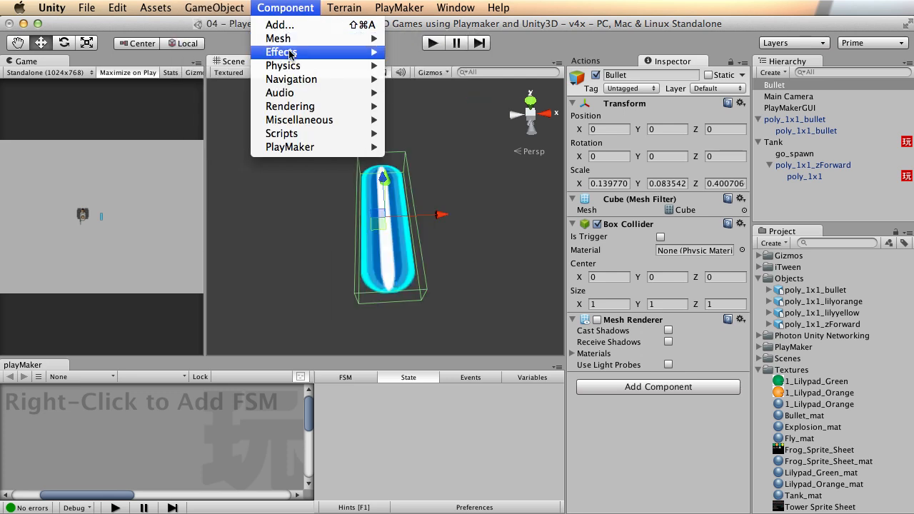
mouse_move(290, 71)
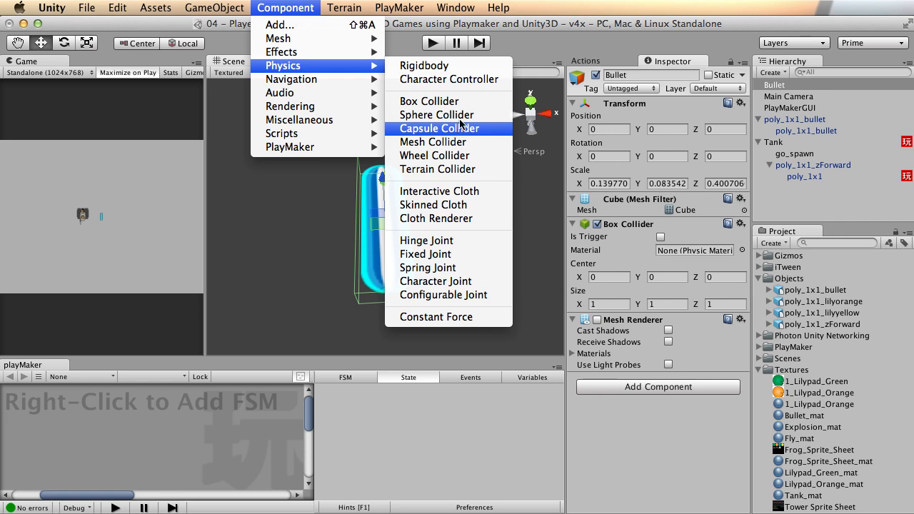
left_click(457, 65)
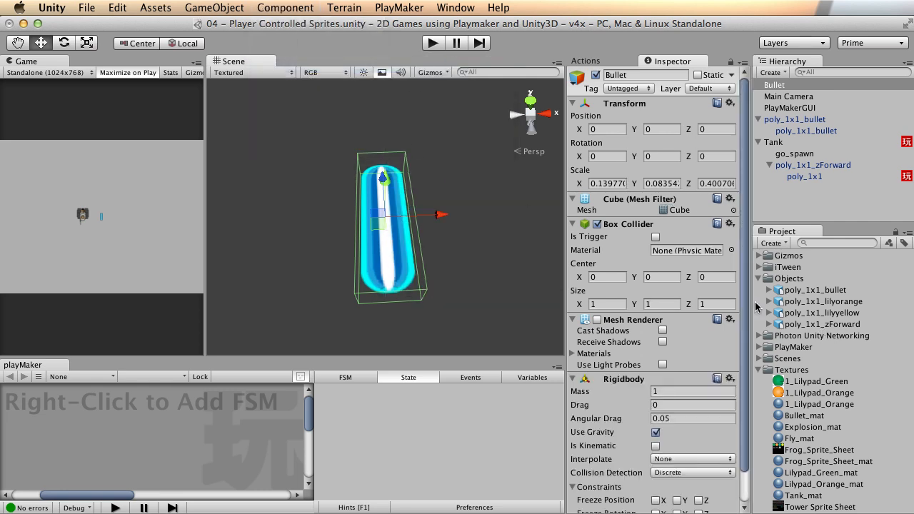
scroll(612, 329, "down", 2)
left_click(655, 397)
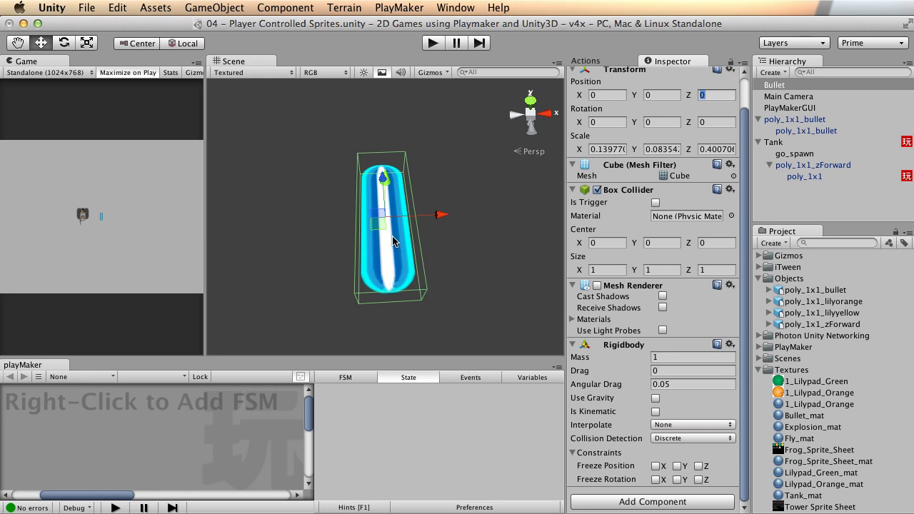
right_click_drag(388, 219, 360, 228, "alt")
left_click_drag(359, 228, 454, 220, "alt")
middle_click_drag(405, 203, 406, 199, "alt")
left_click_drag(407, 198, 426, 205, "alt")
right_click_drag(321, 221, 438, 183, "alt")
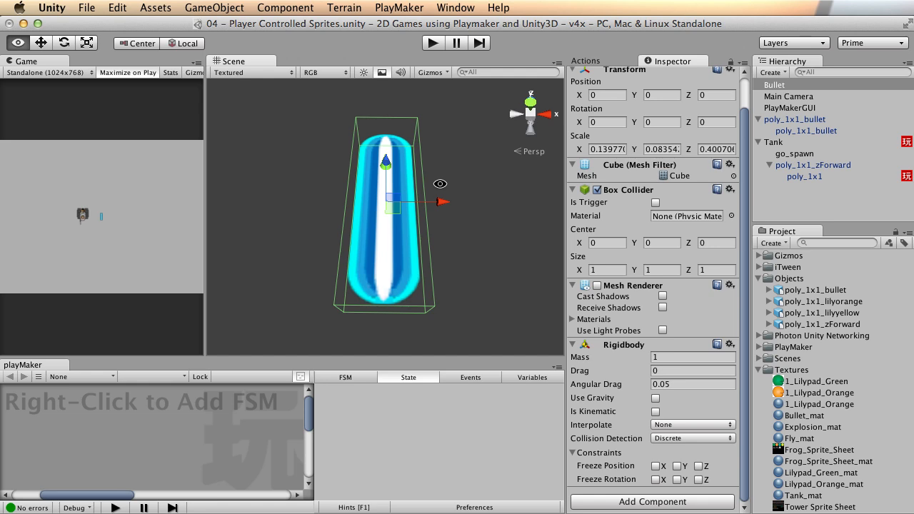
left_click_drag(317, 224, 379, 185, "alt")
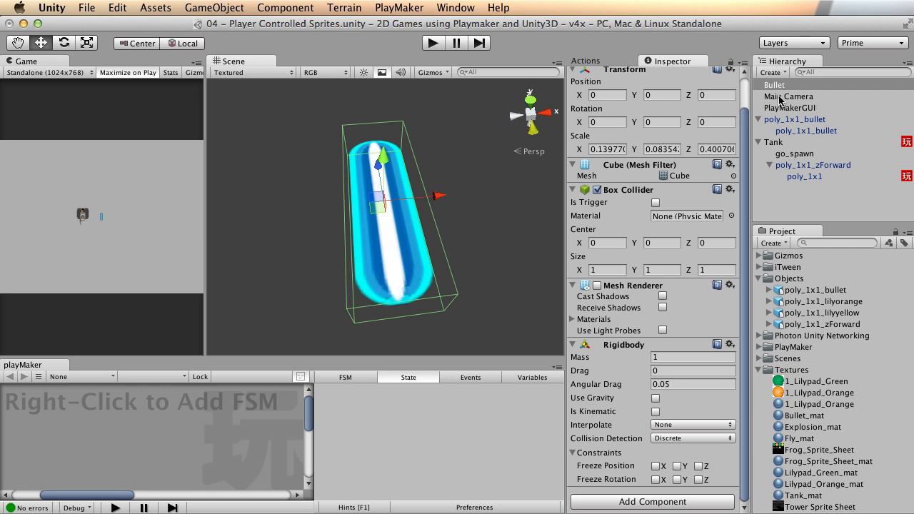
Add an FSM to the Bullet, name its first state Move and color that state green
left_click_drag(278, 355, 278, 247)
right_click(71, 369)
left_click(128, 381)
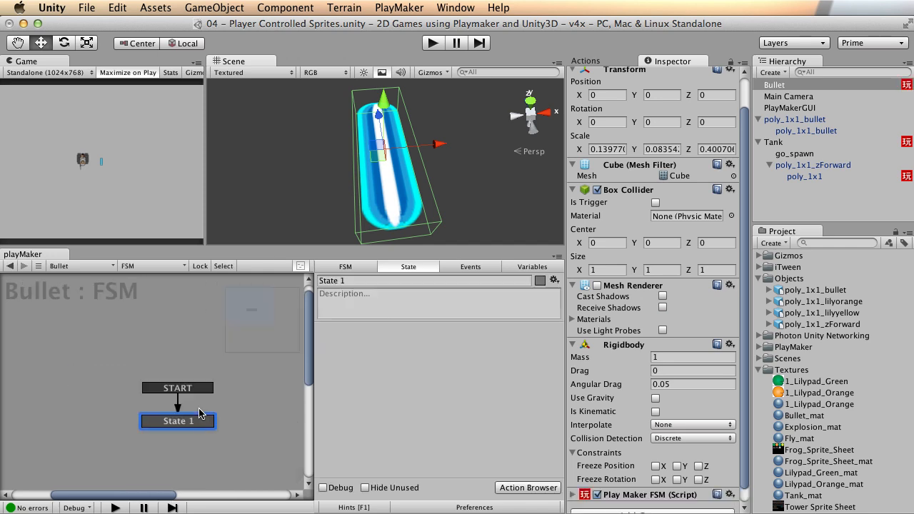
left_click(364, 280)
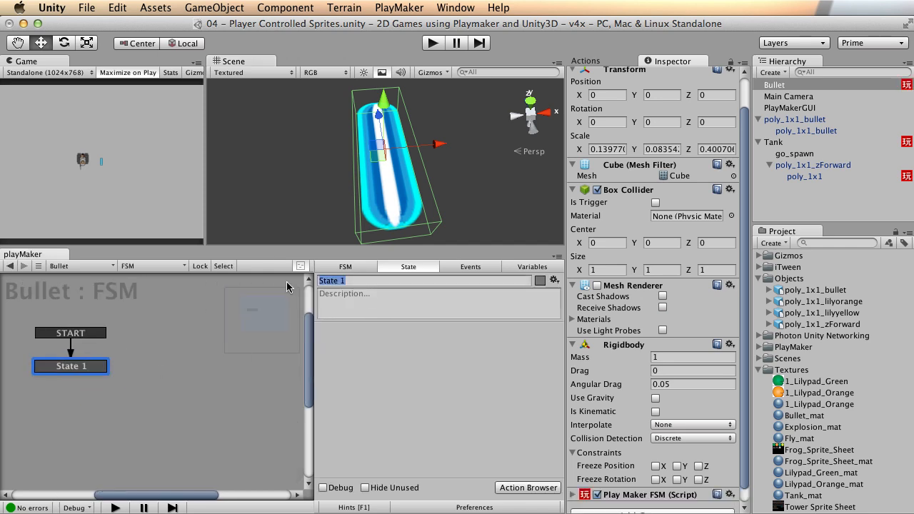
type("Move")
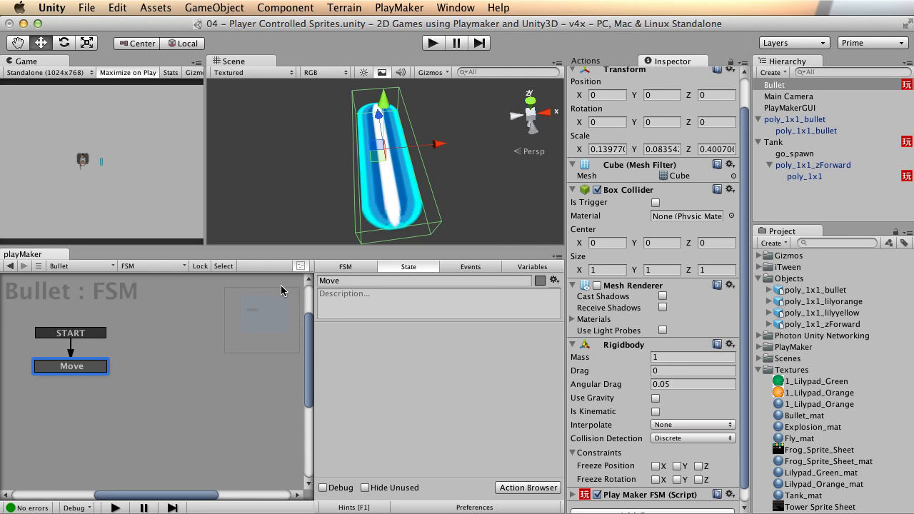
right_click(85, 371)
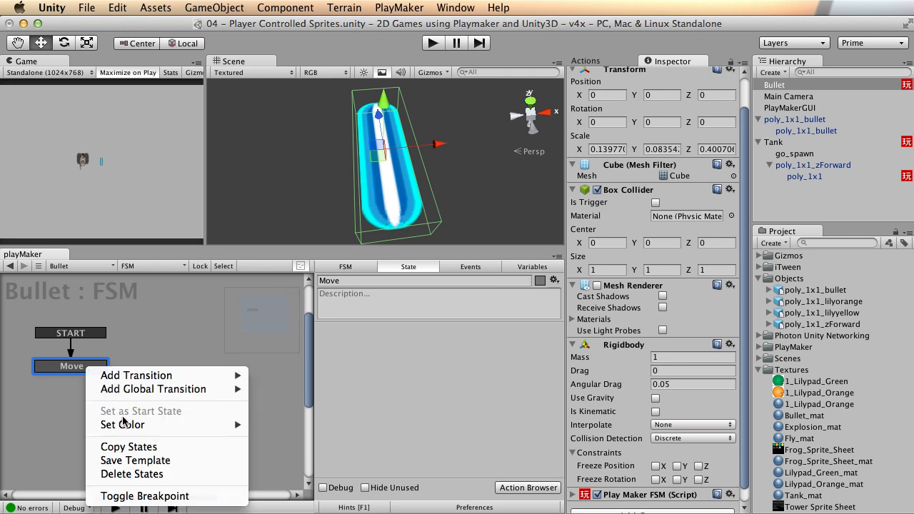
left_click(140, 361)
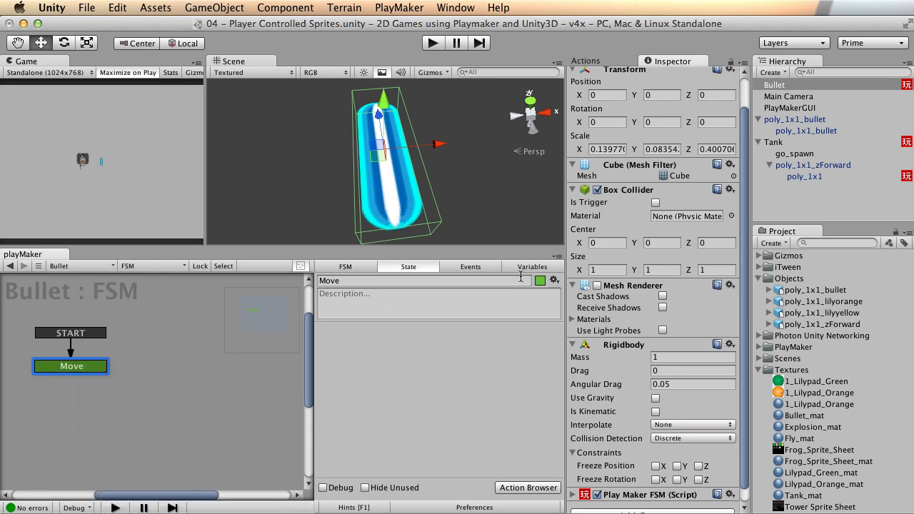
Add a Translate action to the Move state and set its Z value to -5
left_click(612, 62)
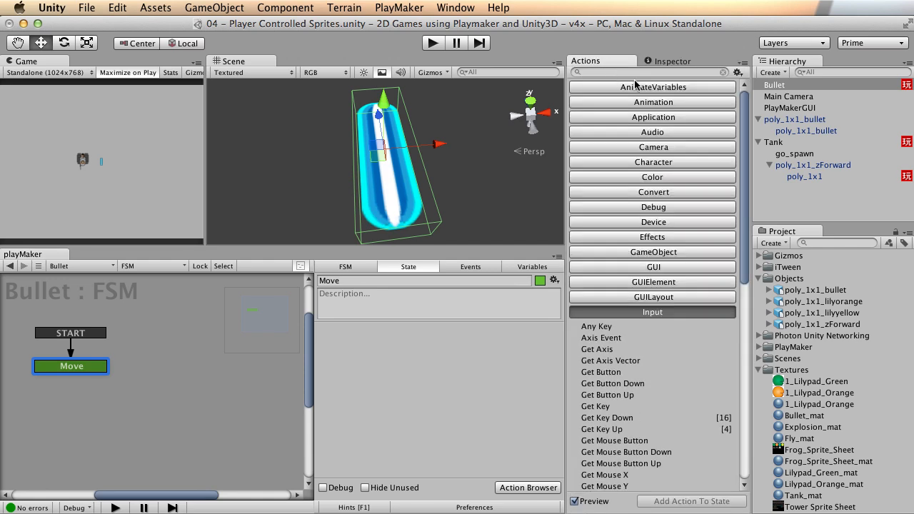
type("translate")
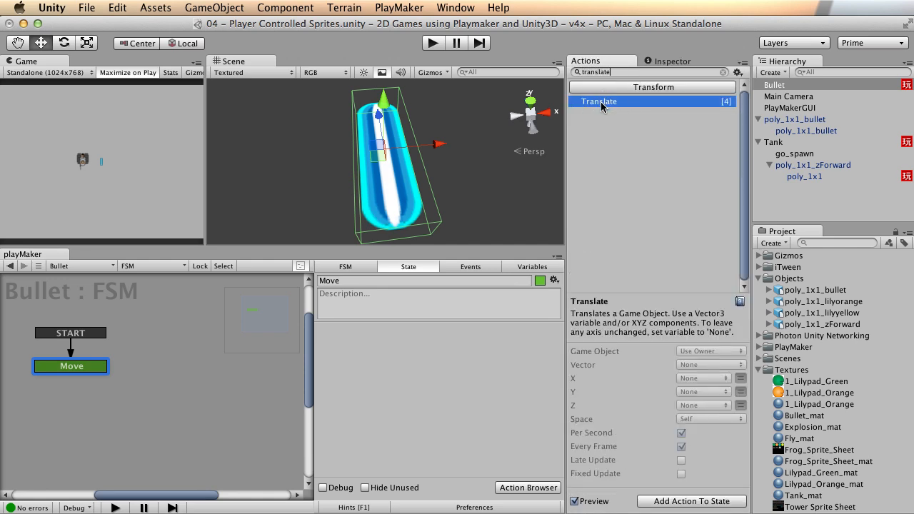
double_click(601, 106)
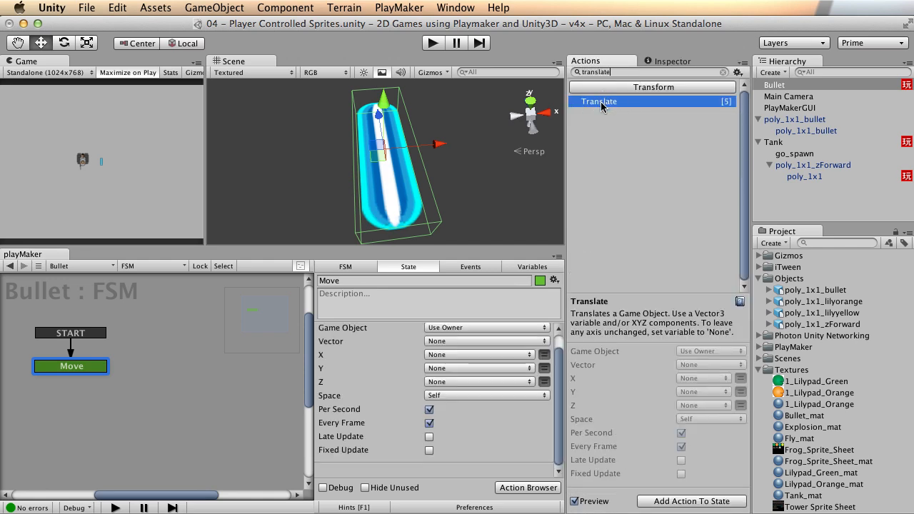
left_click_drag(403, 168, 427, 150, "alt")
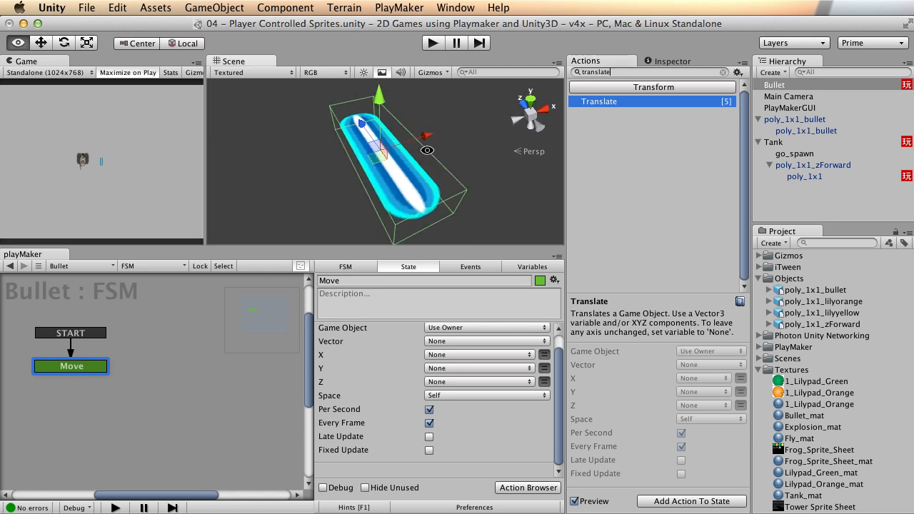
left_click(544, 381)
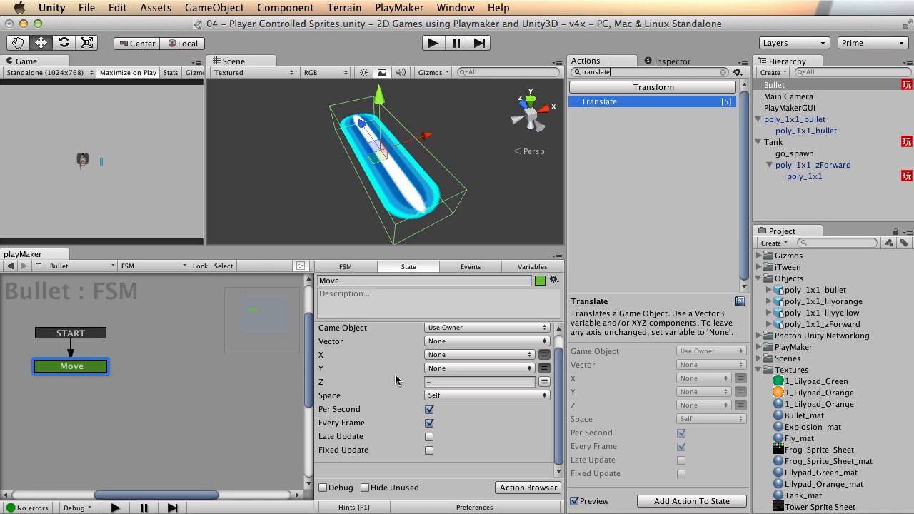
key("Return")
key("alt")
left_click_drag(419, 130, 477, 143, "alt")
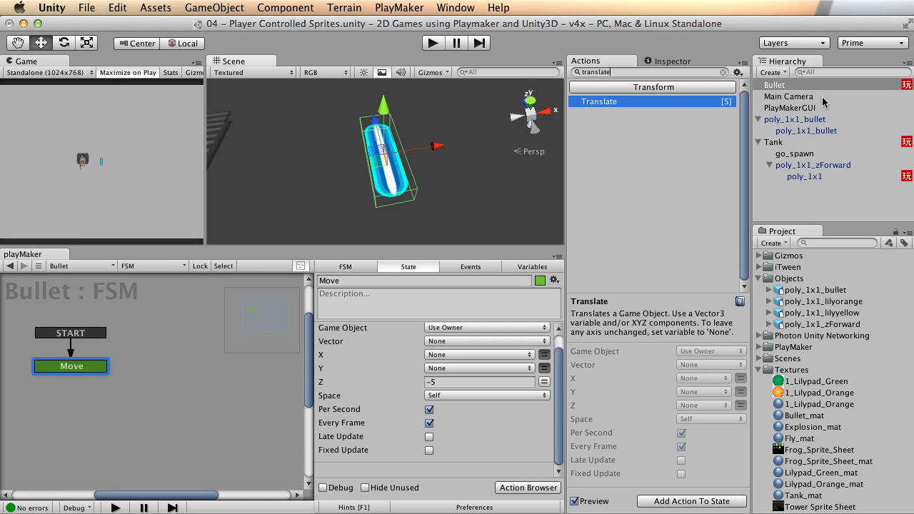
Parent poly_1x1_bullet under the Bullet object and check the nested objects in the hierarchy
left_click_drag(794, 119, 794, 86)
left_click(795, 86)
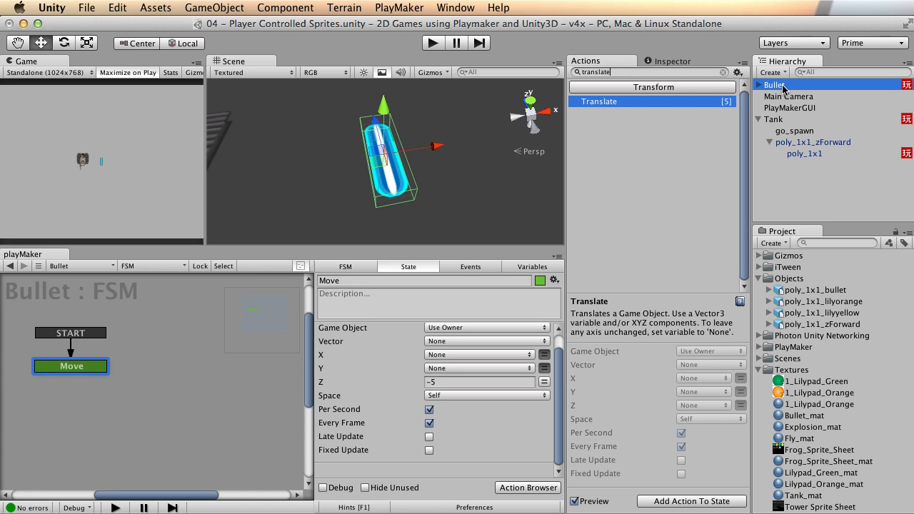
left_click(758, 85)
left_click(804, 97)
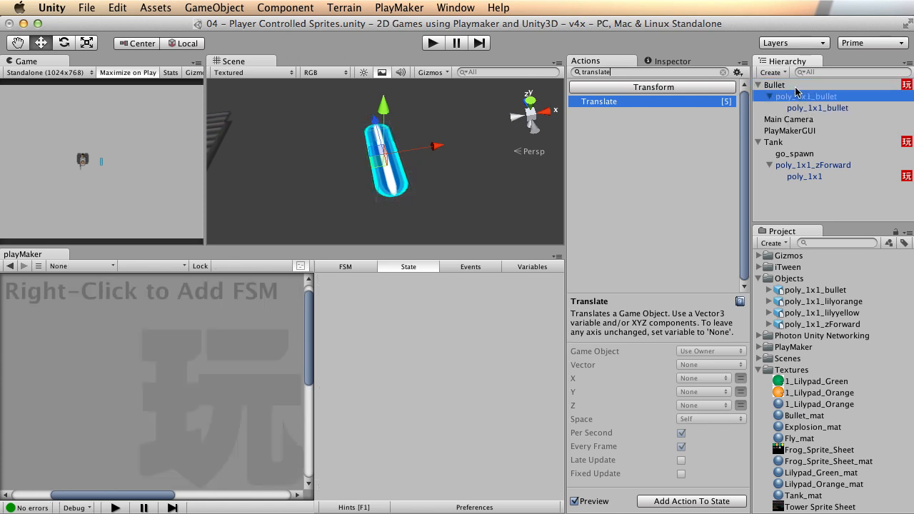
left_click(758, 84)
left_click(782, 84)
Play the game to check the direction in which the Bullet travels
right_click_drag(485, 145, 371, 139, "alt")
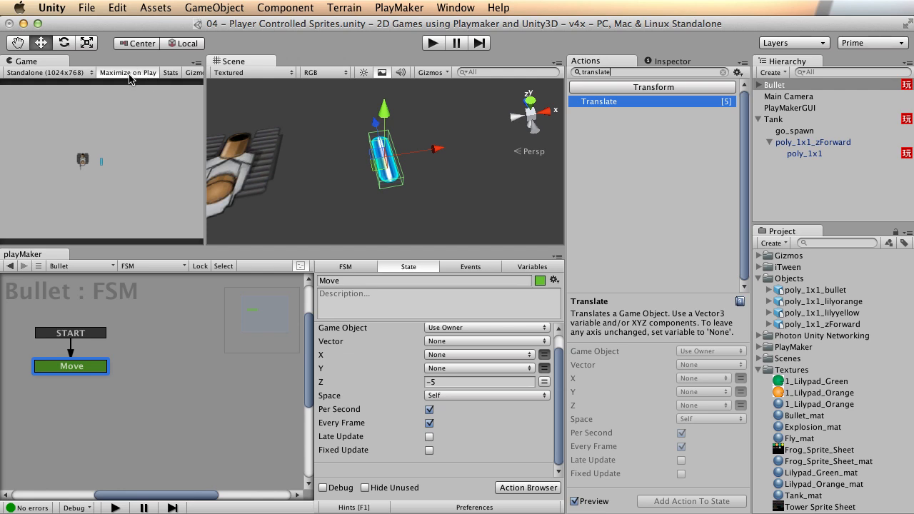
left_click(433, 44)
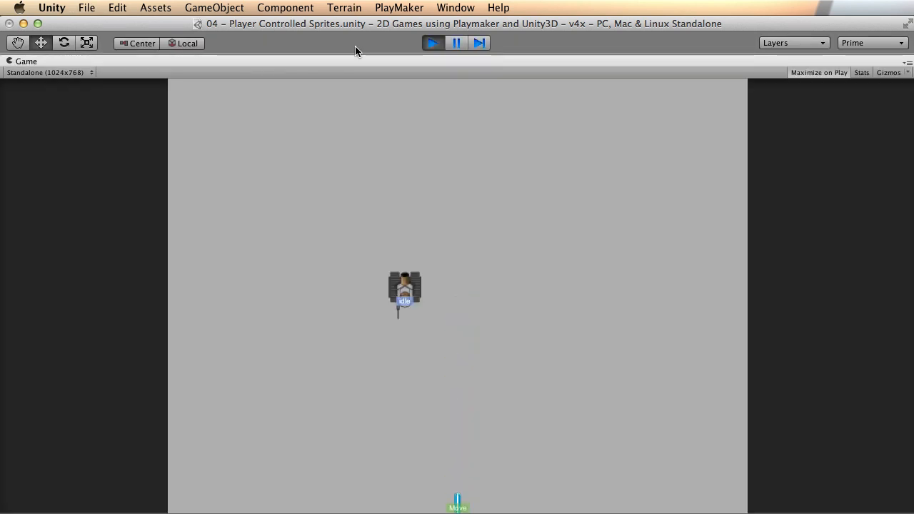
left_click(431, 44)
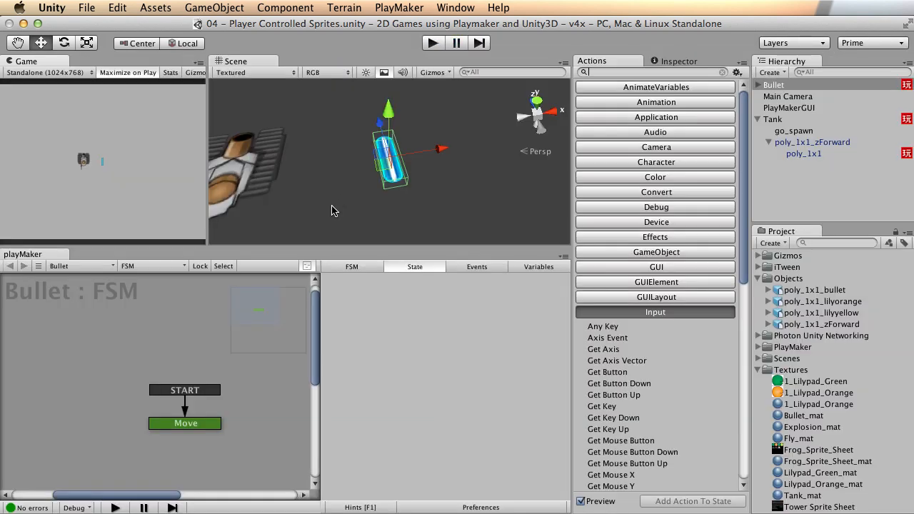
Set the Translate action's Z value in the Move state to 5 and play-test the Bullet's movement
left_click(198, 425)
left_click(485, 400)
key("BackSpace")
key("Return")
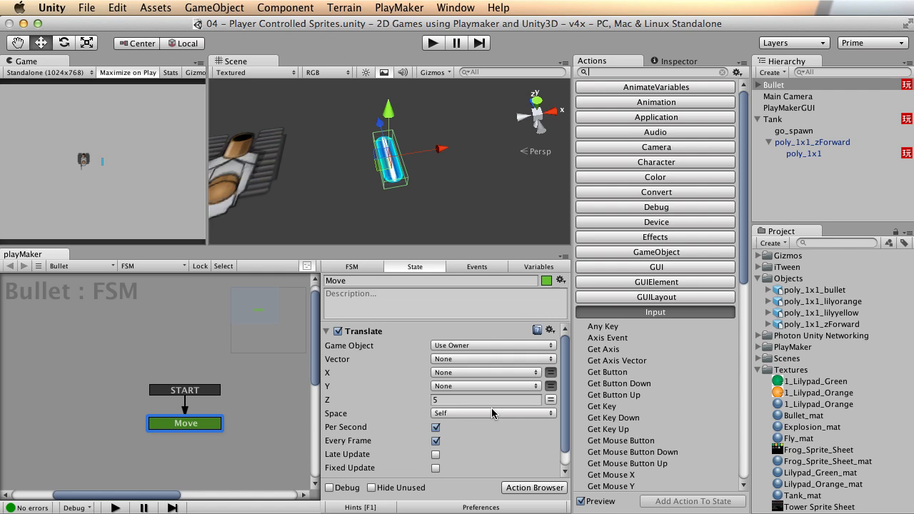
left_click(432, 42)
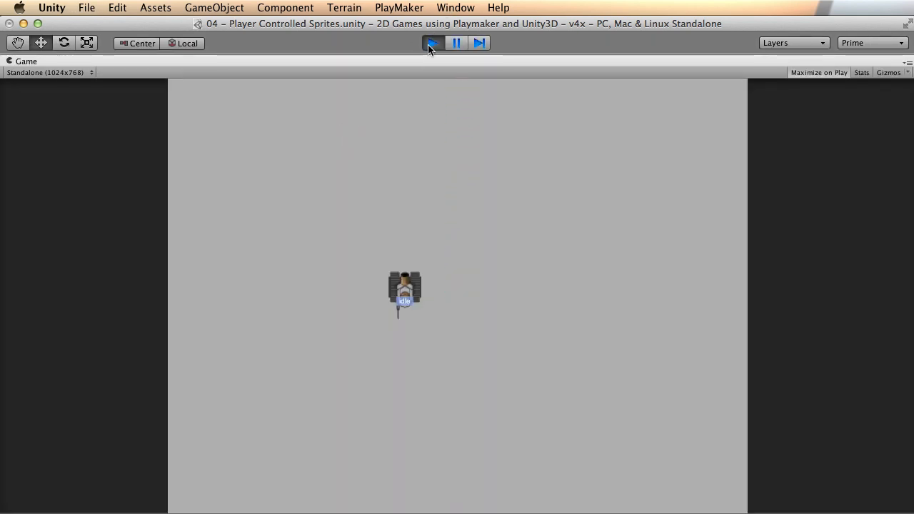
left_click(431, 44)
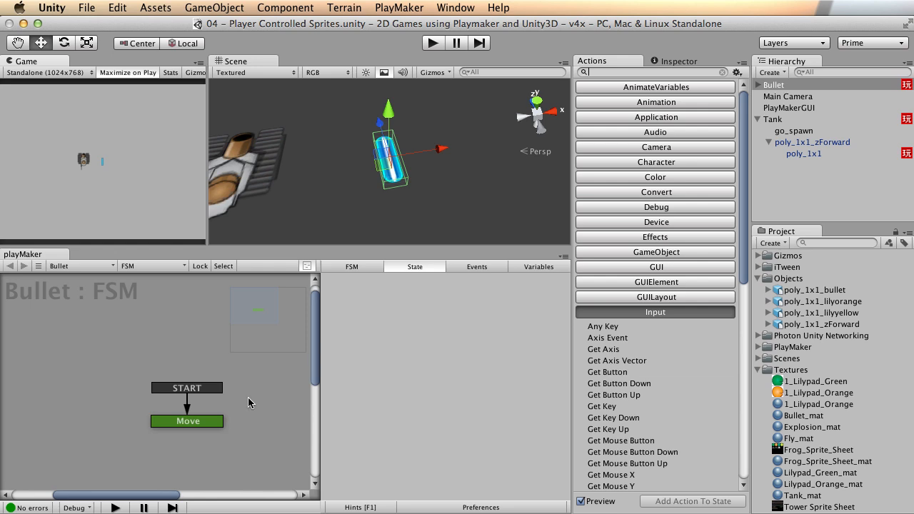
left_click_drag(202, 426, 105, 393)
right_click(75, 382)
left_click(161, 351)
scroll(439, 190, "down", 5)
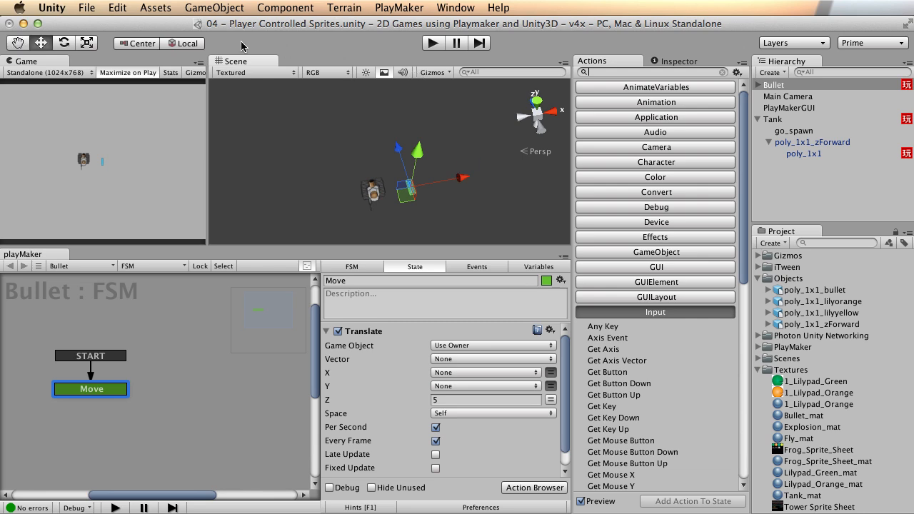
Create a Cube and stretch it along the X axis to a scale of about 9.4
left_click(230, 7)
left_click(218, 5)
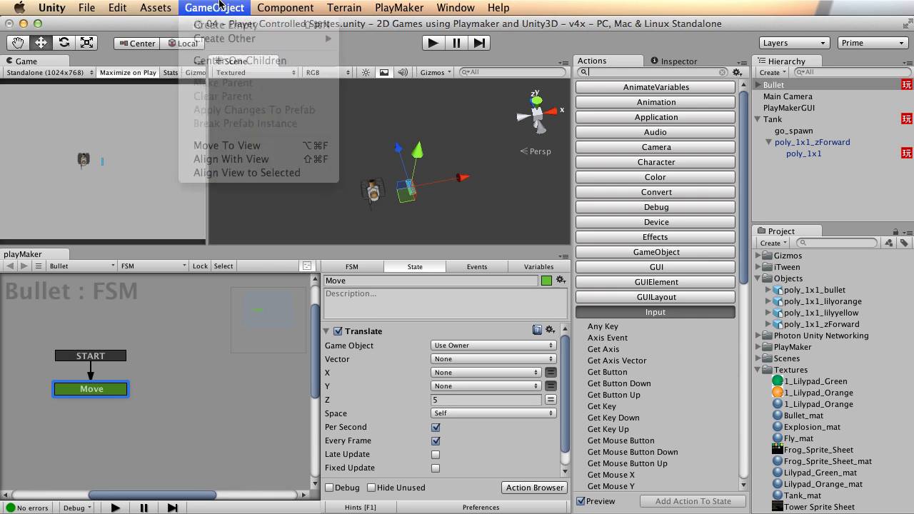
left_click(281, 7)
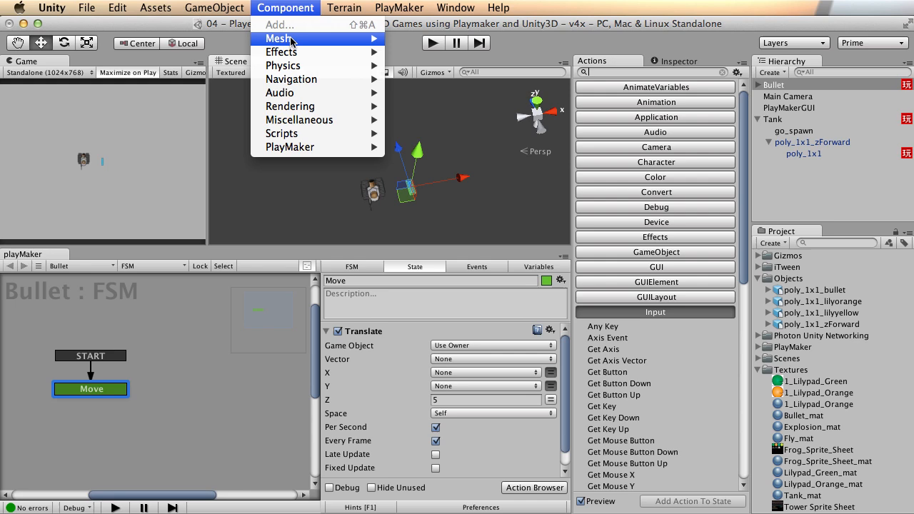
mouse_move(214, 7)
mouse_move(224, 40)
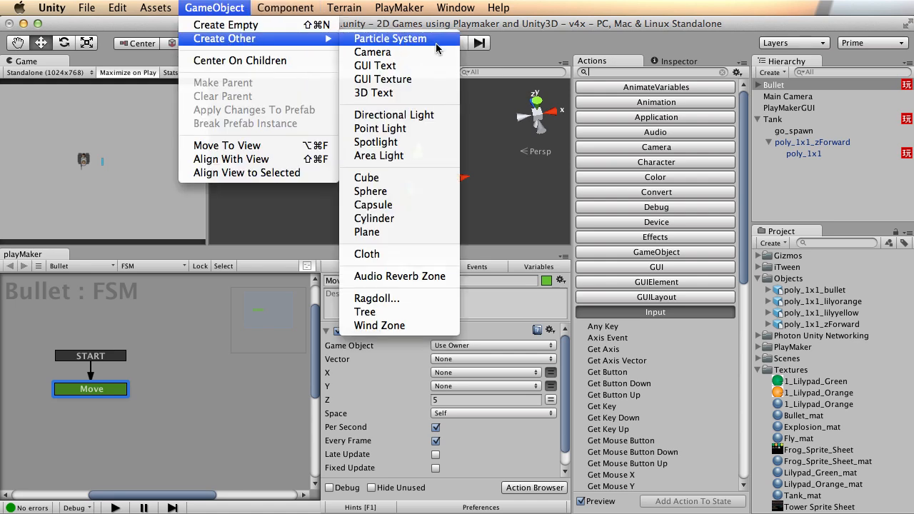
left_click(368, 177)
left_click_drag(394, 164, 458, 164, "alt")
key("r")
key("w")
Move the Cube ahead of the tank and Bullet, to about X -0.23, Y 0.41, Z 3.59
right_click_drag(464, 160, 178, 158, "alt")
left_click_drag(426, 136, 427, 198, "alt")
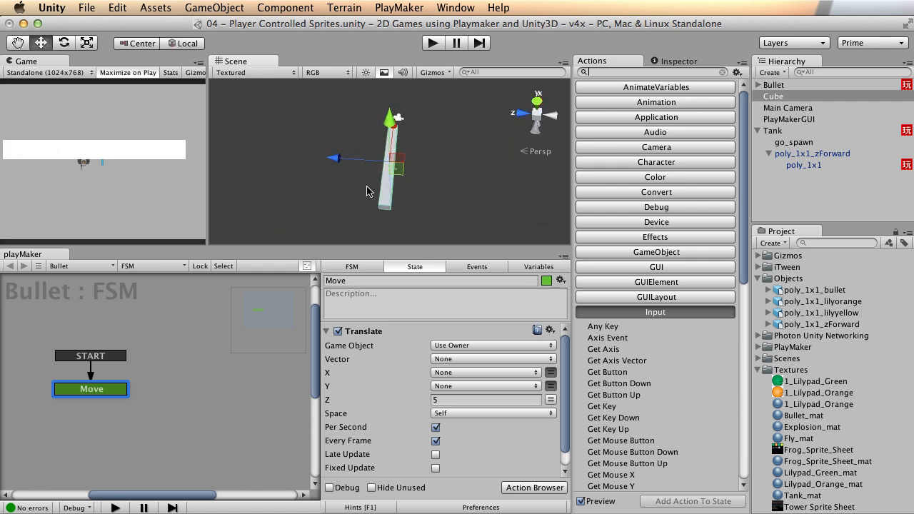
left_click_drag(338, 159, 294, 159)
left_click_drag(359, 123, 251, 178)
right_click_drag(400, 121, 785, 102, "alt")
middle_click_drag(438, 109, 444, 171, "alt")
left_click_drag(340, 126, 352, 136)
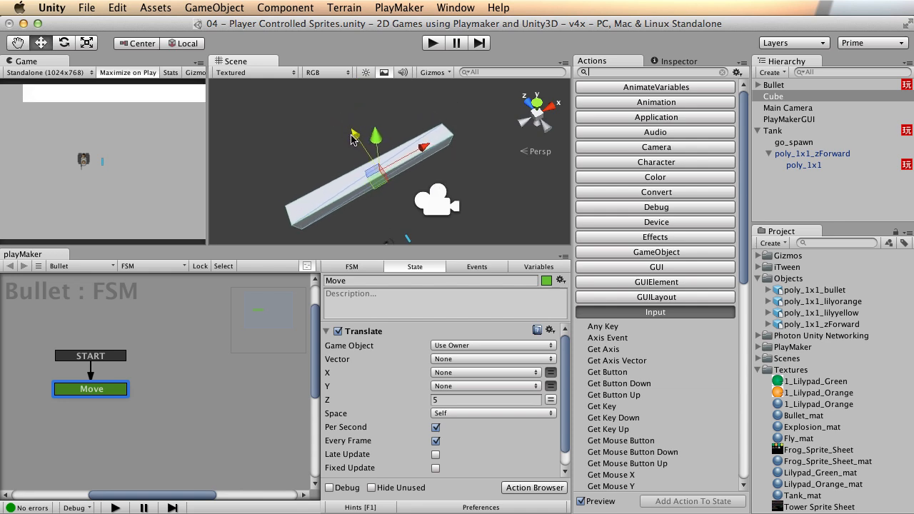
left_click_drag(422, 147, 409, 155)
right_click_drag(448, 140, 457, 141, "alt")
middle_click_drag(456, 141, 484, 132)
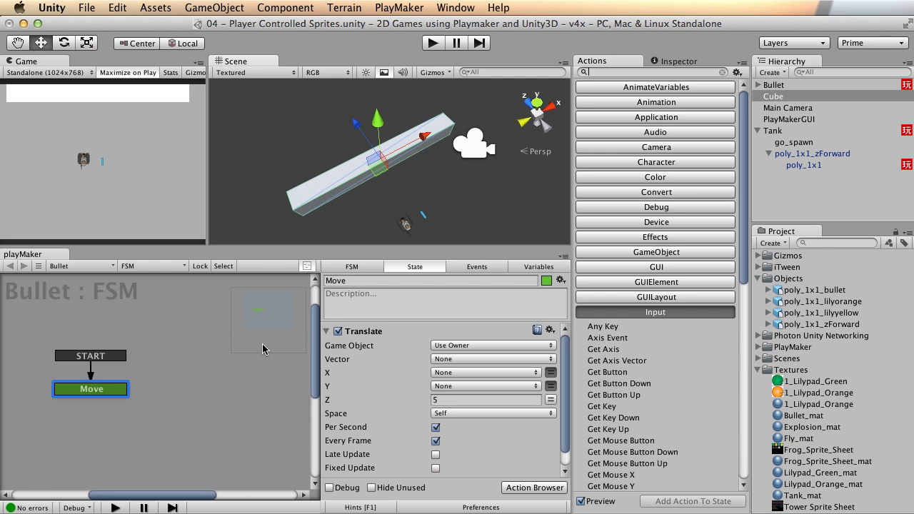
Rename the Cube as t_bulletcatcher
left_click(799, 119)
left_click(774, 97)
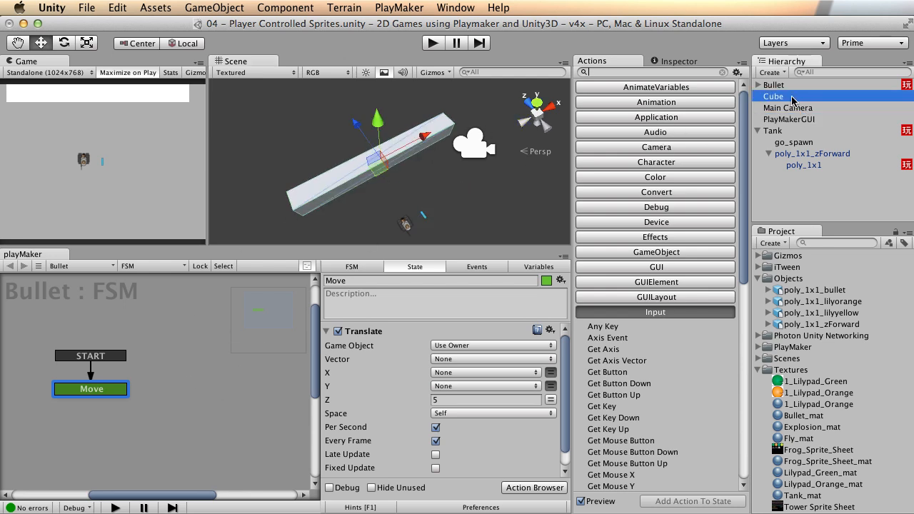
left_click(773, 97)
type("t")
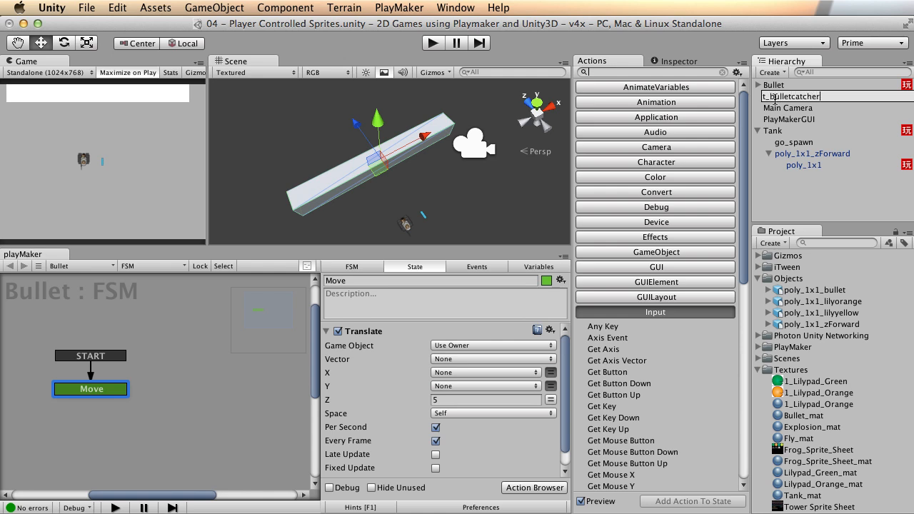
type("_bulletcatcher")
key("Return")
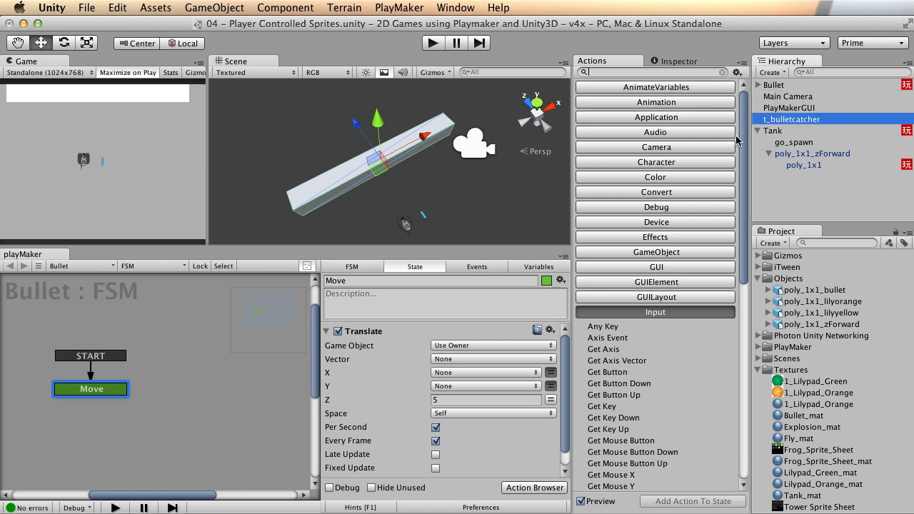
Make the Box Collider of t_bulletcatcher a trigger and add a PlayMaker FSM to the object
key("shift+space")
left_click_drag(505, 233, 536, 171, "alt")
key("shift+space")
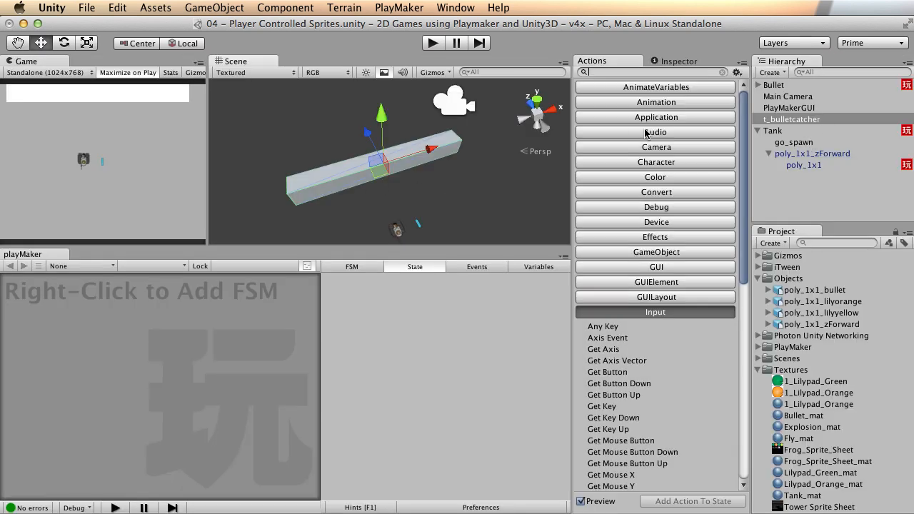
left_click(658, 63)
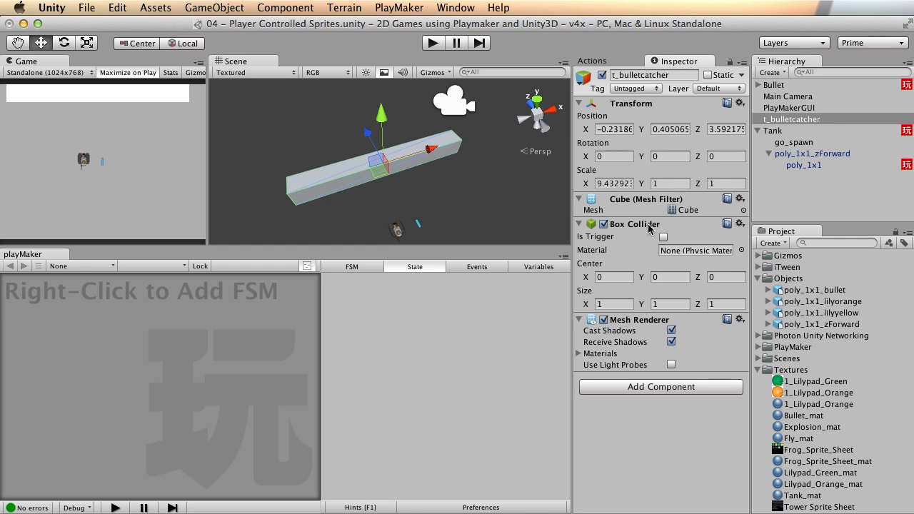
right_click(96, 334)
left_click(126, 348)
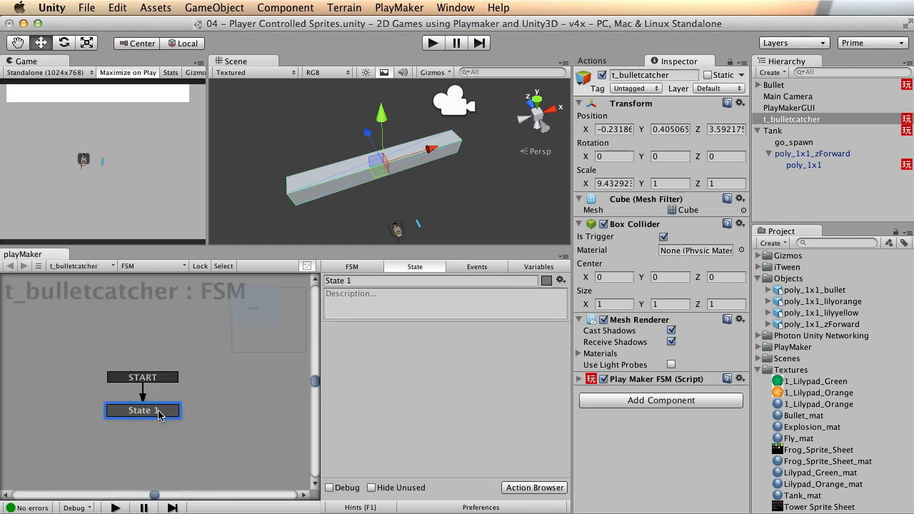
Add a Trigger Event action to State 1 of the t_bulletcatcher FSM
left_click(626, 62)
type("trigger")
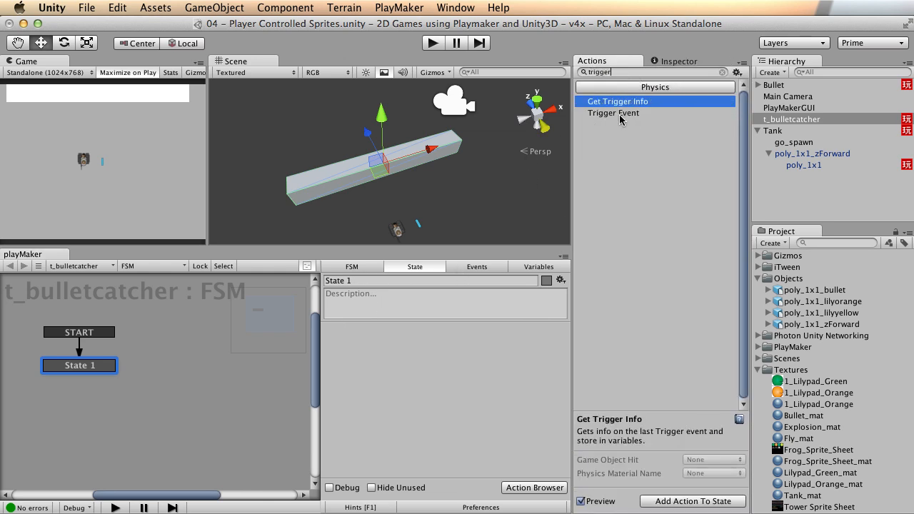
double_click(618, 114)
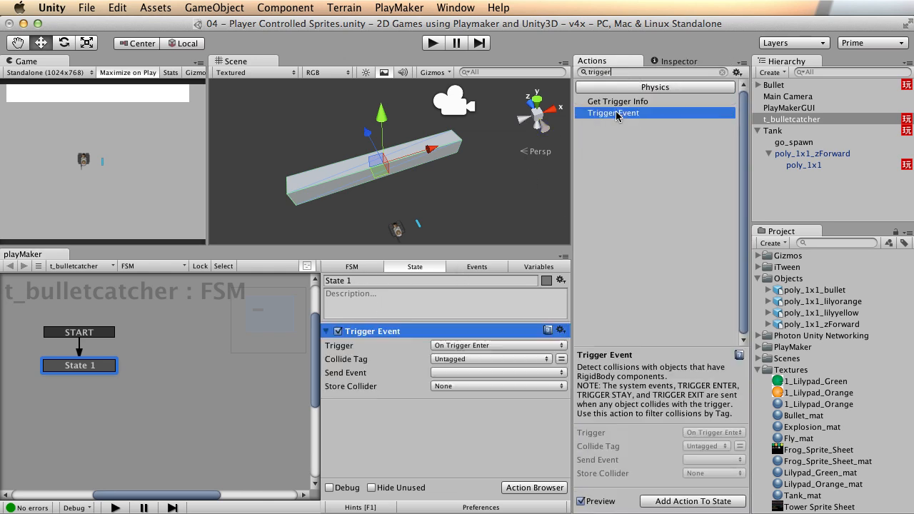
Create a GameObject variable named collider in the t_bulletcatcher FSM
left_click(538, 267)
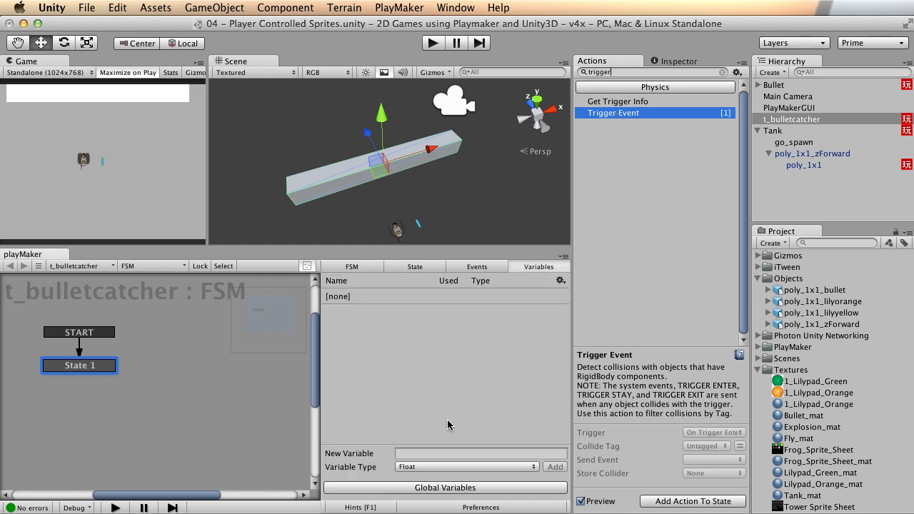
left_click(437, 469)
left_click(439, 501)
left_click(423, 452)
type("collid")
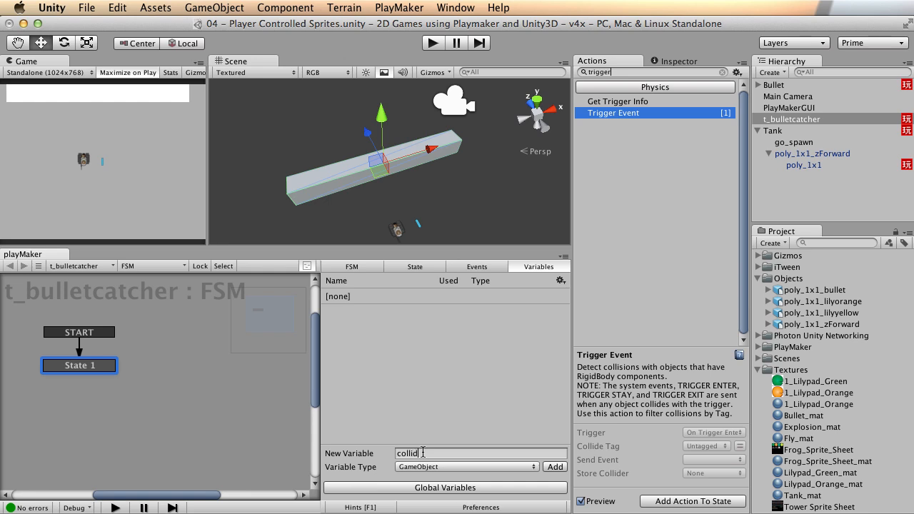
type("er")
key("Return")
Set the Trigger Event action in State 1 to store the collider in the collider variable
left_click(433, 271)
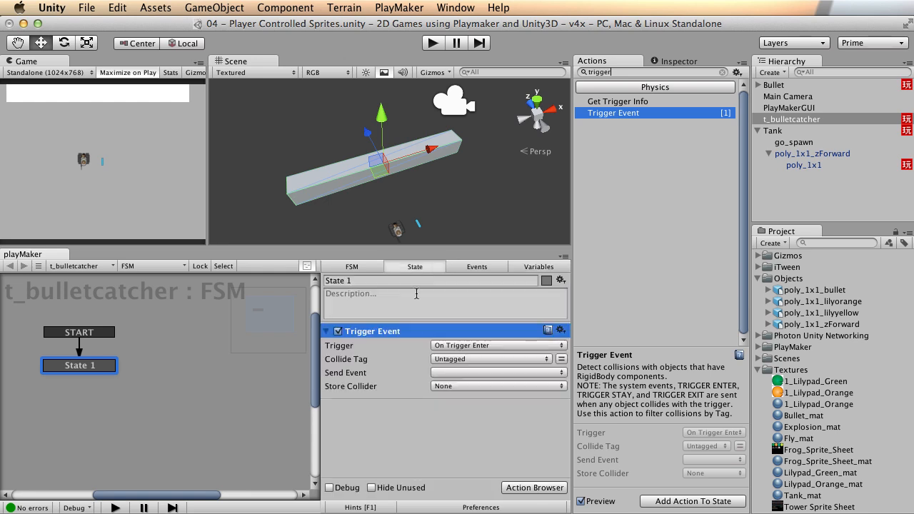
left_click(478, 373)
left_click(400, 360)
left_click(468, 359)
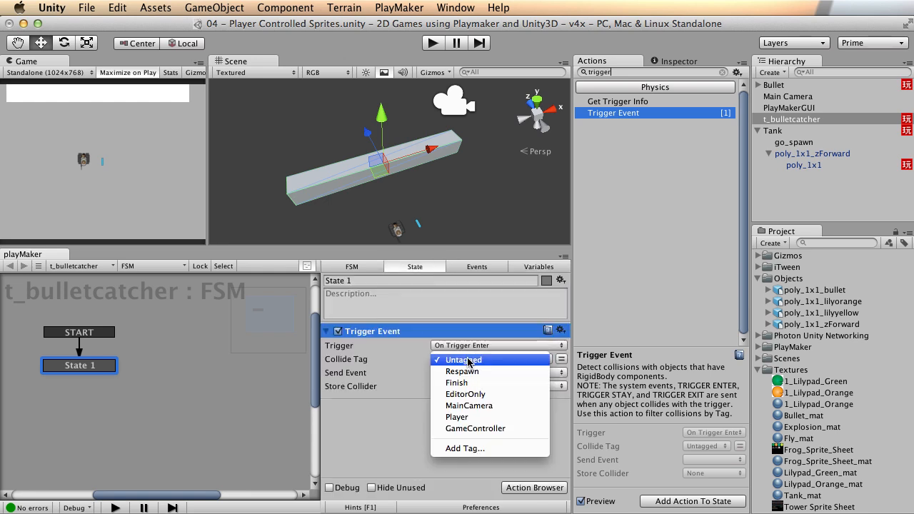
left_click(400, 344)
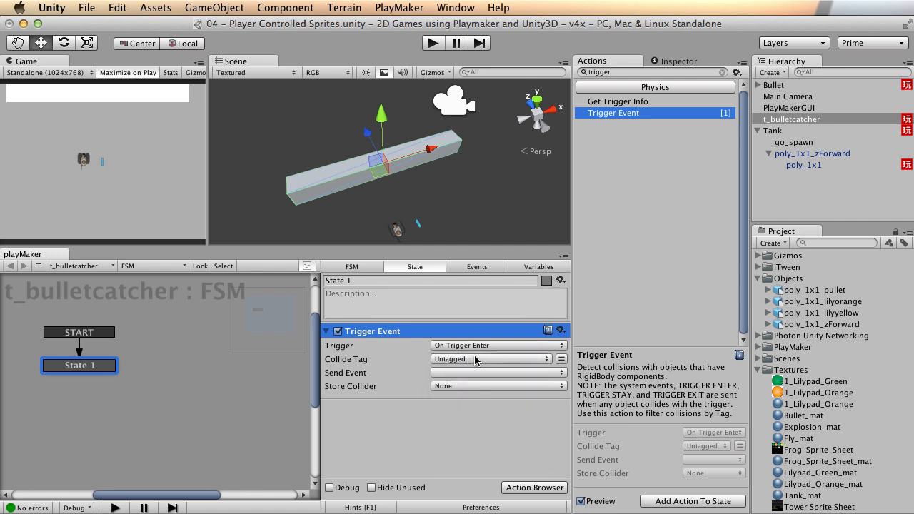
left_click(463, 386)
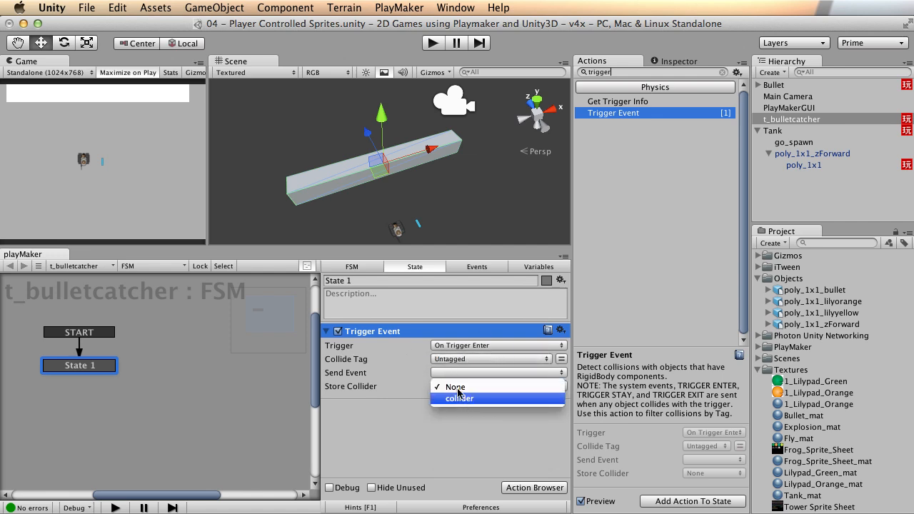
left_click(470, 399)
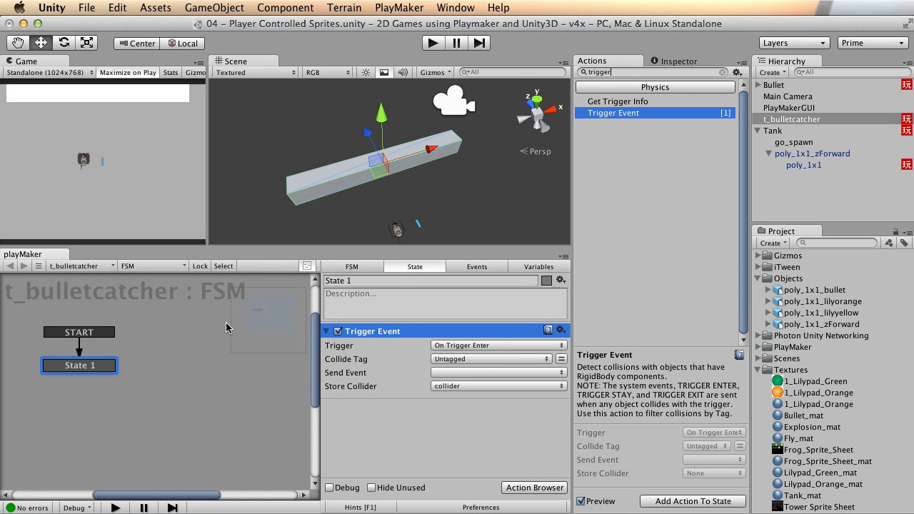
Create the event handle_collision and set it as the event sent by the Trigger Event action
left_click(482, 266)
left_click(440, 467)
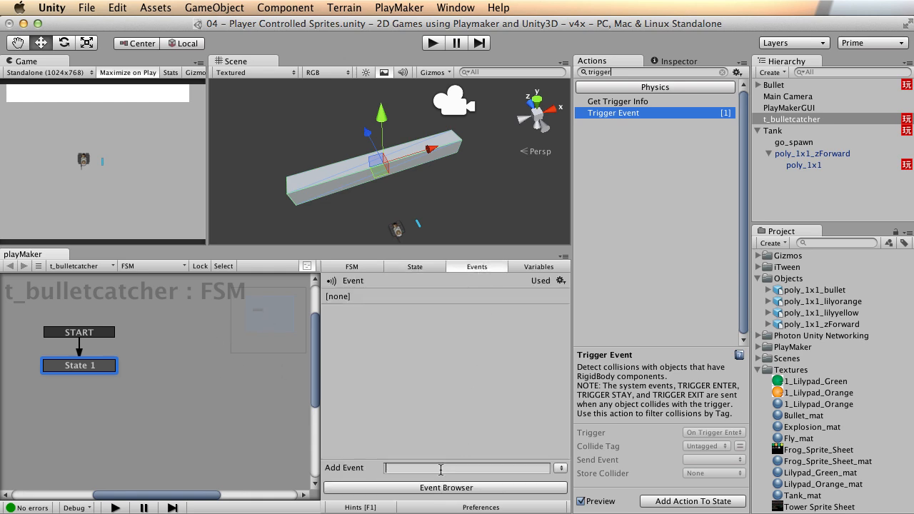
type("handle_collision")
key("Return")
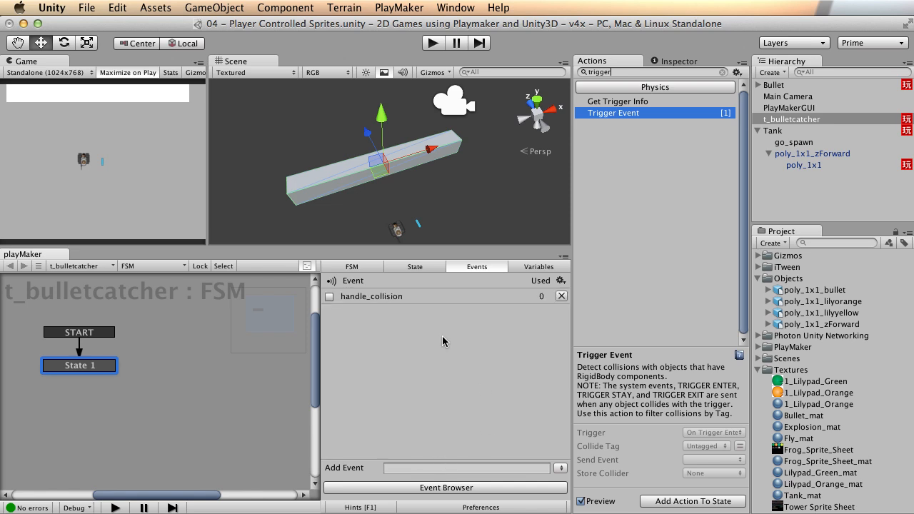
left_click(411, 264)
left_click(471, 373)
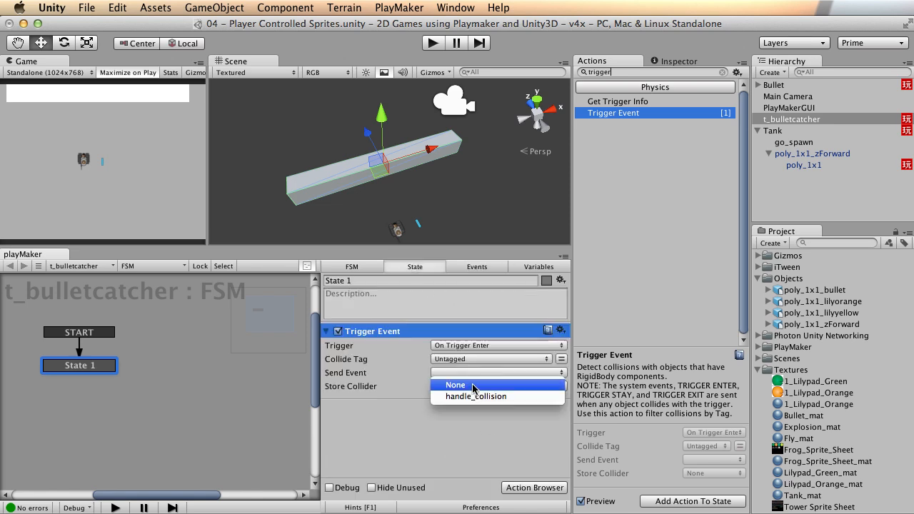
left_click(477, 394)
Give State 1 a handle_collision transition and link it to a newly added second state
right_click(101, 366)
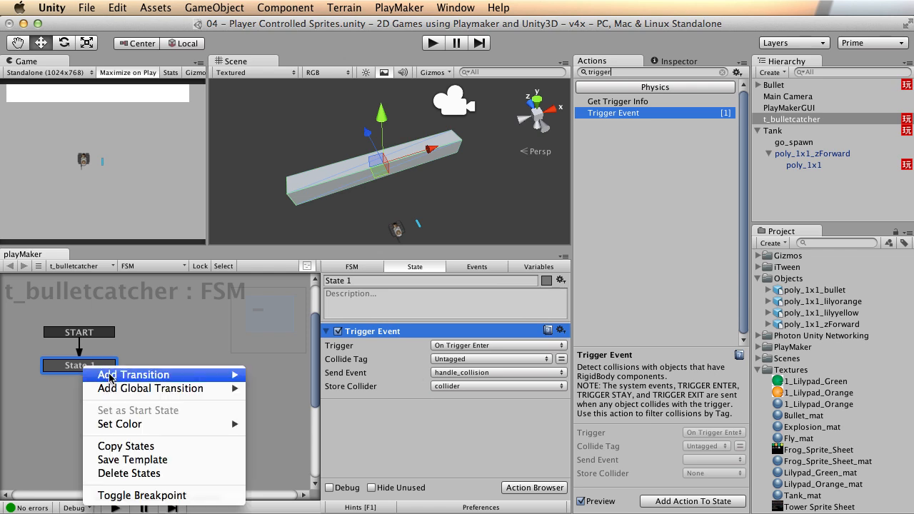
mouse_move(118, 376)
left_click(289, 376)
right_click(178, 362)
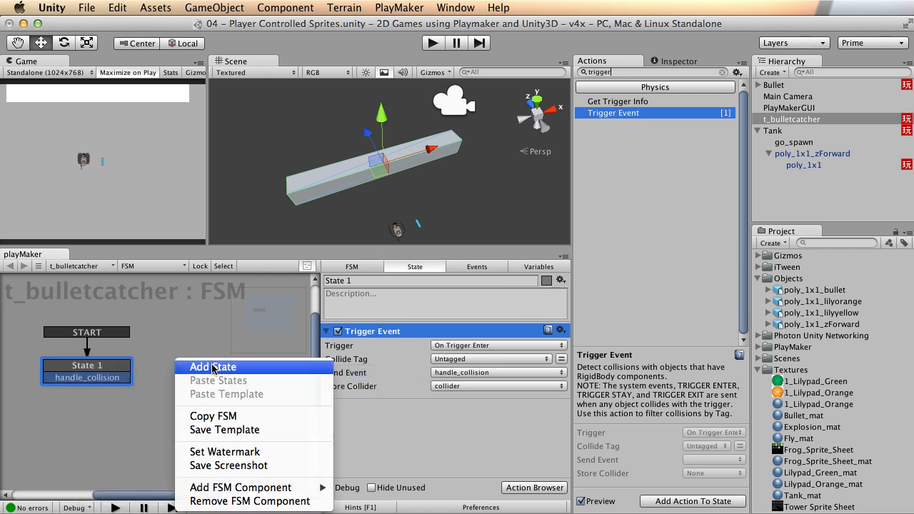
left_click(214, 367)
left_click_drag(116, 378, 219, 410)
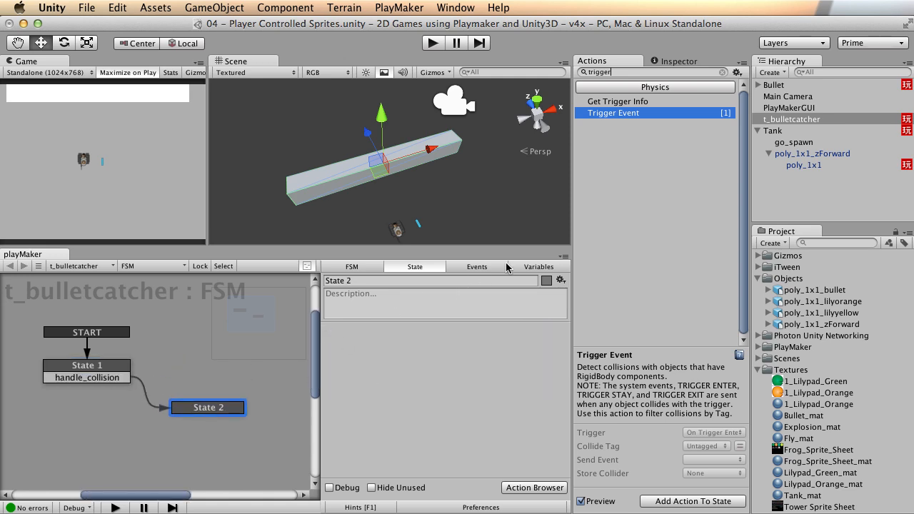
Add a Destroy Object action to State 2 with the collider variable as its Game Object
key("BackSpace")
key("BackSpace")
key("BackSpace")
key("BackSpace")
key("BackSpace")
key("BackSpace")
key("BackSpace")
type("destro")
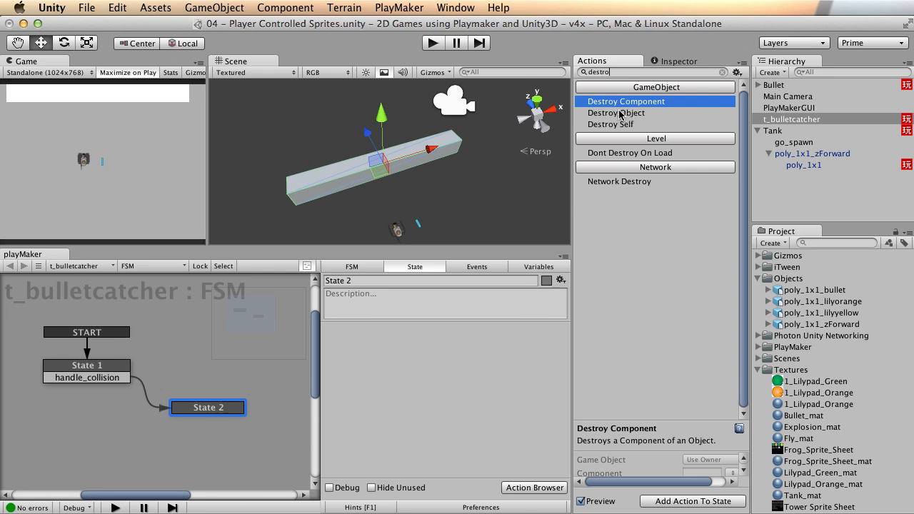
double_click(615, 115)
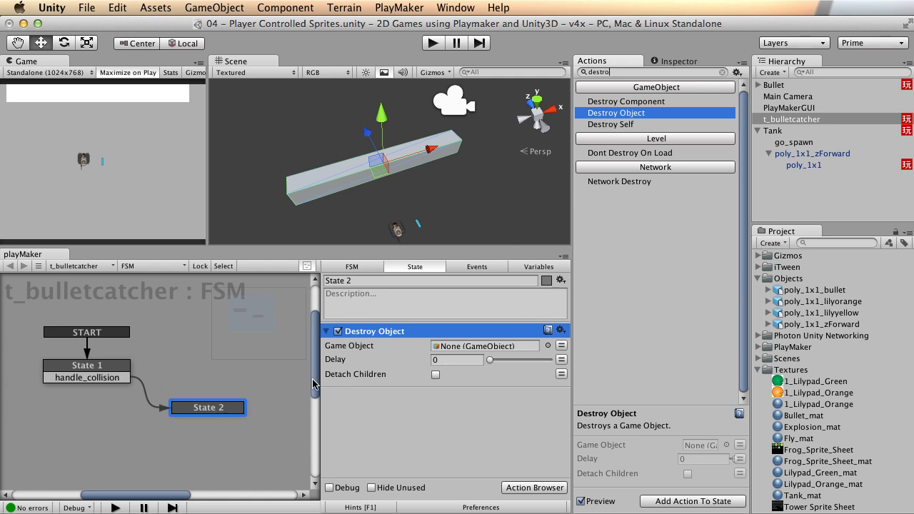
left_click(561, 345)
left_click(503, 346)
left_click(457, 357)
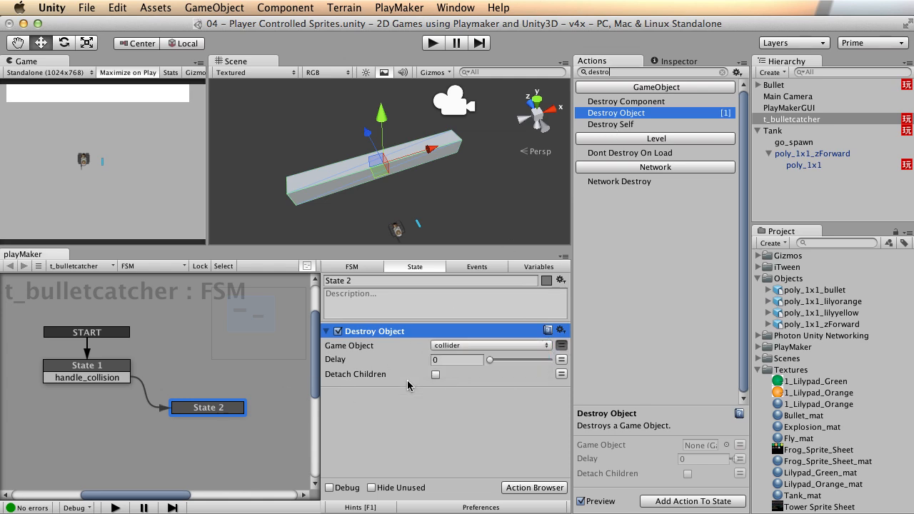
Add a FINISHED transition to State 2 and link it back to State 1
right_click(205, 412)
mouse_move(242, 417)
left_click(418, 442)
left_click_drag(191, 422, 98, 371)
left_click_drag(209, 411, 216, 417)
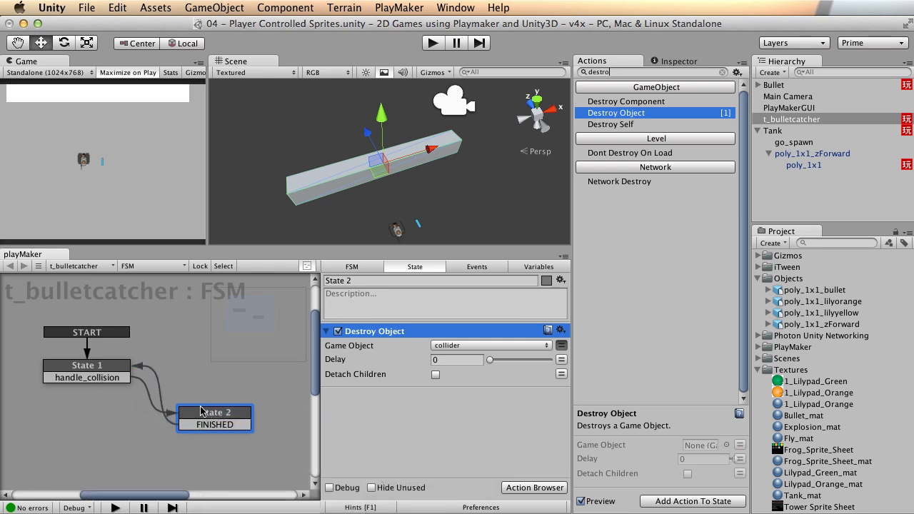
Play-test the Bullet flying into t_bulletcatcher and inspect the catcher's components
left_click(432, 45)
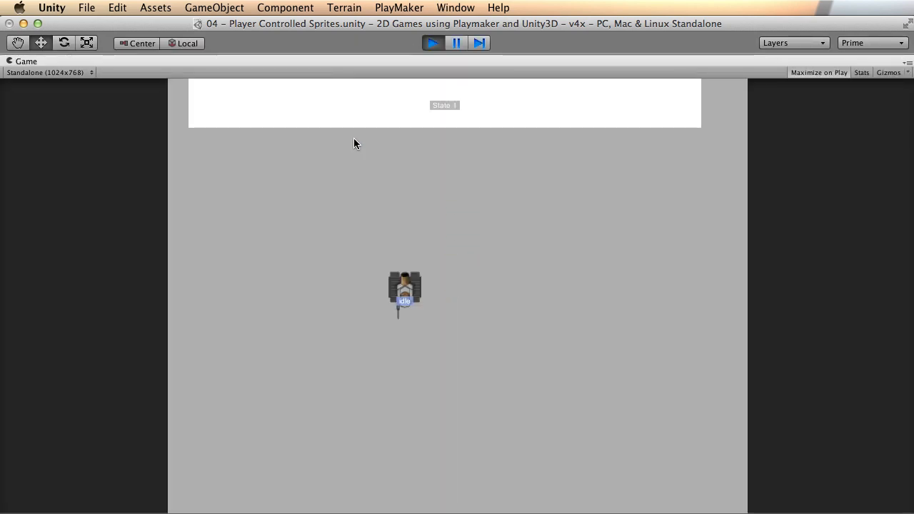
left_click(432, 43)
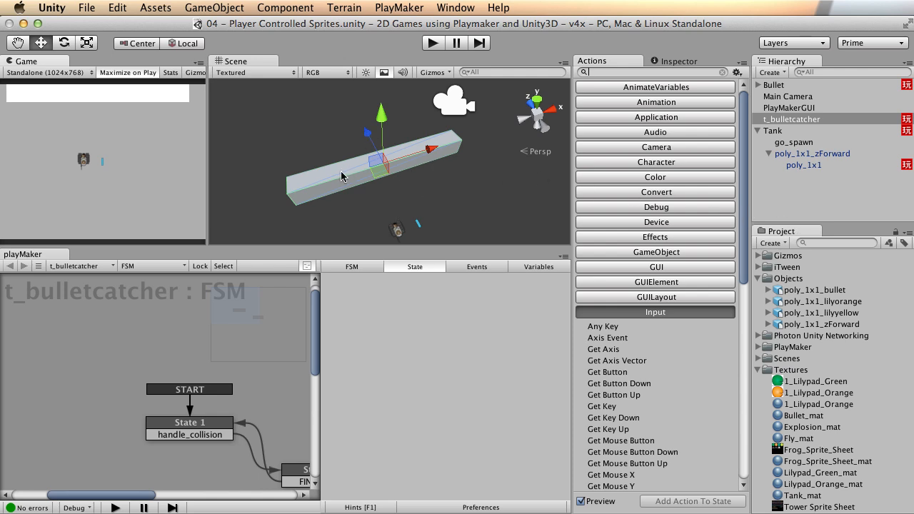
left_click(684, 61)
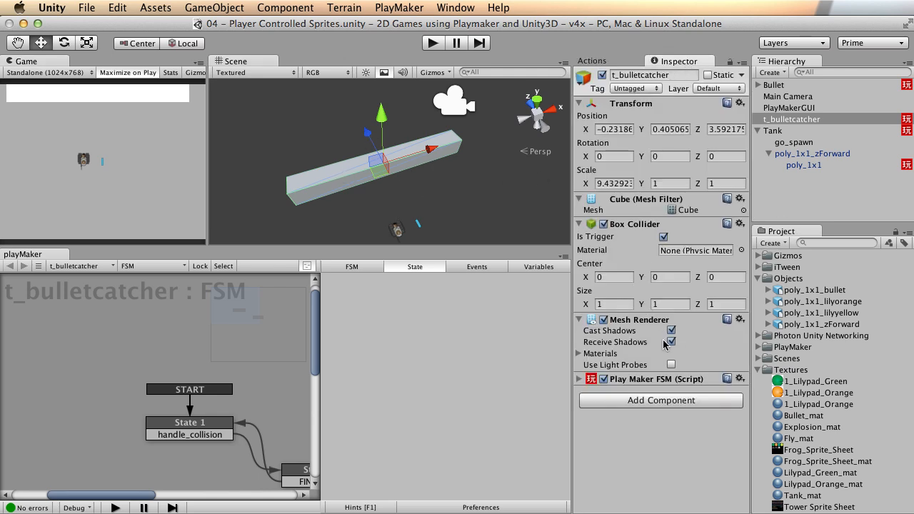
Disable shadow casting, shadow receiving and the Mesh Renderer on t_bulletcatcher, and play-test the scene with the catcher hidden
left_click(671, 342)
left_click(671, 330)
left_click(603, 320)
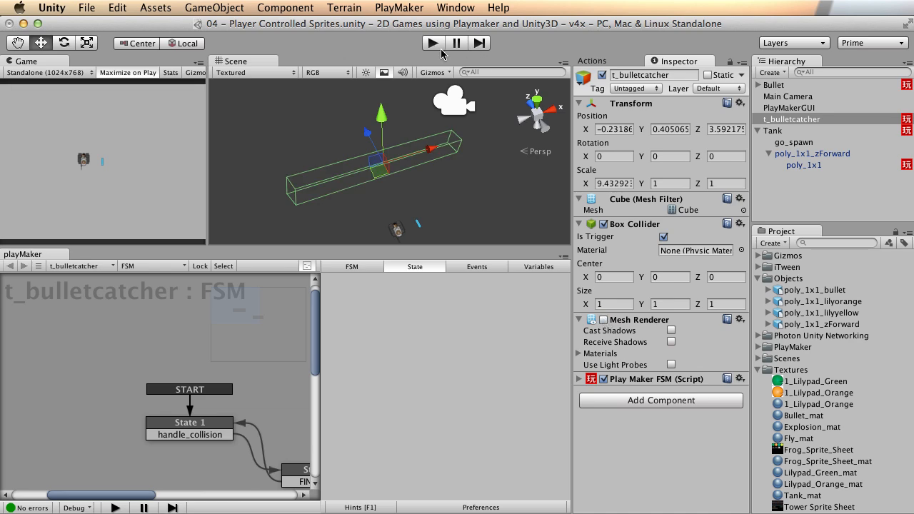
key("super+p")
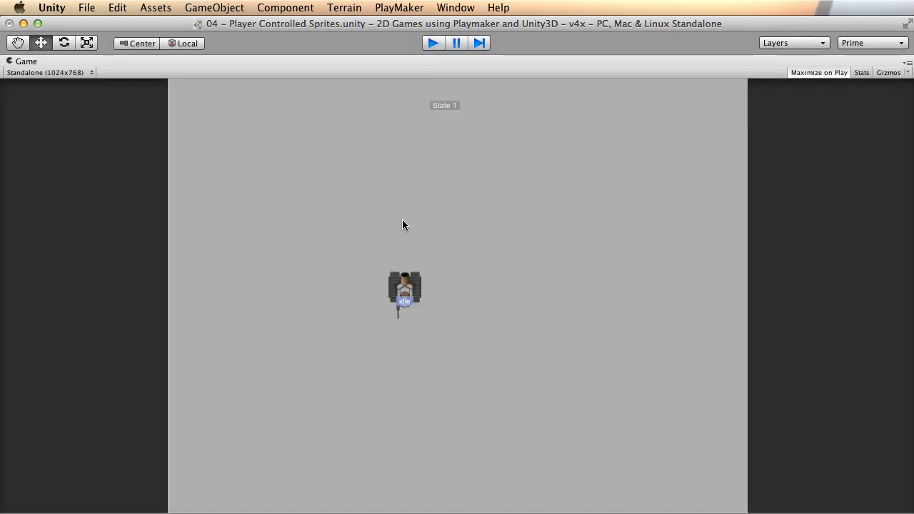
key("super+p")
Re-enable t_bulletcatcher's Mesh Renderer along with its Cast Shadows and Receive Shadows options
right_click_drag(449, 193, 398, 177, "alt")
middle_click_drag(397, 177, 396, 150, "alt")
left_click_drag(397, 151, 371, 189, "alt")
right_click_drag(300, 188, 457, 171, "alt")
left_click_drag(408, 155, 406, 171, "alt")
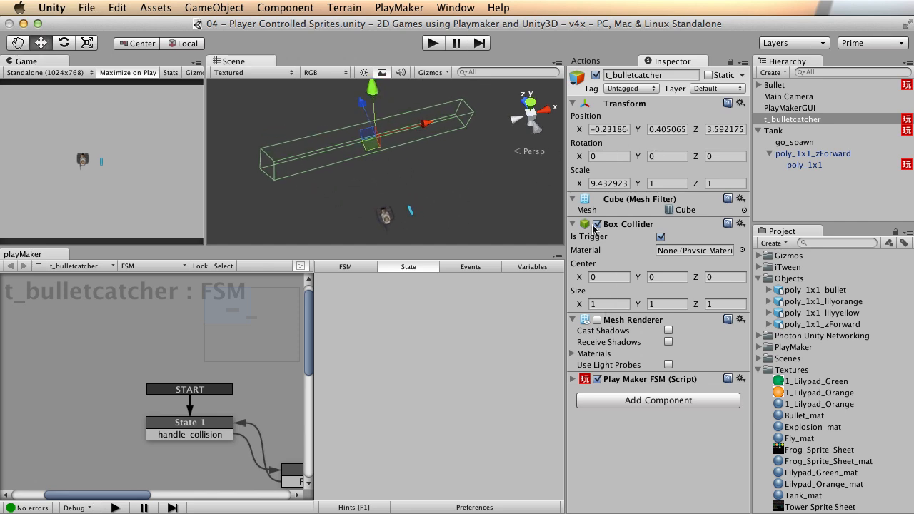
left_click(597, 320)
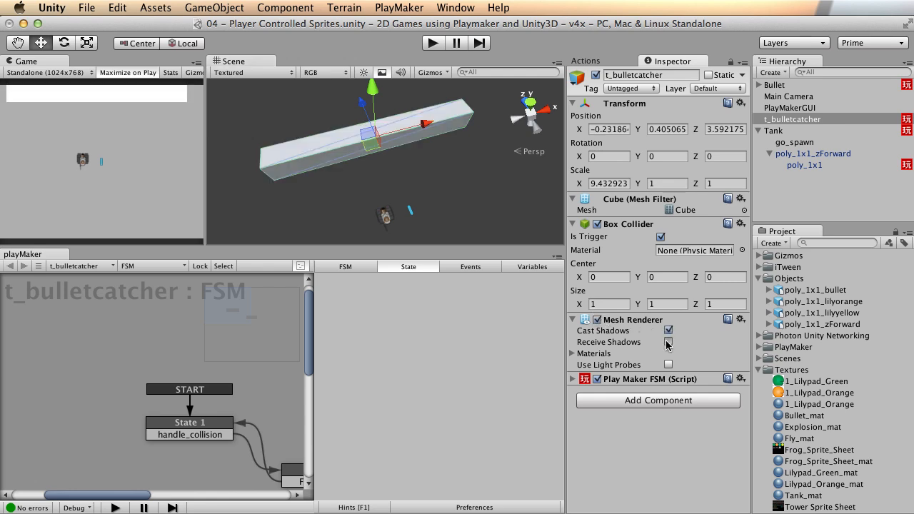
Duplicate t_bulletcatcher and move the copy along Z toward the tank, to about Z 1.87
left_click_drag(474, 203, 416, 170, "alt")
key("super+d")
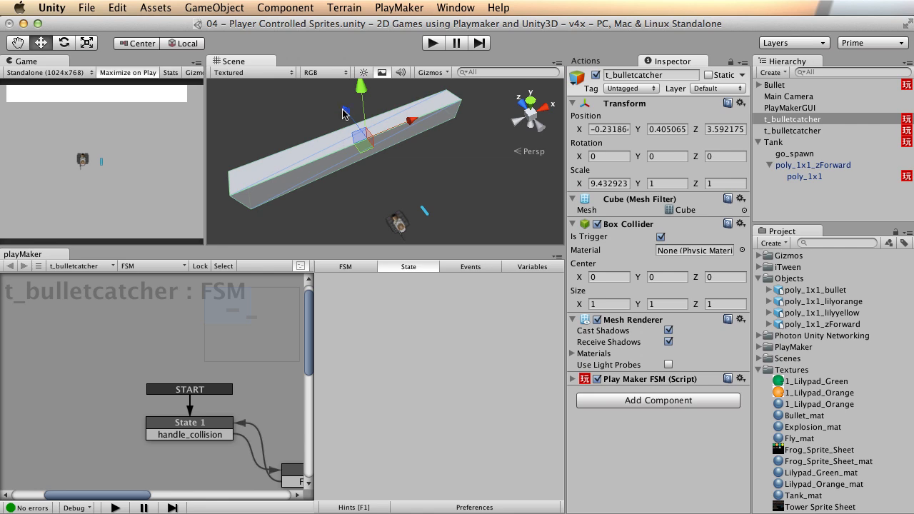
left_click_drag(344, 113, 372, 142)
Scale the duplicated catcher down along X to about 1.31 so it forms a small block
key("e")
key("r")
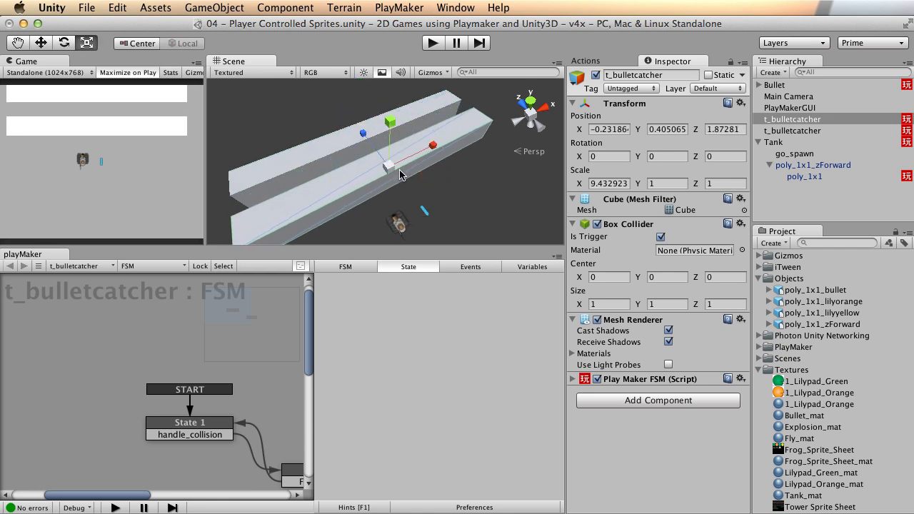
left_click_drag(430, 148, 387, 152)
key("w")
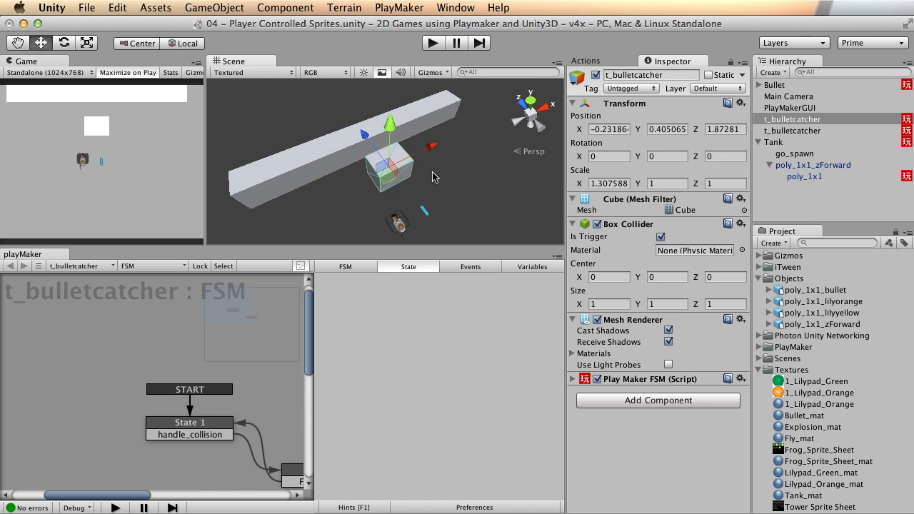
left_click_drag(465, 192, 404, 179, "alt")
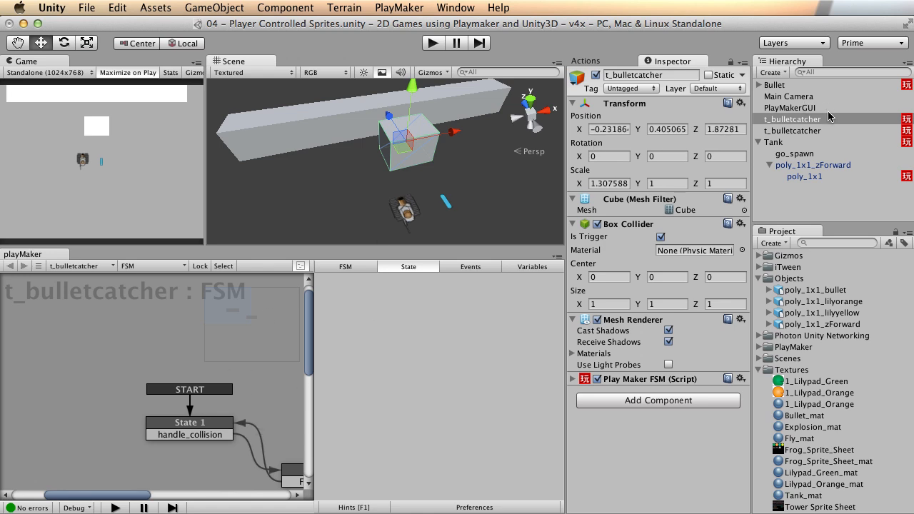
Rename the duplicated catcher as t_bulletTarget
left_click(797, 120)
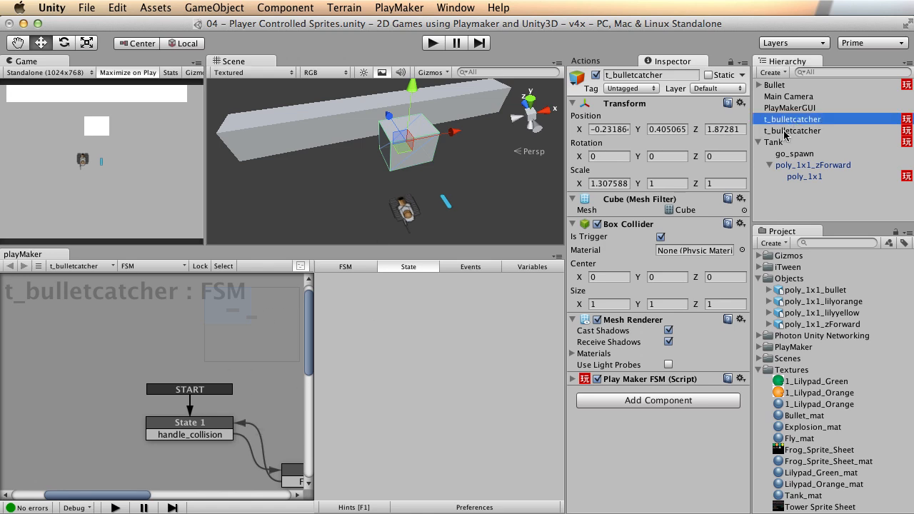
key("Return")
key("Right")
key("BackSpace")
key("BackSpace")
key("BackSpace")
key("BackSpace")
key("BackSpace")
key("BackSpace")
key("BackSpace")
type("T")
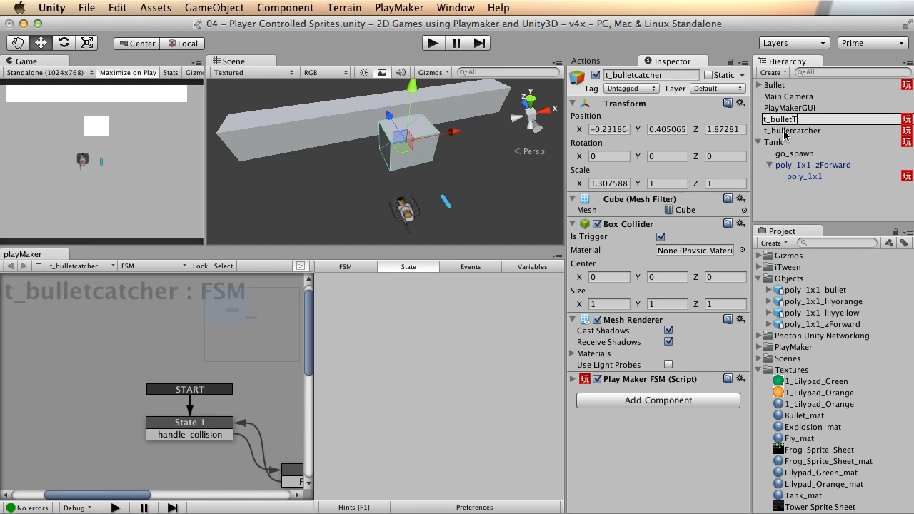
key("Return")
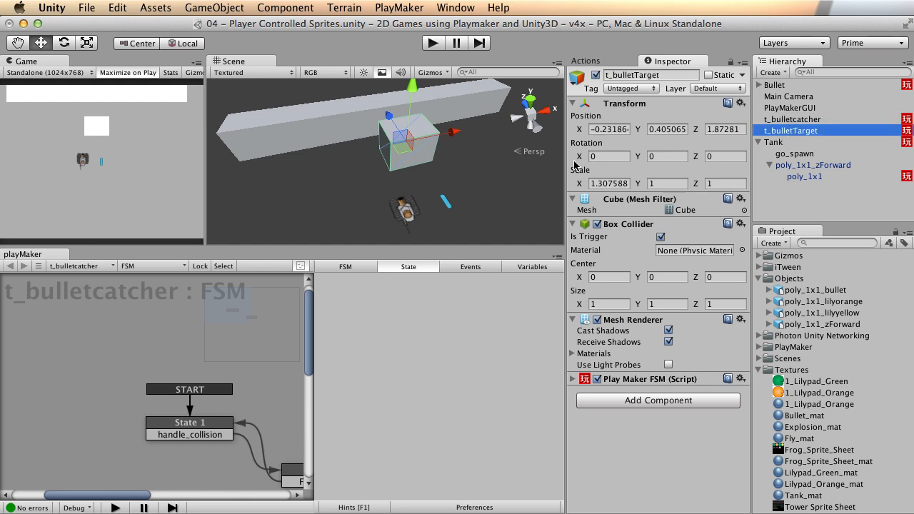
Review the actions of State 1 and State 2 in the t_bulletTarget FSM, including the trigger event settings
key("shift+space")
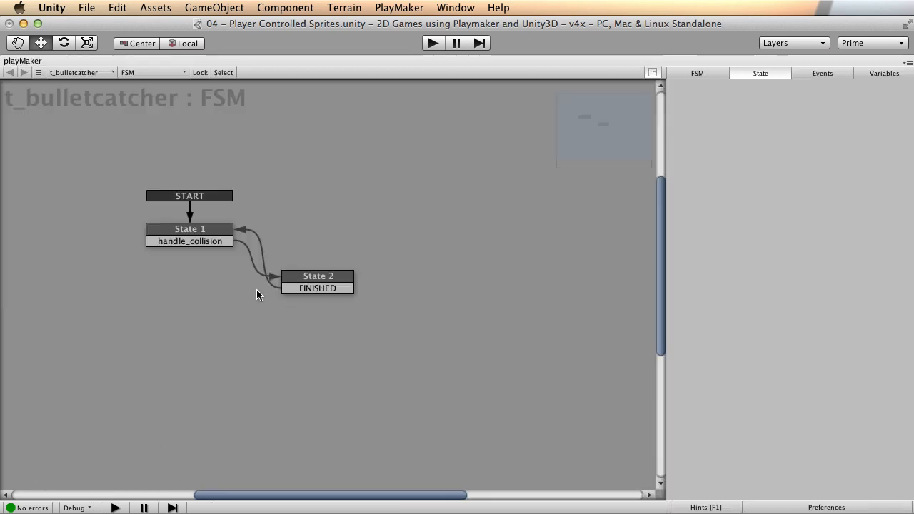
left_click(186, 230)
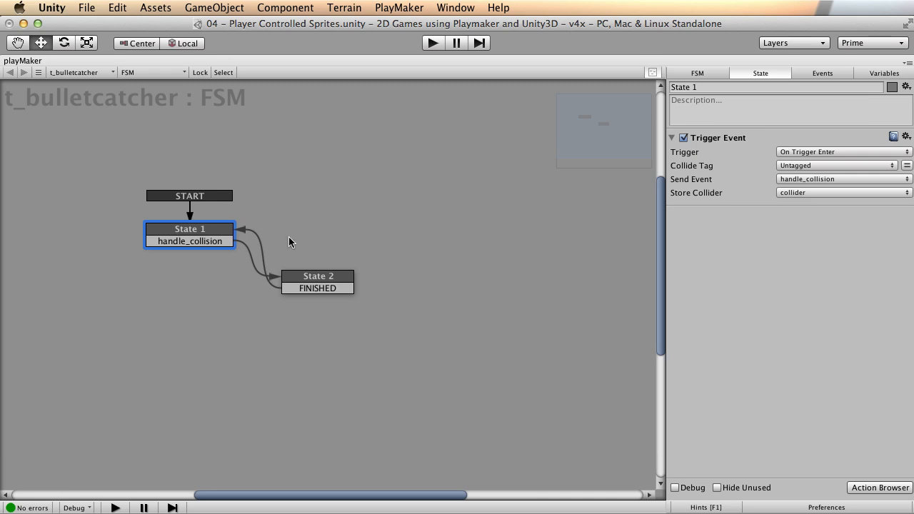
key("shift+space")
key("shift+space")
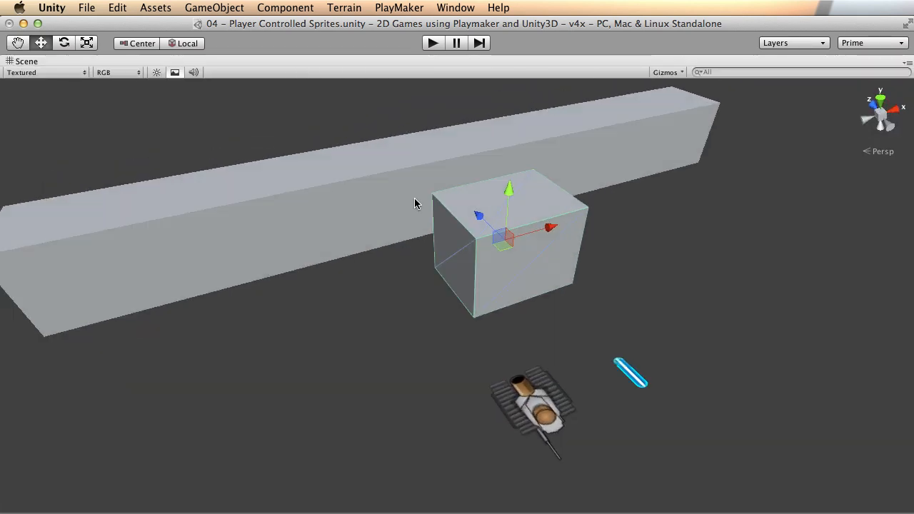
key("shift+space")
key("shift+space")
left_click_drag(294, 312, 257, 321, "alt")
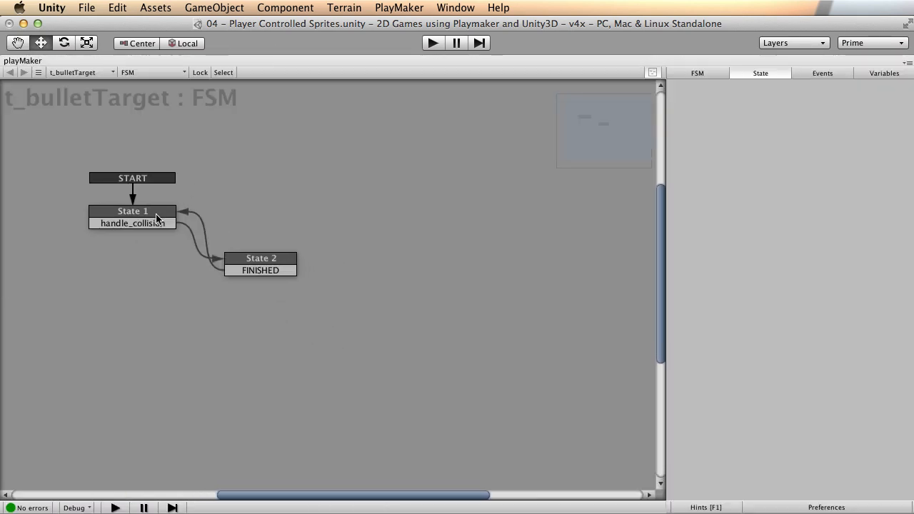
left_click(262, 259)
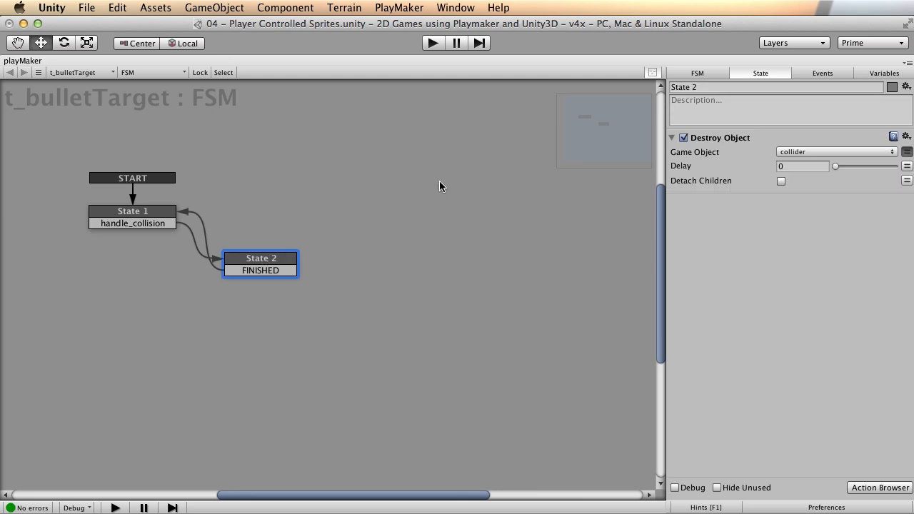
left_click(153, 212)
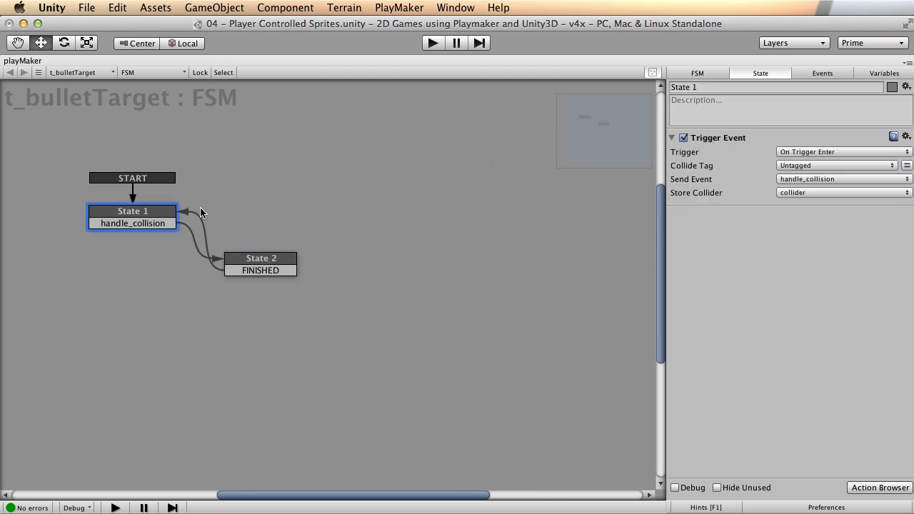
left_click(809, 192)
left_click(809, 182)
Replace the Destroy Object action in t_bulletTarget's State 2 with a Destroy Self action
left_click(261, 260)
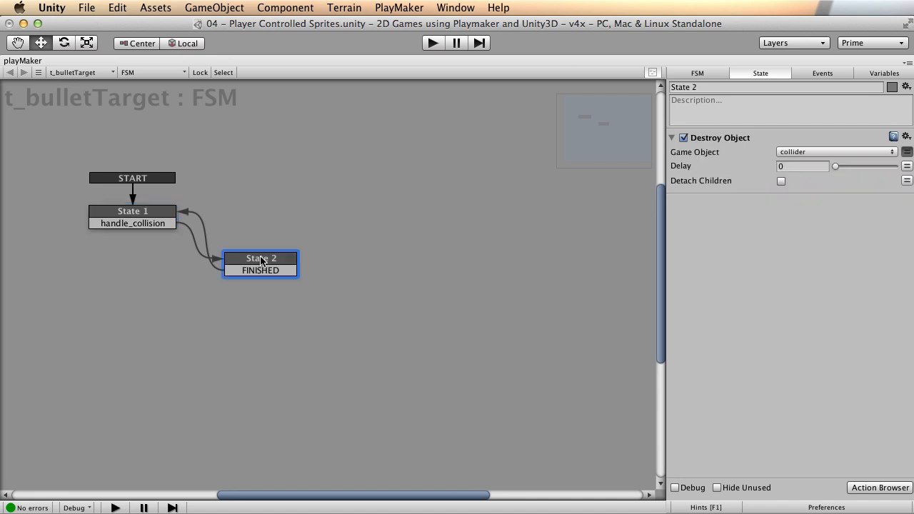
right_click(710, 138)
left_click(764, 284)
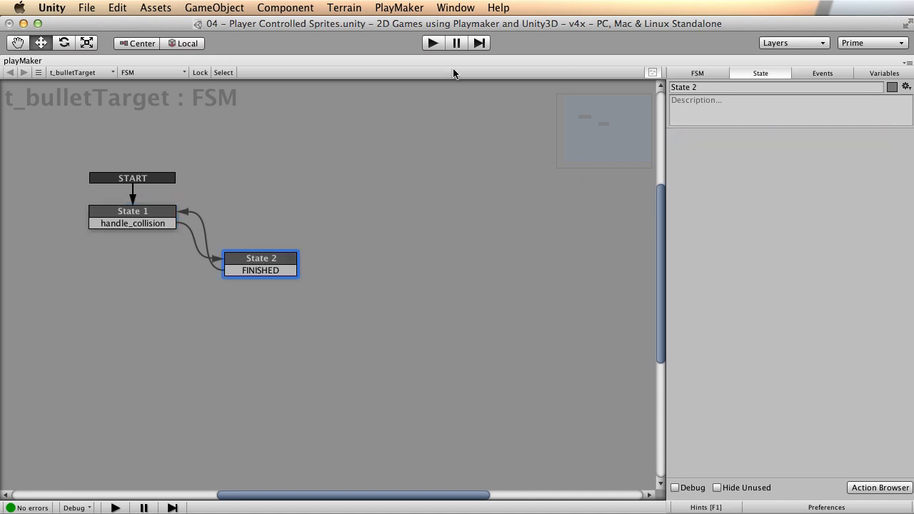
left_click(428, 5)
mouse_move(436, 39)
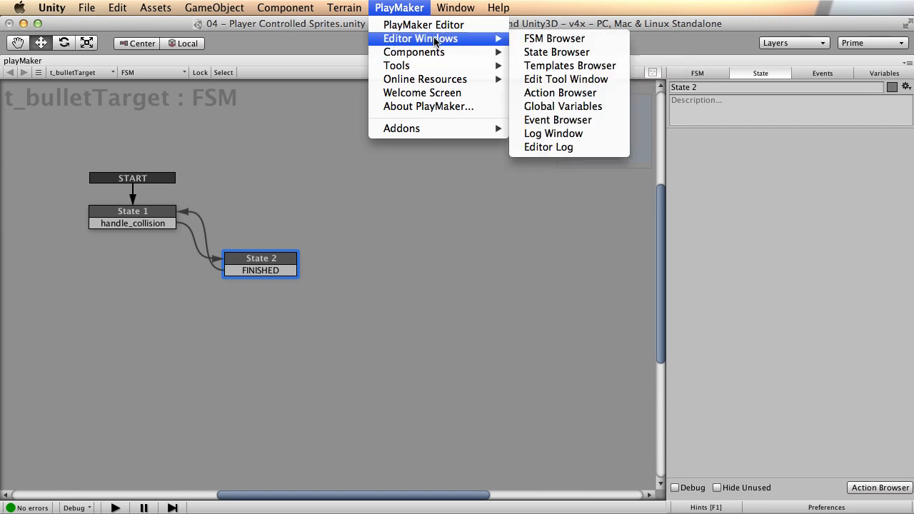
left_click(560, 92)
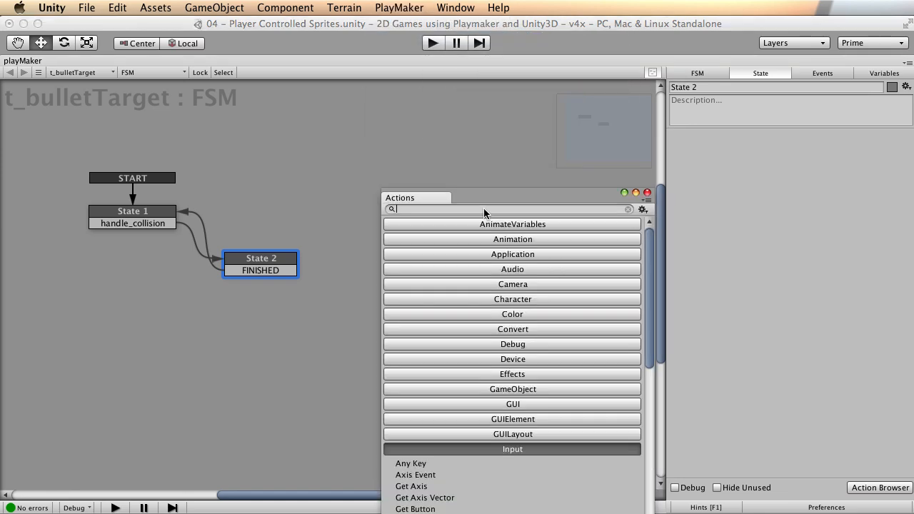
type("destro")
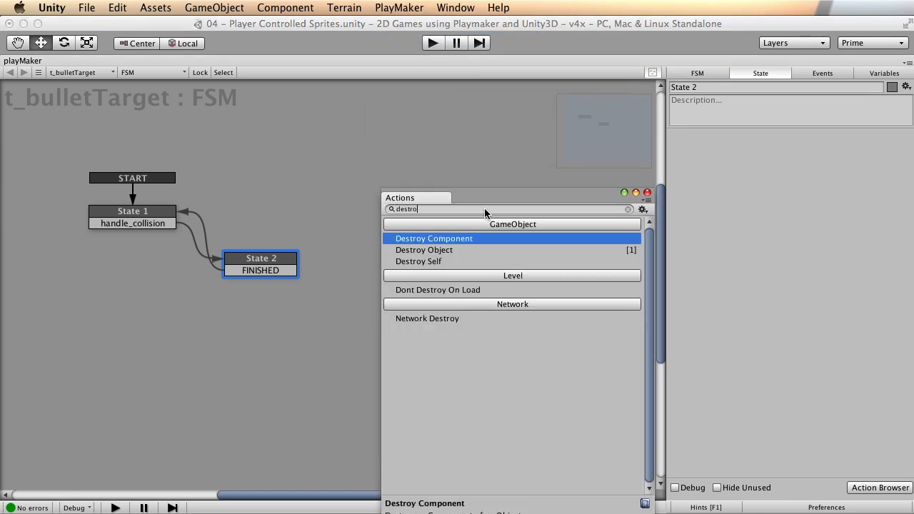
double_click(428, 262)
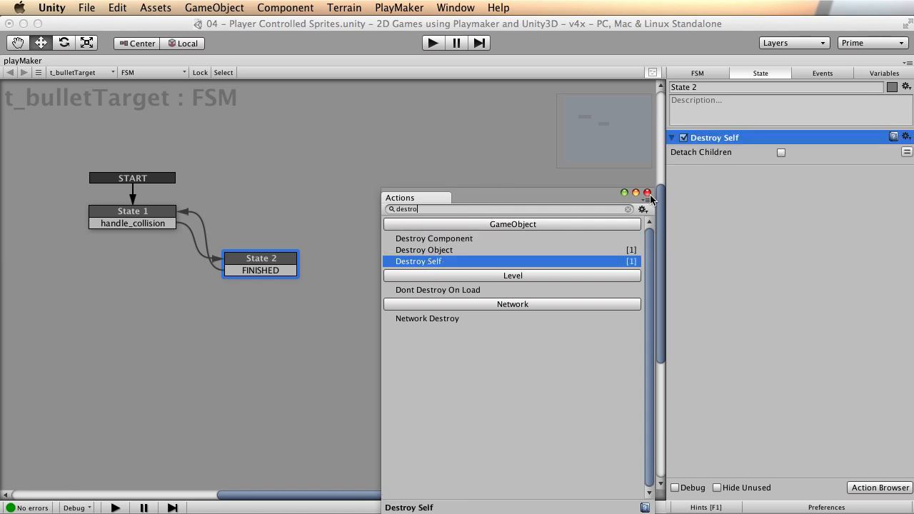
left_click(646, 193)
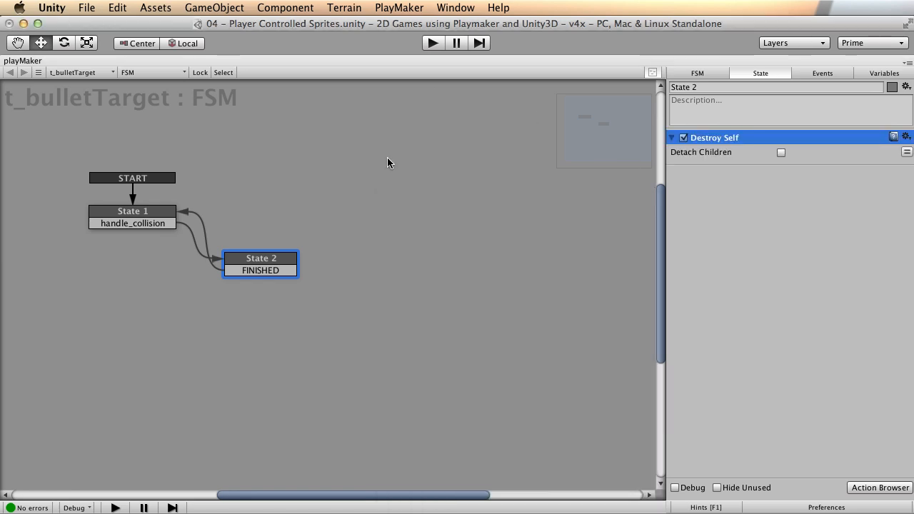
Play-test the Bullet hitting t_bulletTarget, and stop the game
key("shift+space")
left_click_drag(441, 129, 415, 187, "alt")
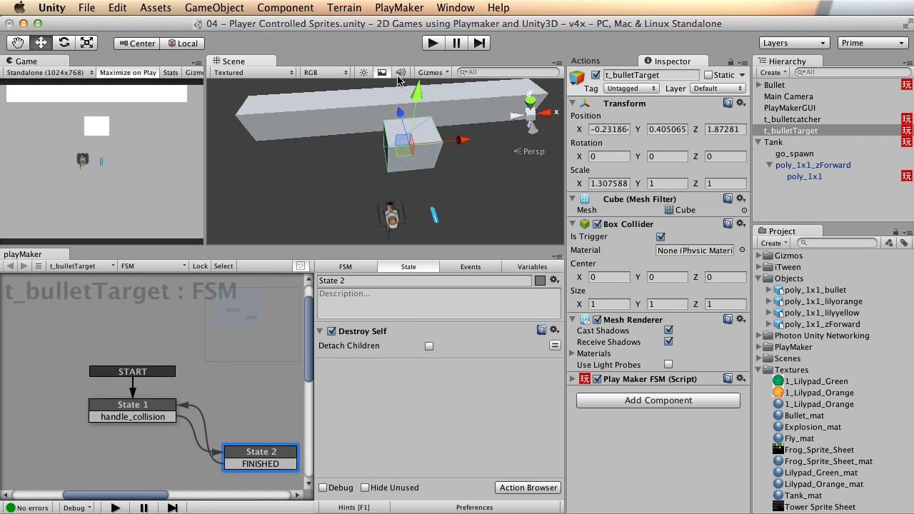
left_click(432, 44)
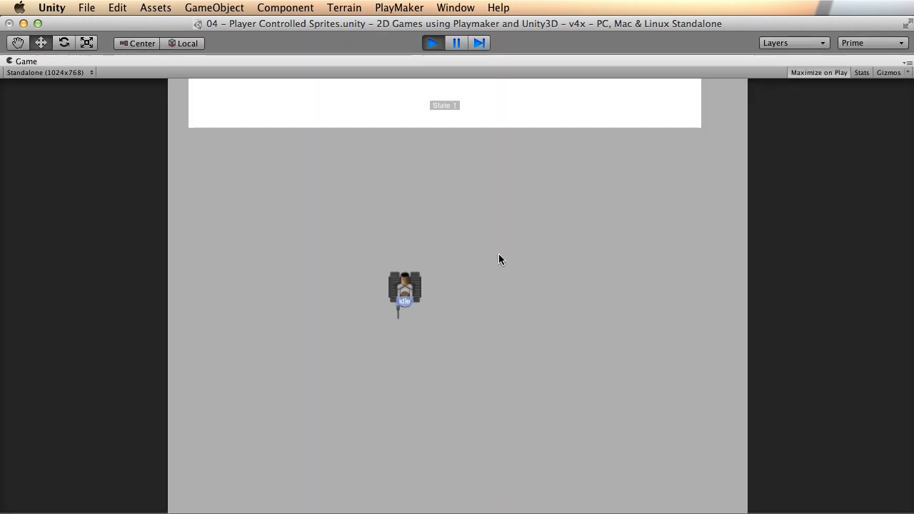
left_click(434, 42)
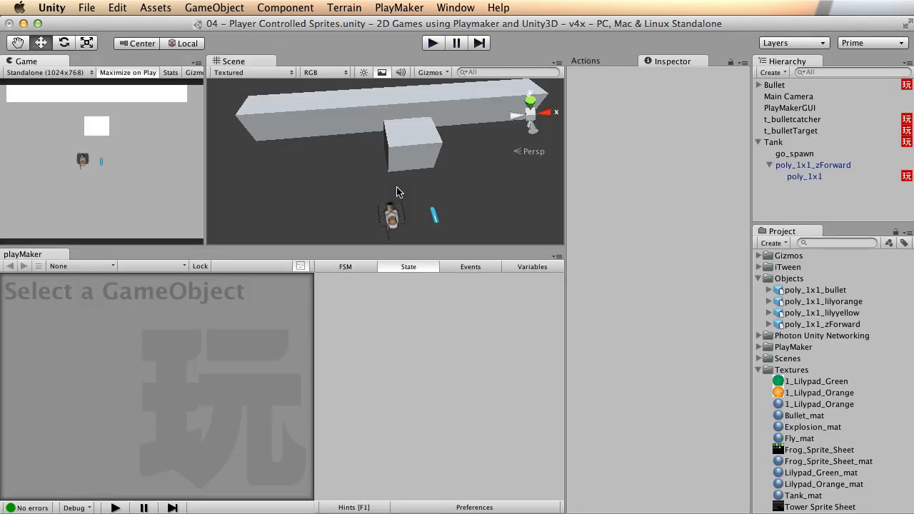
Move t_bulletTarget away from the tank to about Z 2.19 and save the scene
left_click_drag(397, 172, 353, 148, "alt")
left_click(378, 139)
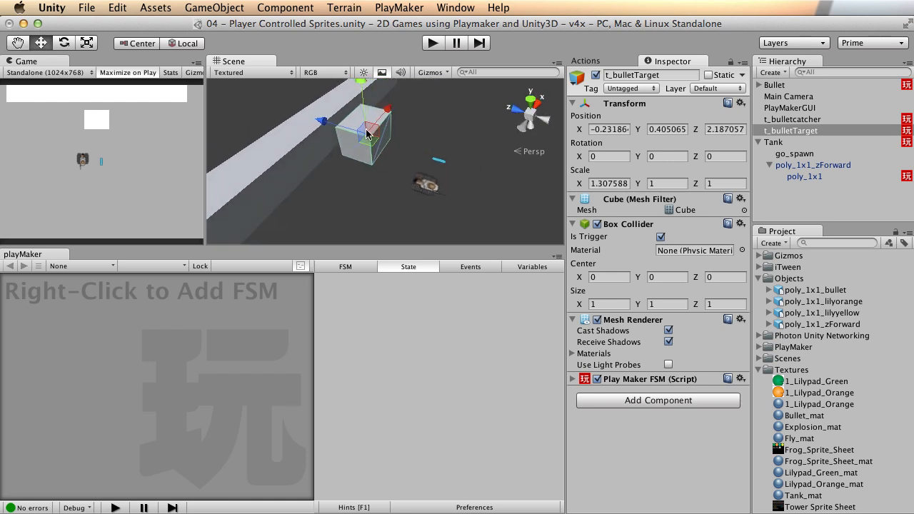
left_click_drag(406, 168, 318, 197, "alt")
right_click_drag(318, 198, 395, 129, "alt")
left_click_drag(395, 129, 394, 161, "alt")
key("super+s")
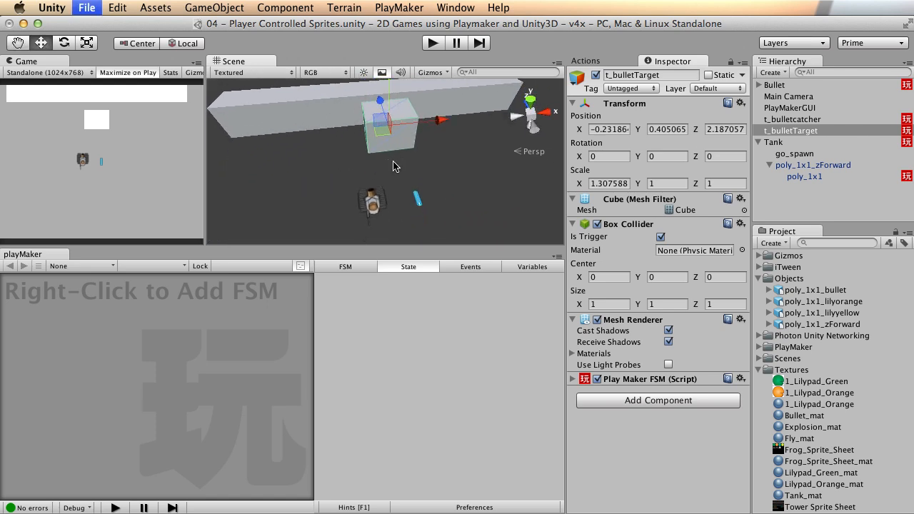
left_click_drag(312, 207, 388, 176, "alt")
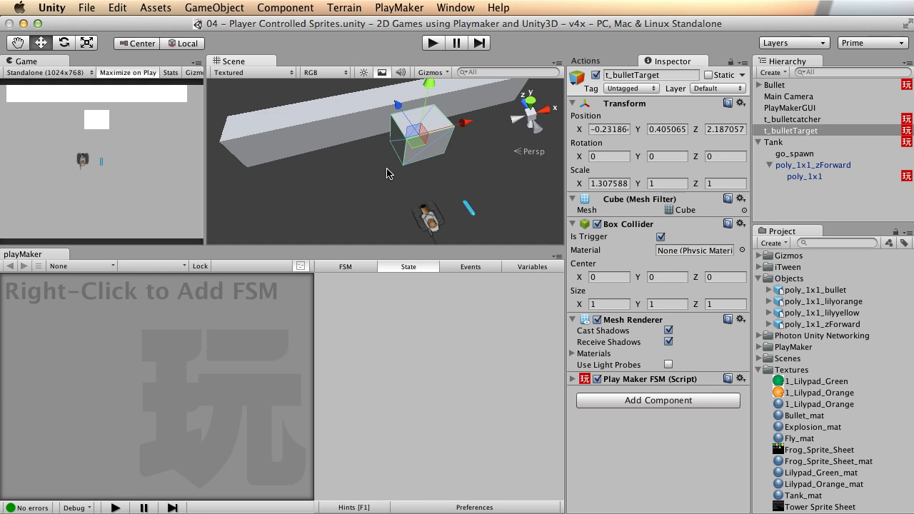
left_click_drag(339, 211, 471, 175, "alt")
right_click_drag(471, 175, 343, 171, "alt")
left_click_drag(342, 171, 383, 198, "alt")
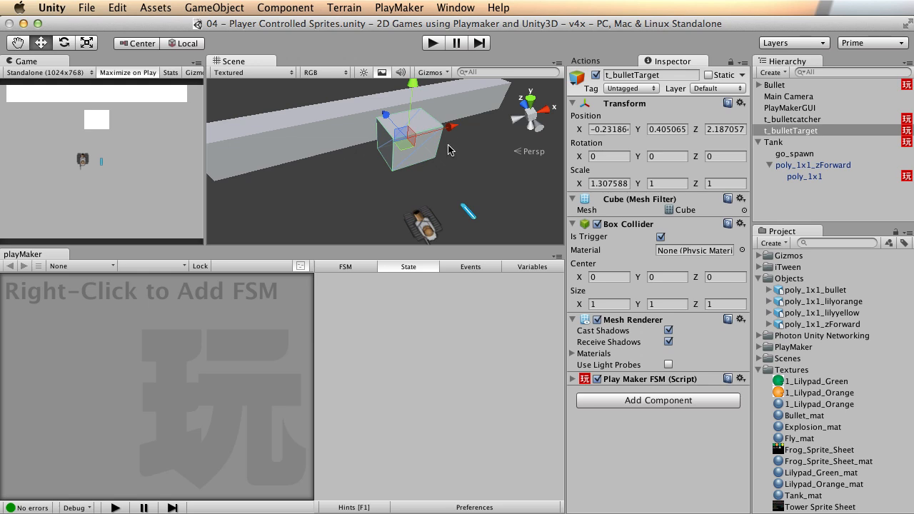
left_click_drag(489, 163, 374, 190, "alt")
middle_click_drag(374, 190, 379, 196, "alt")
left_click_drag(379, 197, 398, 282, "alt")
right_click_drag(299, 201, 293, 193, "alt")
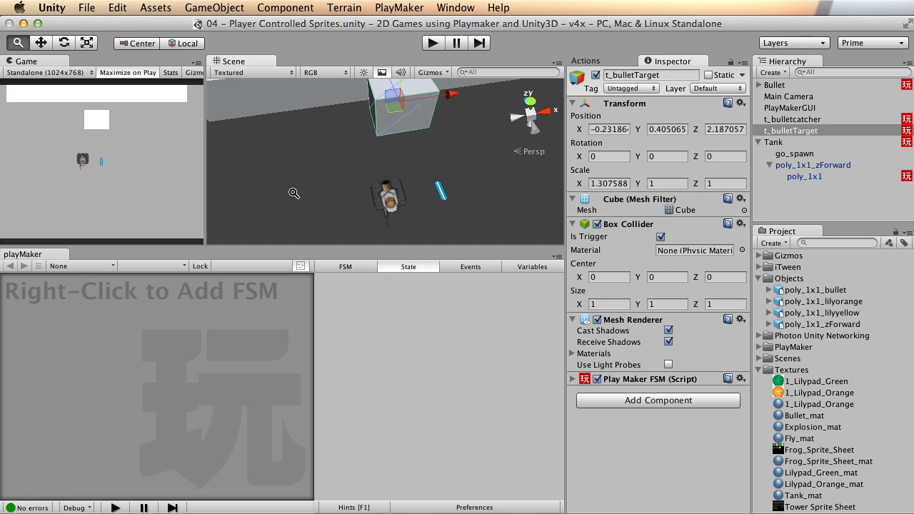
Create a new project folder named Prefabs alongside the Objects and Textures folders
scroll(443, 174, "up", 5)
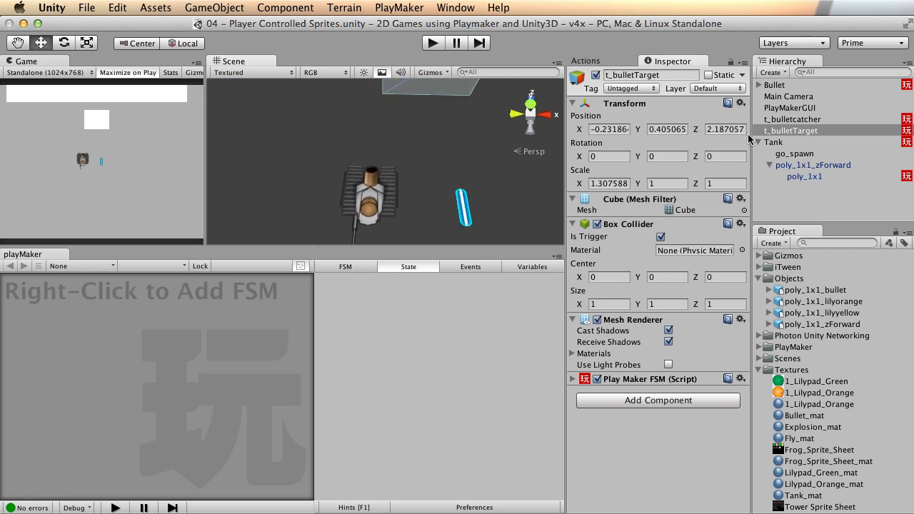
left_click(785, 85)
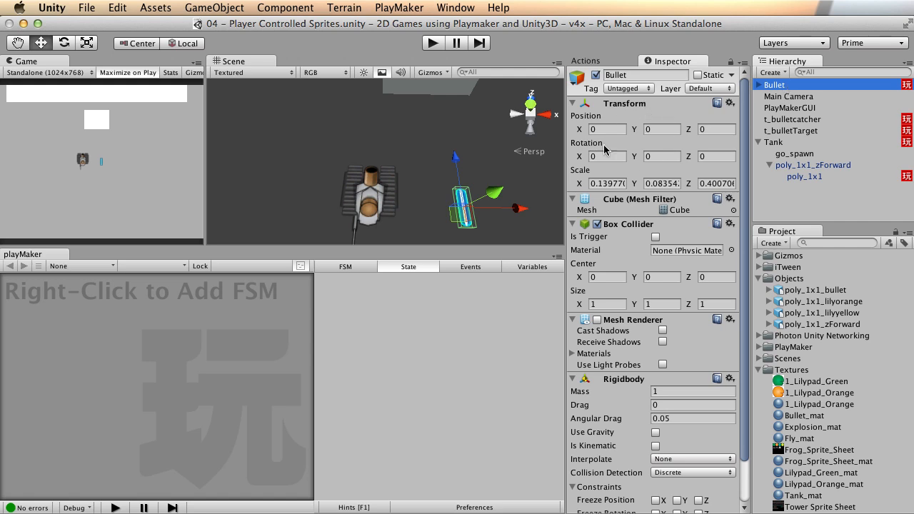
left_click(758, 370)
left_click(758, 370)
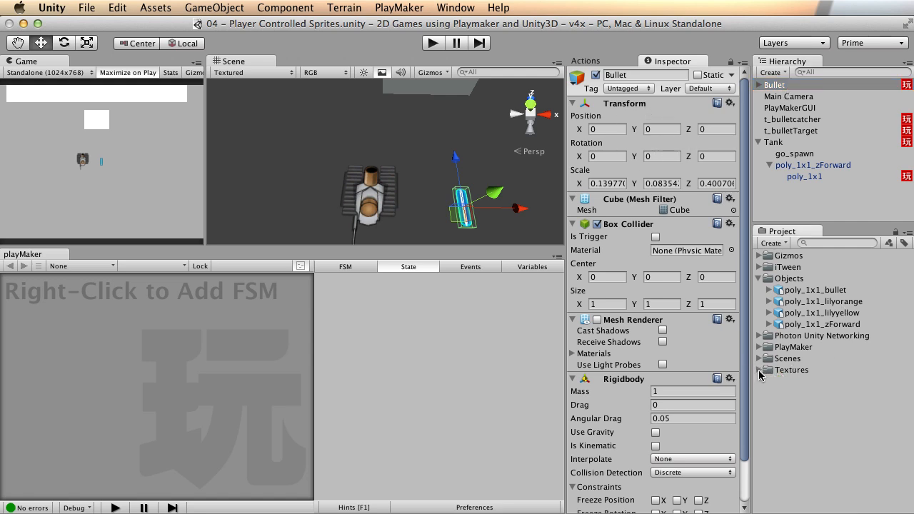
right_click(789, 395)
left_click(838, 404)
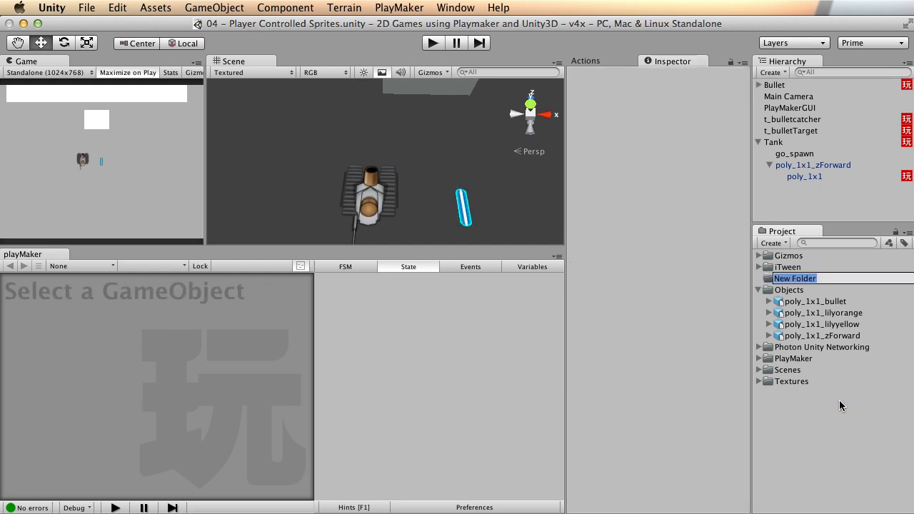
type("Prefabs")
key("Return")
Create a prefab named Bullet in the Prefabs folder from the scene's Bullet object, and delete that object from the scene
right_click(787, 358)
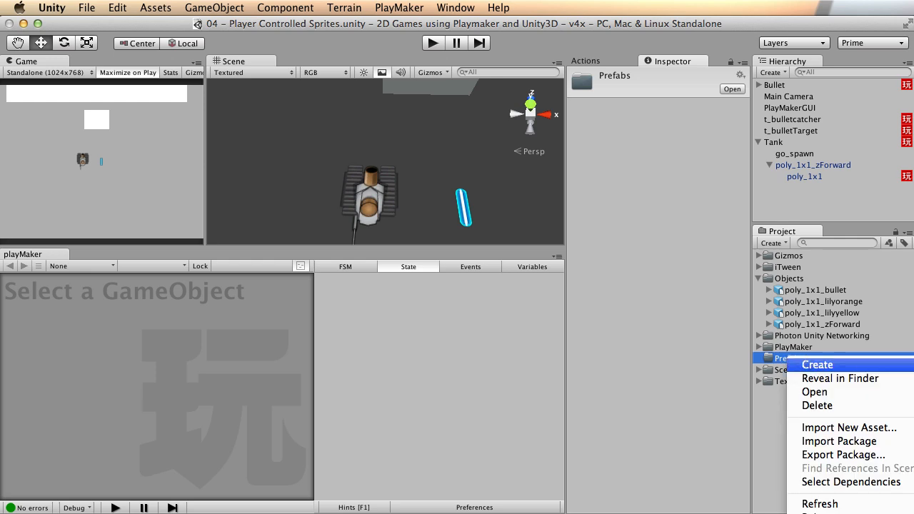
left_click(913, 461)
type("Bullet")
key("Return")
left_click_drag(782, 88, 808, 375)
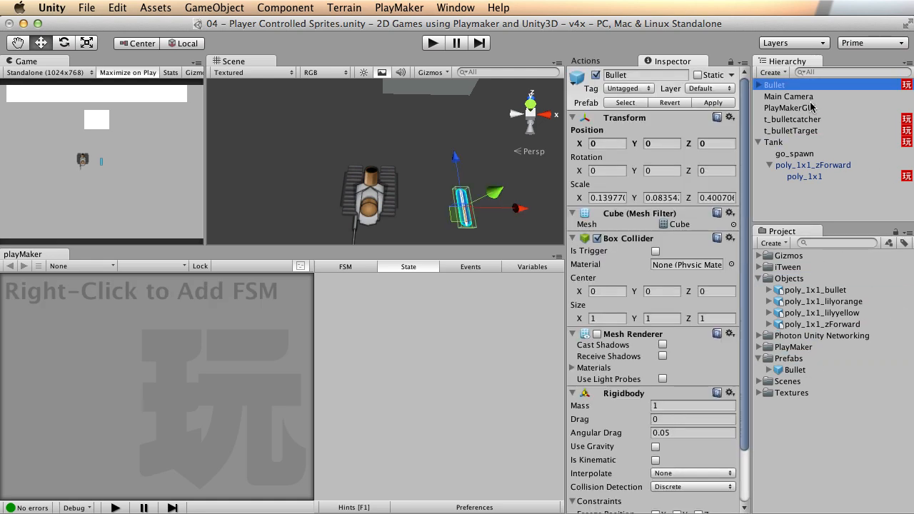
right_click(780, 89)
left_click(799, 164)
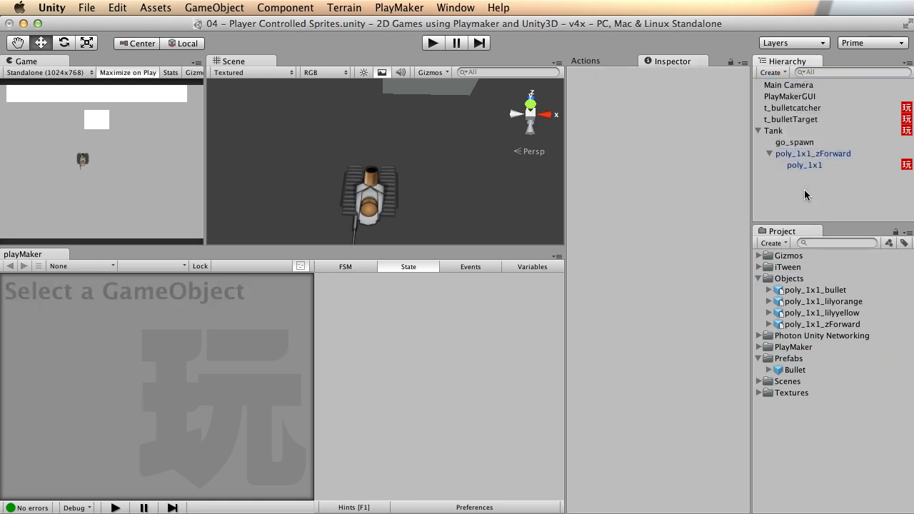
Place two instances of the Bullet prefab in the scene, offset one from the other, and briefly play-test them
left_click_drag(800, 367, 788, 205)
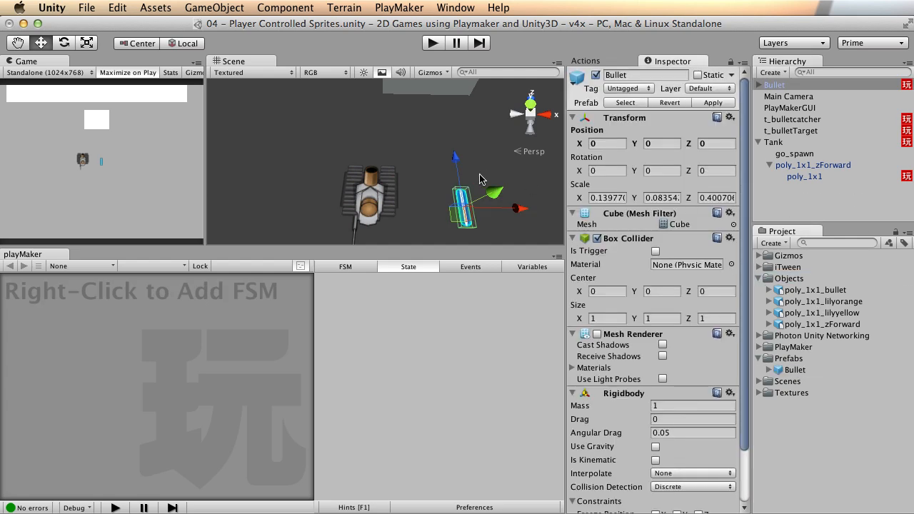
left_click_drag(796, 374, 795, 213)
left_click_drag(523, 209, 566, 206)
left_click_drag(496, 158, 495, 113)
left_click(432, 44)
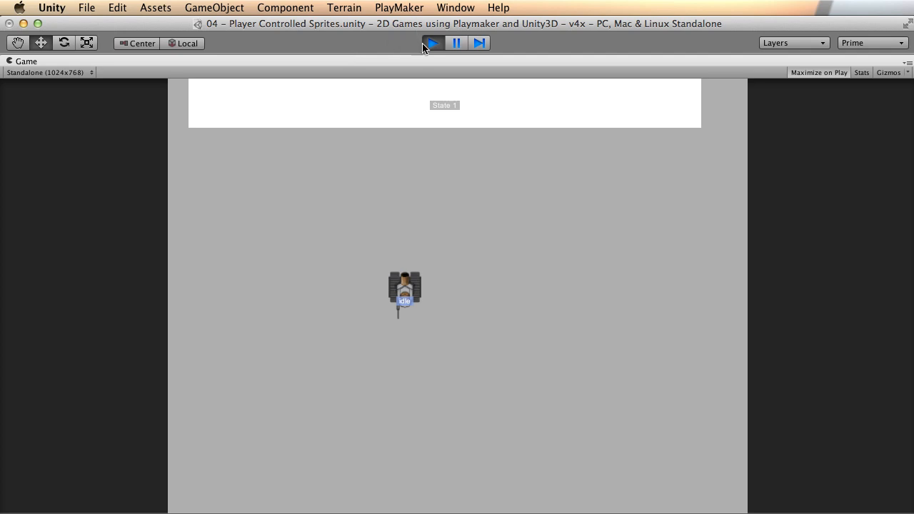
left_click(432, 44)
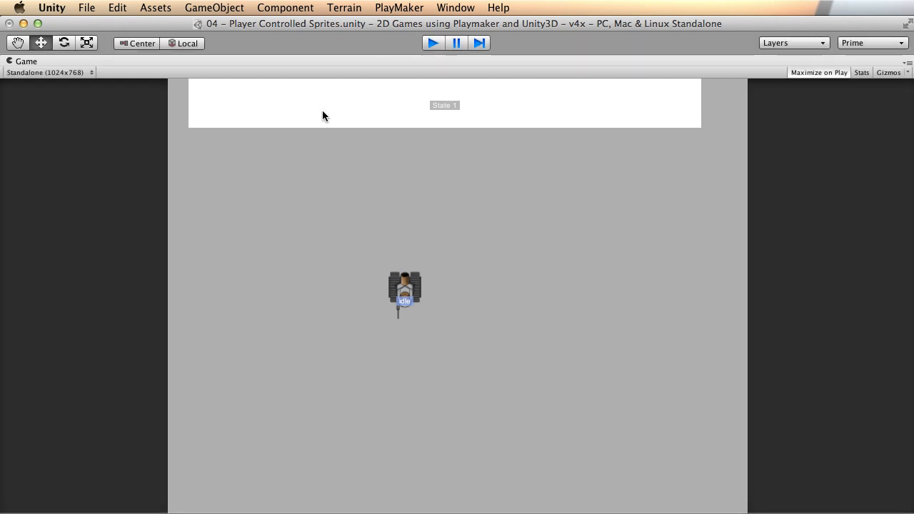
Delete both Bullet instances from the scene
left_click(783, 85)
left_click(778, 96, "shift")
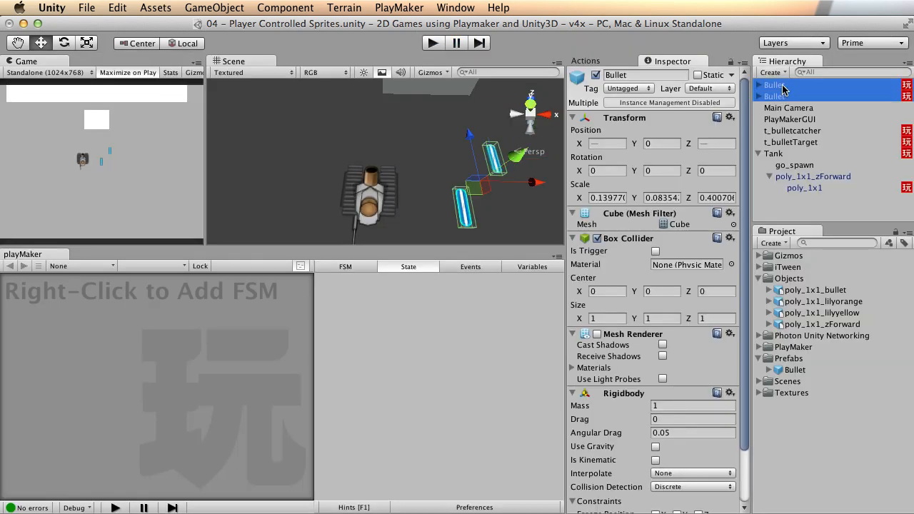
right_click(783, 91)
left_click(812, 163)
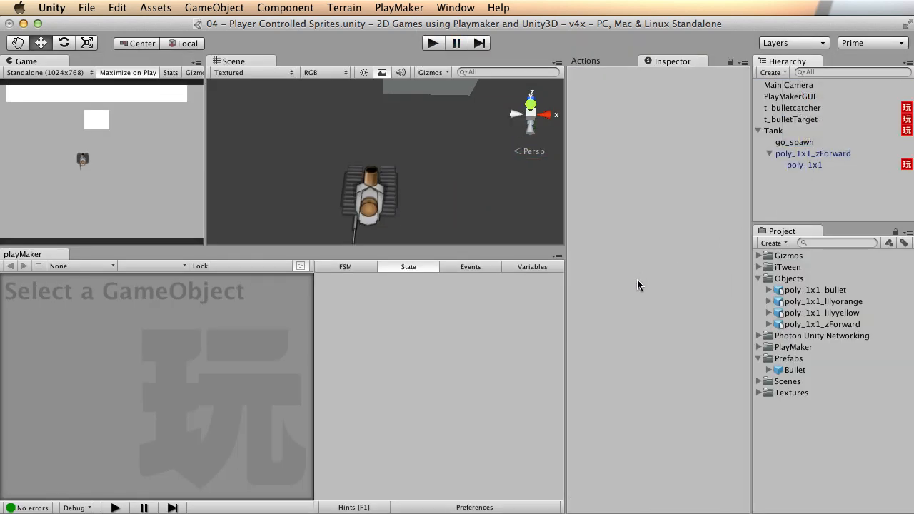
Examine the tank and the two trigger blocks from several angles in the enlarged Scene view
key("shift+space")
left_click_drag(433, 368, 597, 245, "alt")
left_click(585, 247)
left_click_drag(455, 268, 483, 227, "alt")
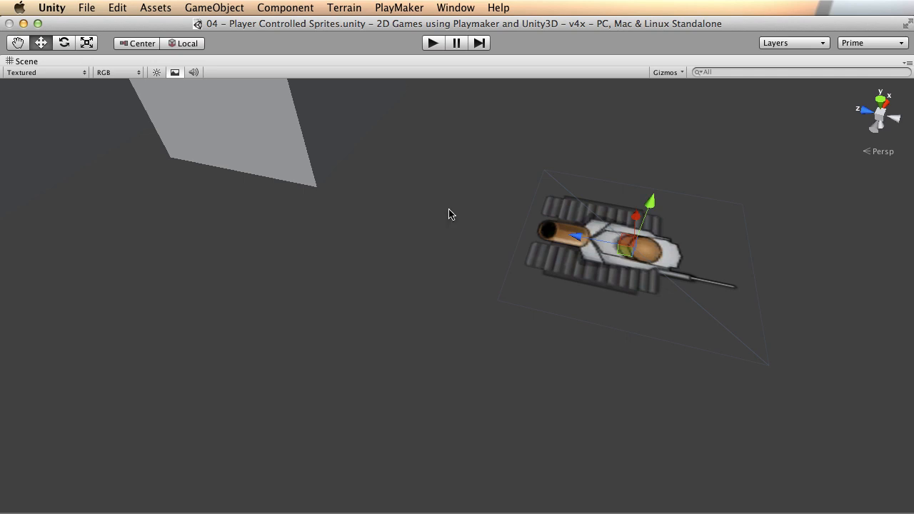
right_click_drag(463, 214, 420, 249, "alt")
left_click_drag(420, 249, 463, 265, "alt")
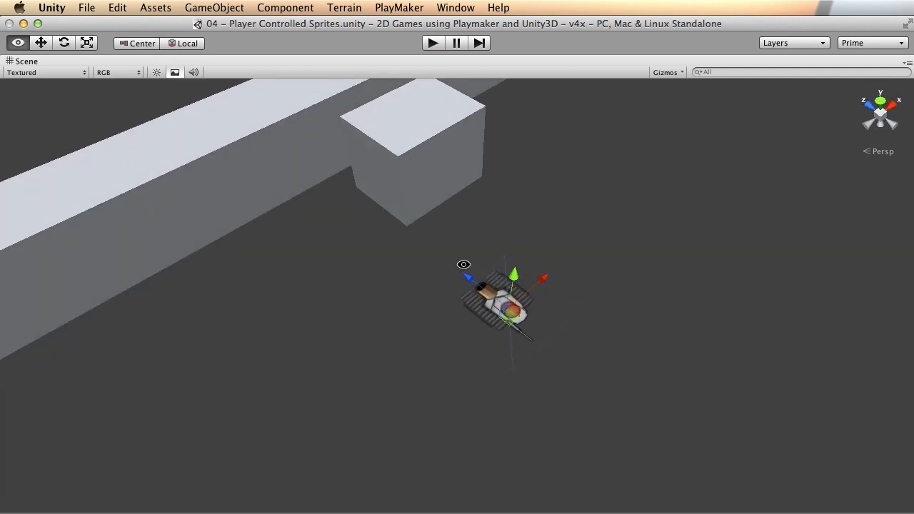
left_click(431, 49)
left_click(433, 43)
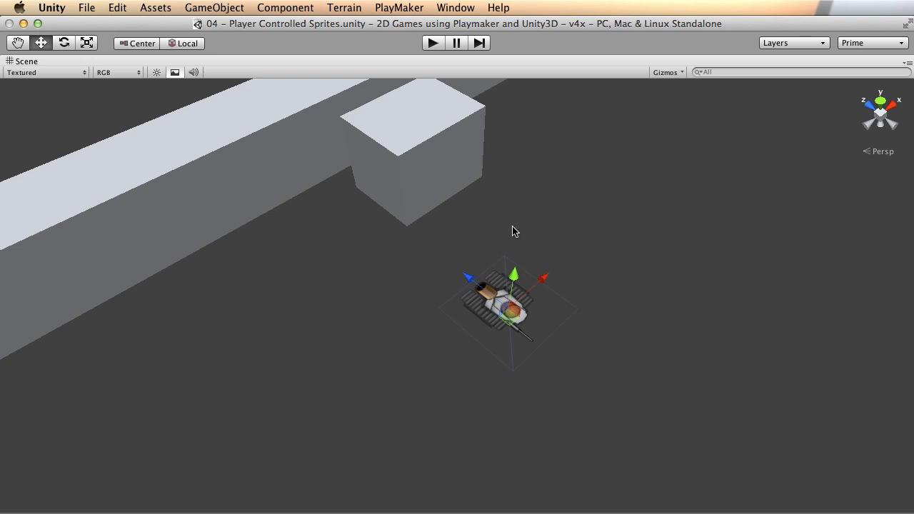
key("space")
left_click_drag(368, 192, 328, 185, "alt")
key("space")
key("space")
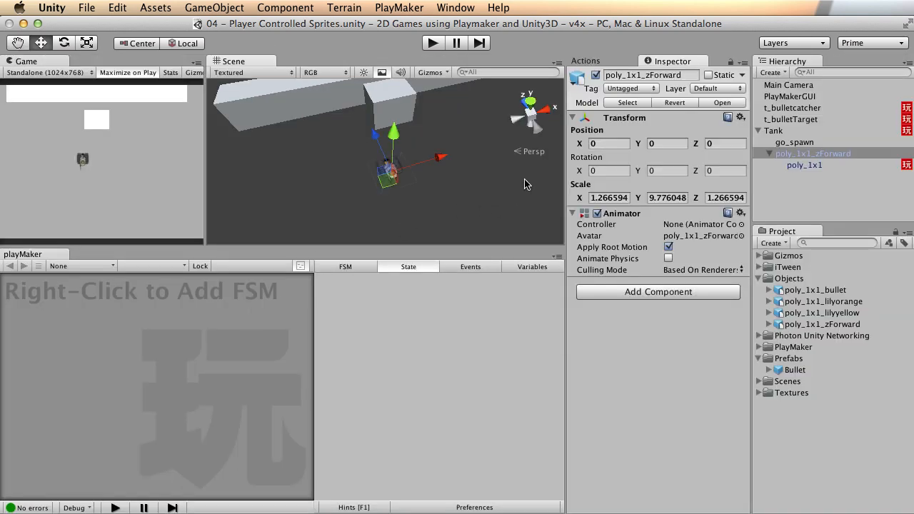
Add a second FSM component to the Tank object, separate from its movement FSM
left_click(786, 132)
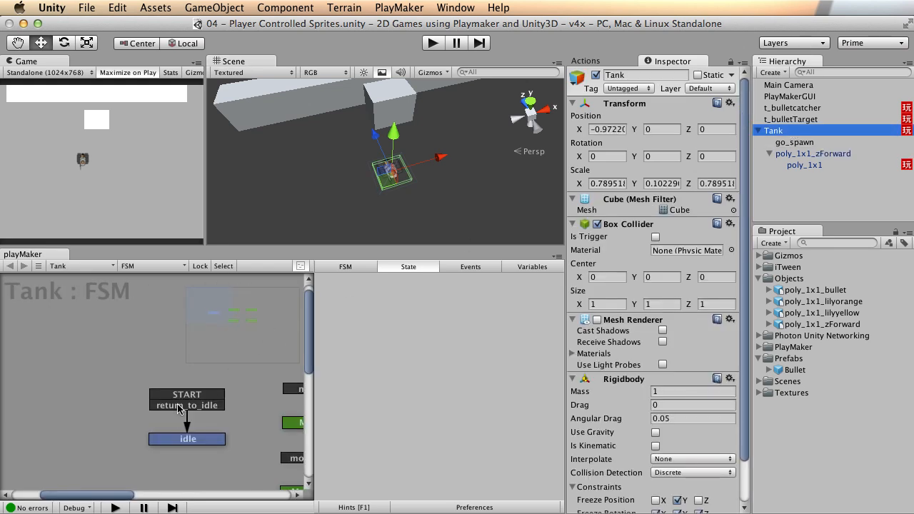
middle_click_drag(241, 426, 84, 375)
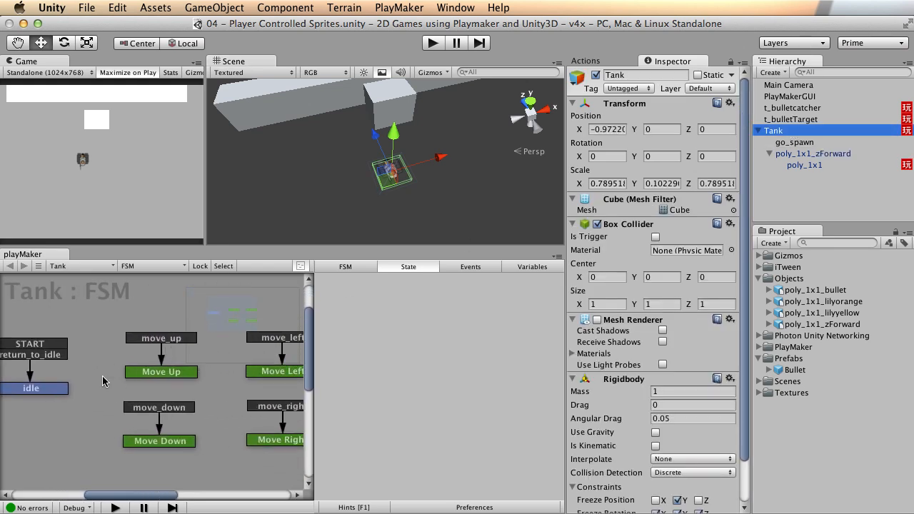
middle_click_drag(85, 361, 139, 402)
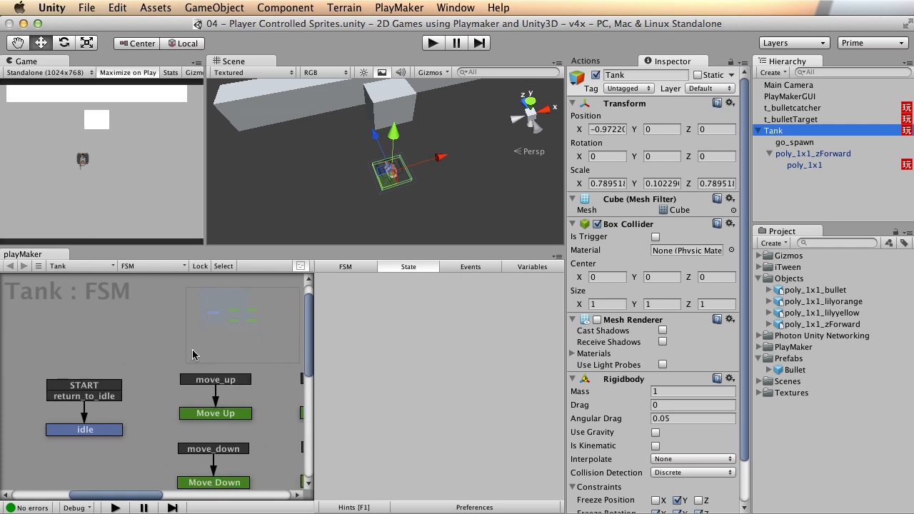
right_click(109, 323)
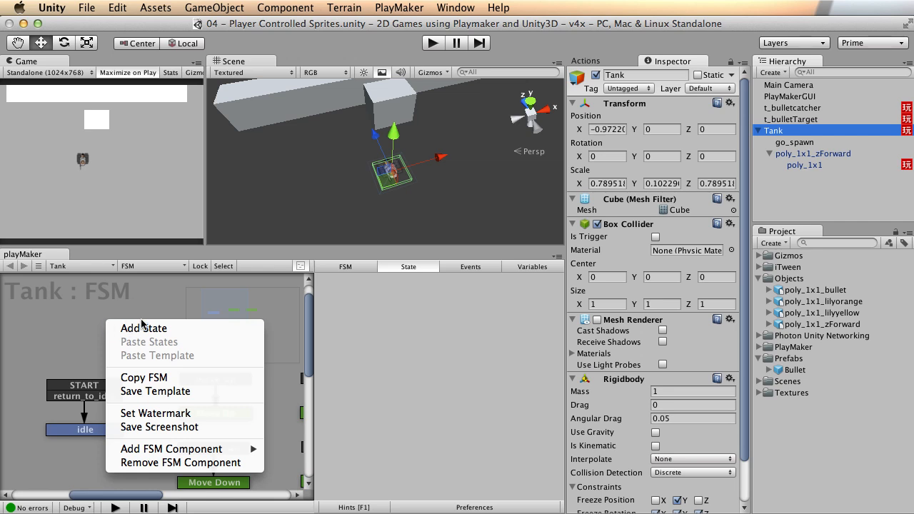
mouse_move(134, 454)
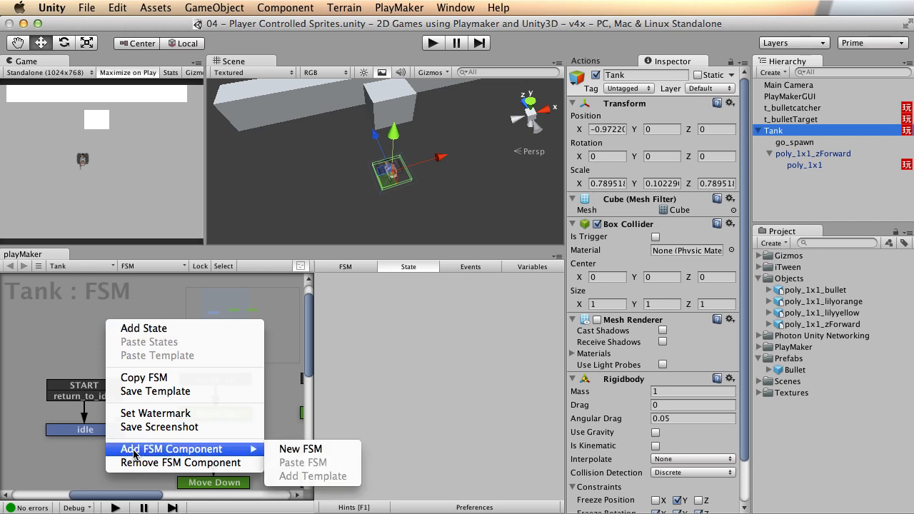
left_click(288, 449)
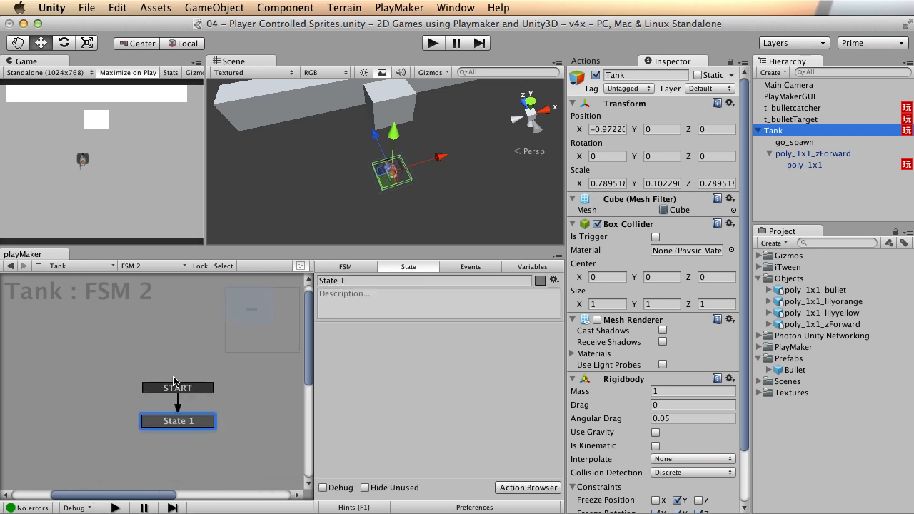
Rename the Tank's second FSM as FSM_Shoot
left_click(345, 268)
left_click(360, 281)
key("BackSpace")
key("BackSpace")
type("_")
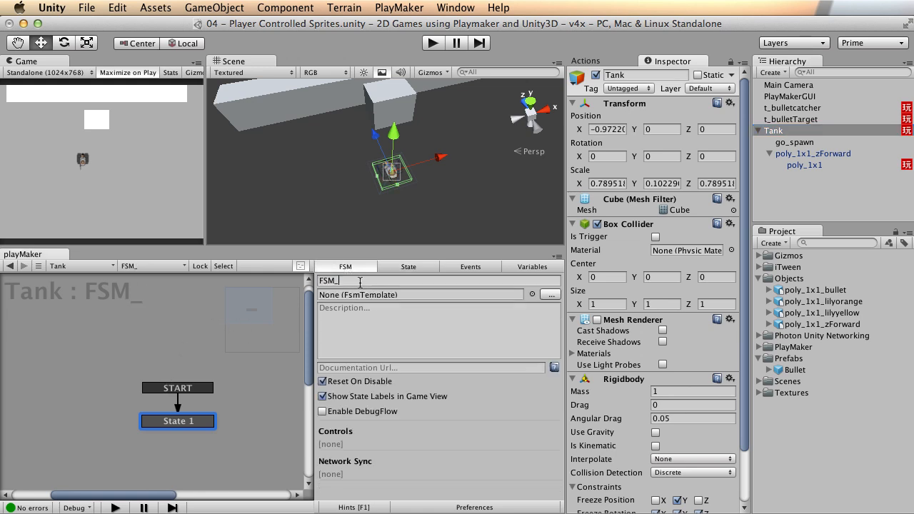
type("Shoot")
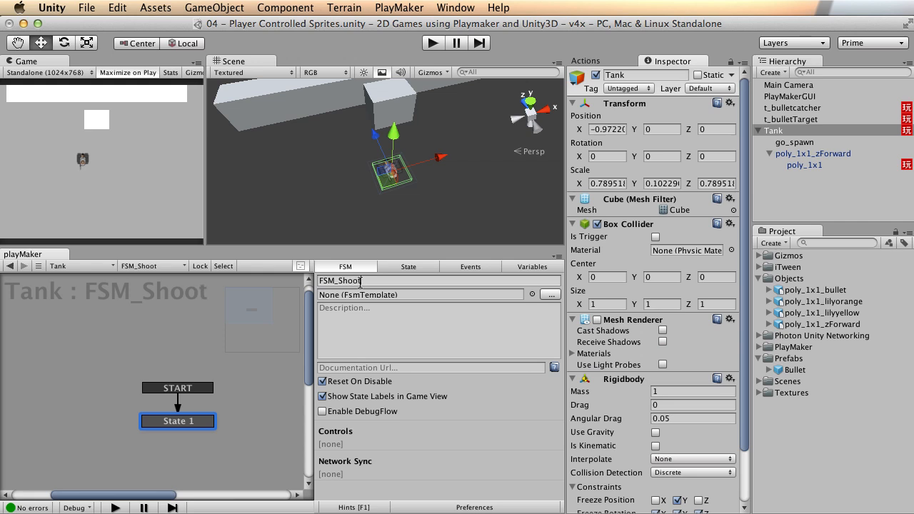
Move FSM_Shoot's start state to the graph's upper left, colour it blue and rename it idle
left_click_drag(182, 421, 76, 368)
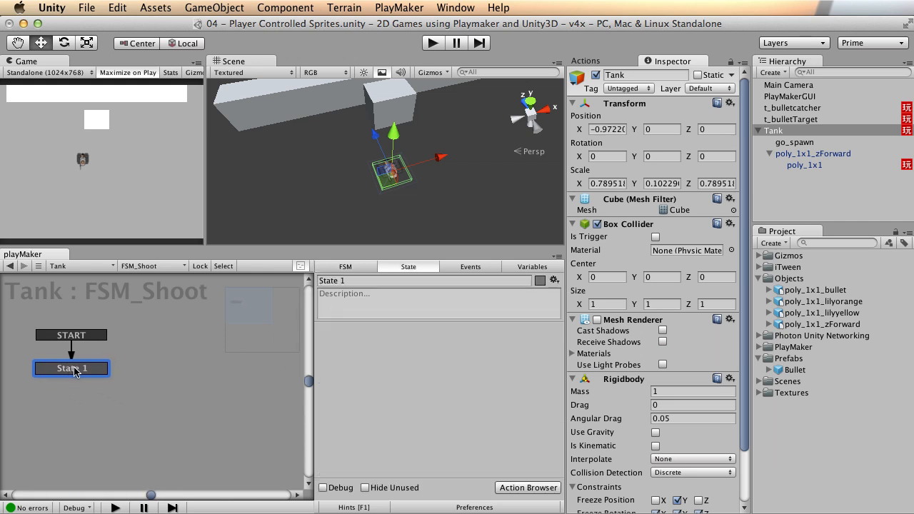
right_click(75, 366)
mouse_move(139, 372)
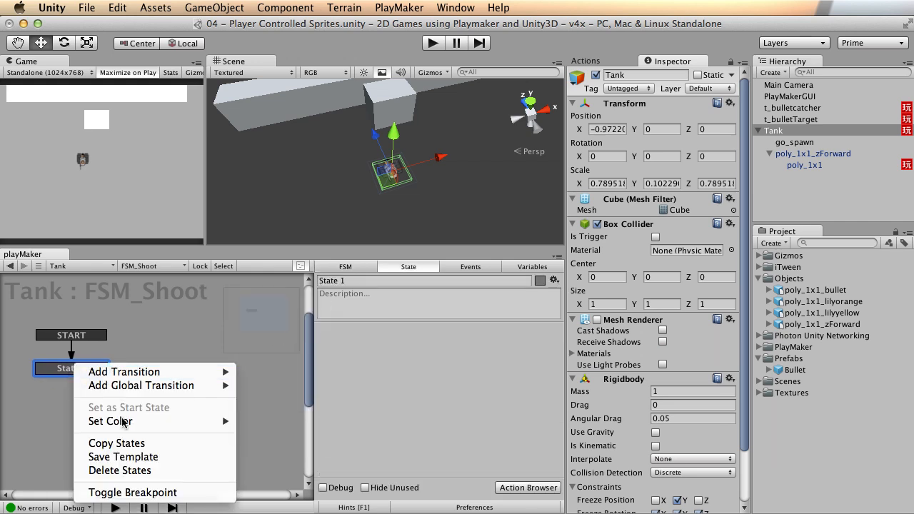
mouse_move(126, 422)
left_click(258, 435)
left_click(354, 280)
type("idle")
key("Return")
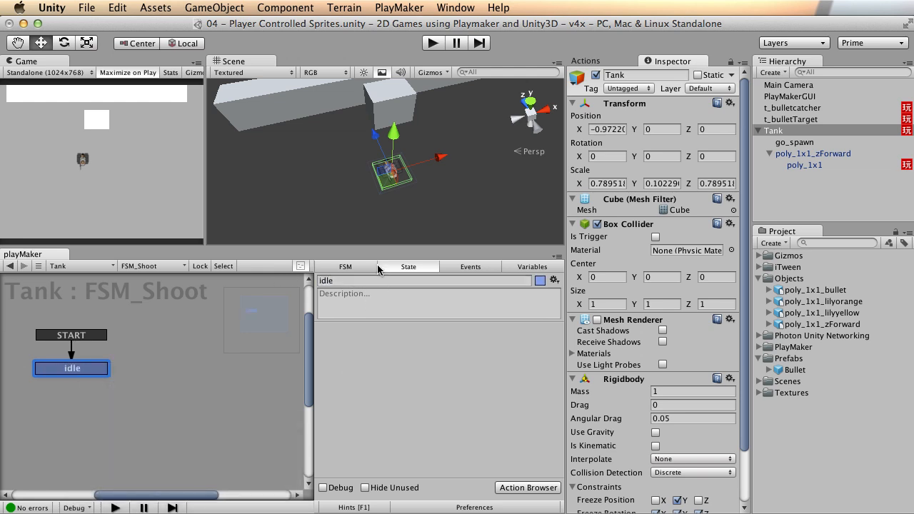
Add a Get Key Down action to FSM_Shoot's idle state and delete the stray Get Button Down action
left_click(604, 62)
left_click(651, 74)
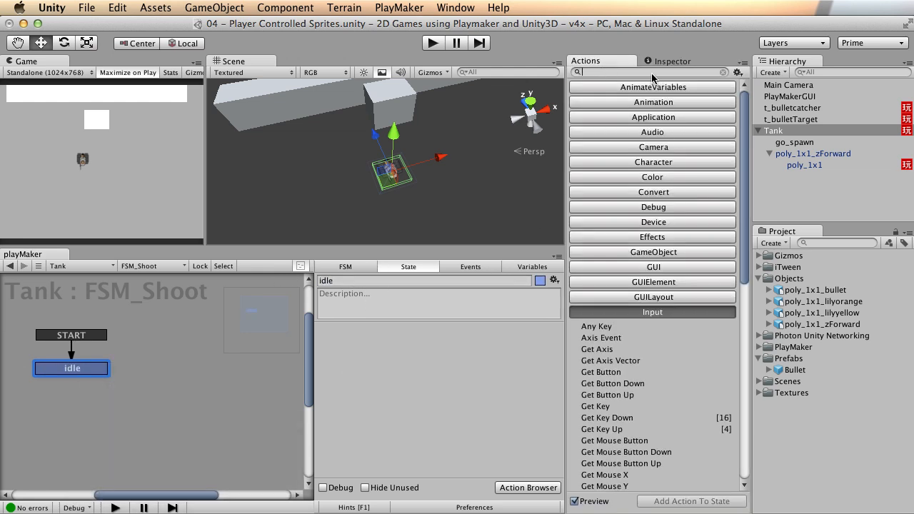
type("get bu")
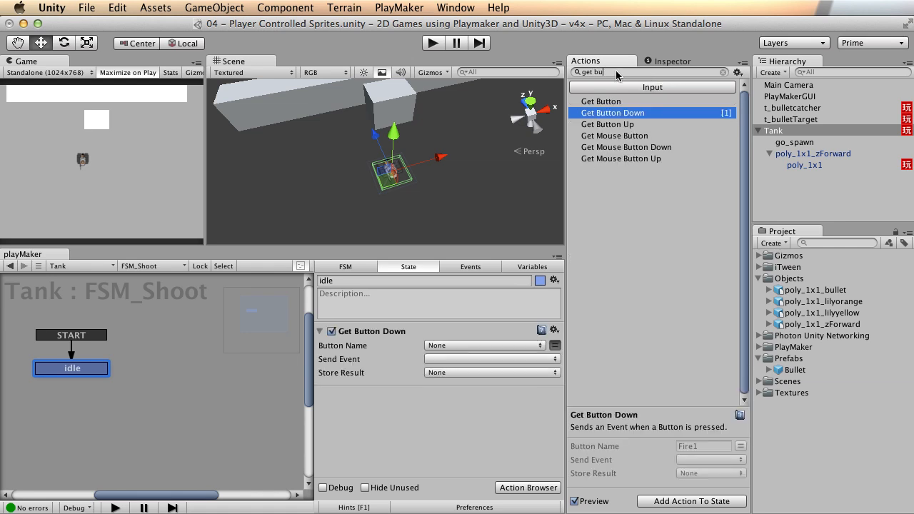
key("BackSpace")
key("BackSpace")
type("ke")
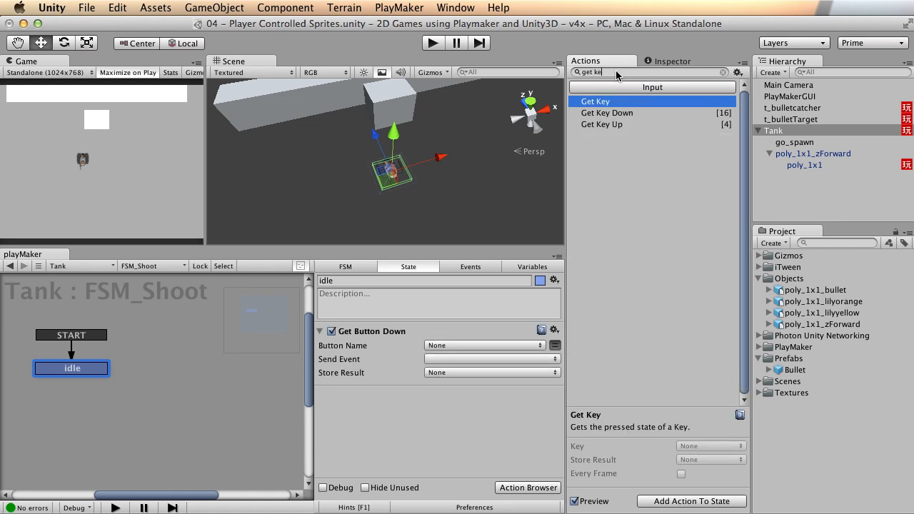
double_click(608, 113)
left_click(399, 332)
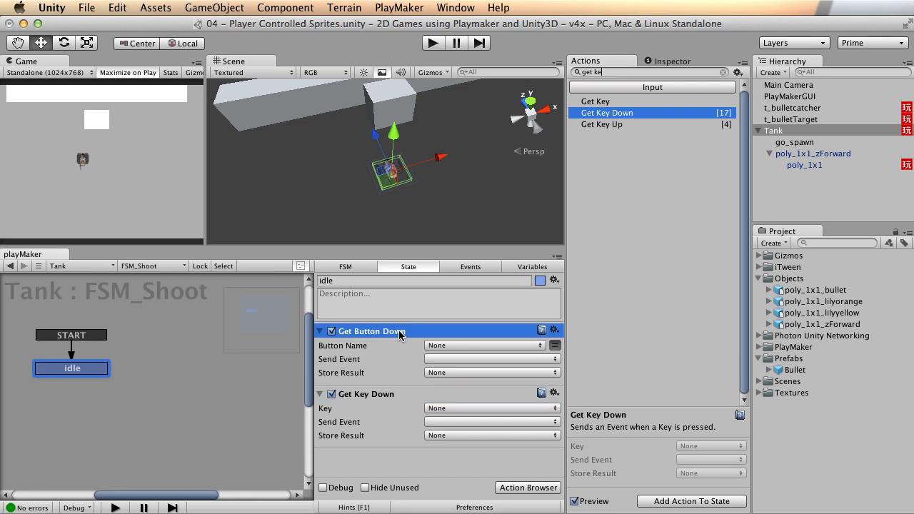
right_click(399, 332)
left_click(466, 480)
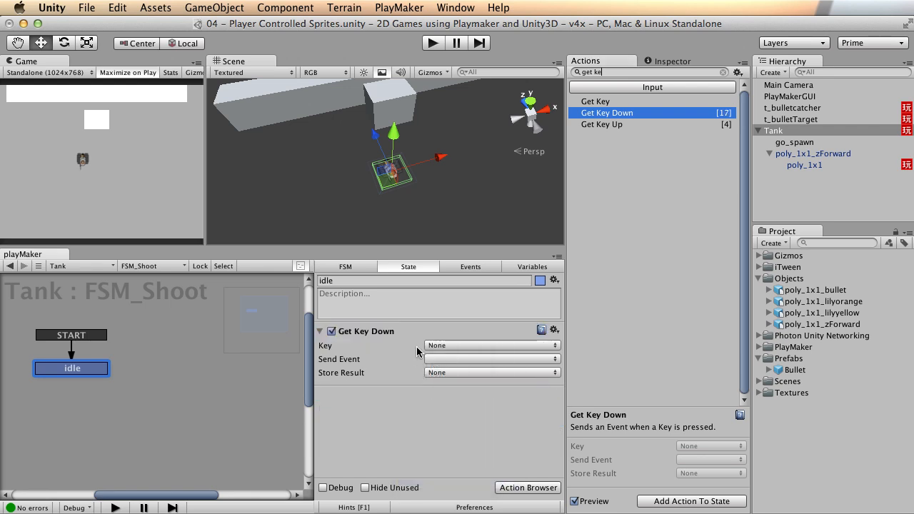
Set the Key of the idle state's Get Key Down action to Space
left_click(475, 345)
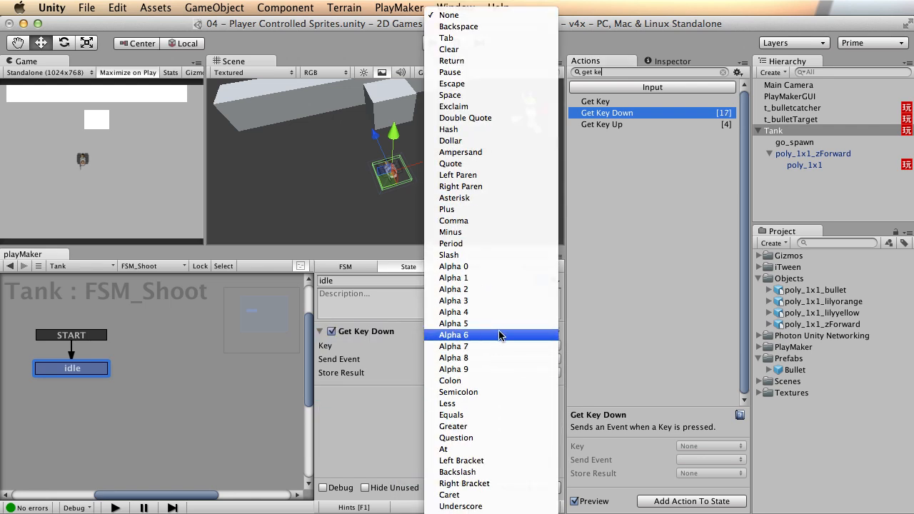
scroll(499, 335, "down", 2)
scroll(496, 314, "up", 2)
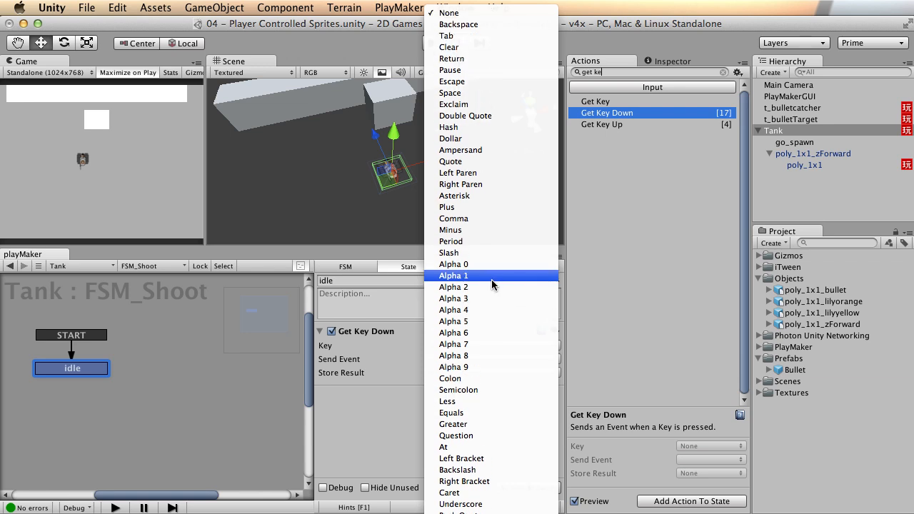
left_click(469, 94)
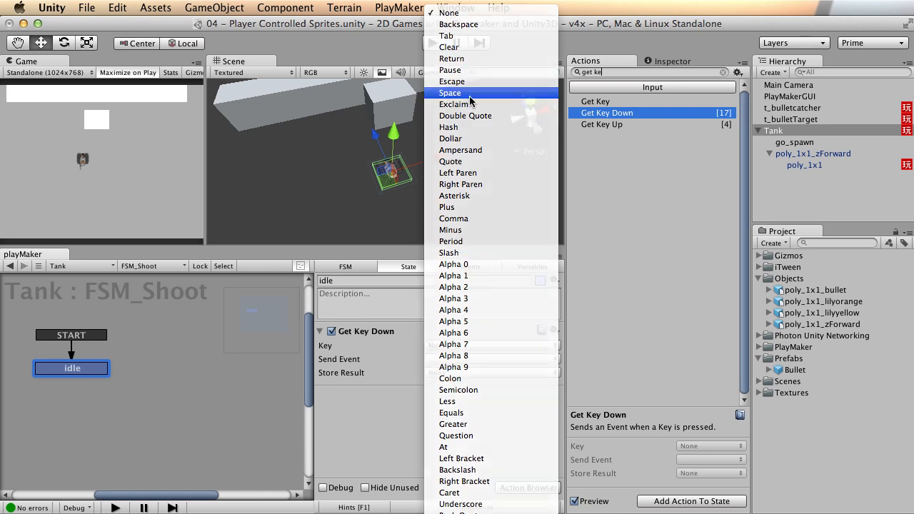
Create a fire_shot event in FSM_Shoot and set it as the Send Event of the idle state's Get Key Down action
left_click(466, 267)
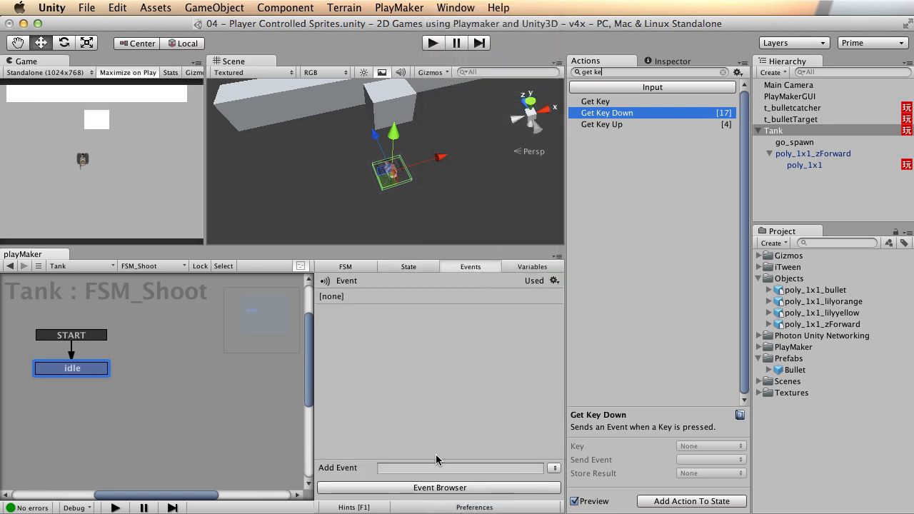
left_click(436, 468)
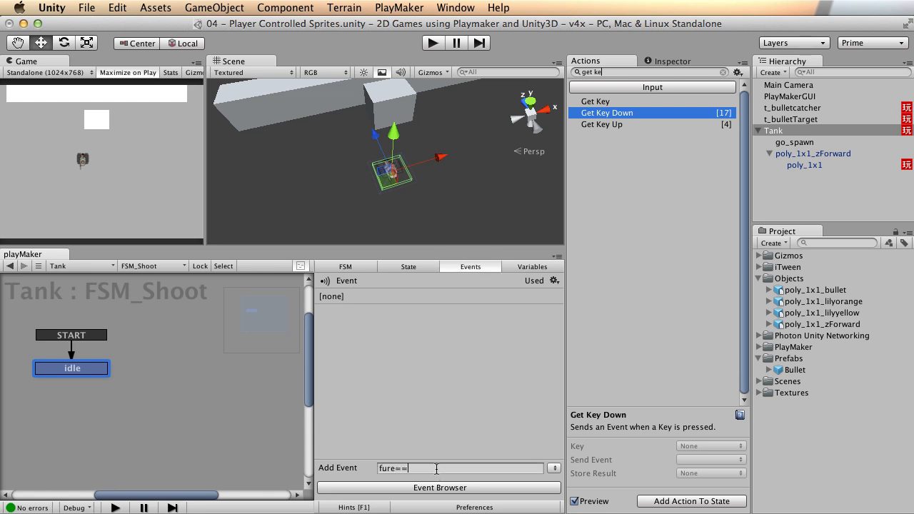
type("fire_shot")
key("Return")
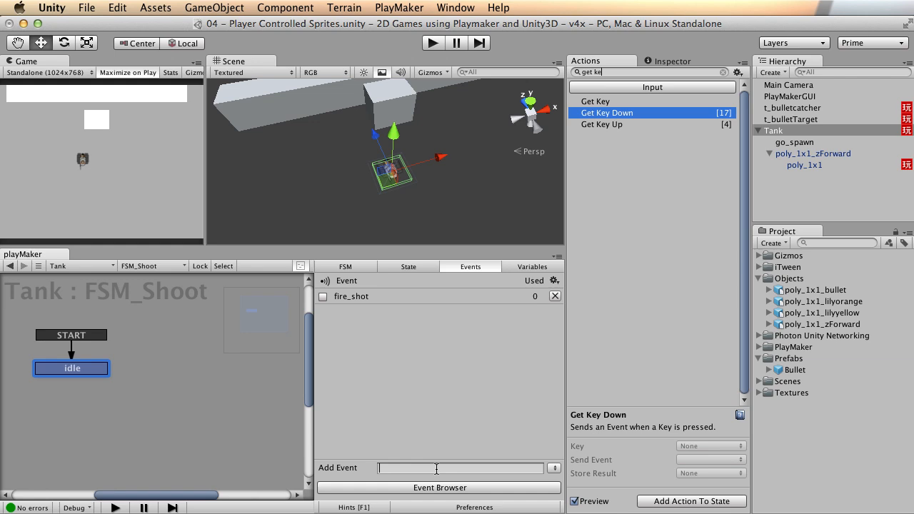
left_click(391, 268)
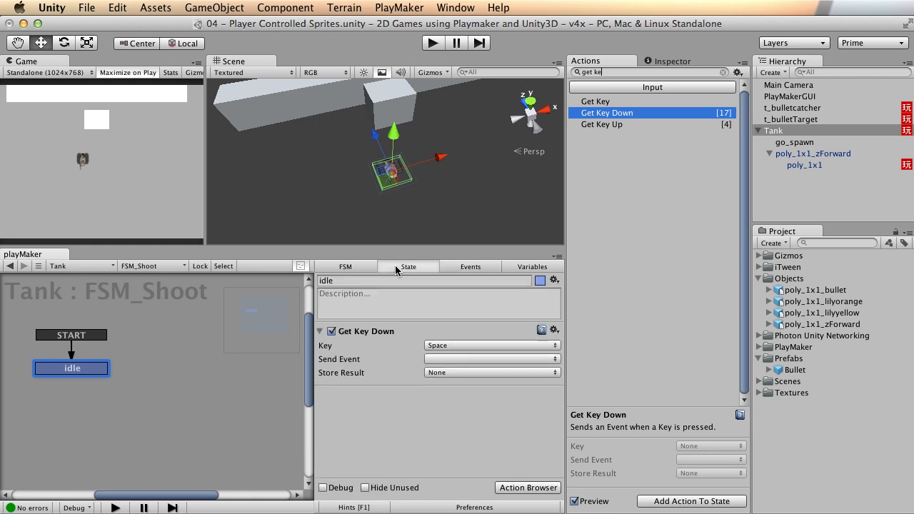
left_click(447, 359)
left_click(460, 383)
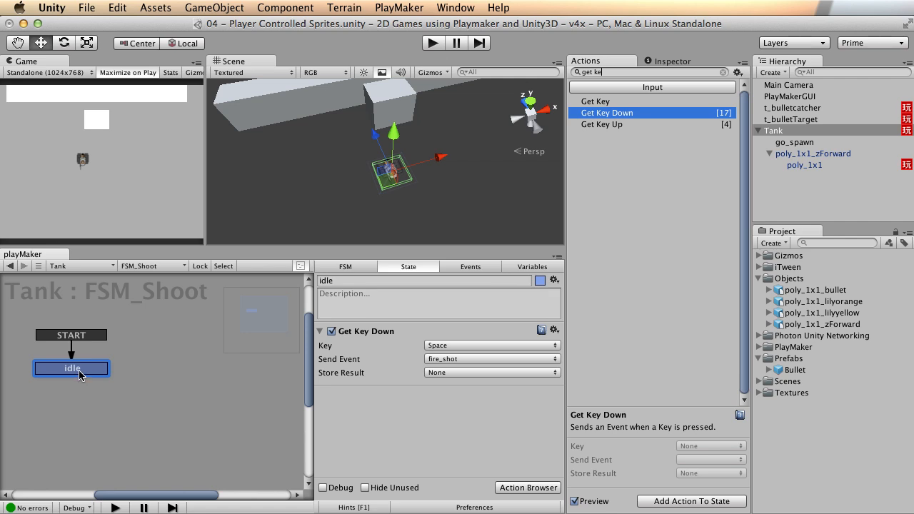
Add a new state to the lower right of idle in FSM_Shoot, name it Fire and colour it green
right_click(166, 355)
left_click(187, 361)
left_click_drag(233, 363, 216, 381)
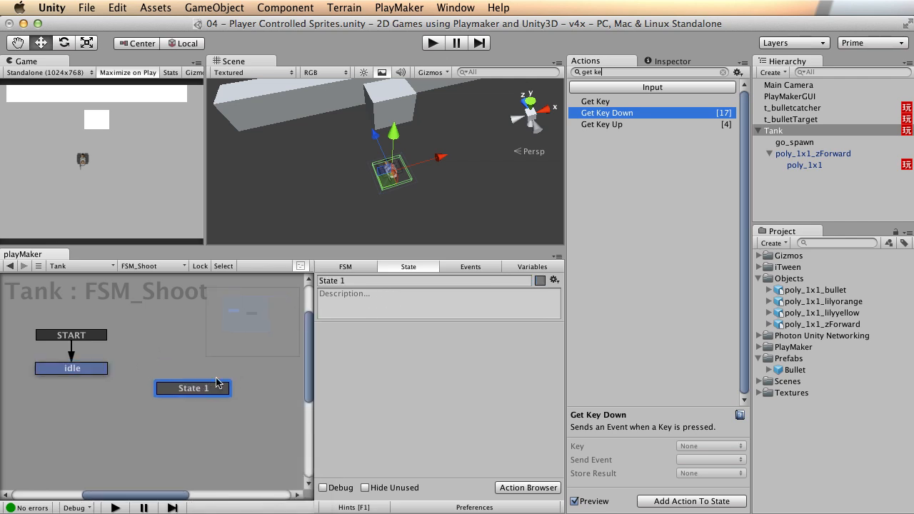
left_click(354, 281)
type("Fire")
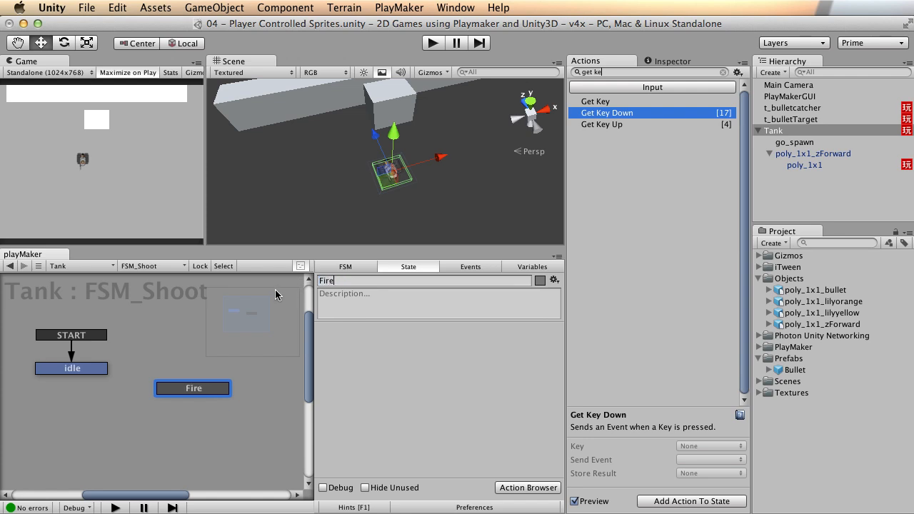
right_click(209, 389)
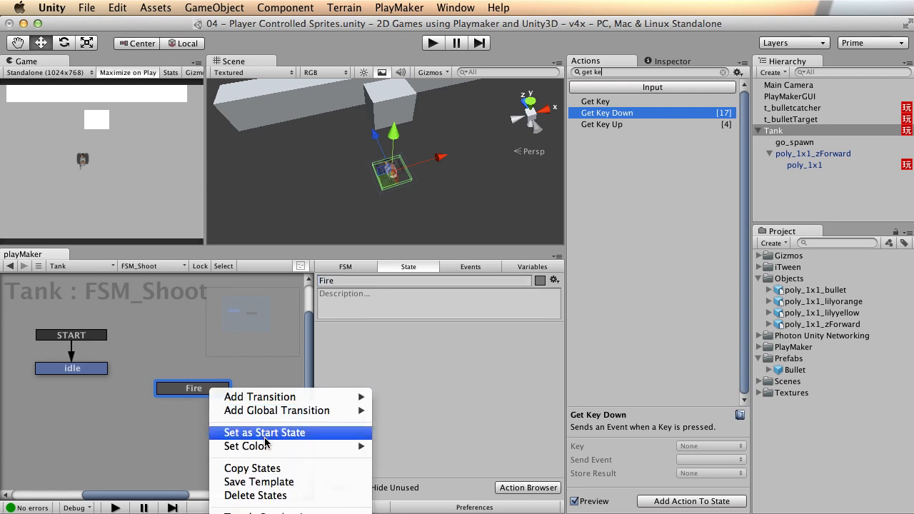
mouse_move(350, 445)
left_click(416, 486)
Add a fire_shot transition to the idle state and link it to the Fire state
left_click(72, 368)
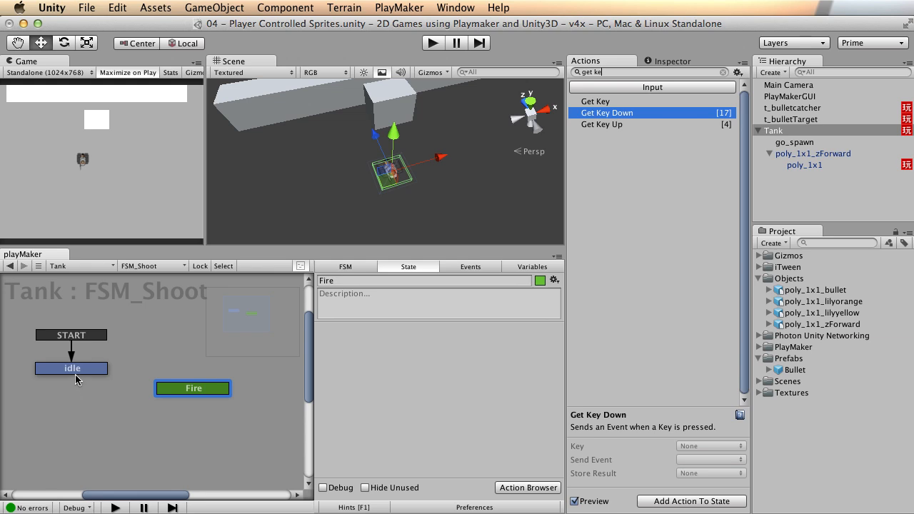
right_click(76, 373)
mouse_move(215, 380)
left_click(267, 380)
left_click_drag(86, 380, 213, 405)
Add a FINISHED transition to the Fire state and link it back to idle
right_click(180, 398)
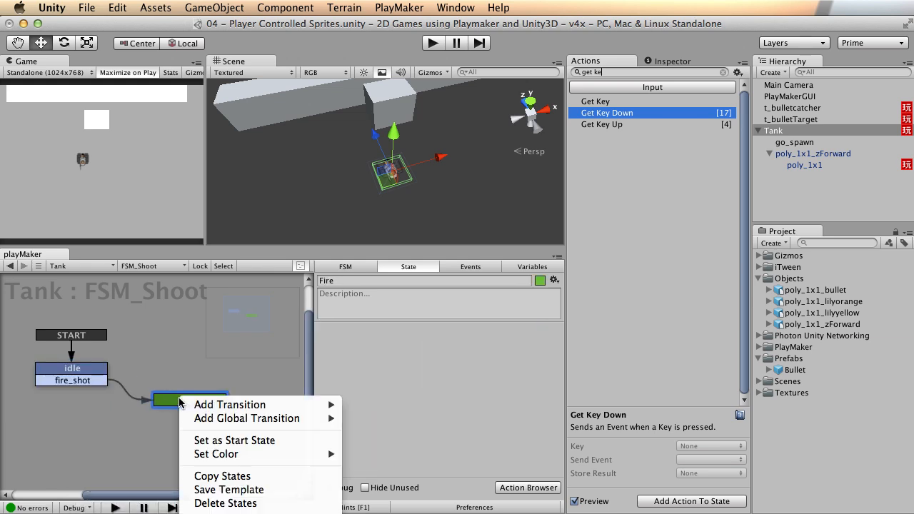
mouse_move(239, 404)
left_click(398, 419)
left_click_drag(189, 412, 74, 385)
left_click_drag(185, 402, 192, 407)
Review the actions in the idle and Fire states of FSM_Shoot
left_click(77, 373)
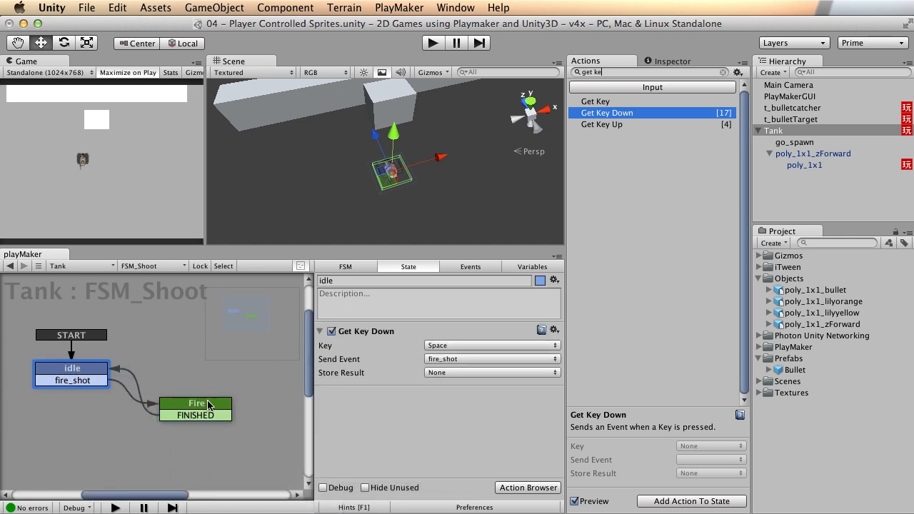
left_click(209, 404)
left_click(82, 373)
left_click(211, 405)
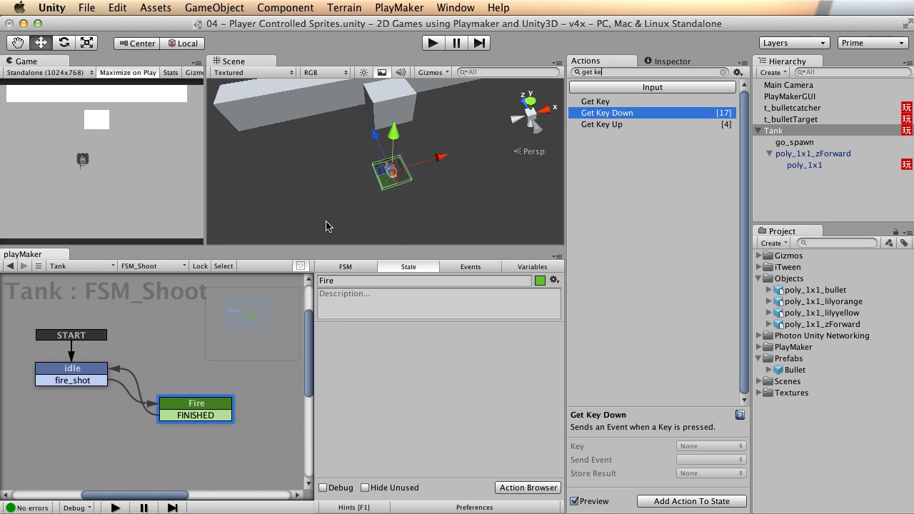
left_click(90, 365)
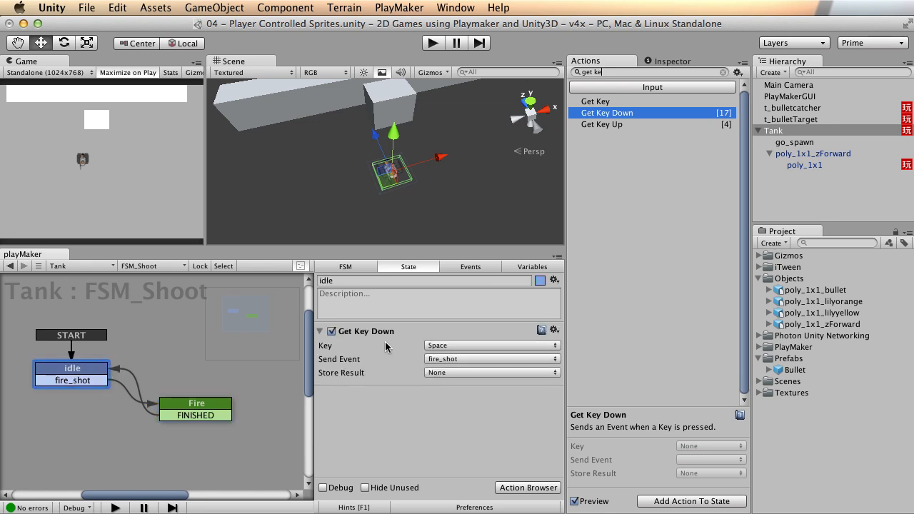
left_click(213, 410)
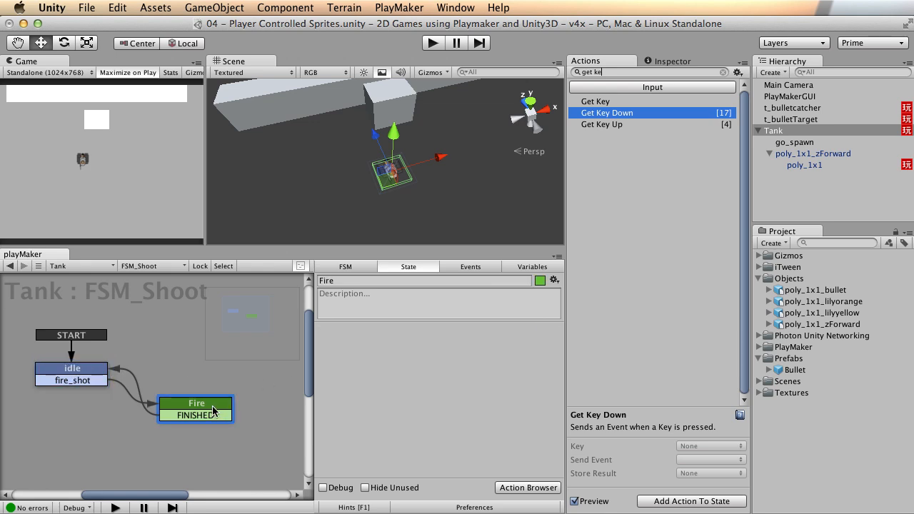
Add a Create Object action to the Fire state with the Bullet prefab as Game Object and go_spawn as Spawn Point
left_click_drag(214, 405, 215, 408)
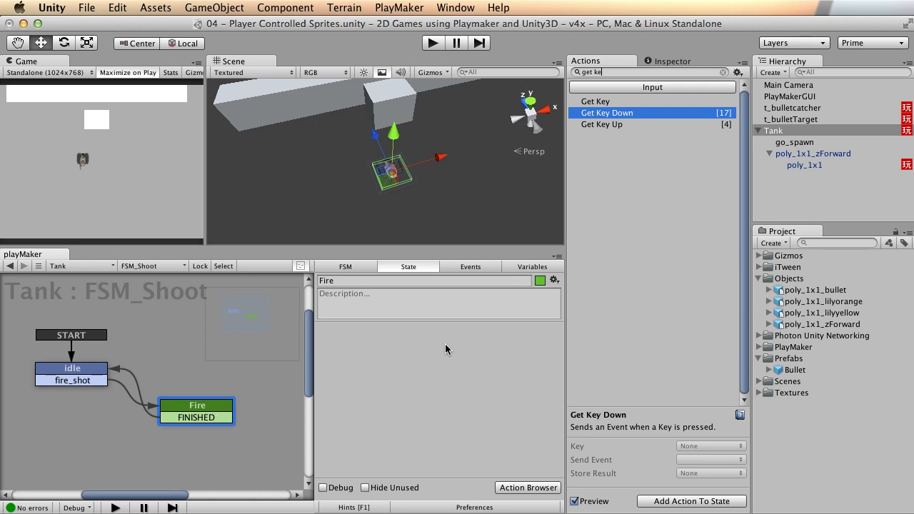
left_click(616, 72)
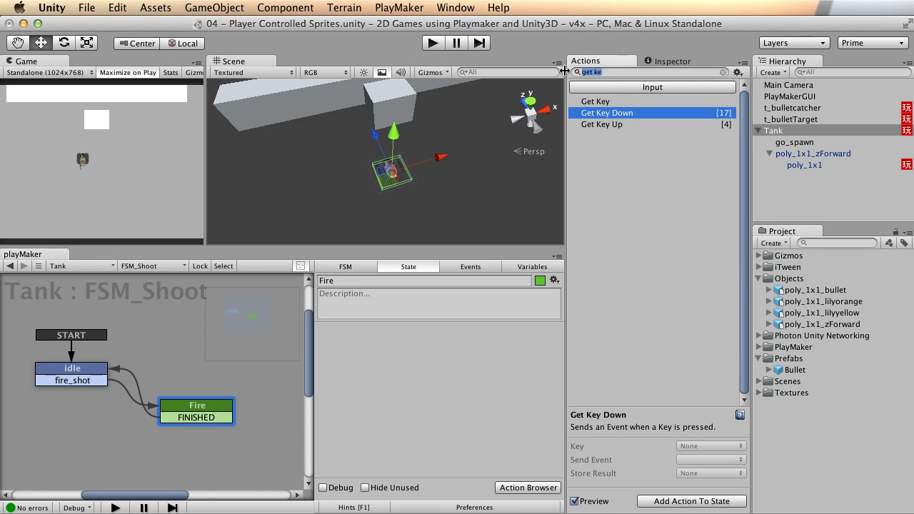
type("create")
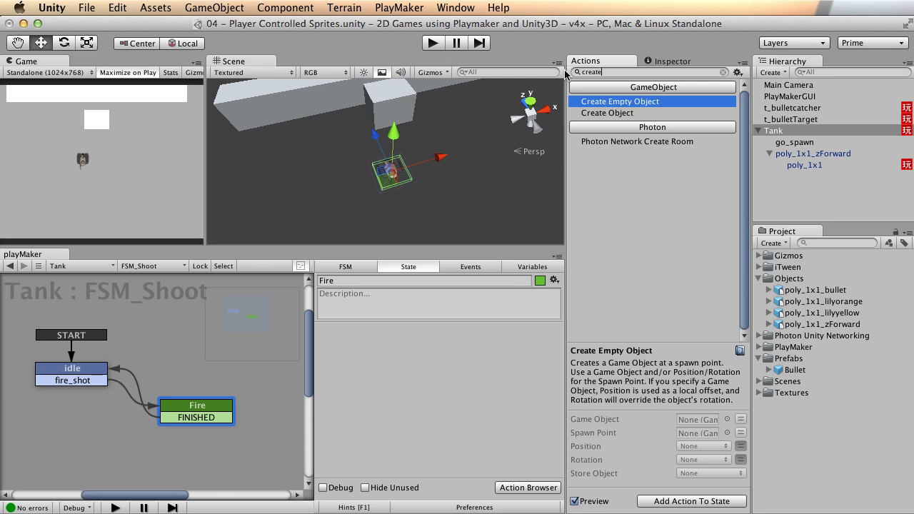
left_click(612, 114)
double_click(612, 114)
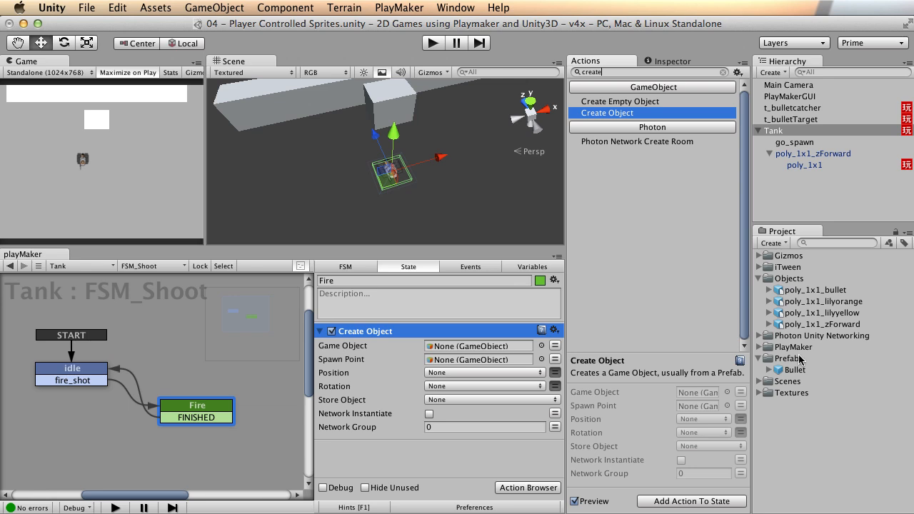
left_click_drag(787, 369, 481, 351)
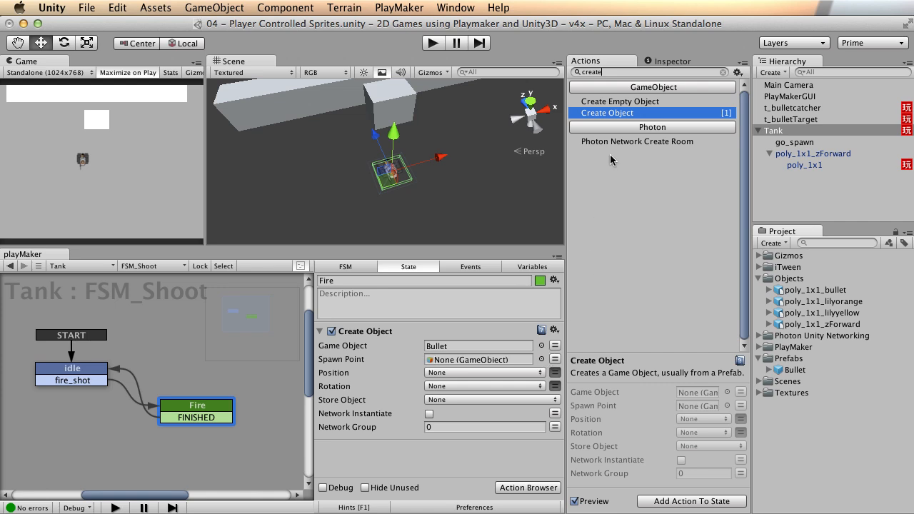
left_click_drag(794, 142, 467, 360)
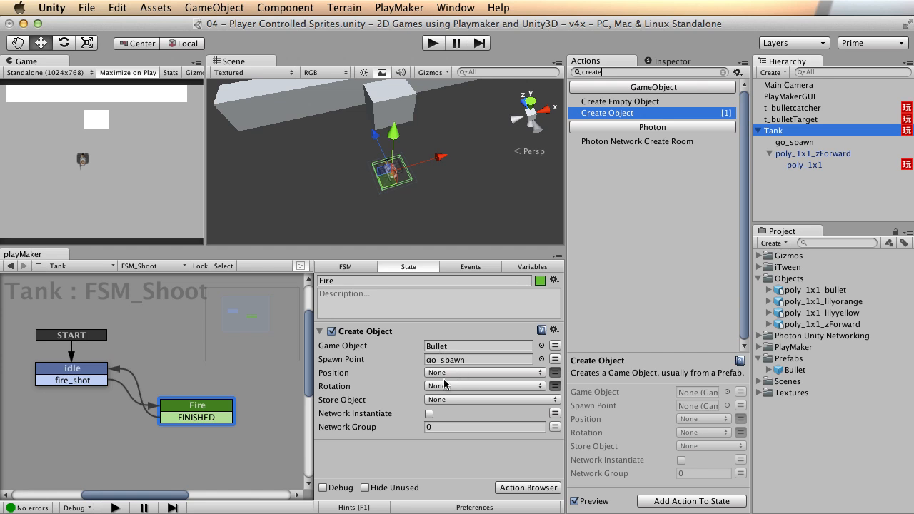
Play-test the scene by moving the tank in all directions and firing in each, then stop the game
left_click(433, 44)
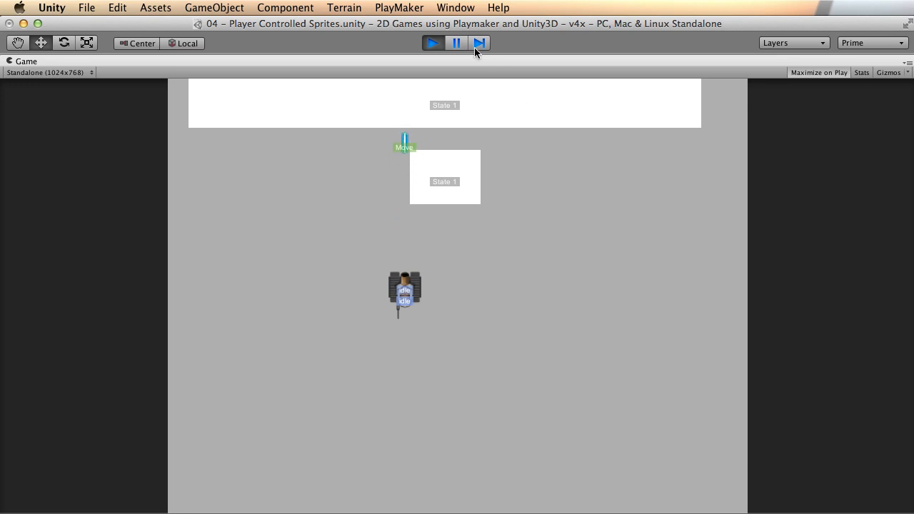
key("Down")
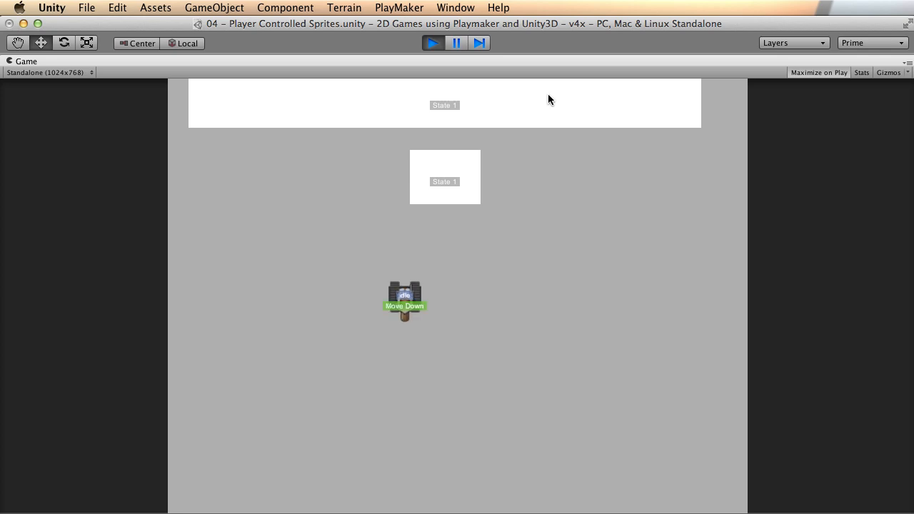
key("space")
key("Right")
key("space")
key("Left")
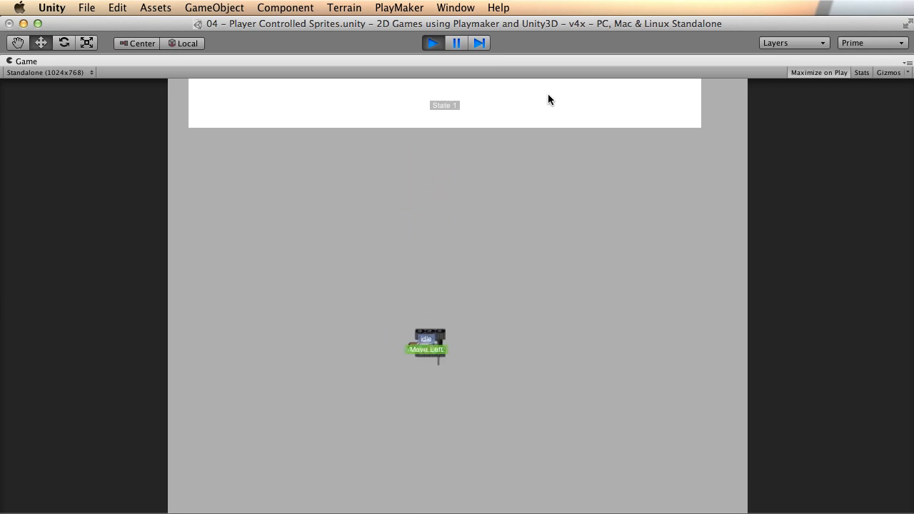
key("space")
key("Left")
key("space")
key("Right")
key("space")
key("Up")
key("space")
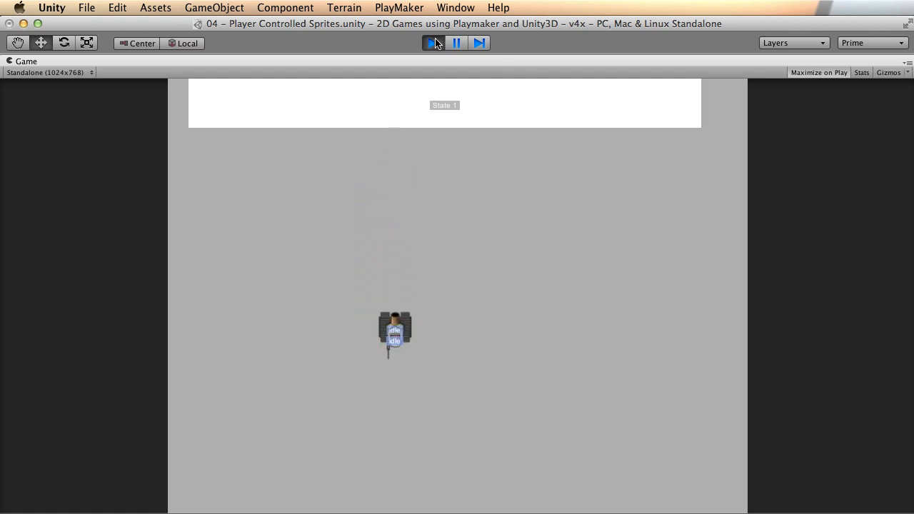
left_click(432, 43)
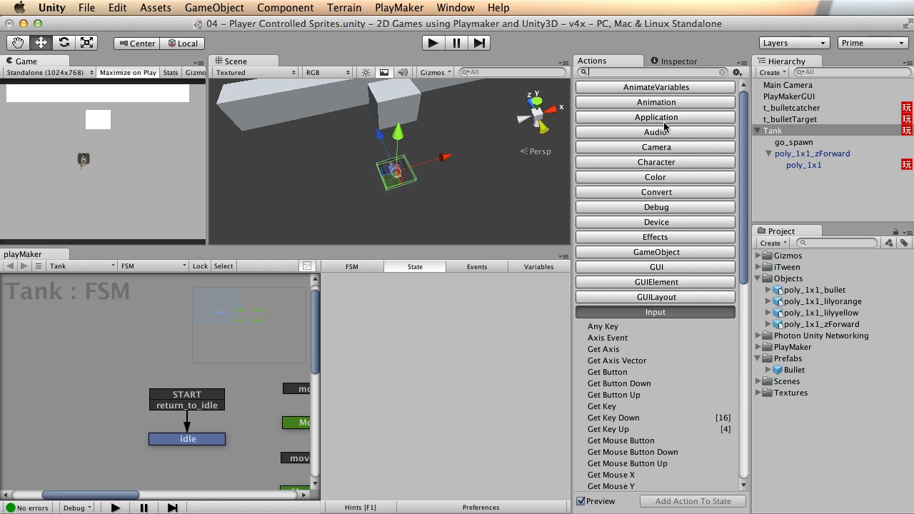
Create an empty game object named go_pivot and move go_spawn out of the Tank to the hierarchy's root level
left_click(798, 143)
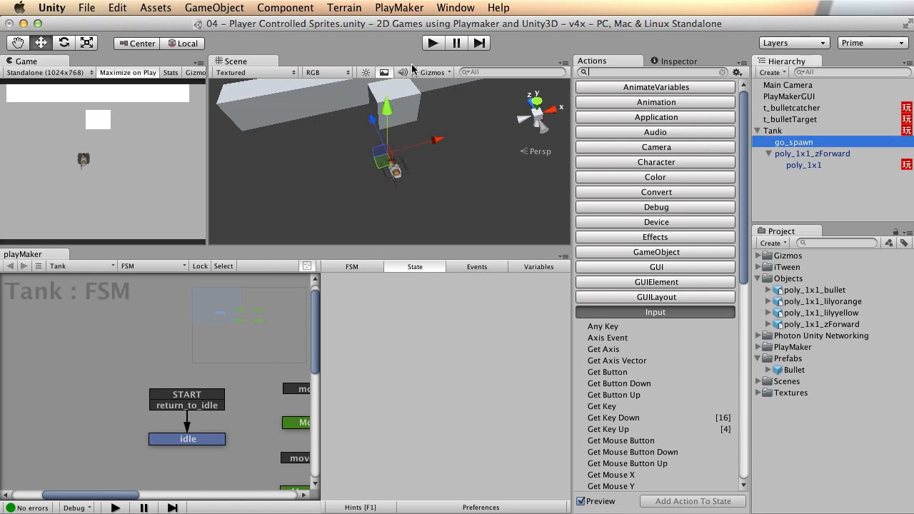
left_click(214, 7)
mouse_move(246, 38)
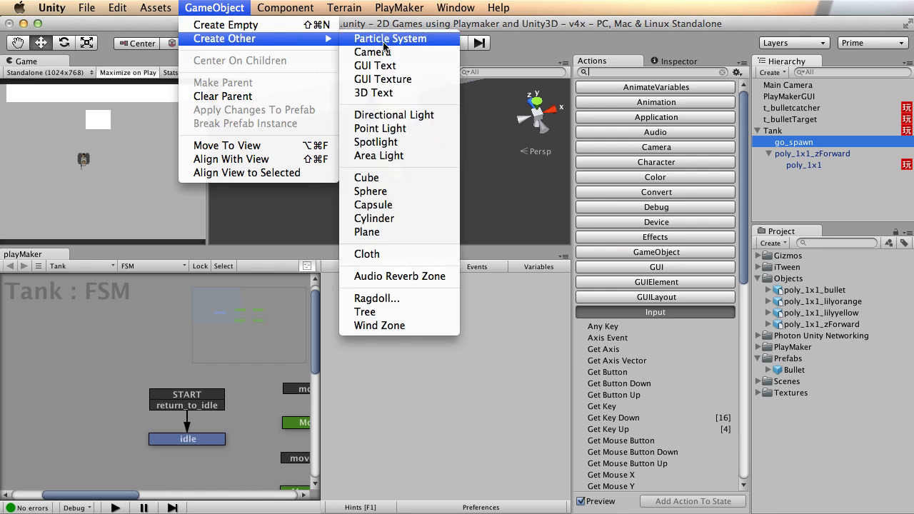
left_click(226, 25)
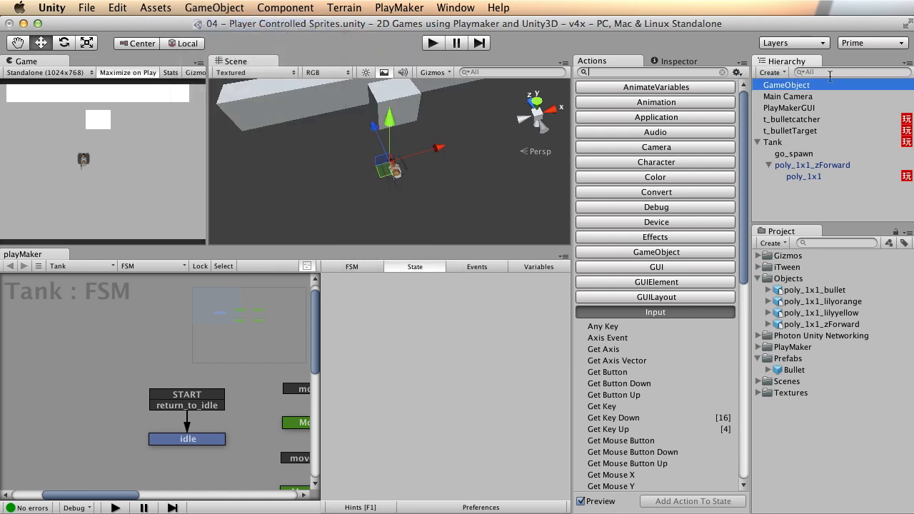
left_click(794, 86)
type("g")
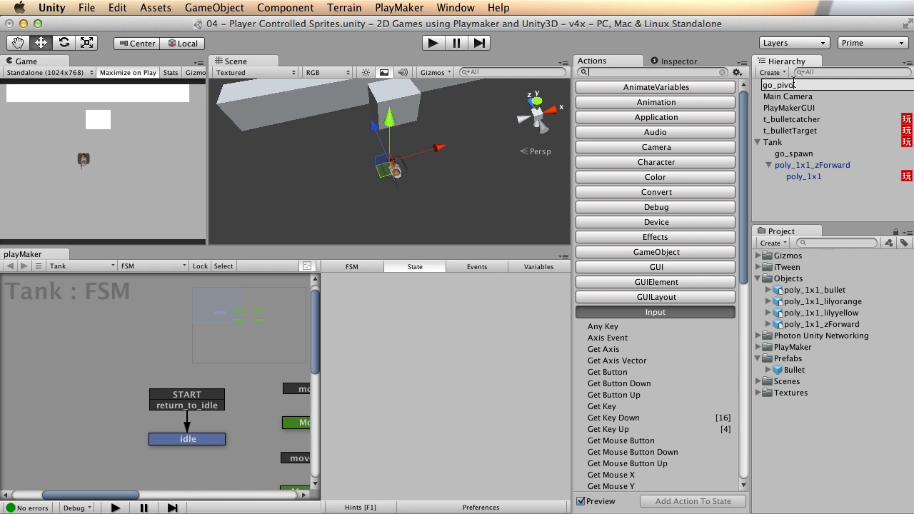
type("o_pivo")
key("Return")
left_click_drag(794, 154, 785, 88)
Set go_pivot's position to X 0, Y 0, Z 0
left_click(678, 61)
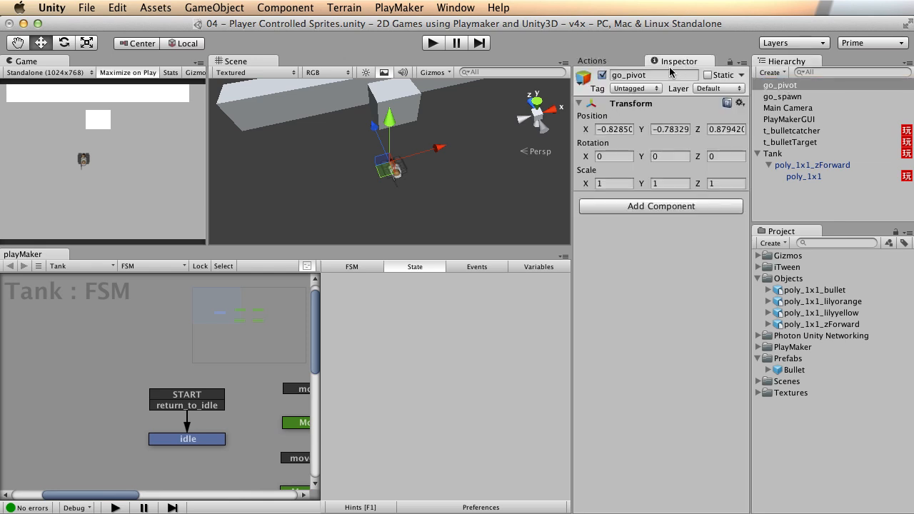
left_click(618, 129)
type("0")
key("Tab")
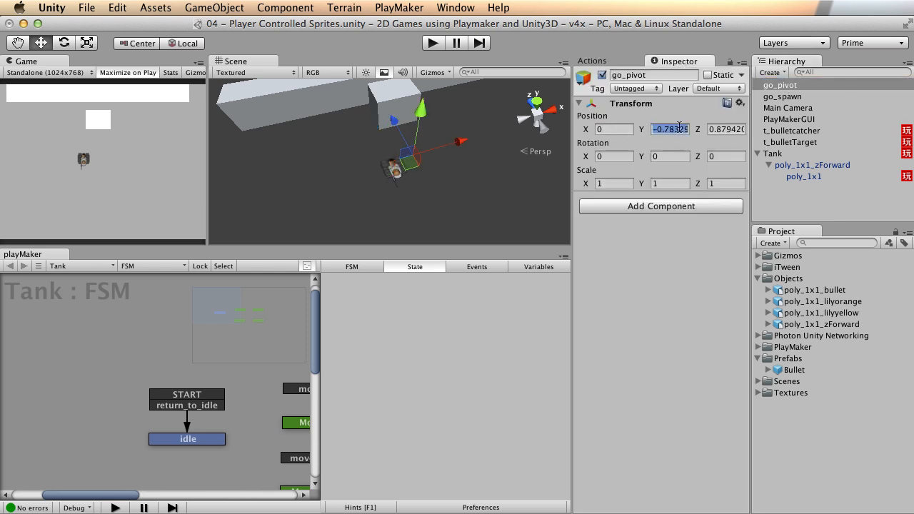
type("0")
left_click(726, 129)
type("0")
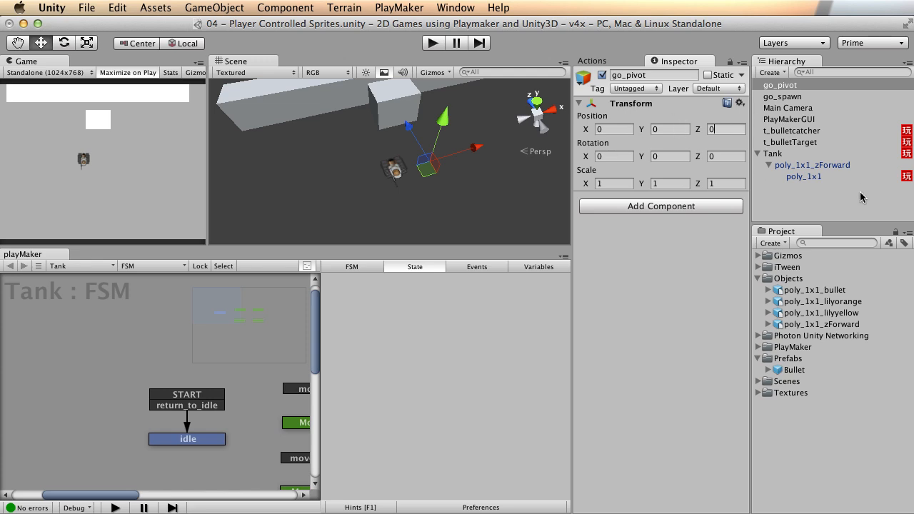
Set the Tank's X position to 0 and reselect go_pivot
left_click(791, 154)
left_click(614, 129)
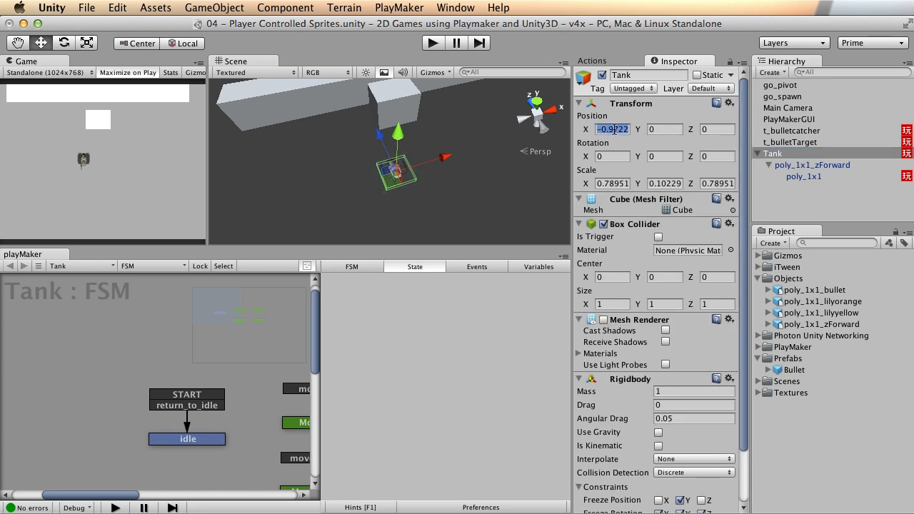
type("0")
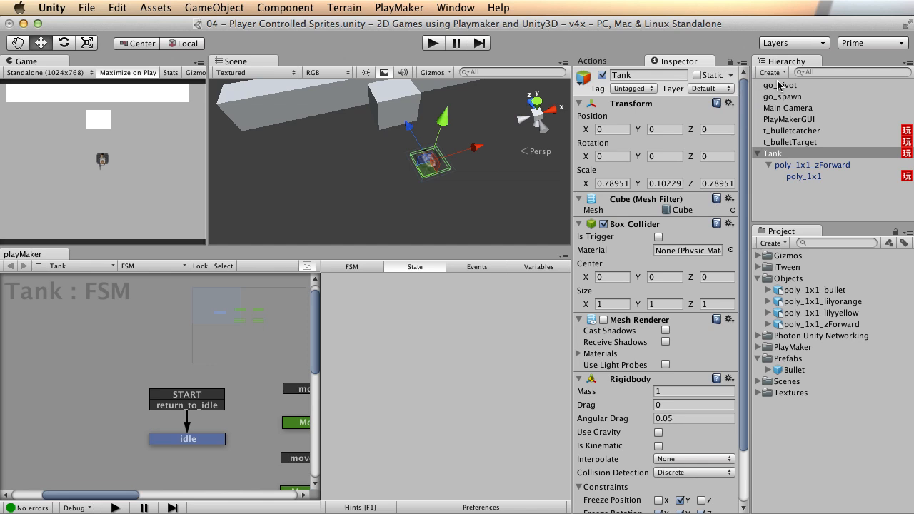
left_click(779, 86)
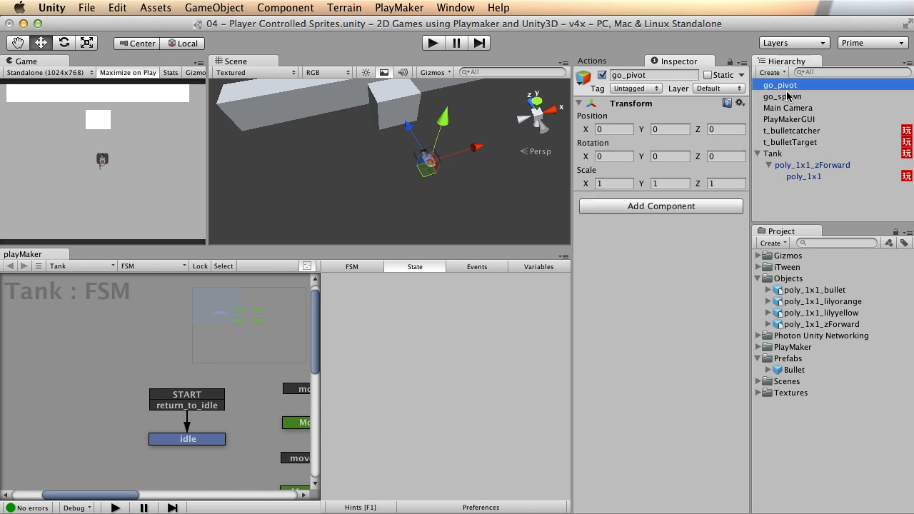
Set go_spawn's X position to 0 so it lines up with the front of the tank
left_click(776, 96)
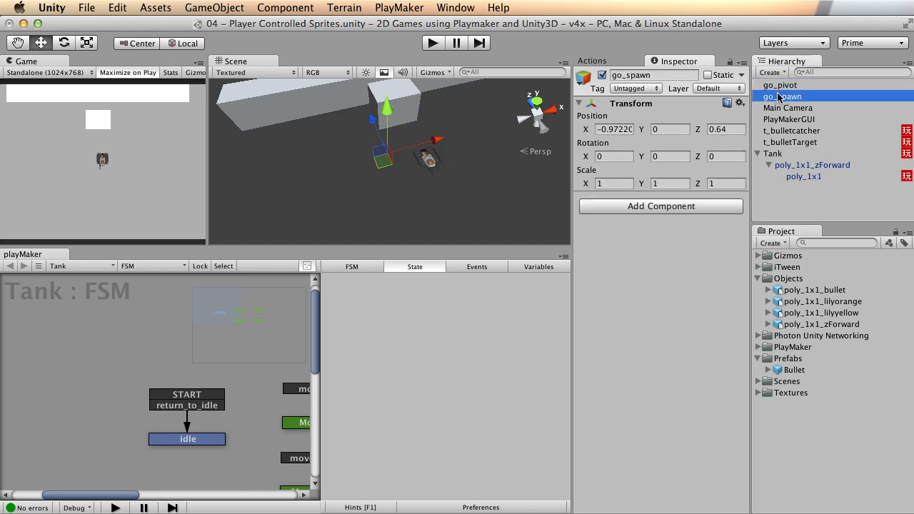
left_click(618, 128)
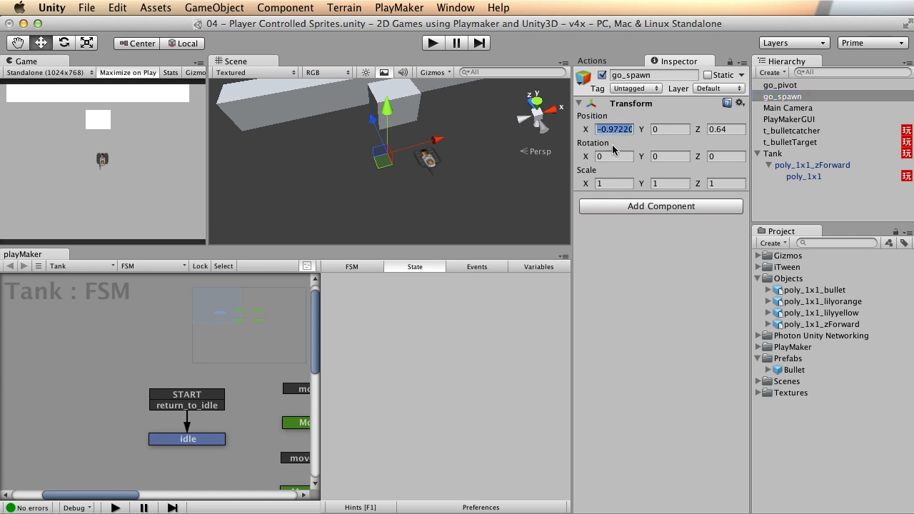
key("Tab")
key("Tab")
left_click(618, 129)
double_click(618, 129)
type("0")
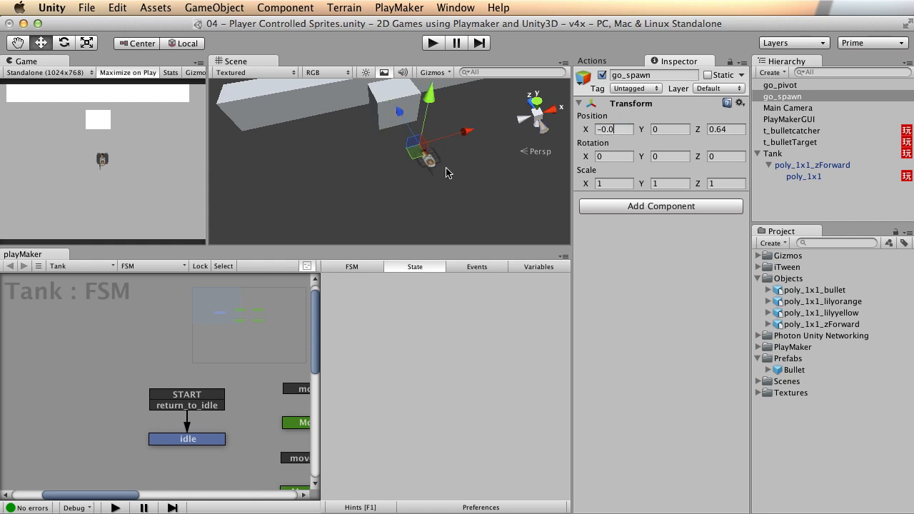
left_click_drag(402, 188, 364, 192, "alt")
right_click_drag(364, 192, 414, 190, "alt")
right_click_drag(500, 140, 693, 147, "alt")
left_click_drag(367, 242, 331, 189, "alt")
right_click_drag(331, 189, 394, 175, "alt")
left_click_drag(394, 175, 430, 156, "alt")
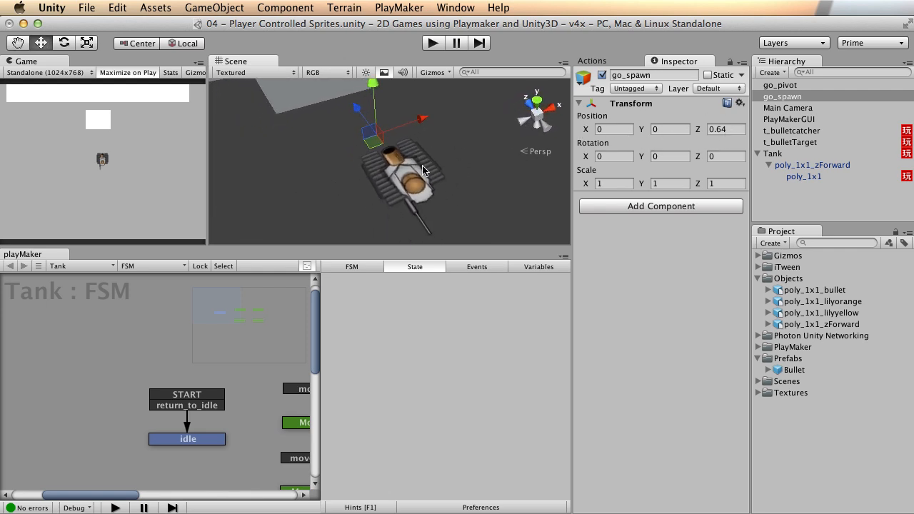
Nest go_spawn inside go_pivot and make go_pivot a child of the Tank
left_click(783, 97)
key("super+BackSpace")
left_click(779, 87)
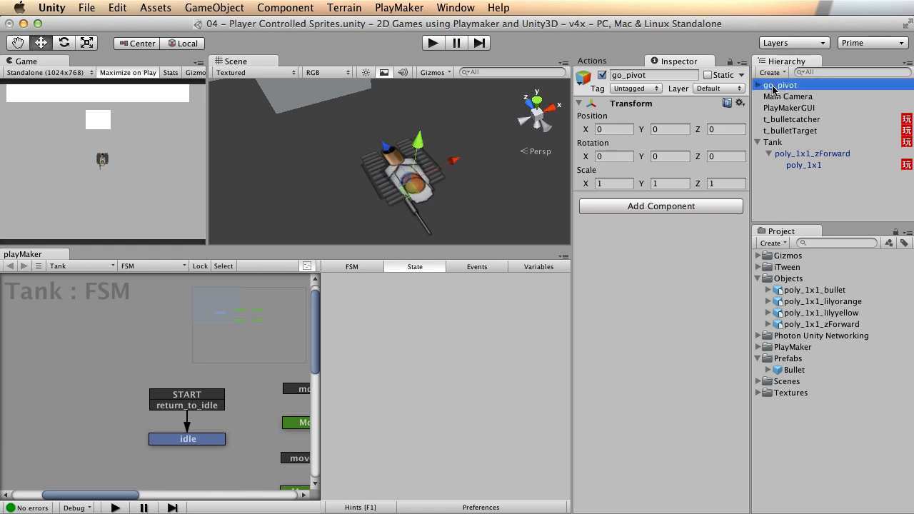
left_click_drag(778, 87, 778, 141)
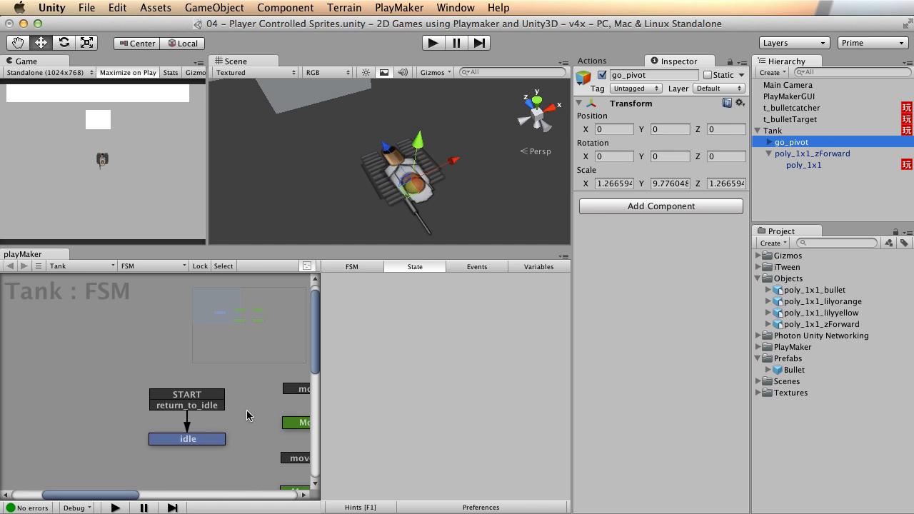
Try rotating go_pivot around the tank in the scene and undo the rotation
middle_click_drag(266, 427, 98, 374)
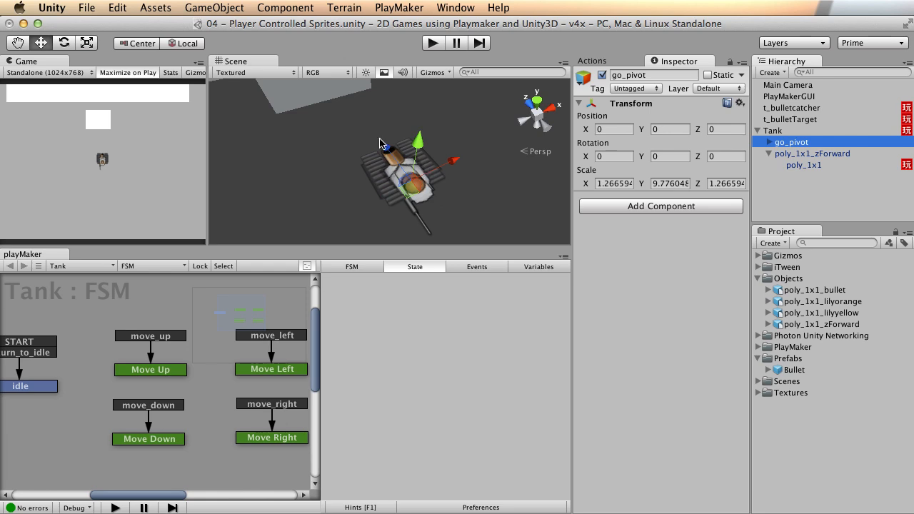
key("e")
left_click_drag(430, 240, 279, 196)
key("super+z")
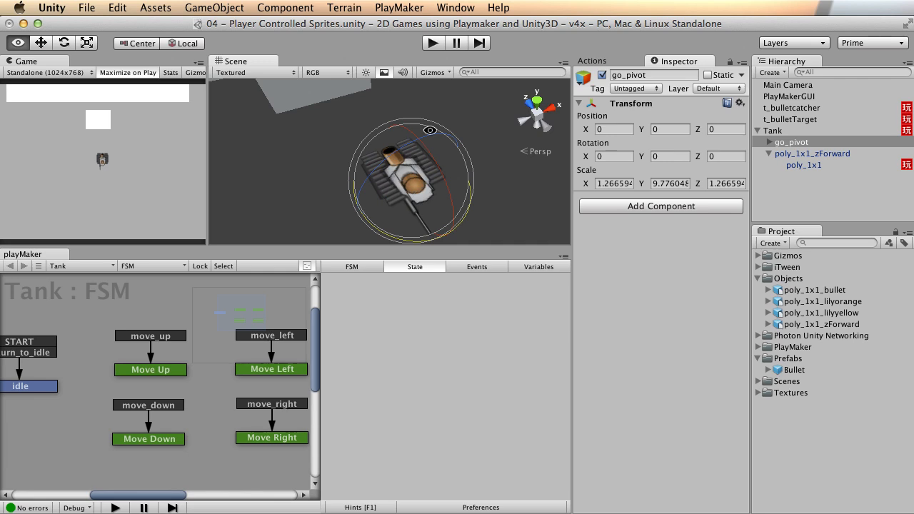
Examine go_pivot's rotation axes and its placement on the tank from several angles
left_click_drag(447, 157, 386, 146, "alt")
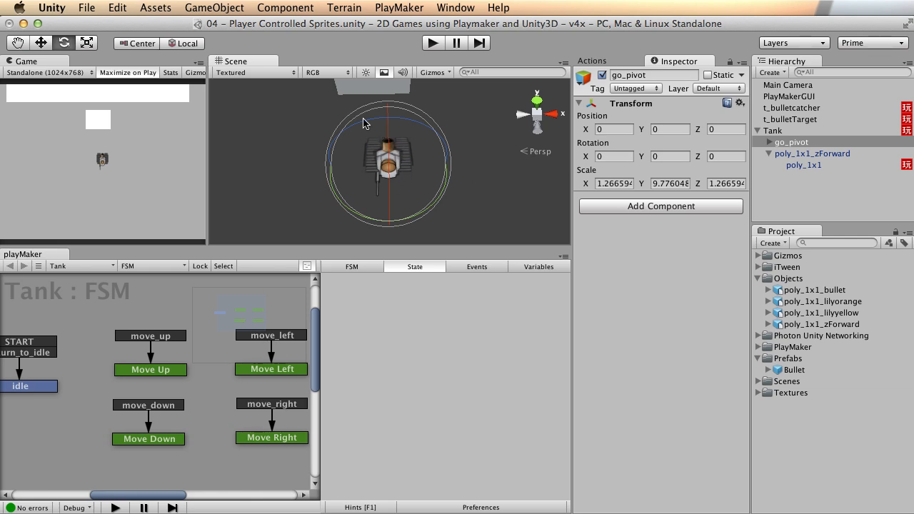
scroll(381, 129, "up", 4)
left_click_drag(385, 135, 414, 150, "alt")
right_click_drag(414, 150, 442, 169, "alt")
left_click_drag(441, 168, 460, 163, "alt")
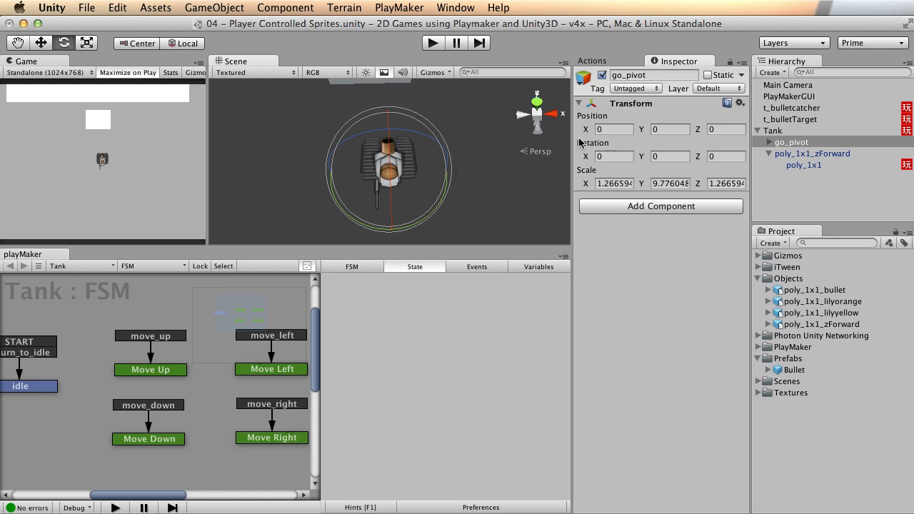
left_click_drag(402, 216, 436, 130, "alt")
right_click_drag(478, 178, 249, 167, "alt")
left_click_drag(402, 166, 410, 161, "alt")
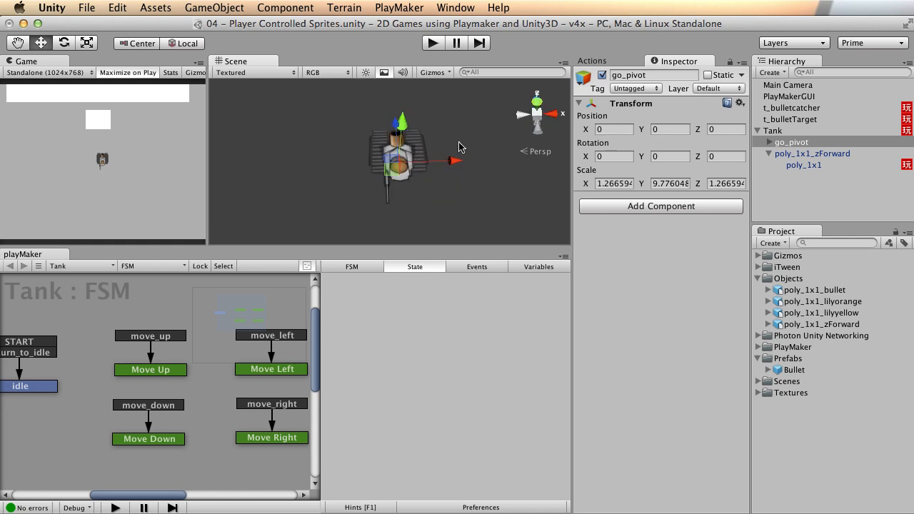
Add a Set Rotation action directly below Send Event in the Move Up state of the Tank's FSM
left_click(798, 142)
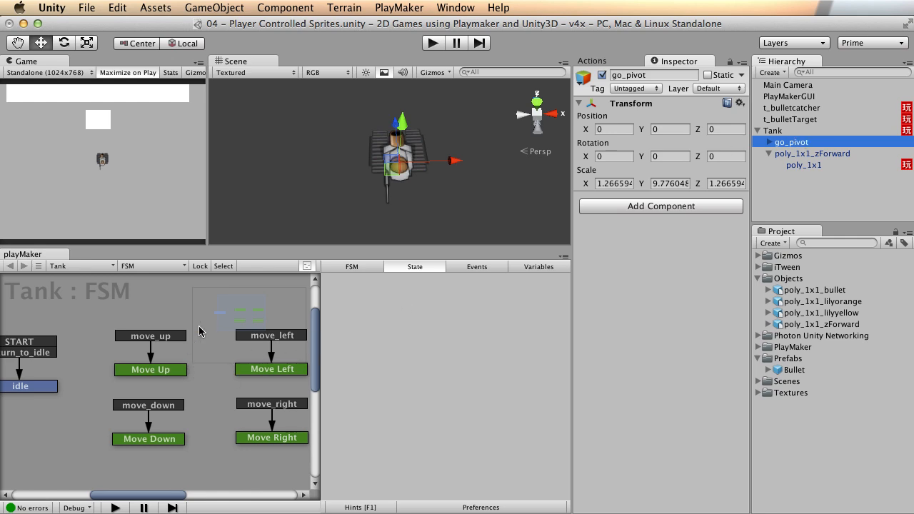
left_click(792, 131)
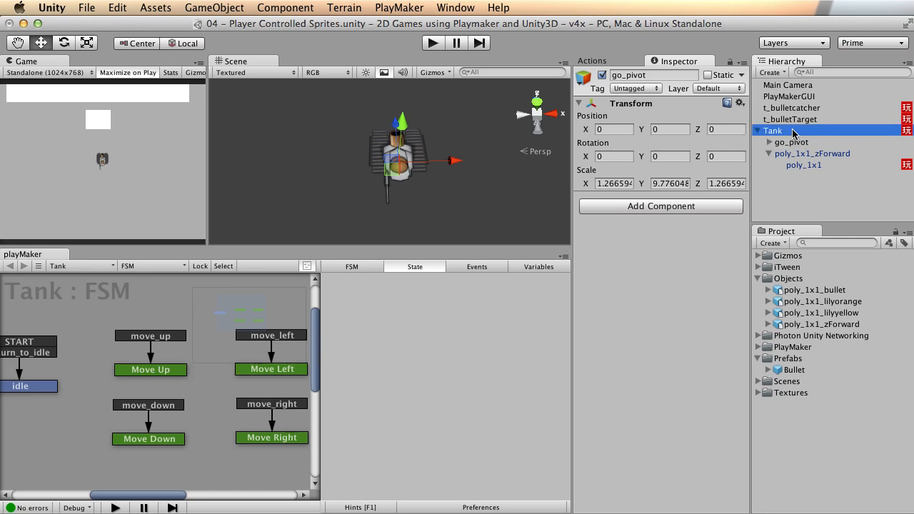
key("shift+space")
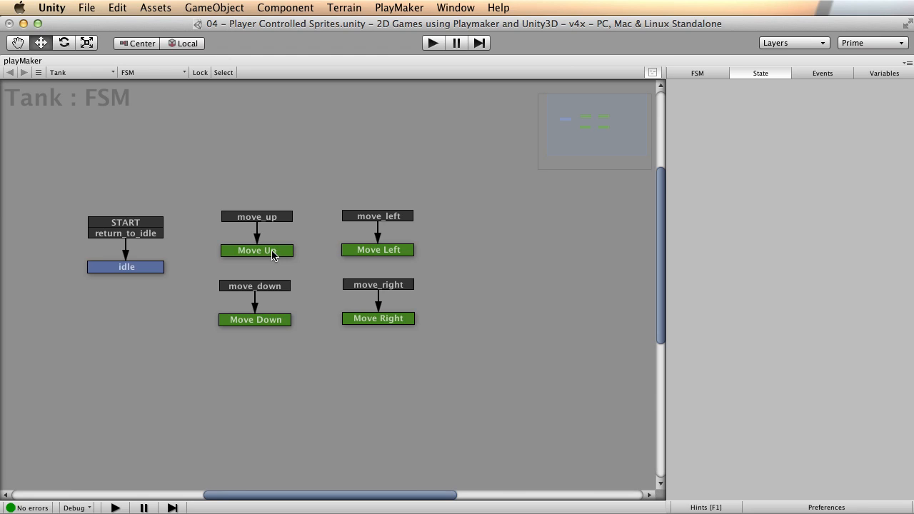
left_click(248, 255)
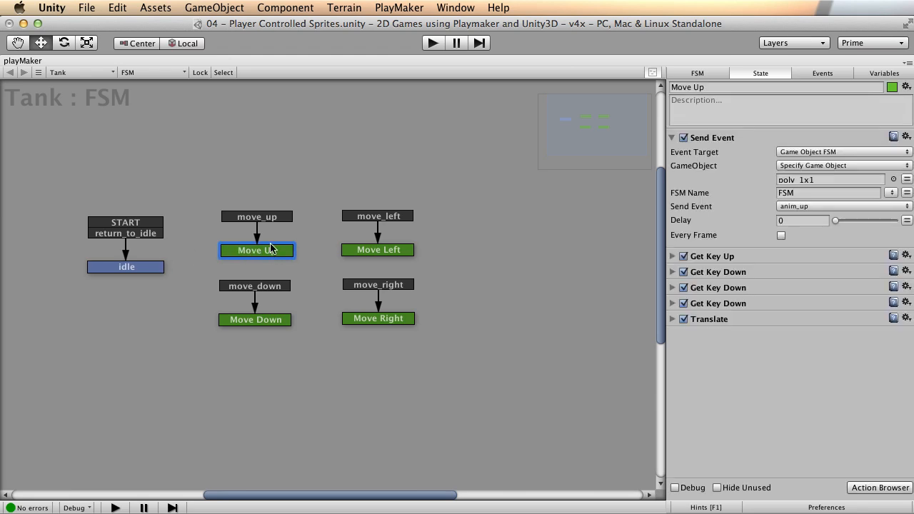
left_click(671, 138)
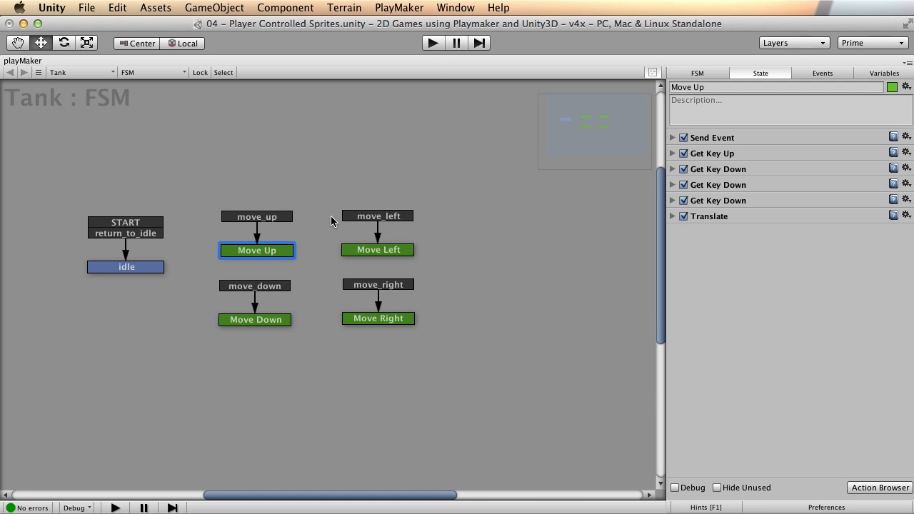
key("shift+space")
left_click(585, 61)
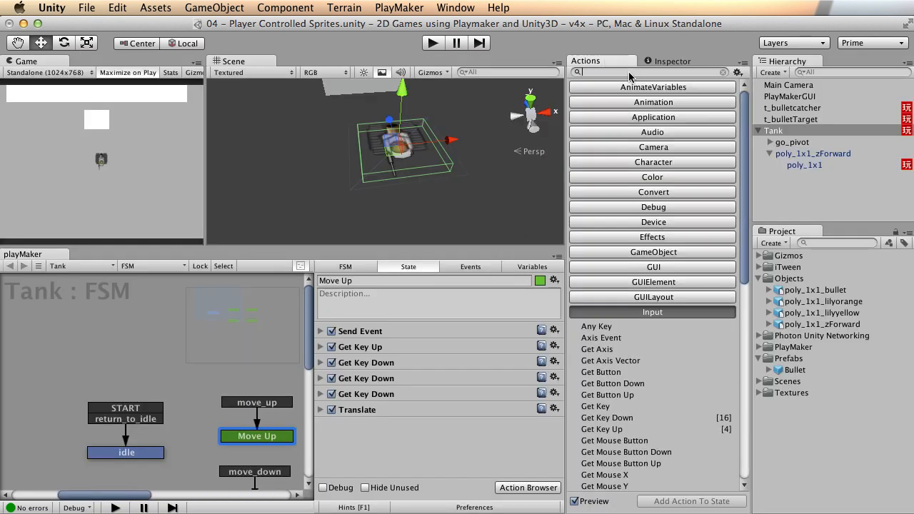
type("set rota")
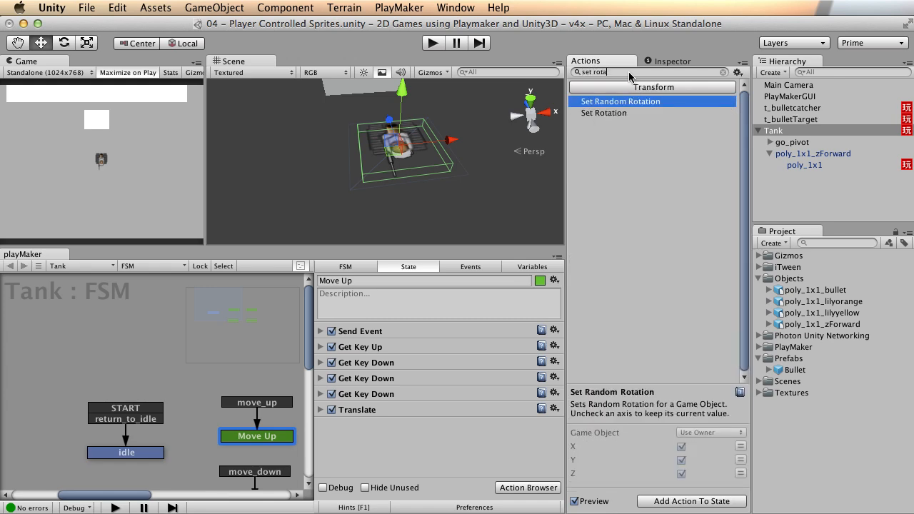
double_click(603, 114)
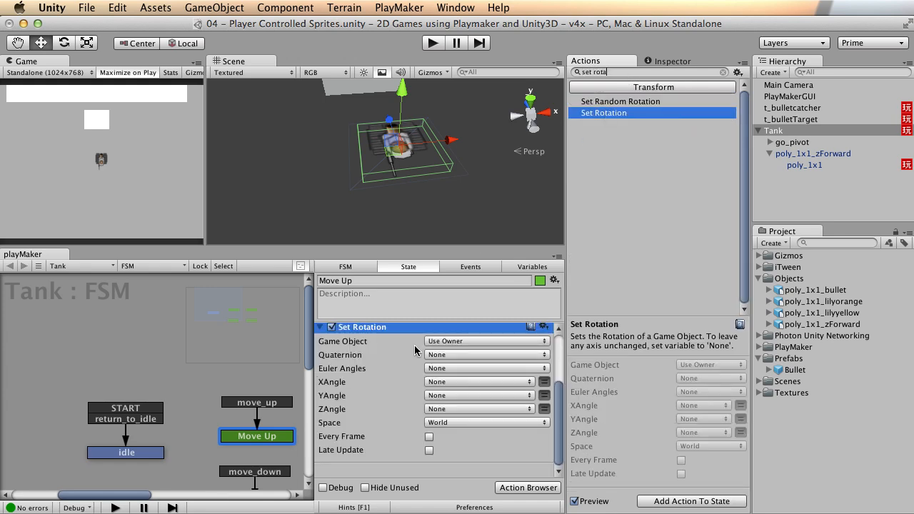
scroll(367, 378, "up", 3)
left_click_drag(370, 427, 371, 347)
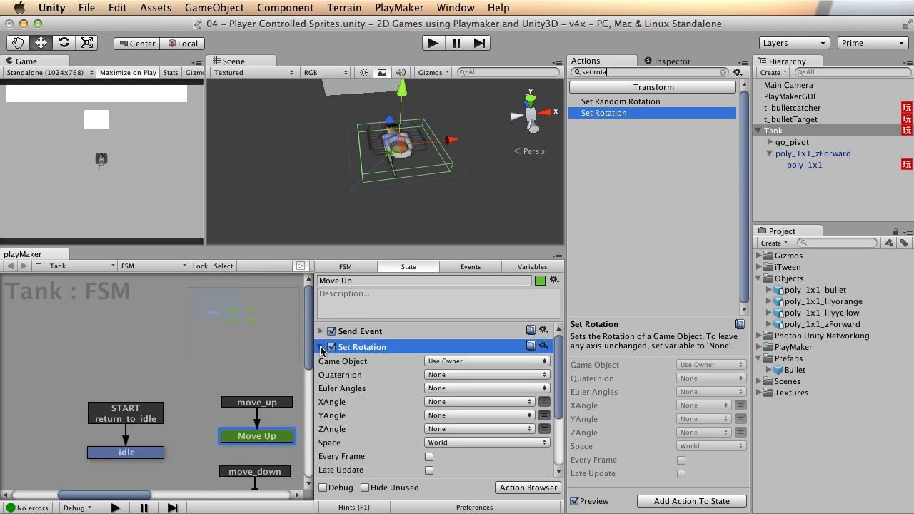
Set the Set Rotation action's Game Object to Specify Game Object and assign go_pivot to it
left_click(522, 361)
left_click(454, 372)
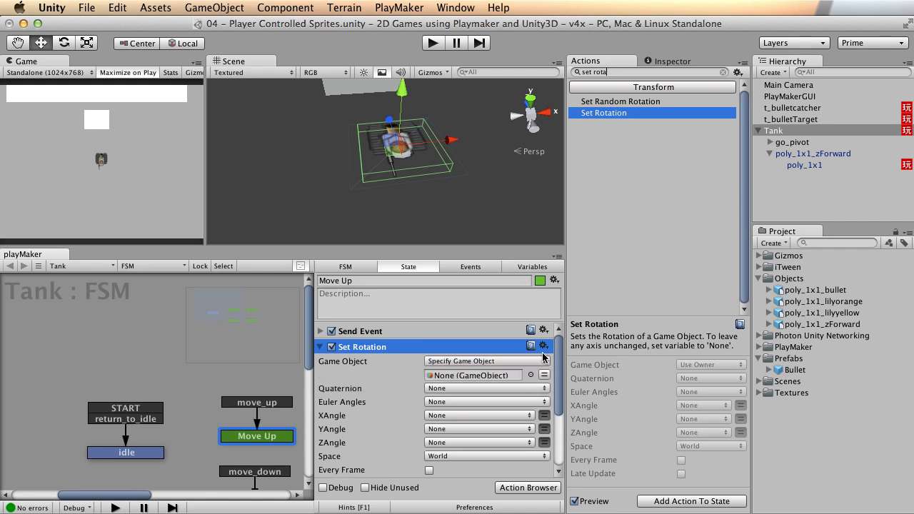
left_click_drag(780, 141, 492, 375)
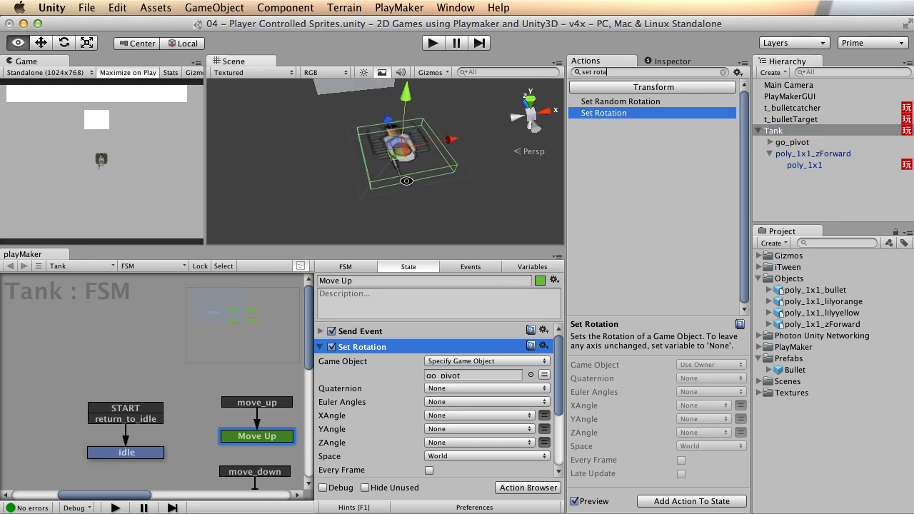
Check go_pivot's rotation values and give Move Up's Set Rotation action a fixed YAngle of 0
left_click(807, 144)
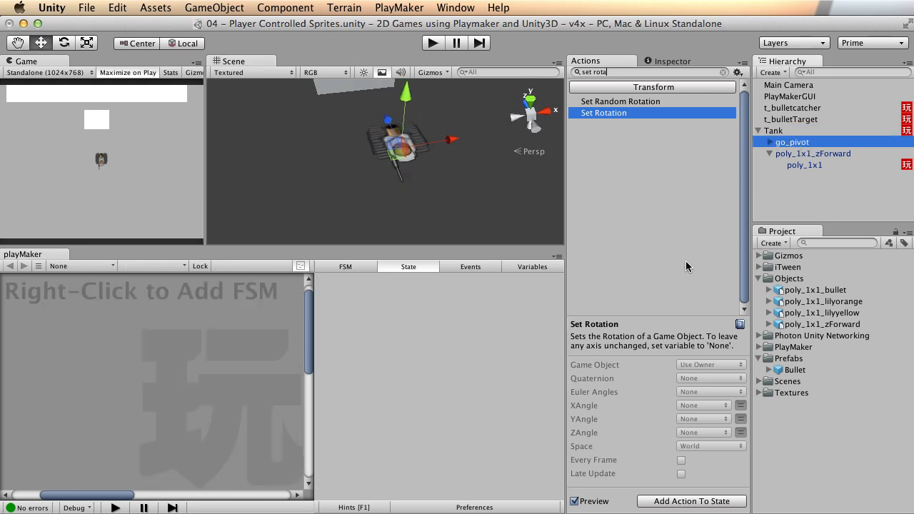
left_click(677, 61)
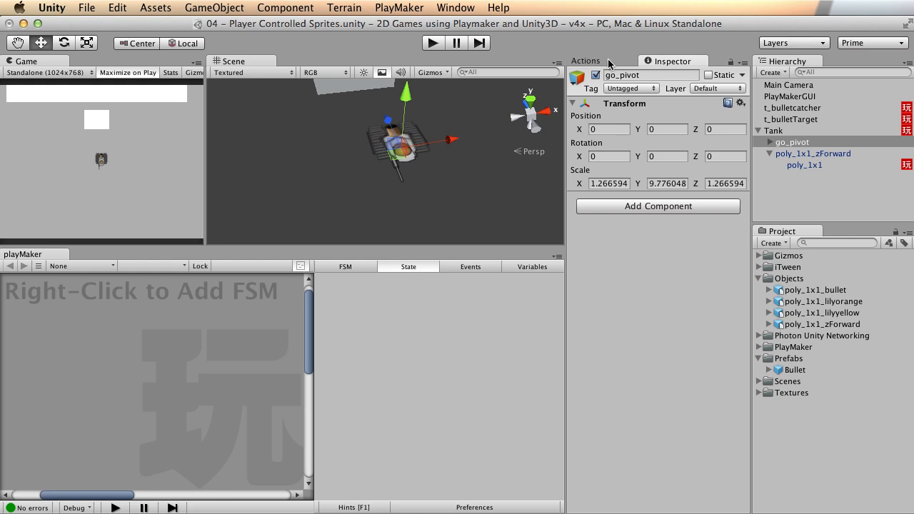
left_click(773, 131)
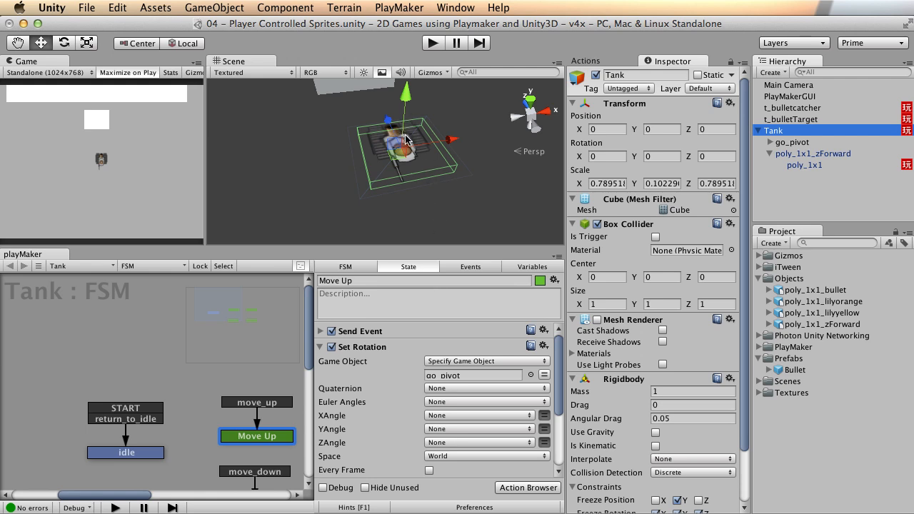
left_click(544, 428)
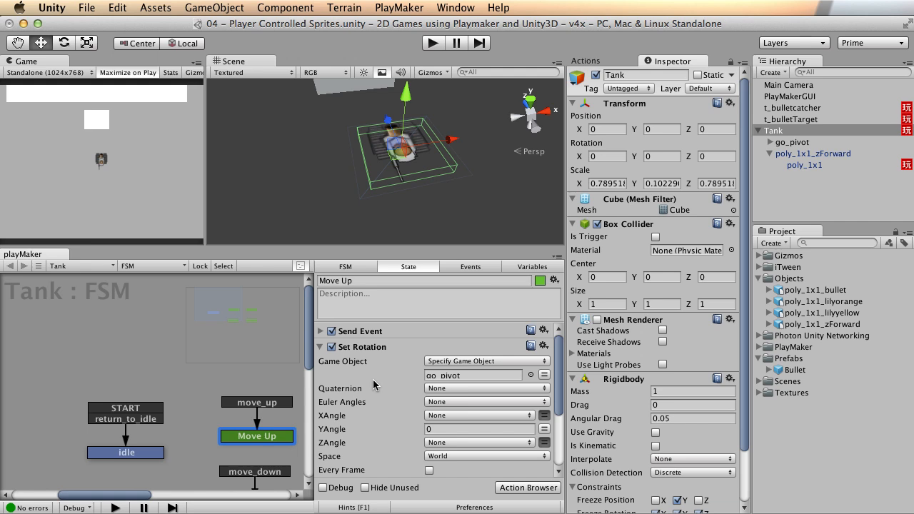
Copy the Set Rotation action from the Move Up state and paste it into the Move Down state
left_click_drag(230, 447, 162, 373, "alt")
left_click(351, 350)
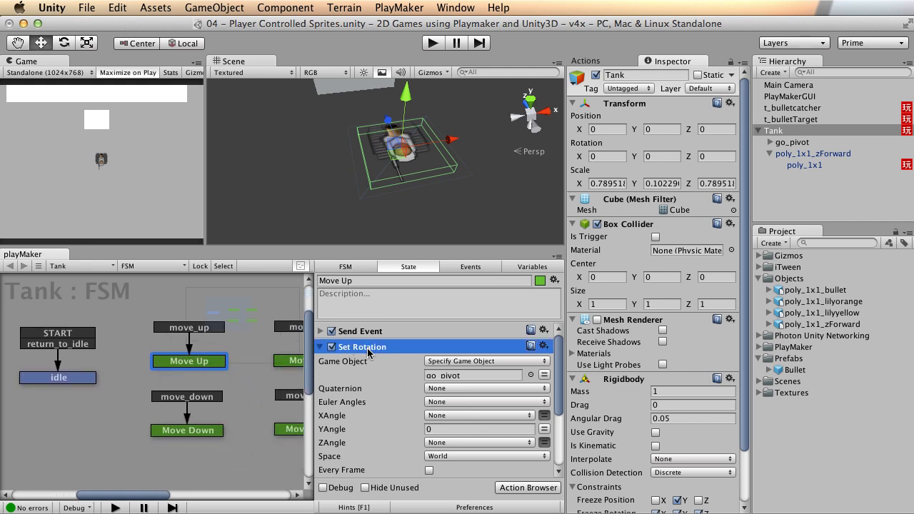
right_click(367, 352)
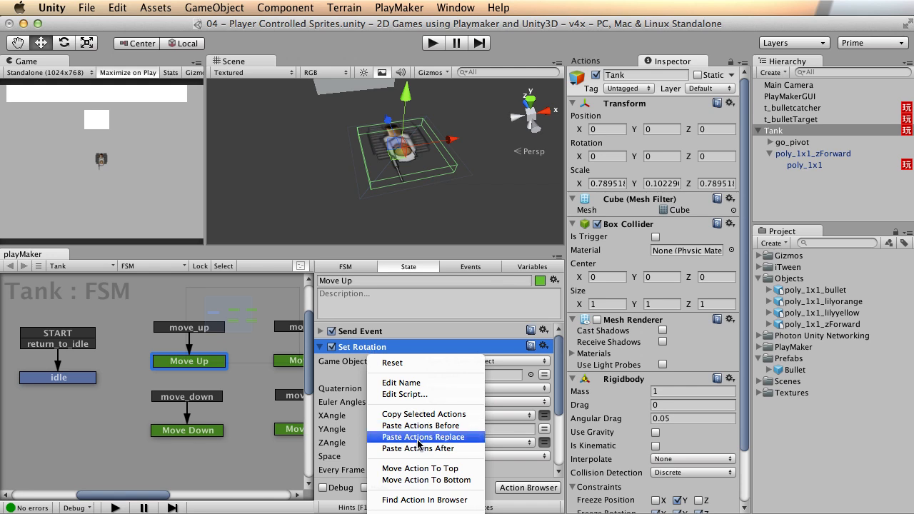
left_click(429, 415)
left_click(194, 430)
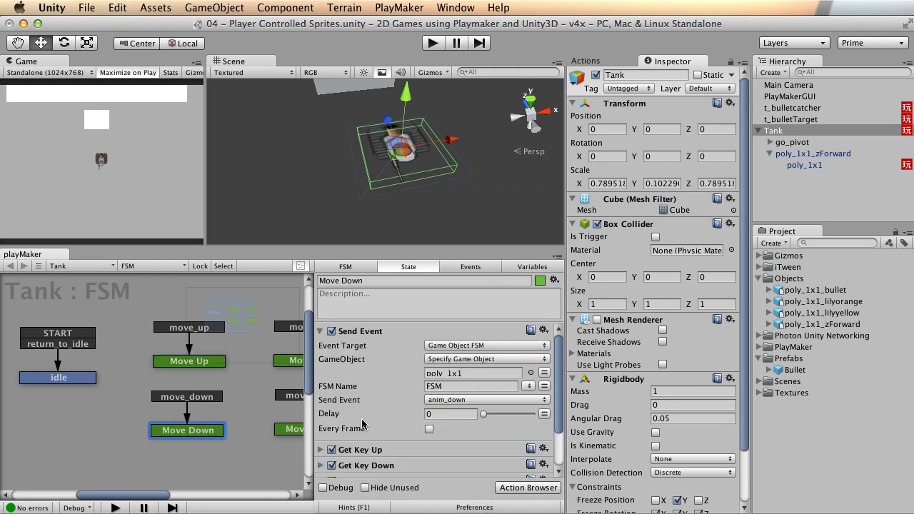
left_click(319, 332)
right_click(370, 429)
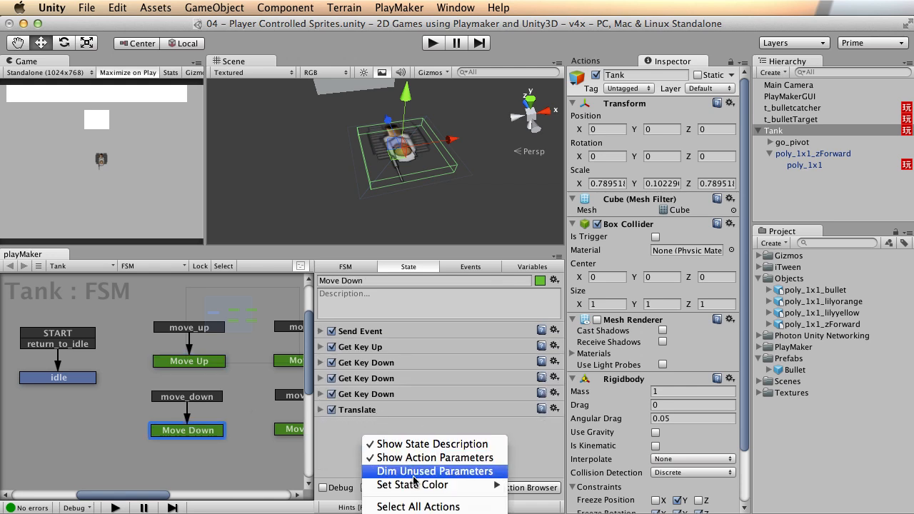
left_click(415, 508)
Place Move Down's Set Rotation action directly below Send Event and set its YAngle to 180
left_click_drag(367, 427, 369, 350)
left_click(445, 431)
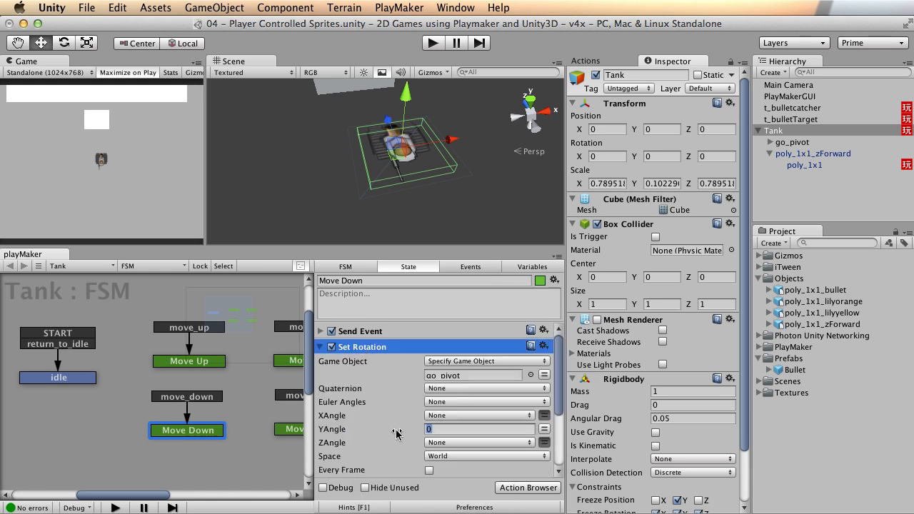
key("Return")
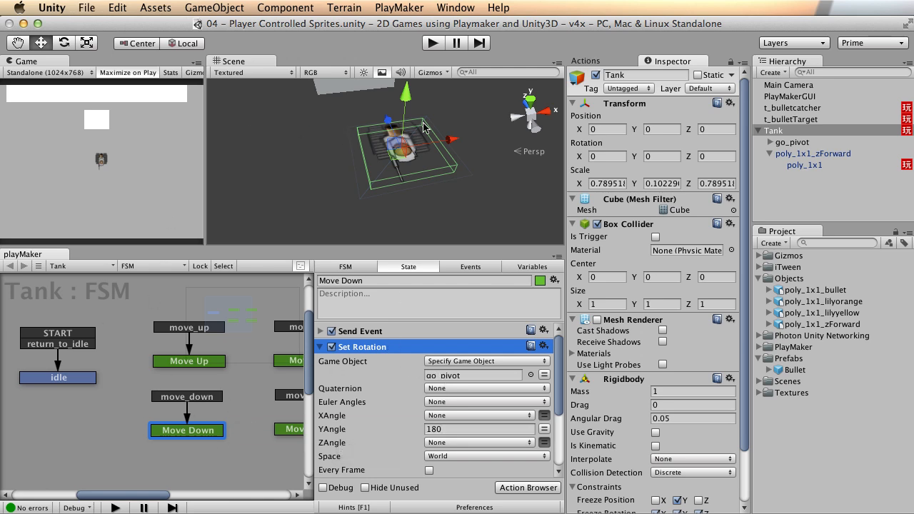
Play-test the scene by moving the tank up and down and firing bullets in both directions, and stop playback
left_click(431, 44)
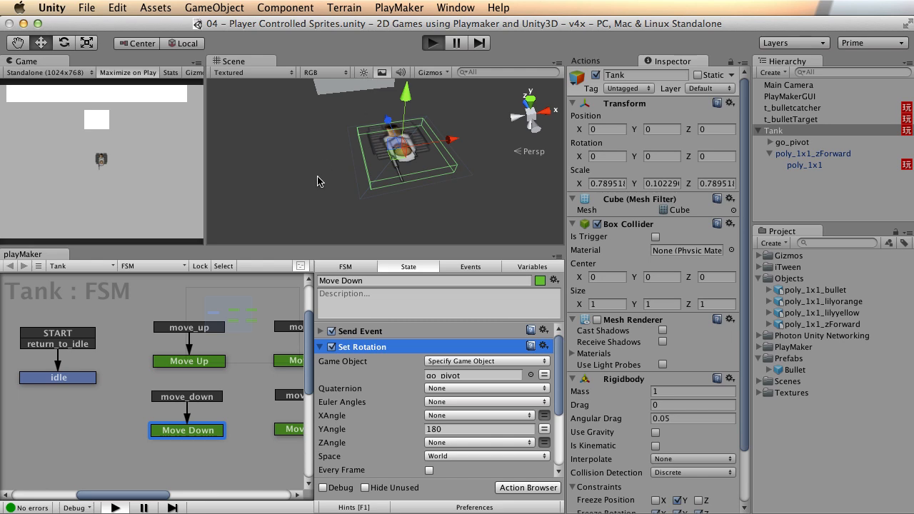
key("Up")
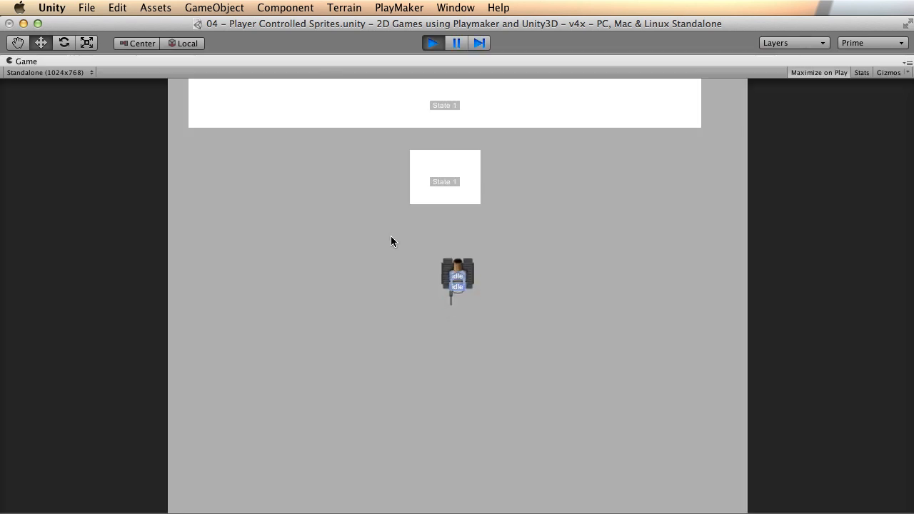
key("space")
key("Up")
key("space")
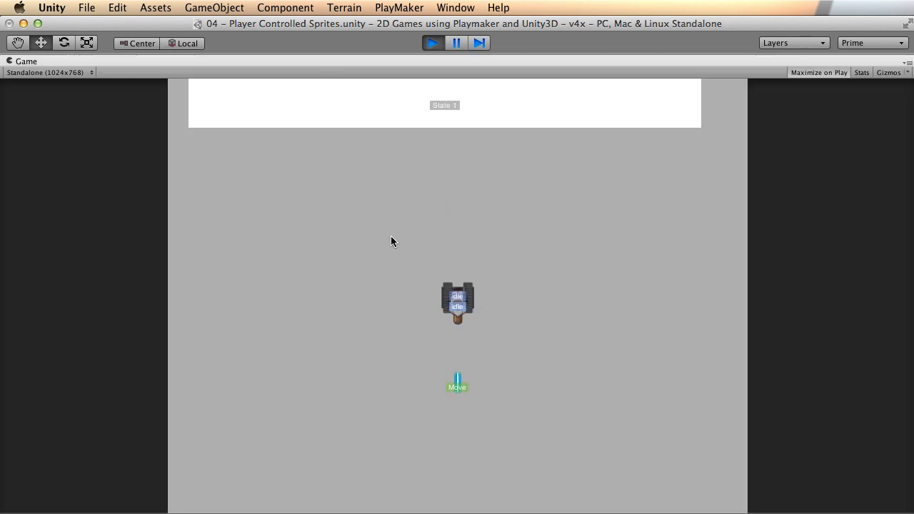
key("Up")
key("space")
key("space")
key("Down")
key("space")
key("space")
key("space")
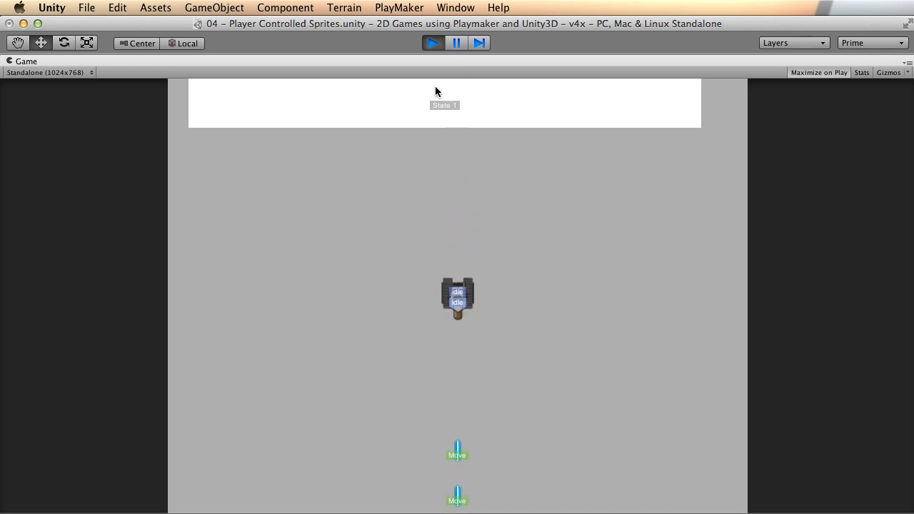
left_click(433, 43)
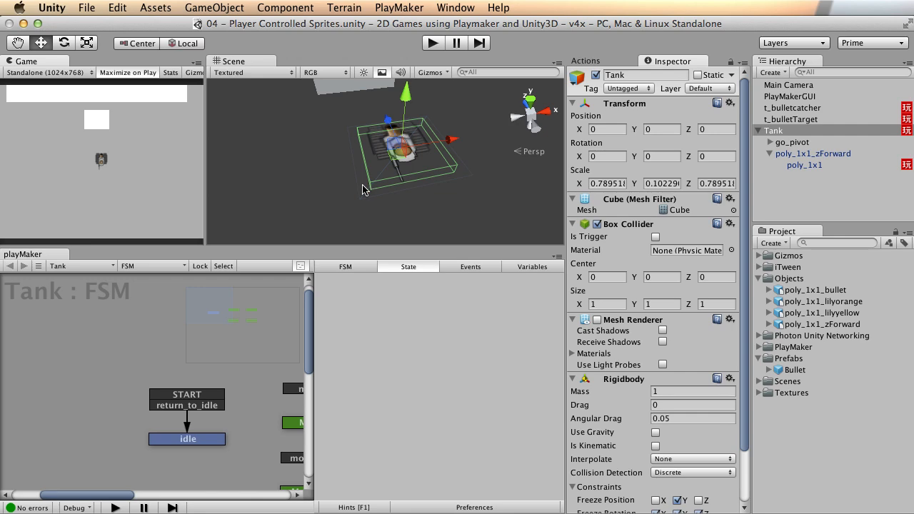
Try rotating the Tank about its Y axis in the Scene view to check the facing angles, and undo the rotation
key("space")
left_click_drag(406, 278, 437, 283, "alt")
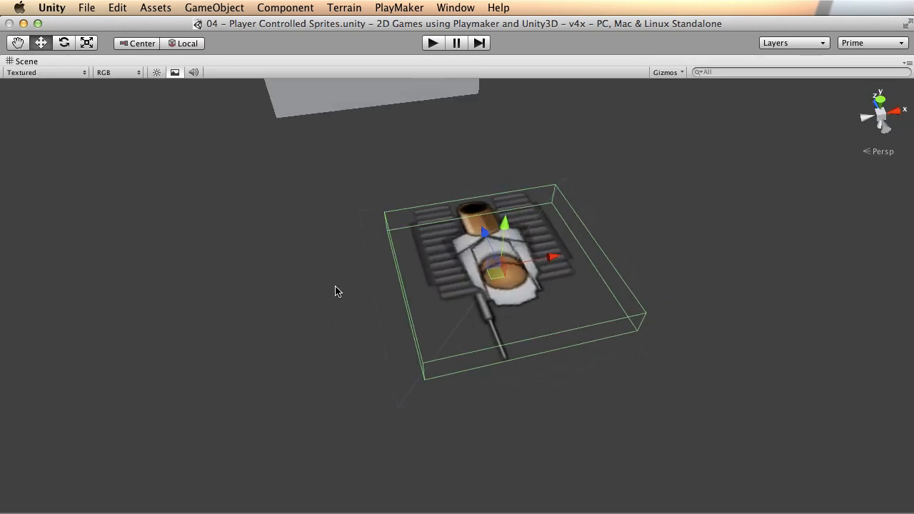
key("shift+space")
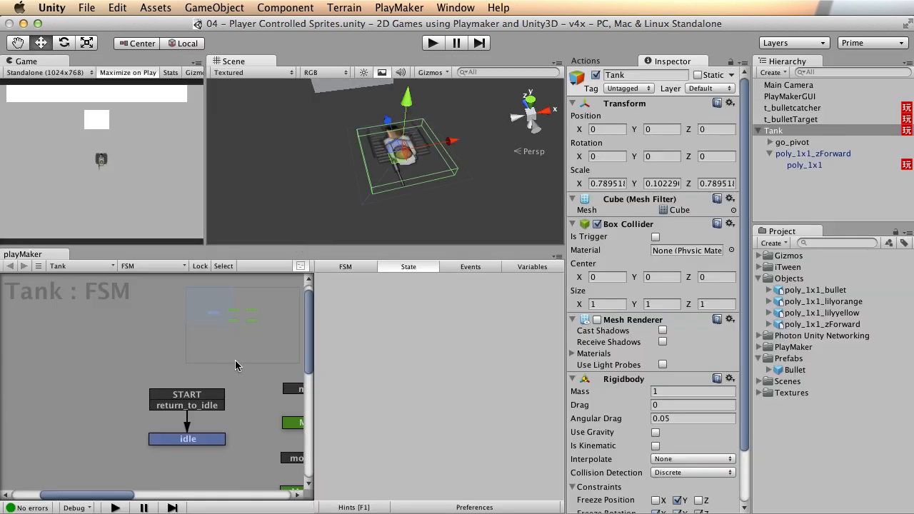
key("e")
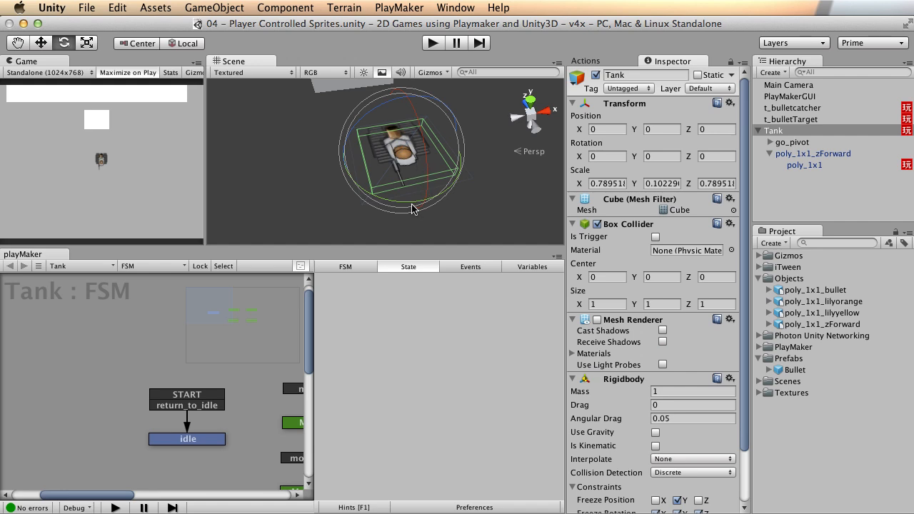
left_click_drag(412, 204, 343, 180)
key("super+z")
Copy the Set Rotation action from the Move Up state and paste it into the Move Left and Move Right states
key("shift+space")
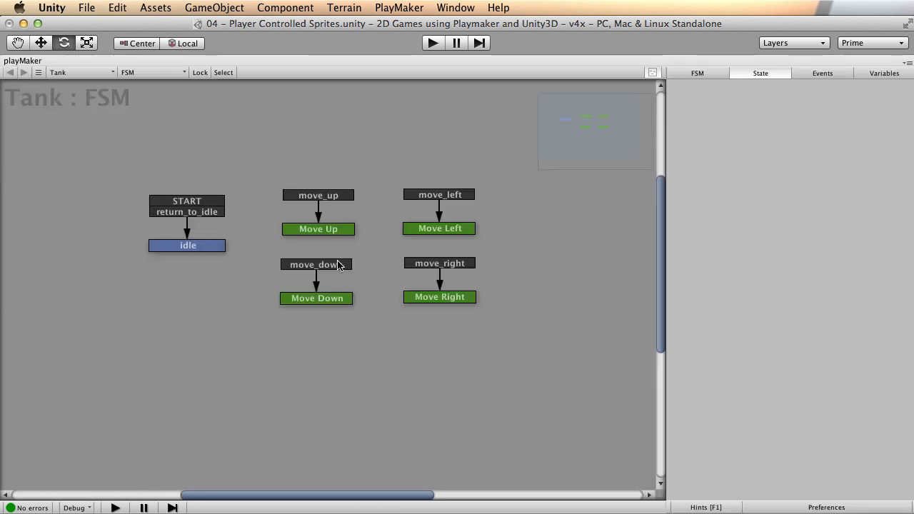
left_click(328, 231)
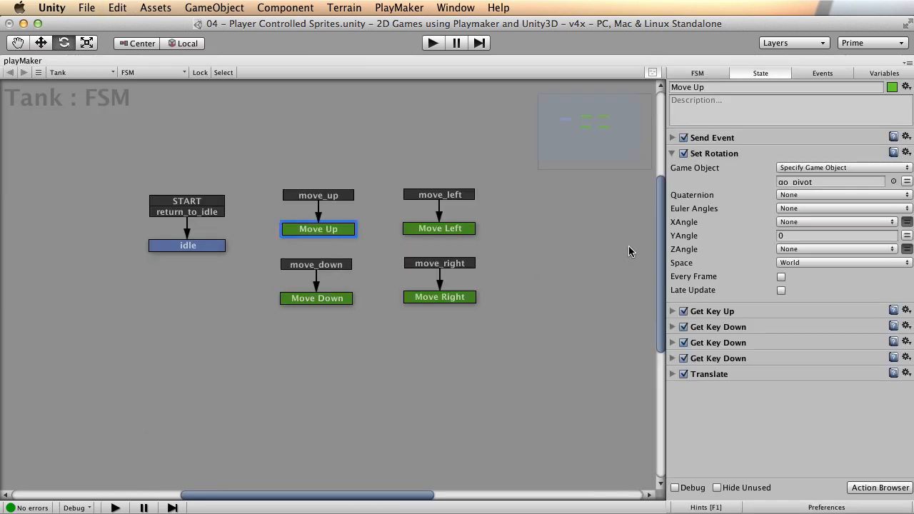
left_click(671, 153)
right_click(713, 154)
left_click(767, 218)
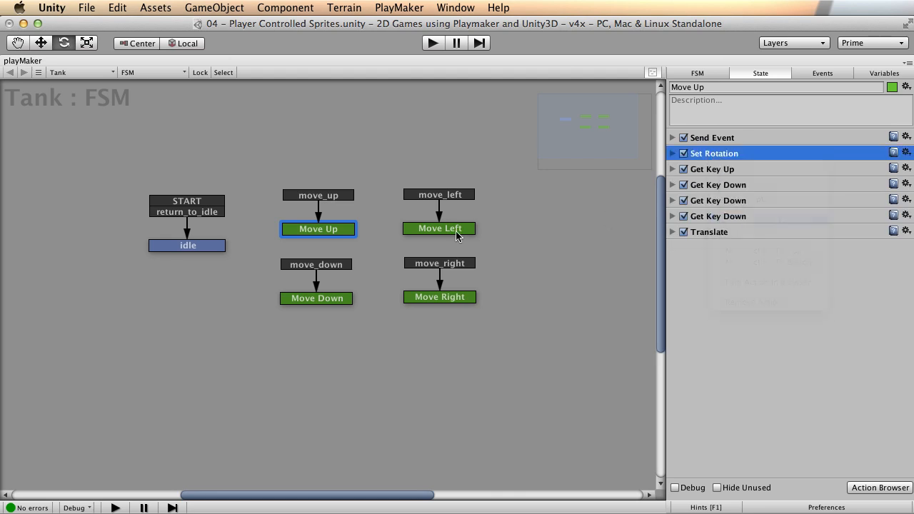
left_click(457, 229)
right_click(757, 370)
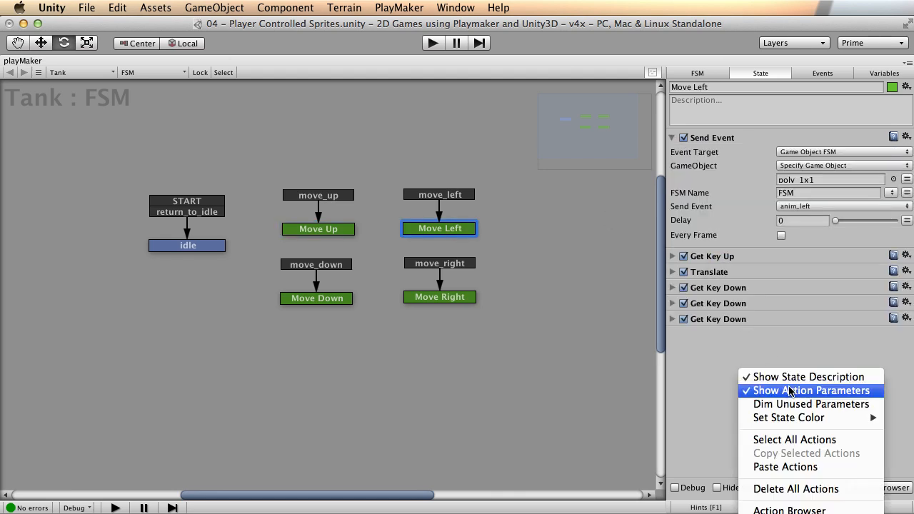
left_click(791, 470)
left_click(461, 302)
right_click(753, 360)
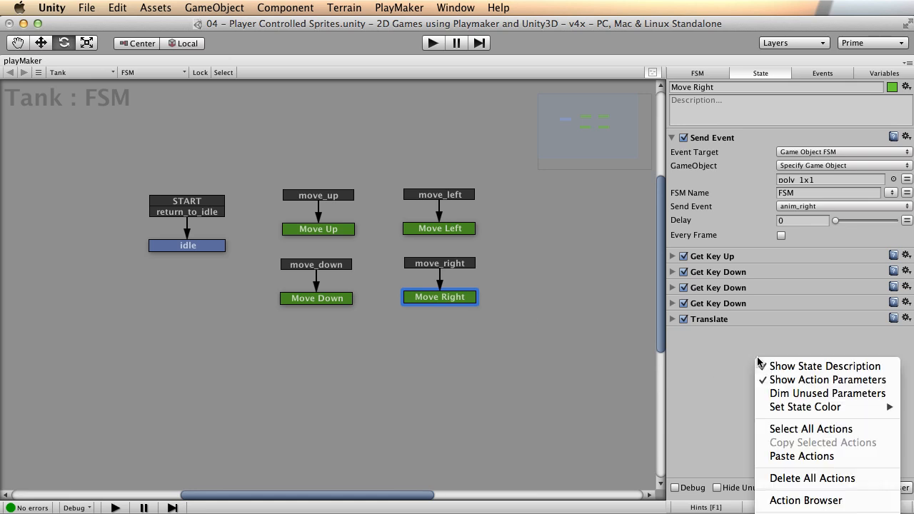
left_click(792, 455)
Place Move Right's Set Rotation action directly below Send Event and set its YAngle to 90
left_click_drag(725, 334, 714, 256)
left_click(671, 138)
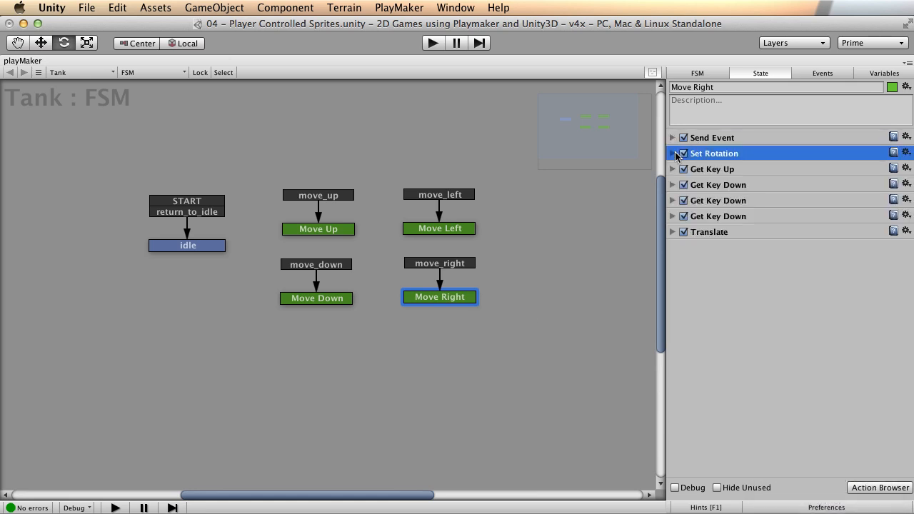
left_click(673, 154)
left_click(803, 234)
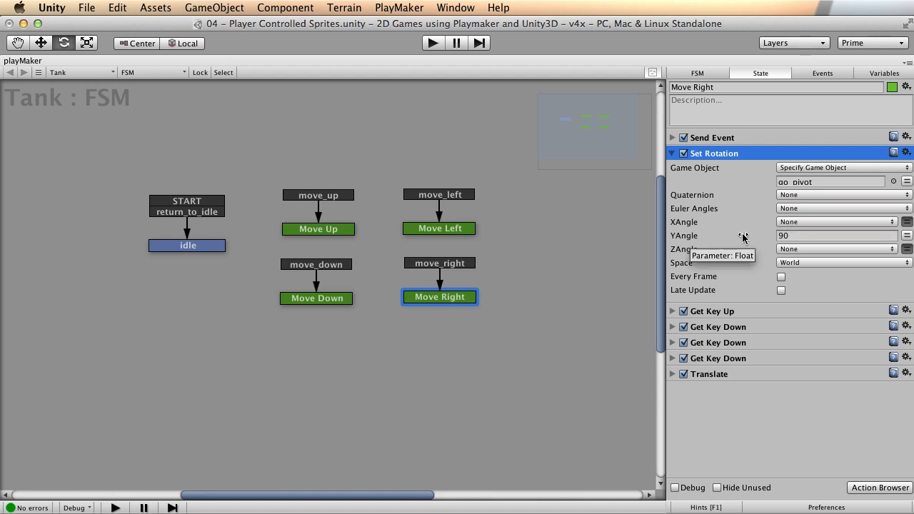
Place Move Left's Set Rotation action directly below Send Event, set its YAngle to -90 and save the scene
left_click(443, 232)
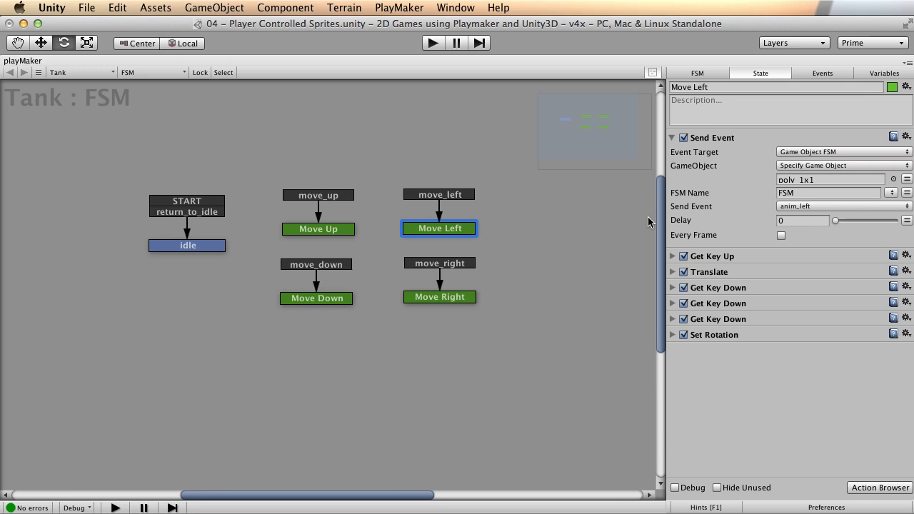
left_click_drag(734, 337, 739, 258)
left_click(677, 260)
left_click(800, 337)
type("-90")
key("super+s")
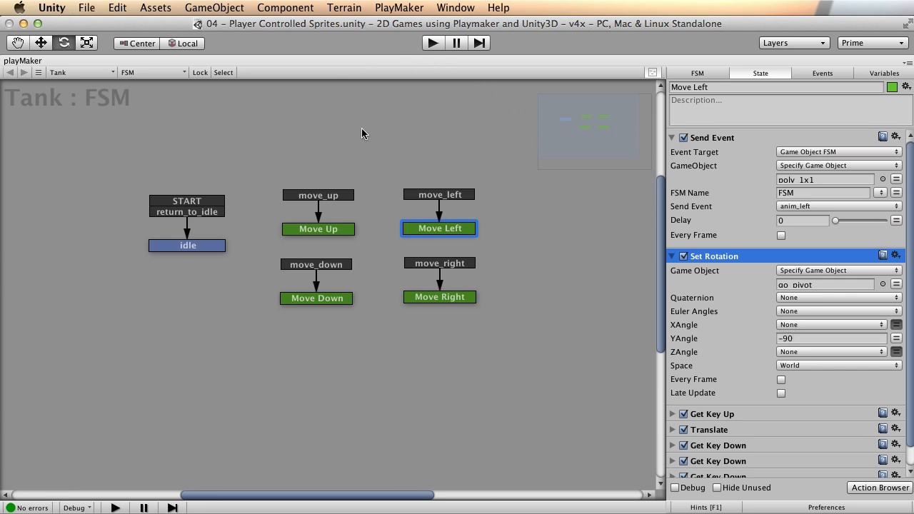
Play-test the scene by driving the tank up, down, left and right while firing bullets in each direction, and stop playback
key("shift+space")
left_click(433, 43)
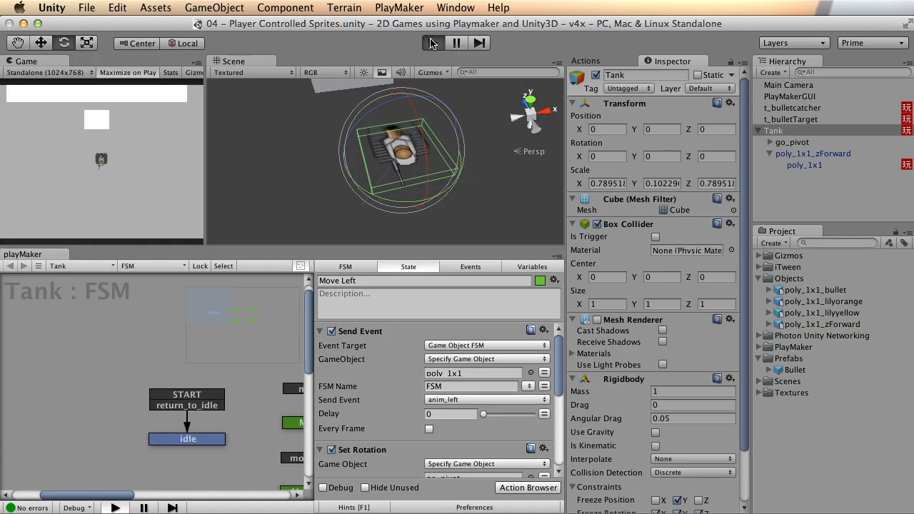
key("Up")
key("space")
key("Left")
key("space")
key("Right")
key("space")
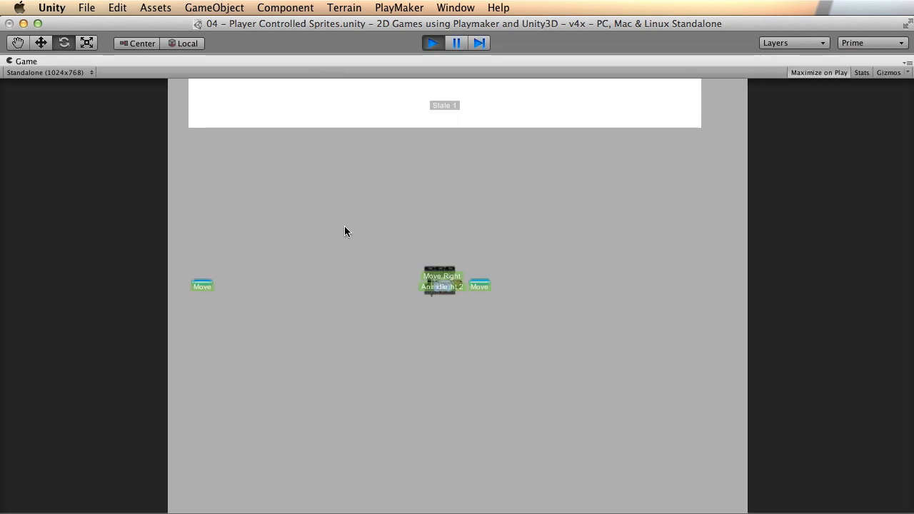
key("Down")
key("space")
key("space")
key("space")
key("space")
key("Left")
key("space")
key("space")
key("space")
key("space")
key("Up")
key("space")
key("space")
key("space")
key("Right")
key("space")
key("space")
key("Down")
key("space")
key("space")
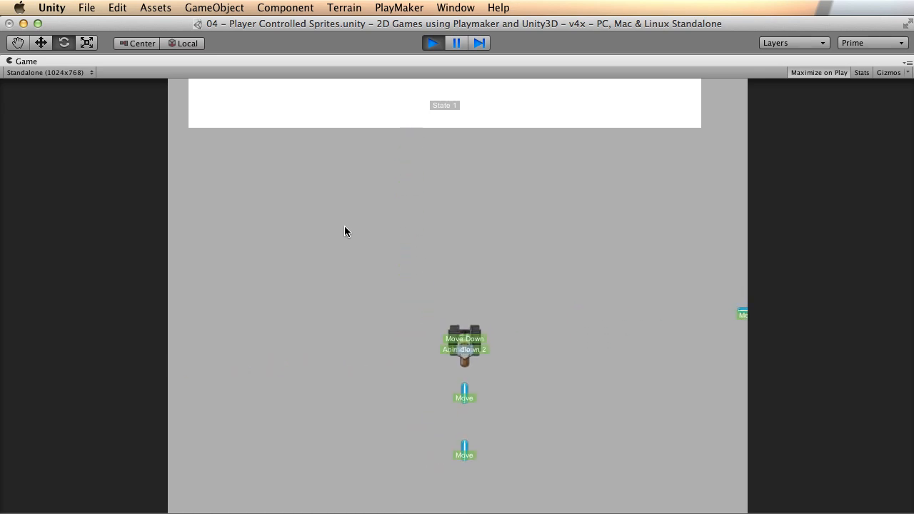
key("Left")
key("space")
key("space")
key("Up")
key("Right")
key("space")
key("space")
key("space")
key("Down")
key("space")
key("space")
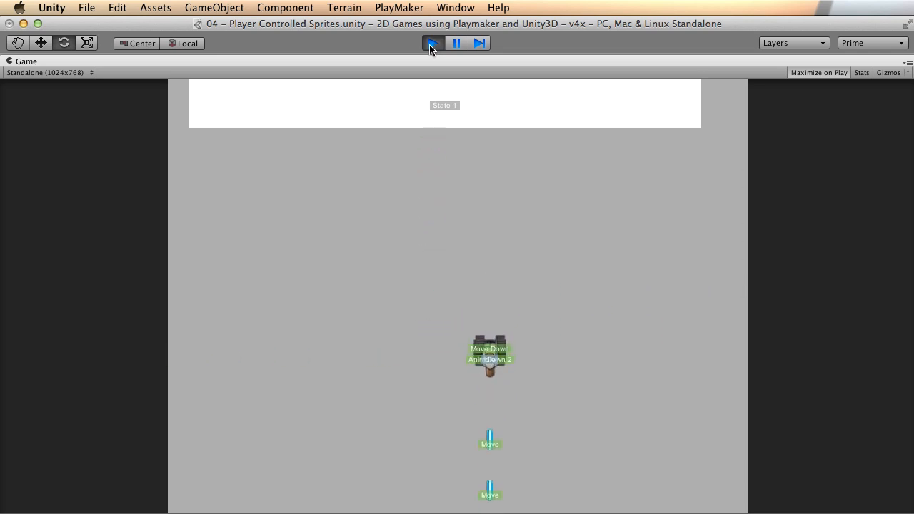
key("Left")
key("space")
key("space")
key("space")
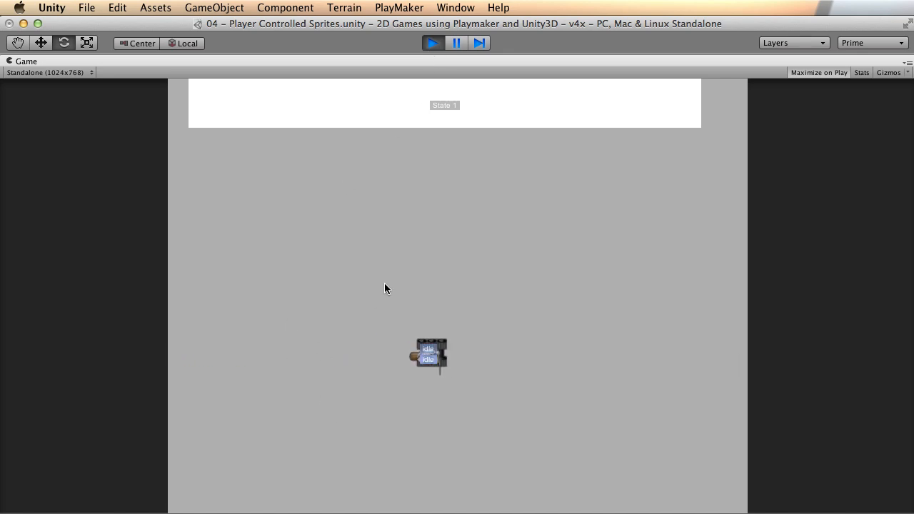
key("Left")
key("space")
key("space")
key("Up")
key("space")
key("space")
key("Right")
key("space")
key("space")
key("space")
key("space")
key("space")
key("space")
key("Down")
key("space")
key("space")
key("Up")
key("space")
key("space")
key("space")
key("space")
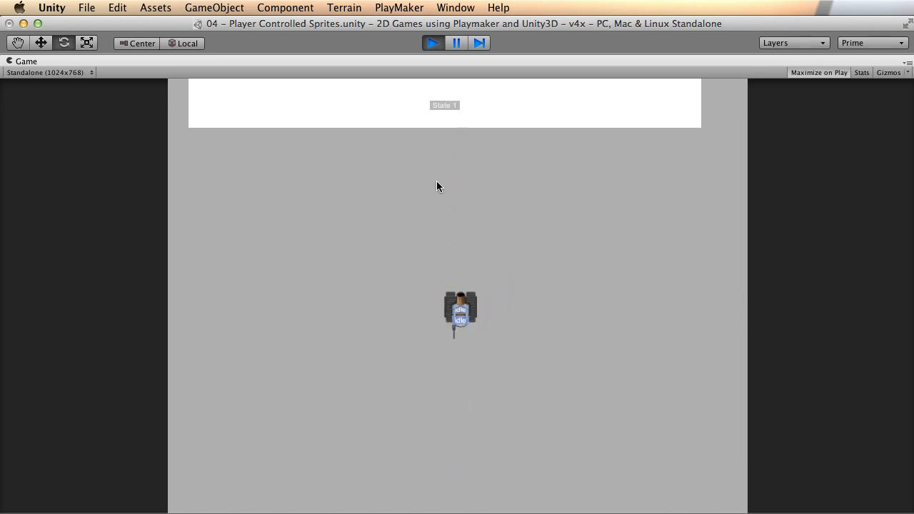
key("Up")
key("space")
key("space")
key("Left")
key("space")
key("space")
key("space")
key("Down")
key("space")
key("space")
key("Right")
key("space")
key("space")
key("space")
key("space")
key("Up")
key("space")
key("space")
key("Right")
key("space")
key("space")
left_click(433, 43)
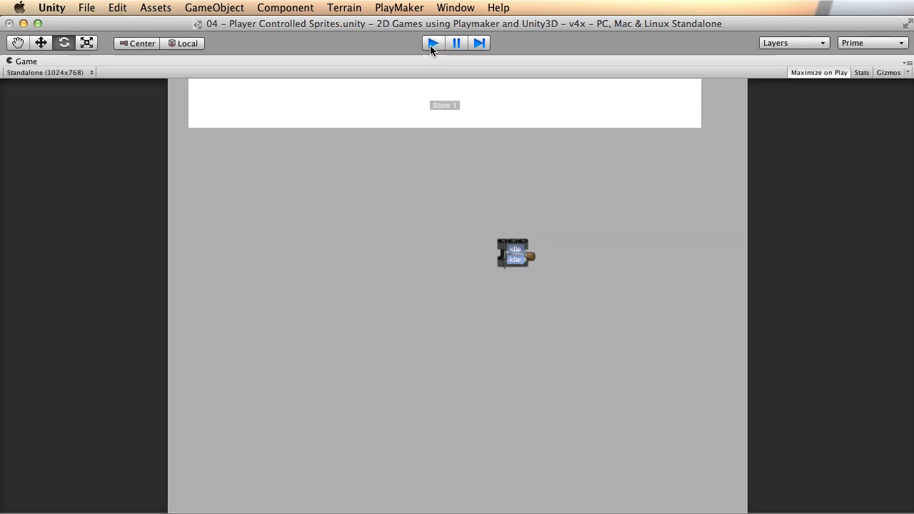